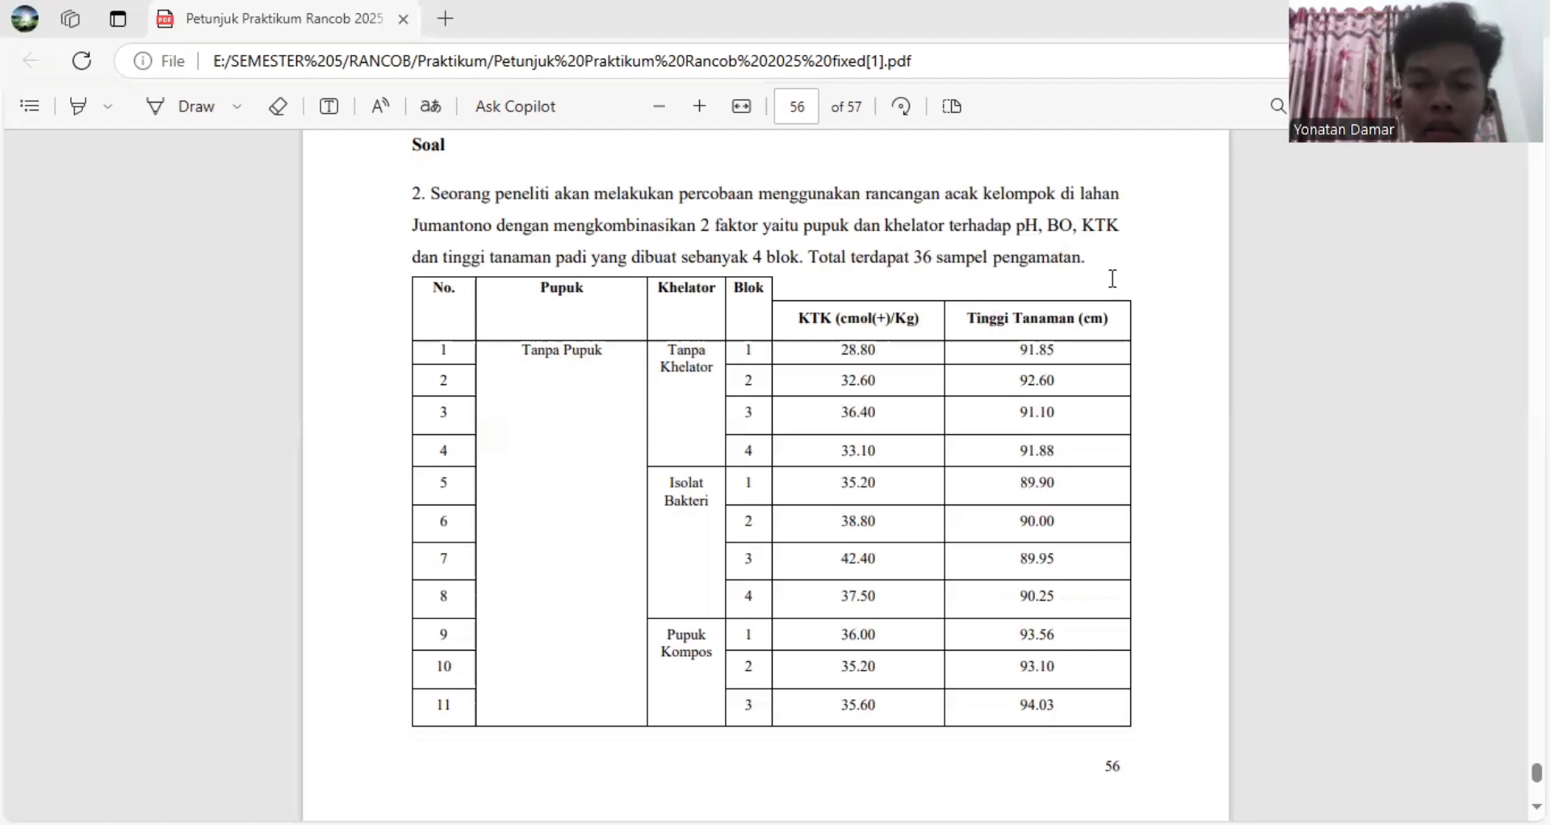
Read problem 2 on pages 56 and 57 of the practicum guide, covering the KTK and plant-height data table and questions a and b
scroll(1092, 331, "down", 10)
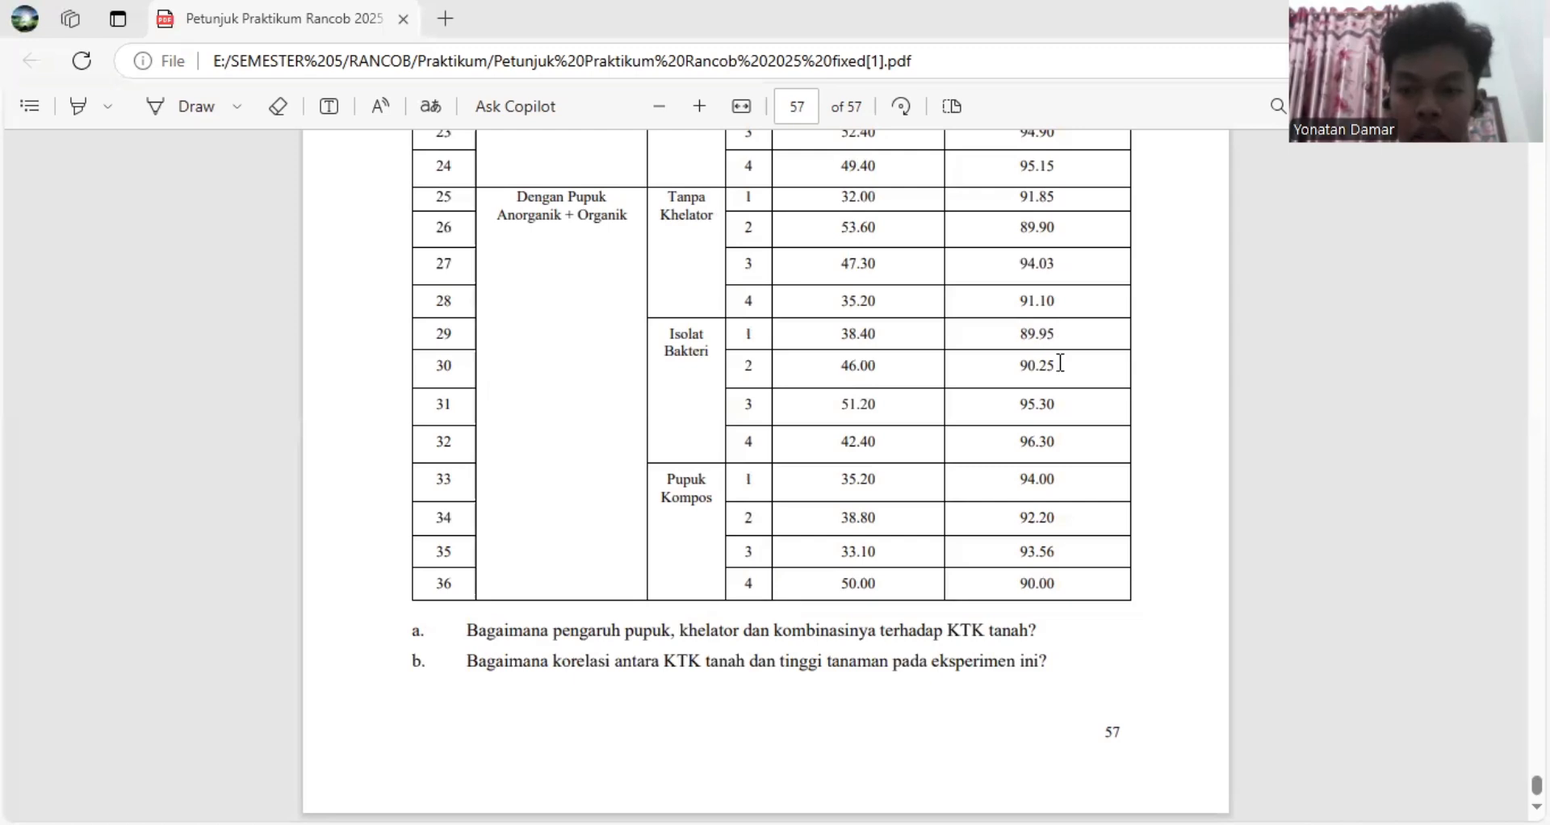
scroll(1290, 538, "up", 4)
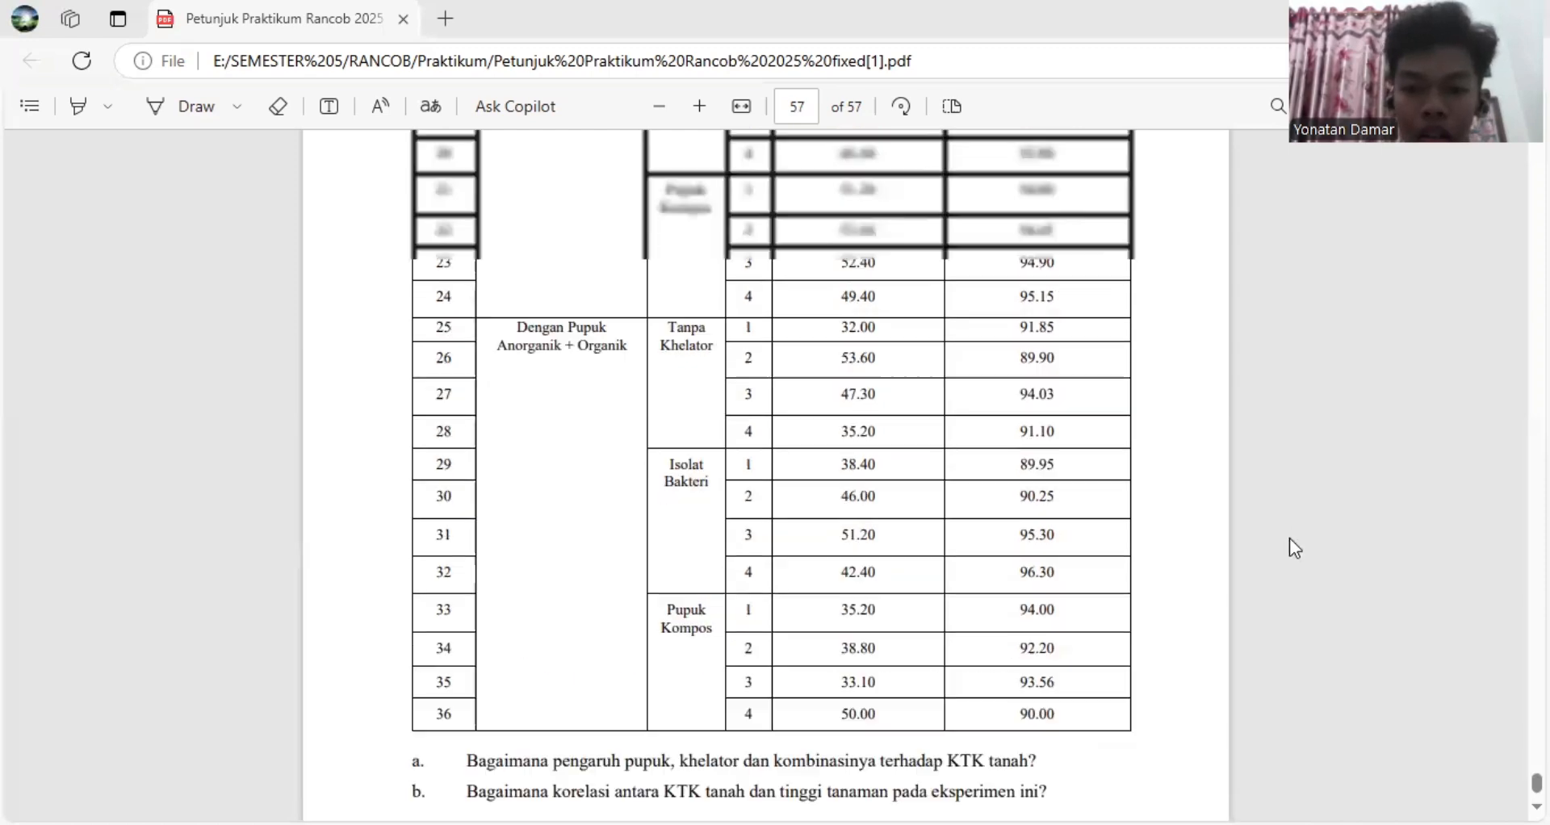
scroll(1260, 565, "up", 10)
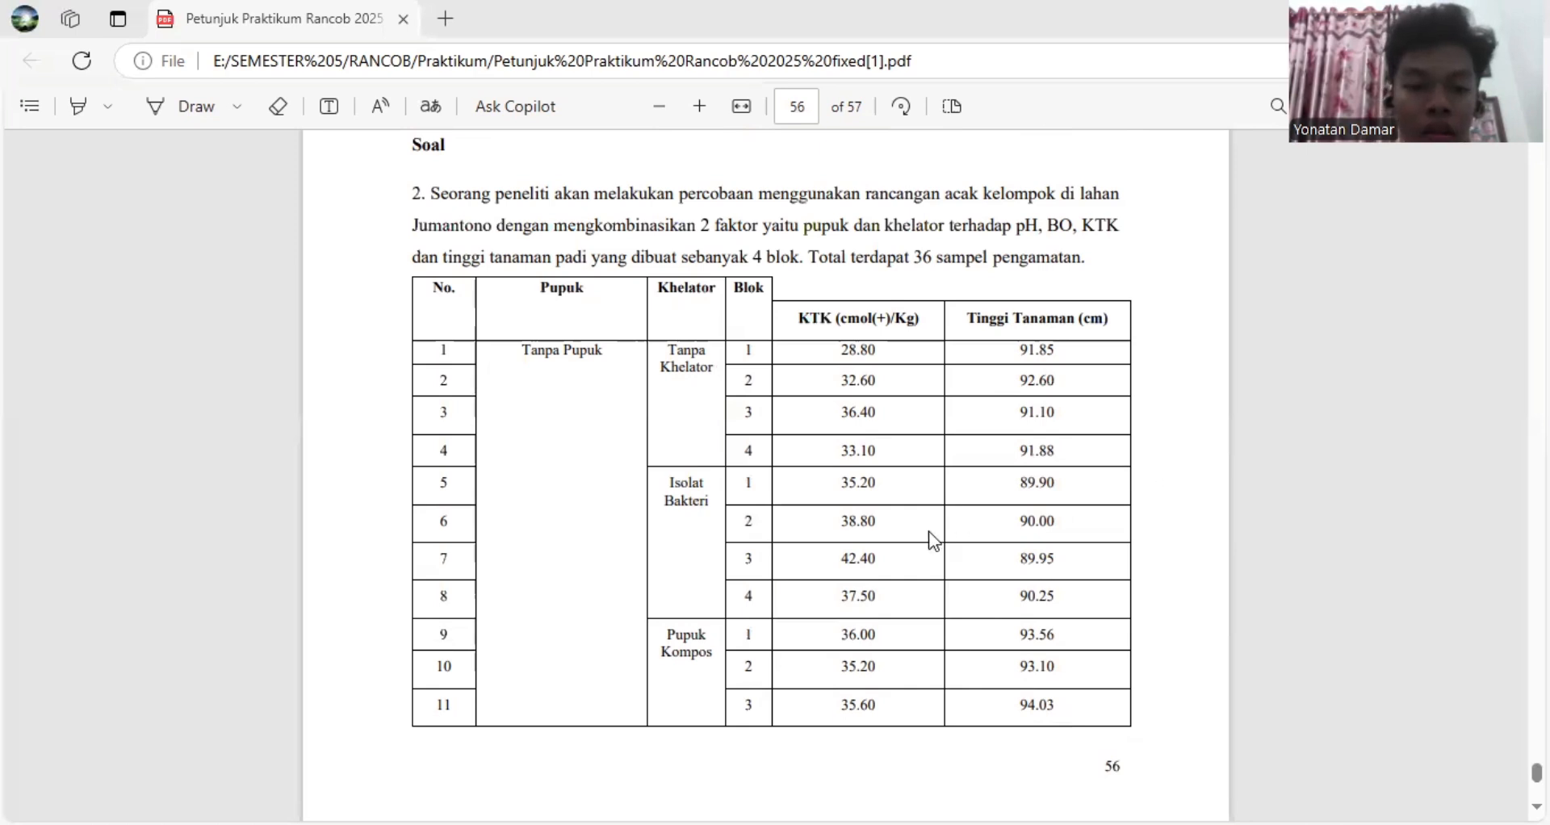
scroll(911, 534, "down", 3)
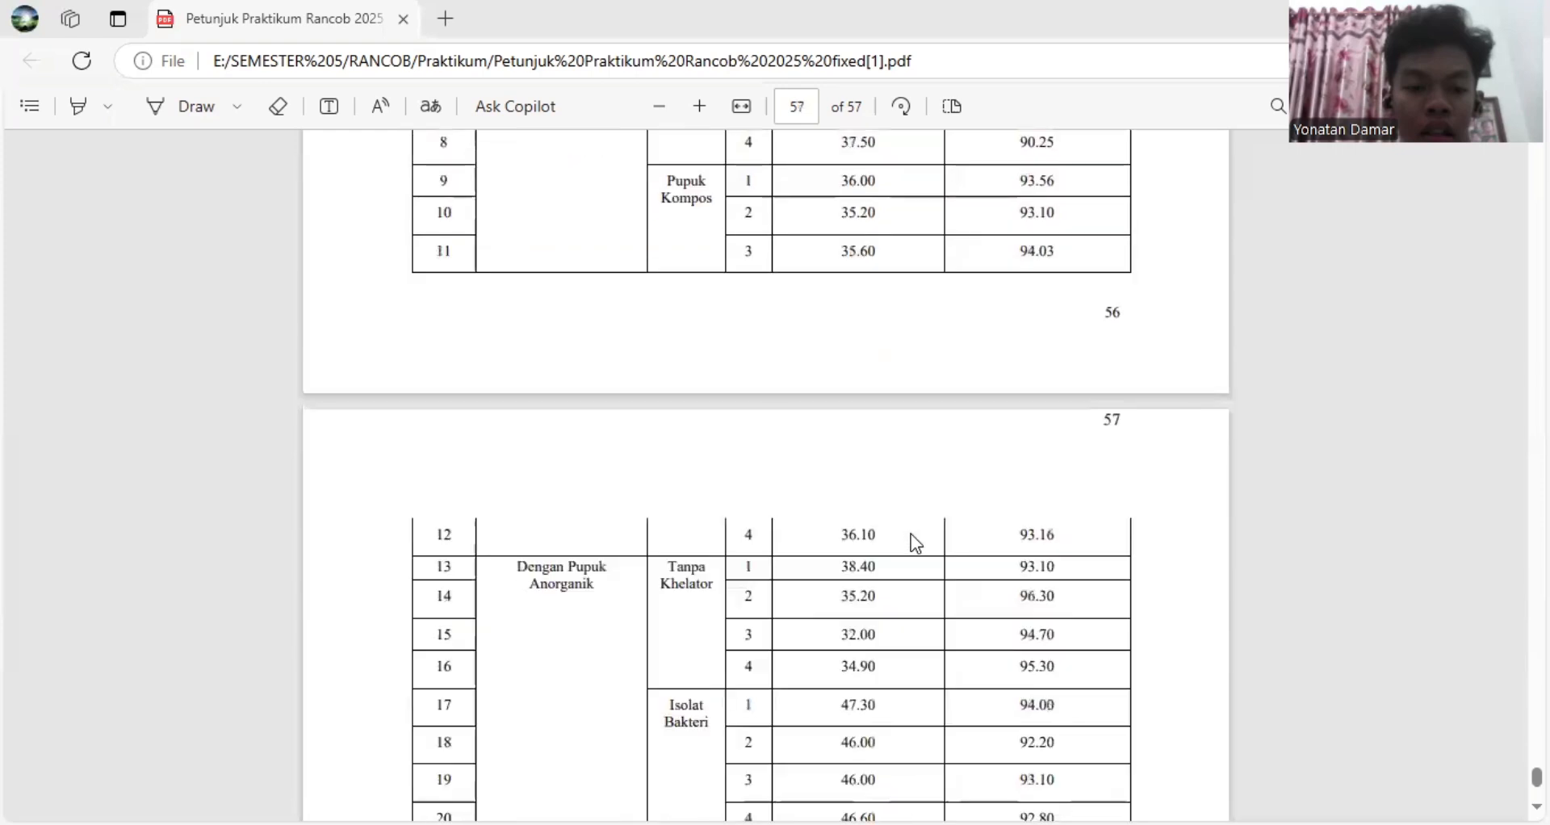
scroll(911, 534, "up", 2)
scroll(911, 535, "down", 5)
scroll(911, 534, "down", 5)
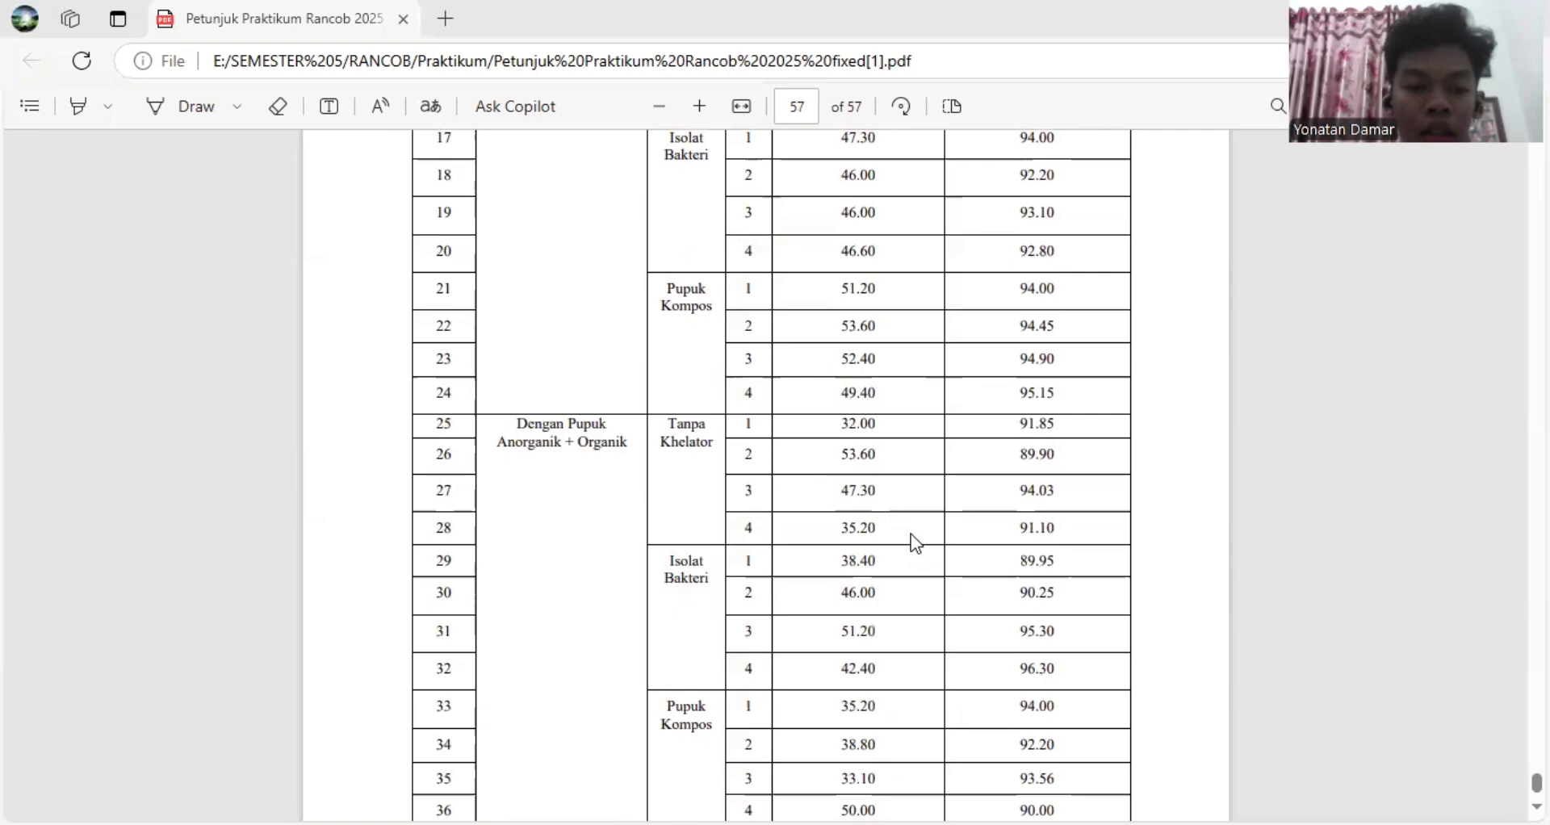
scroll(933, 543, "up", 10)
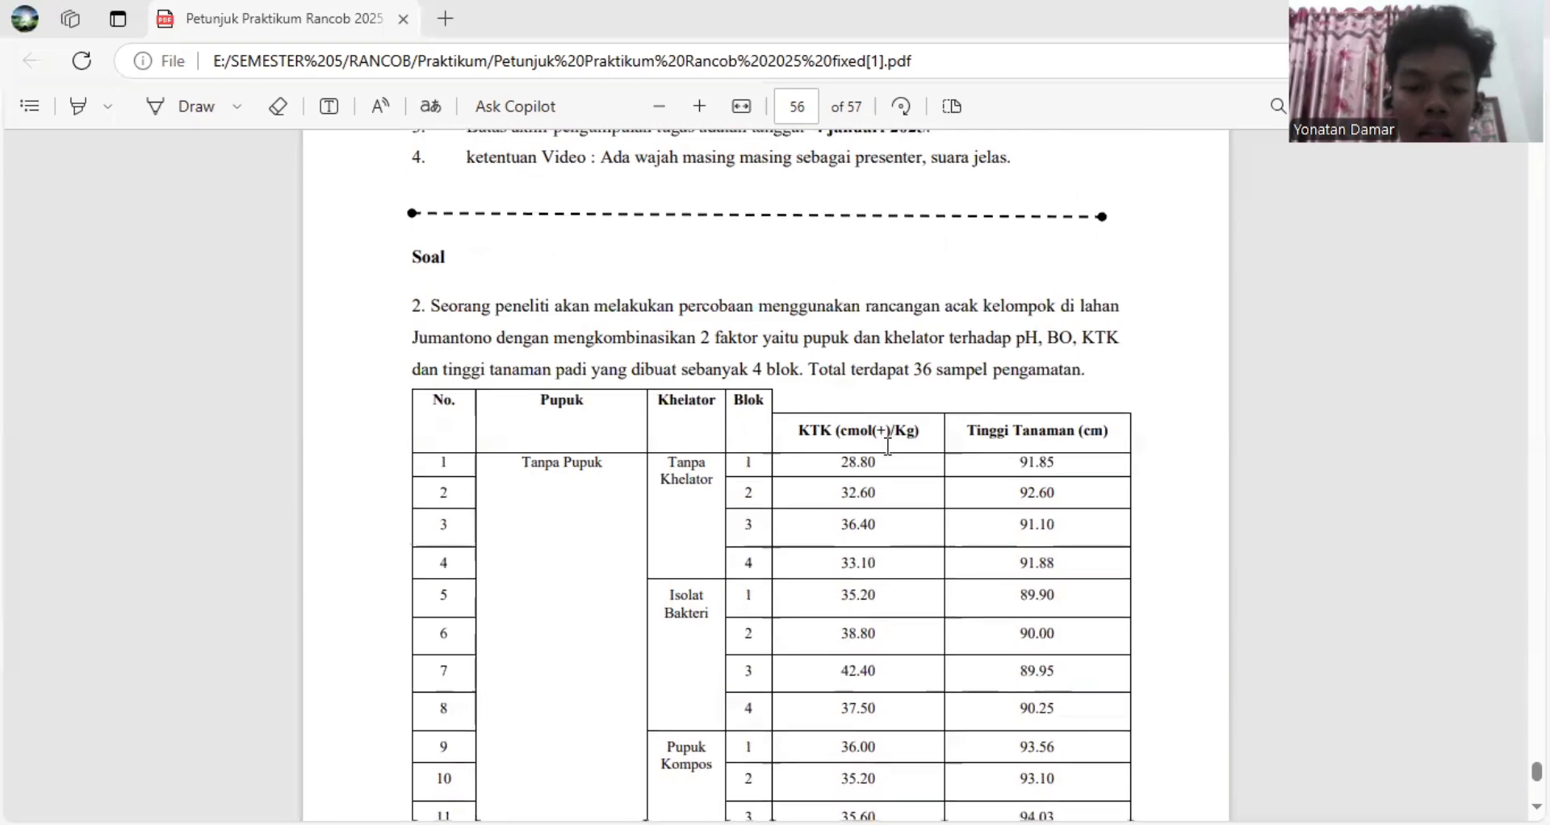
scroll(887, 448, "down", 3)
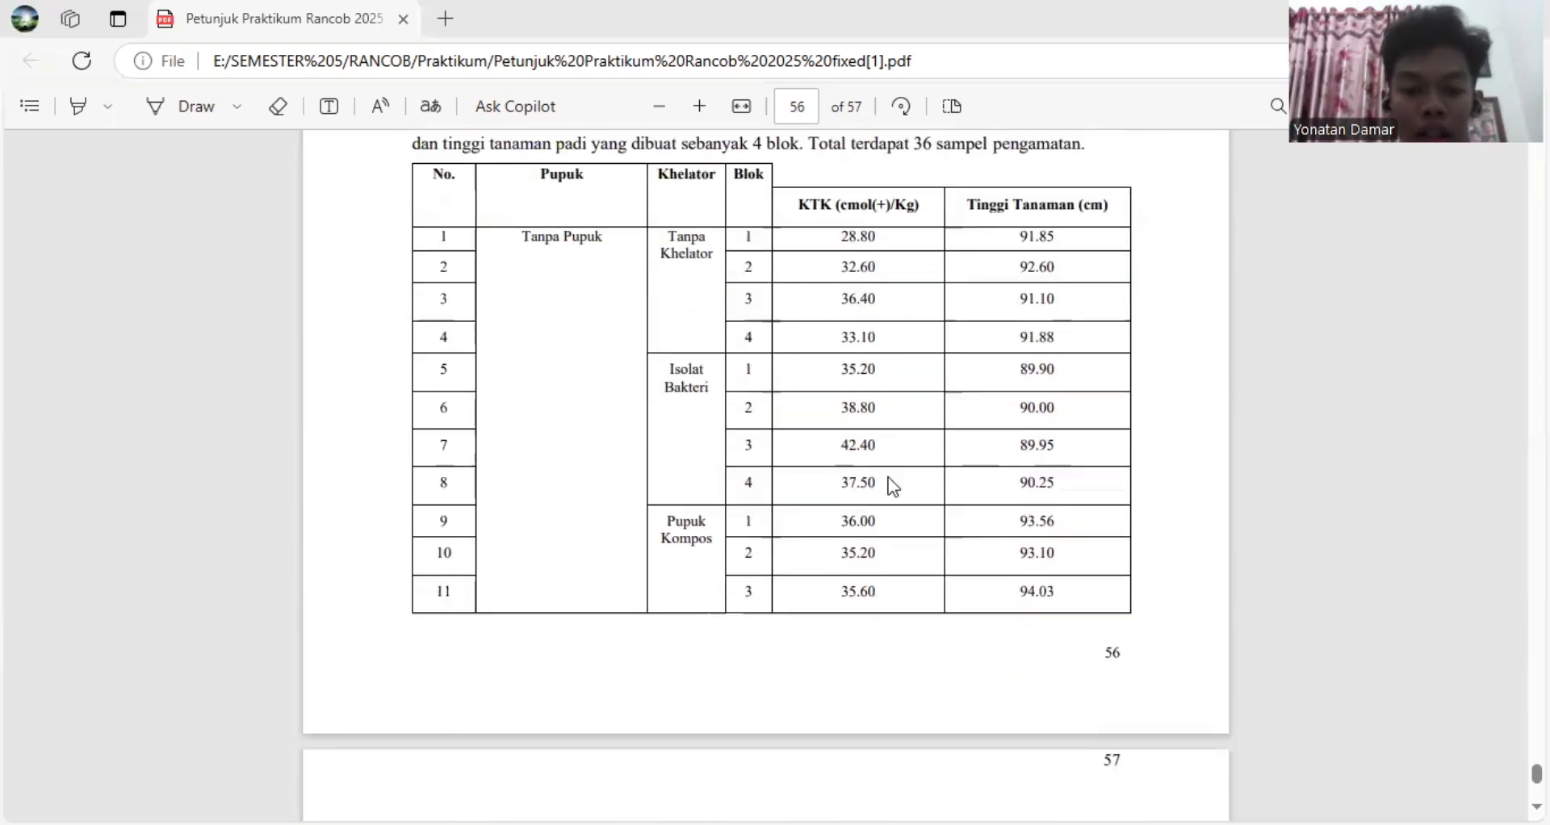
scroll(887, 489, "down", 3)
scroll(928, 517, "down", 1)
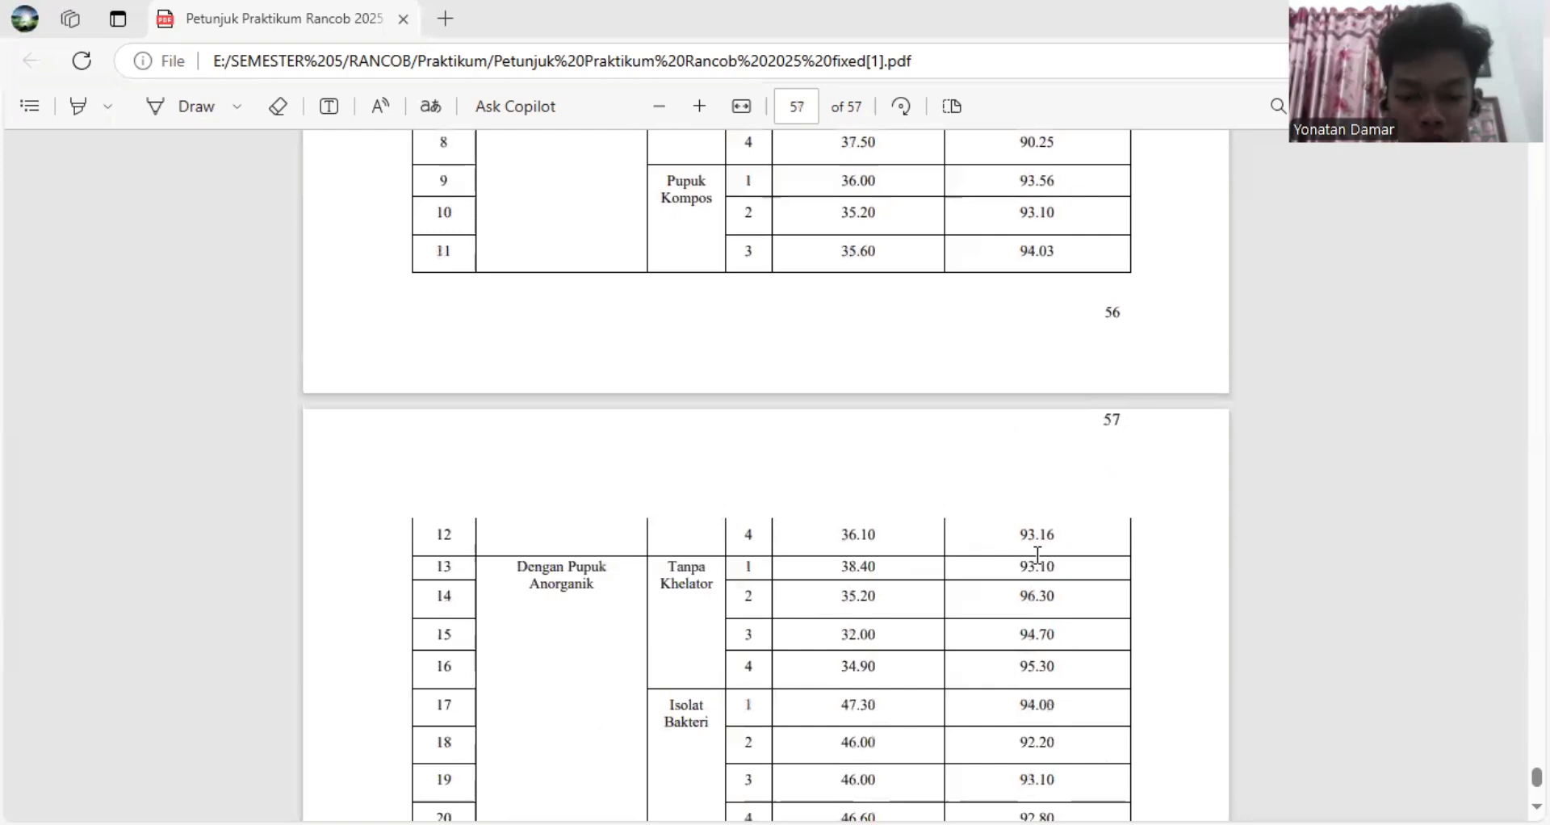
scroll(1038, 565, "up", 3)
scroll(1027, 570, "up", 2)
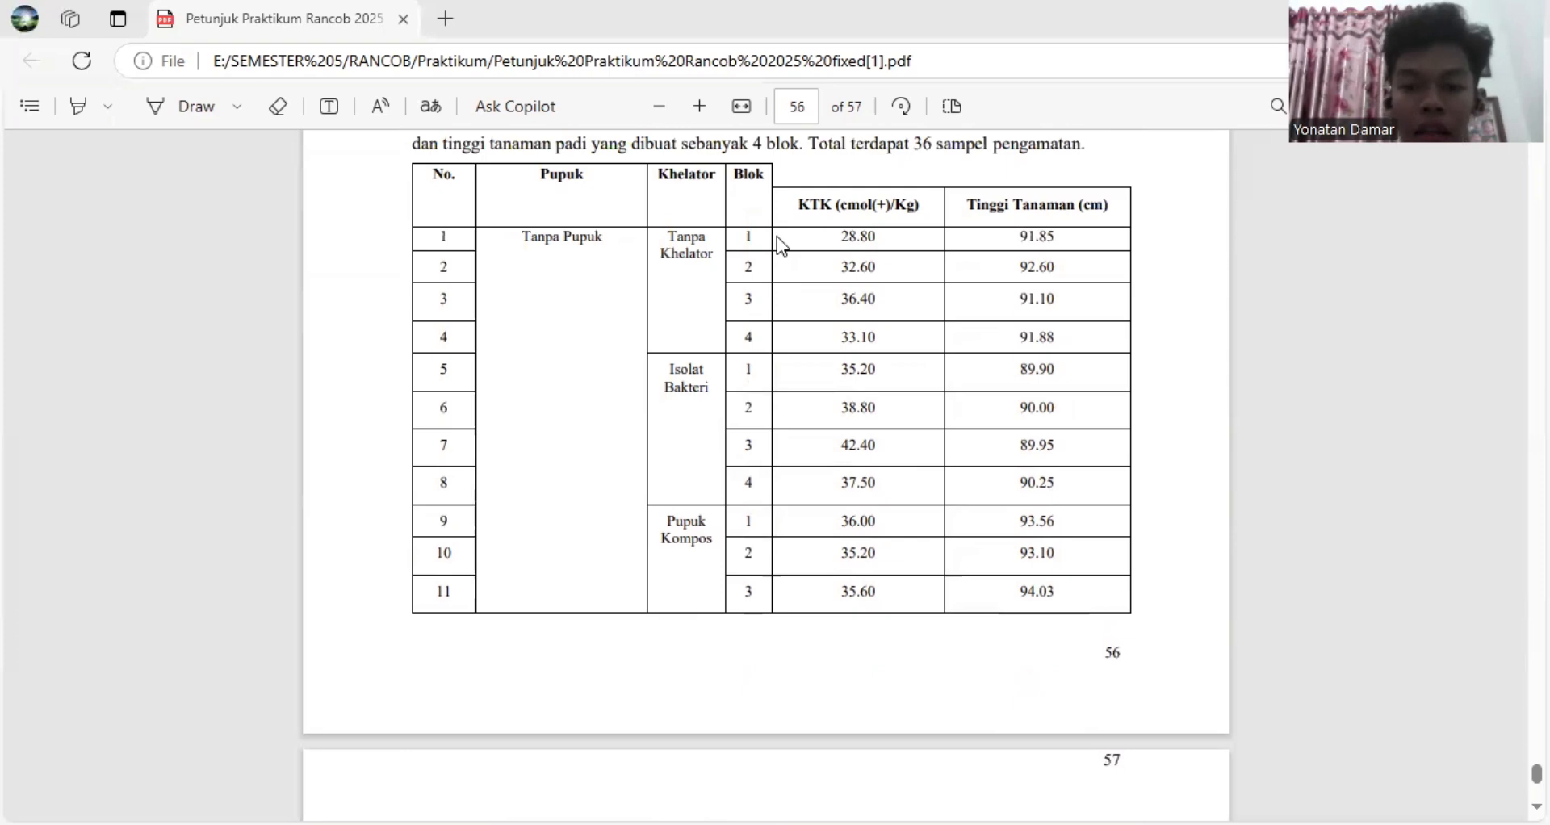
scroll(956, 370, "down", 15)
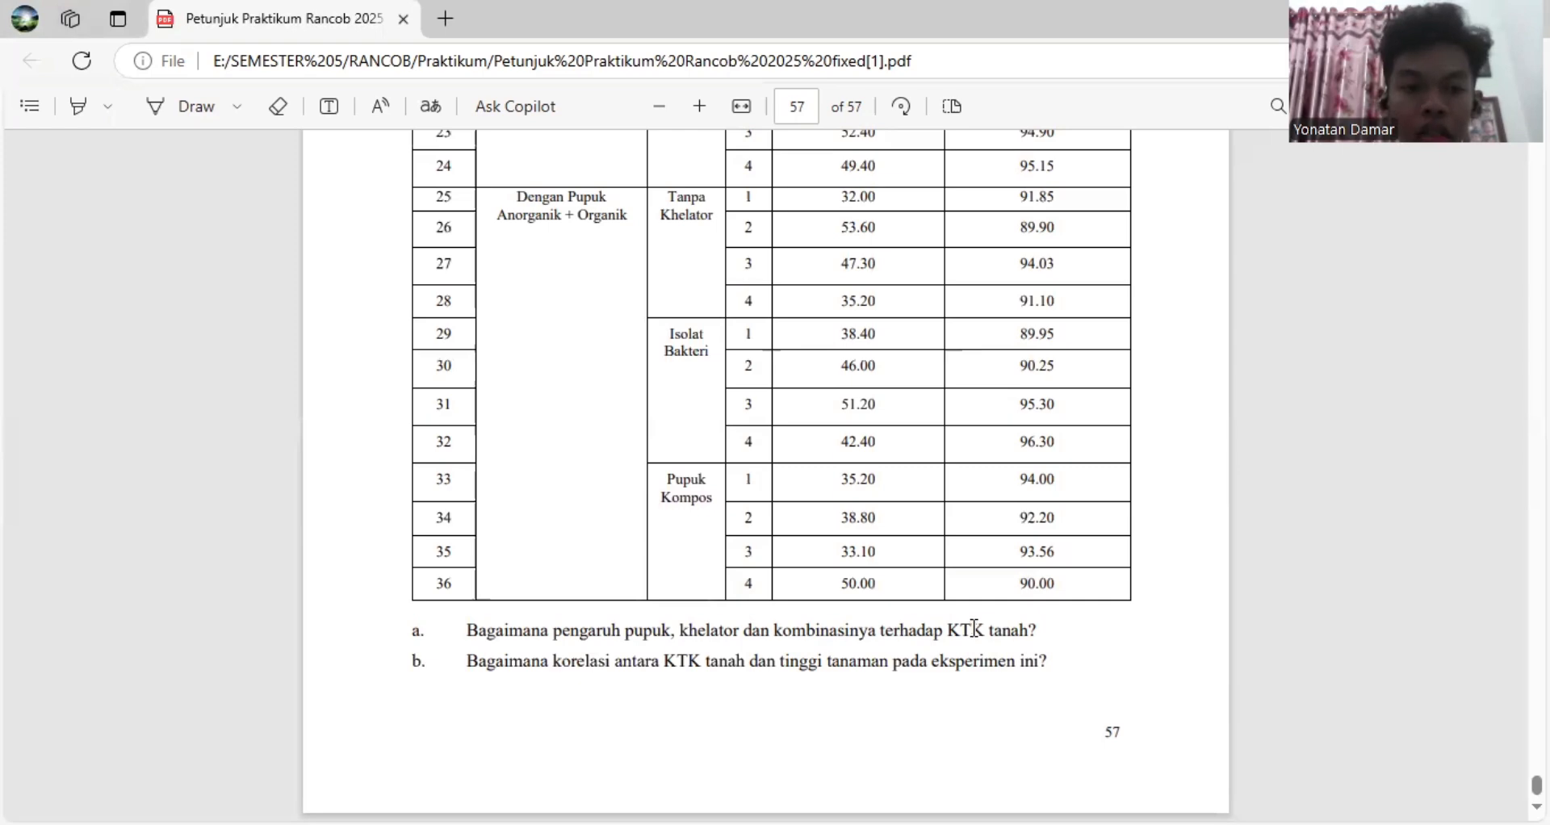
scroll(974, 627, "up", 10)
scroll(995, 620, "up", 5)
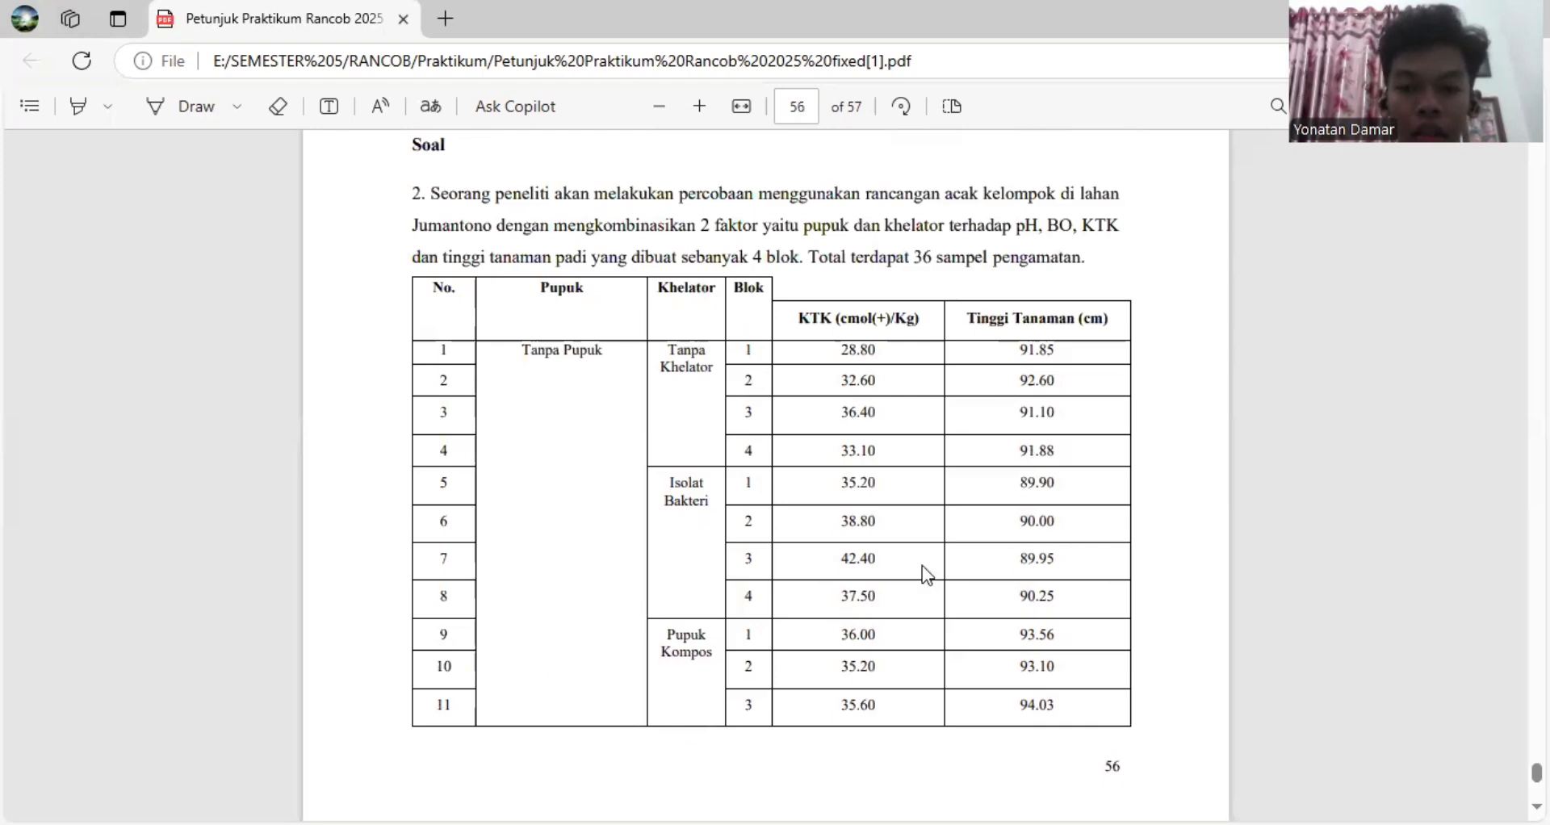
scroll(919, 581, "up", 4)
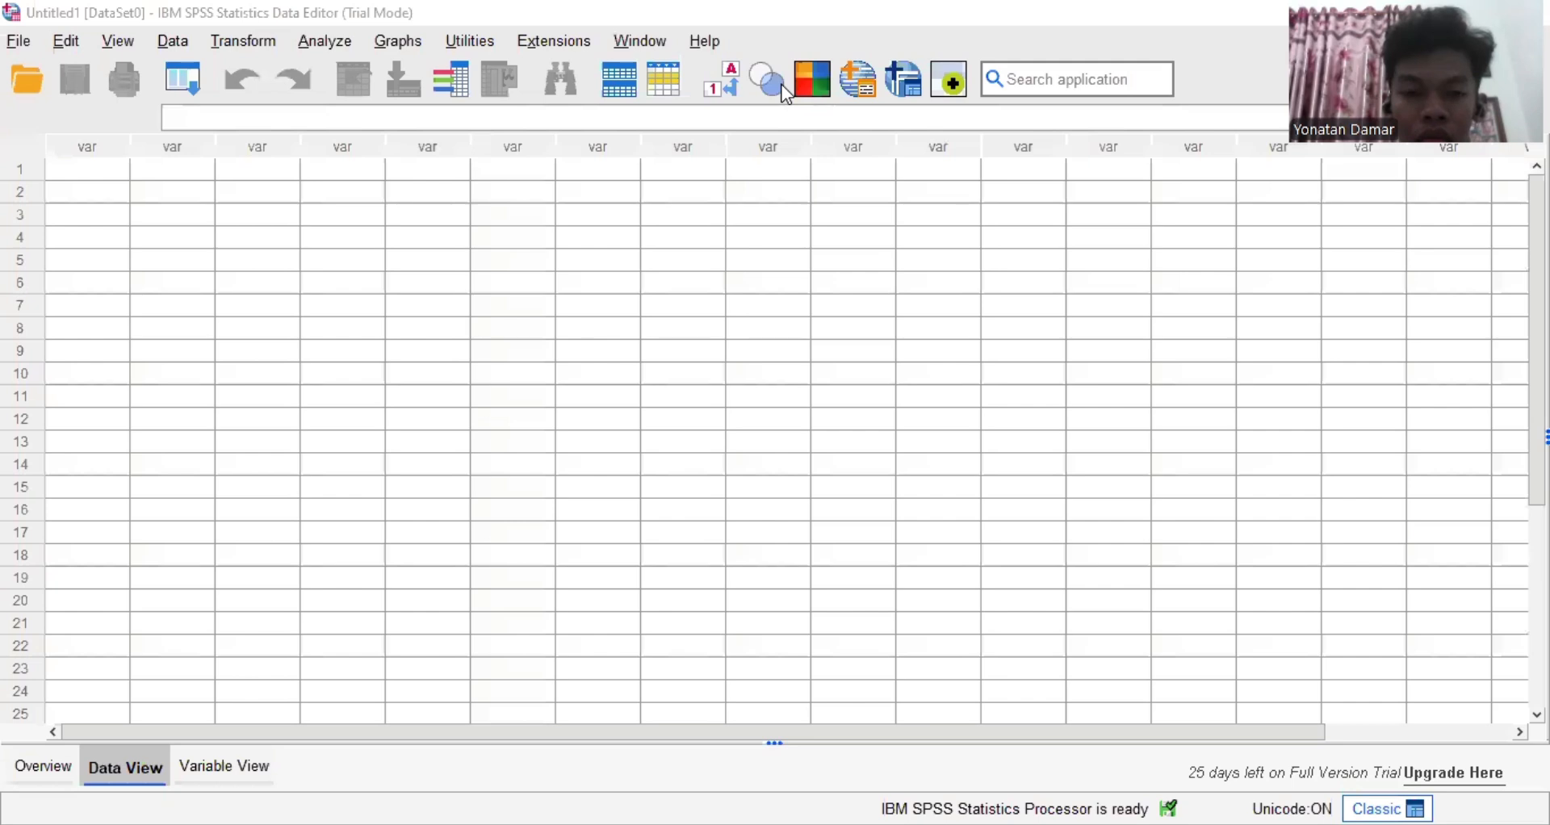
left_click(953, 307)
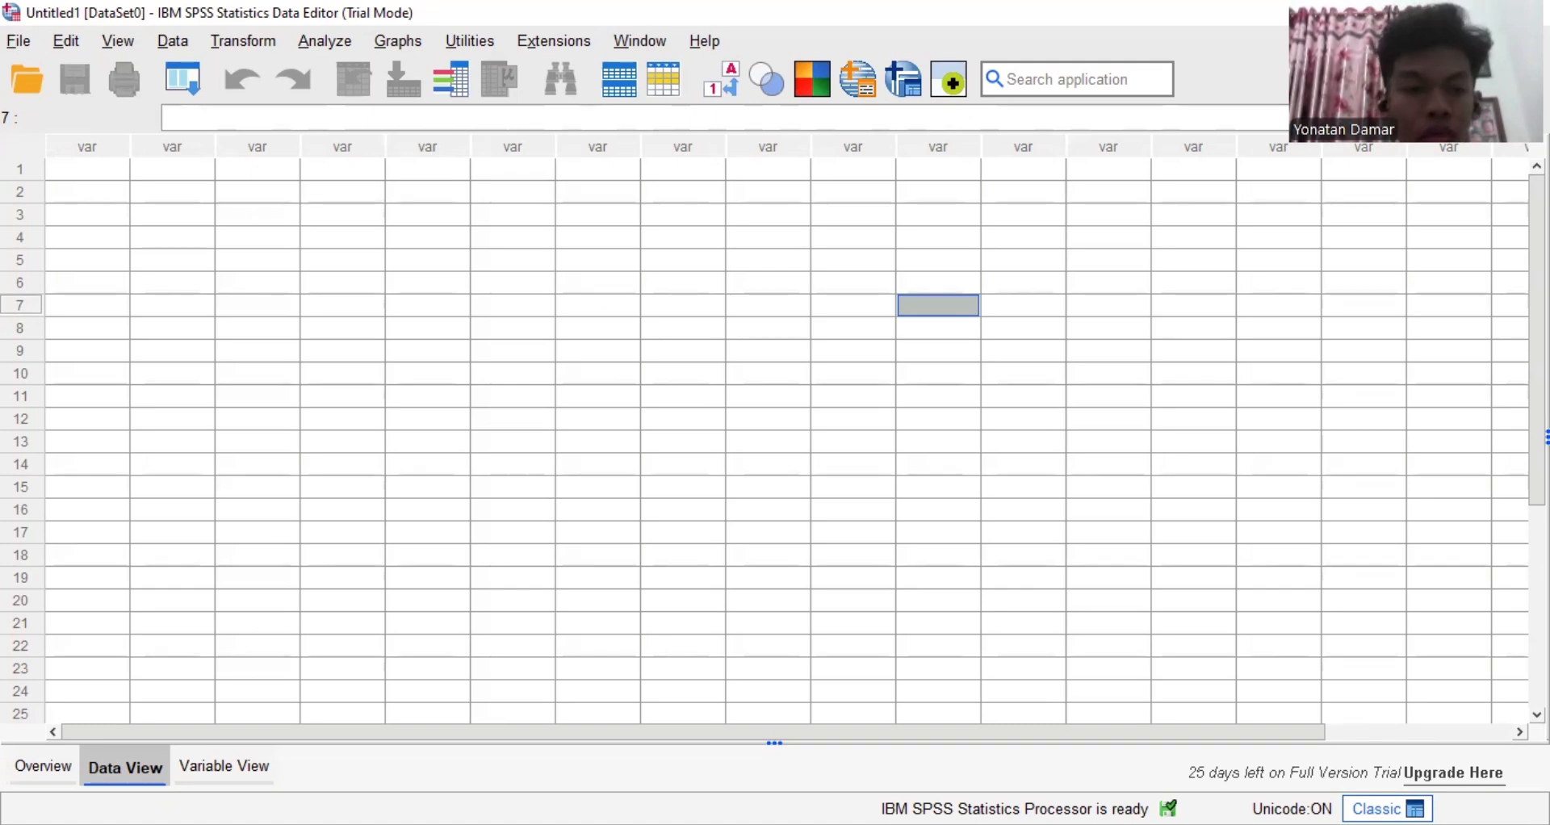
left_click(24, 45)
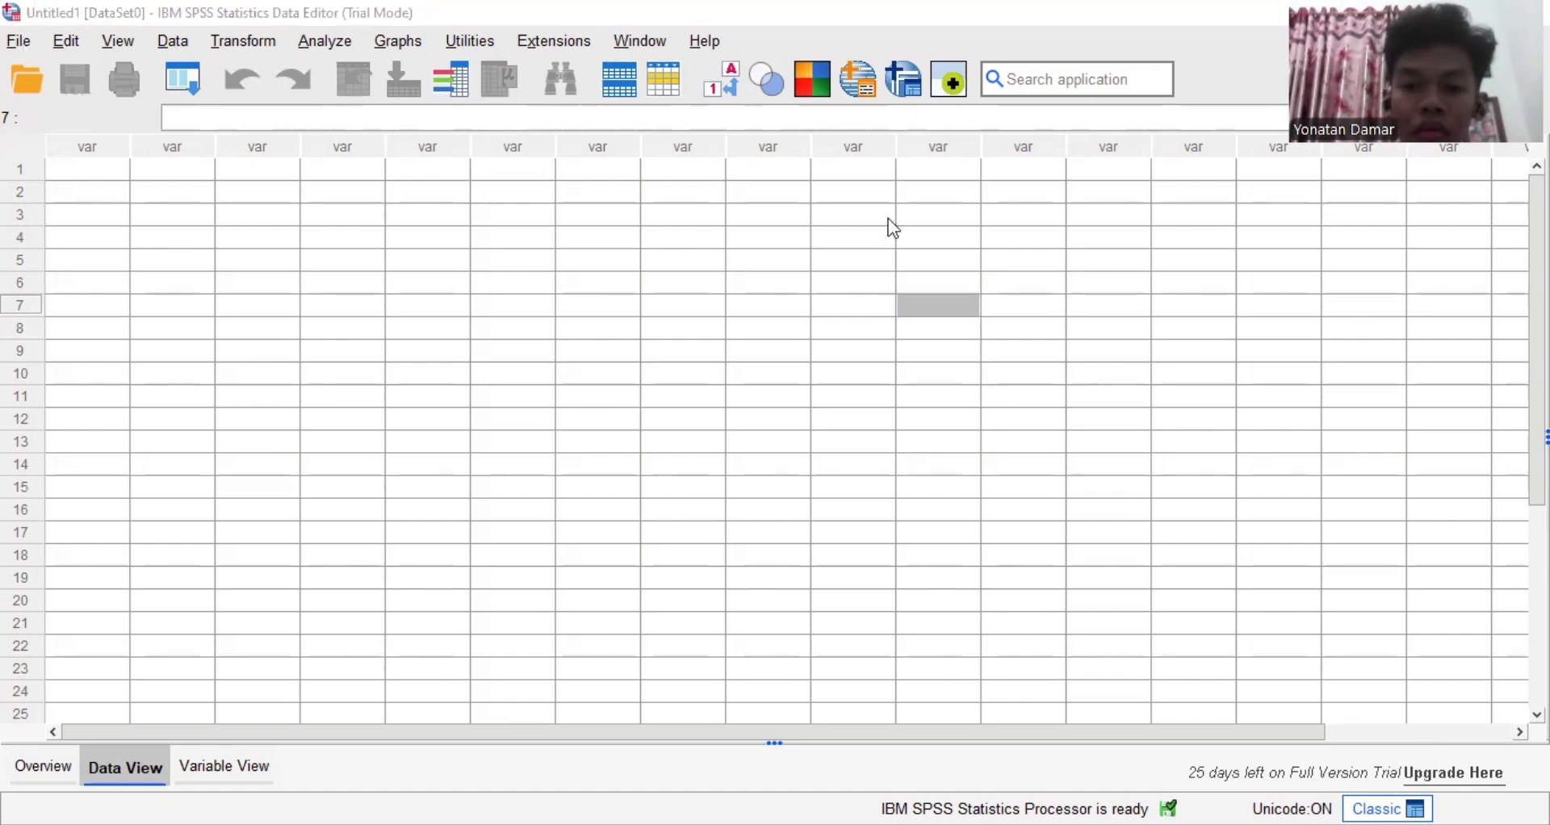
left_click(825, 235)
left_click(22, 37)
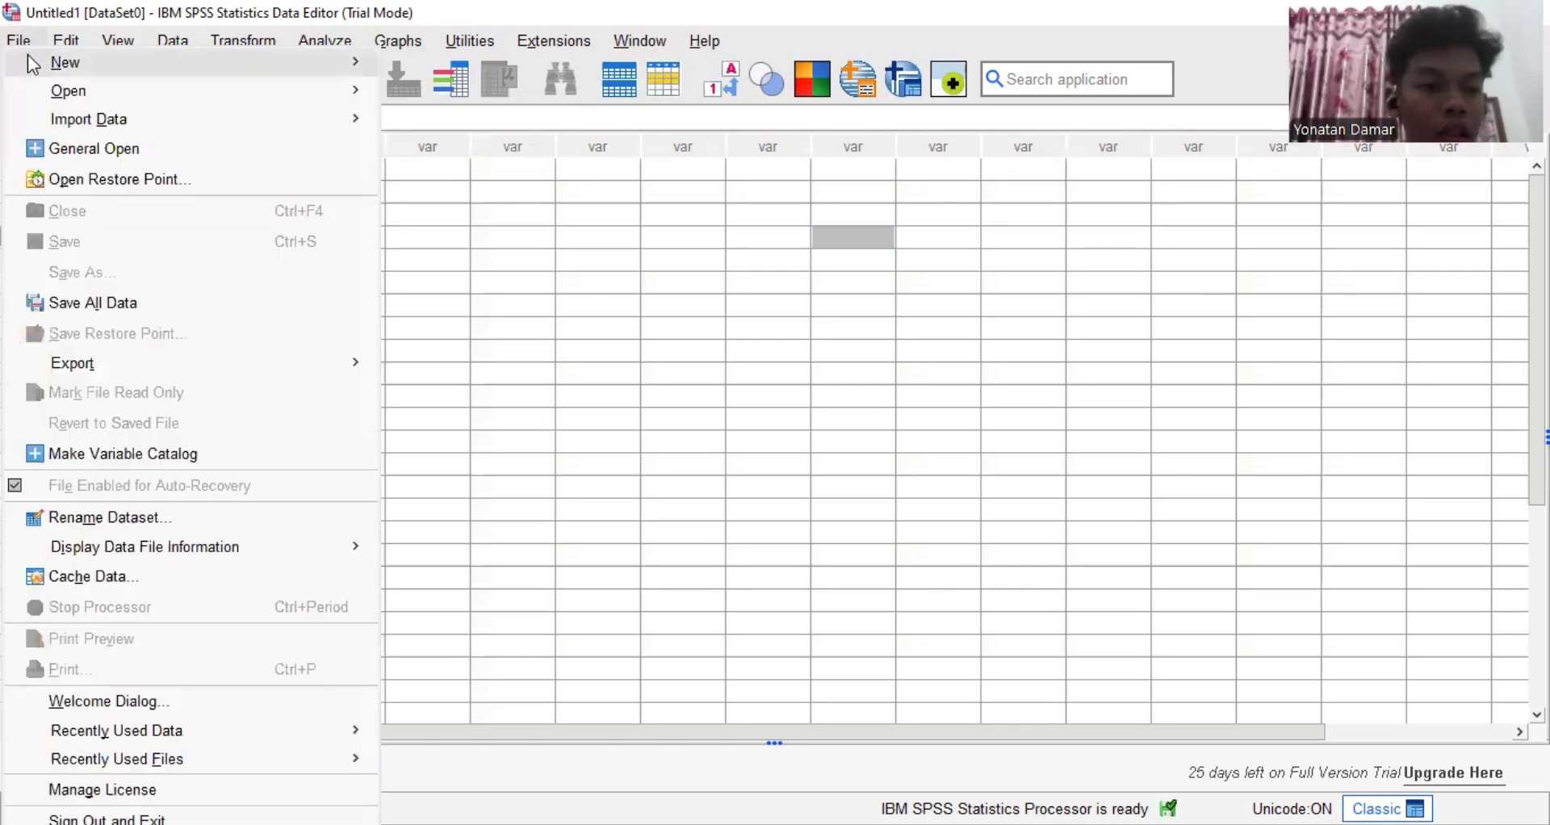
left_click(28, 58)
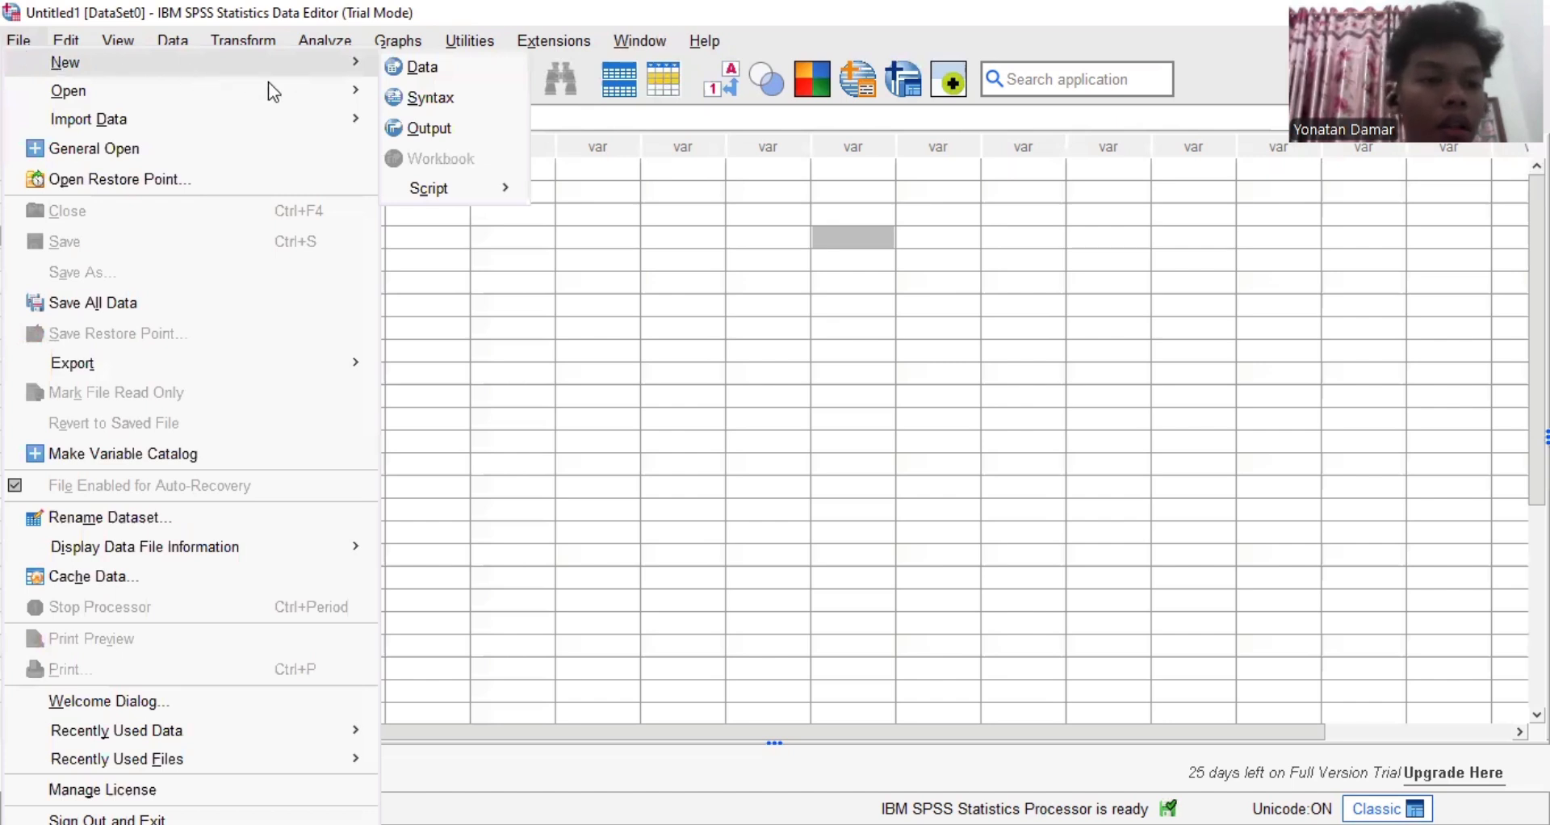
mouse_move(327, 92)
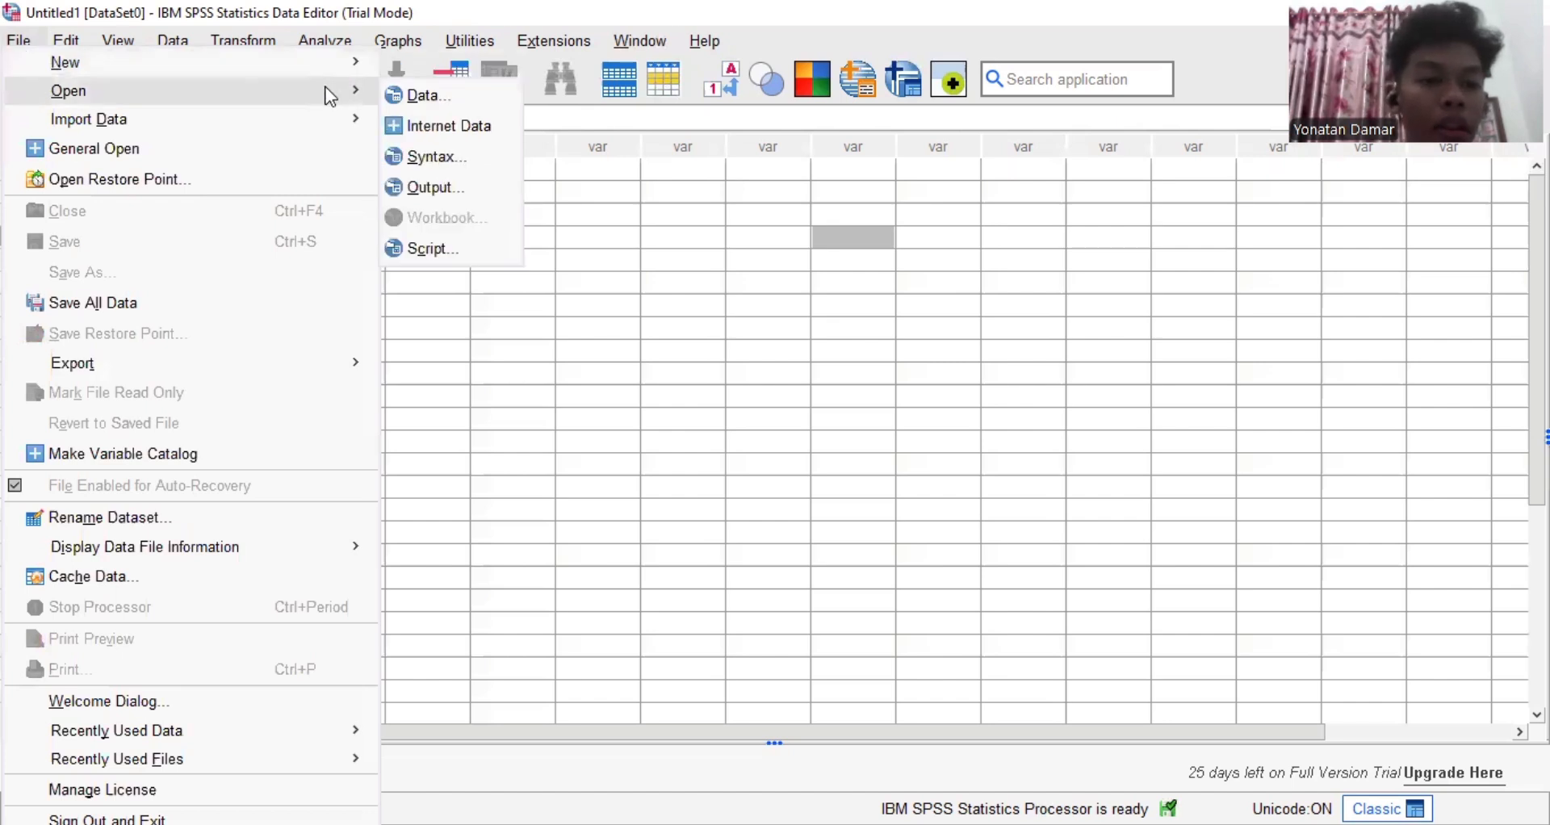
left_click(437, 97)
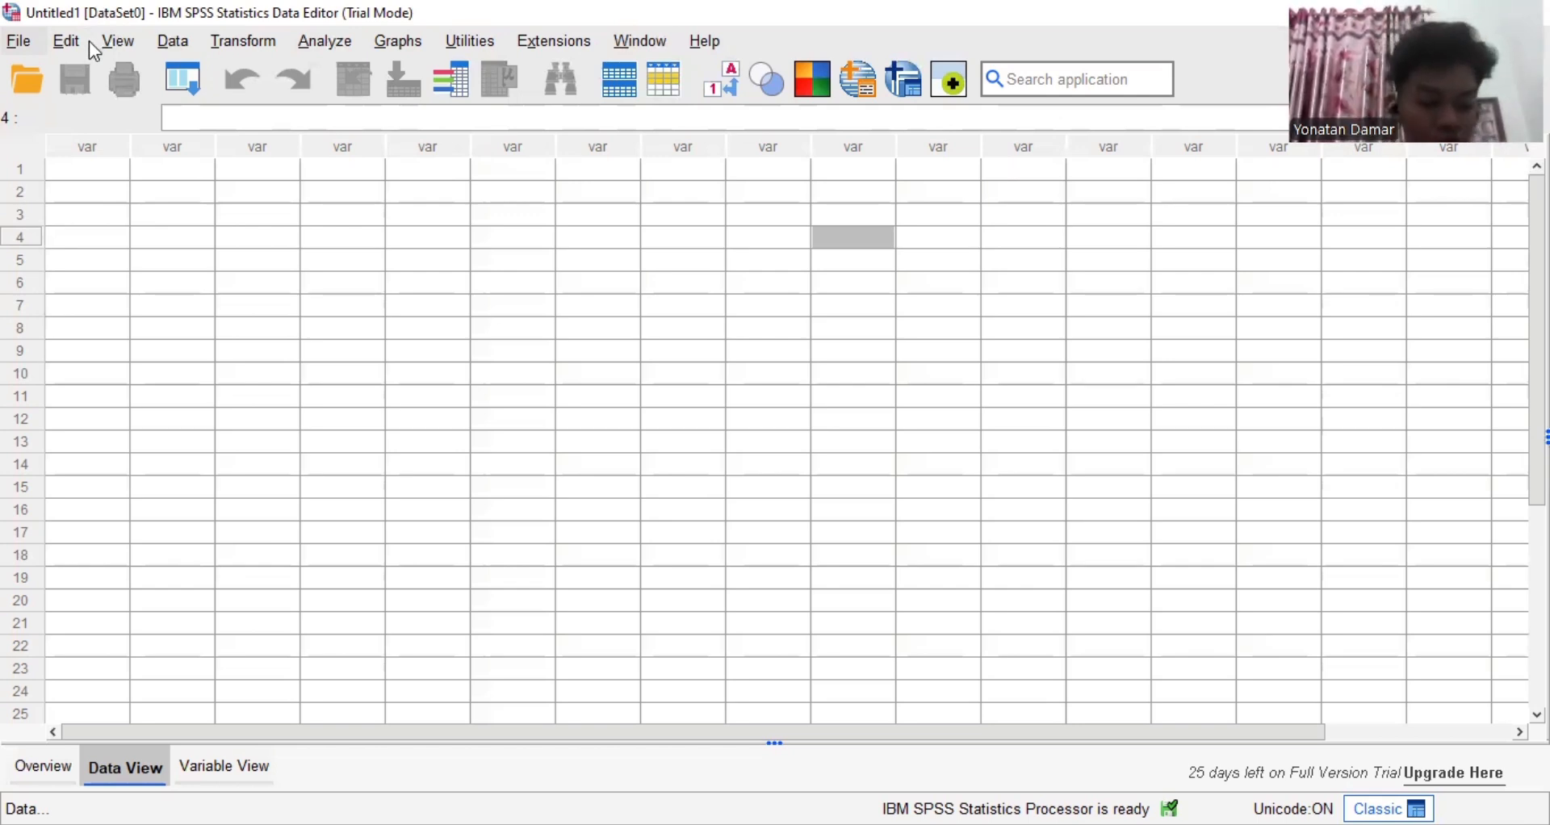
key("ctrl+o")
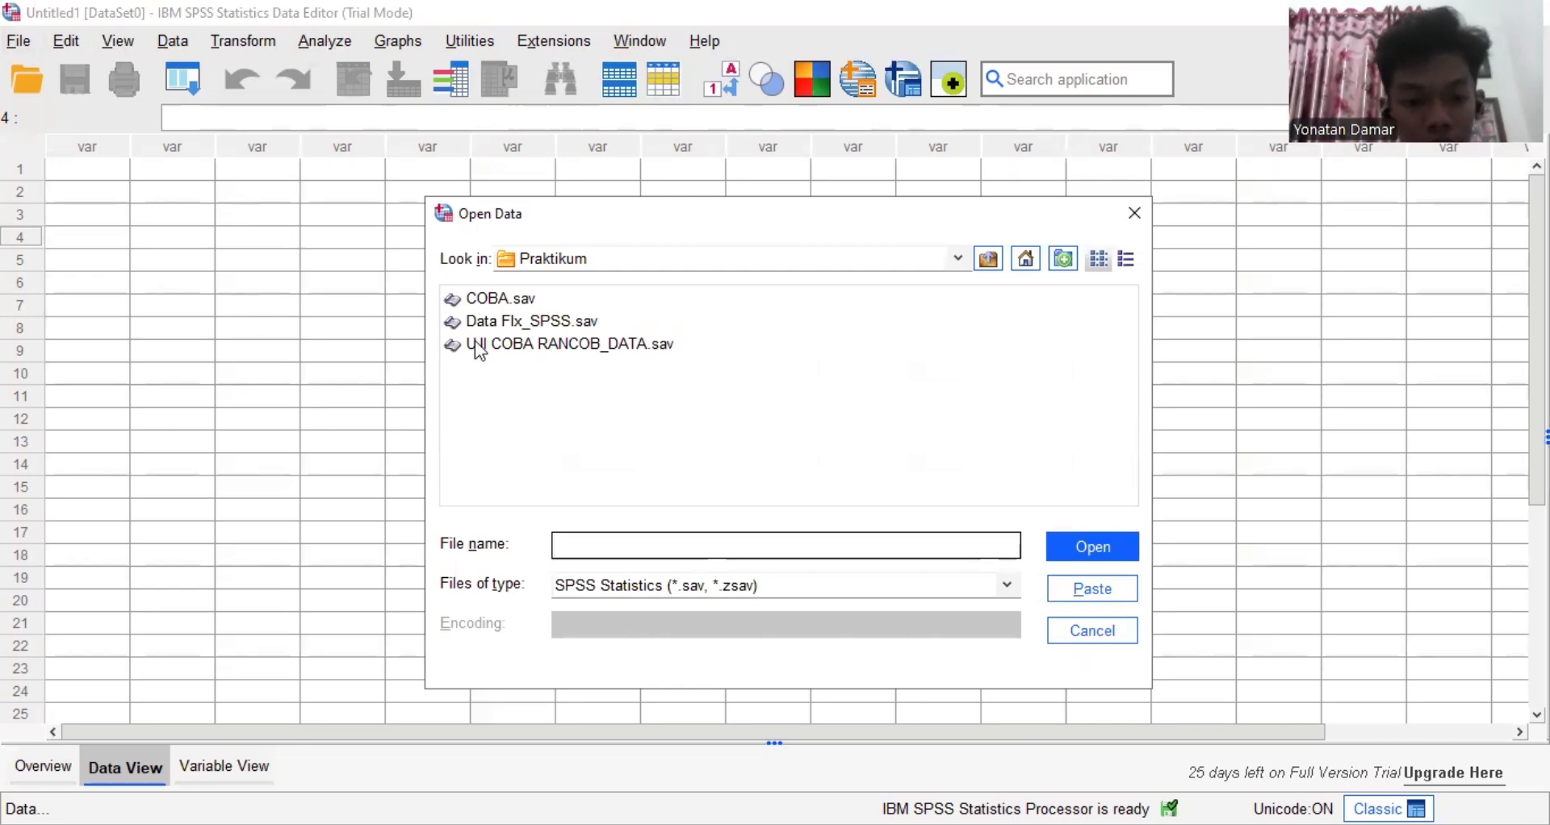
left_click(771, 590)
left_click(711, 629)
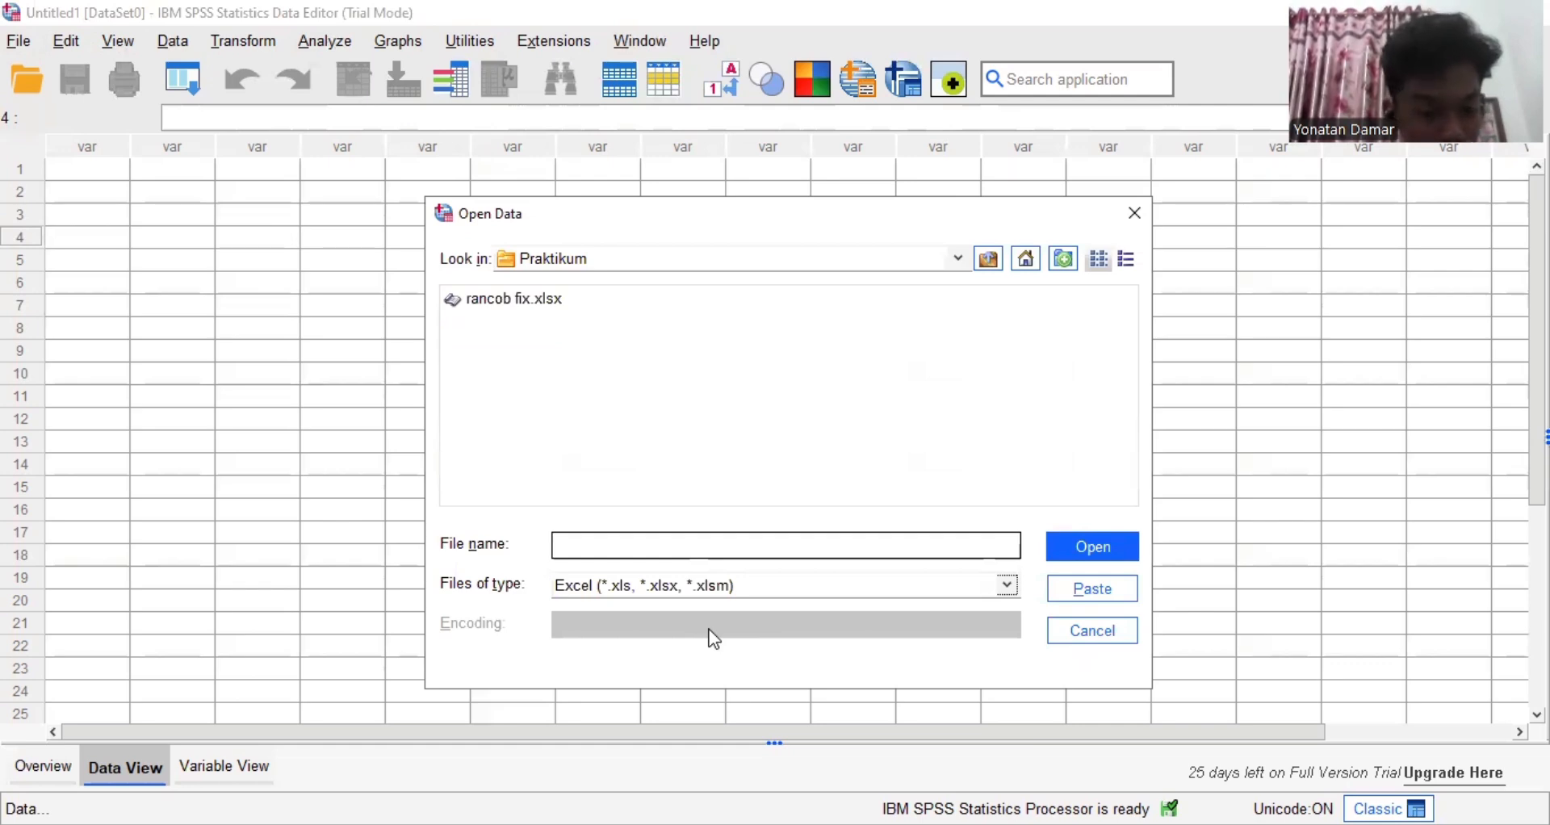
left_click(531, 298)
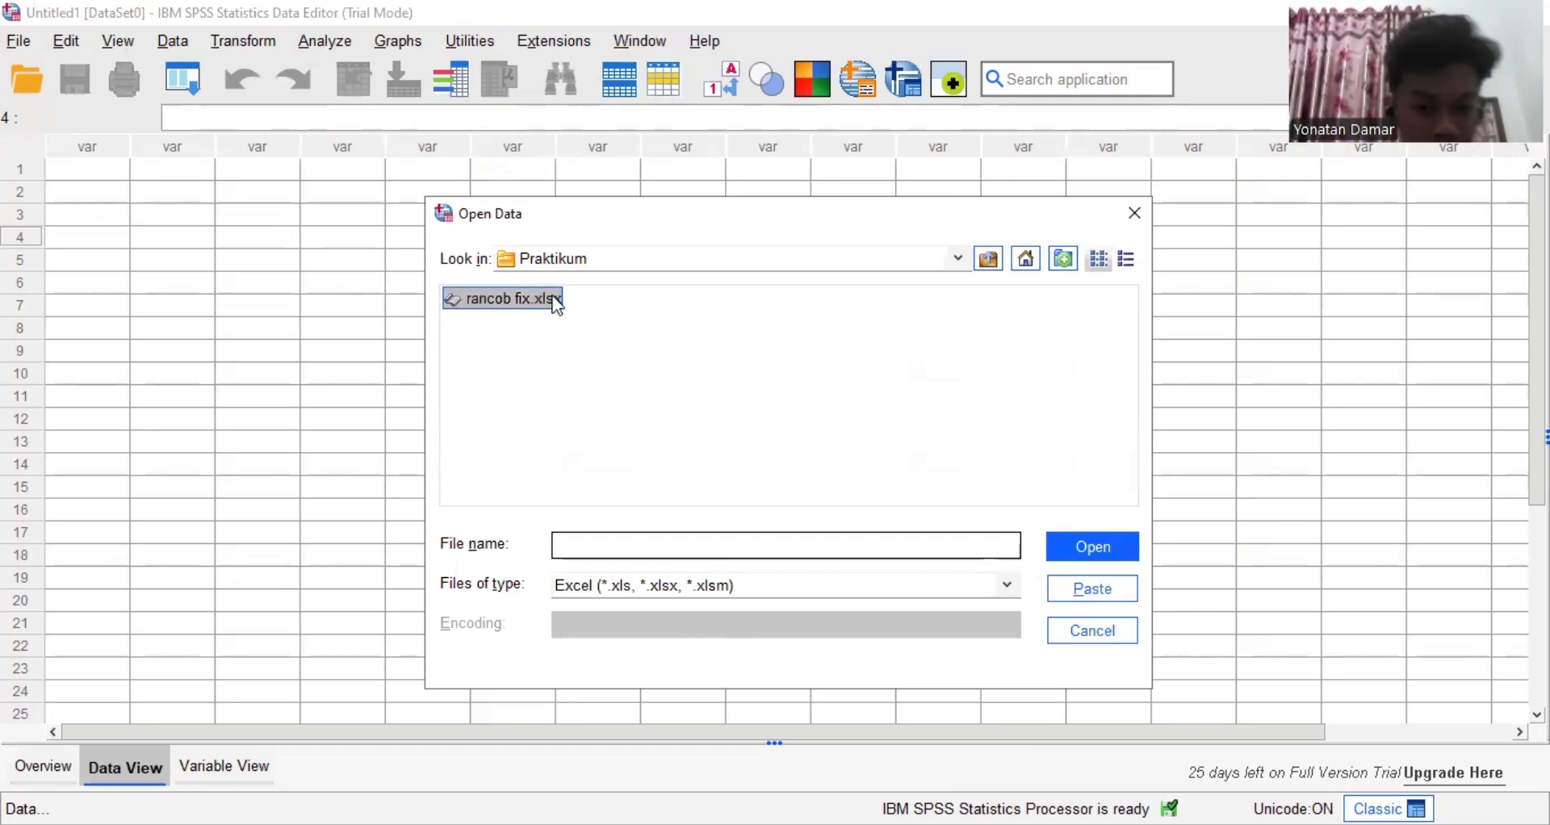
left_click(1119, 556)
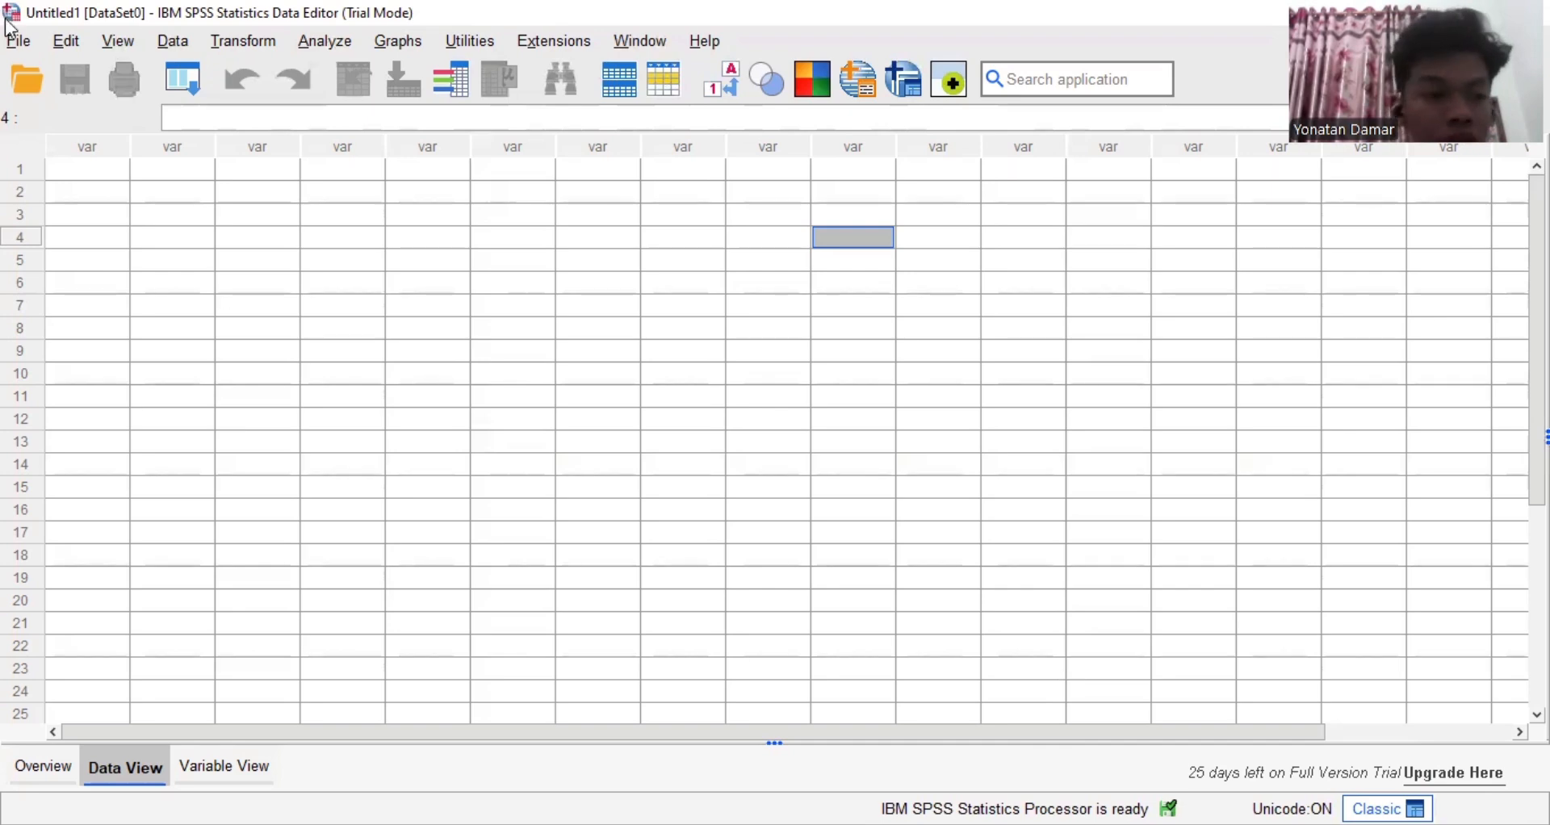
Import Sheet1 of the Excel file rancob fix.xlsx from the Praktikum folder, reading variable names from the first row
left_click(18, 41)
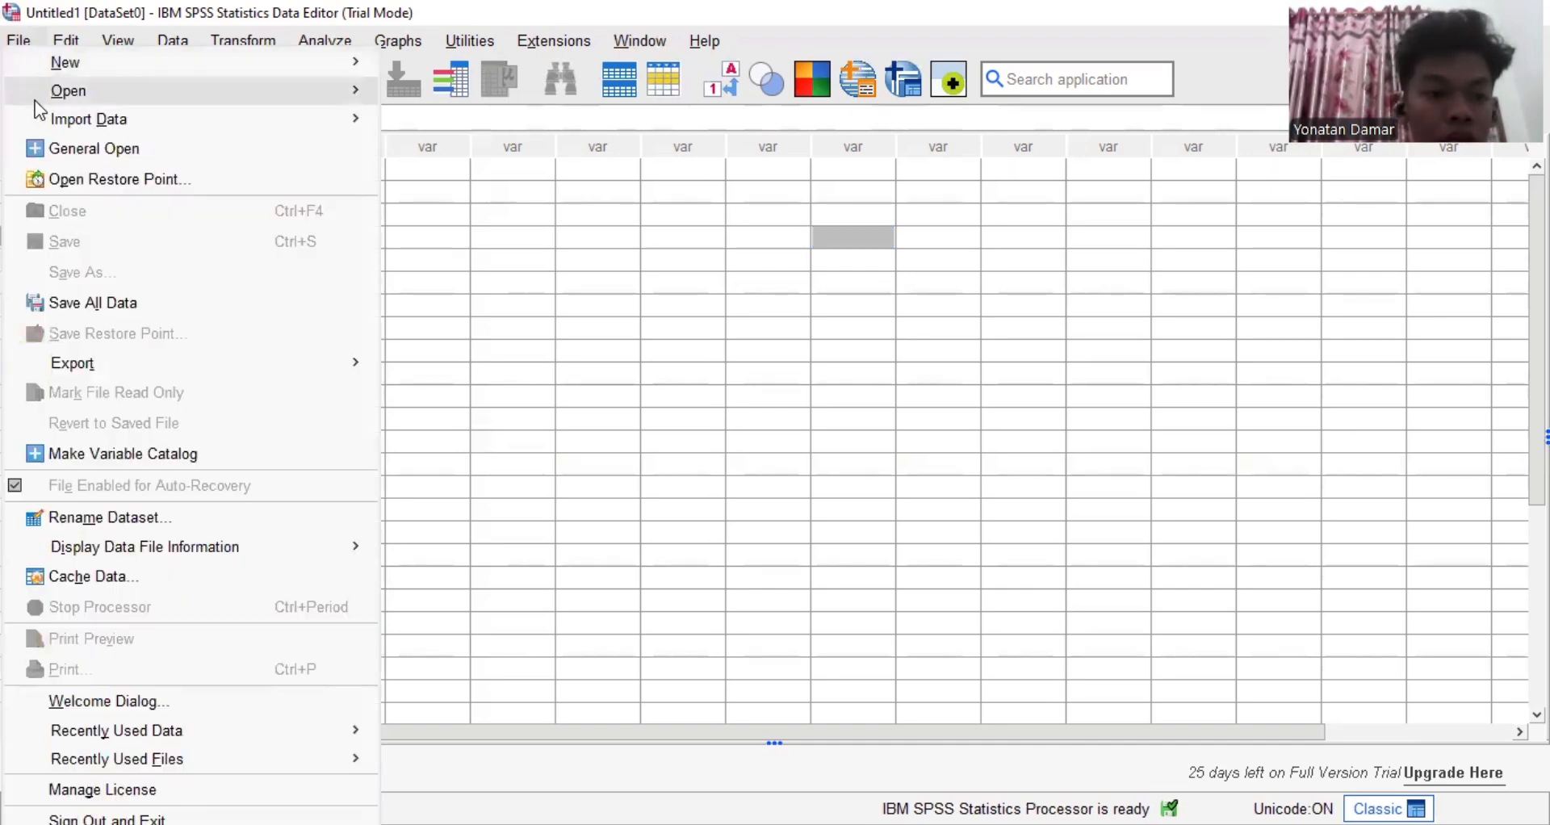
mouse_move(39, 90)
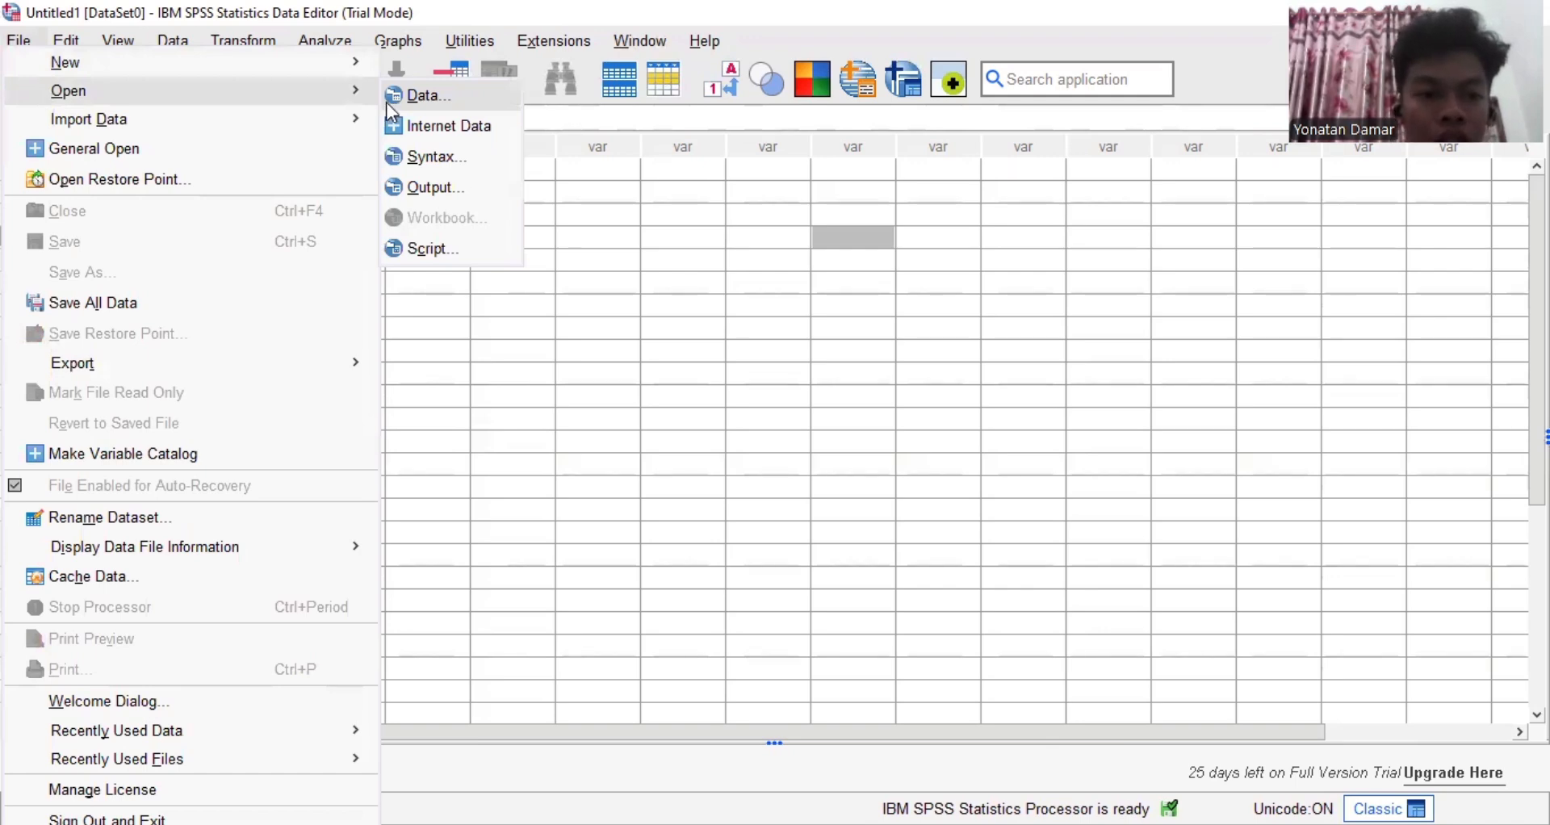
left_click(442, 99)
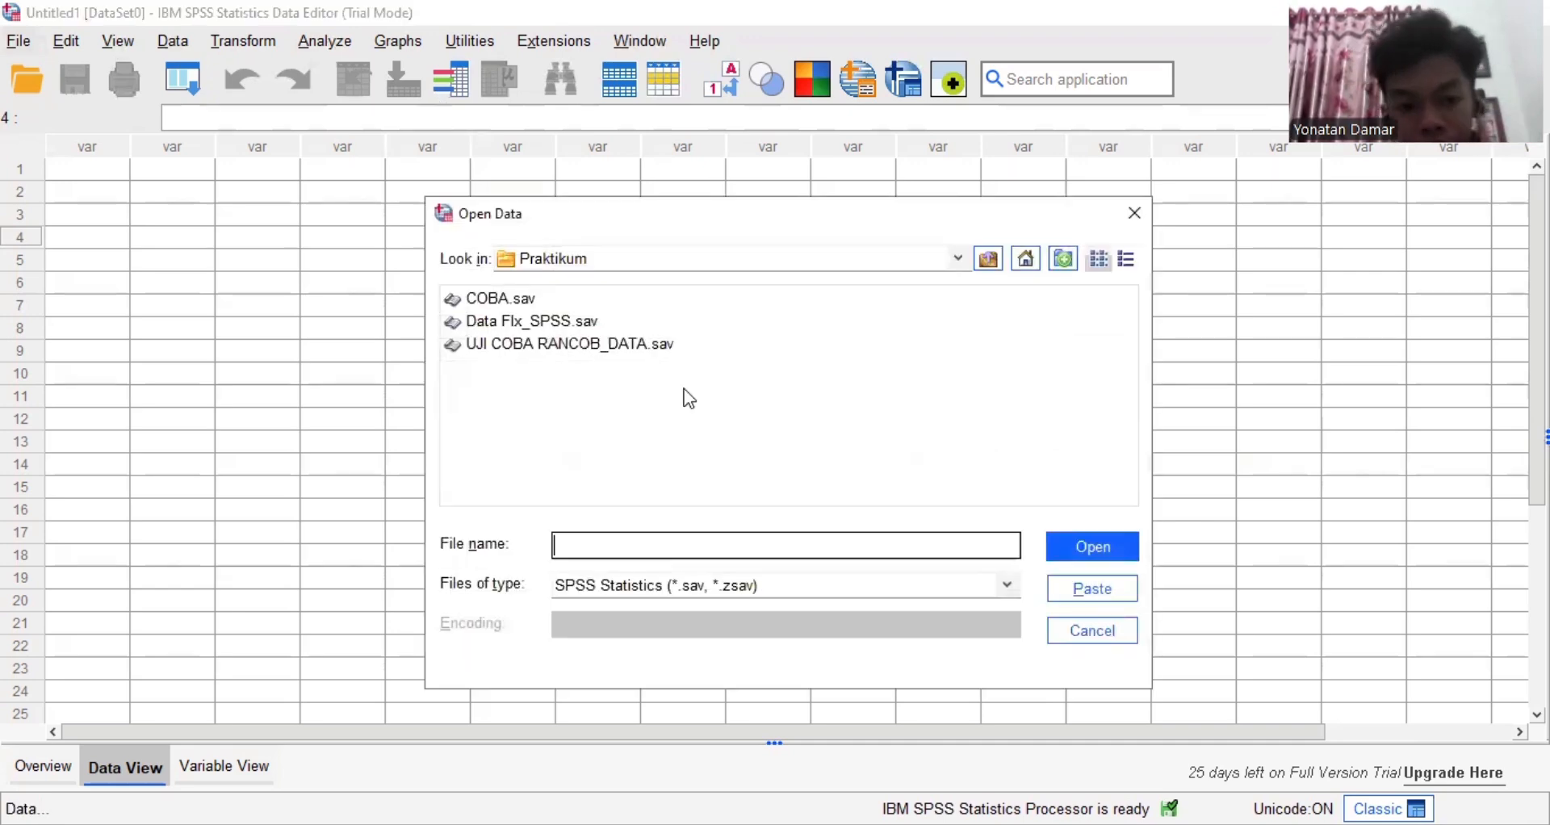
left_click(706, 579)
left_click(676, 633)
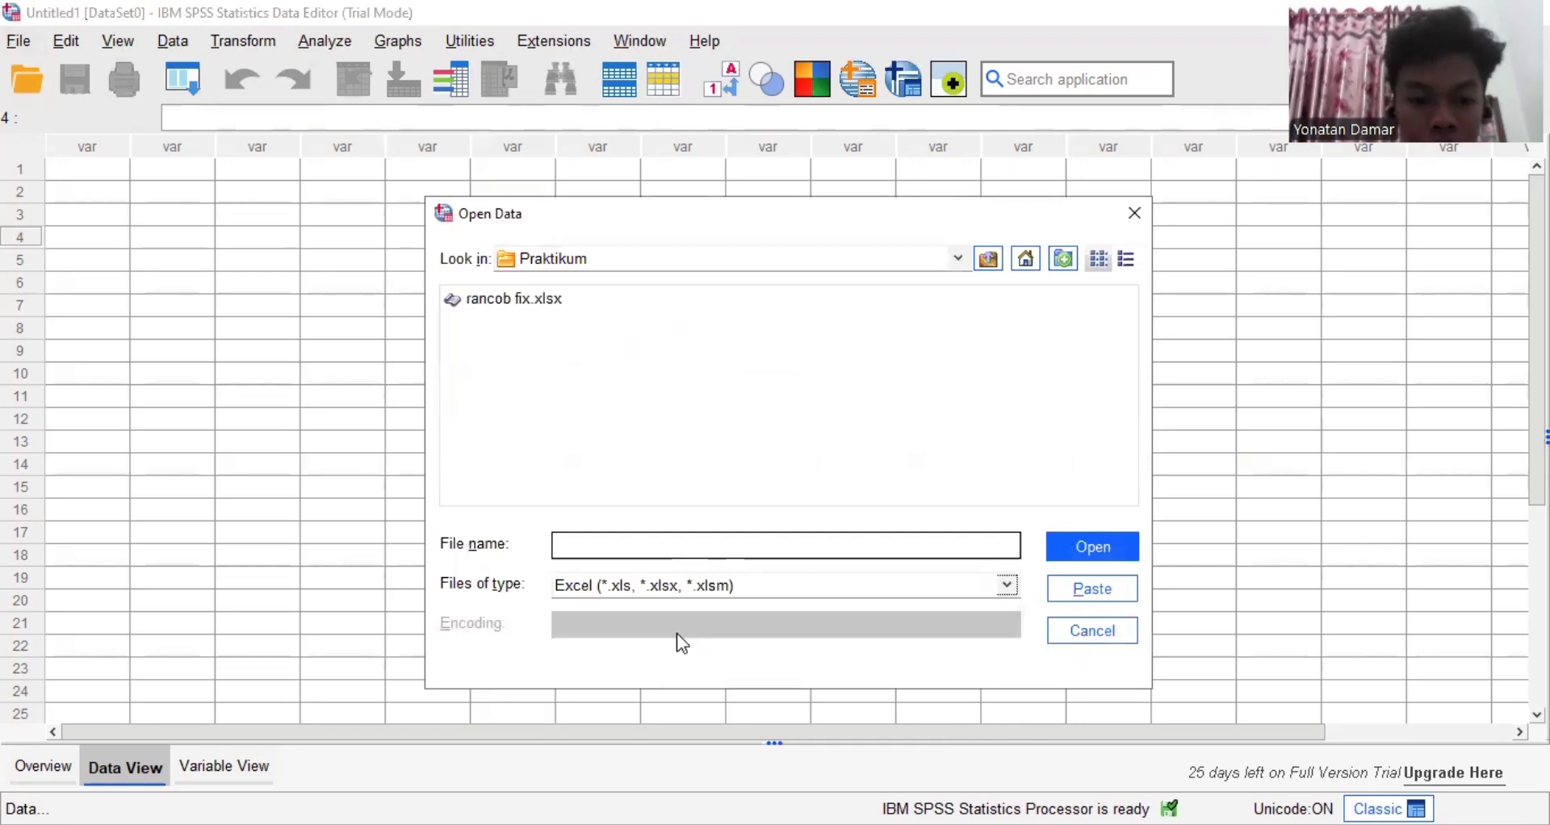
left_click(524, 302)
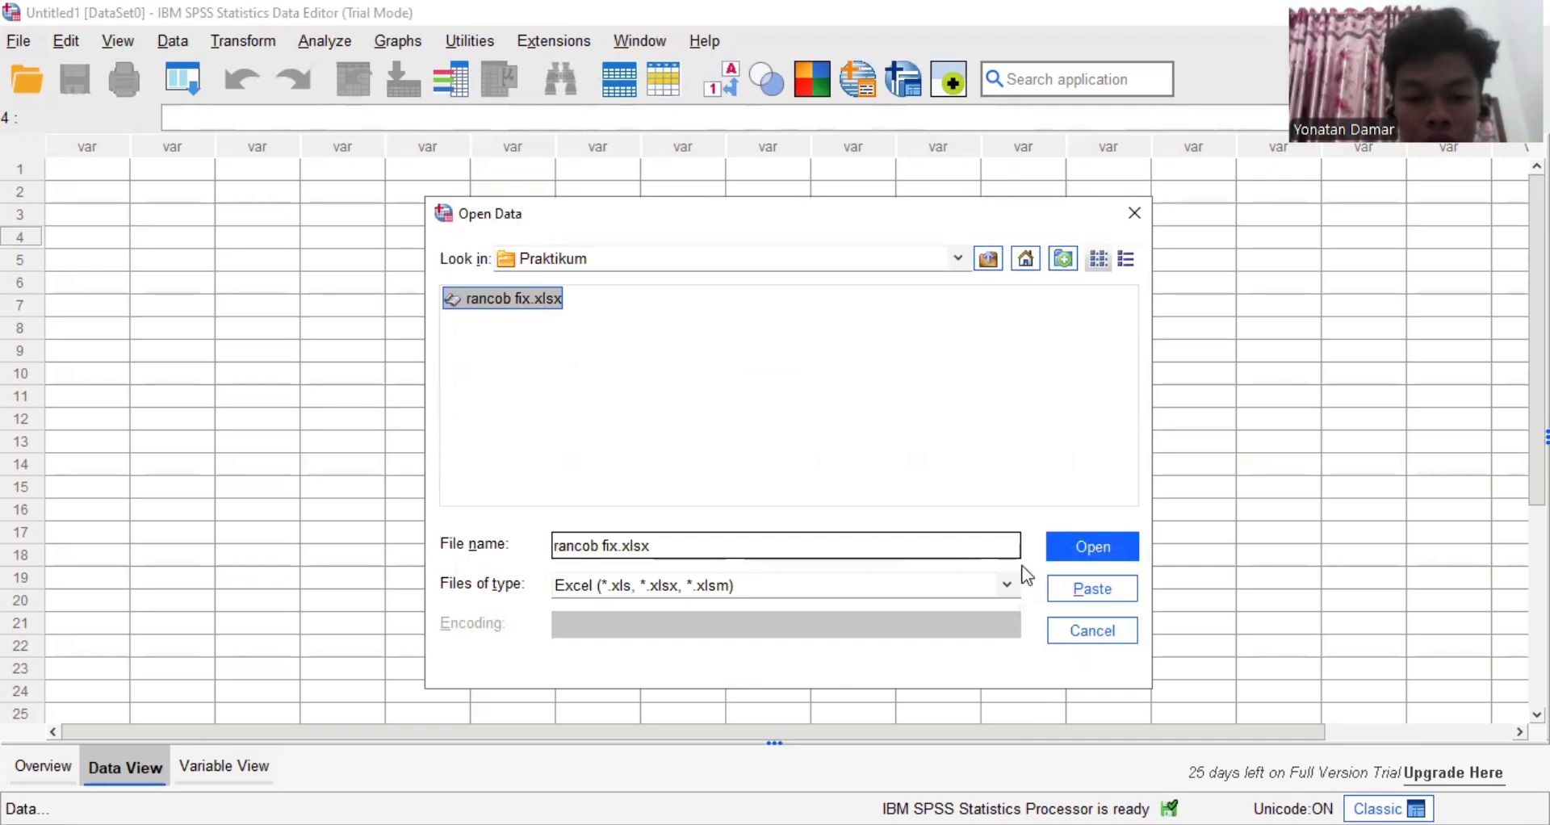
left_click(1090, 548)
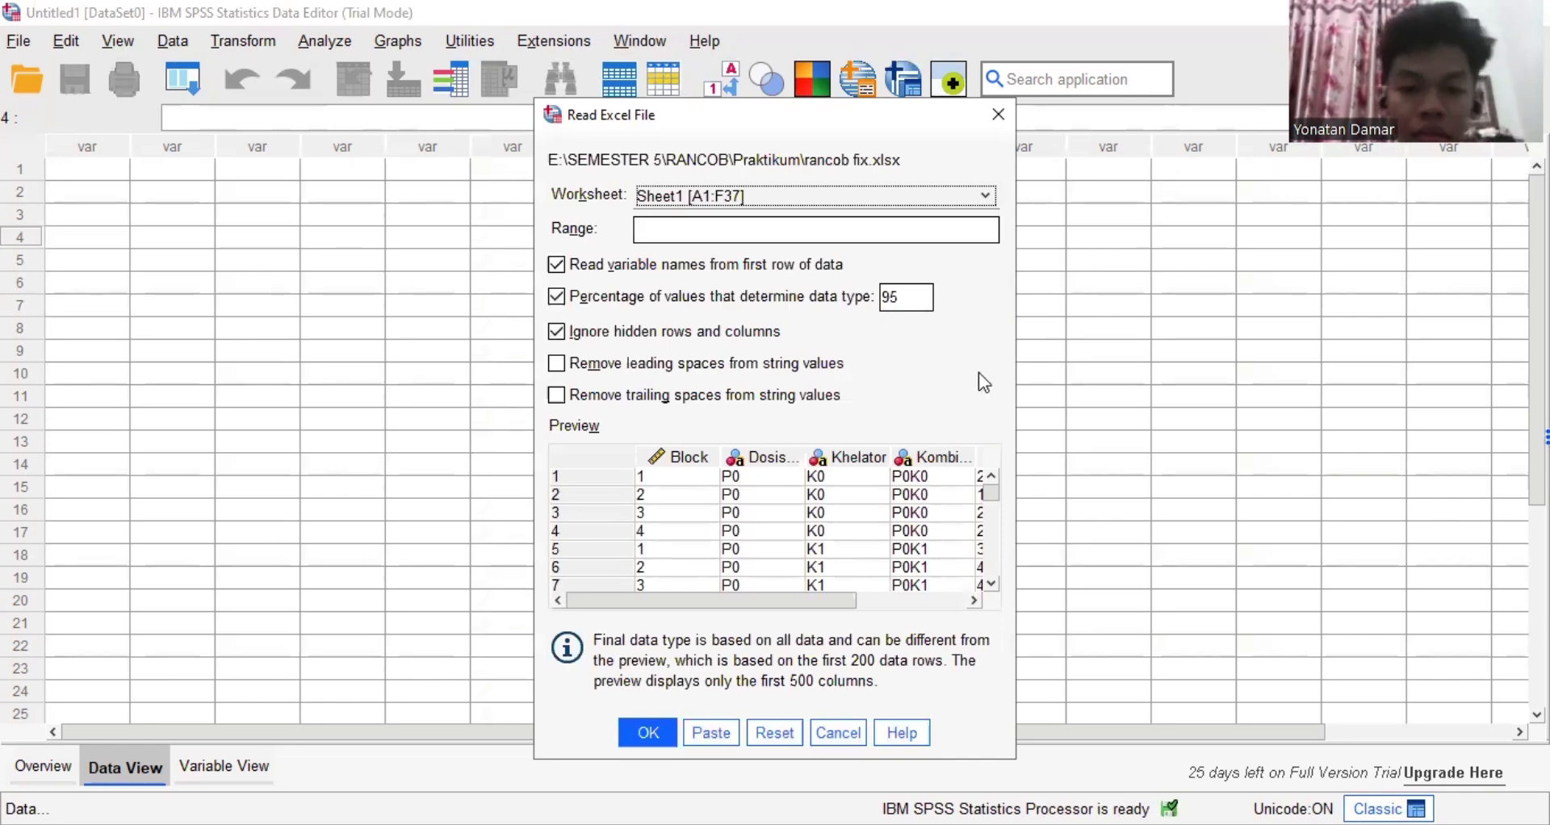
left_click(653, 739)
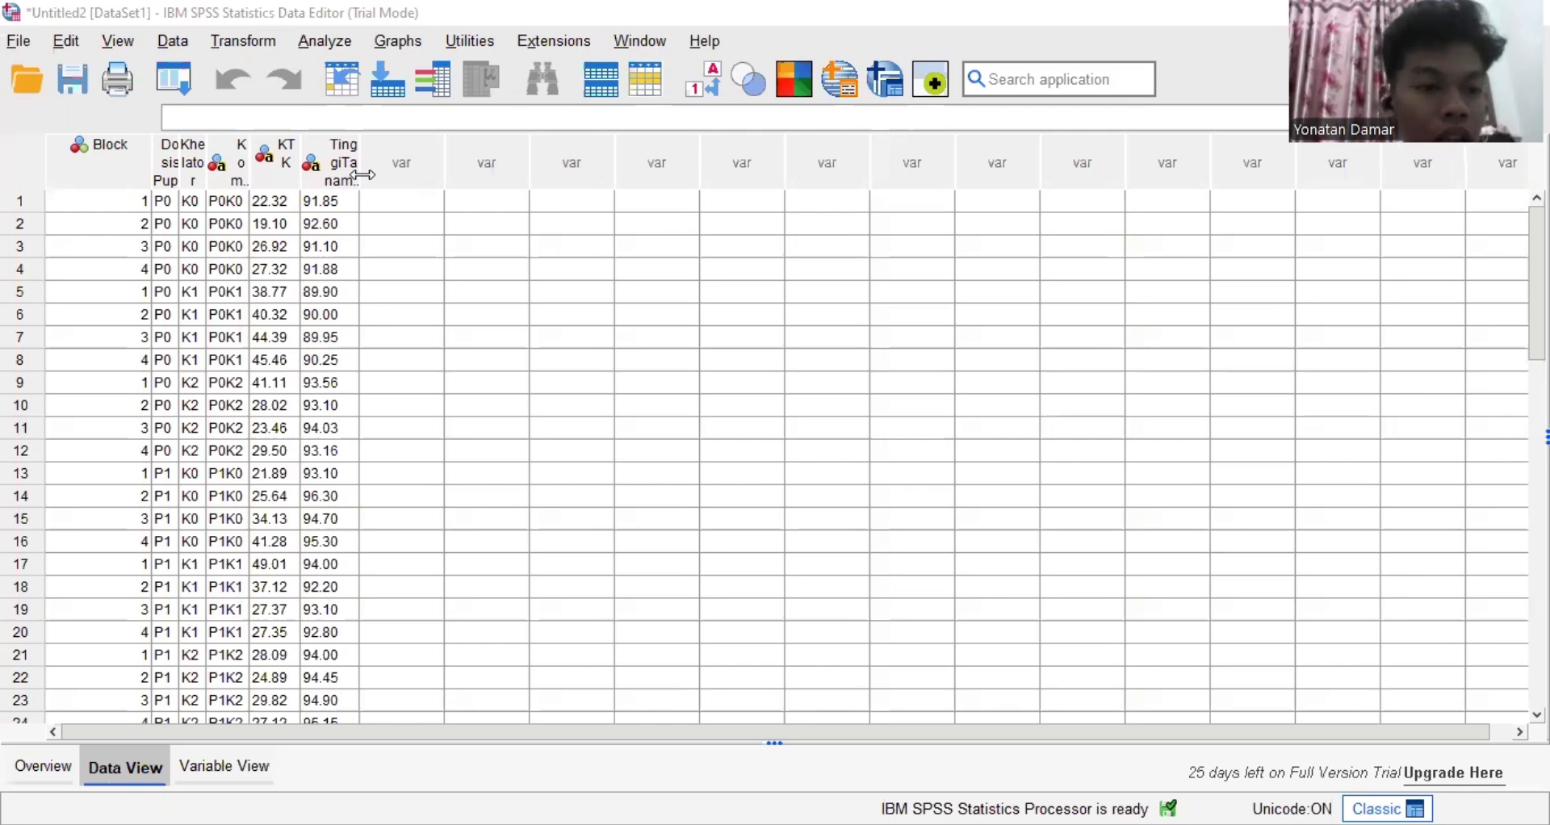
Widen the narrow data columns, including TinggiTanaman, KTK and Kombinasi, to fit their full variable names
left_click_drag(363, 175, 449, 171)
mouse_move(301, 171)
left_mouse_down()
mouse_move(341, 170)
mouse_move(304, 169)
left_mouse_up()
left_click_drag(207, 166, 257, 162)
Examine the Block column, going through the block numbers in the first four rows
left_click(128, 168)
key("Down")
key("Down")
key("Down")
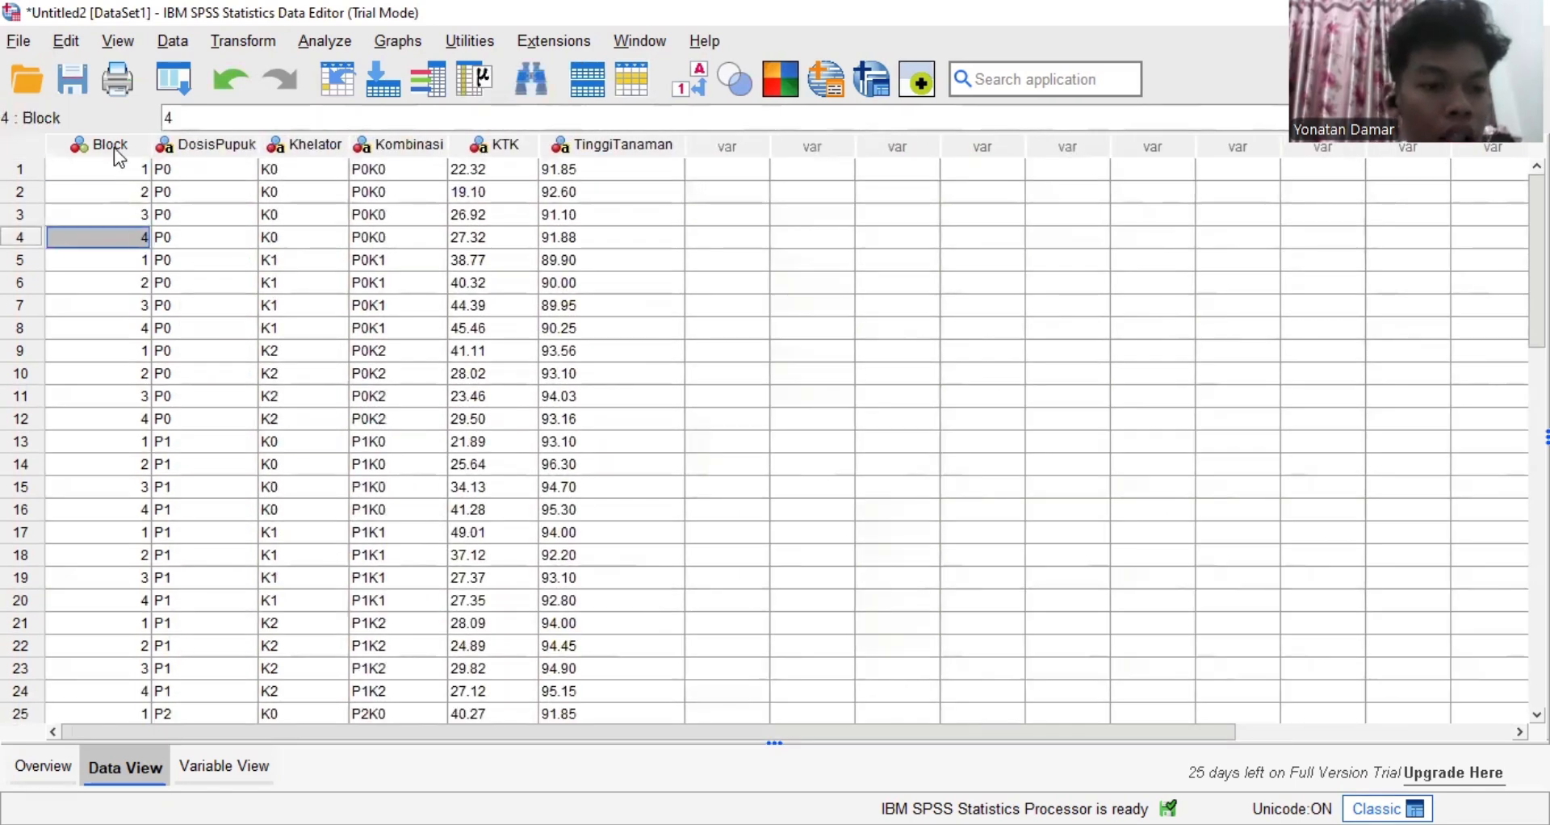
left_click(132, 148)
Examine the fertilizer dose codes in the DosisPupuk column, checking where the P0, P1 and P2 groups begin
left_click(211, 142)
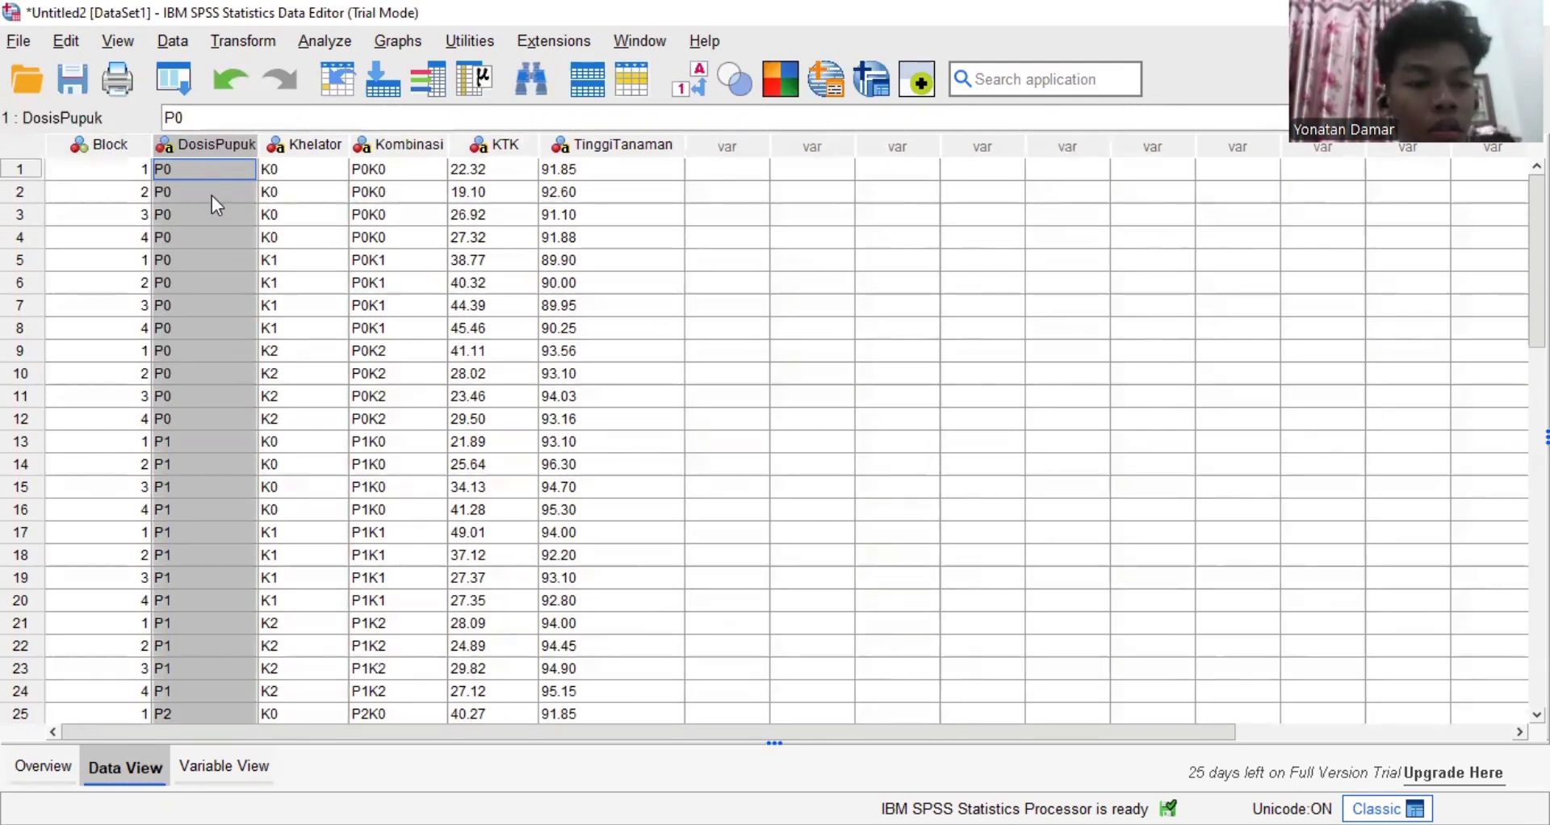
left_click(212, 193)
left_click(291, 177)
left_click(223, 171)
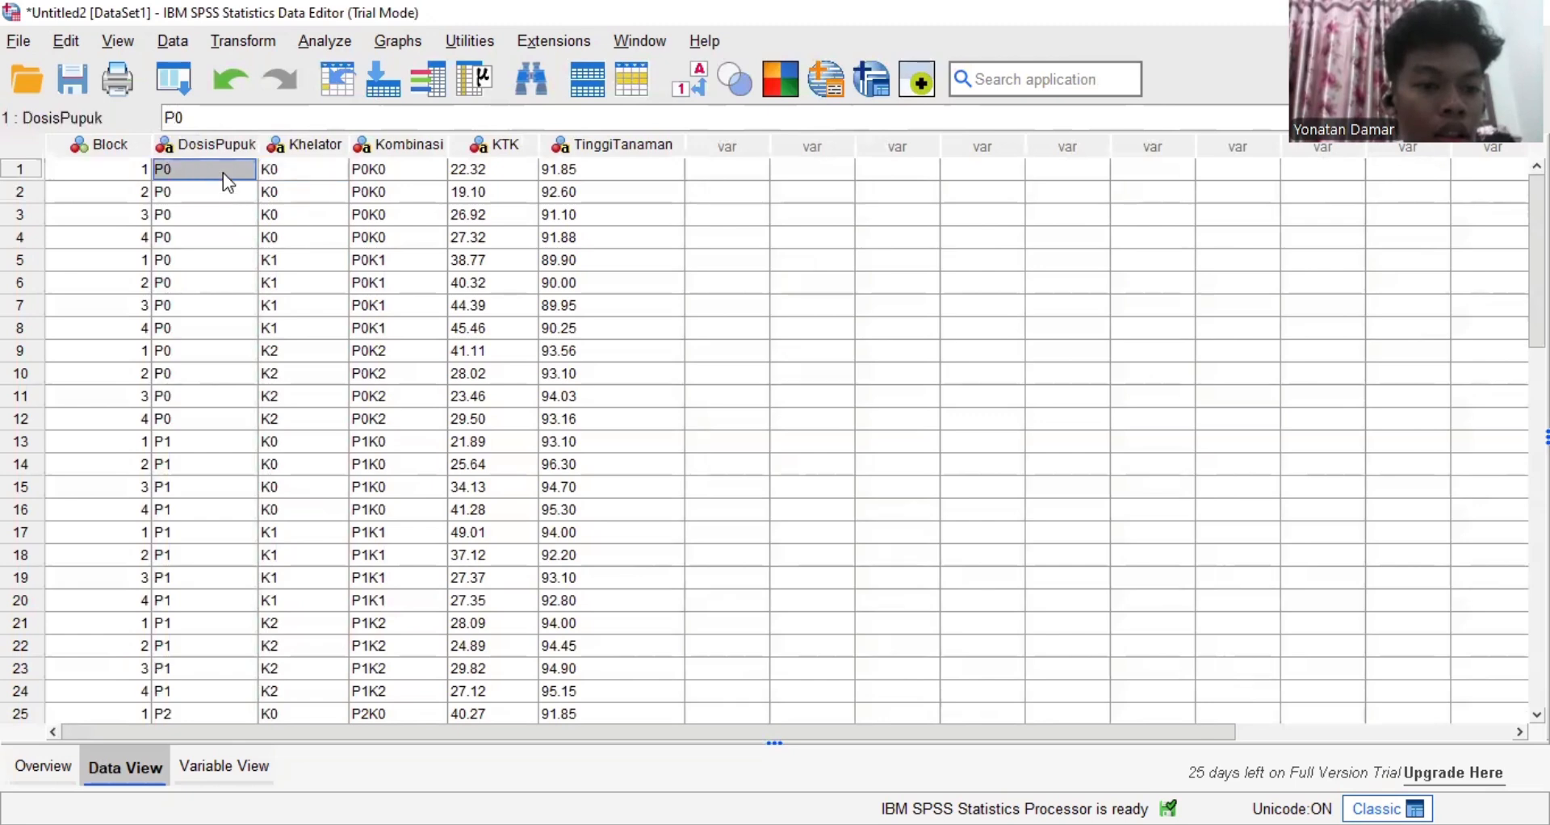
left_click(218, 240)
left_click(182, 170)
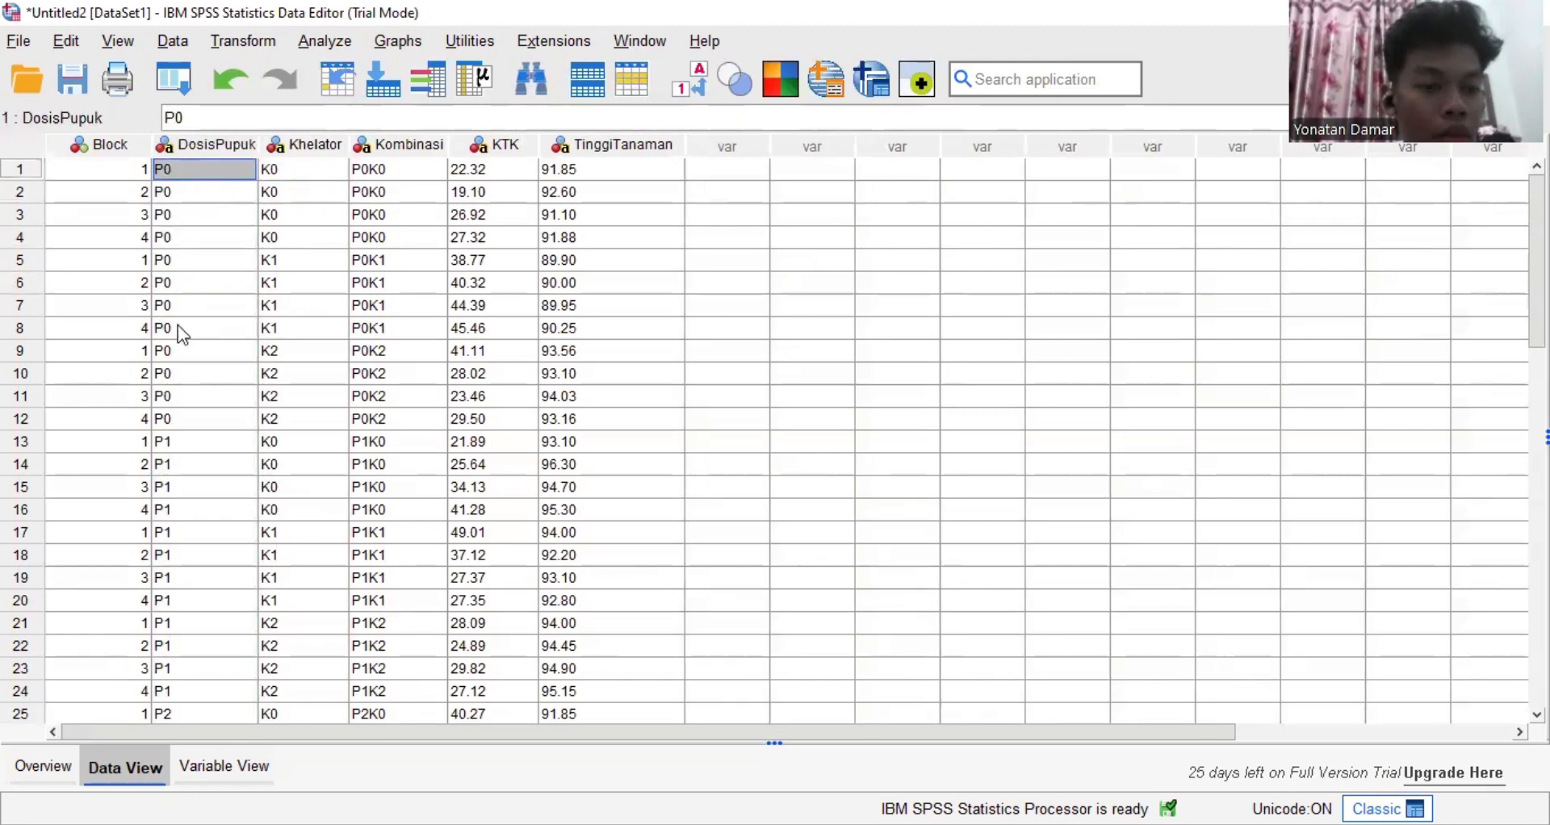
left_click(217, 436)
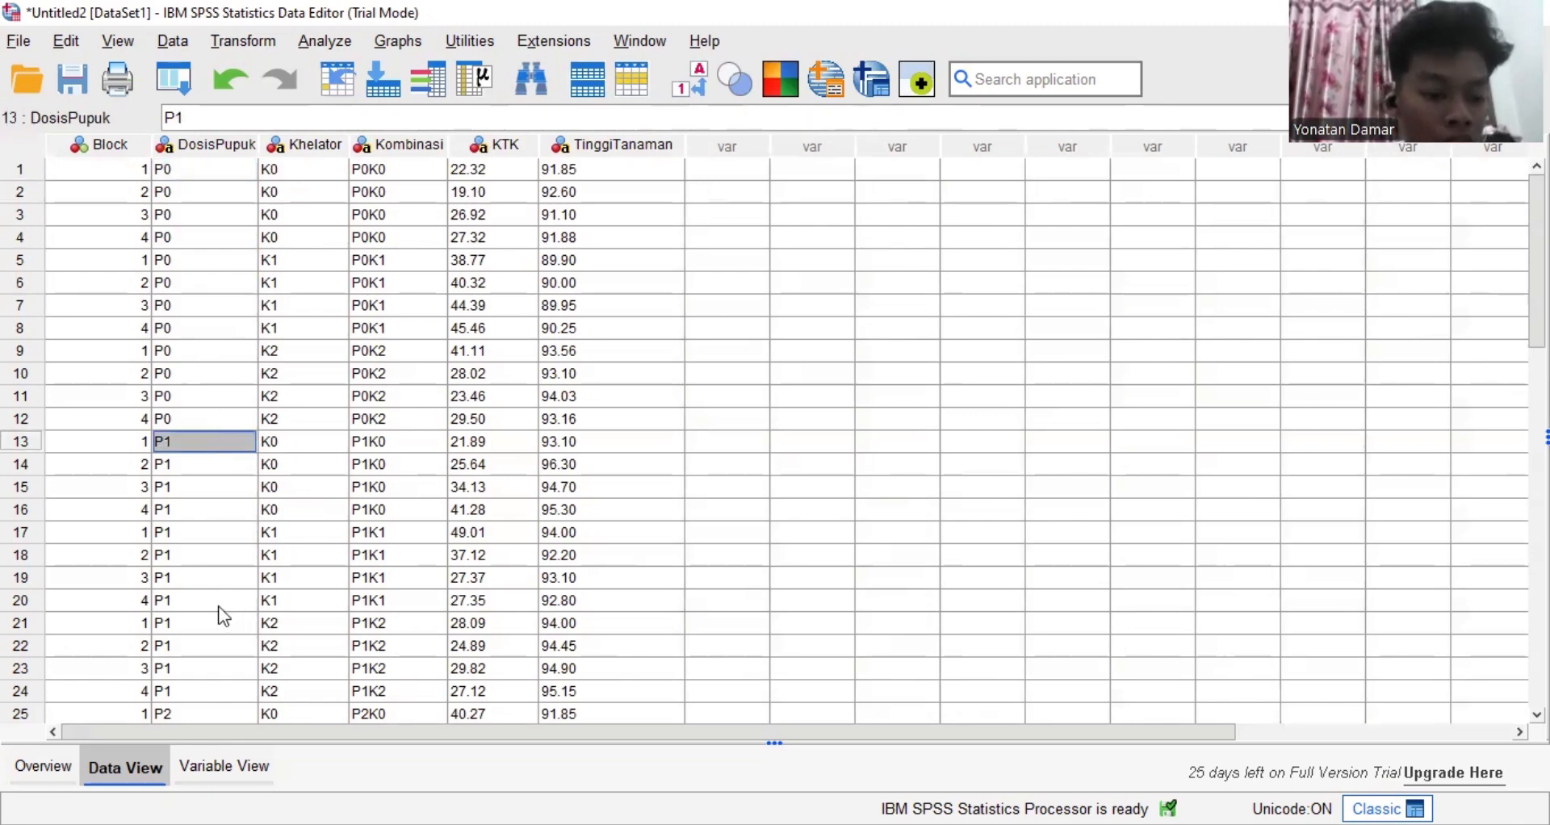
scroll(222, 593, "down", 2)
left_click(211, 579)
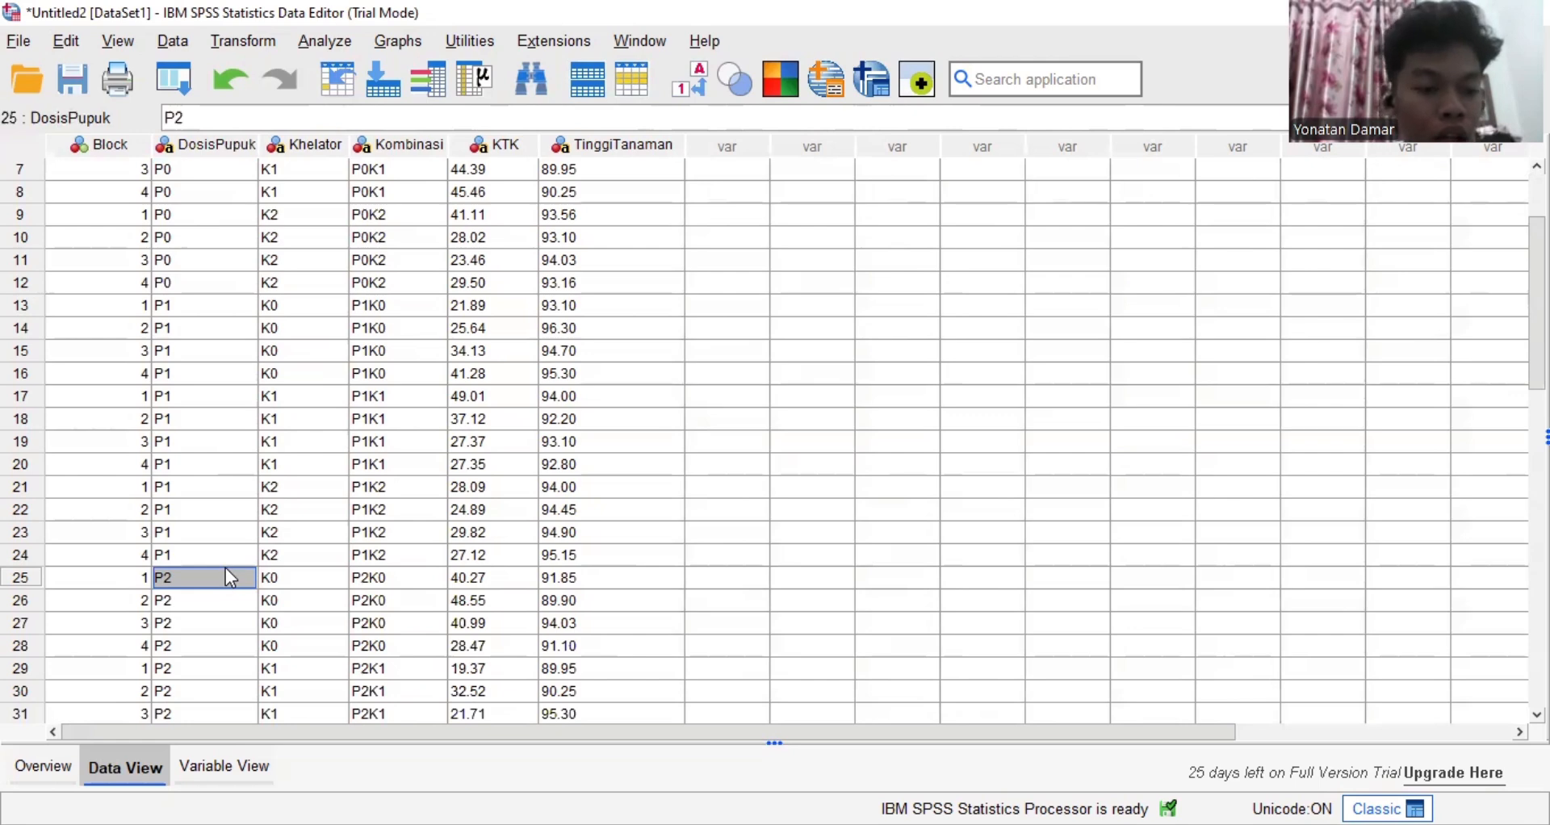
Review how blocks 1 to 4 and the P0 and P1 fertilizer doses are laid out in the Block and DosisPupuk columns
scroll(321, 553, "up", 2)
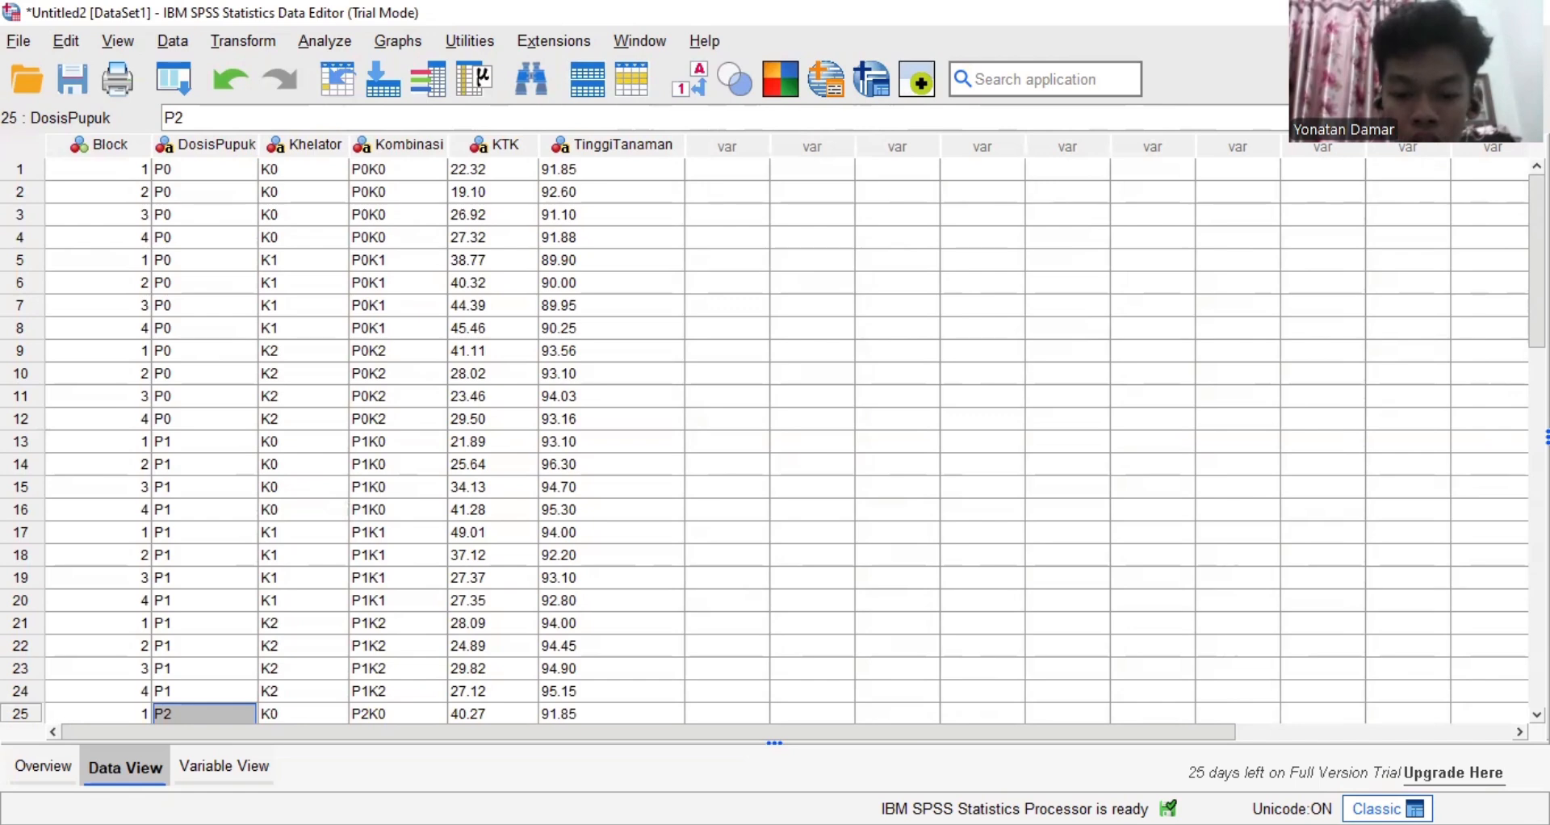
key("alt+Tab")
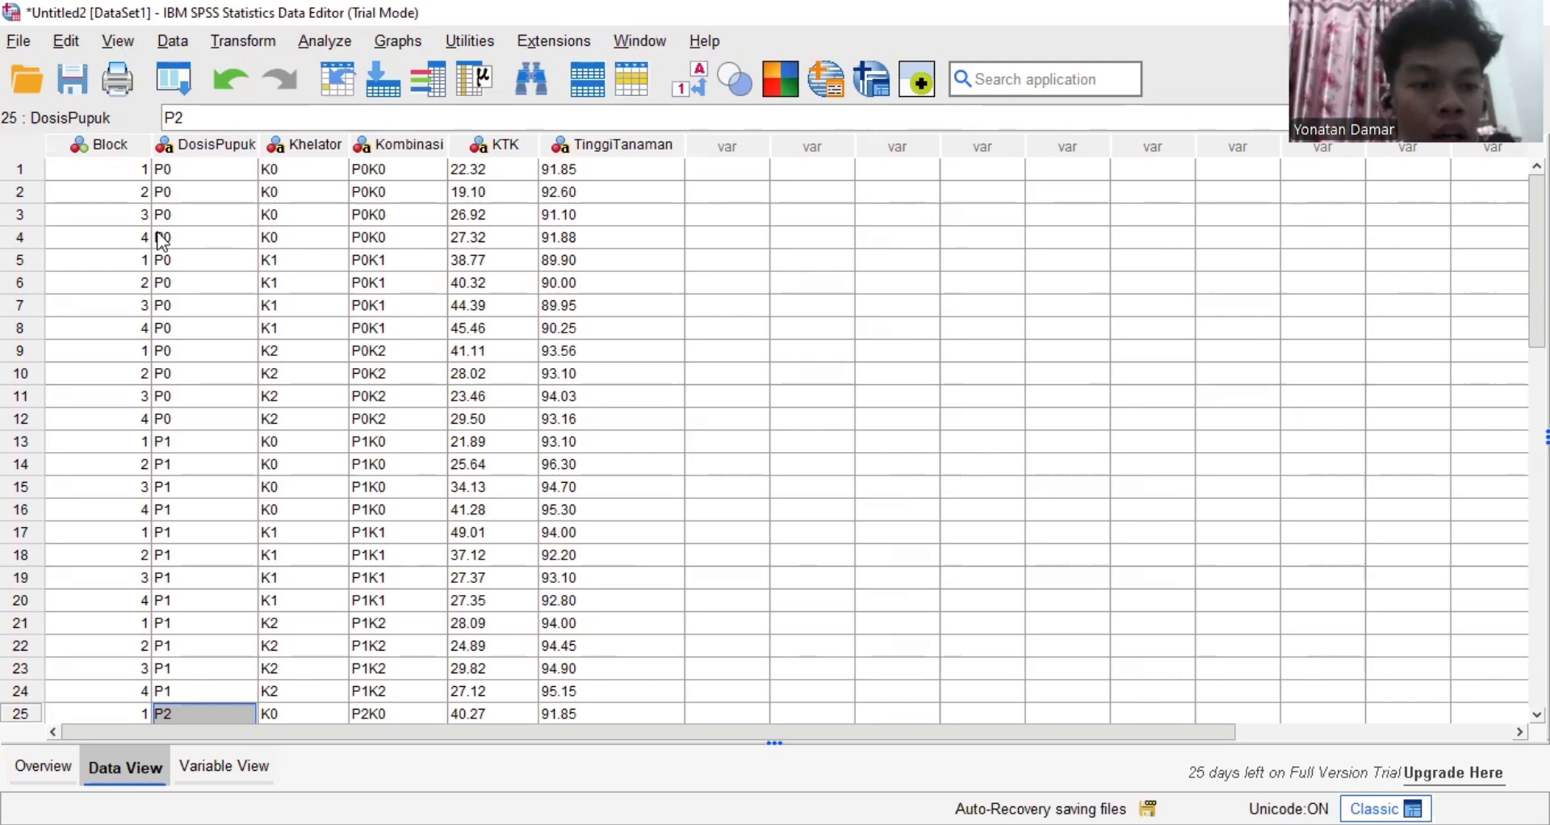
left_click(117, 171)
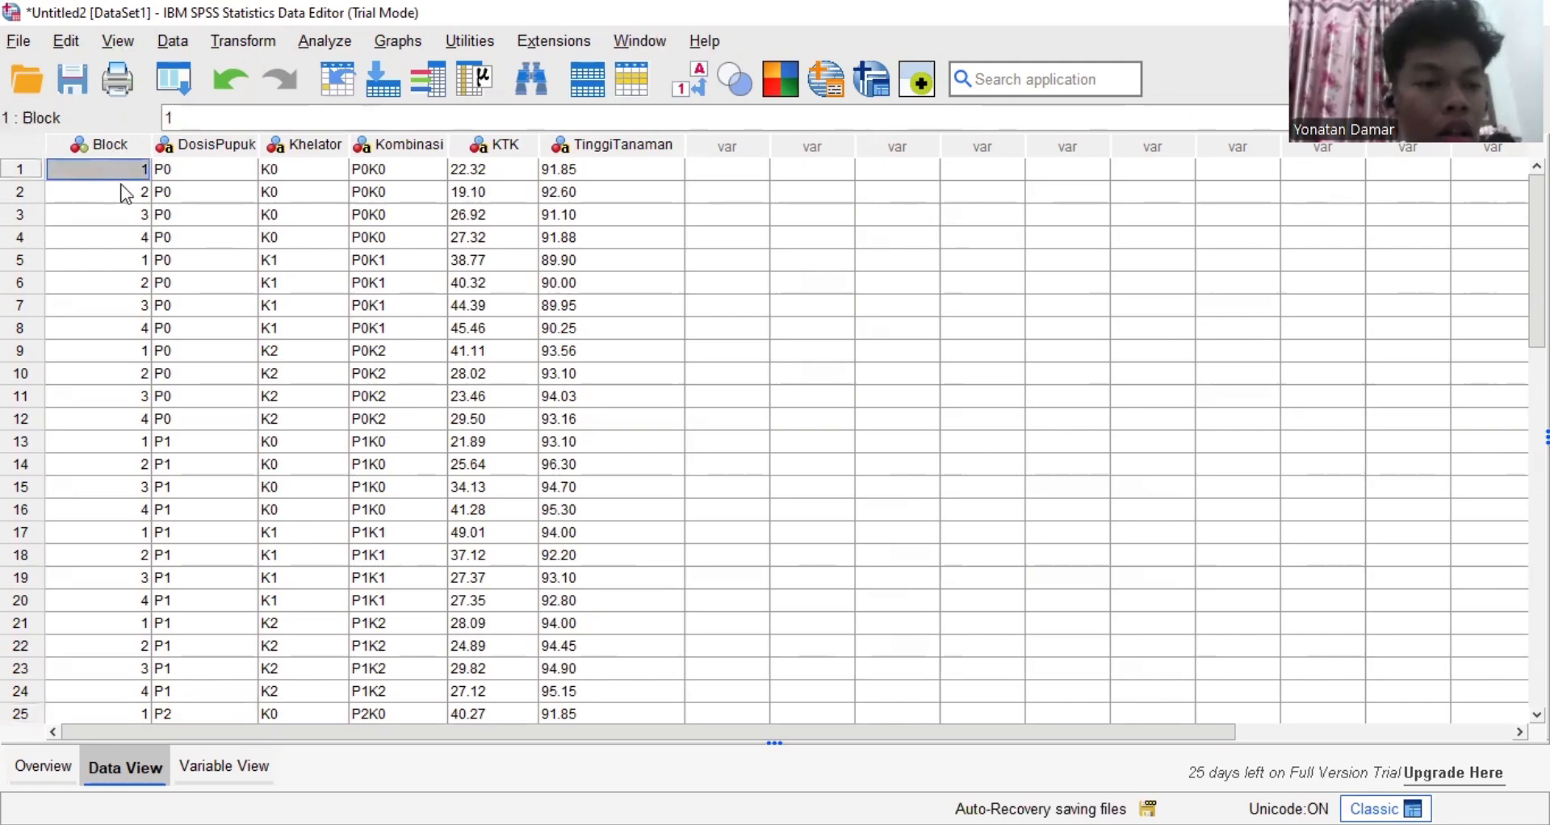
left_click(121, 237)
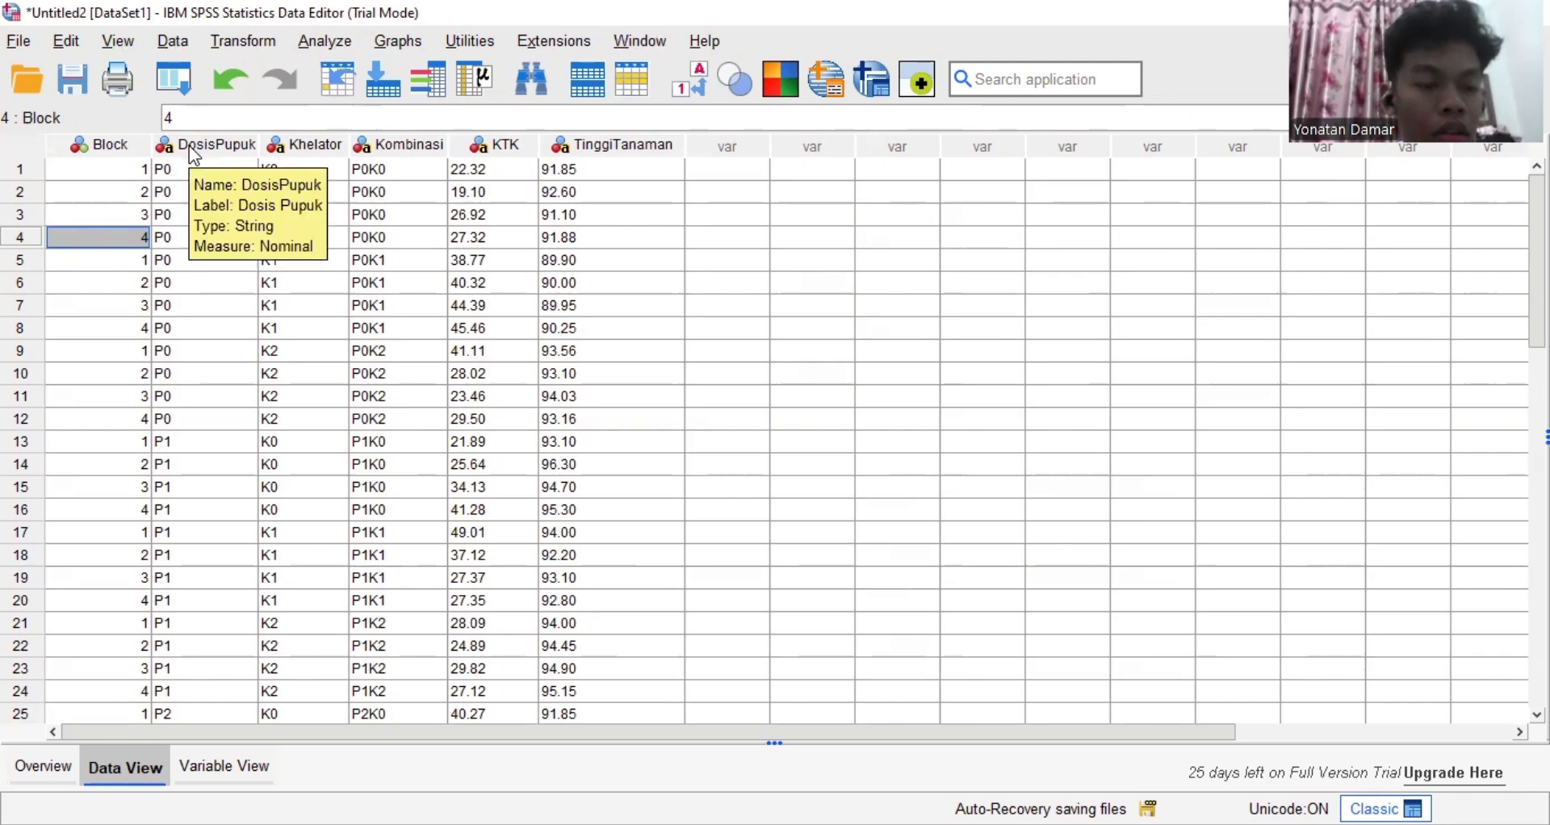
left_click(202, 171)
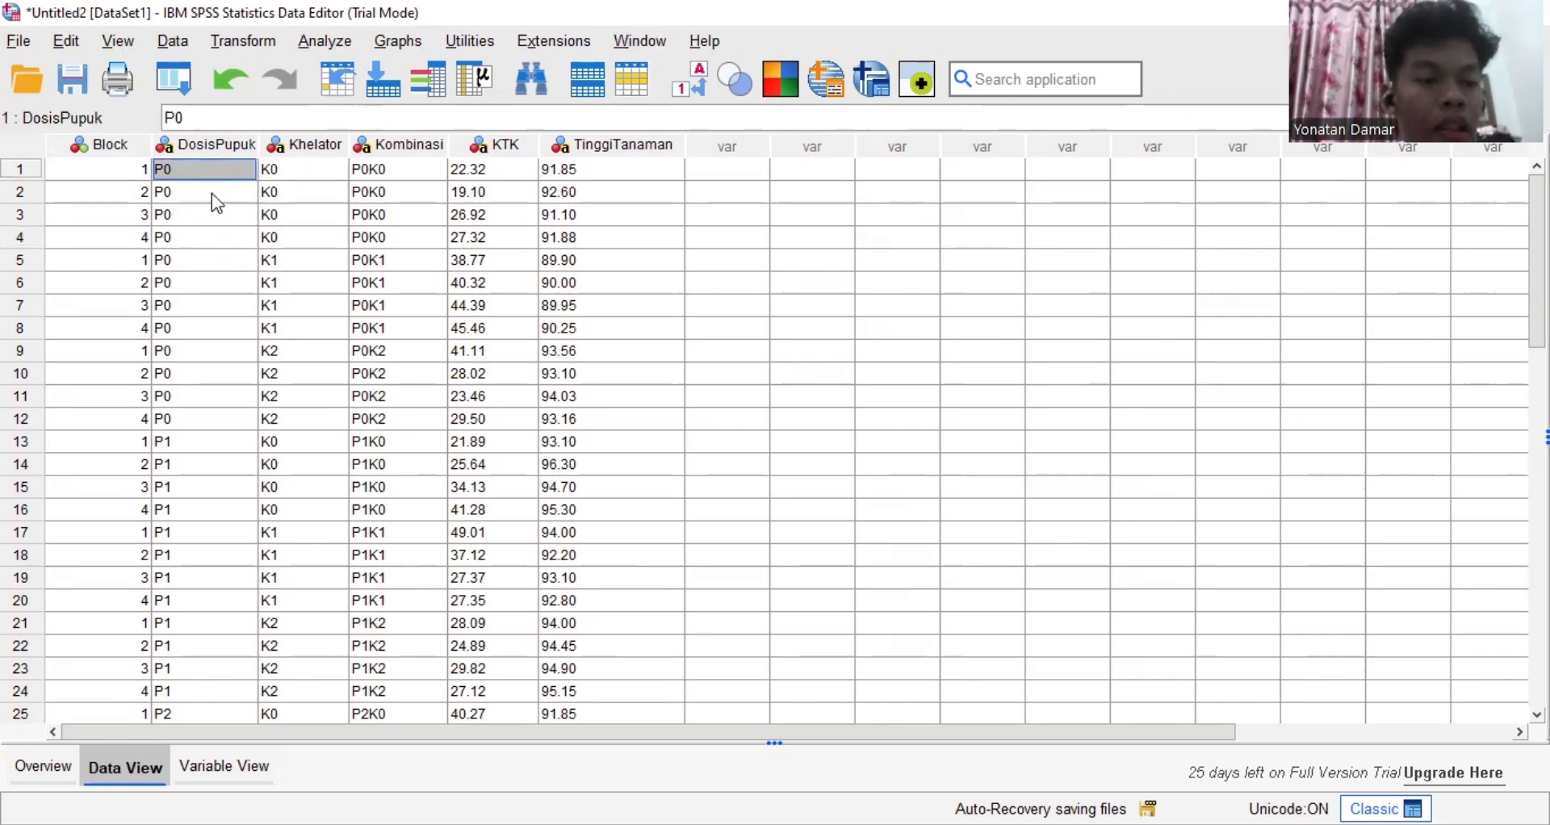
left_click(213, 194)
left_click(215, 218)
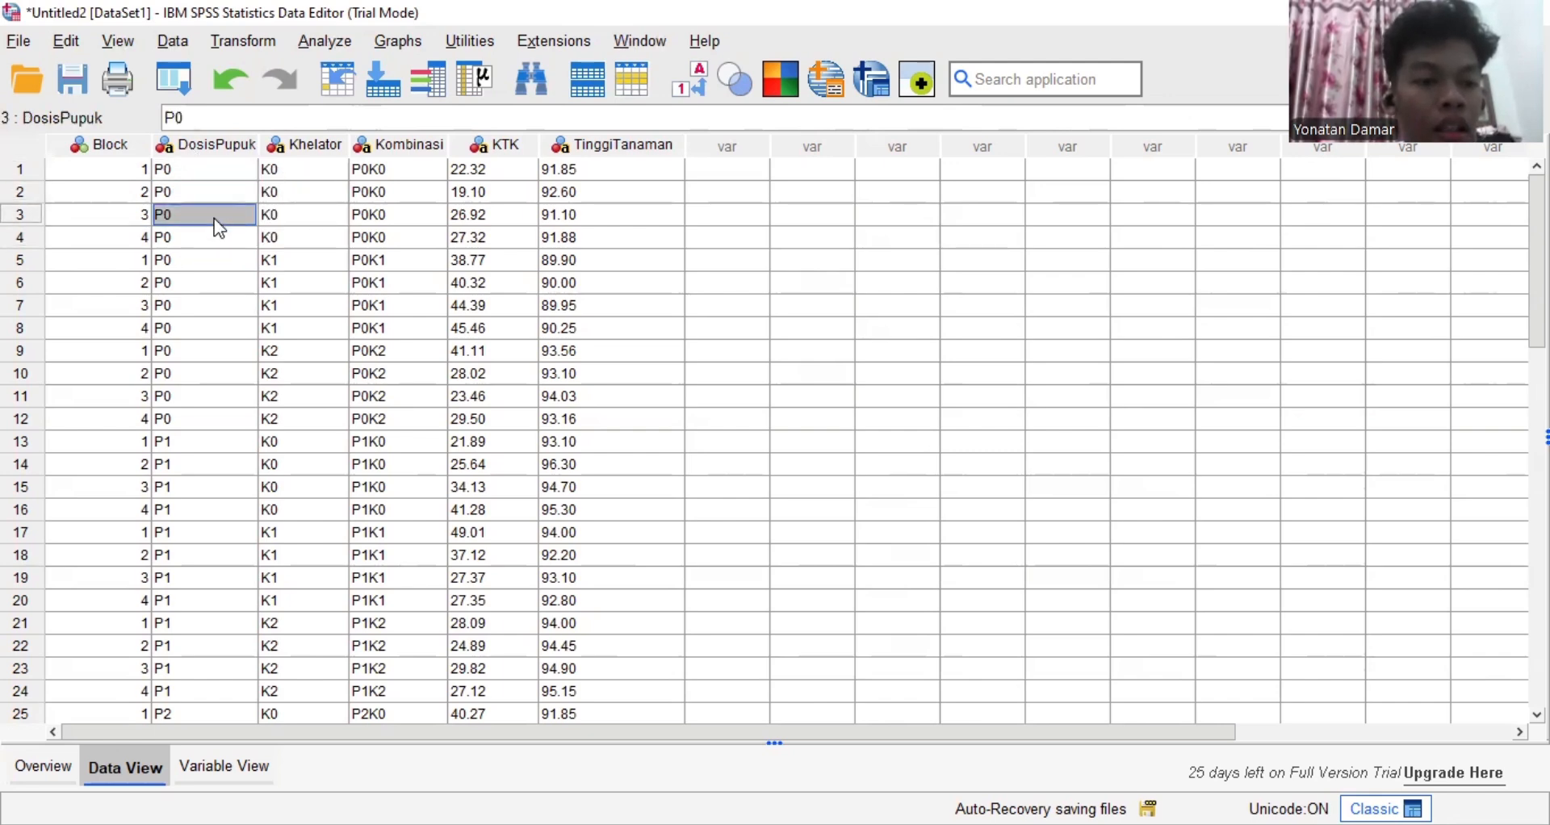
left_click(211, 168)
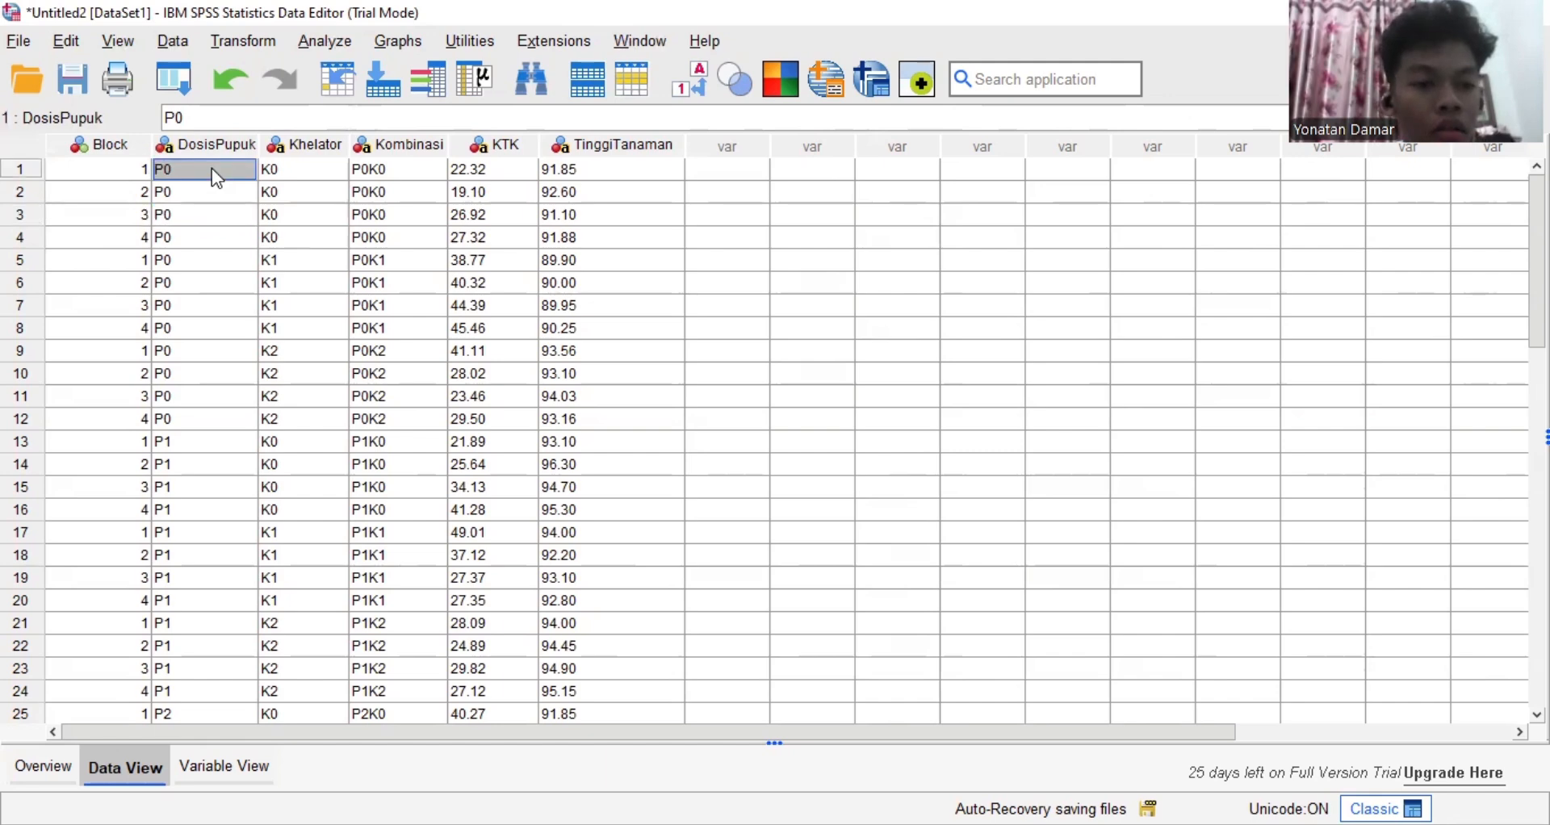
left_click(200, 443)
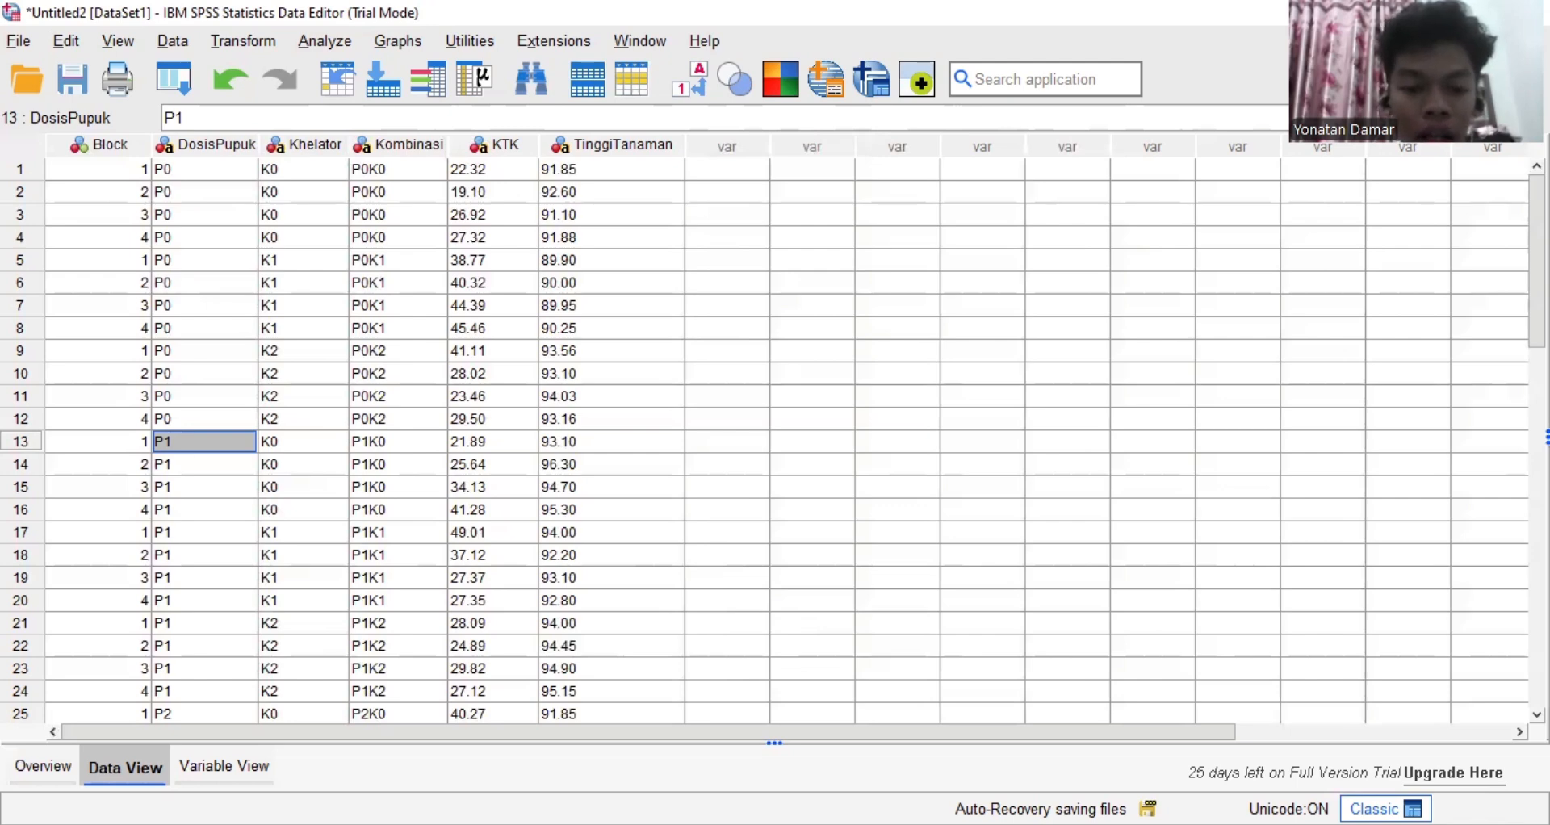
key("alt+Tab")
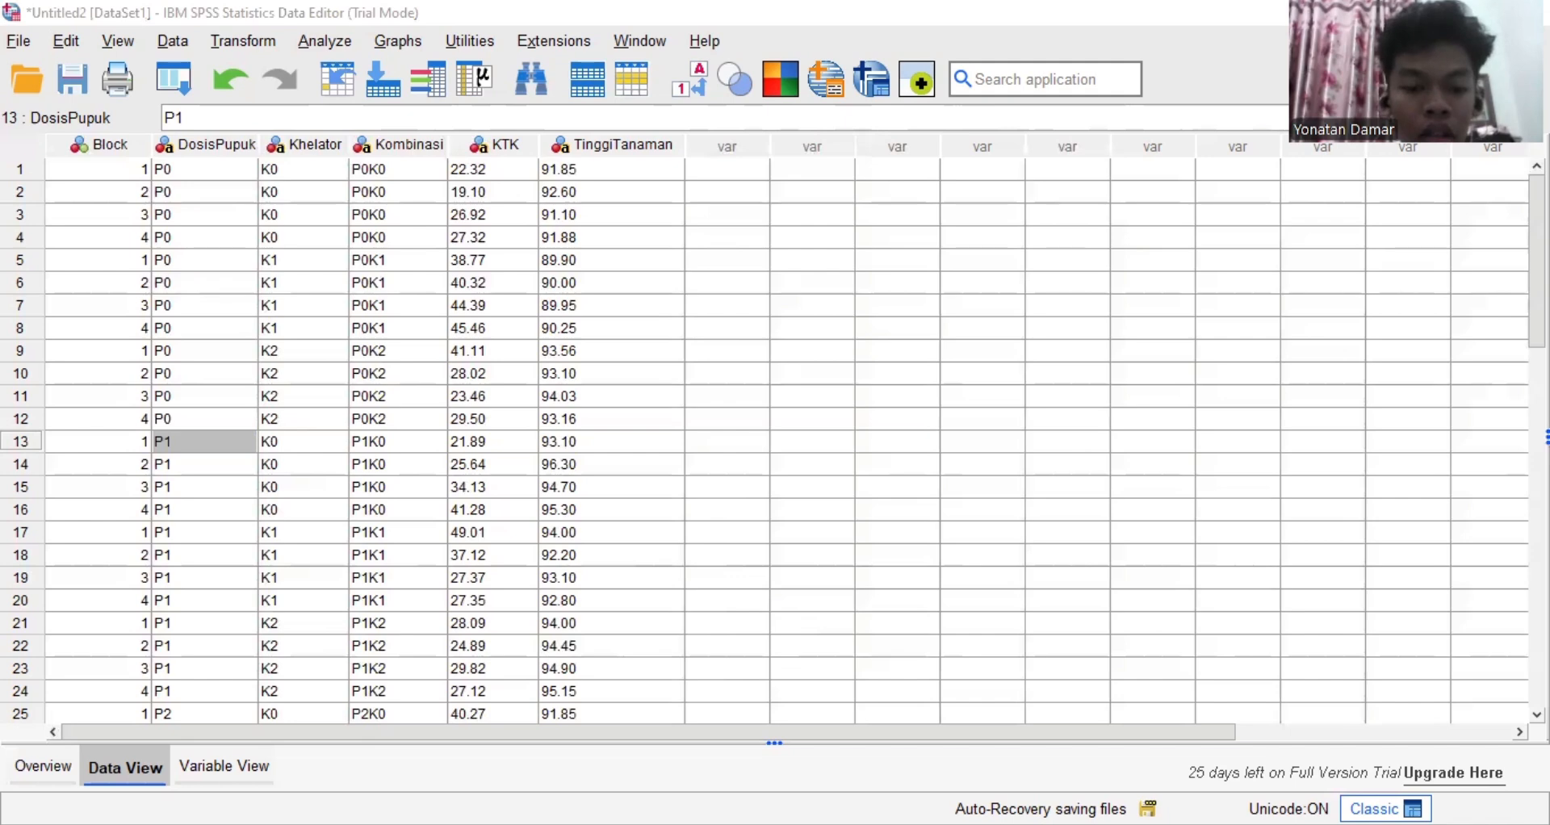
Review the Kombinasi, KTK and TinggiTanaman columns in the data sheet
left_click(404, 146)
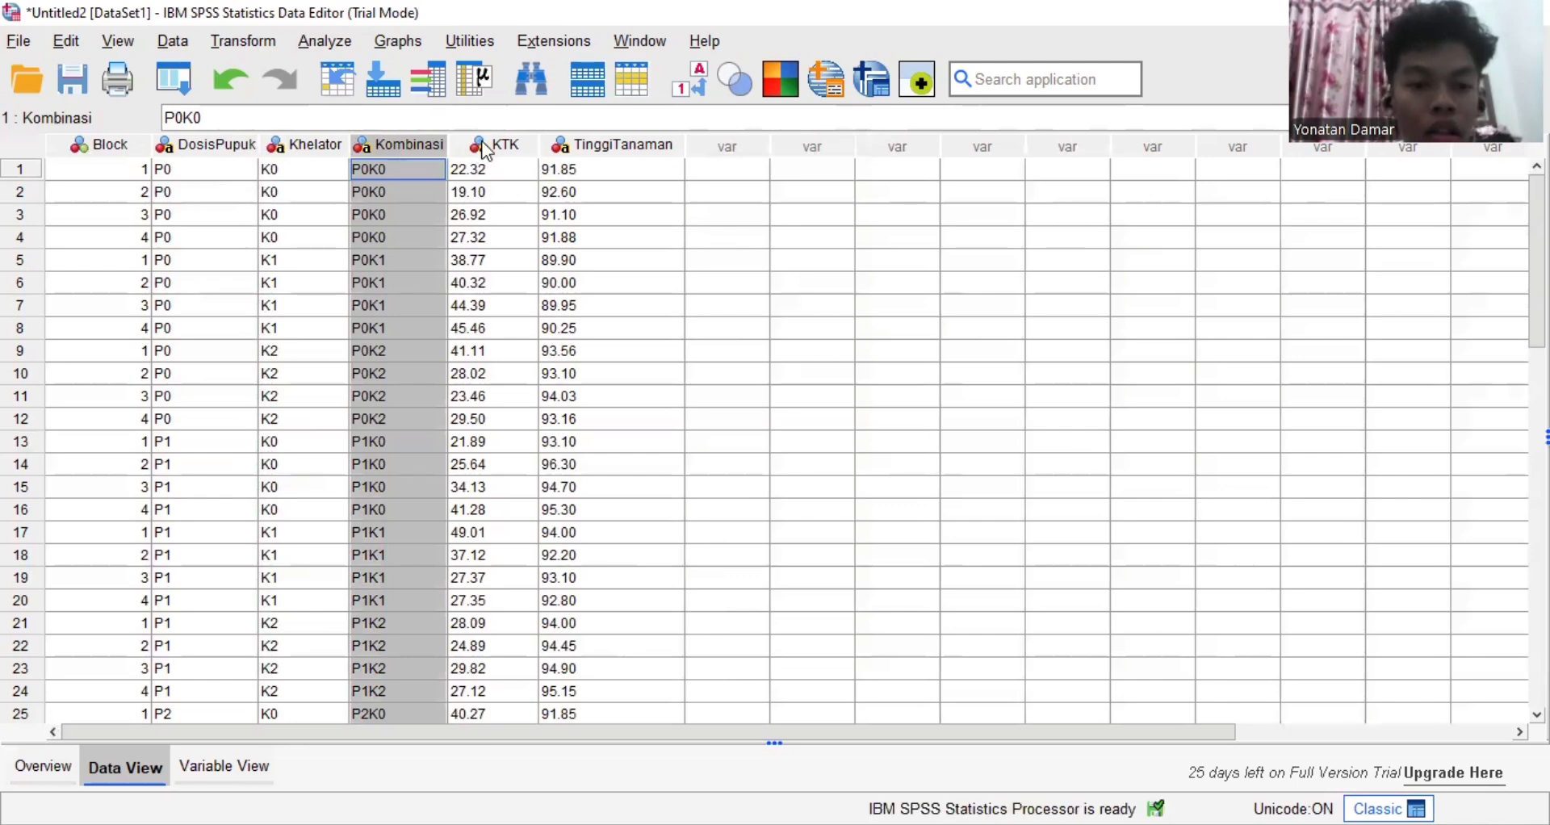
left_click(530, 147)
left_click(561, 143)
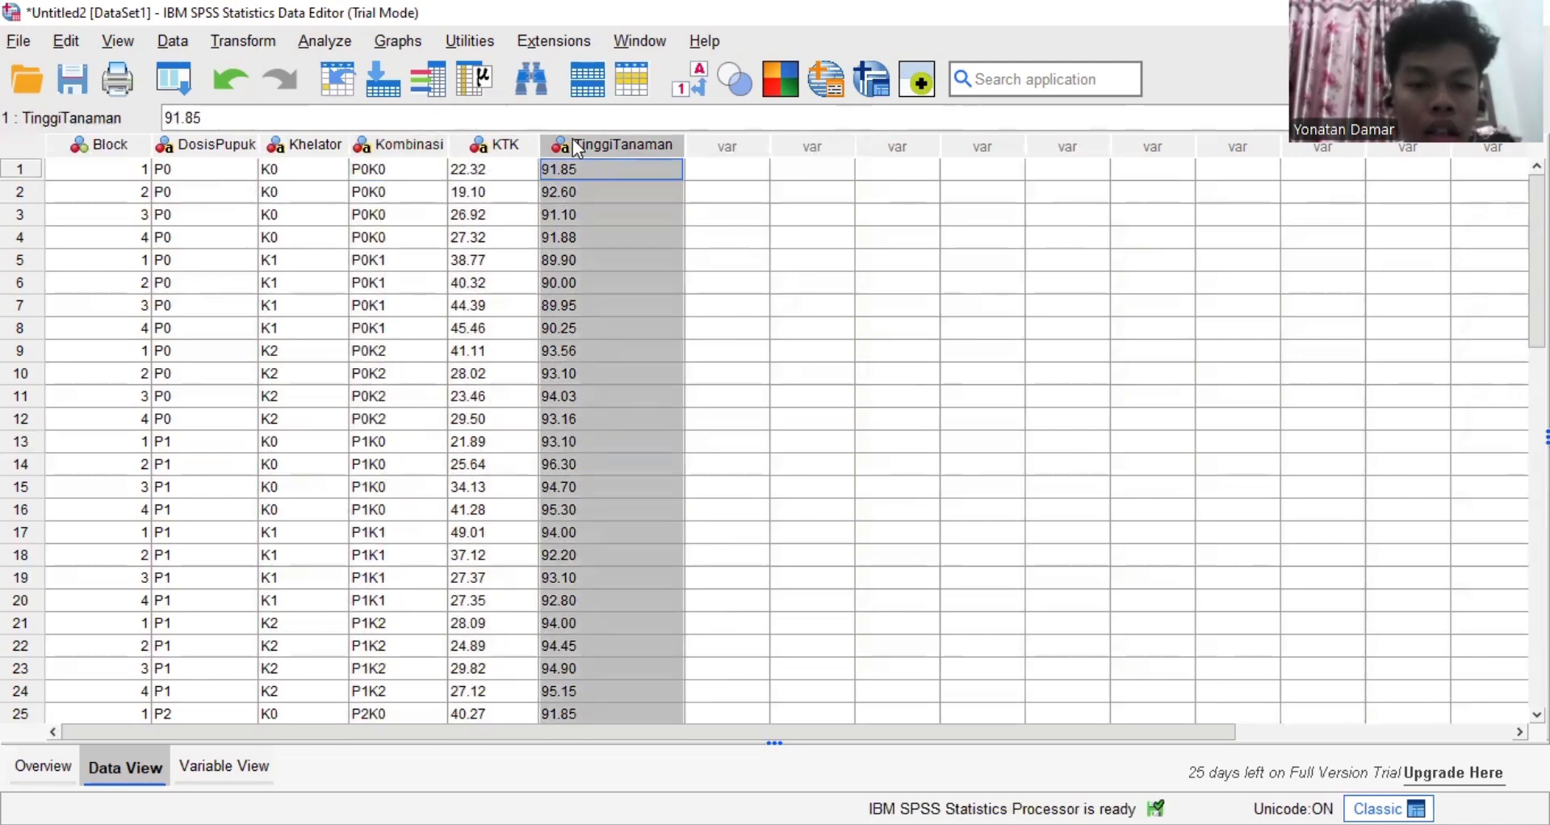
left_click(911, 238)
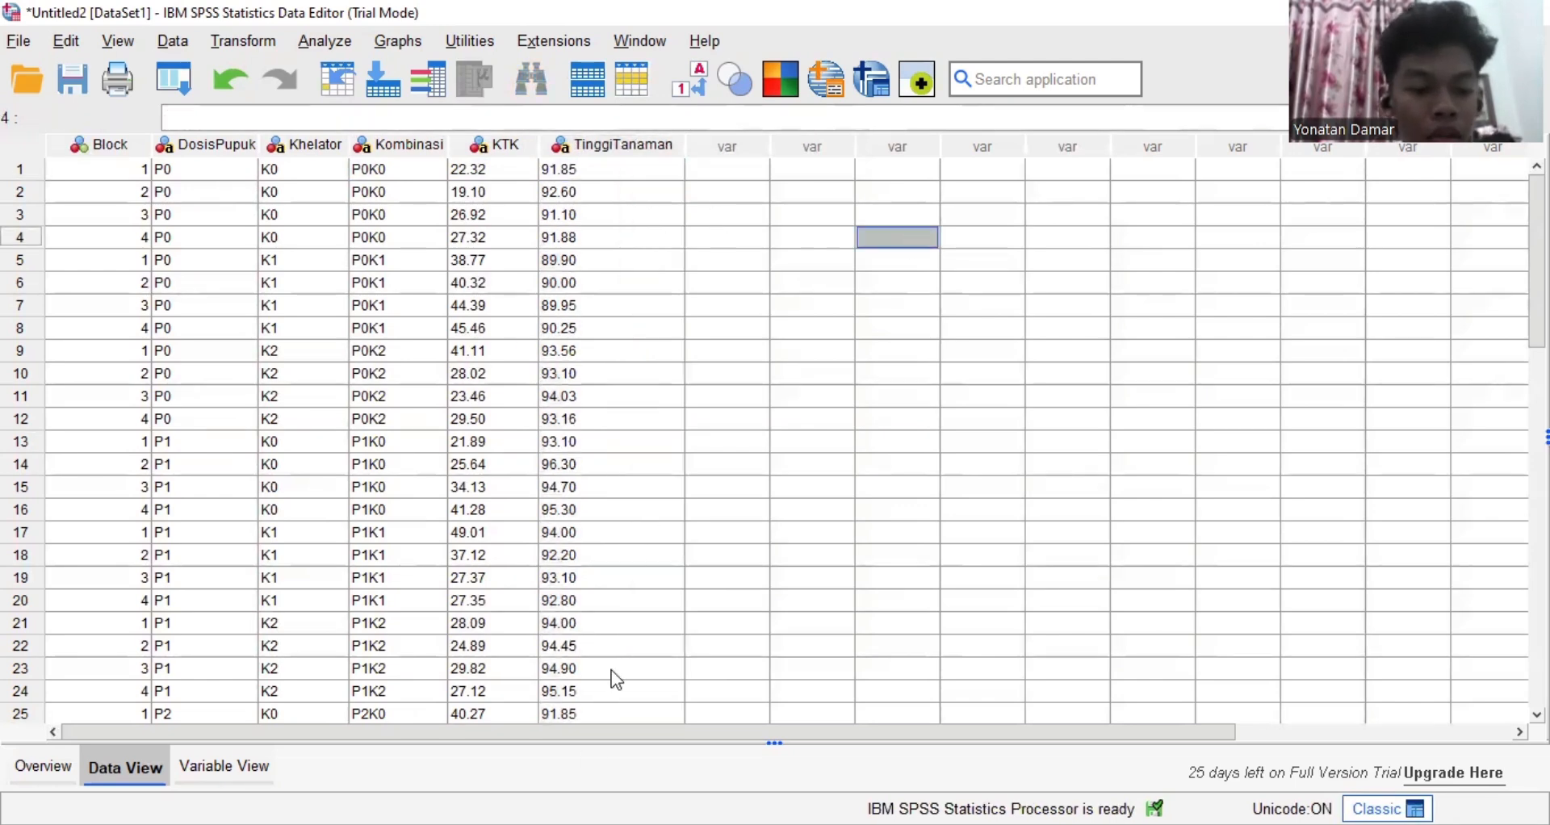
Change the variable type of Block to String in the variable definitions
left_click(193, 767)
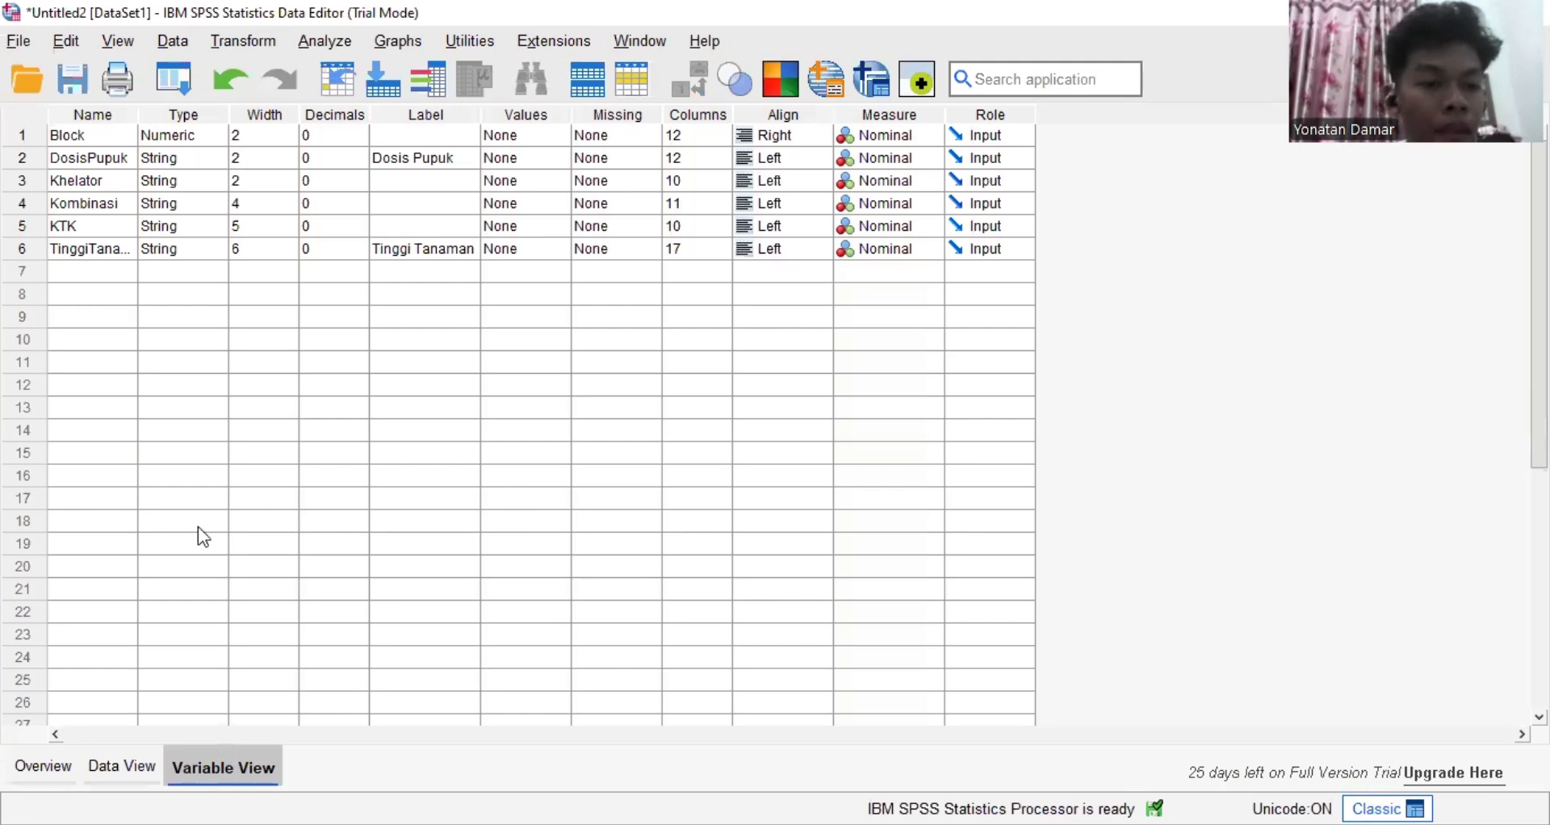
left_click(94, 140)
left_click(159, 139)
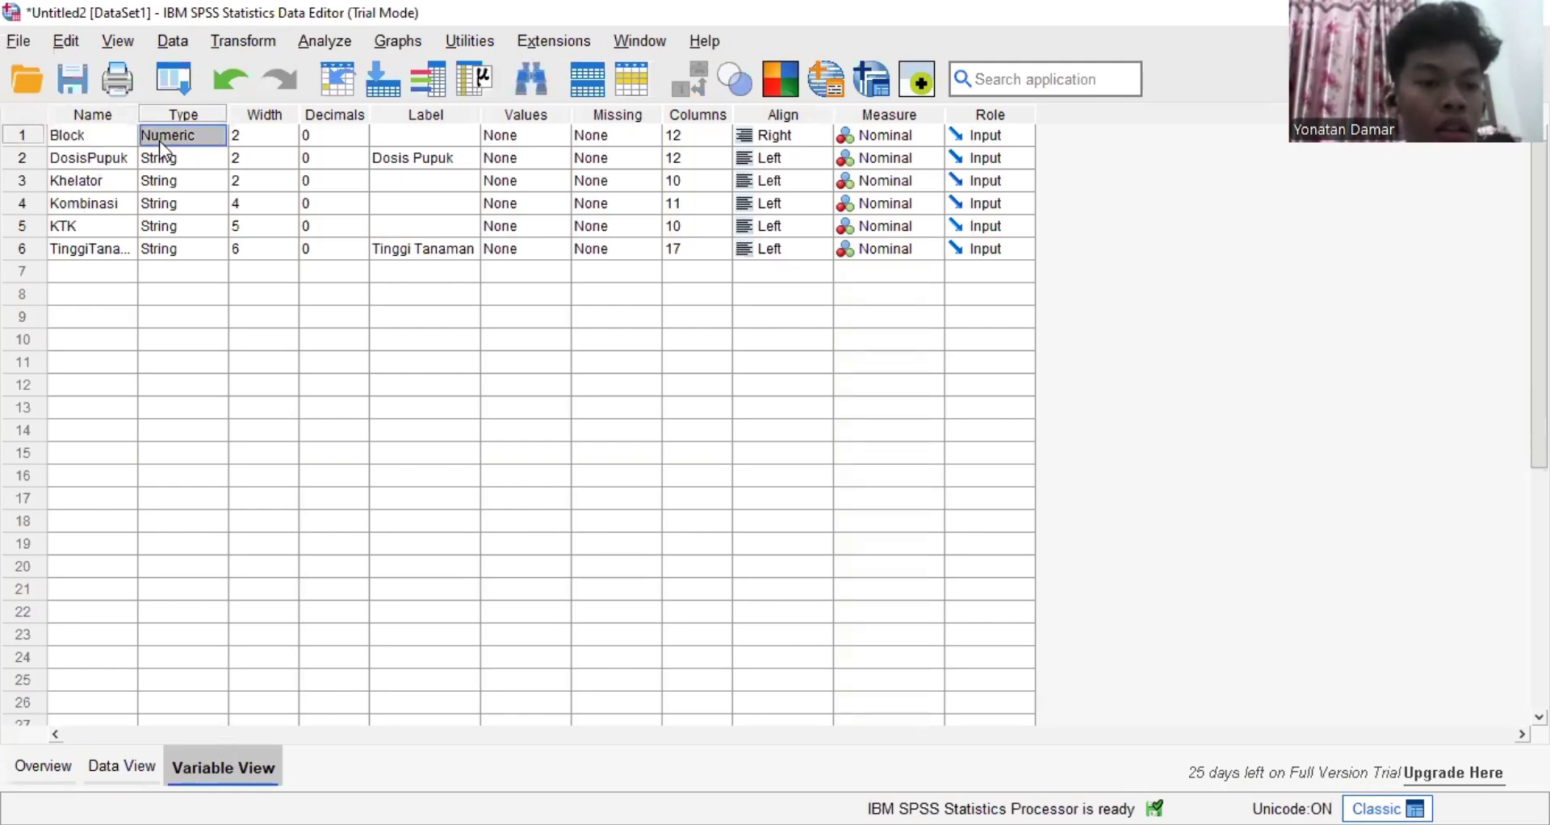
left_click(214, 135)
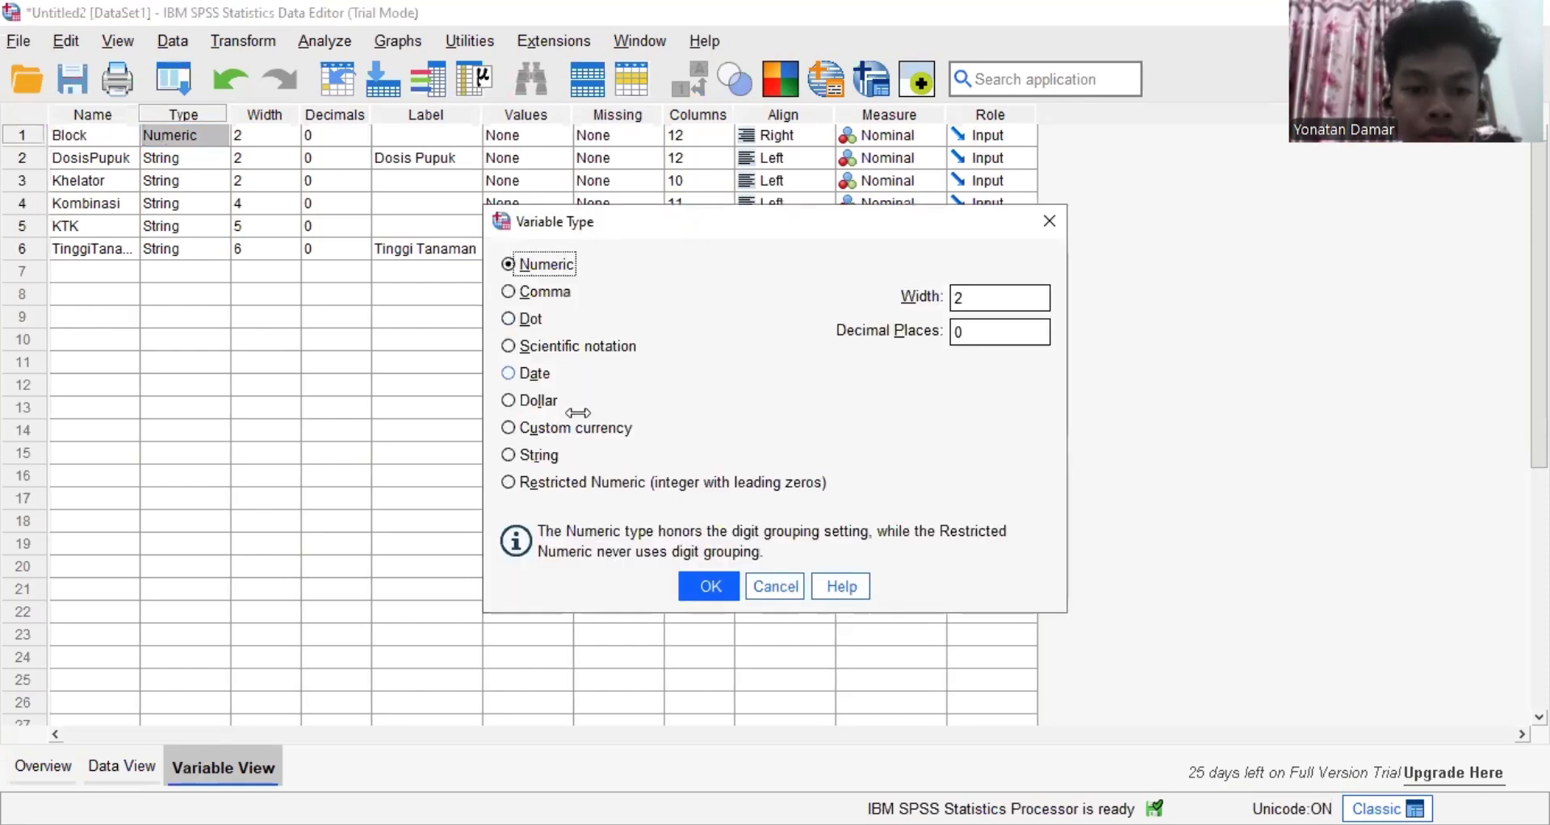
left_click(557, 456)
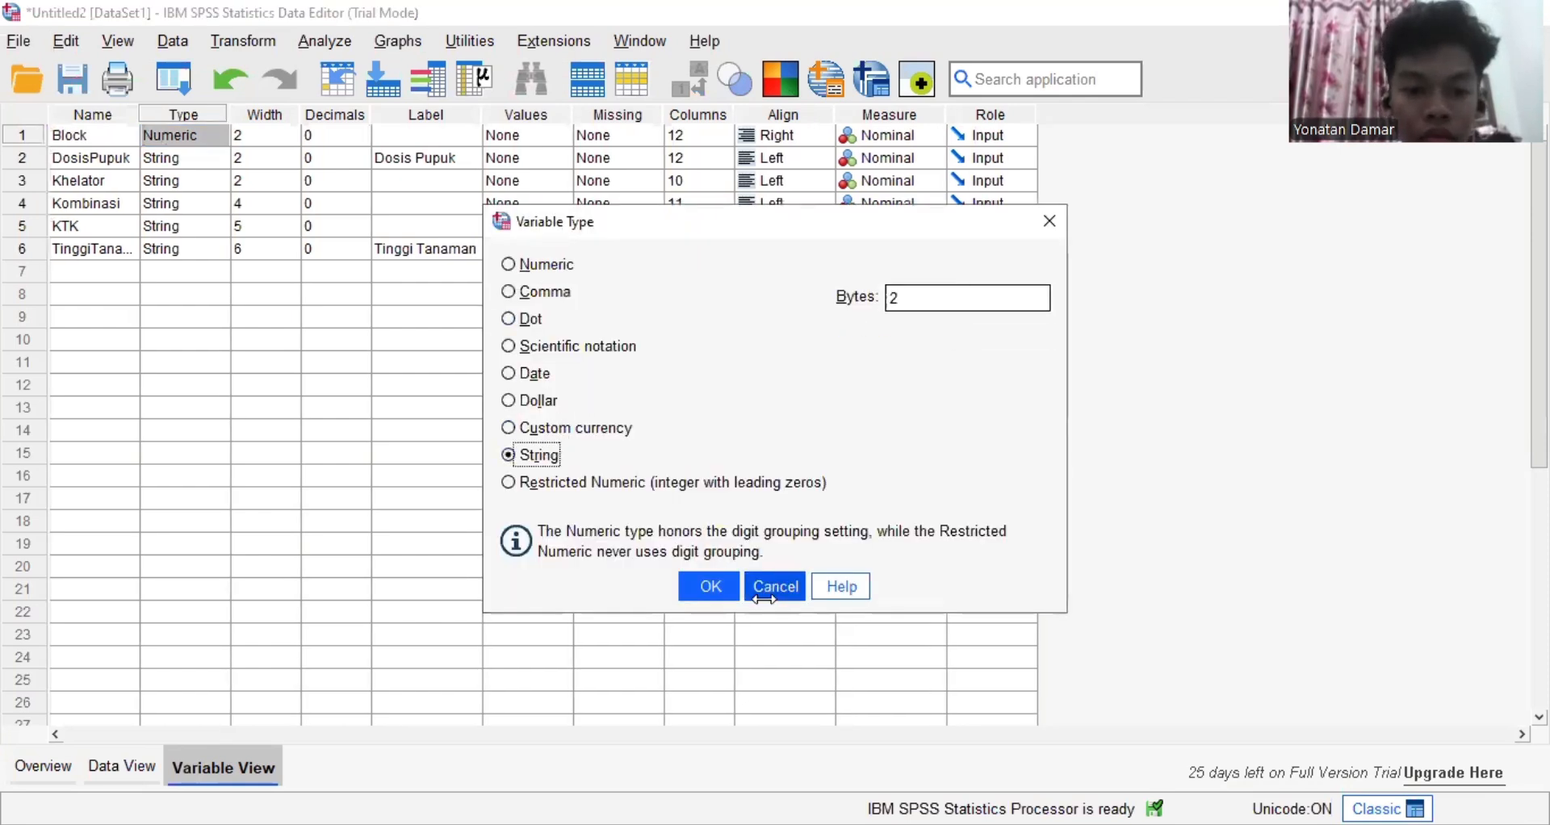
left_click(719, 586)
left_click(546, 428)
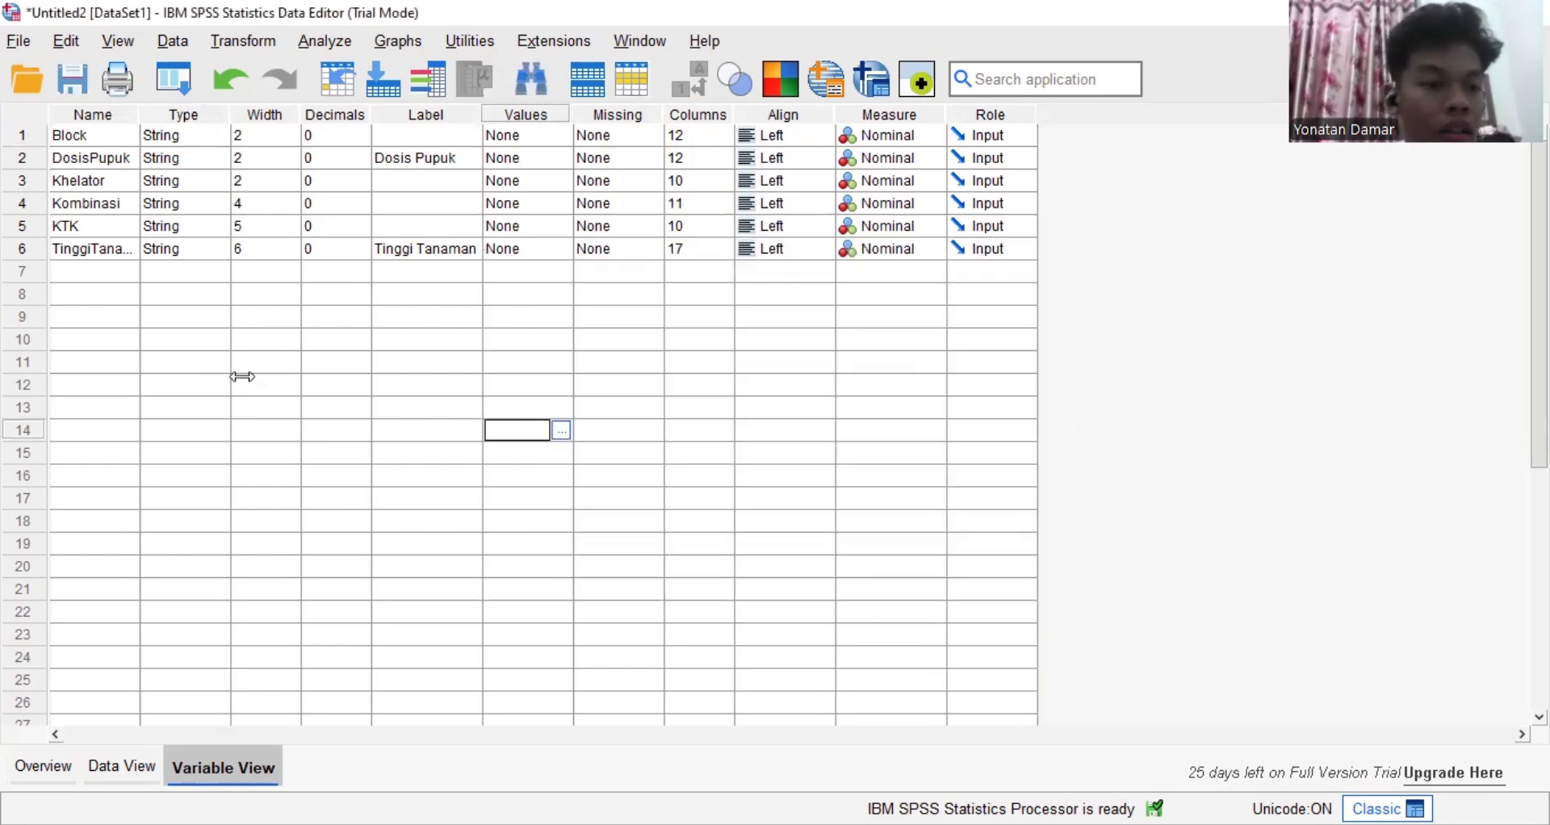
Change the variable type of KTK to Numeric, keeping width 5 and 0 decimal places
left_click(211, 227)
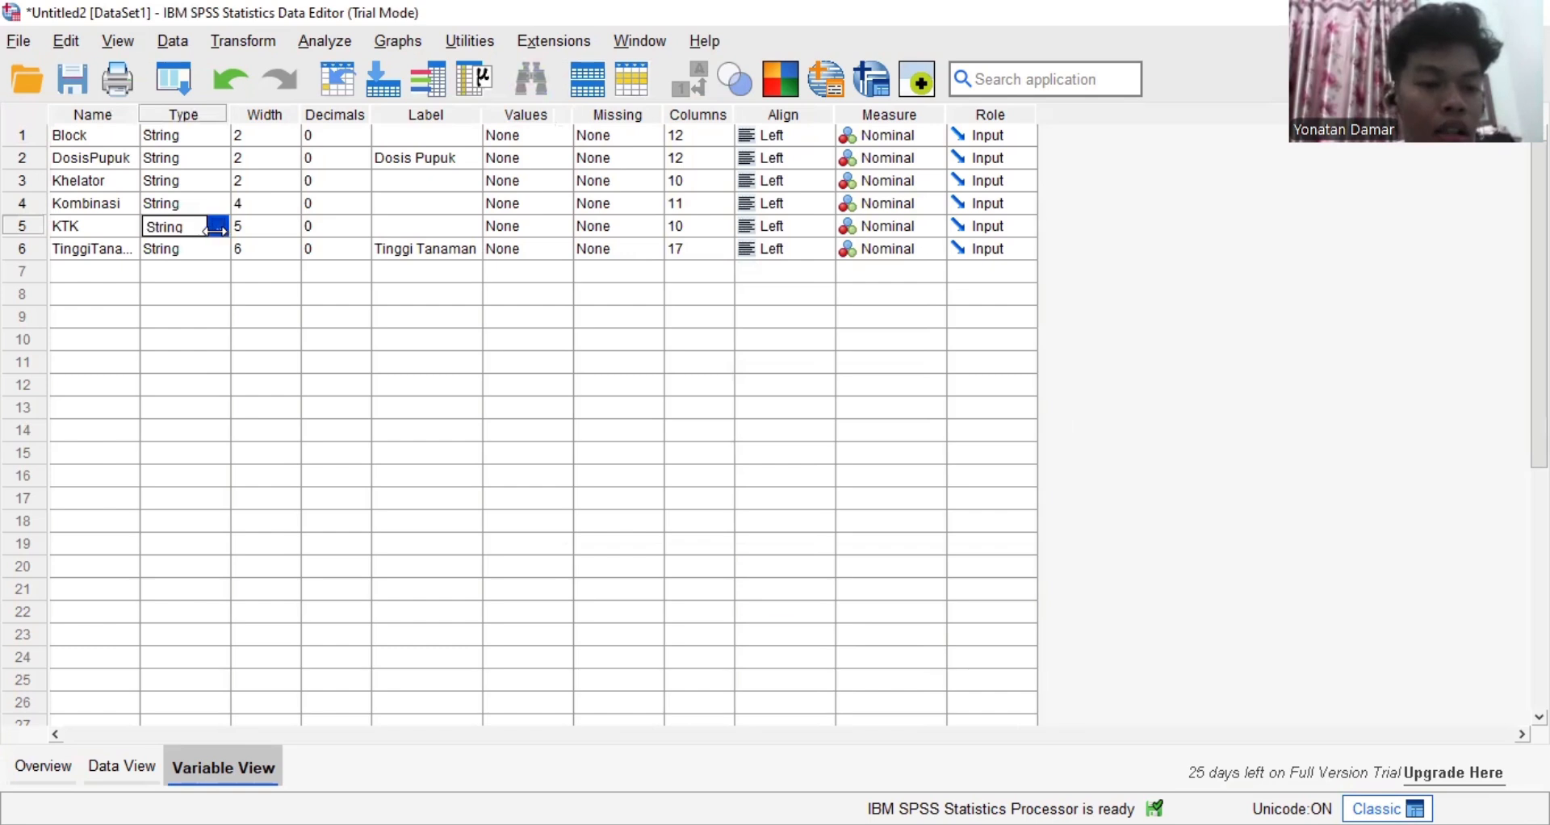
left_click(216, 226)
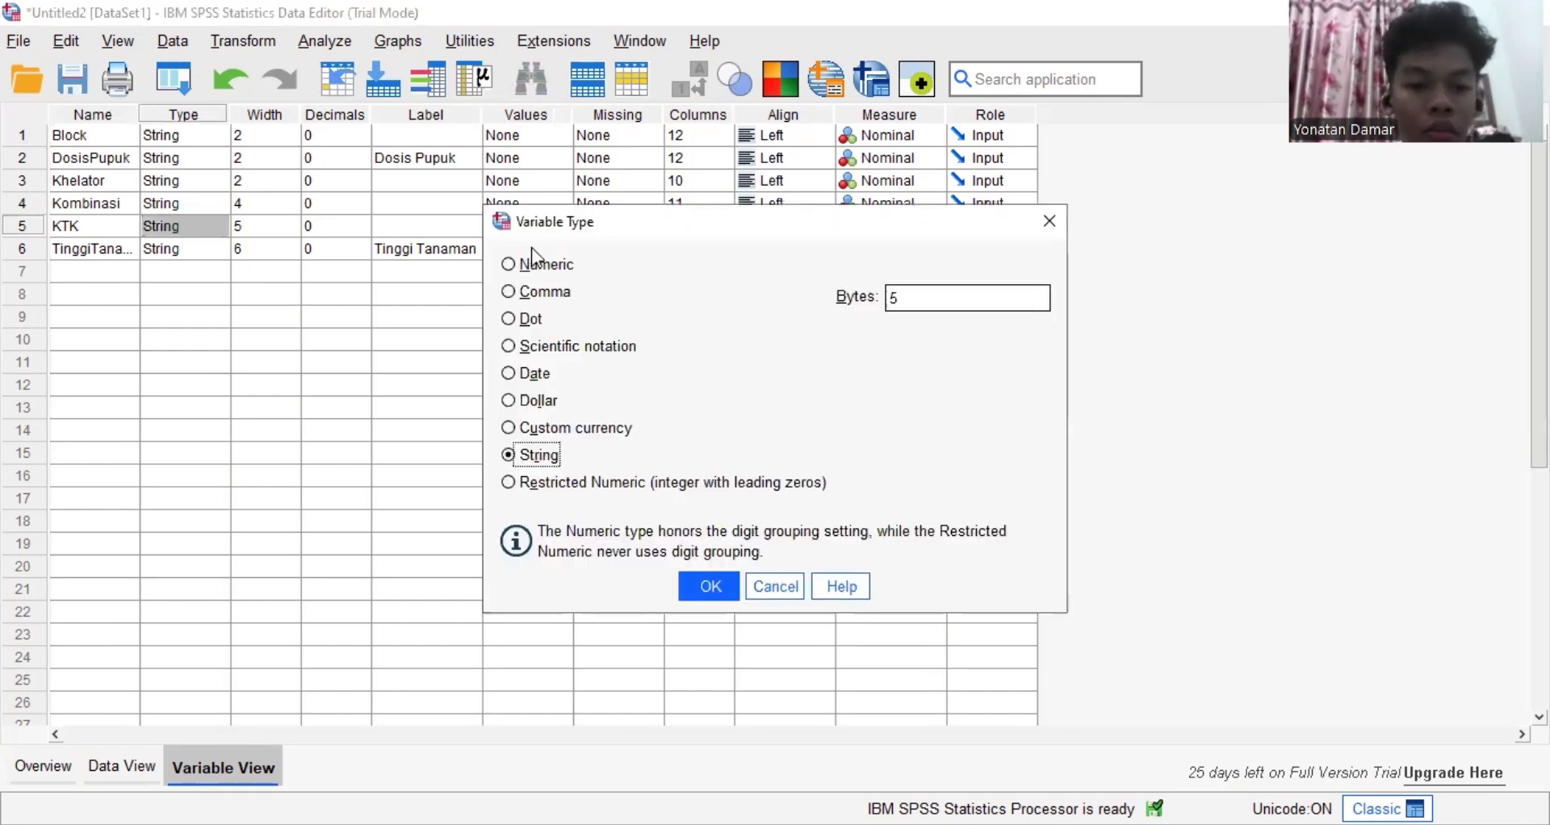
left_click(517, 270)
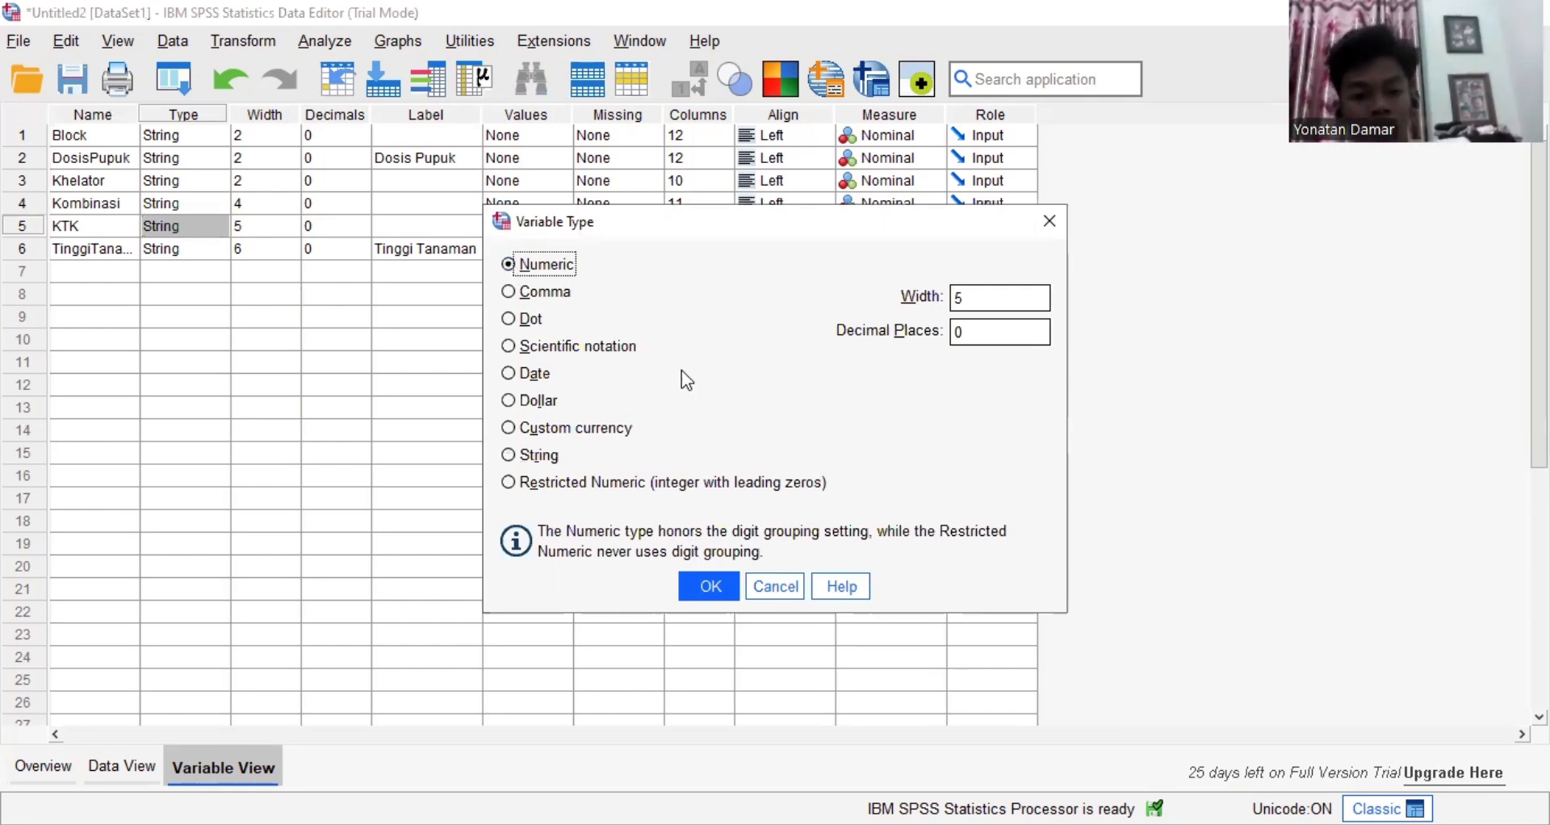
left_click(706, 583)
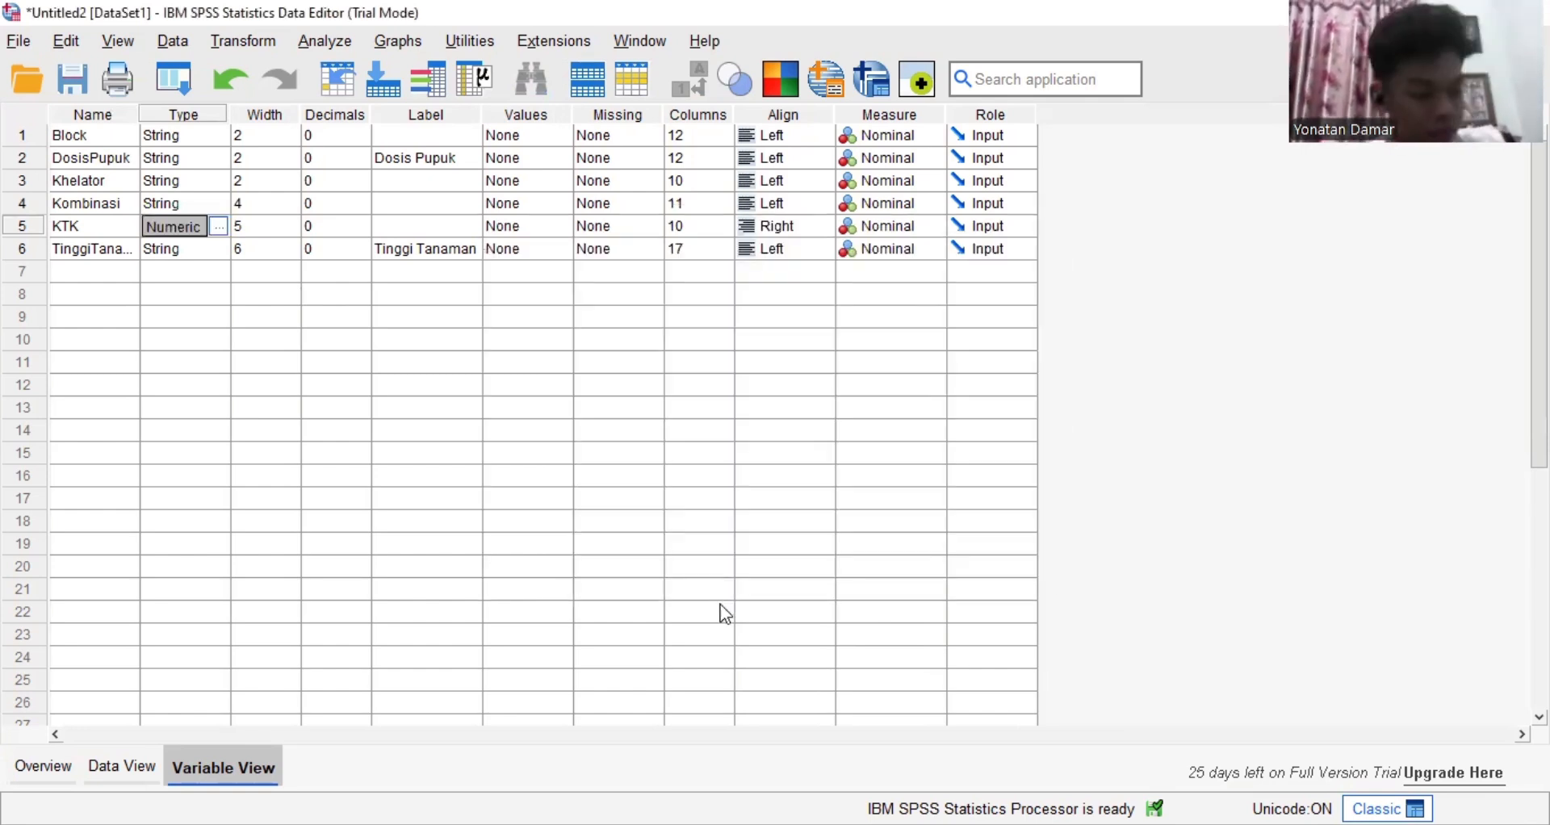
Change the variable type of TinggiTanaman to Numeric, keeping width 6 and 0 decimal places
left_click(218, 250)
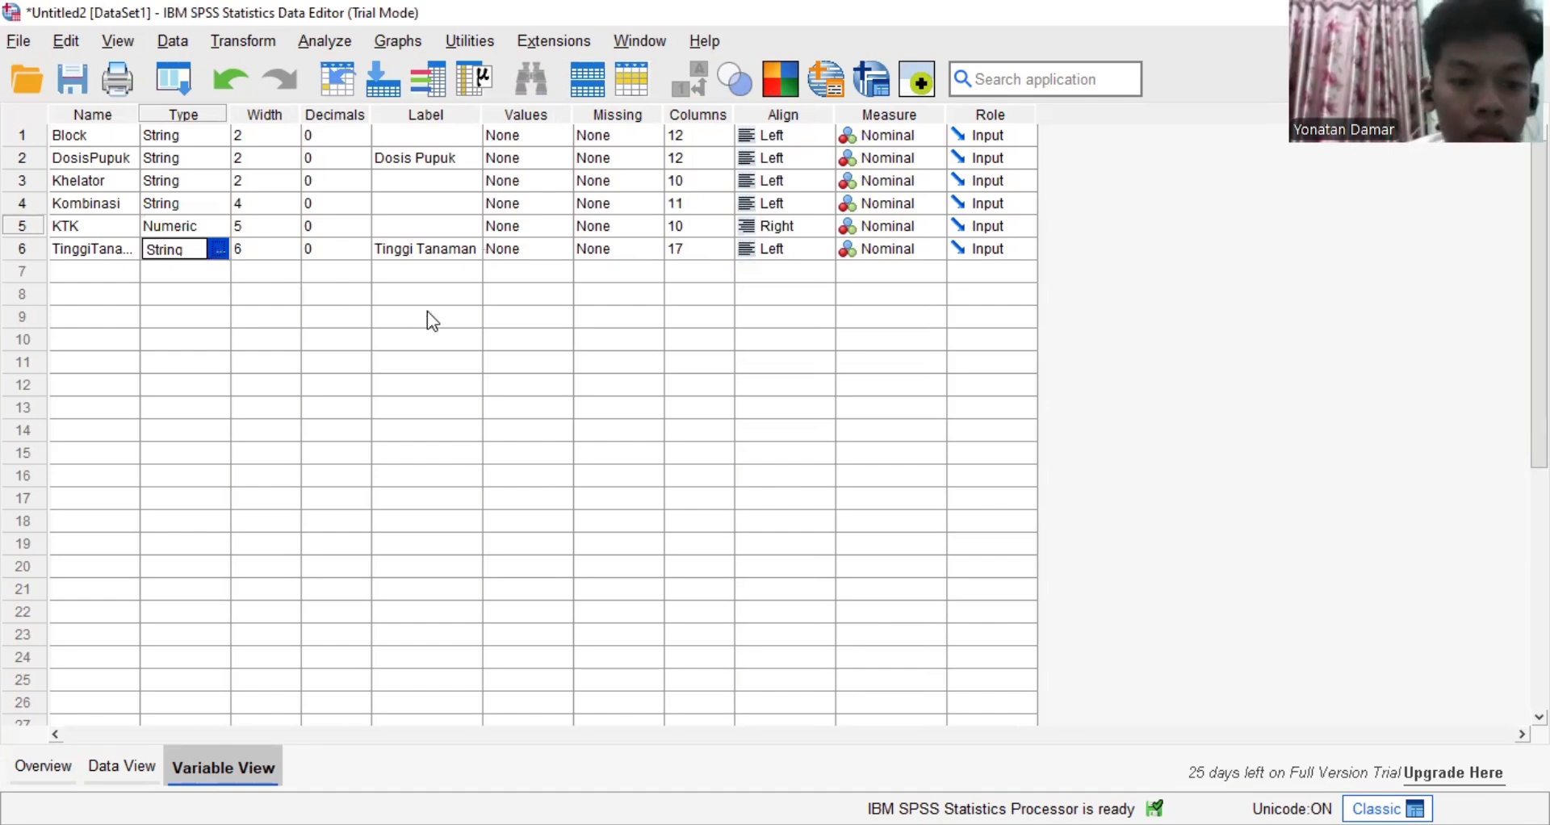
left_click(526, 274)
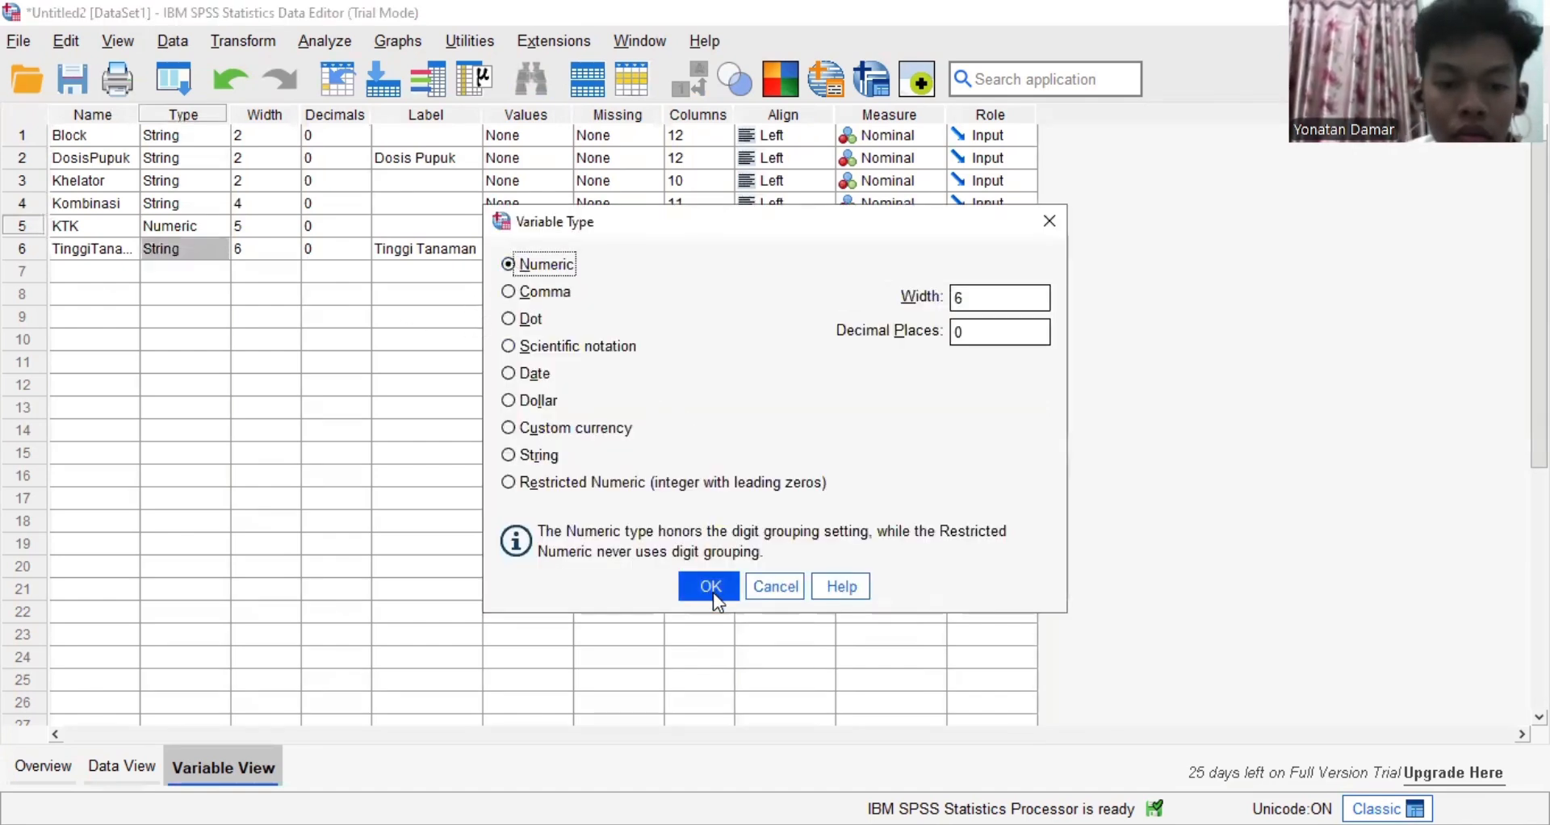
key("Return")
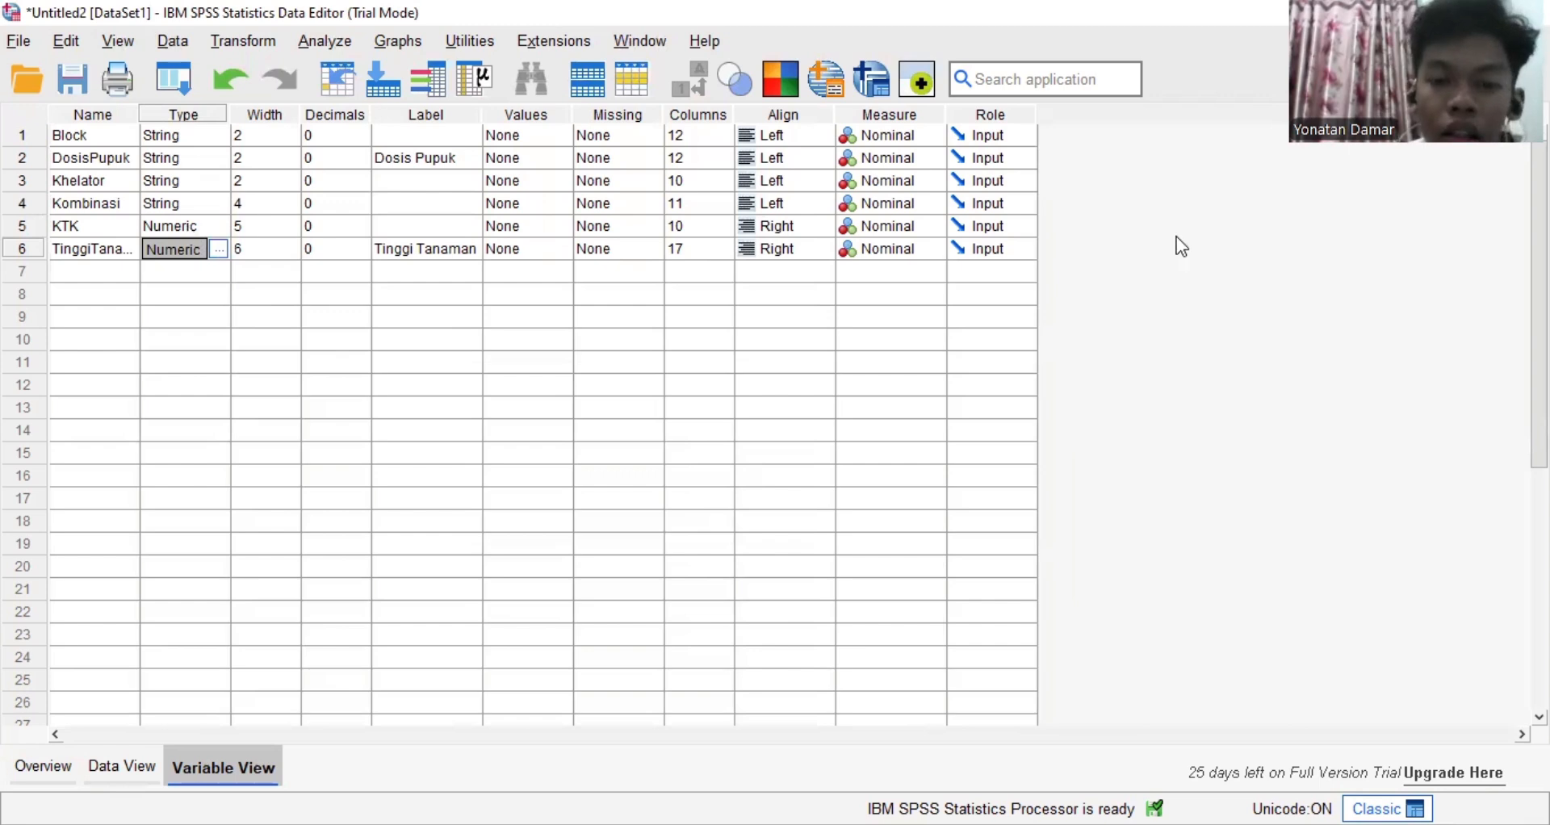
Set the measurement level of both KTK and TinggiTanaman to Scale
left_click(908, 225)
left_click(917, 244)
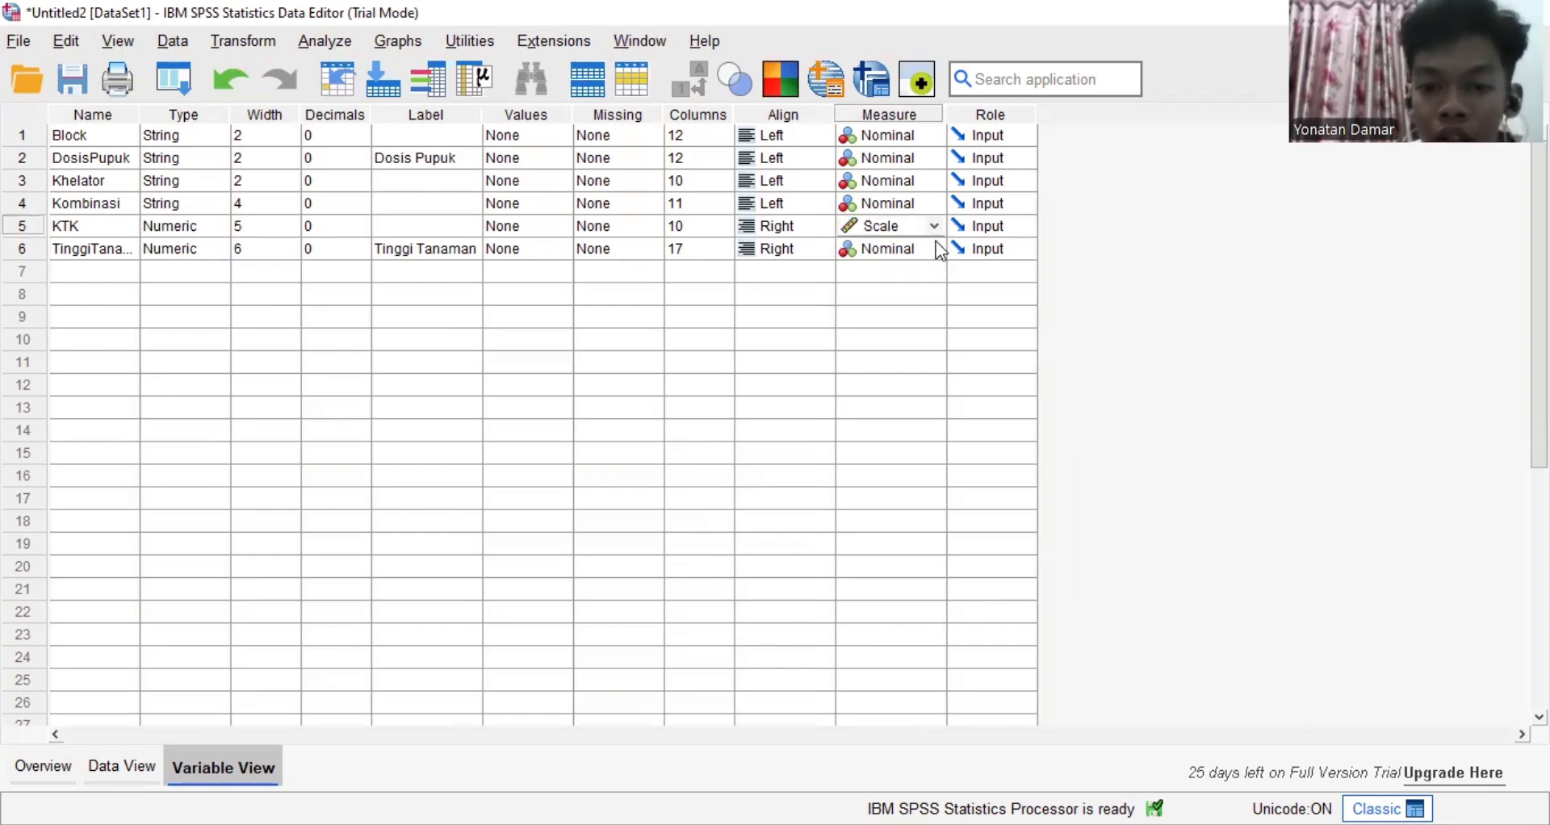
left_click(935, 248)
left_click(922, 252)
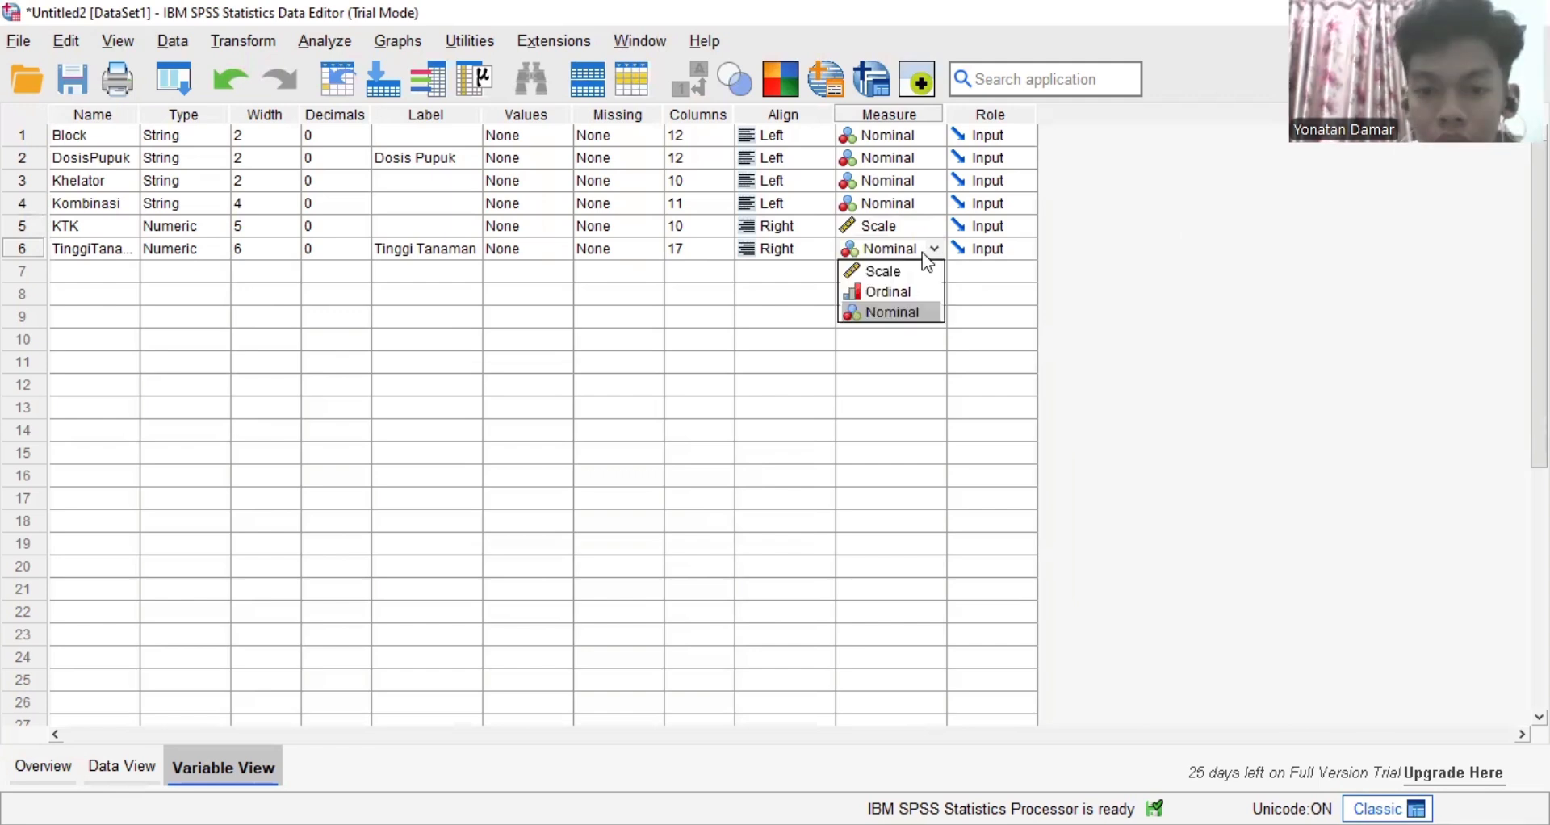
left_click(922, 273)
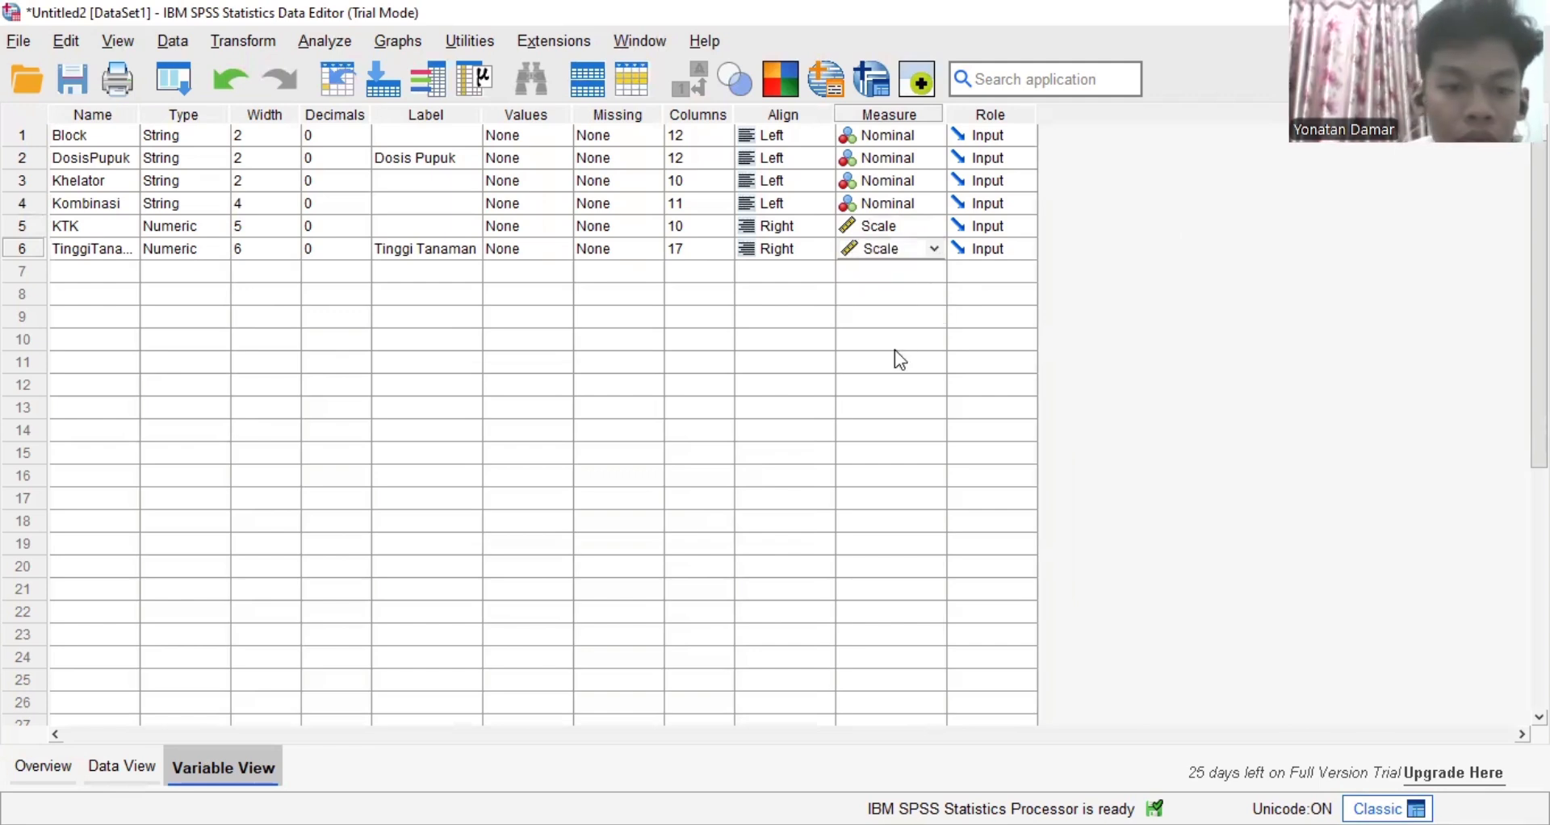
Check the KTK and TinggiTanaman values in the data sheet after the type change
left_click(129, 772)
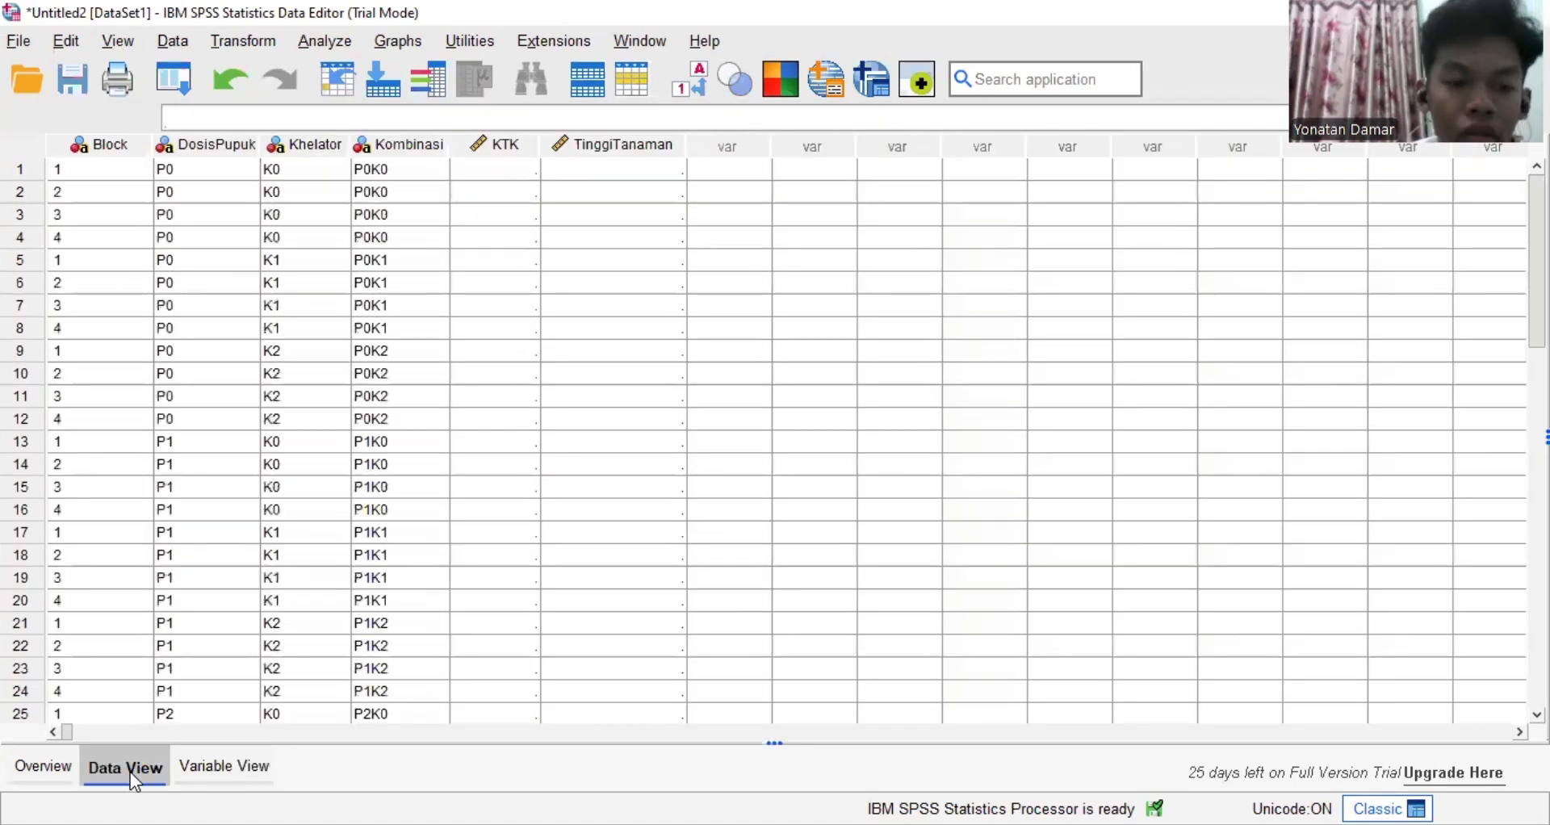
left_click(525, 171)
left_click(619, 274)
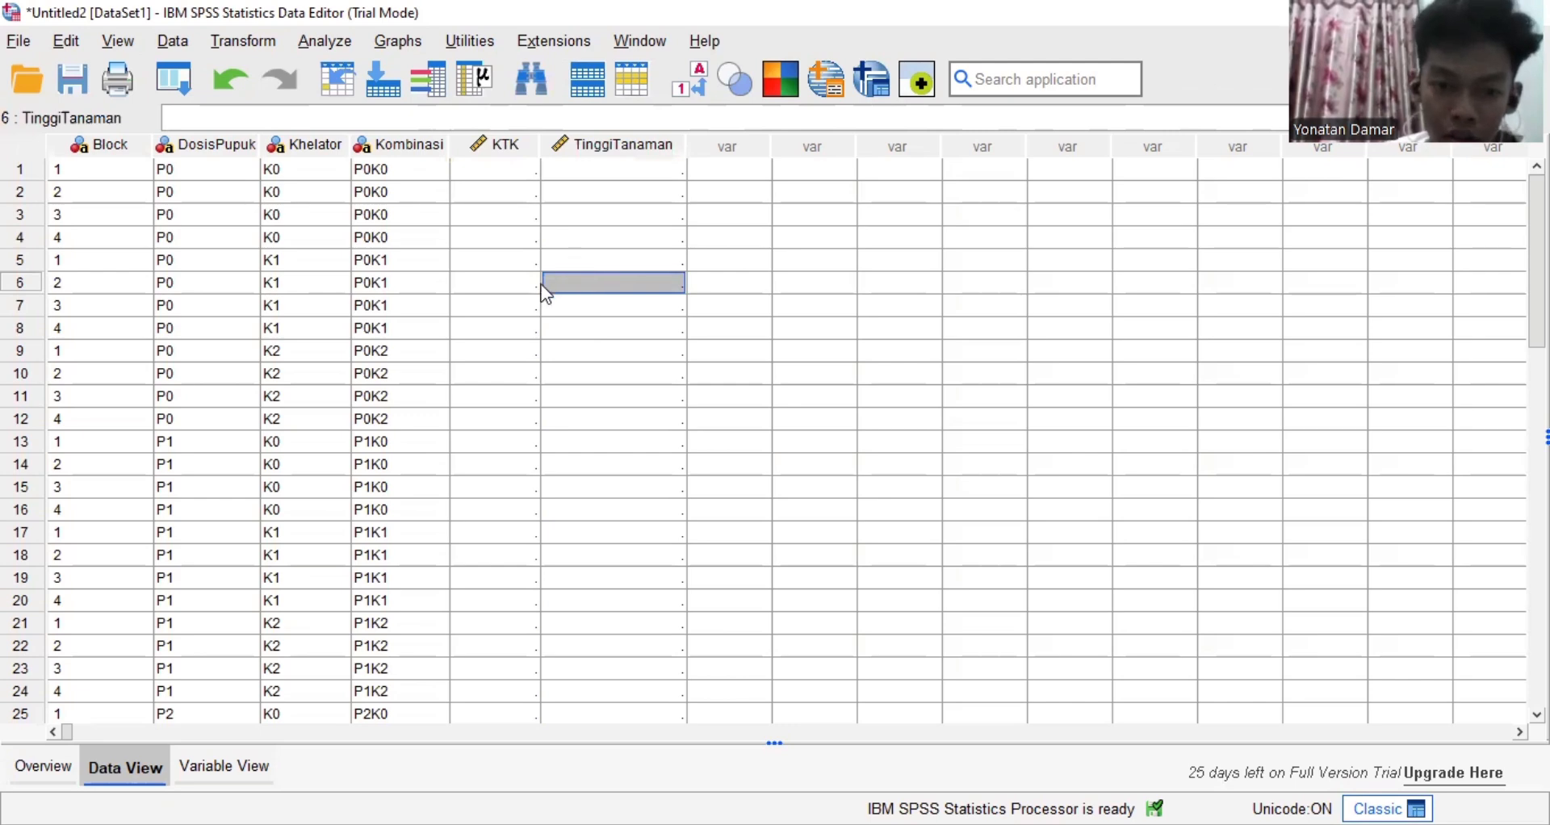
left_click(525, 286)
left_click(604, 284)
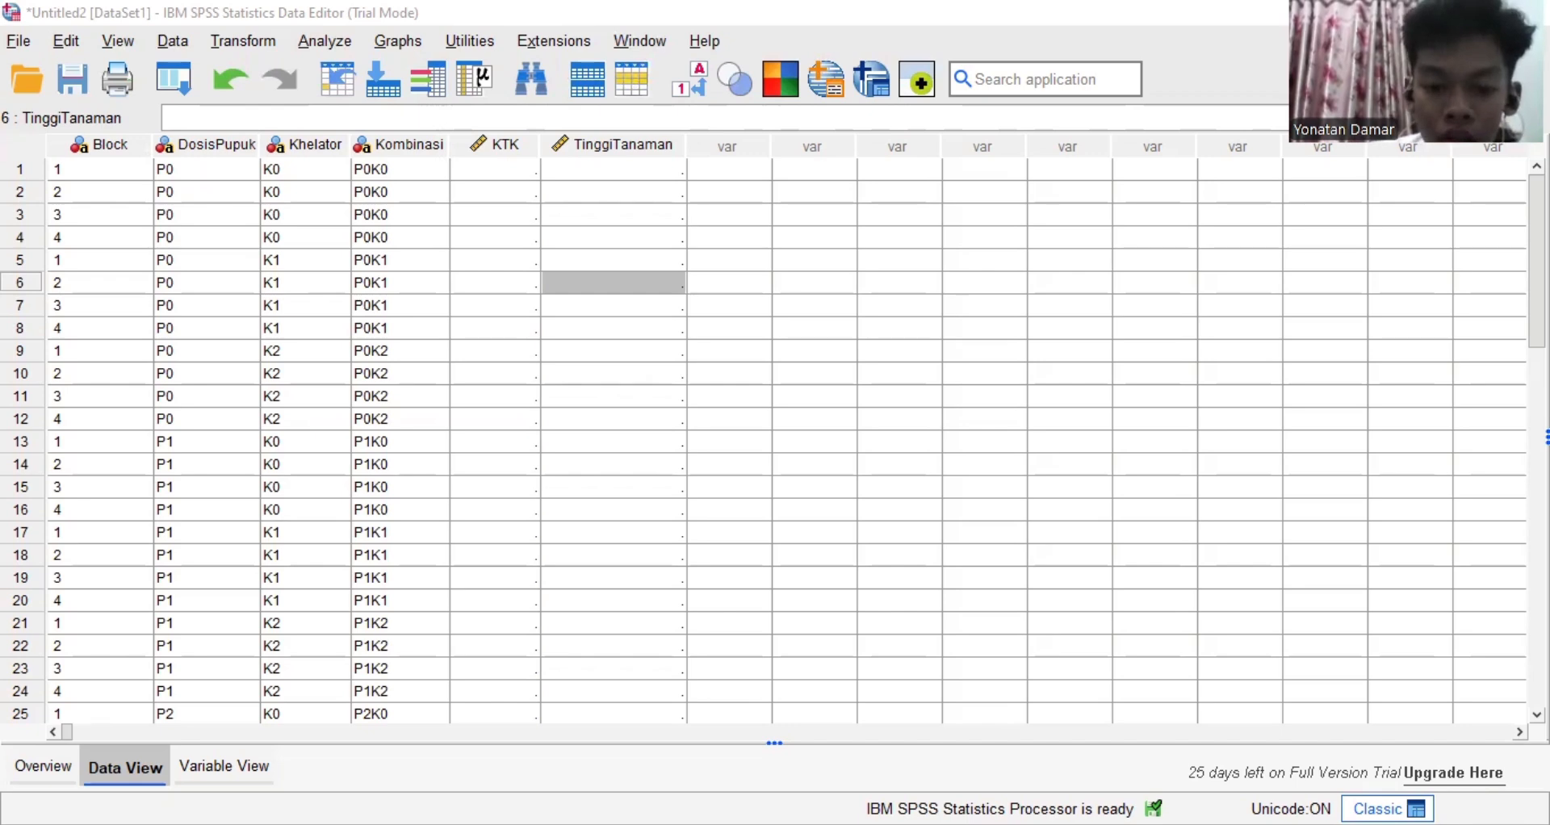
Paste the copied measurement values into rows 1 to 36 of the KTK and TinggiTanaman columns
left_click(519, 216)
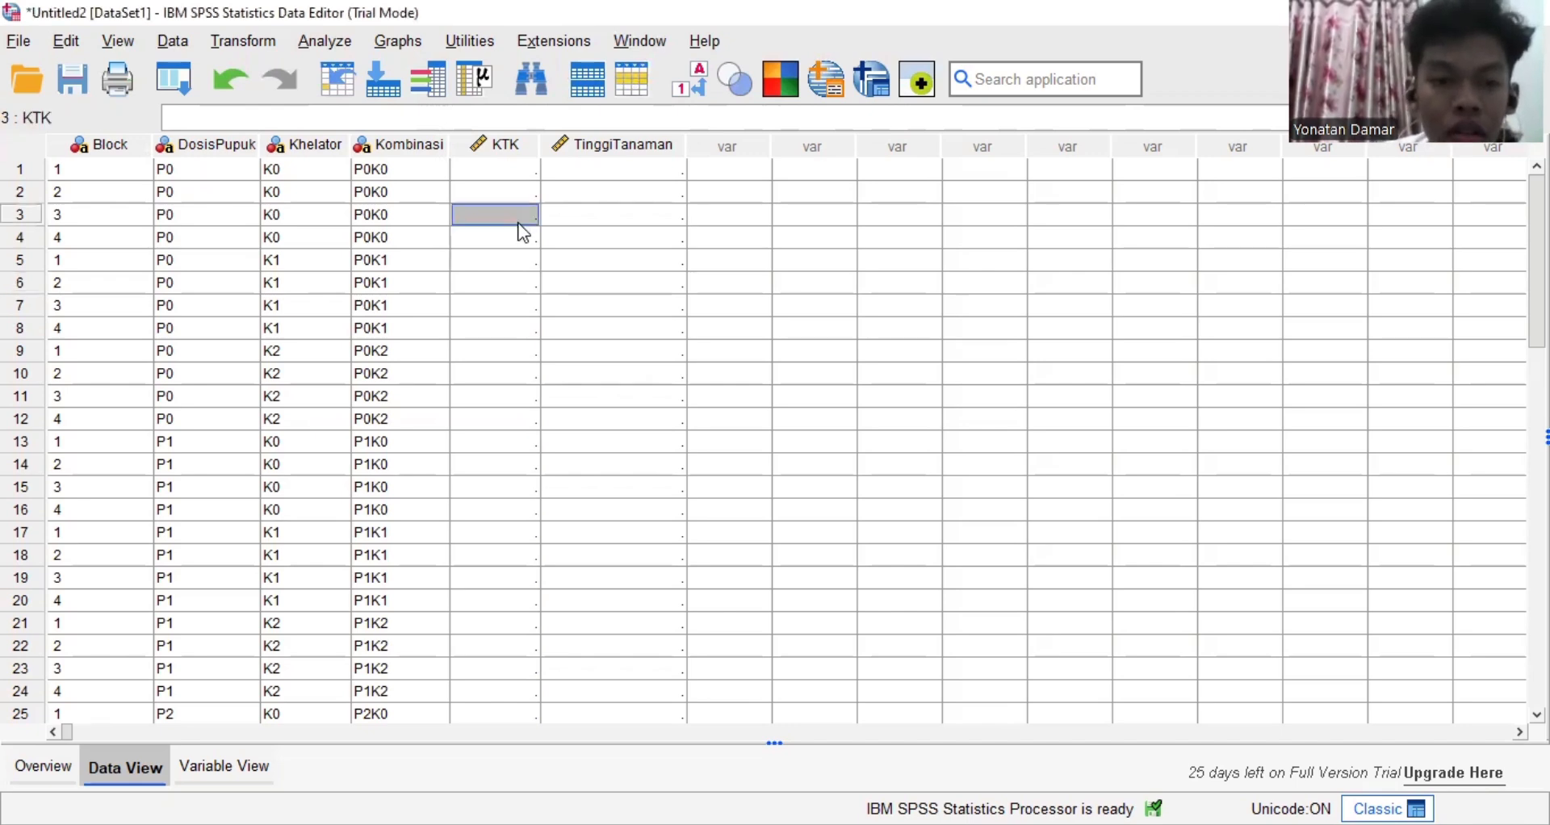
left_click(494, 172)
left_click_drag(491, 171, 651, 461)
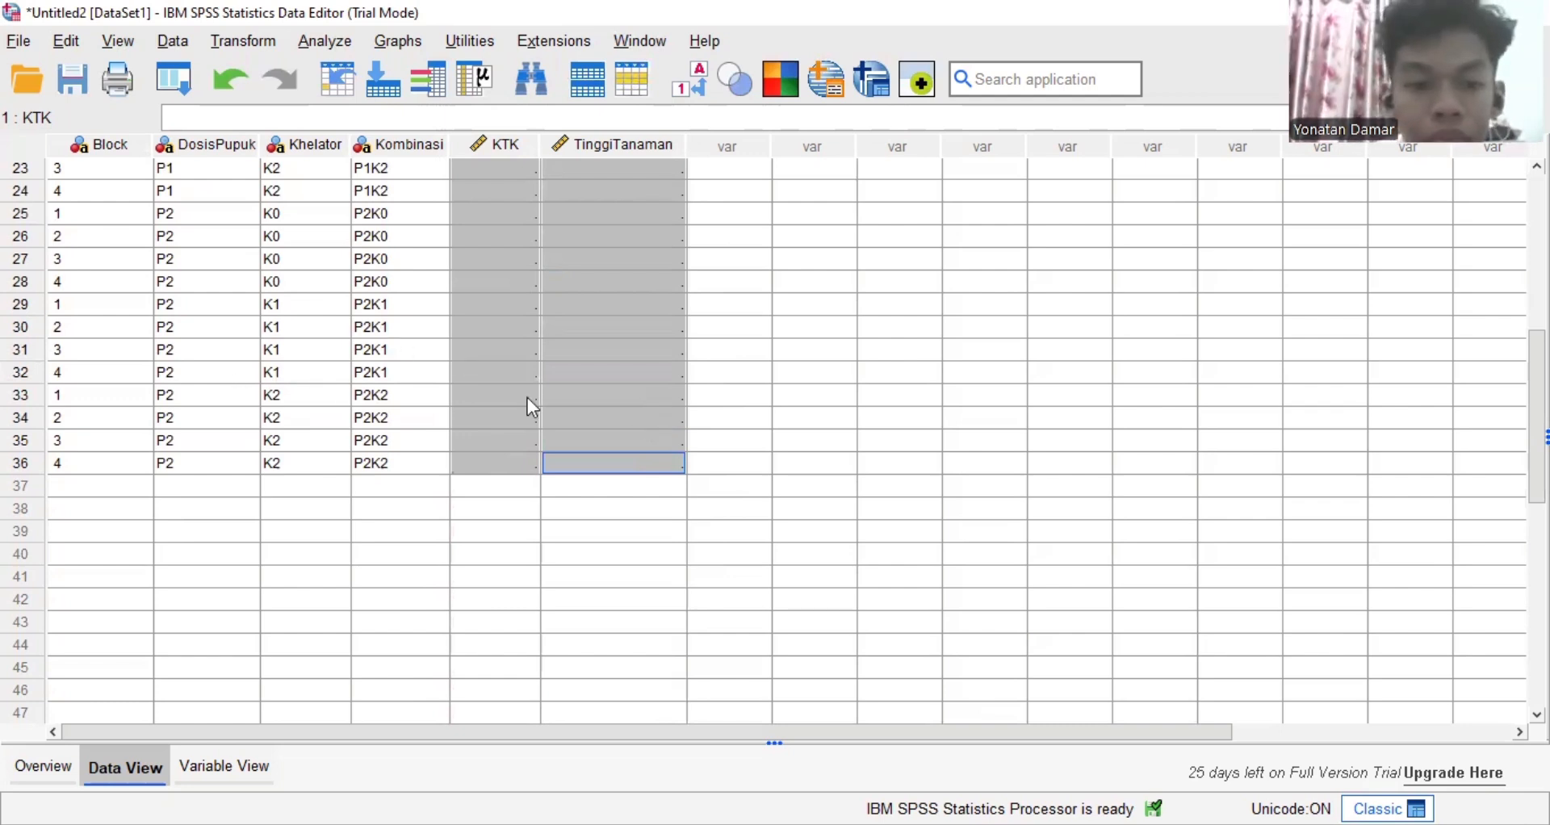
right_click(524, 466)
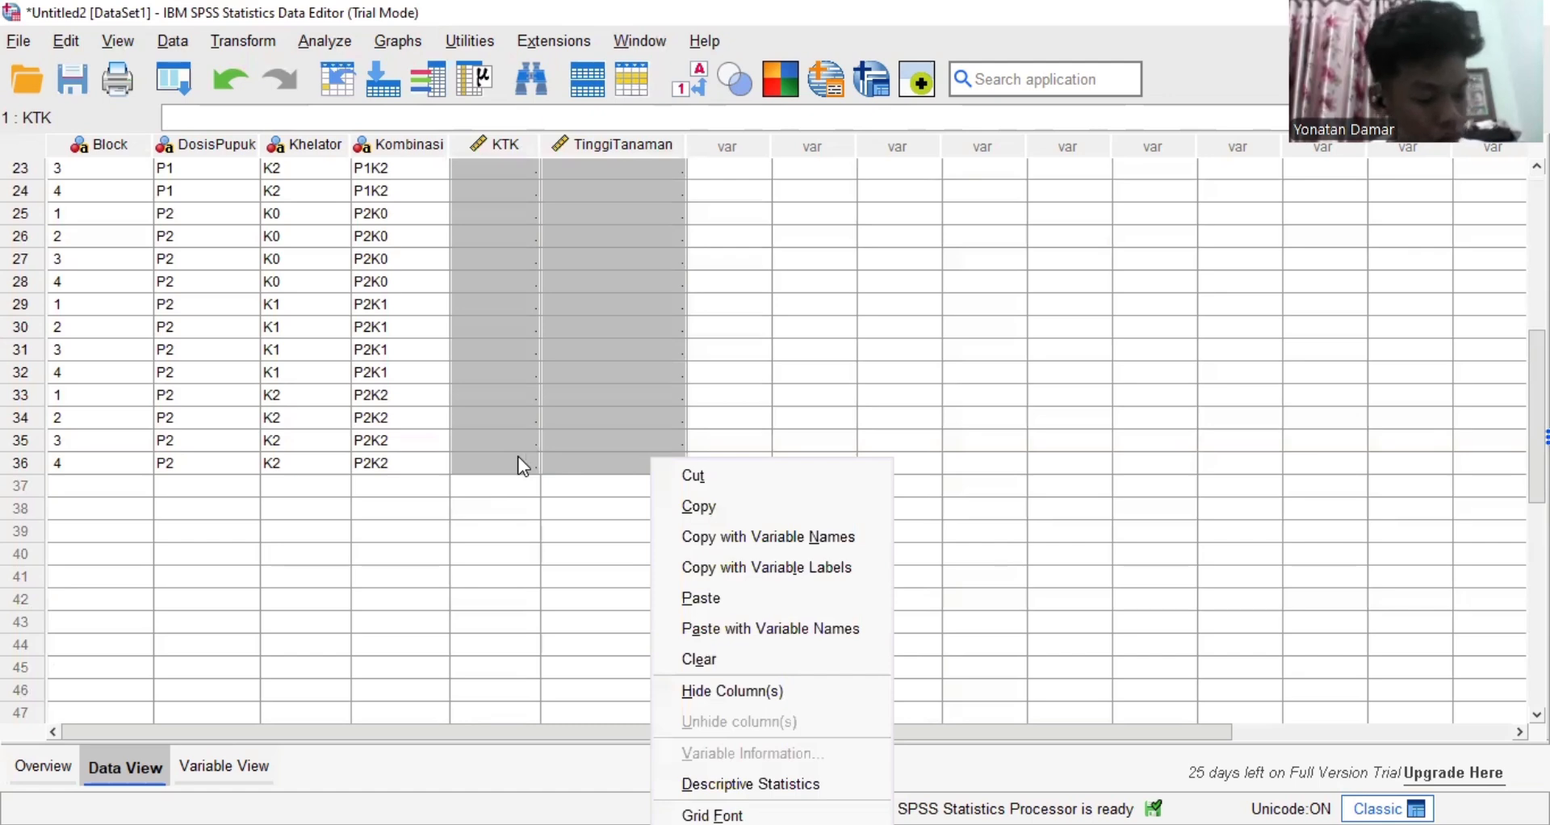
left_click(760, 600)
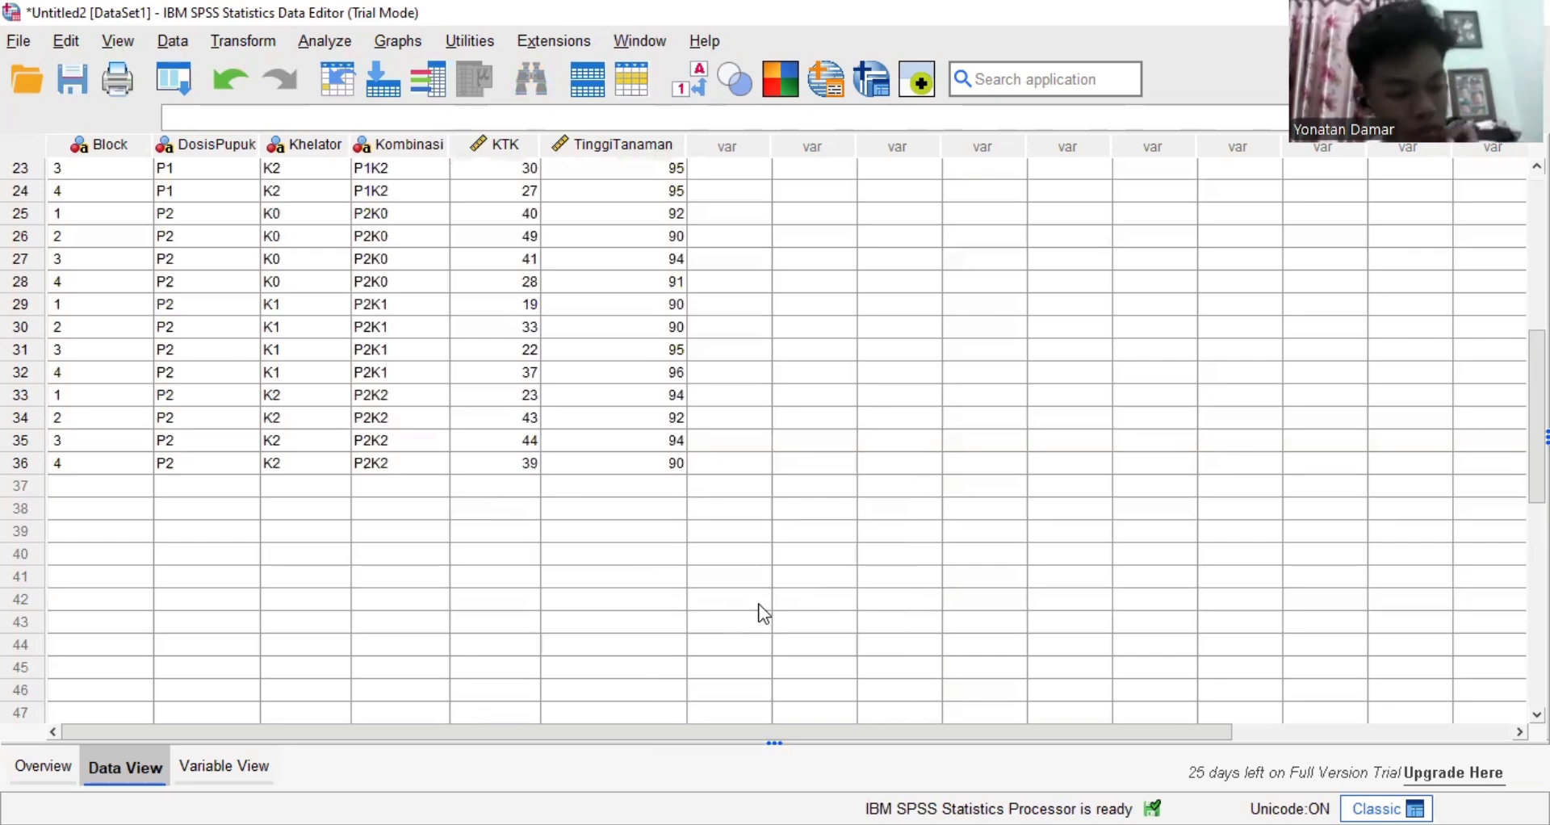
scroll(755, 577, "up", 7)
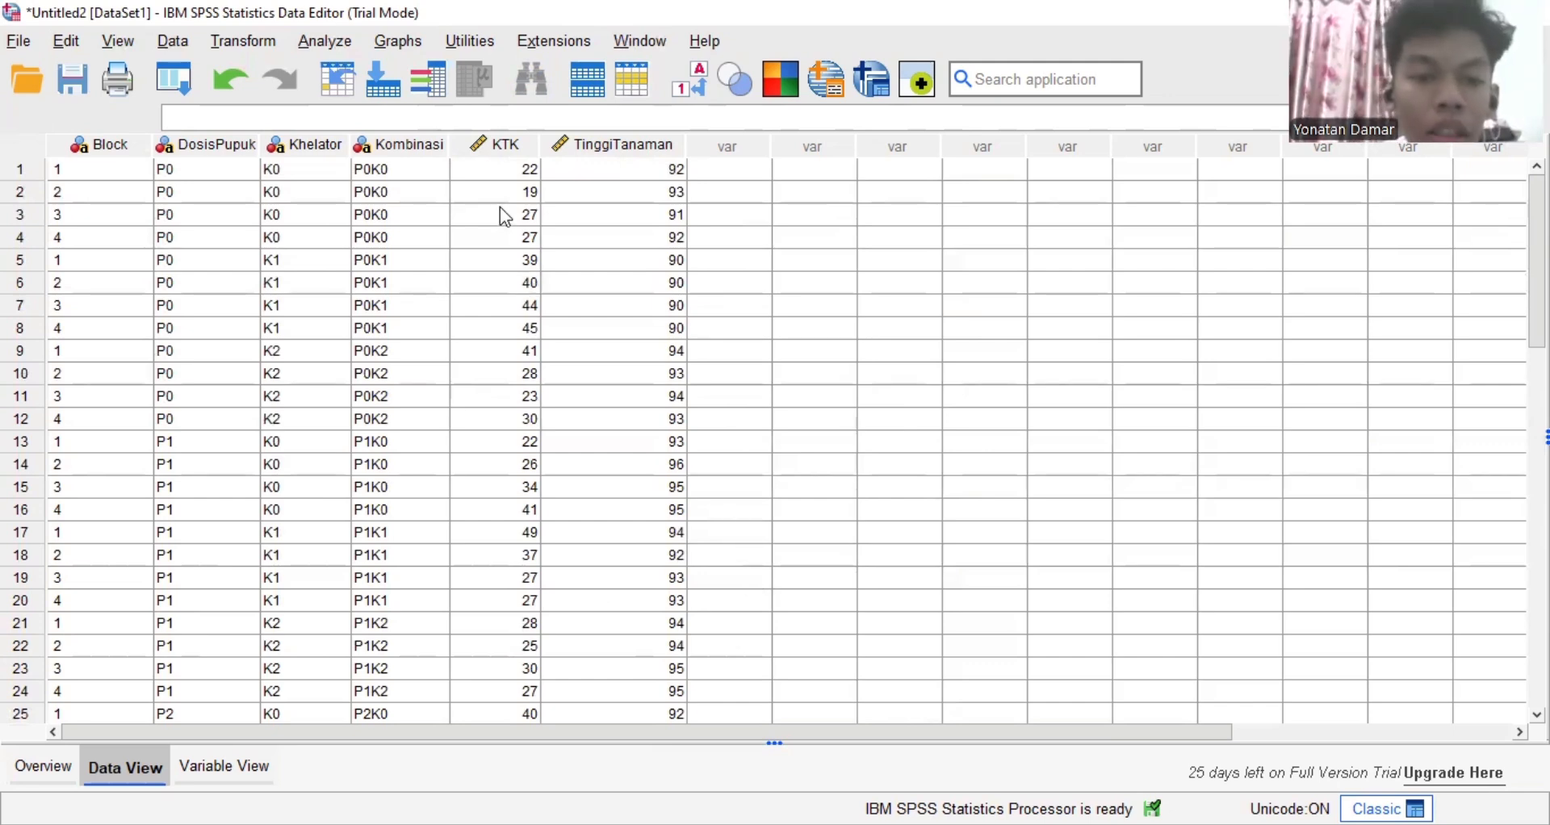
Set the decimals of both KTK and TinggiTanaman to 2 after checking their stored cell values in the data sheet
left_click(500, 171)
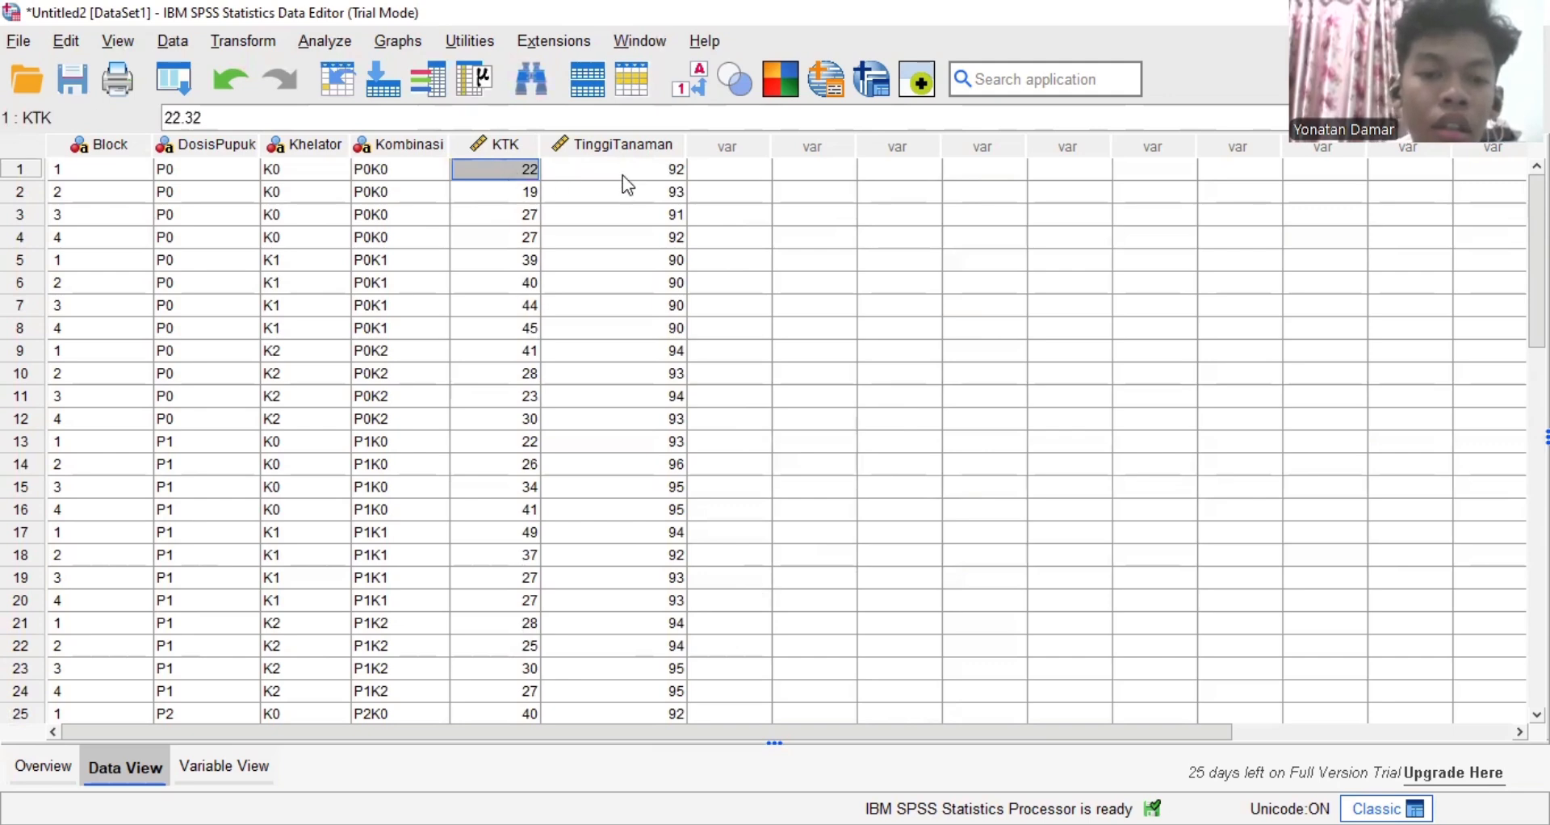
left_click(623, 176)
left_click(612, 192)
left_click(508, 199)
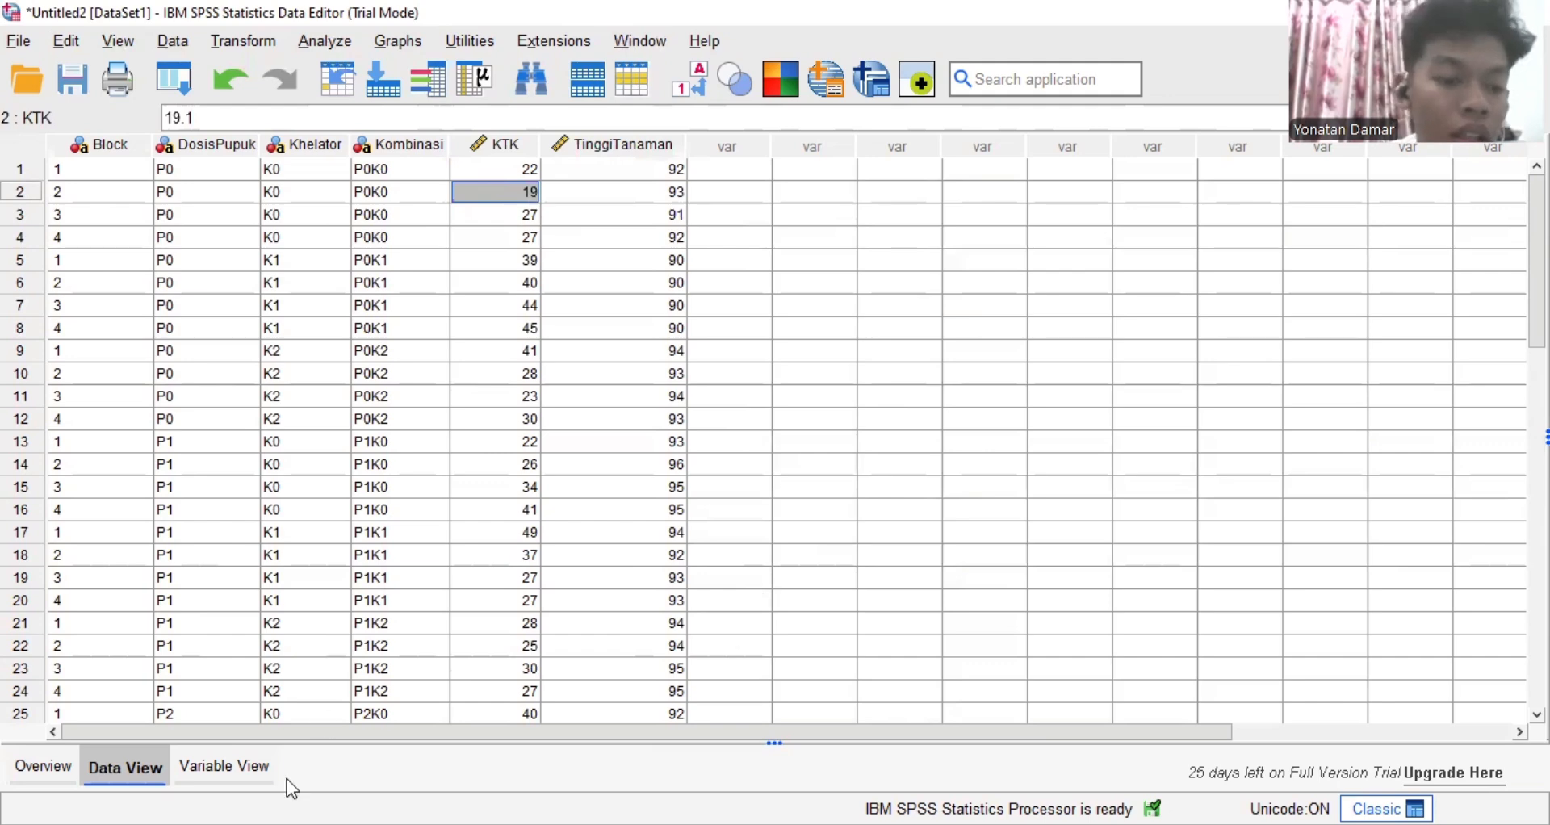
left_click(242, 768)
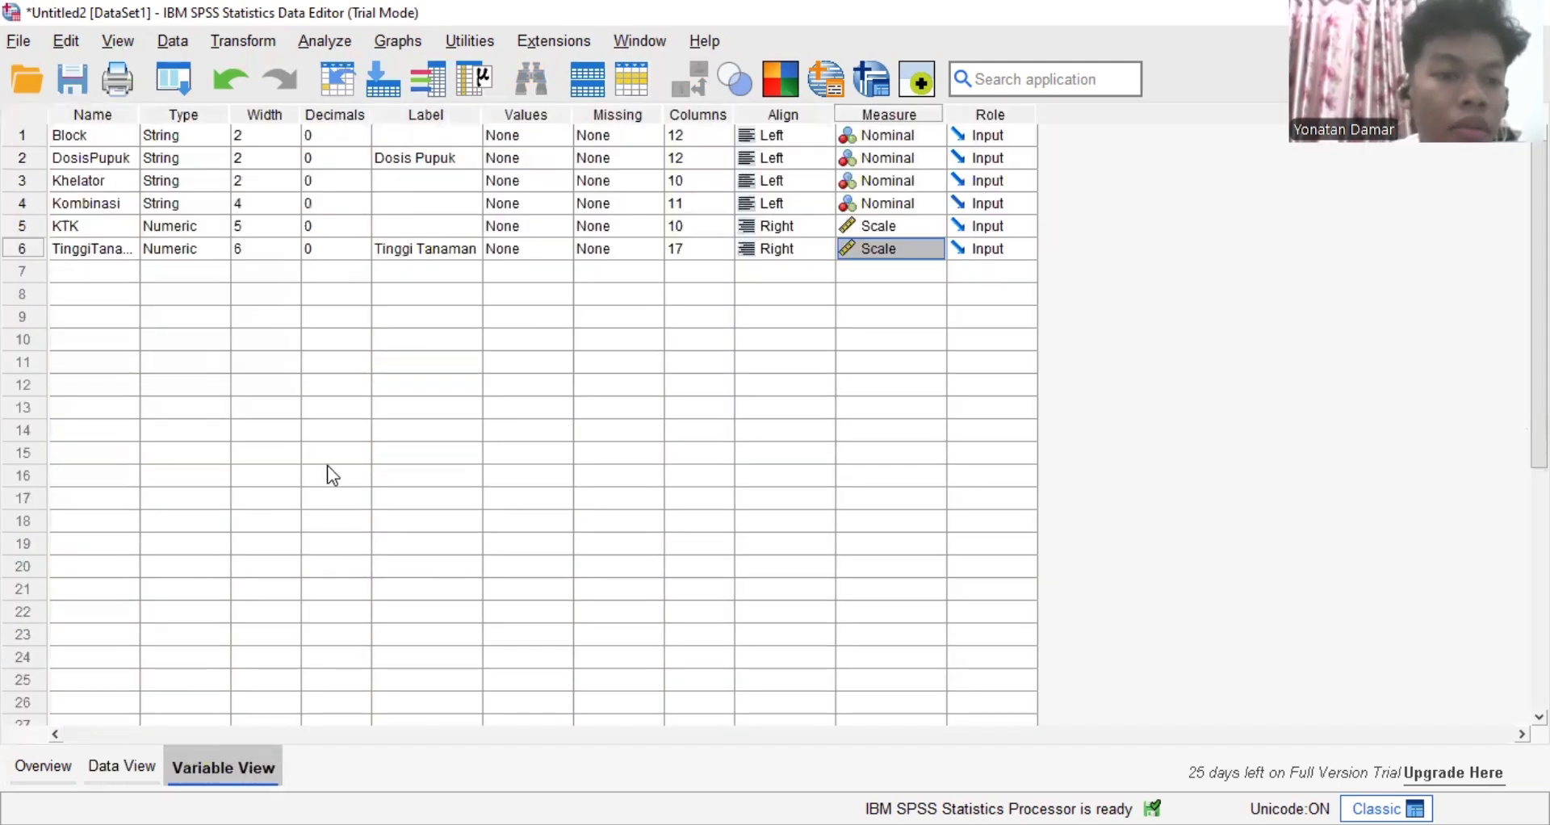
left_click(318, 225)
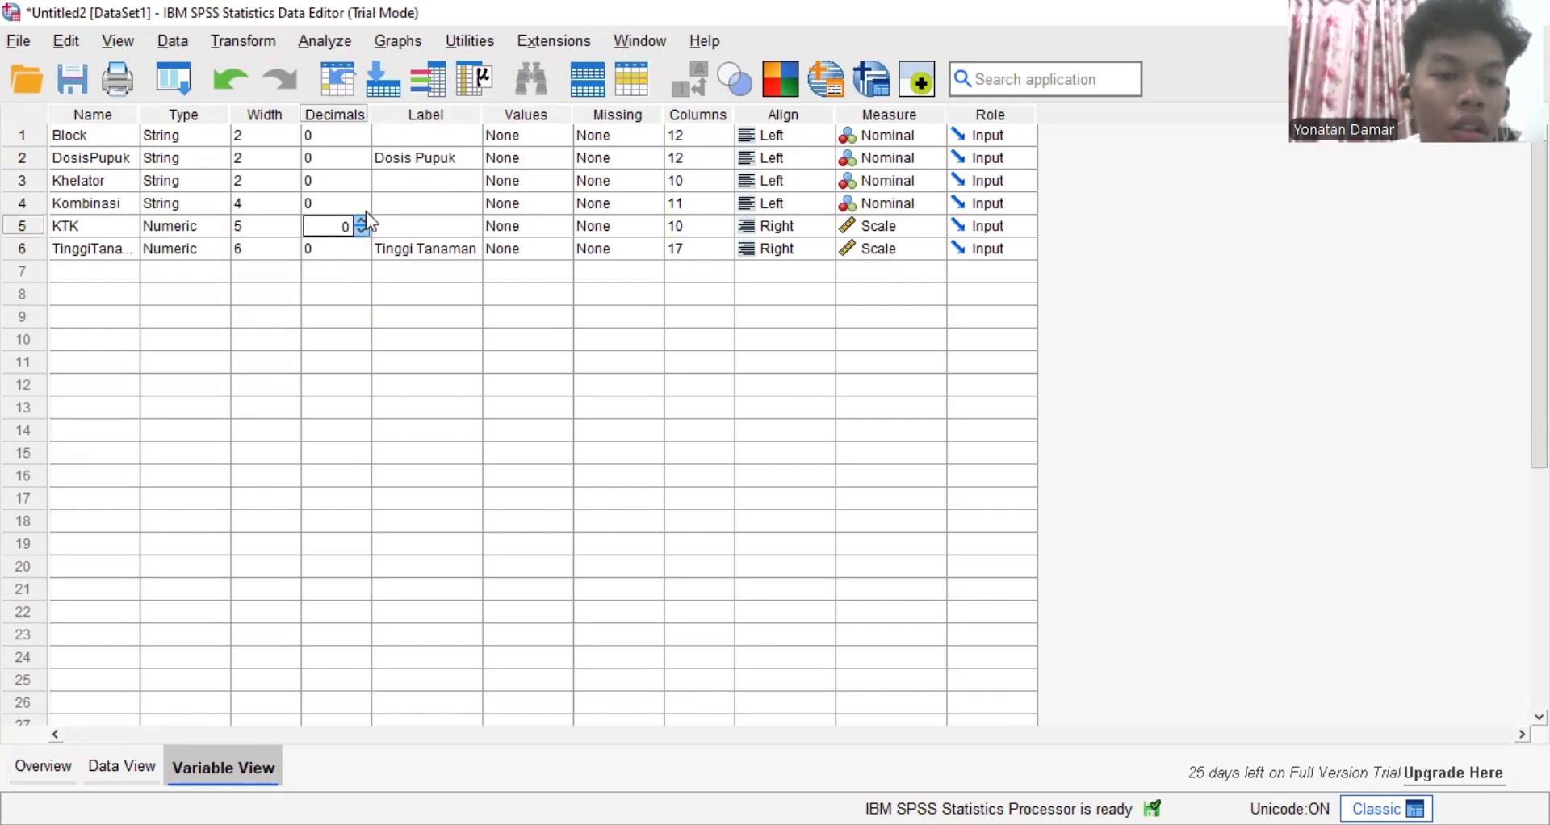
left_click(362, 220)
left_click(362, 220)
left_click(339, 249)
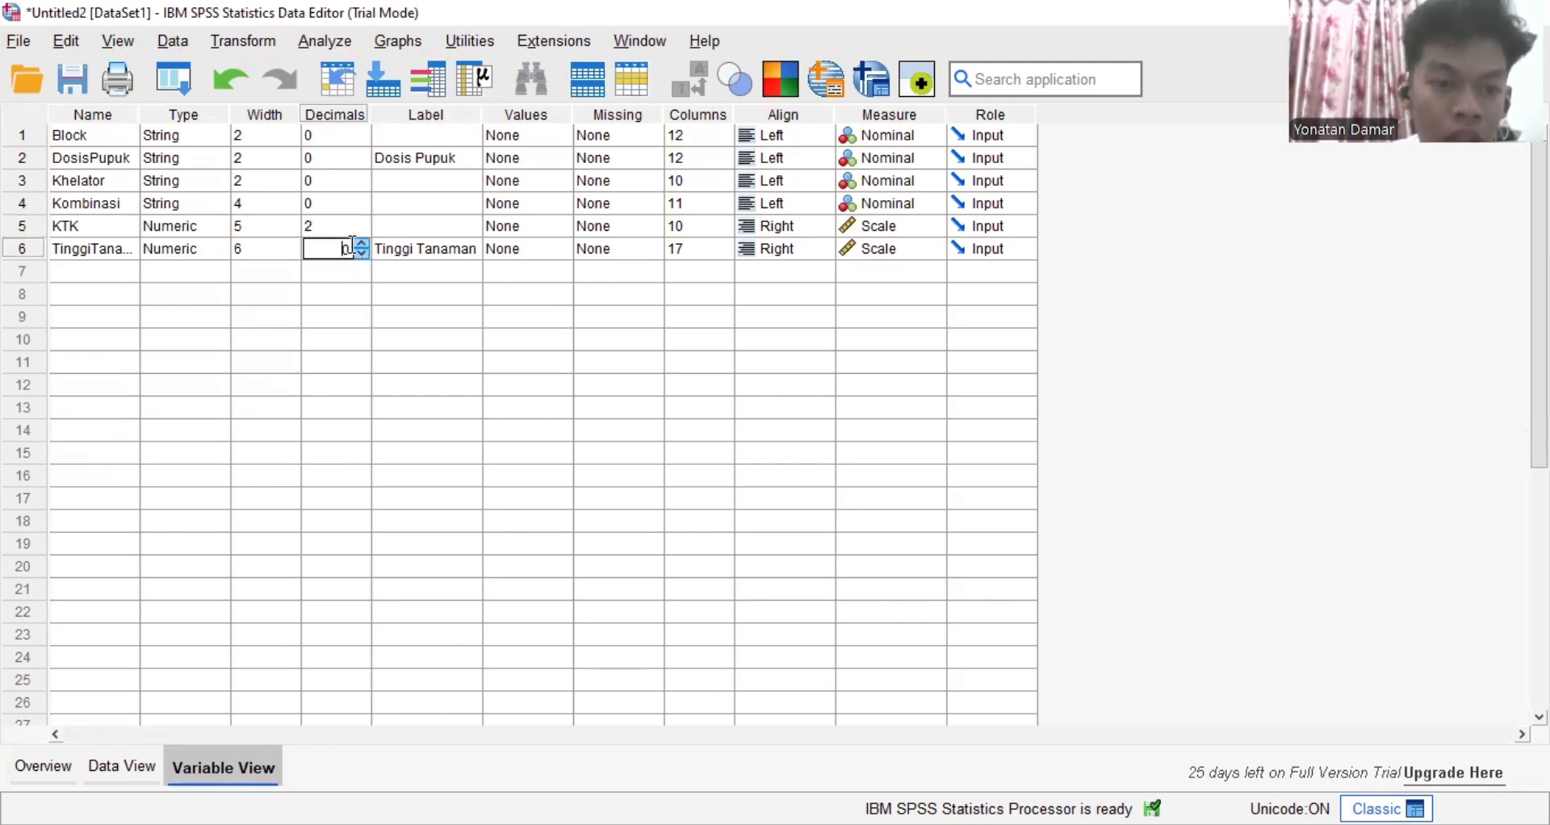
left_click(361, 244)
left_click(362, 244)
left_click(396, 329)
Check the KTK and TinggiTanaman values in the data sheet with the new decimal setting
left_click(120, 765)
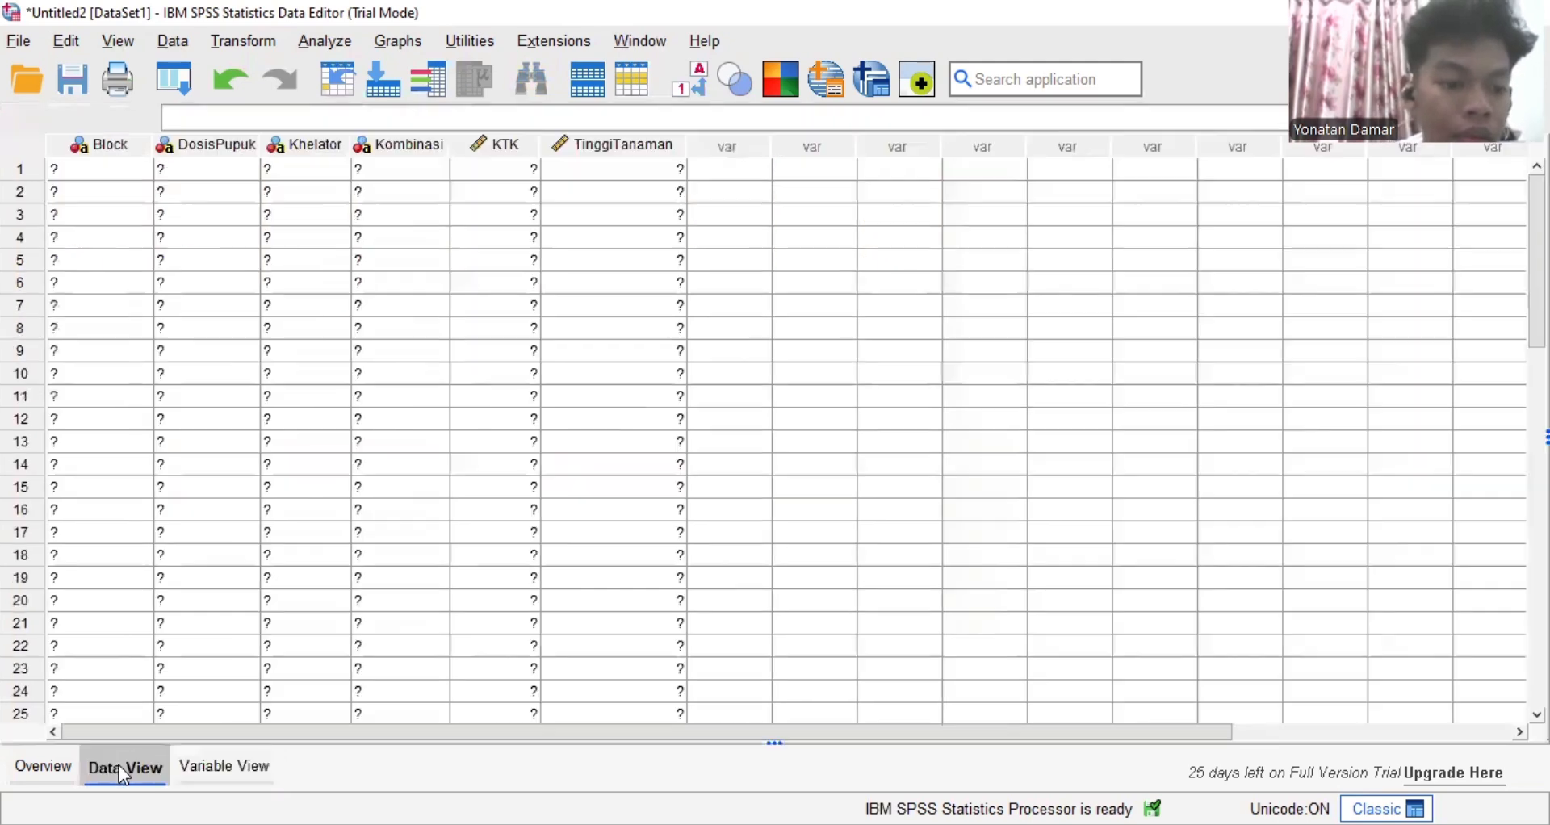
left_click(507, 172)
left_click(607, 171)
left_click(598, 189)
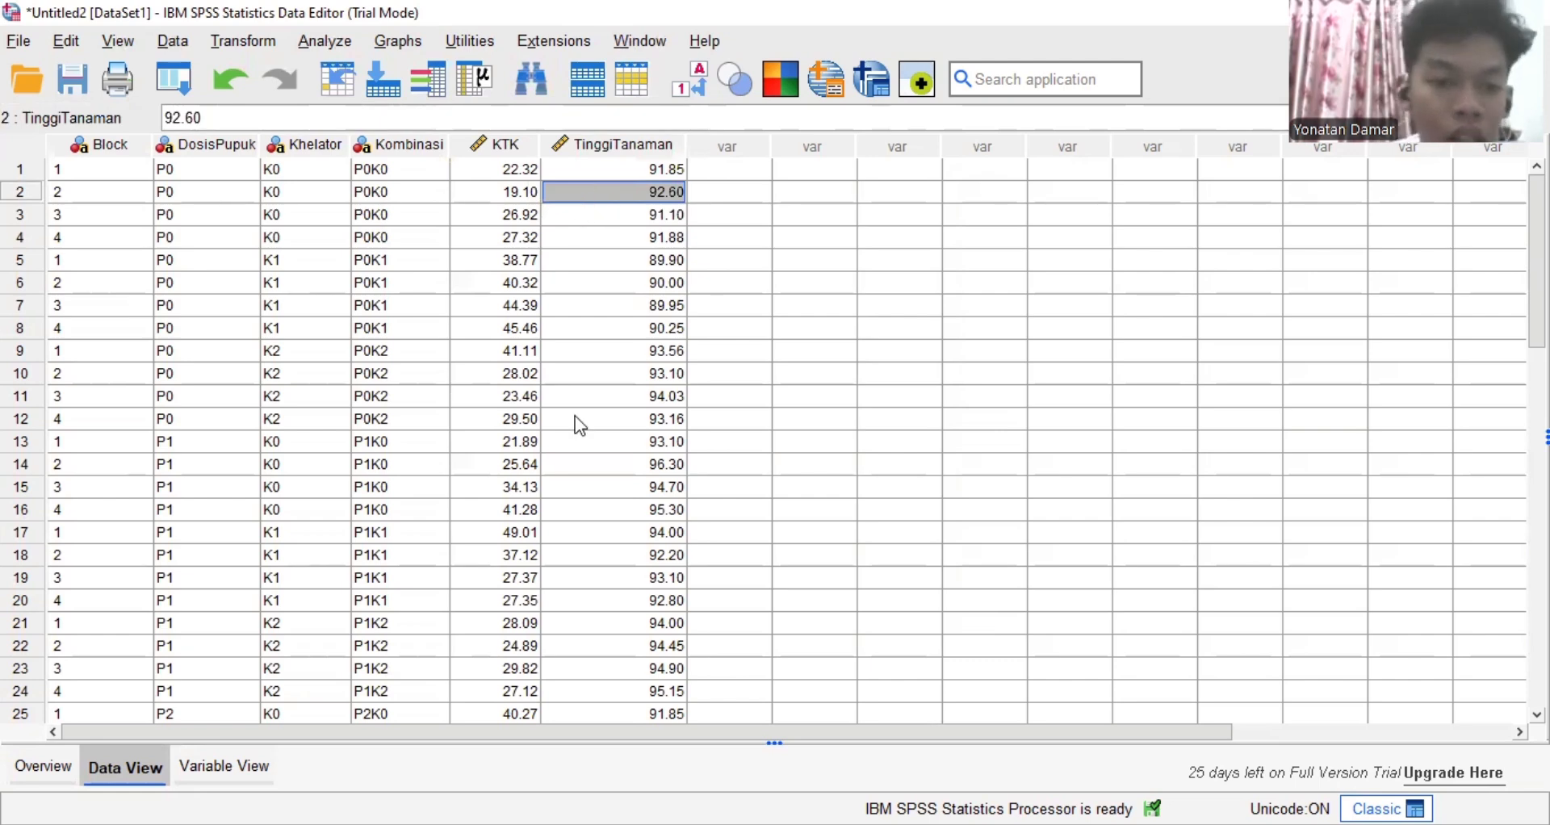
left_click(588, 509)
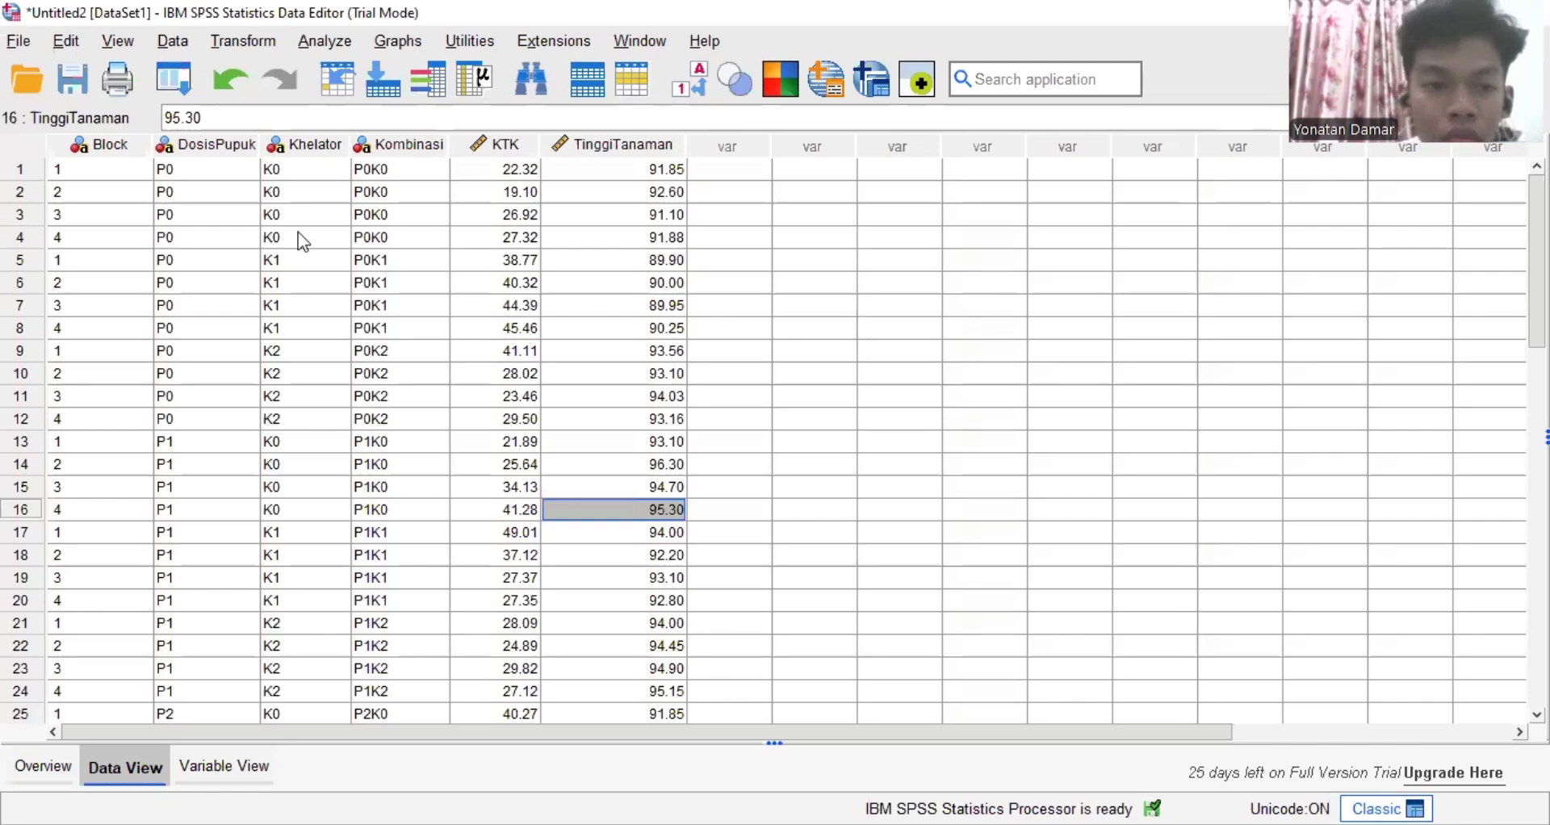
Start a General Linear Model Univariate analysis with KTK as the dependent variable
left_click(316, 45)
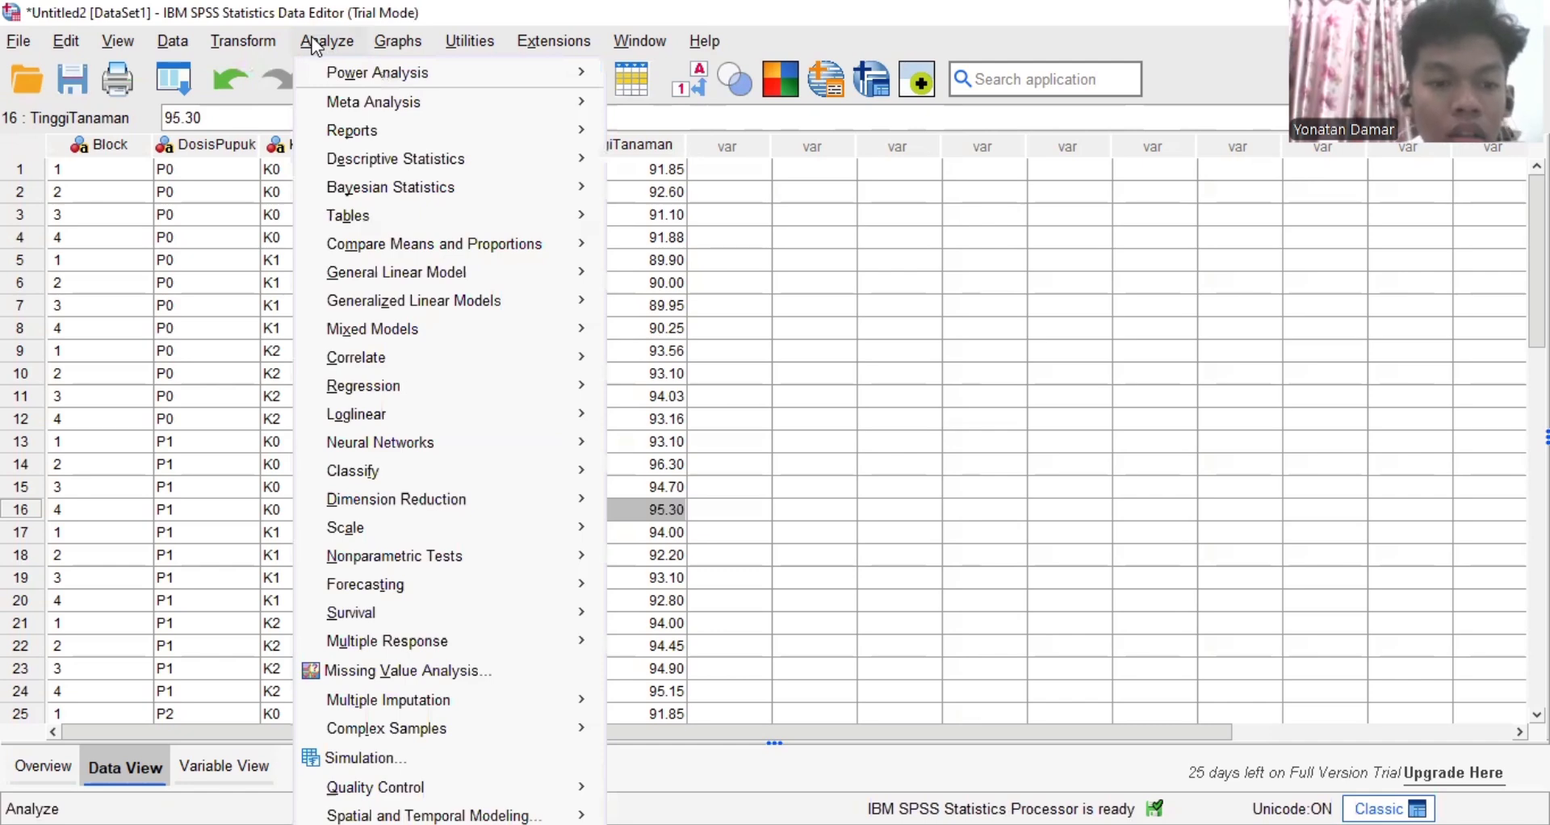
mouse_move(420, 275)
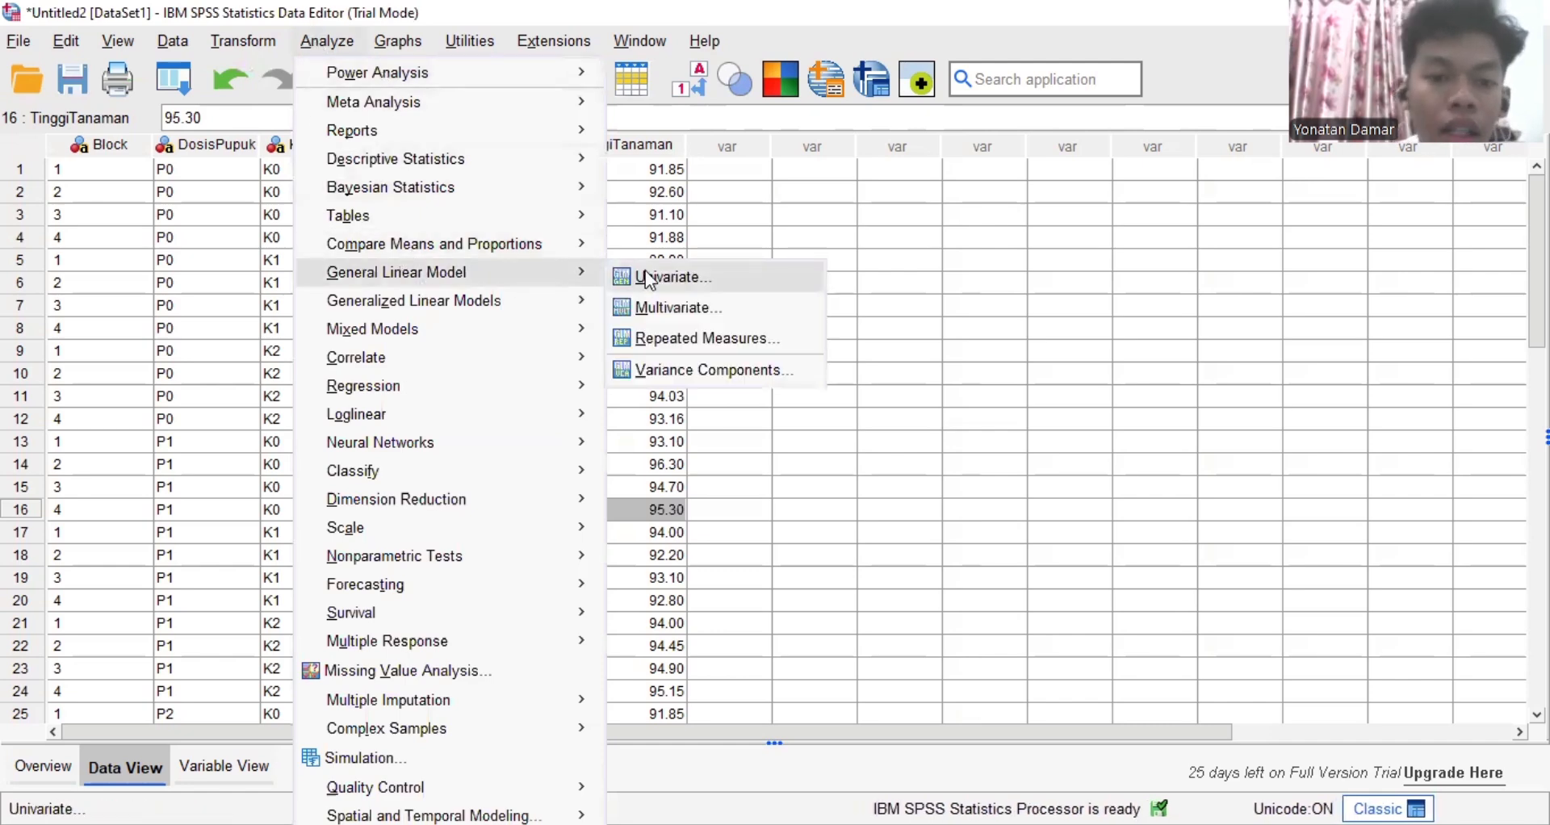
left_click(749, 278)
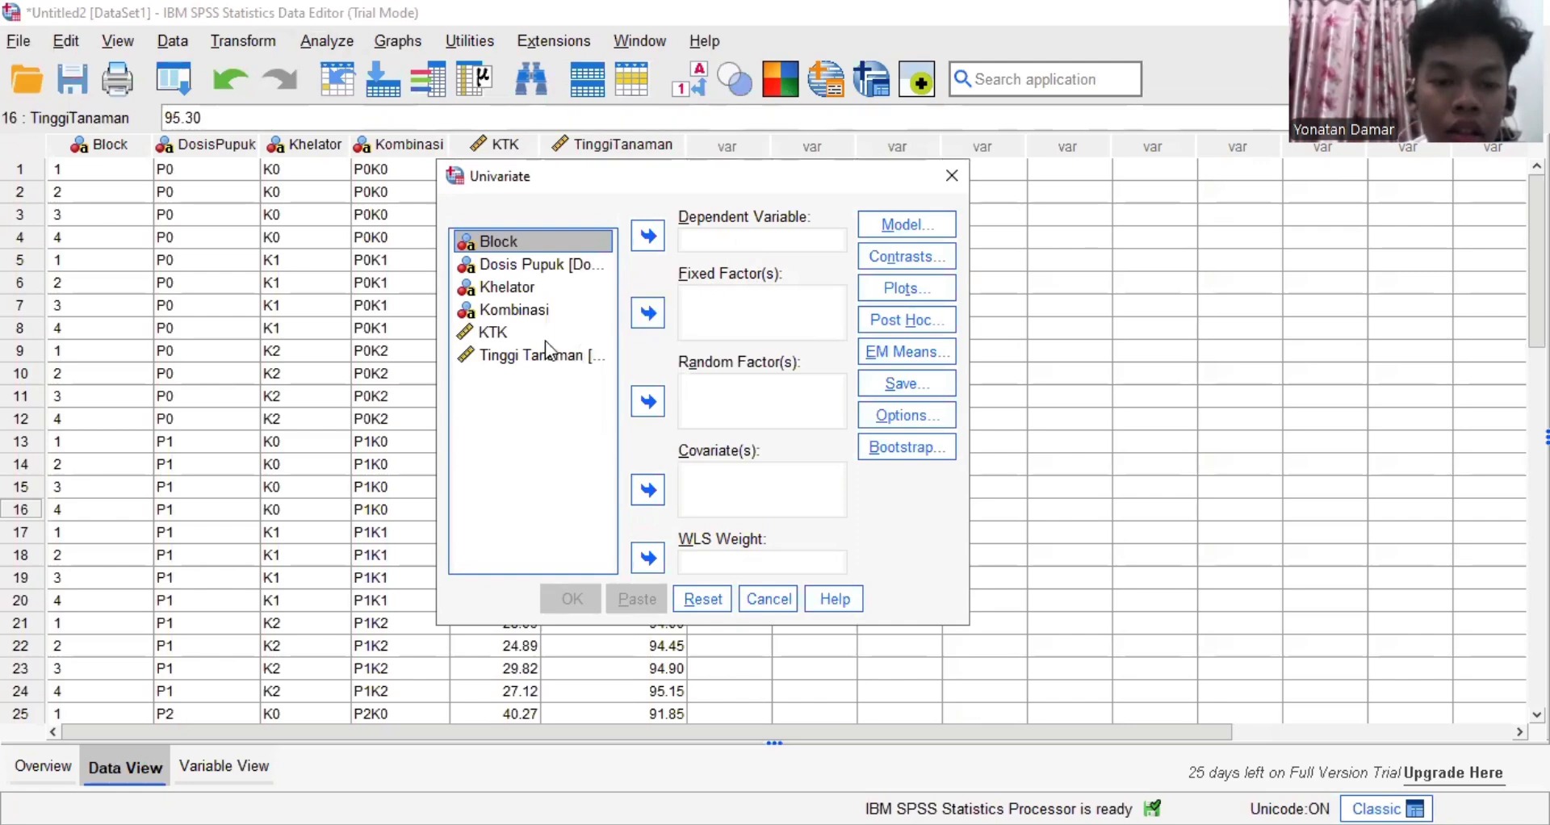
left_click(502, 335)
left_click(650, 238)
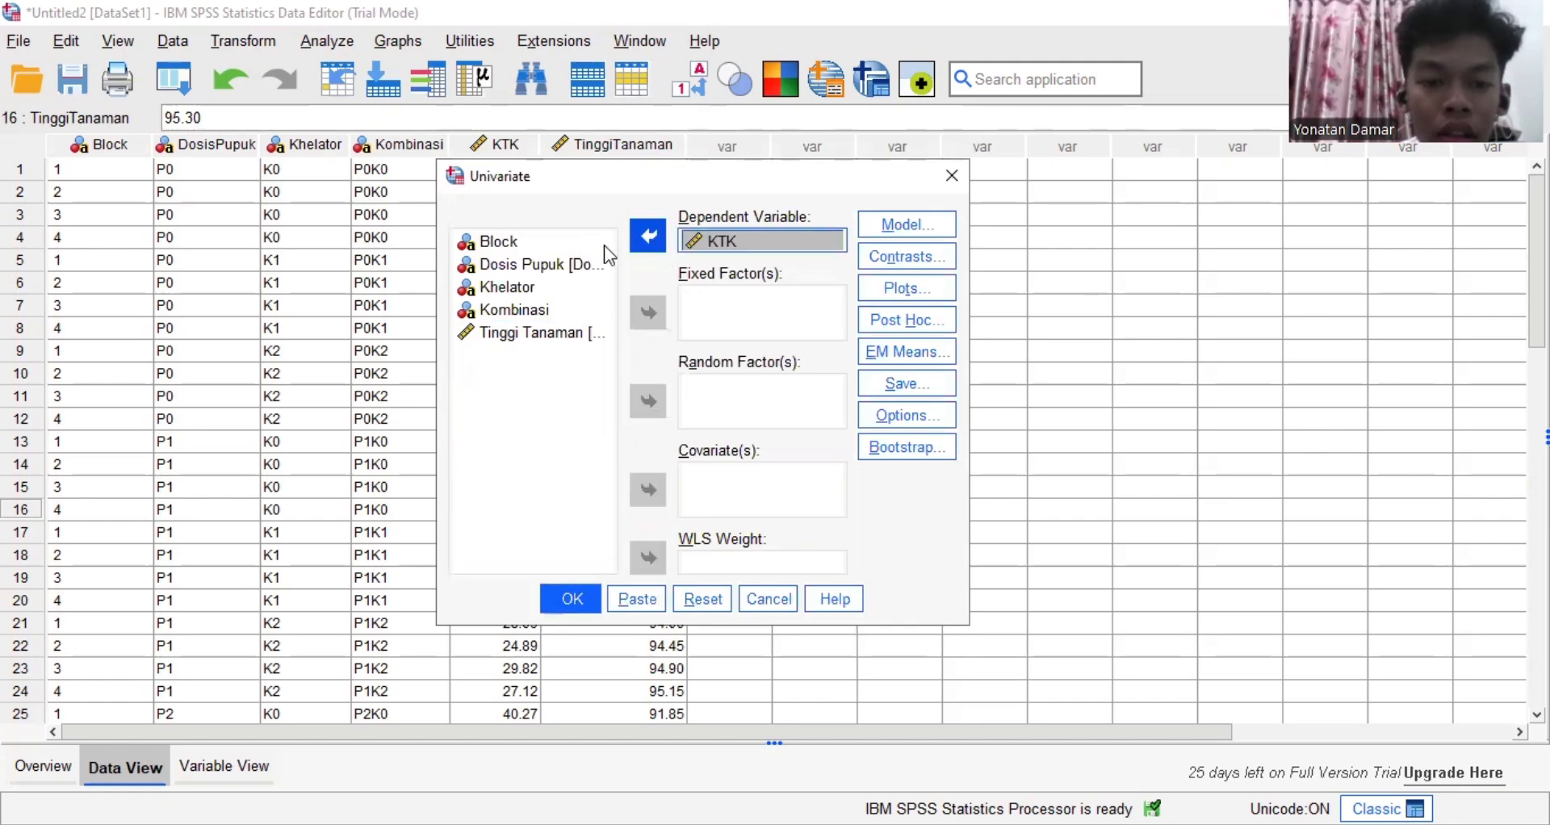
Add Block, Dosis Pupuk and Khelator as fixed factors of the univariate analysis
left_click(579, 240)
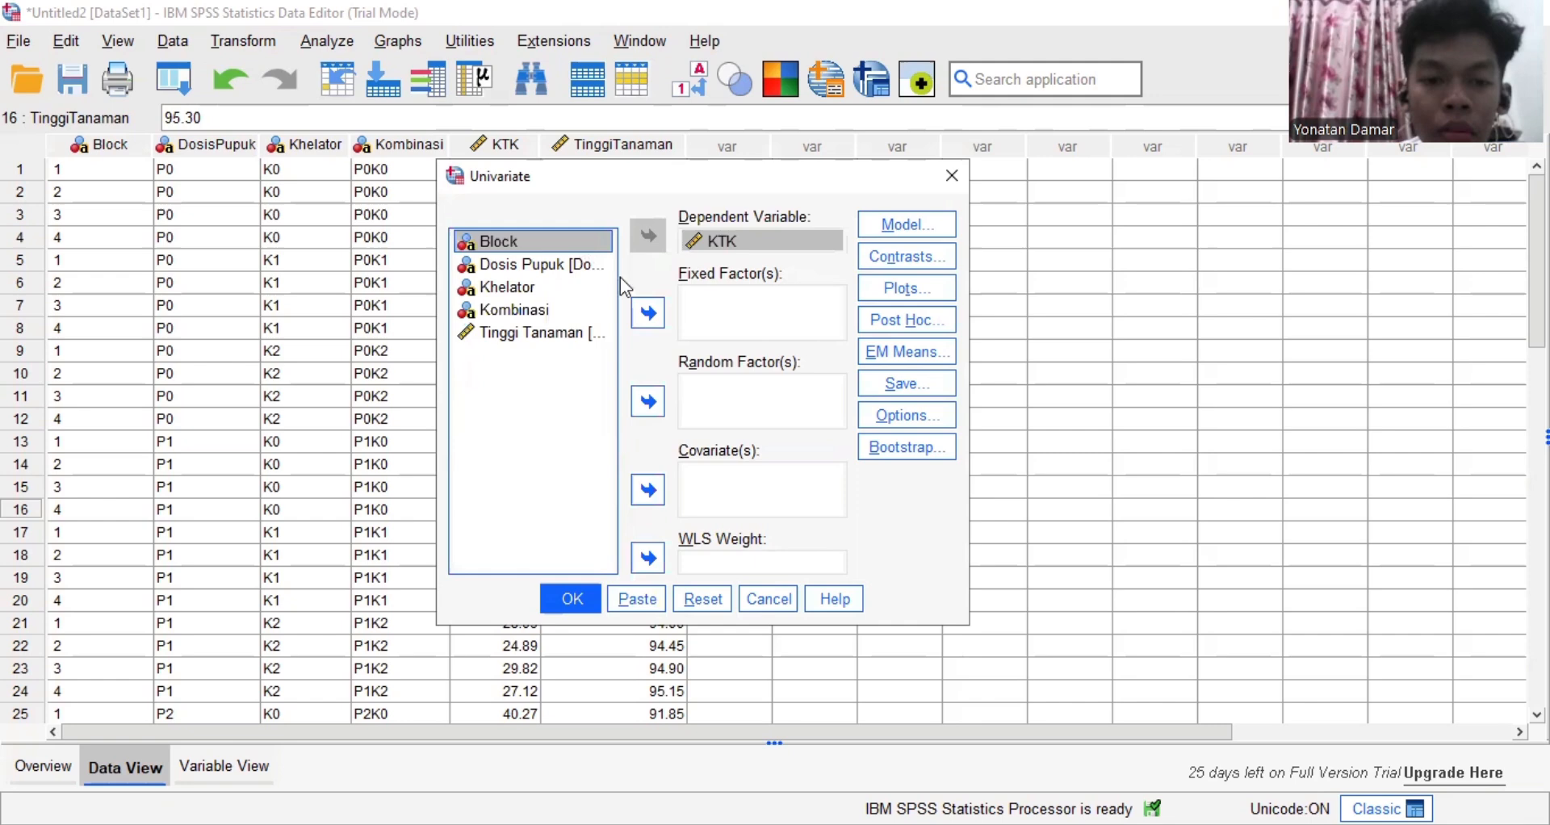
left_click(639, 325)
left_click(561, 241)
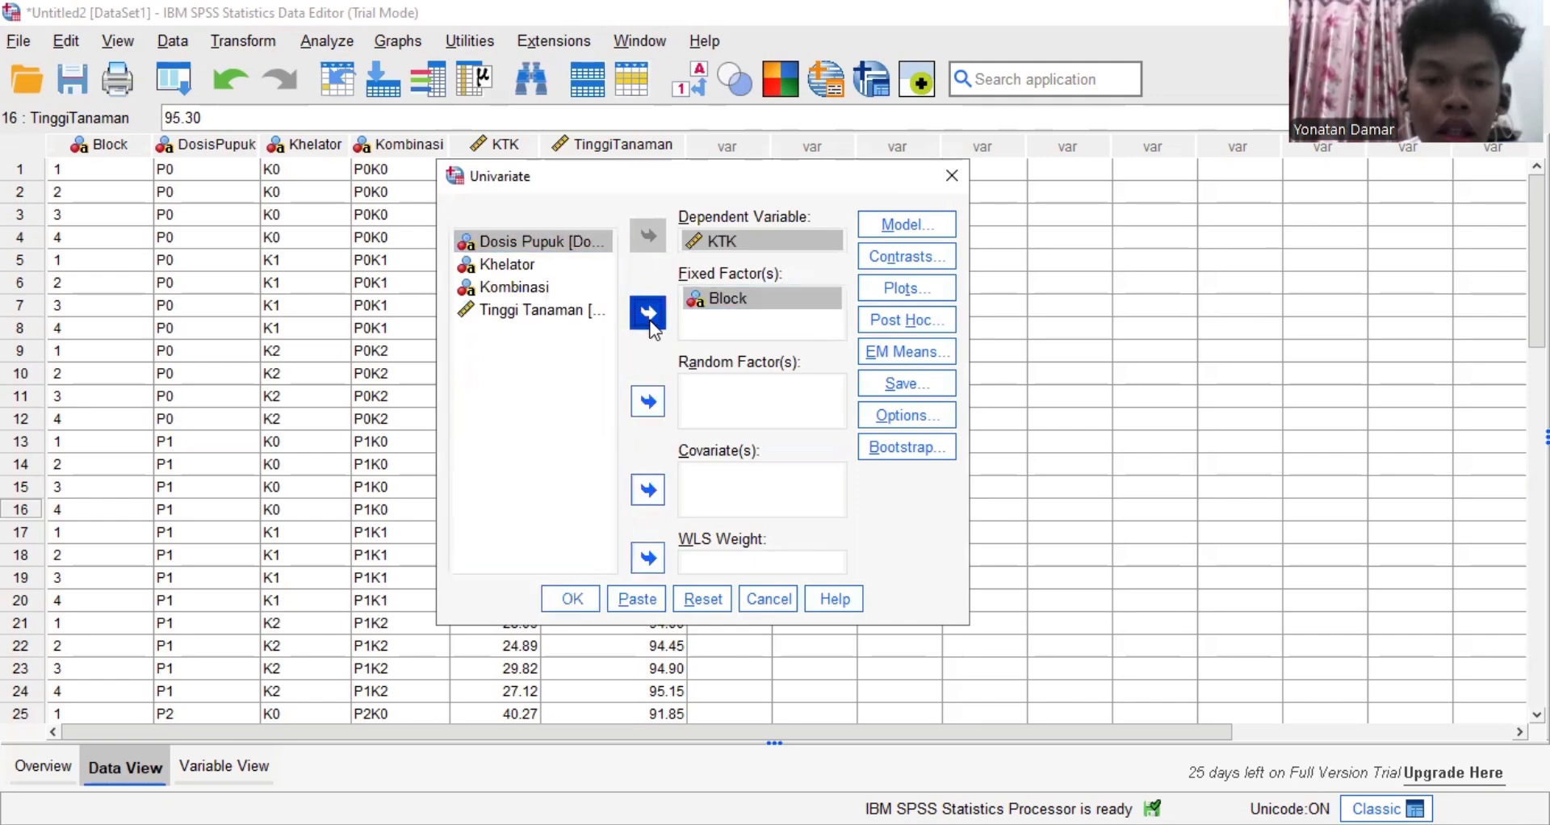
left_click(651, 323)
left_click(565, 241)
left_click(646, 319)
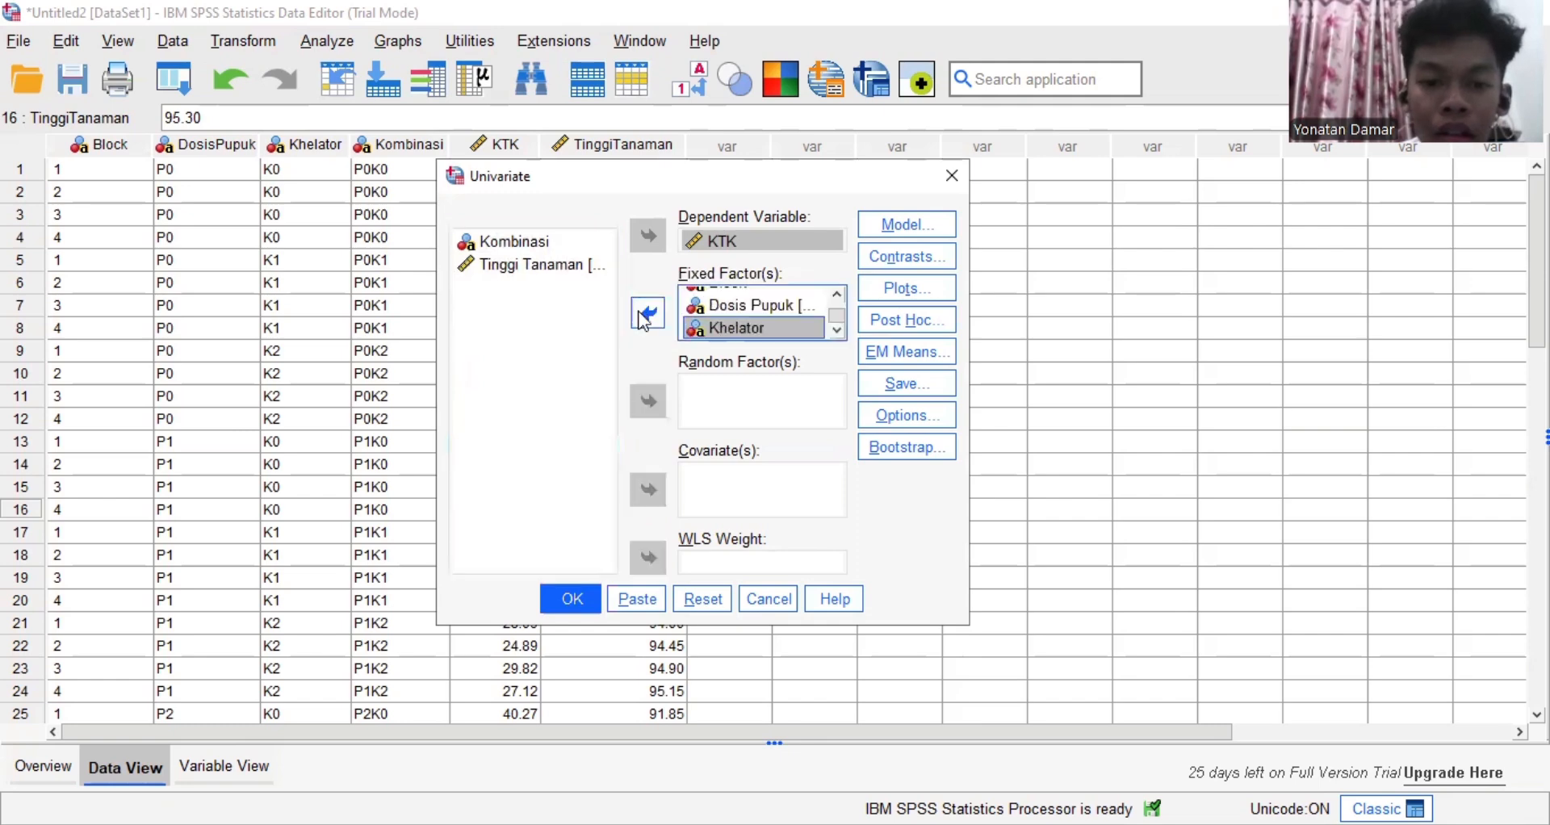
scroll(791, 325, "up", 1)
Switch the model specification to Build terms and add Block, DosisPupuk and Khelator as separate model terms
left_click(896, 229)
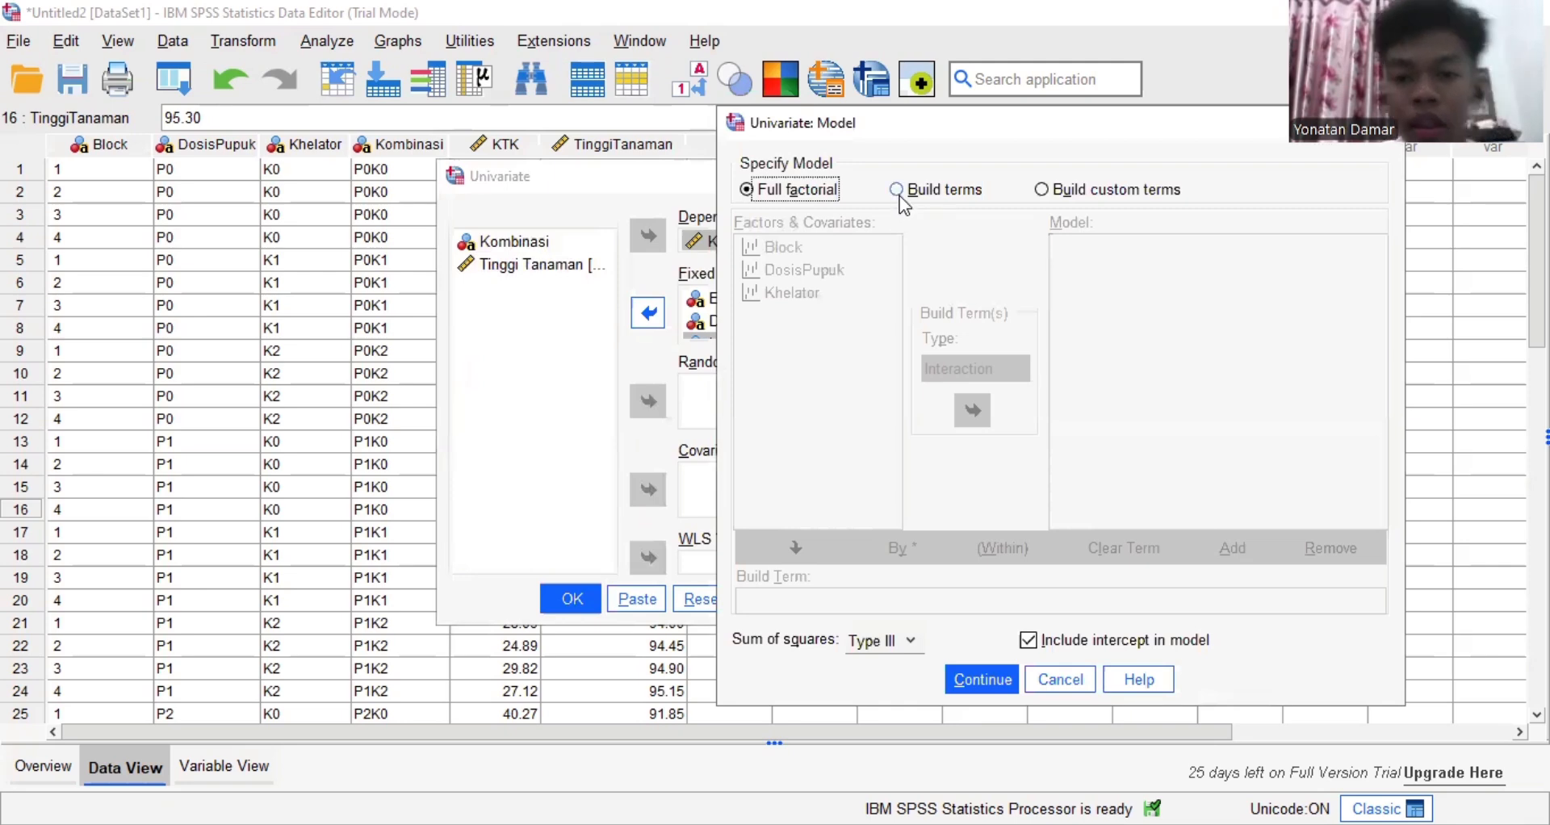
left_click(899, 196)
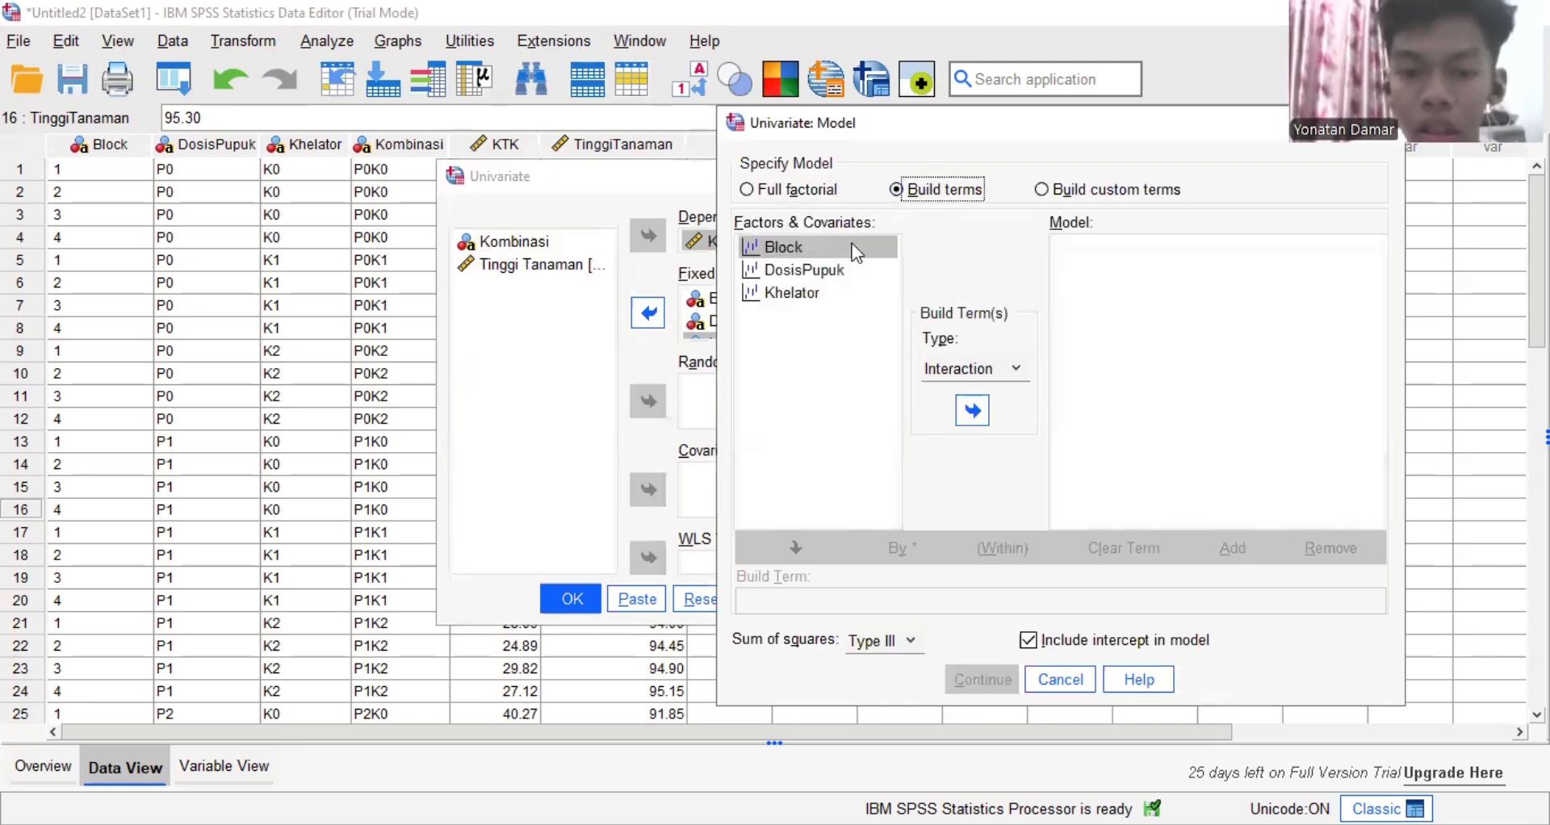
left_click(973, 410)
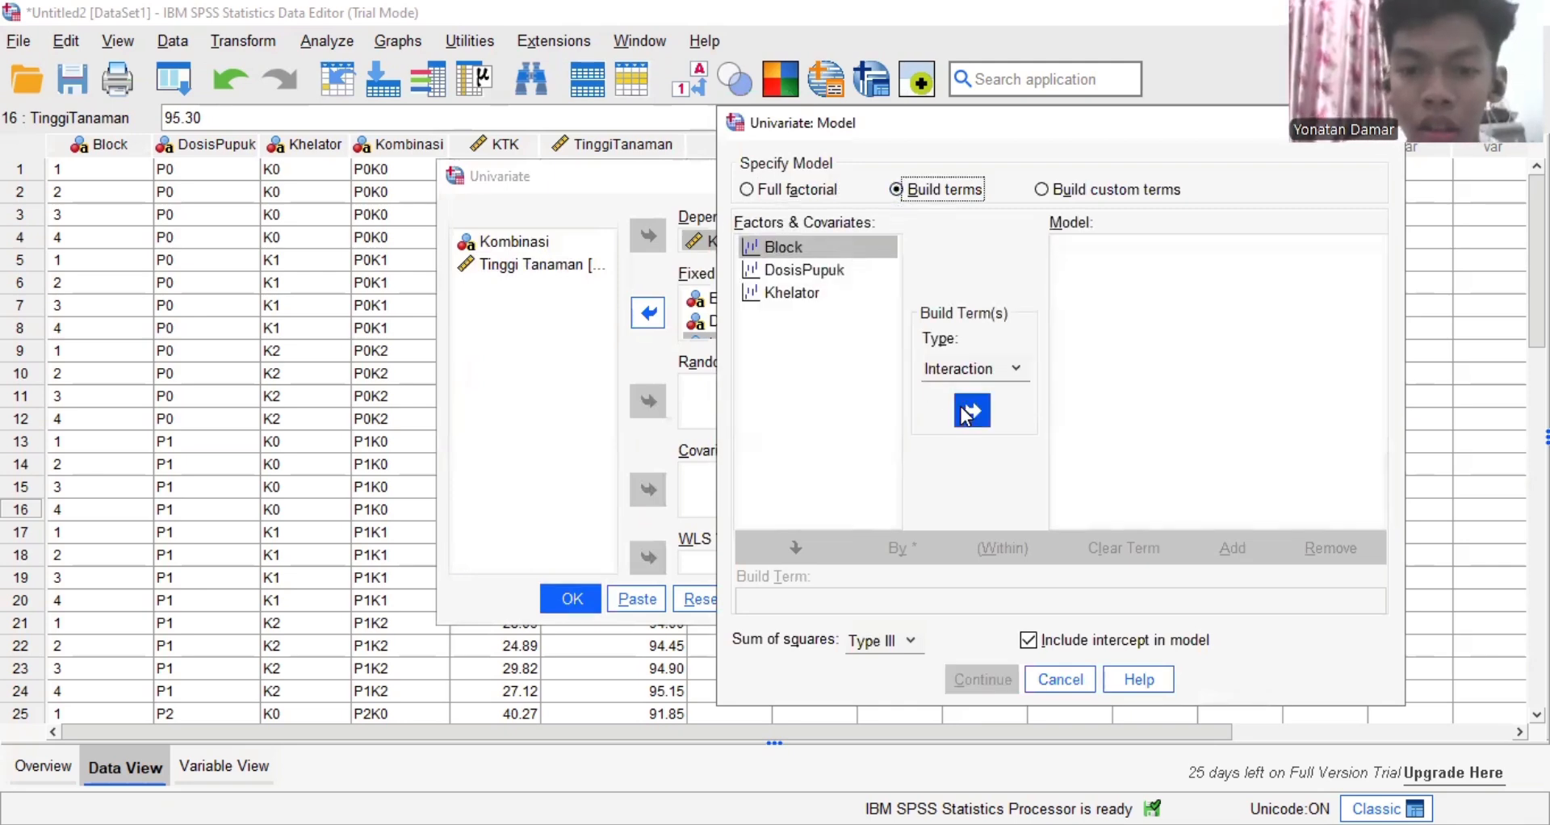
left_click(860, 269)
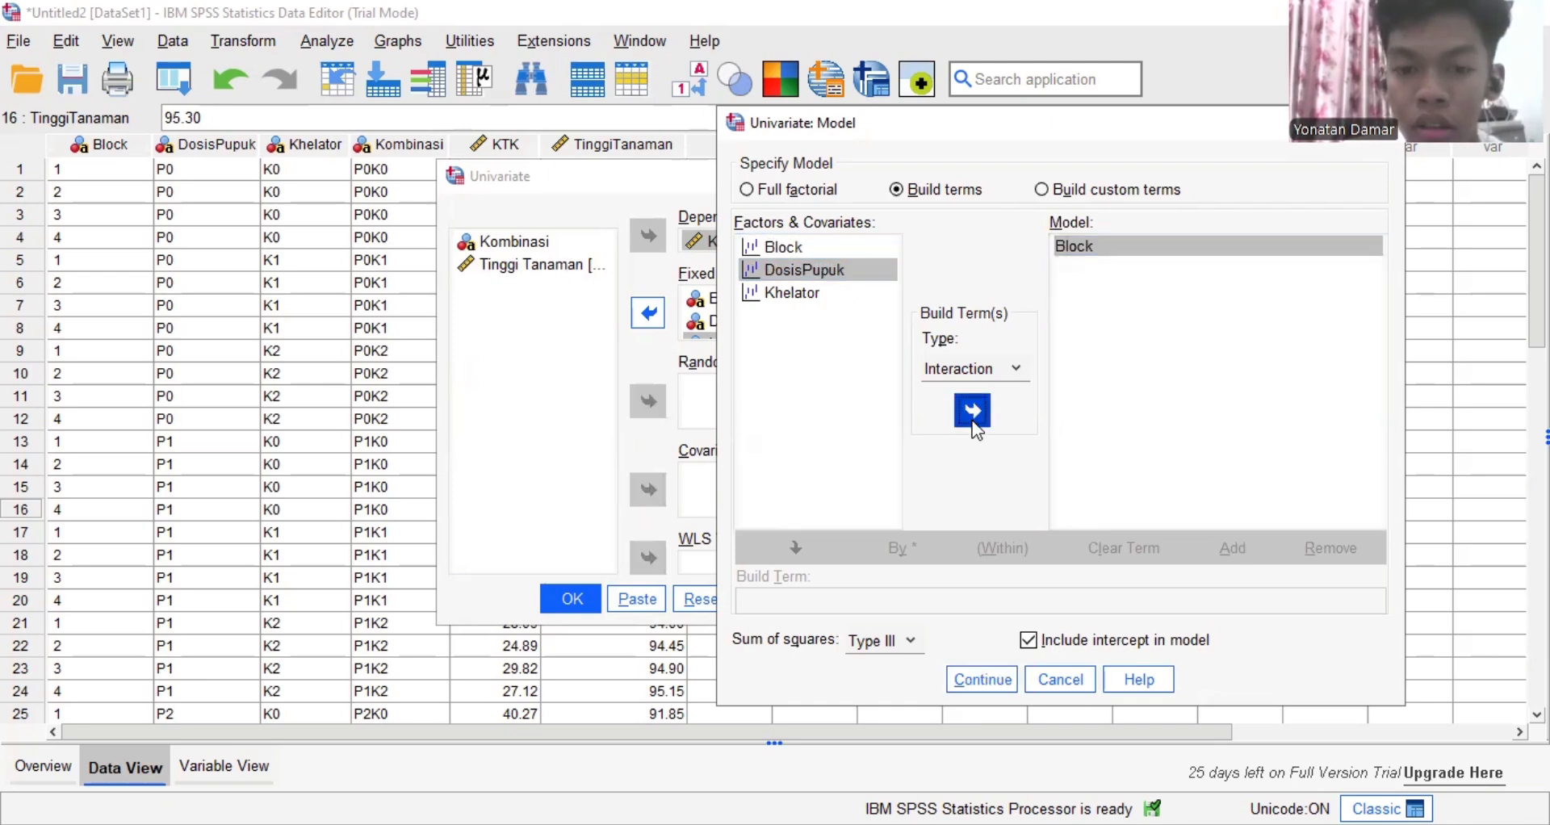
left_click(973, 412)
left_click(848, 292)
left_click(967, 413)
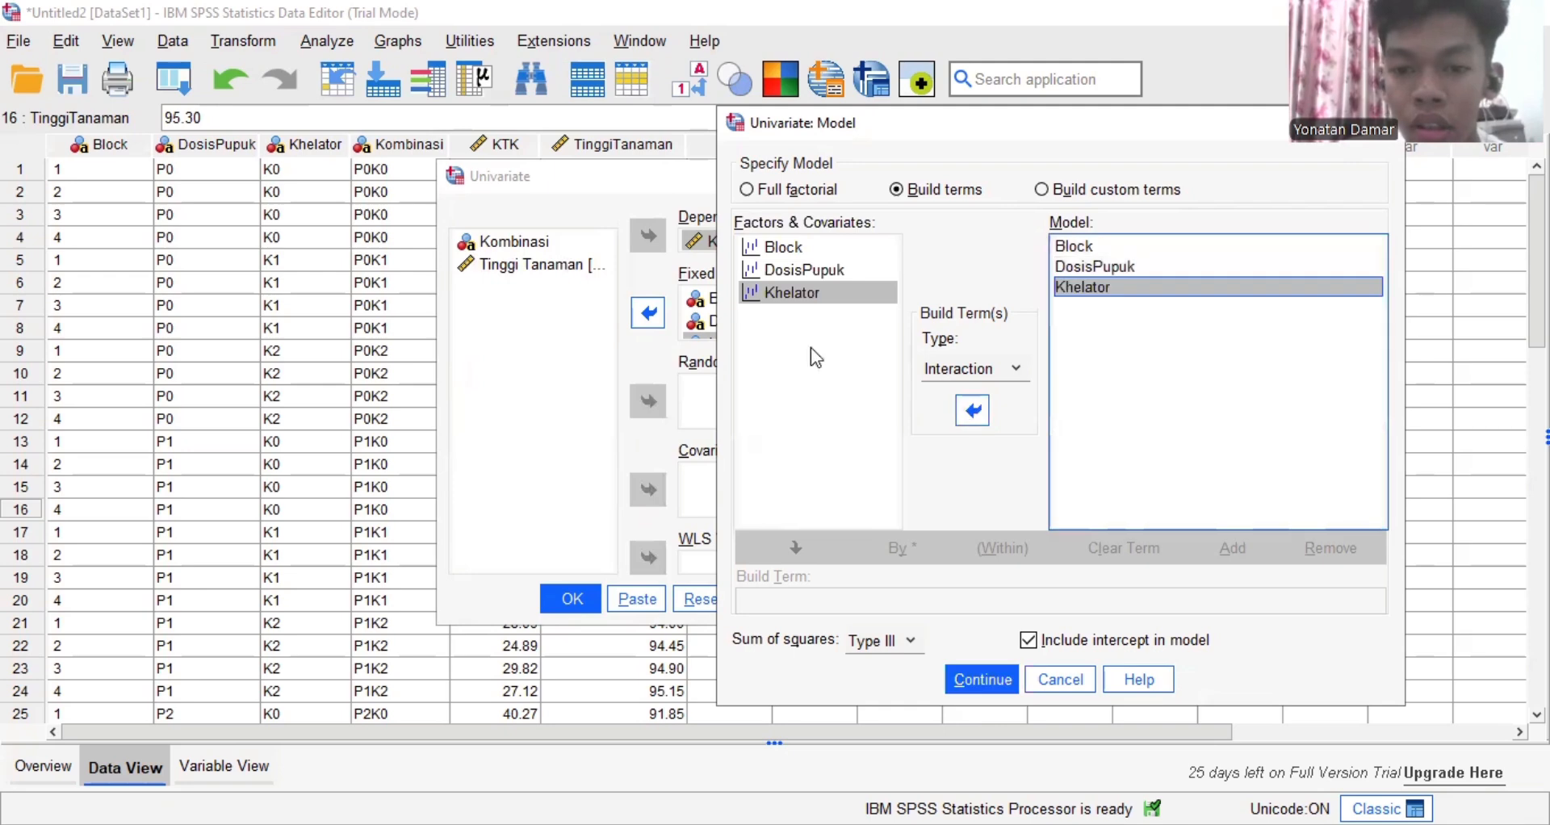
Add the DosisPupuk*Khelator interaction term to the model and accept the model specification
left_click(811, 347)
left_click(796, 274)
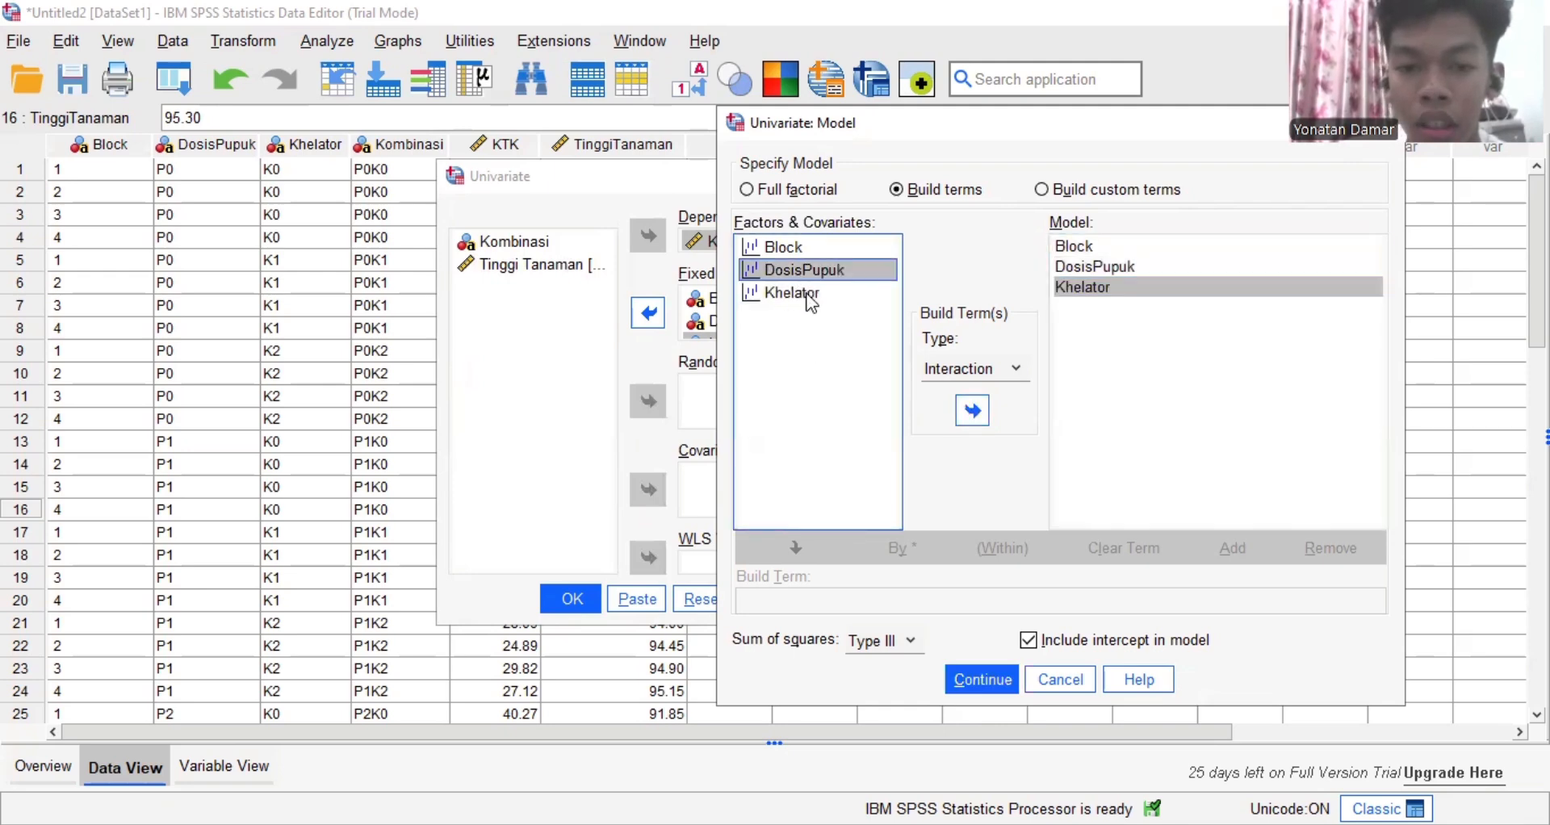
left_click(811, 296, "ctrl")
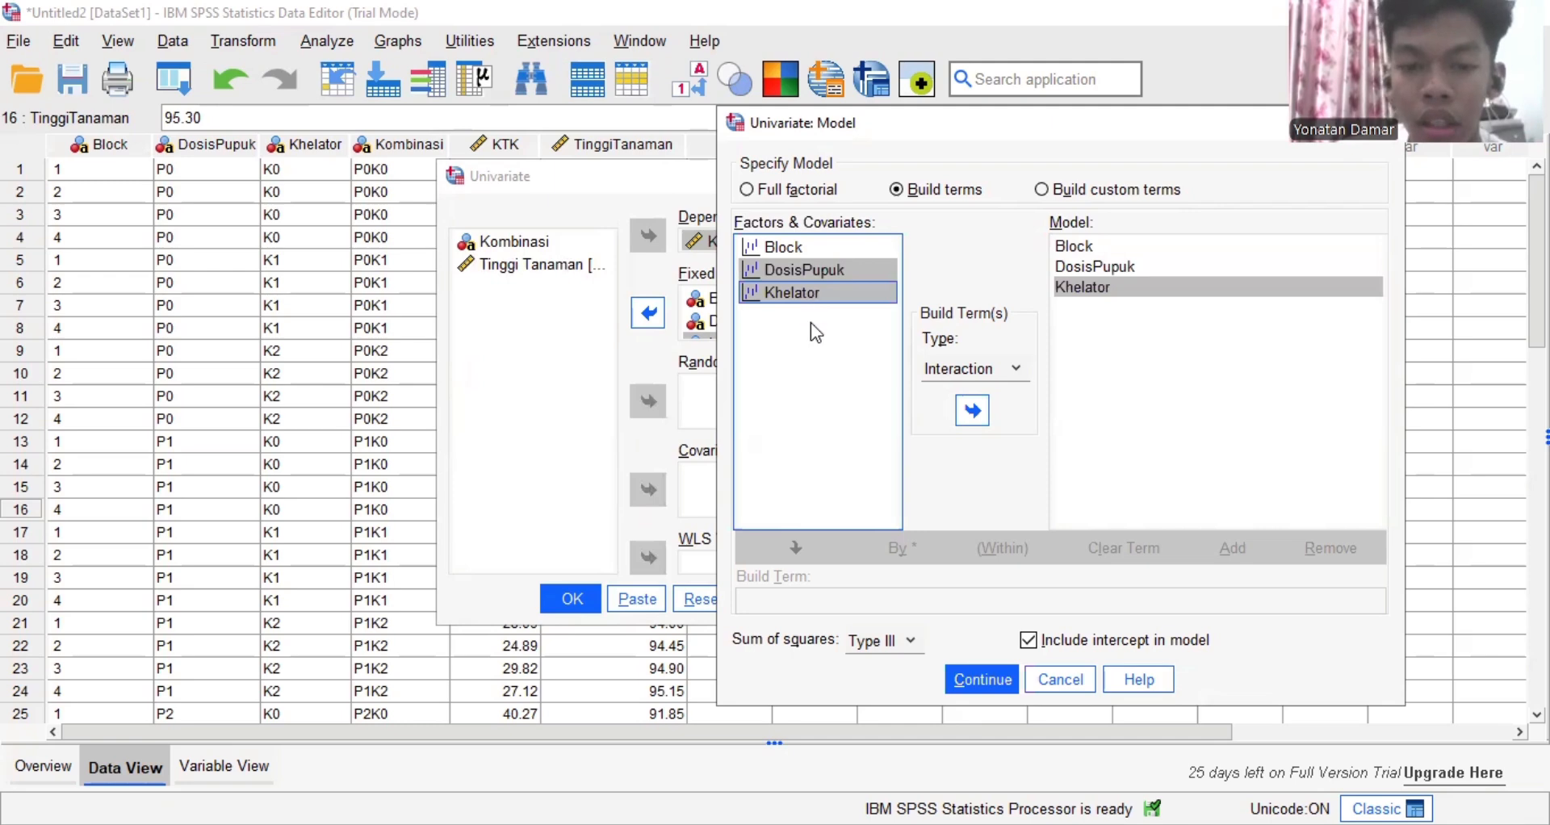
left_click(966, 415)
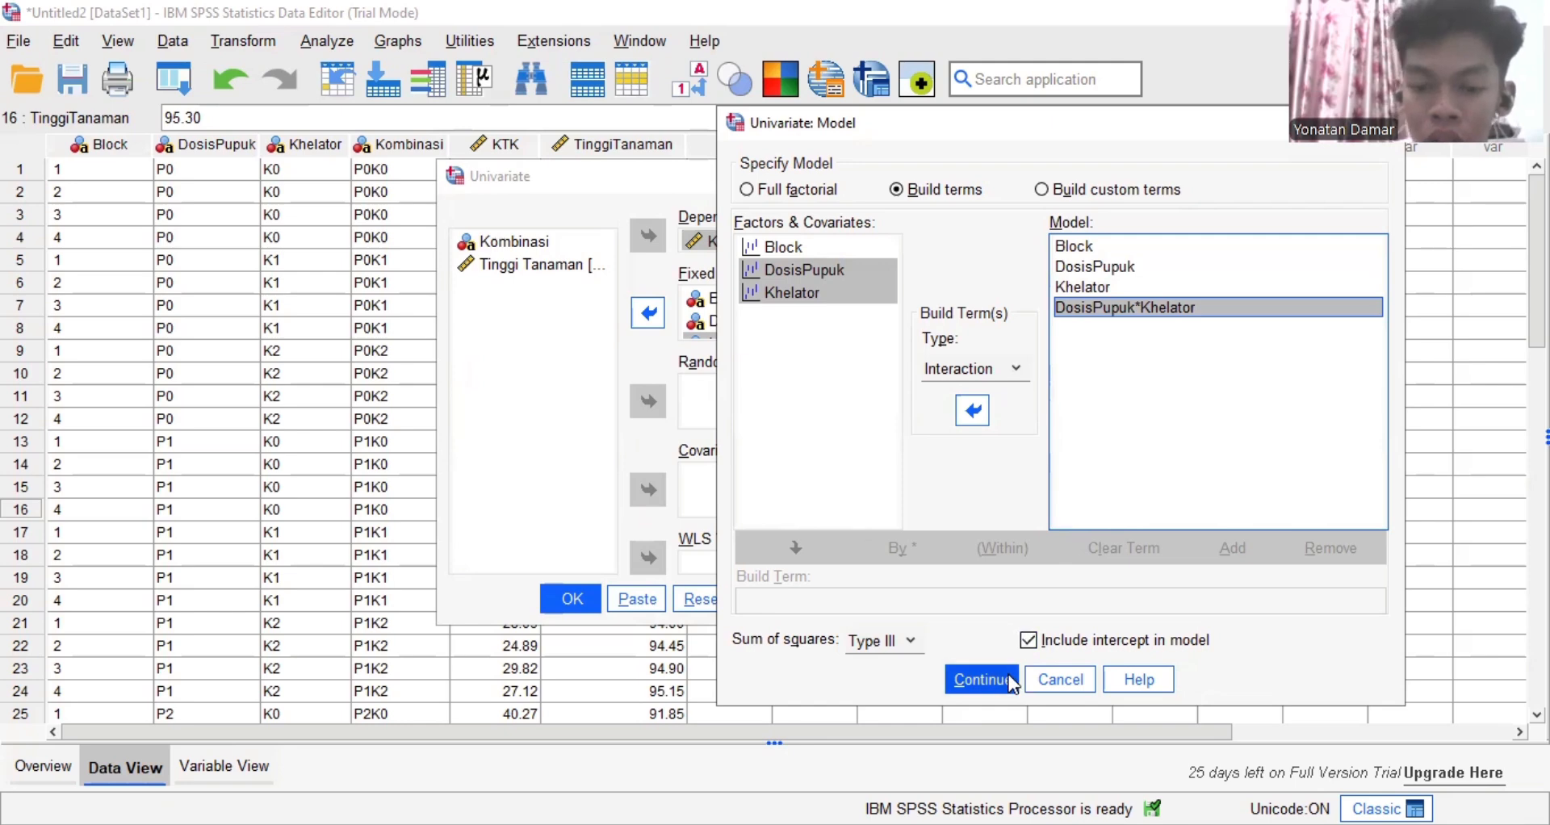
left_click(982, 679)
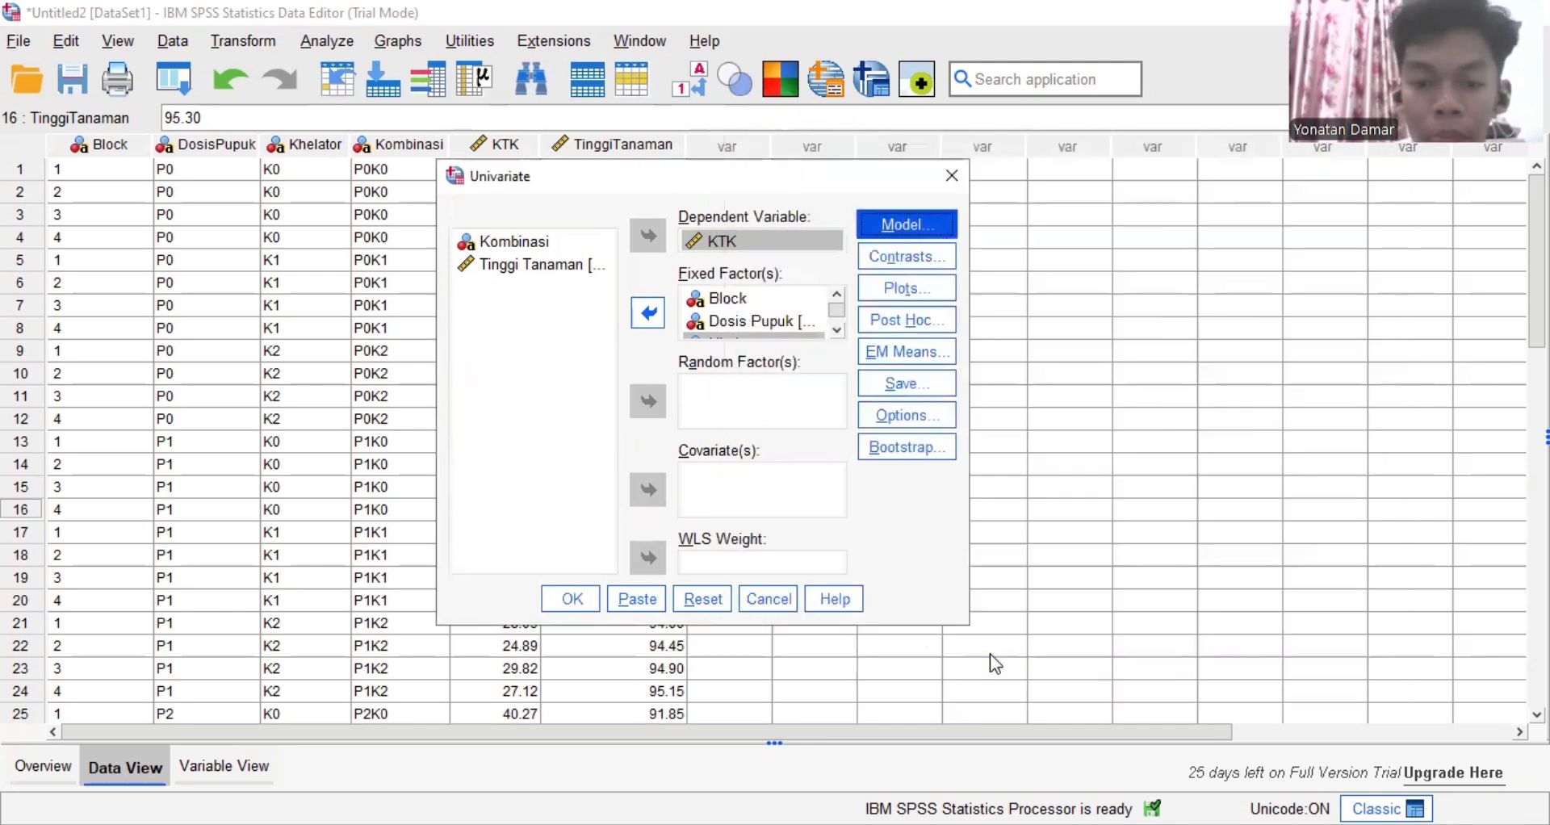
Request Duncan post hoc tests for DosisPupuk and Khelator, and run the univariate analysis
left_click(916, 326)
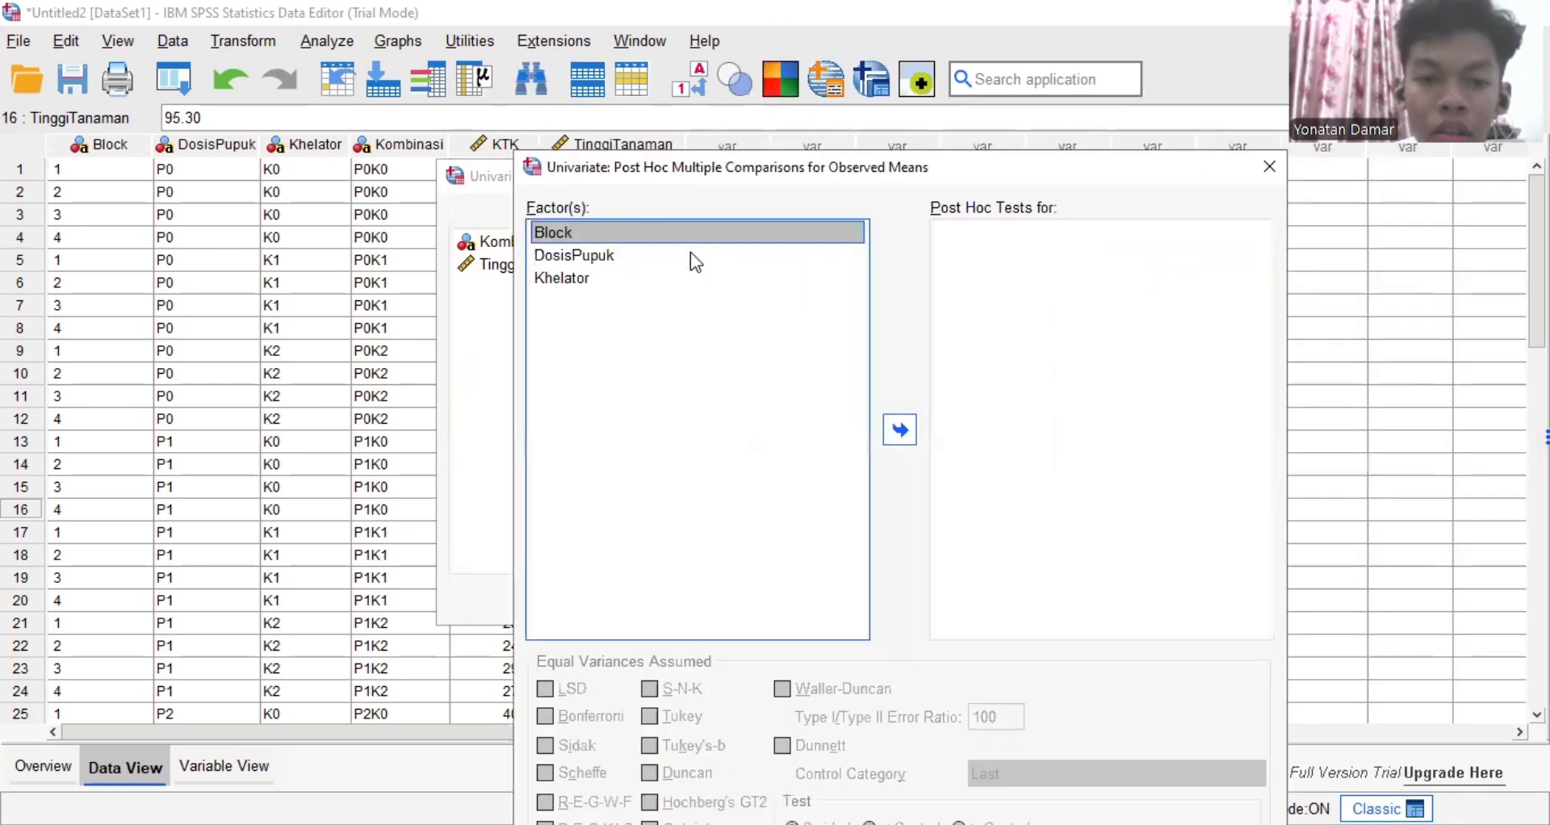
left_click(620, 257)
left_click(905, 426)
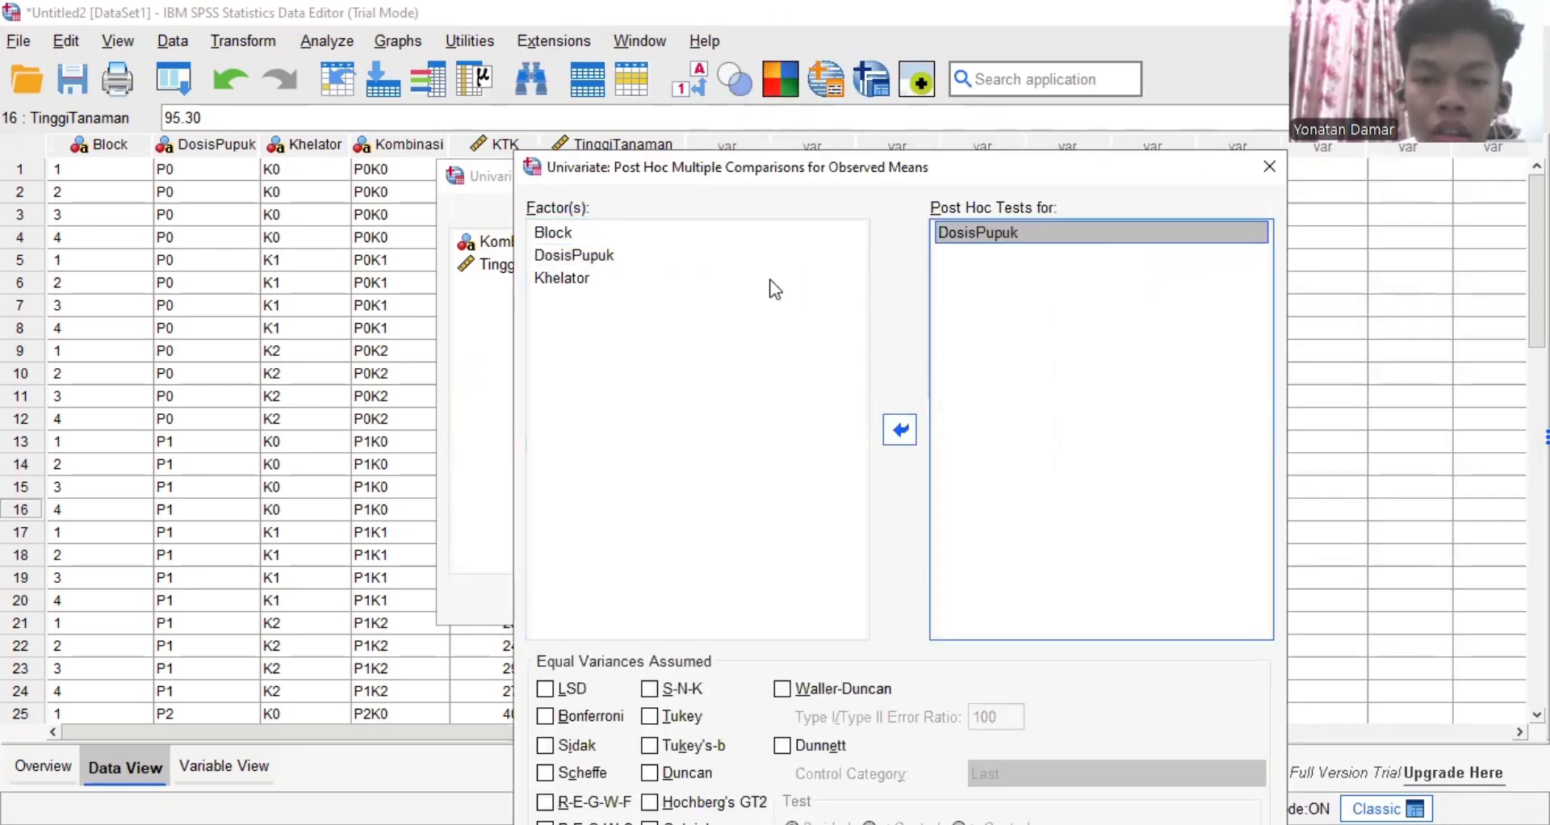
left_click(738, 281)
left_click(900, 430)
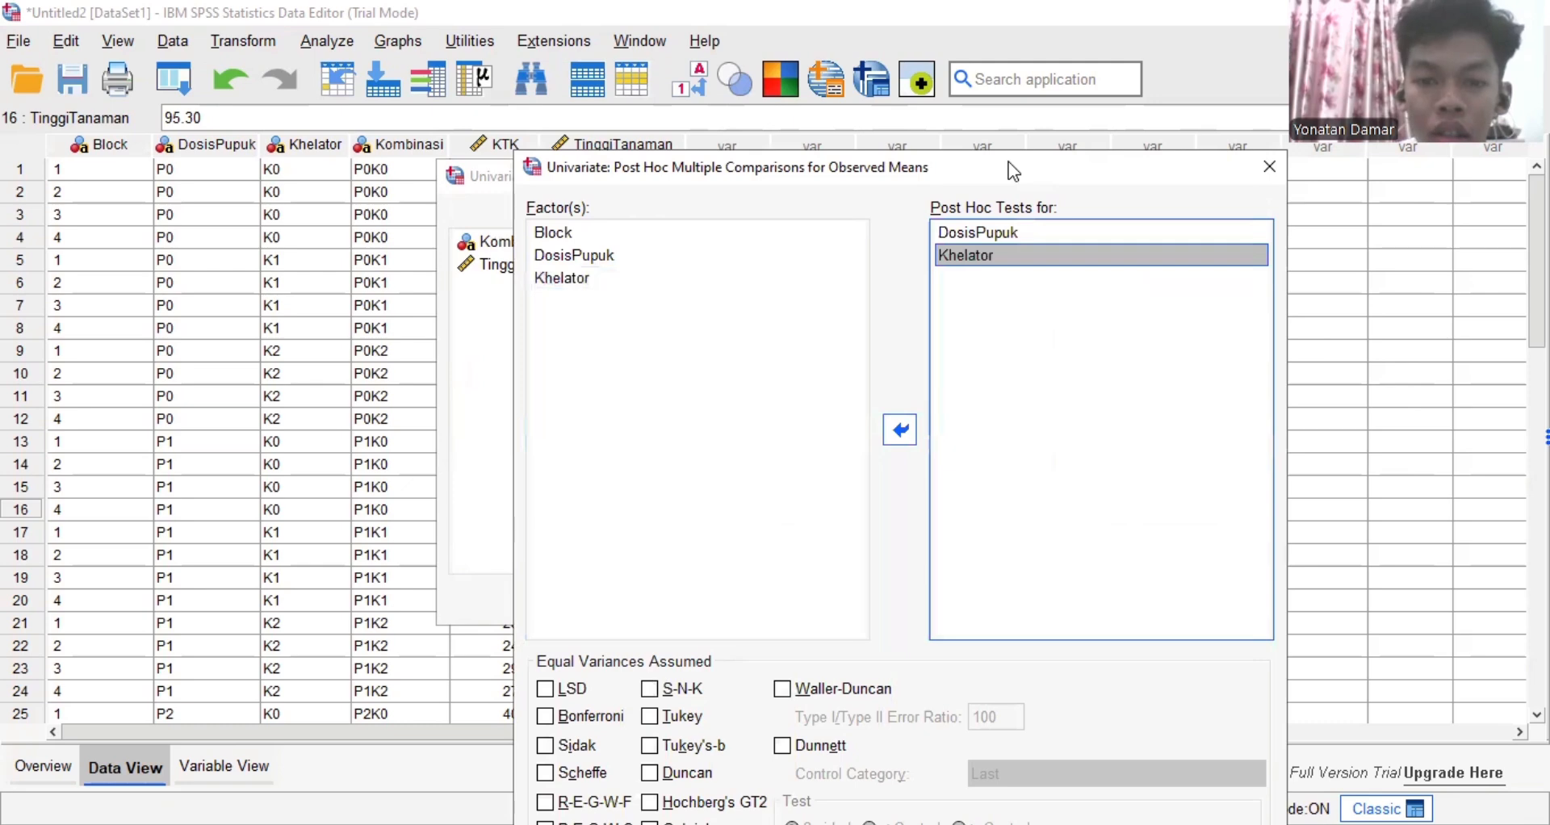
left_click(637, 638)
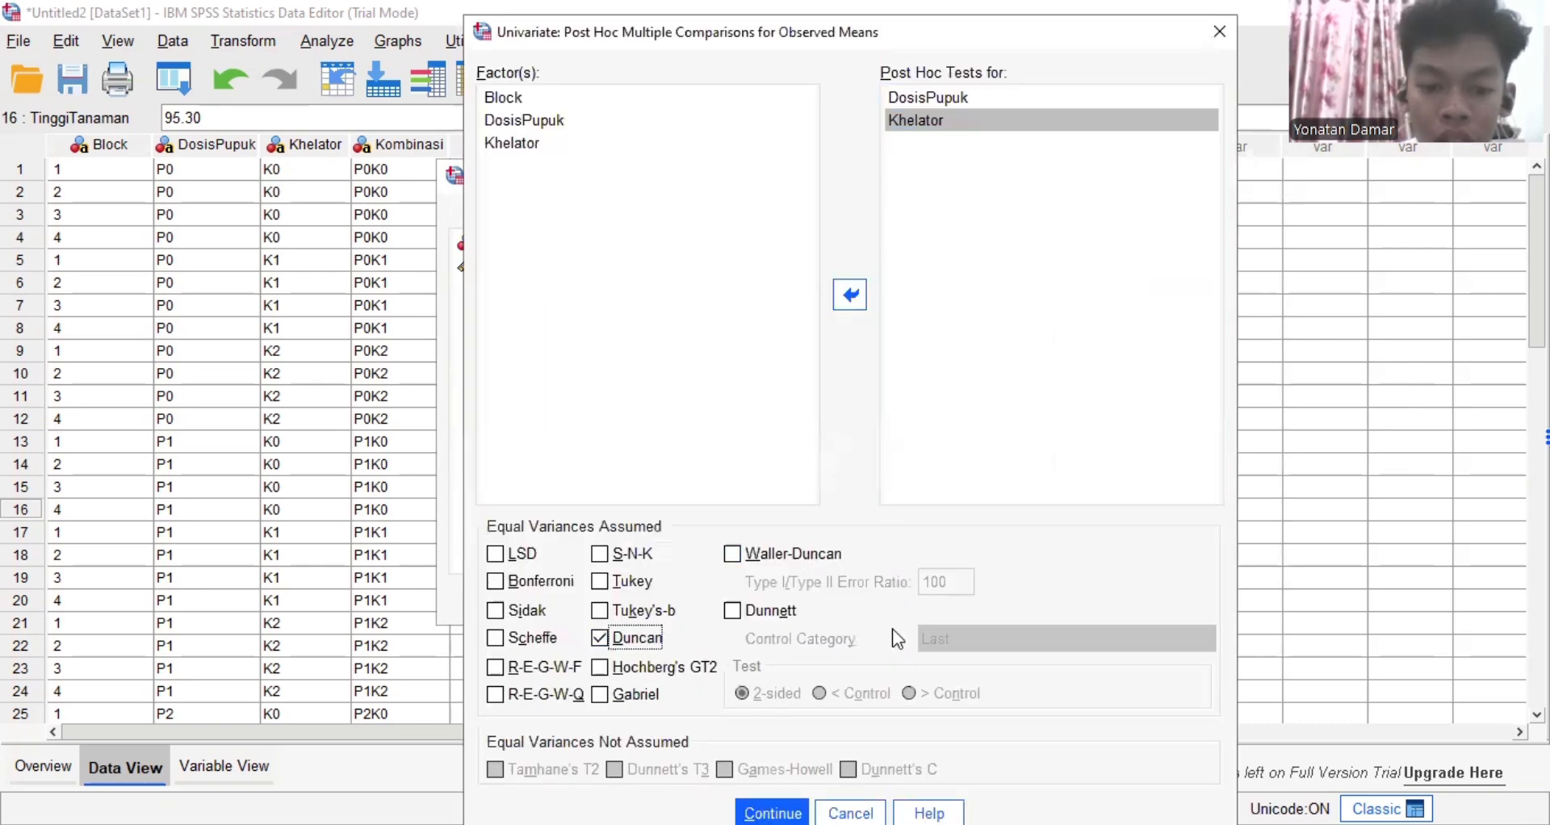
left_click(774, 813)
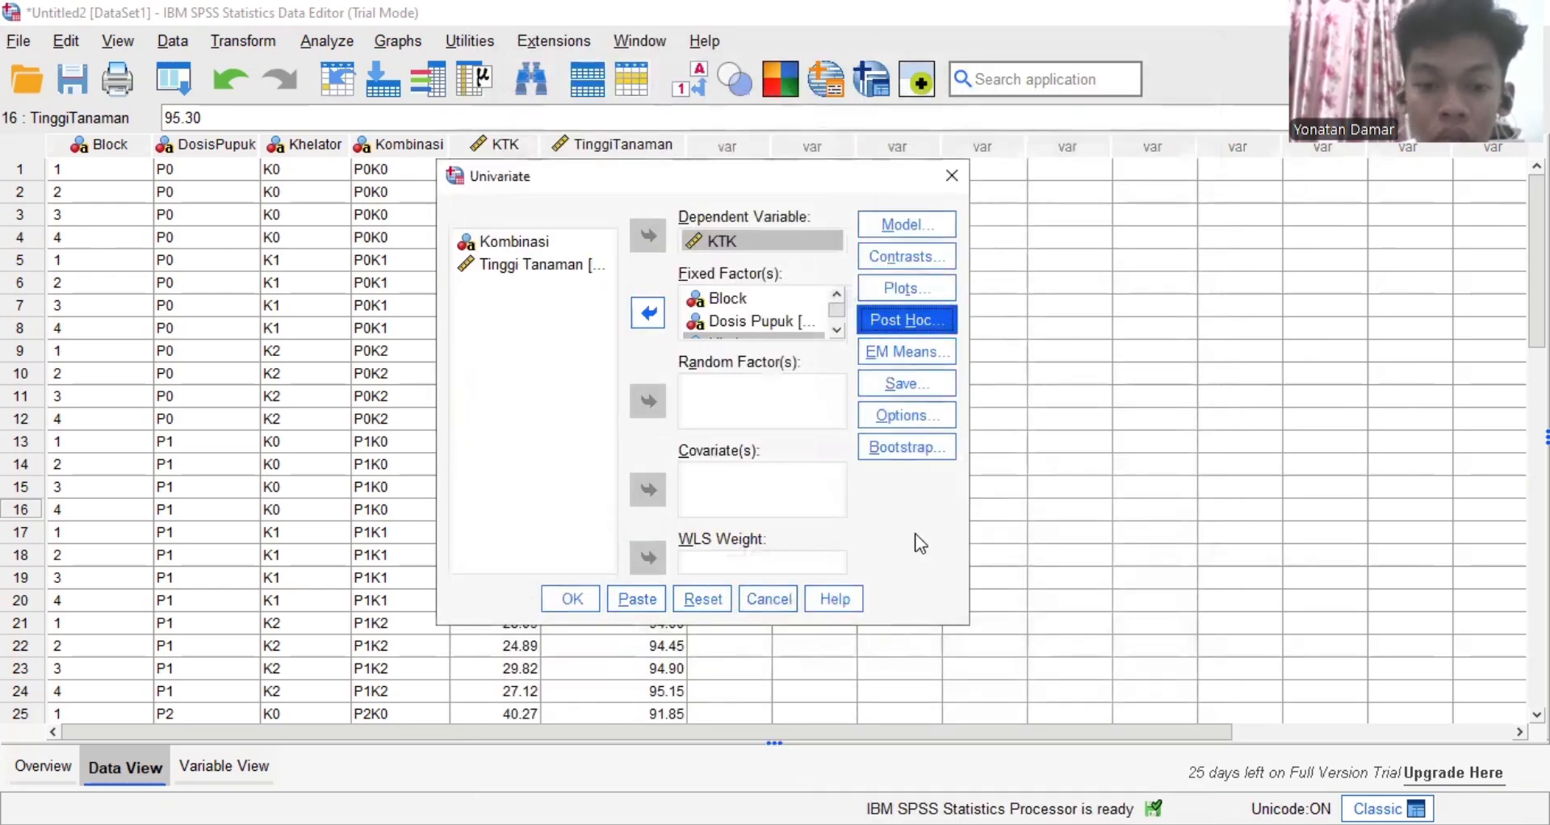
left_click(571, 602)
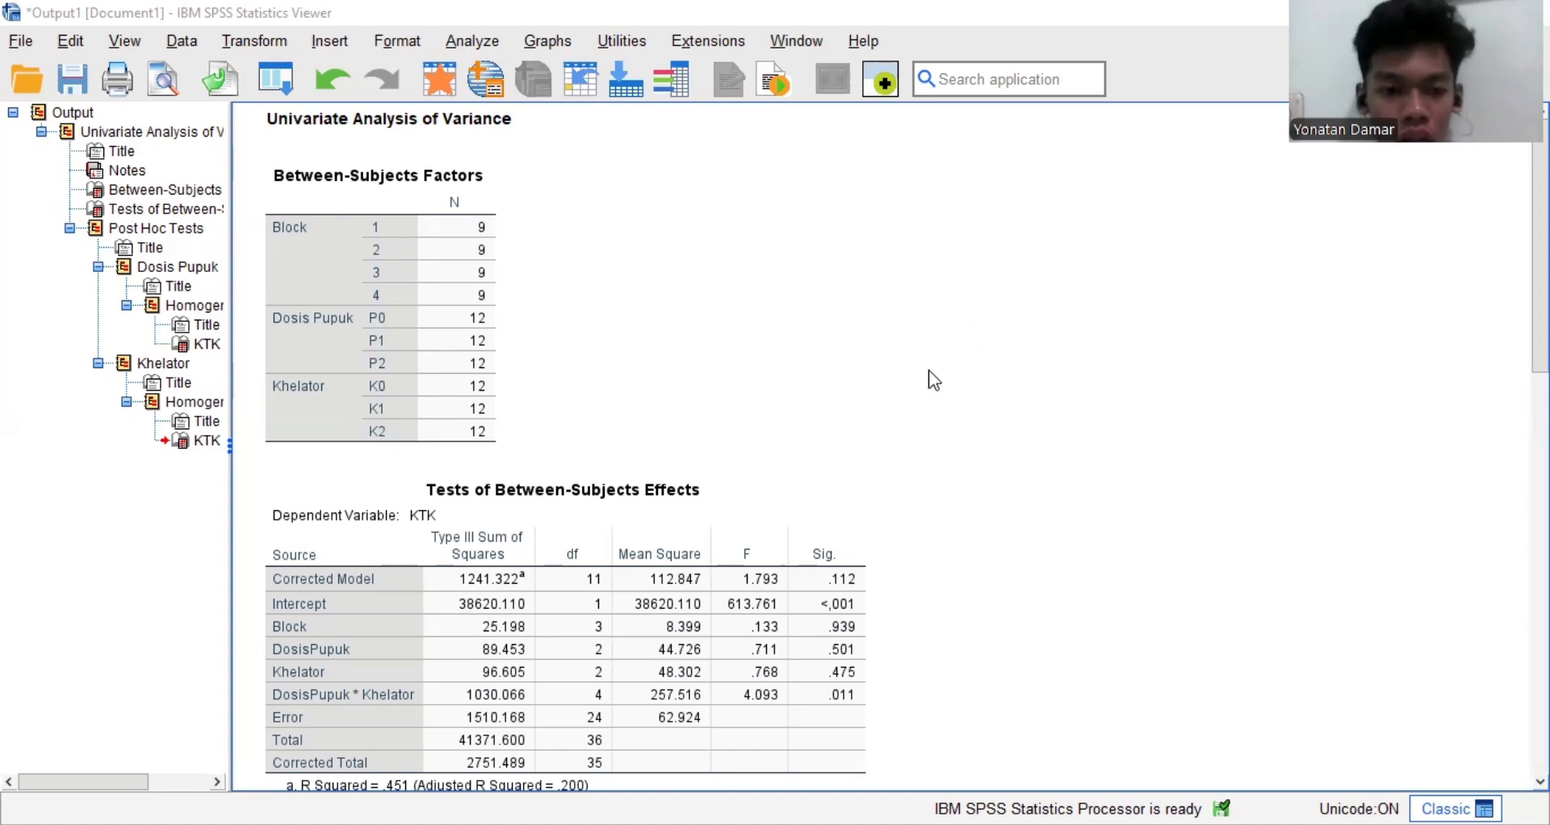
Examine the Tests of Between-Subjects Effects table and the Duncan homogeneous subsets of KTK for Dosis Pupuk
left_click(754, 504)
scroll(752, 507, "down", 3)
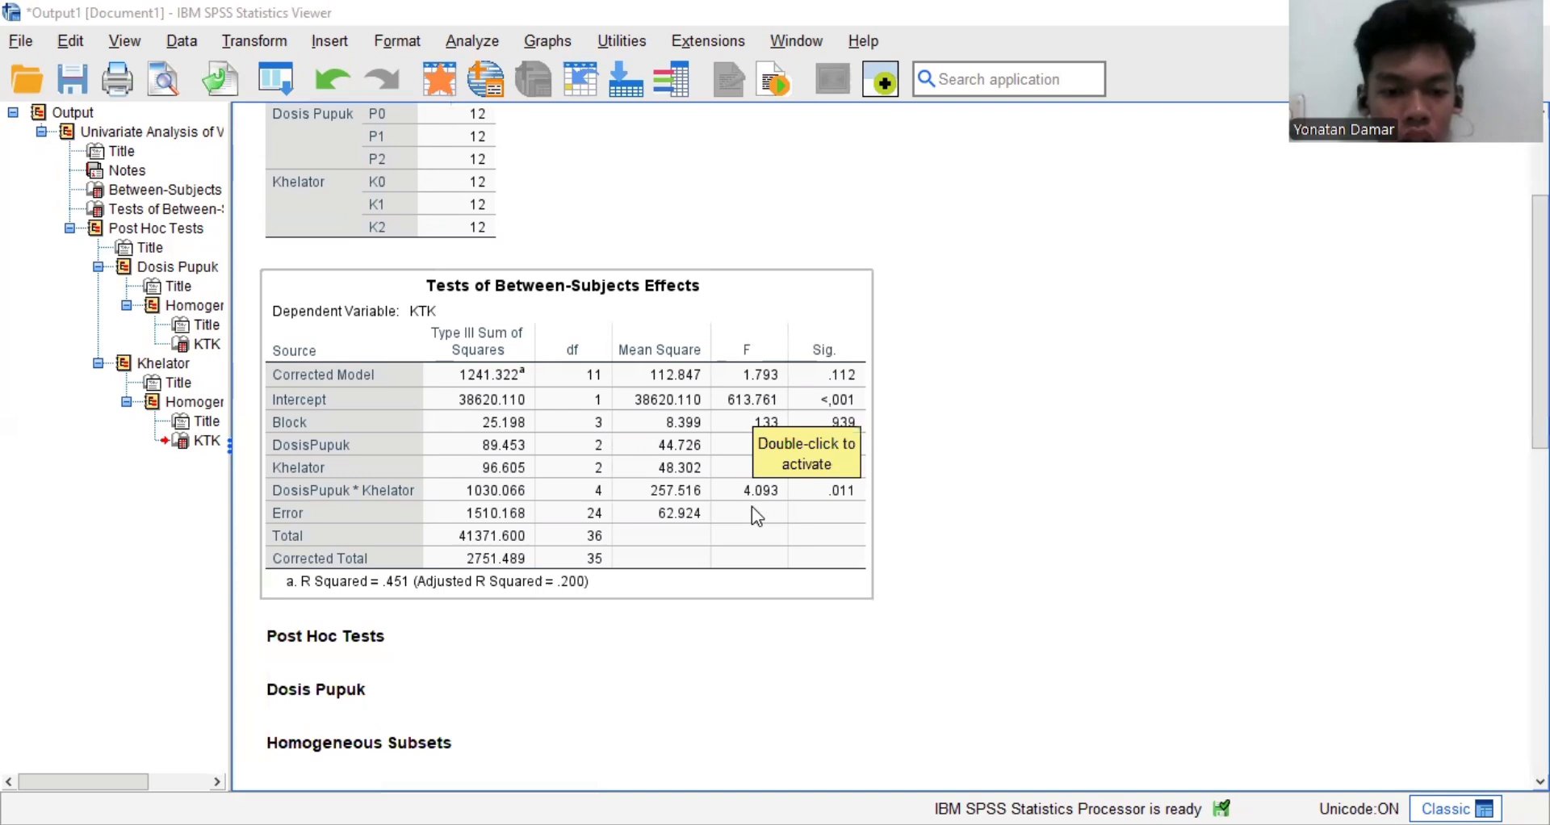
left_click(344, 310)
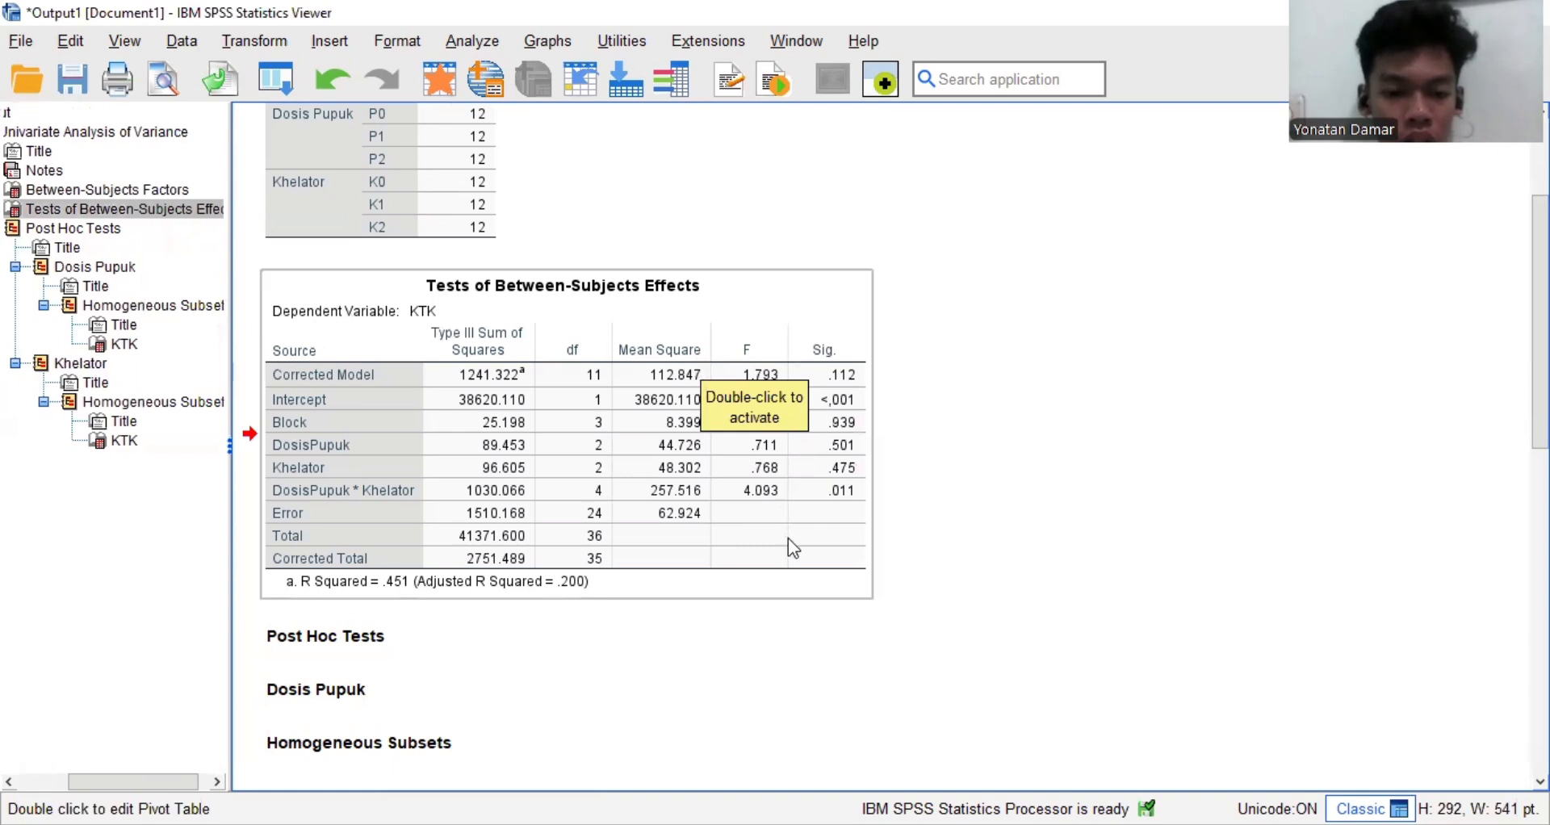
left_click(287, 433)
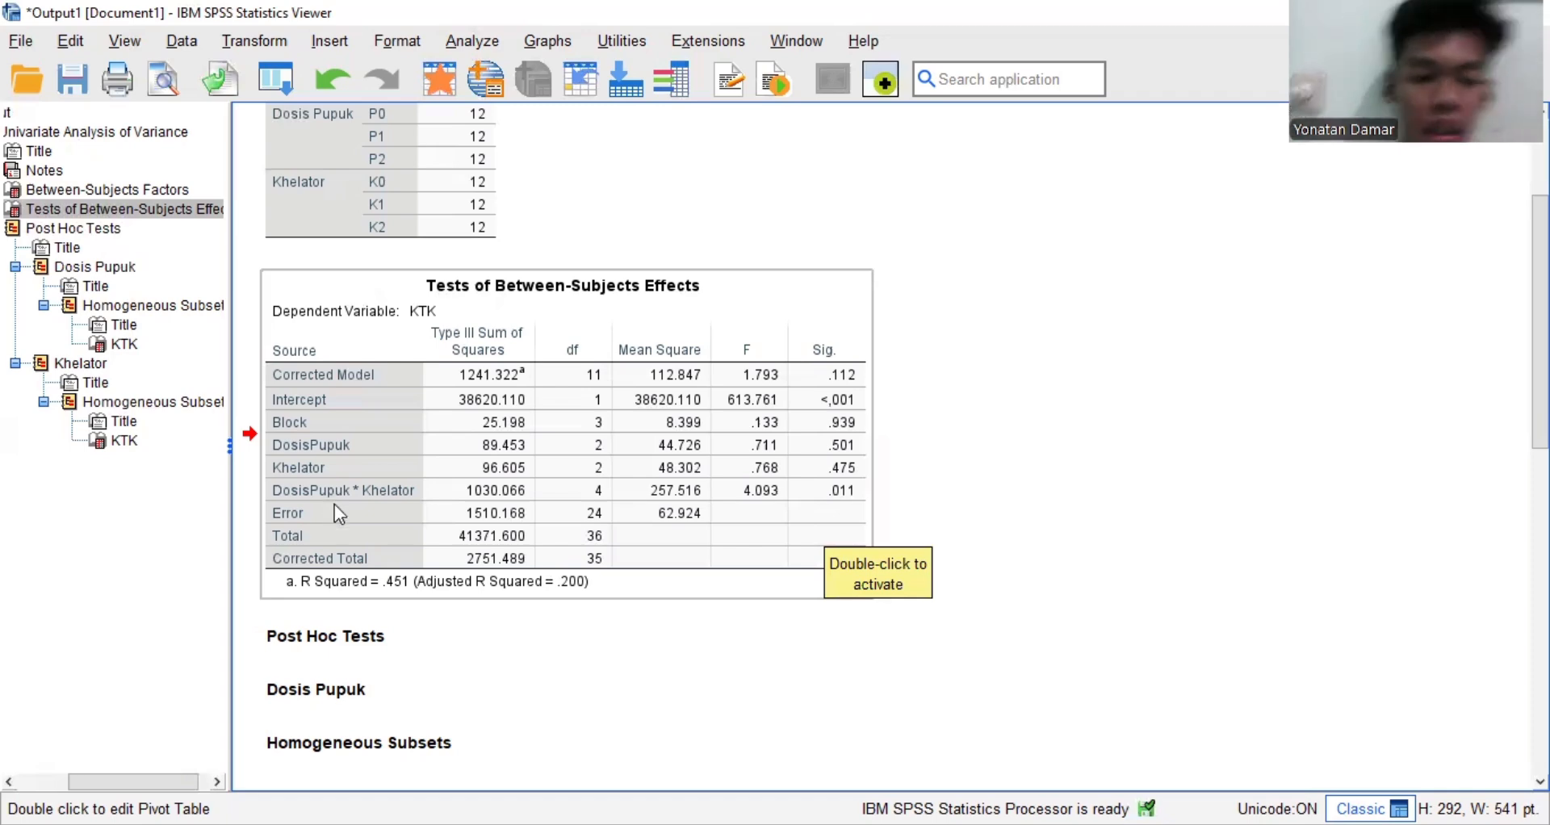
scroll(333, 509, "down", 5)
scroll(766, 624, "down", 8)
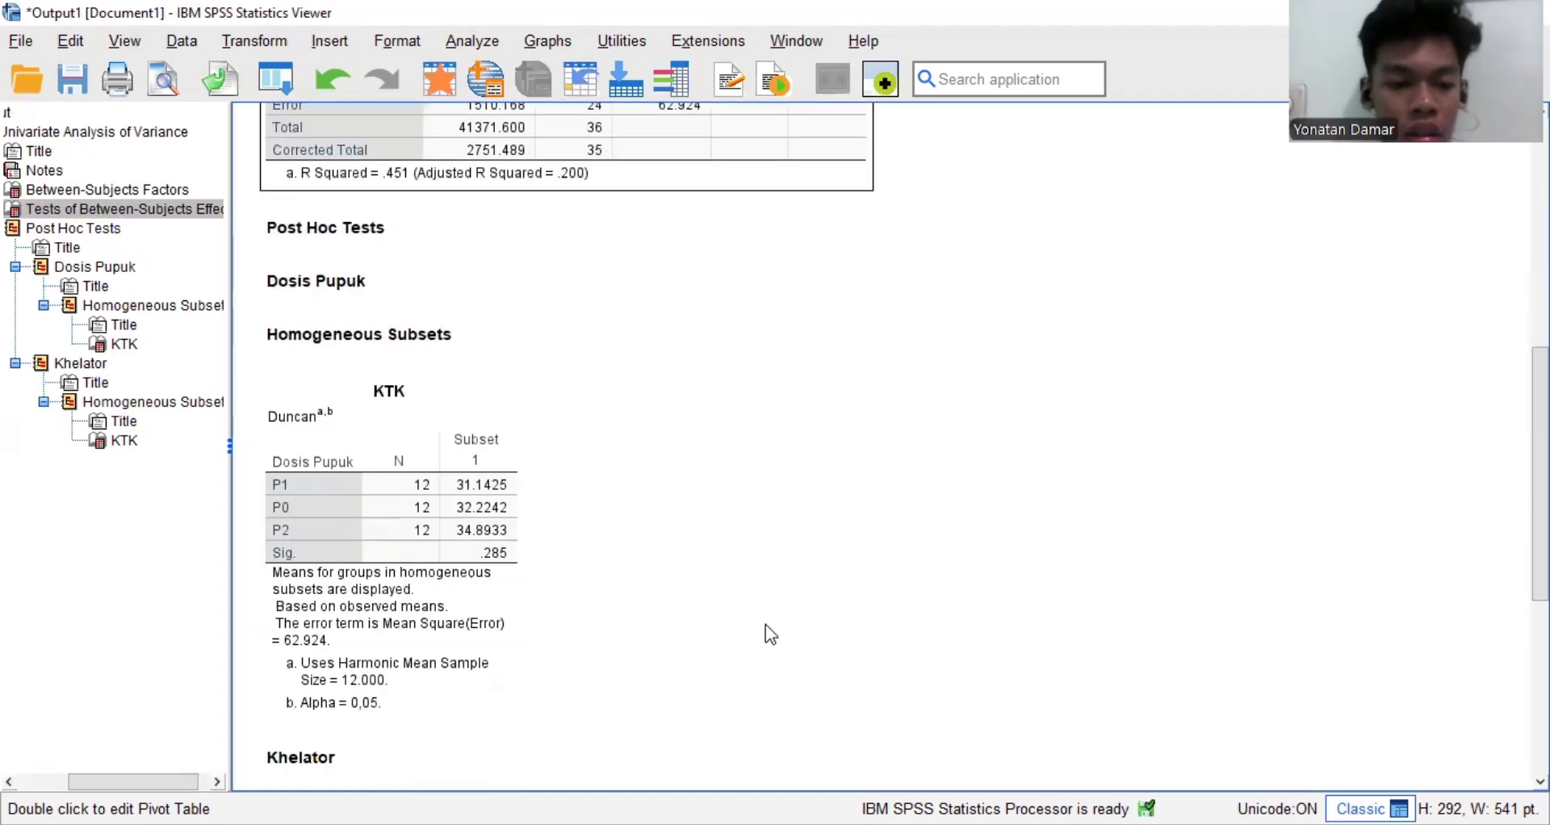
left_click(469, 595)
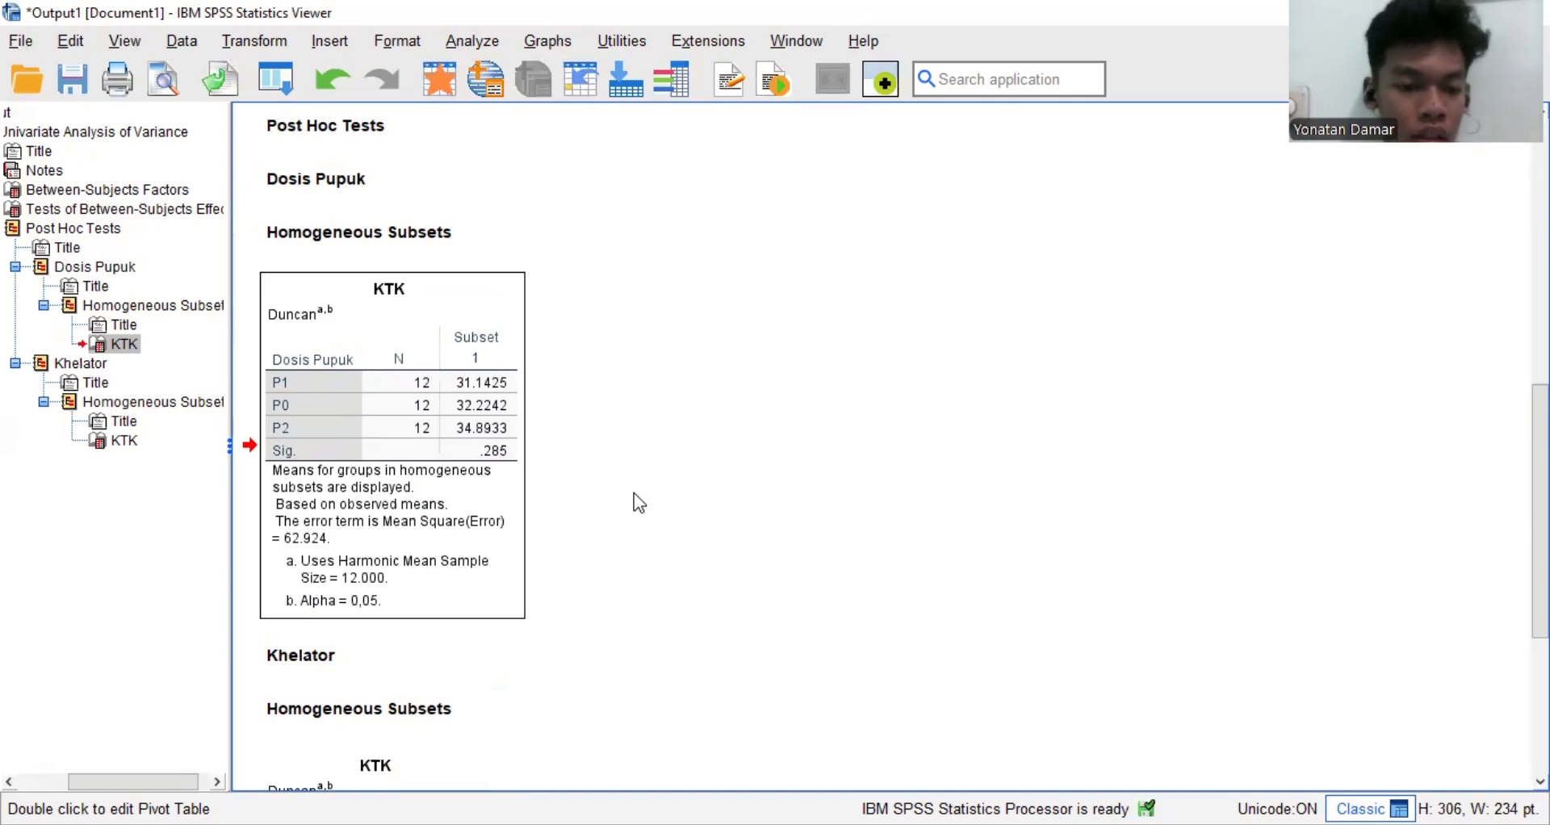
Set up a univariate analysis of KTK with Kombinasi as the fixed factor and as the only built model term
scroll(616, 526, "down", 5)
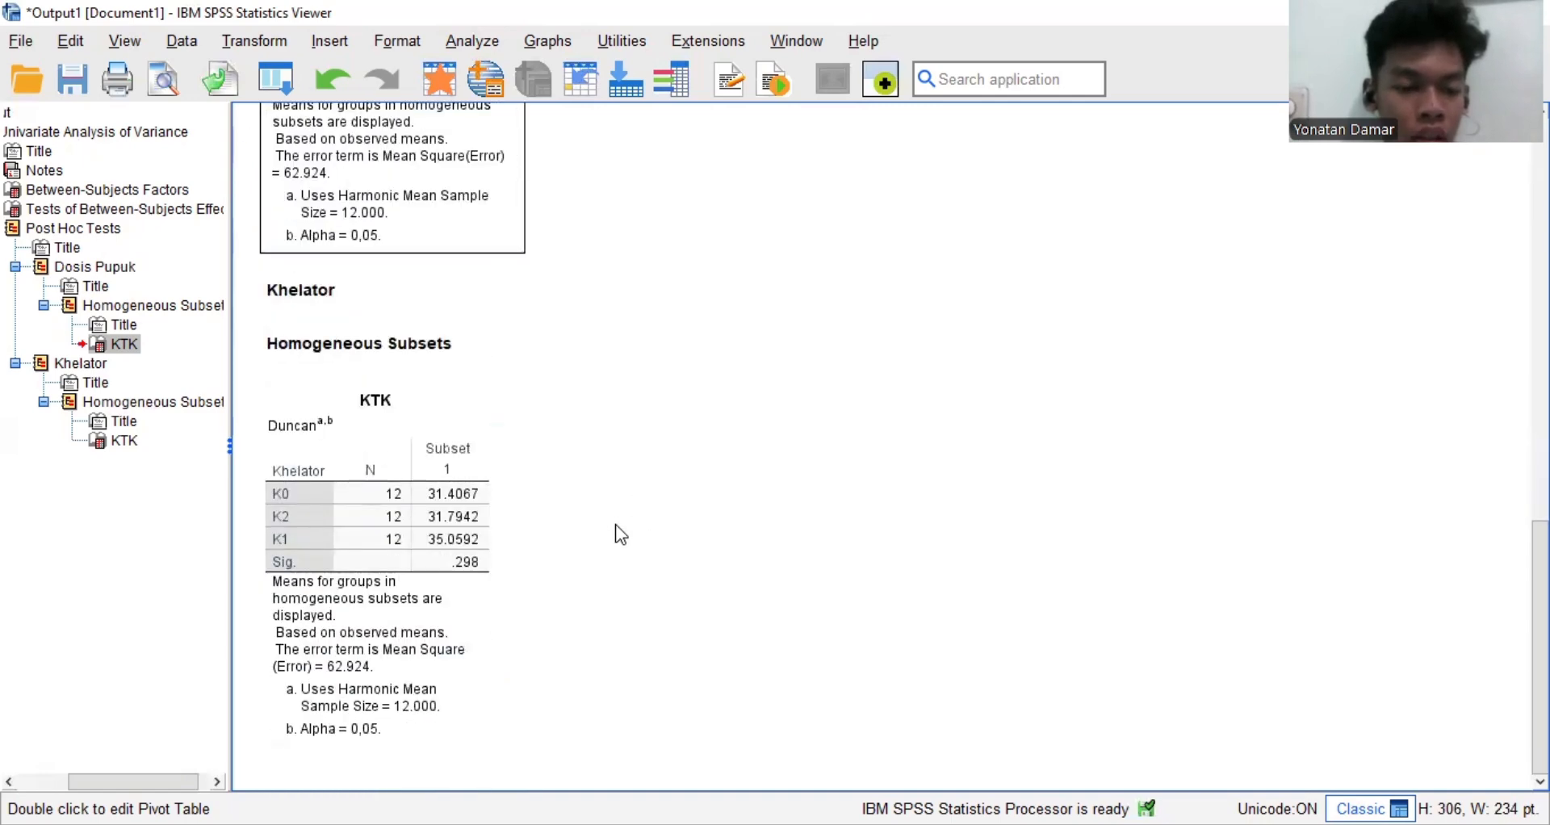
left_click(460, 407)
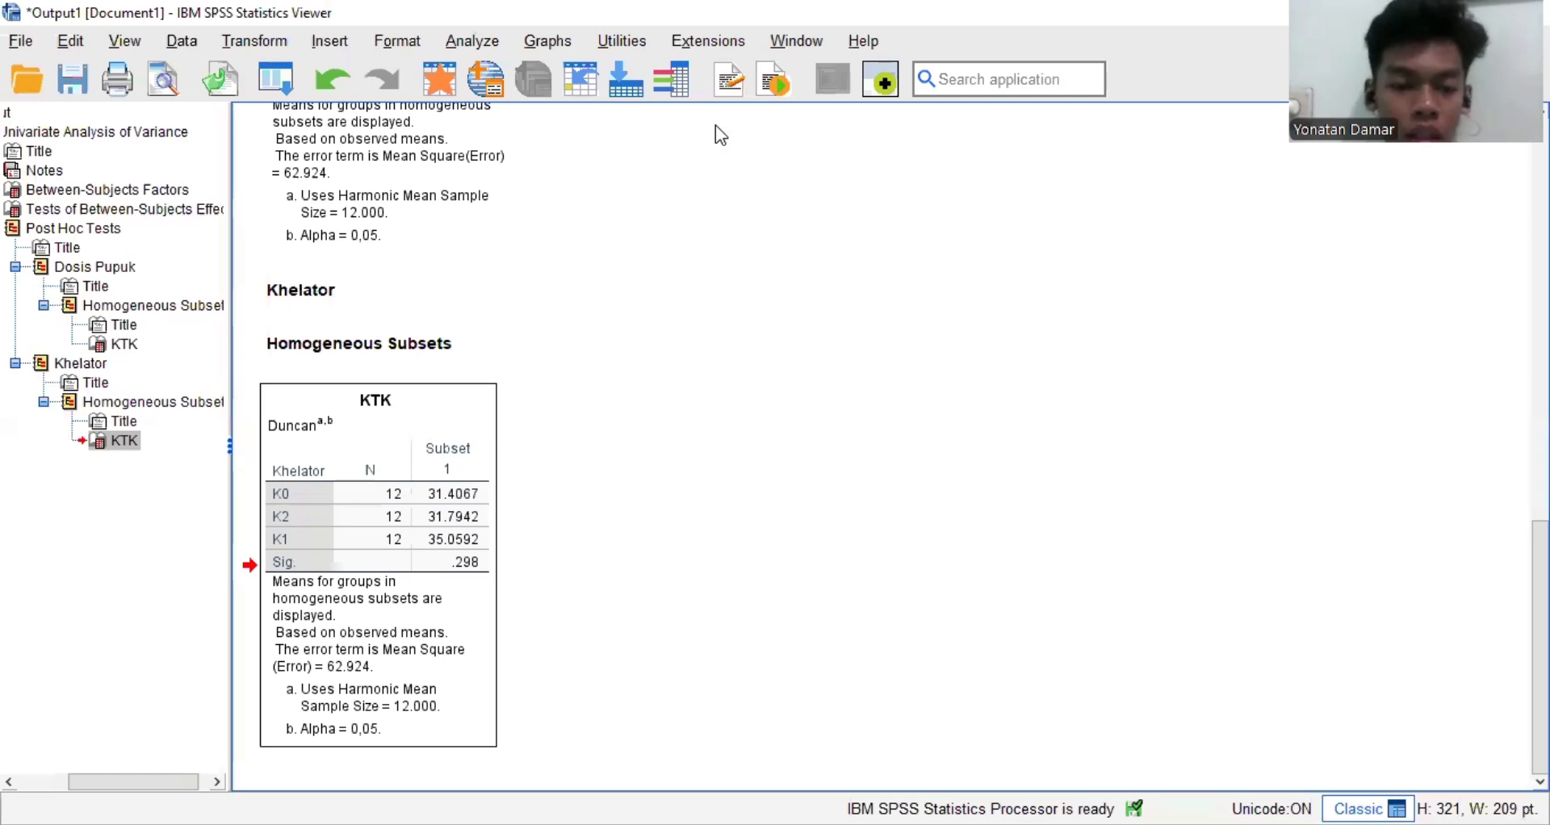
key("alt+a")
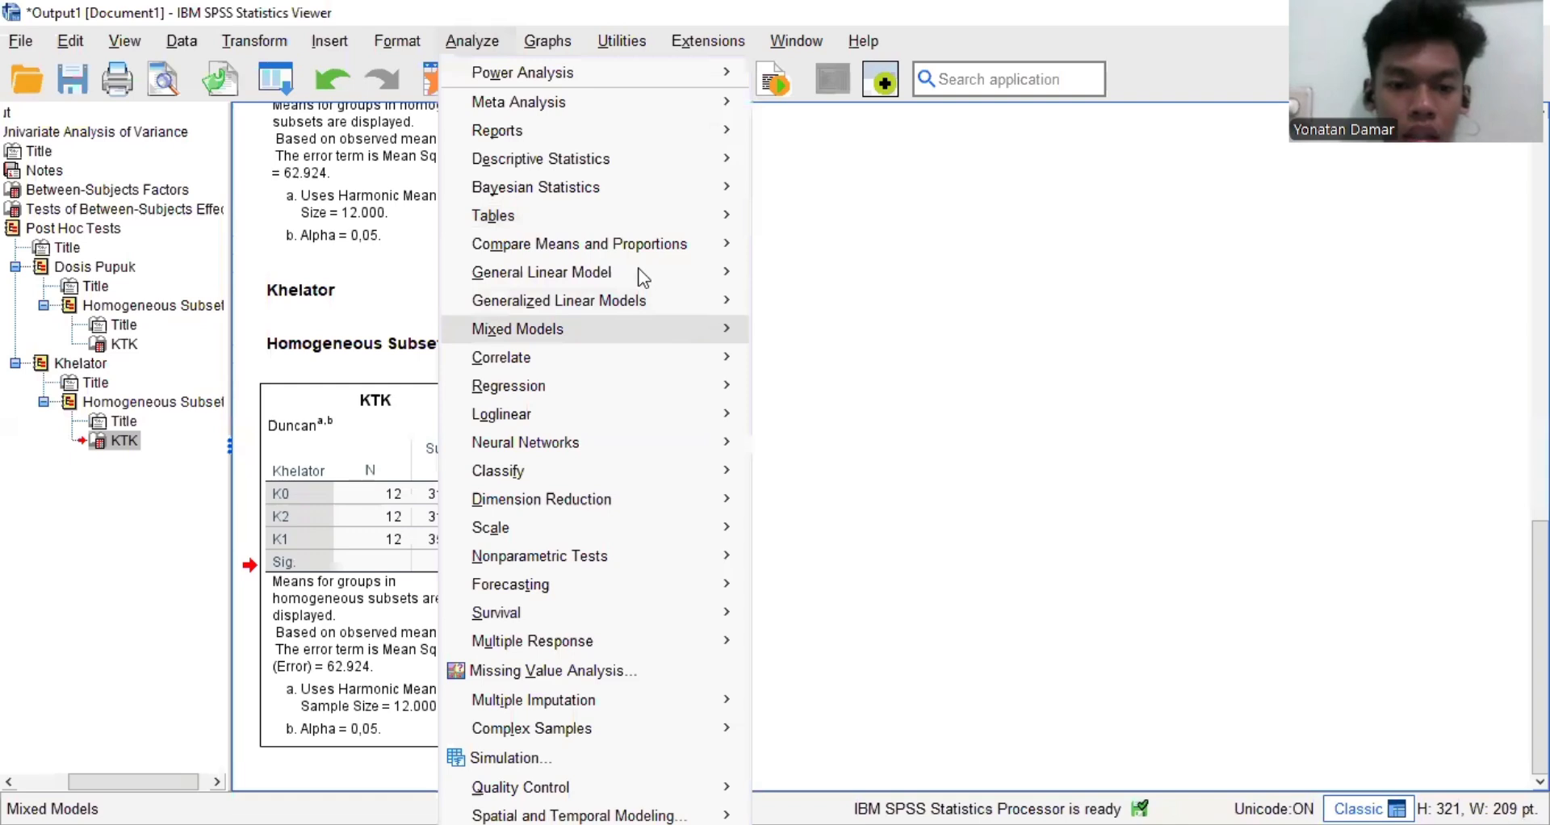
mouse_move(643, 279)
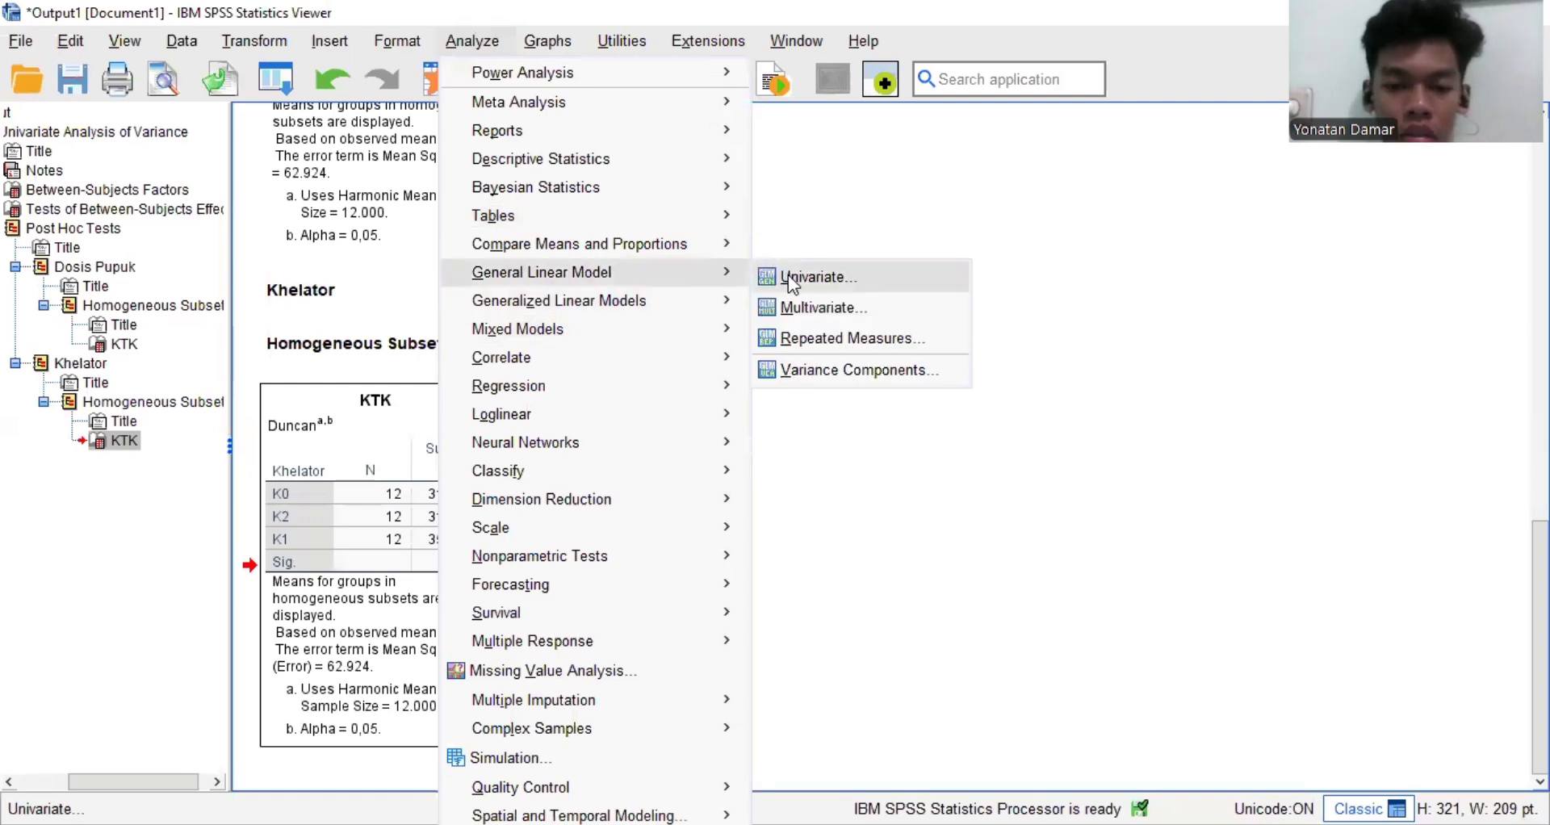
left_click(788, 275)
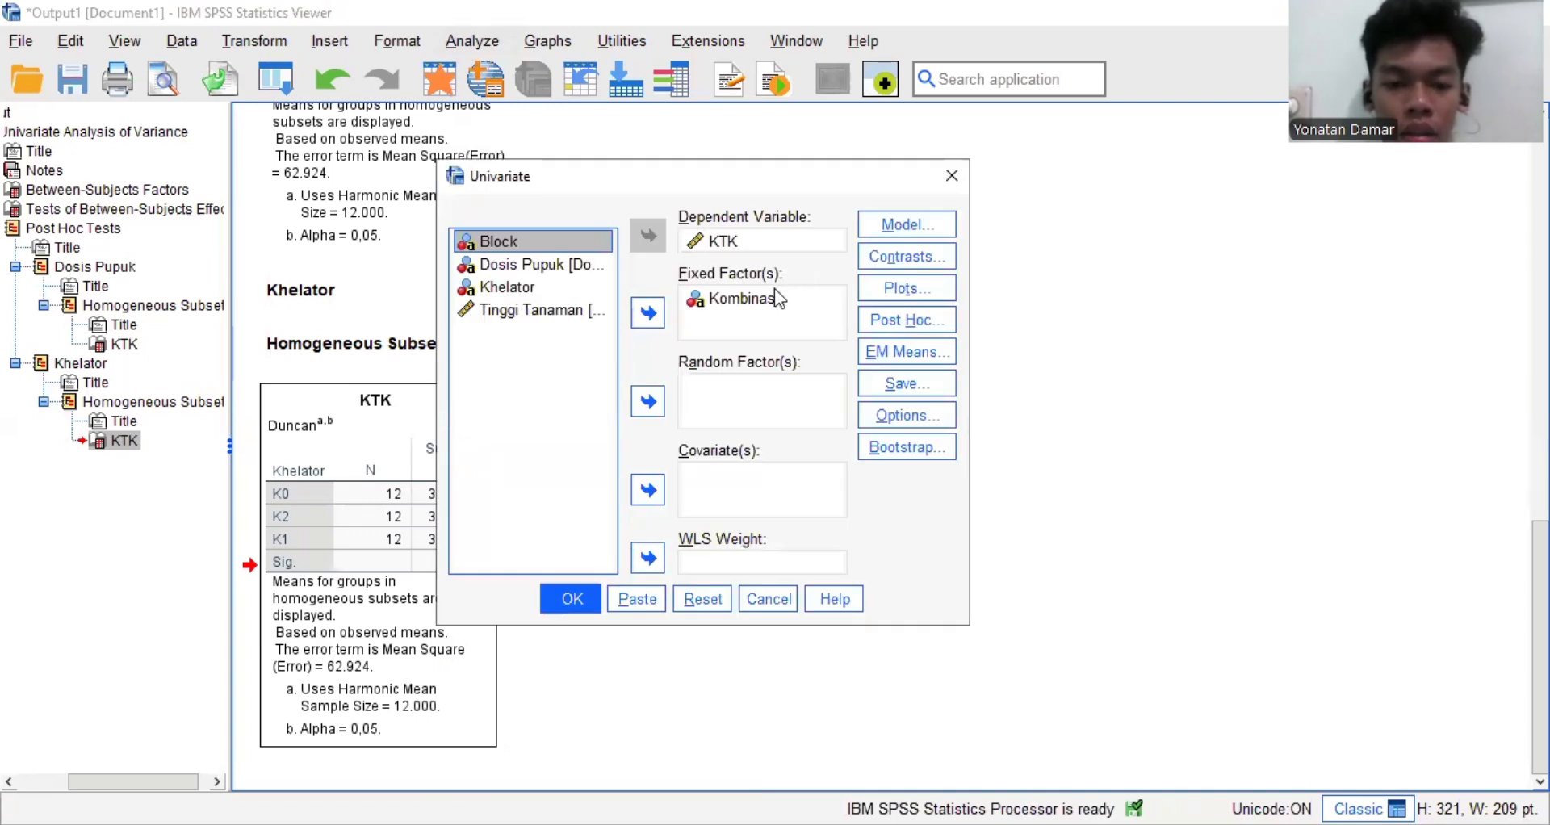
left_click(739, 312)
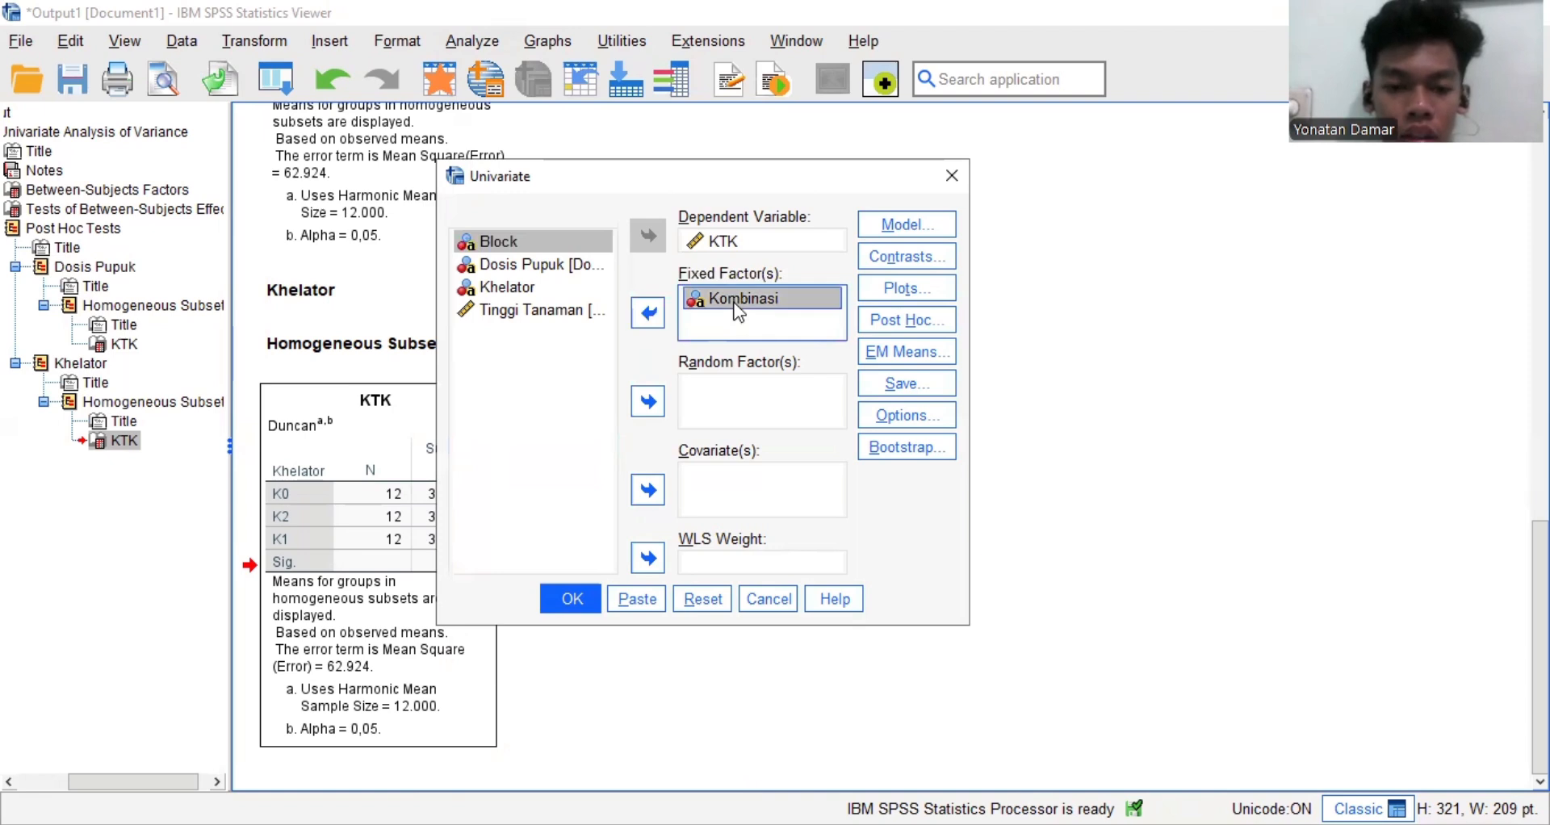
left_click(872, 227)
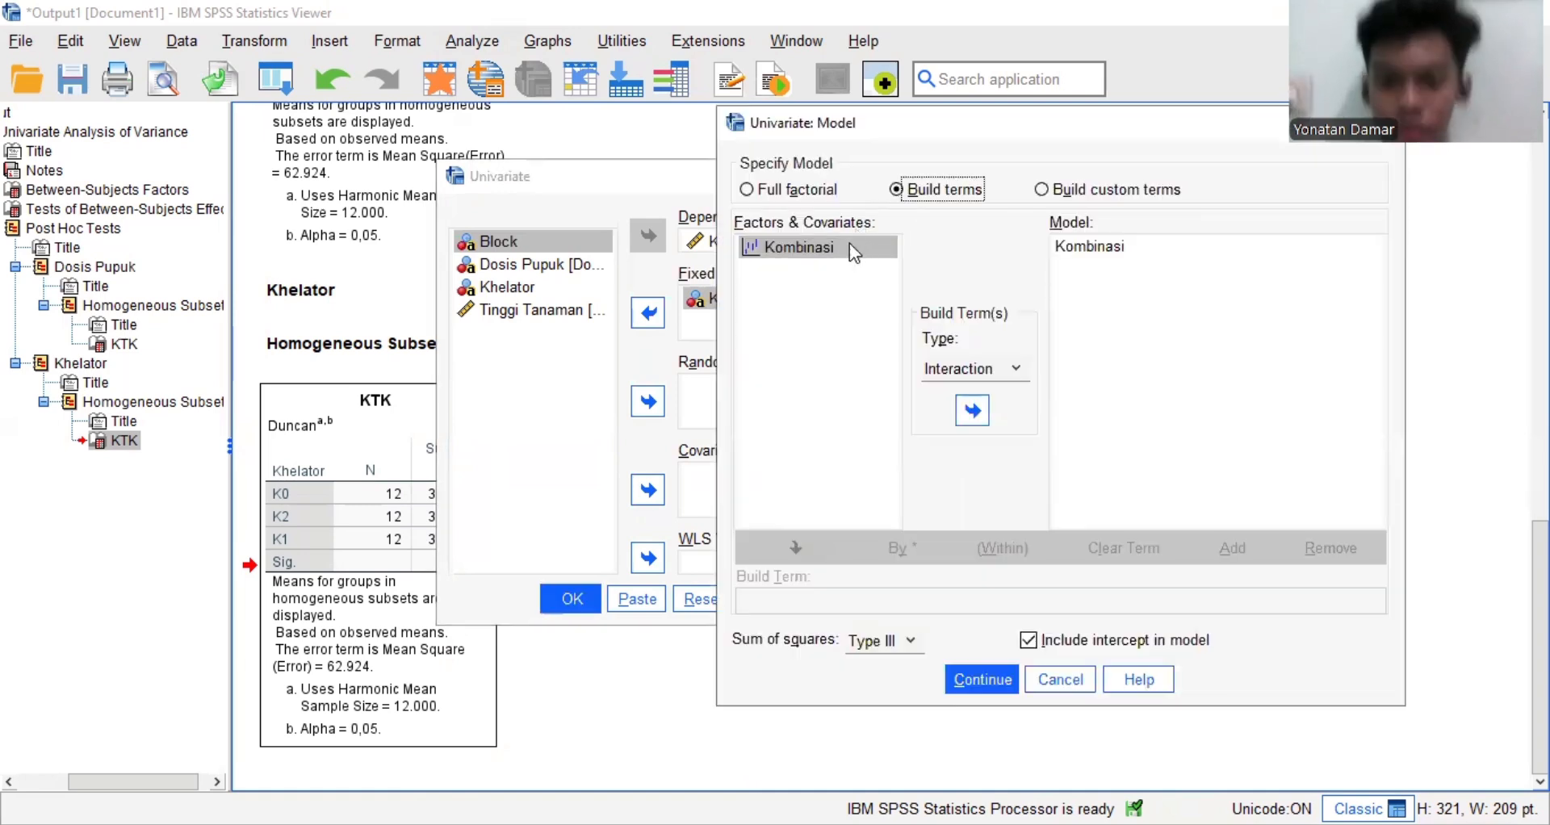
left_click(1092, 248)
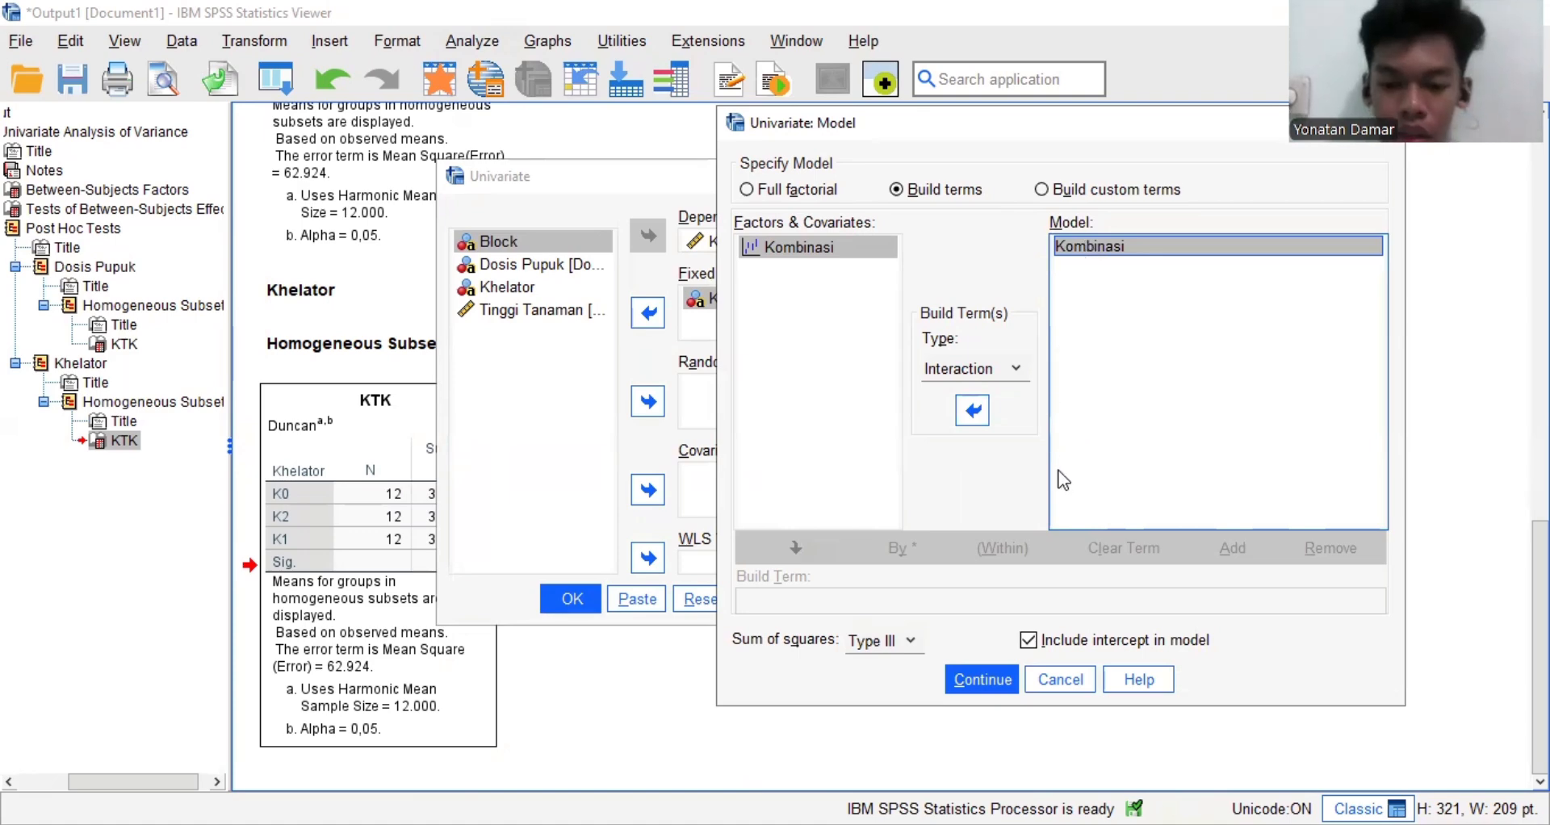
left_click(995, 676)
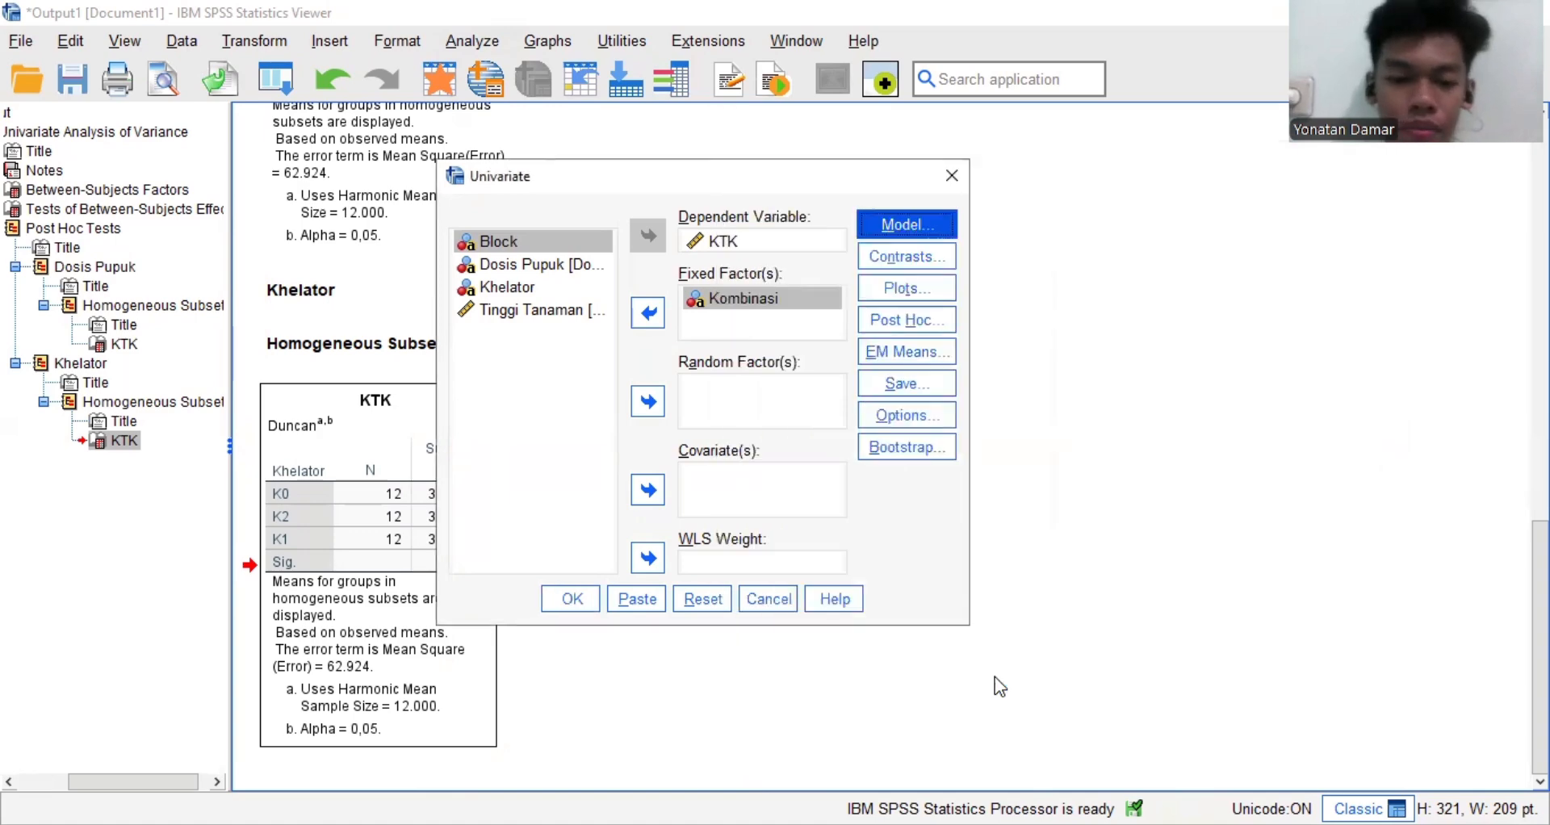
Request the Duncan post hoc test for Kombinasi and run the univariate analysis
left_click(920, 322)
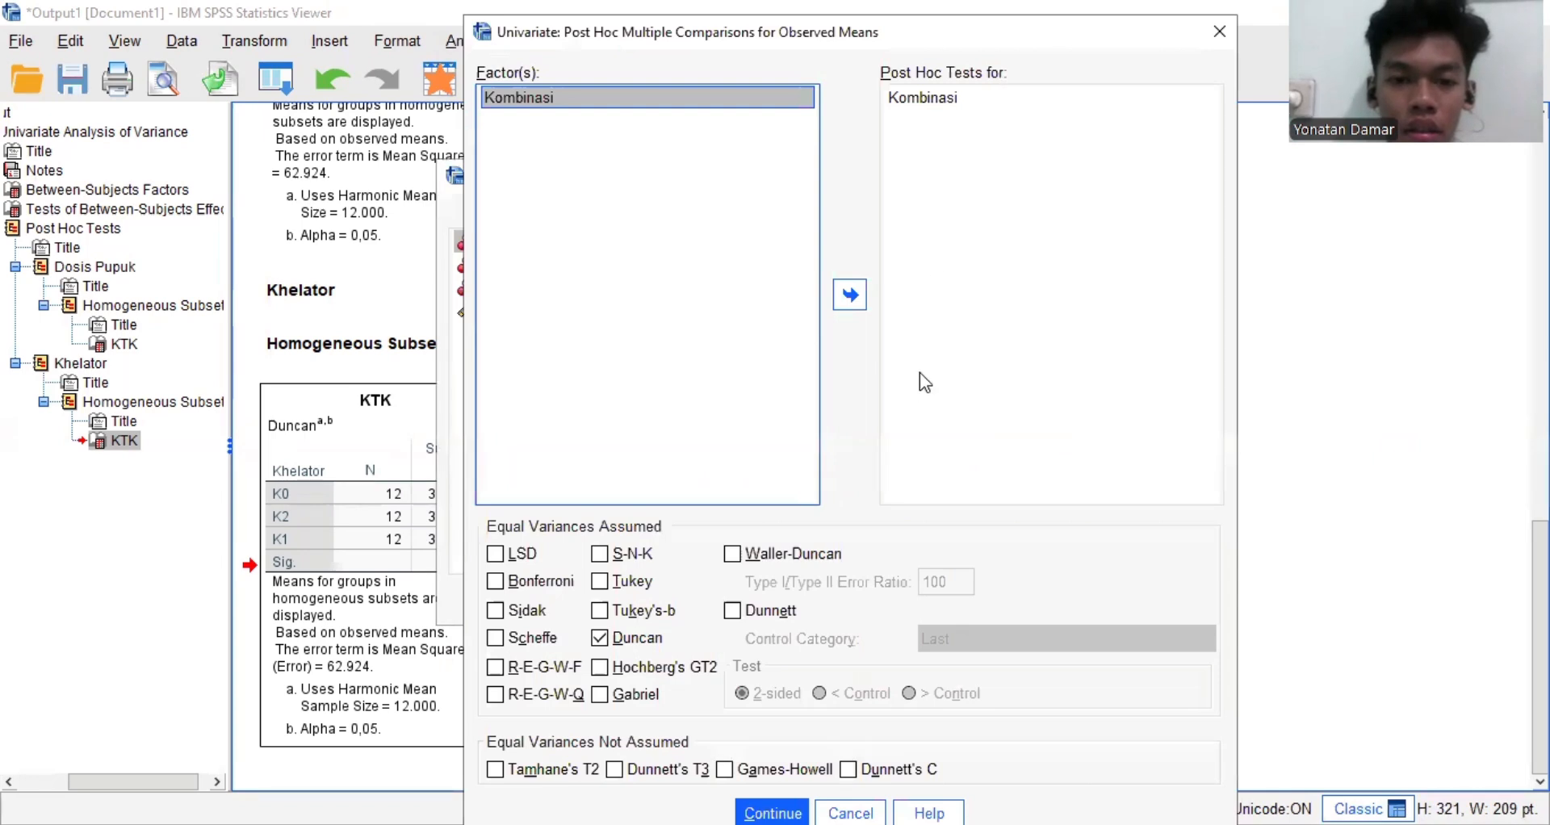
left_click(956, 208)
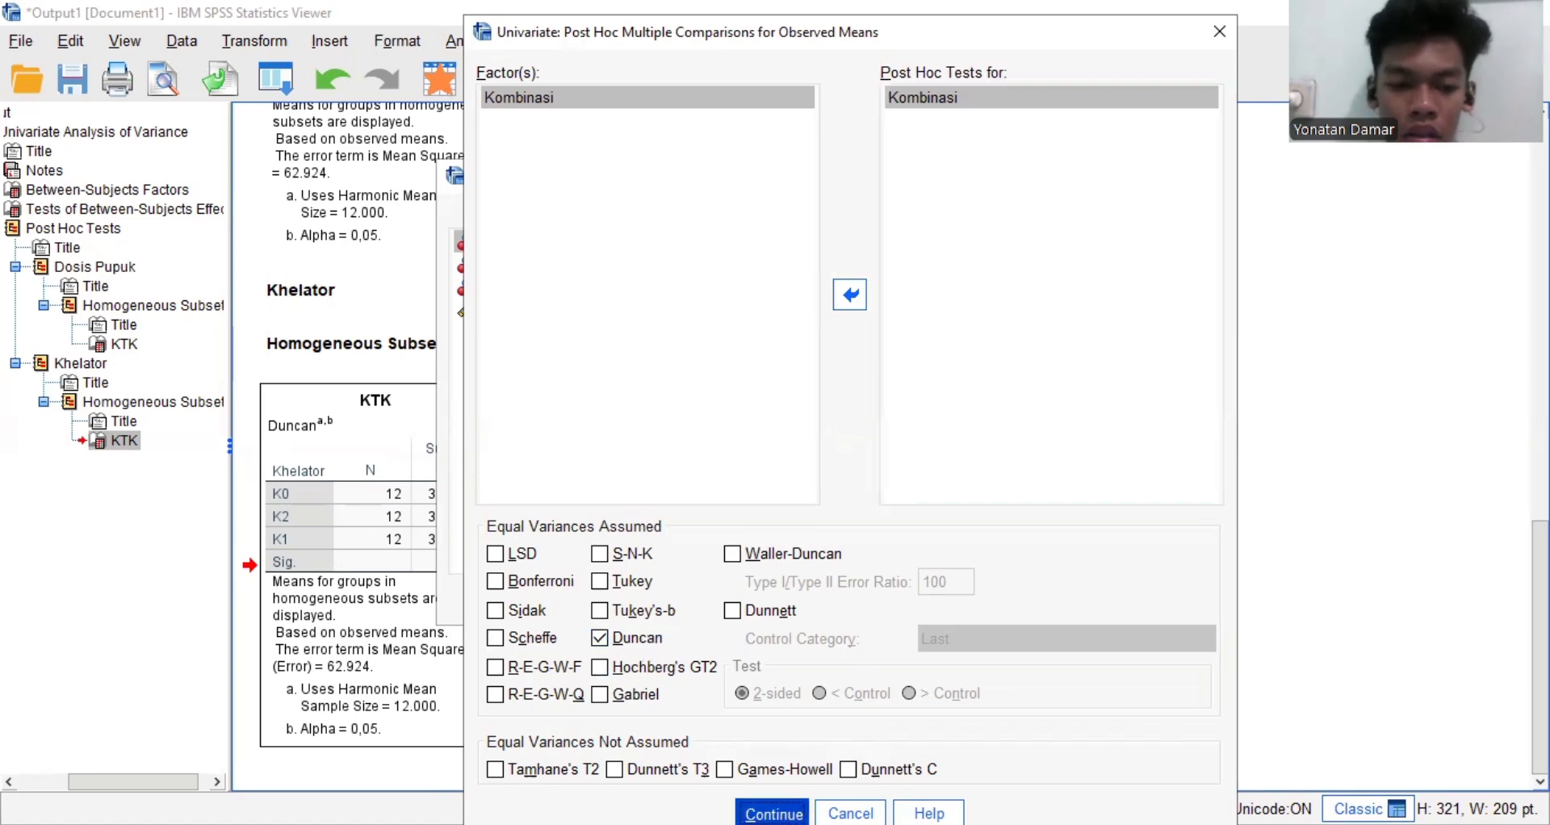
left_click(773, 813)
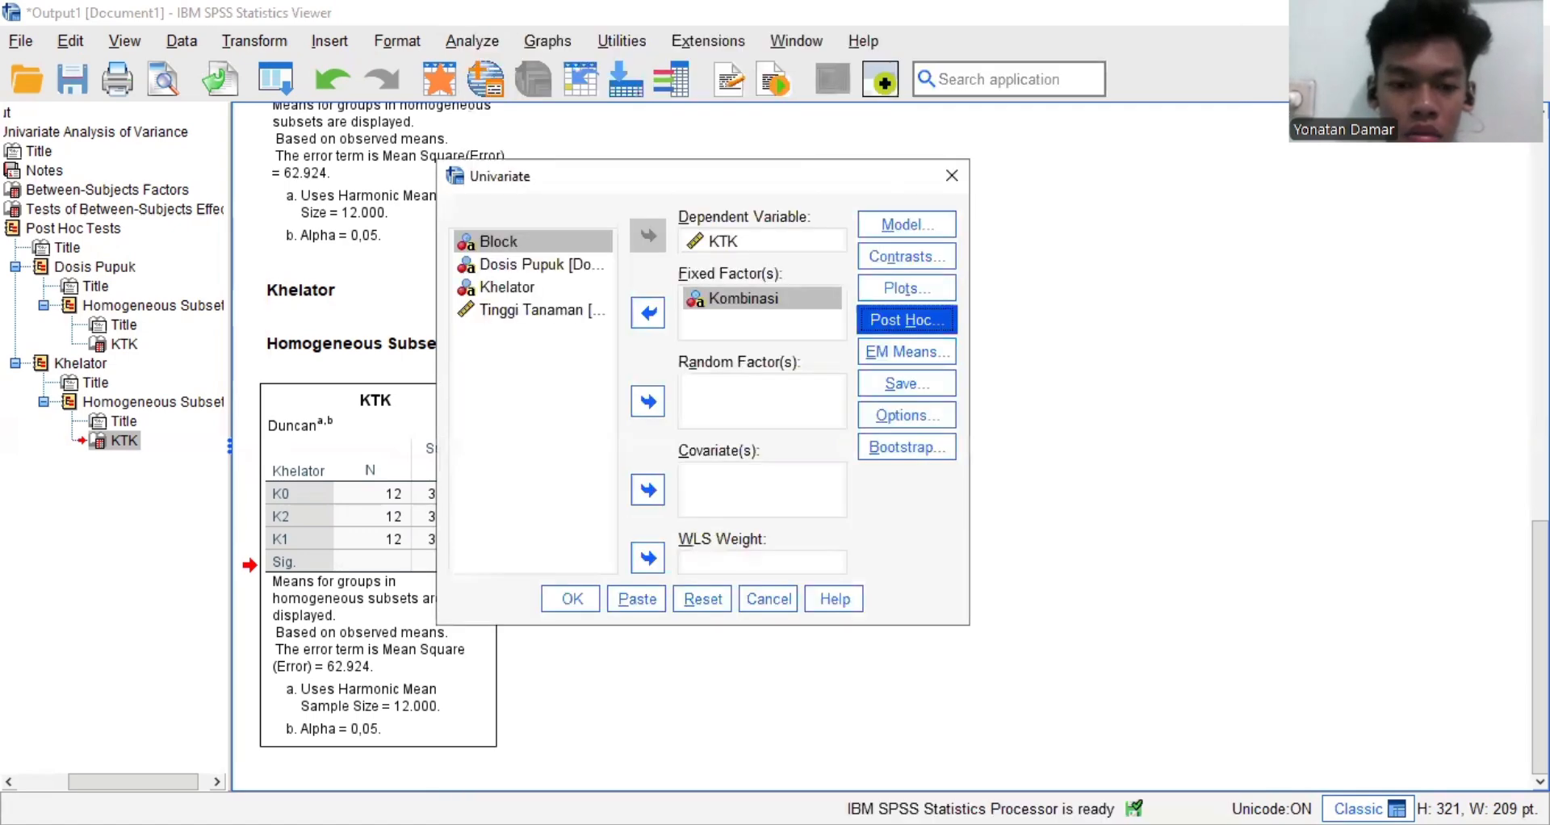
left_click(569, 602)
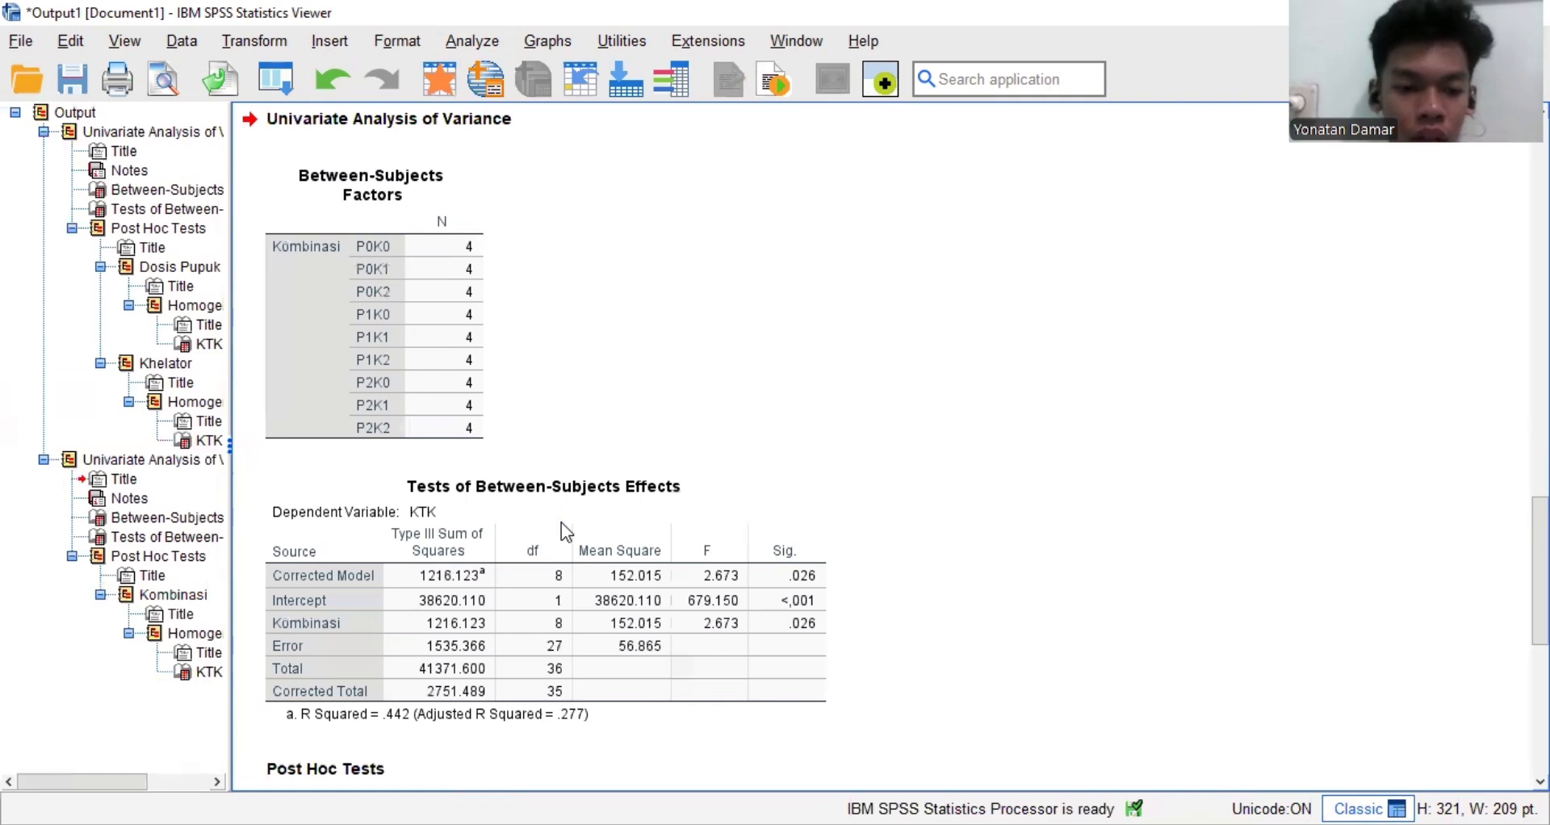
Examine the between-subjects effects table and the Duncan homogeneous subsets of KTK for Kombinasi
left_click(560, 512)
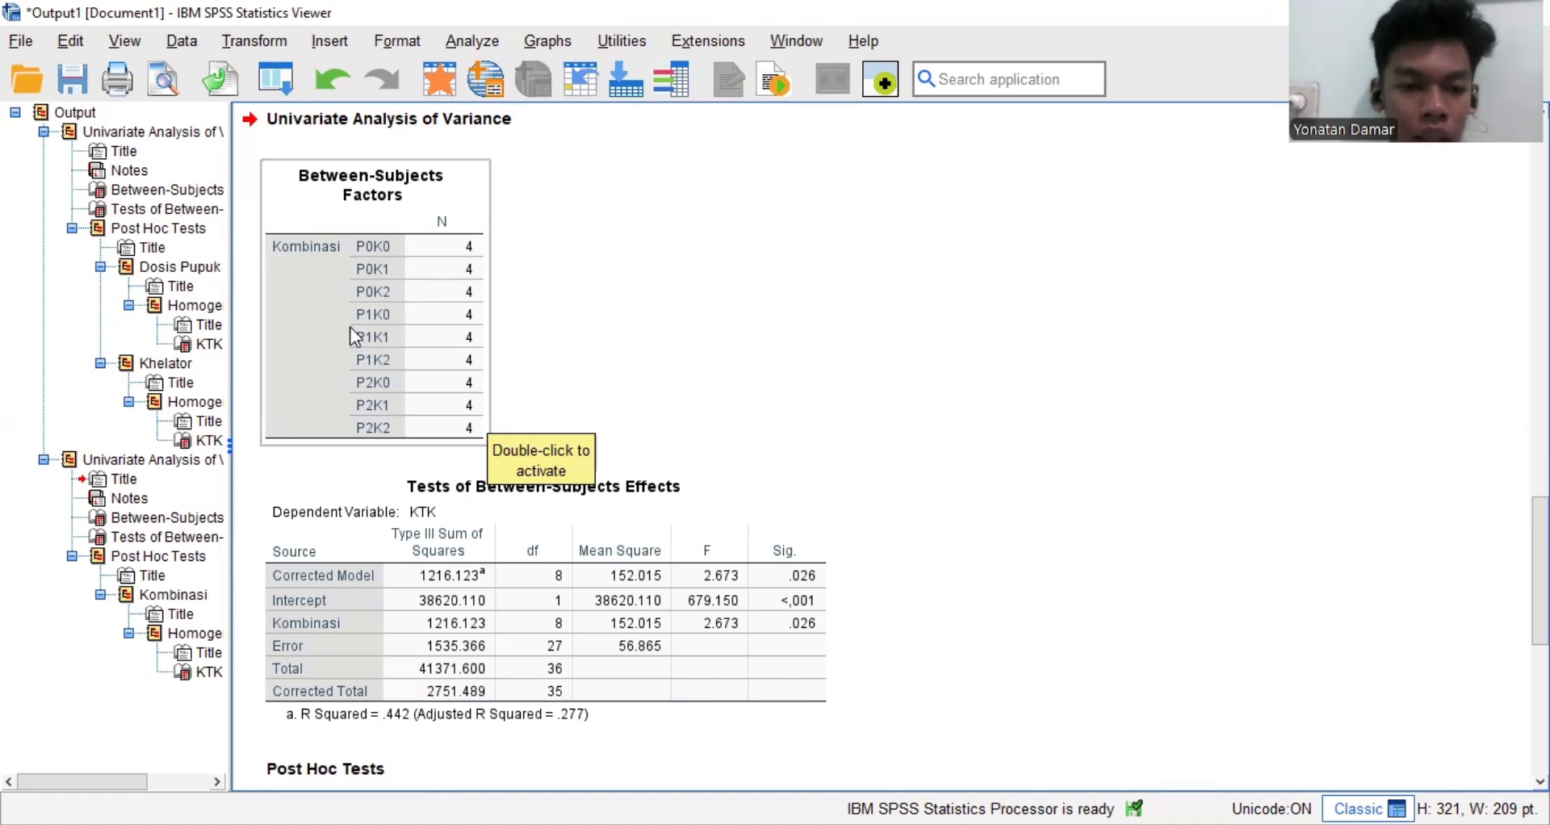
scroll(749, 539, "down", 5)
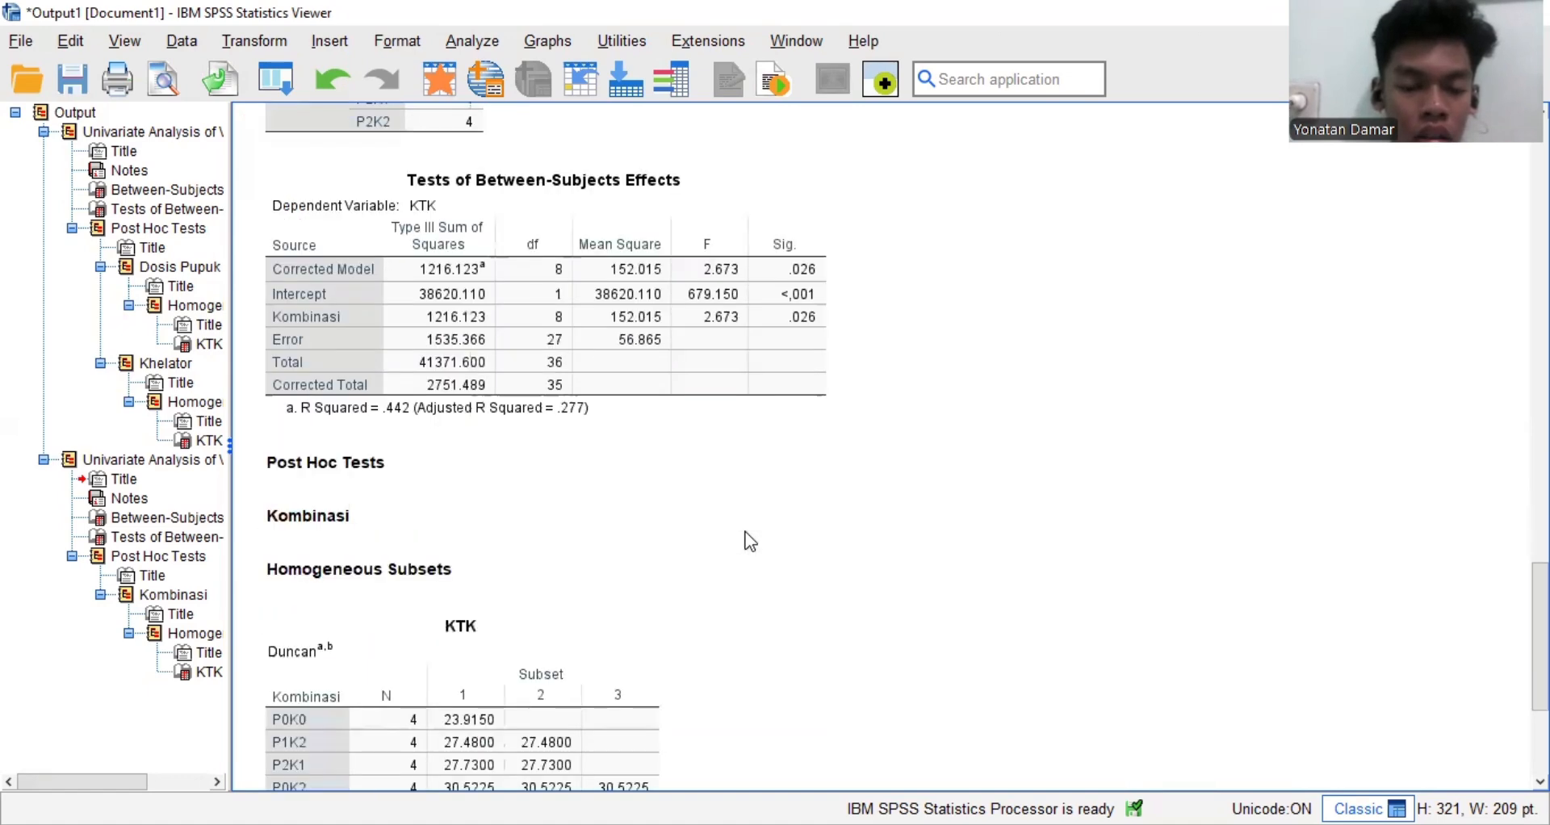
scroll(749, 539, "down", 5)
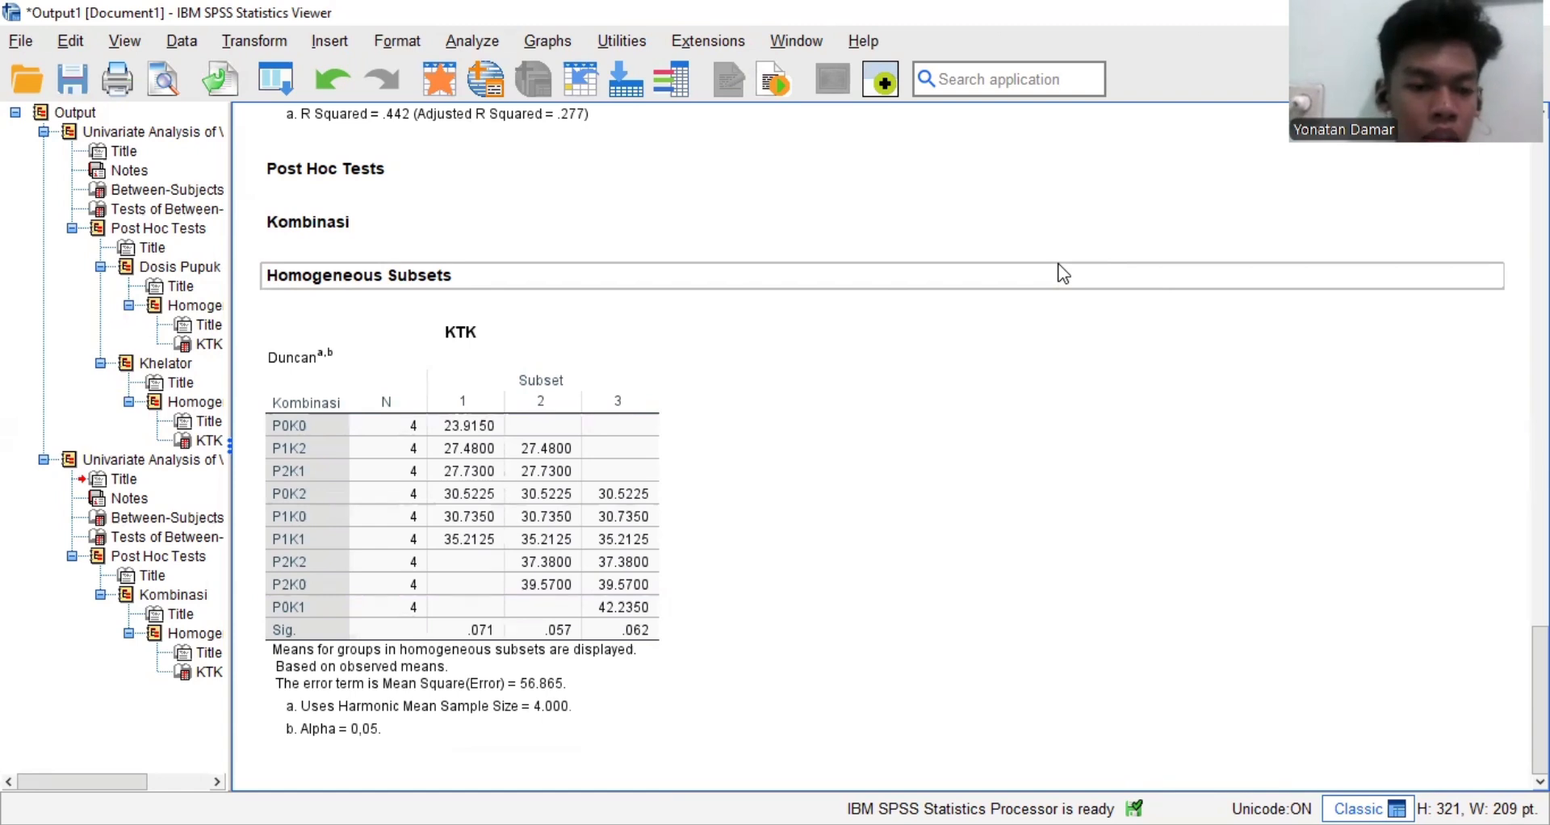
left_click(336, 343)
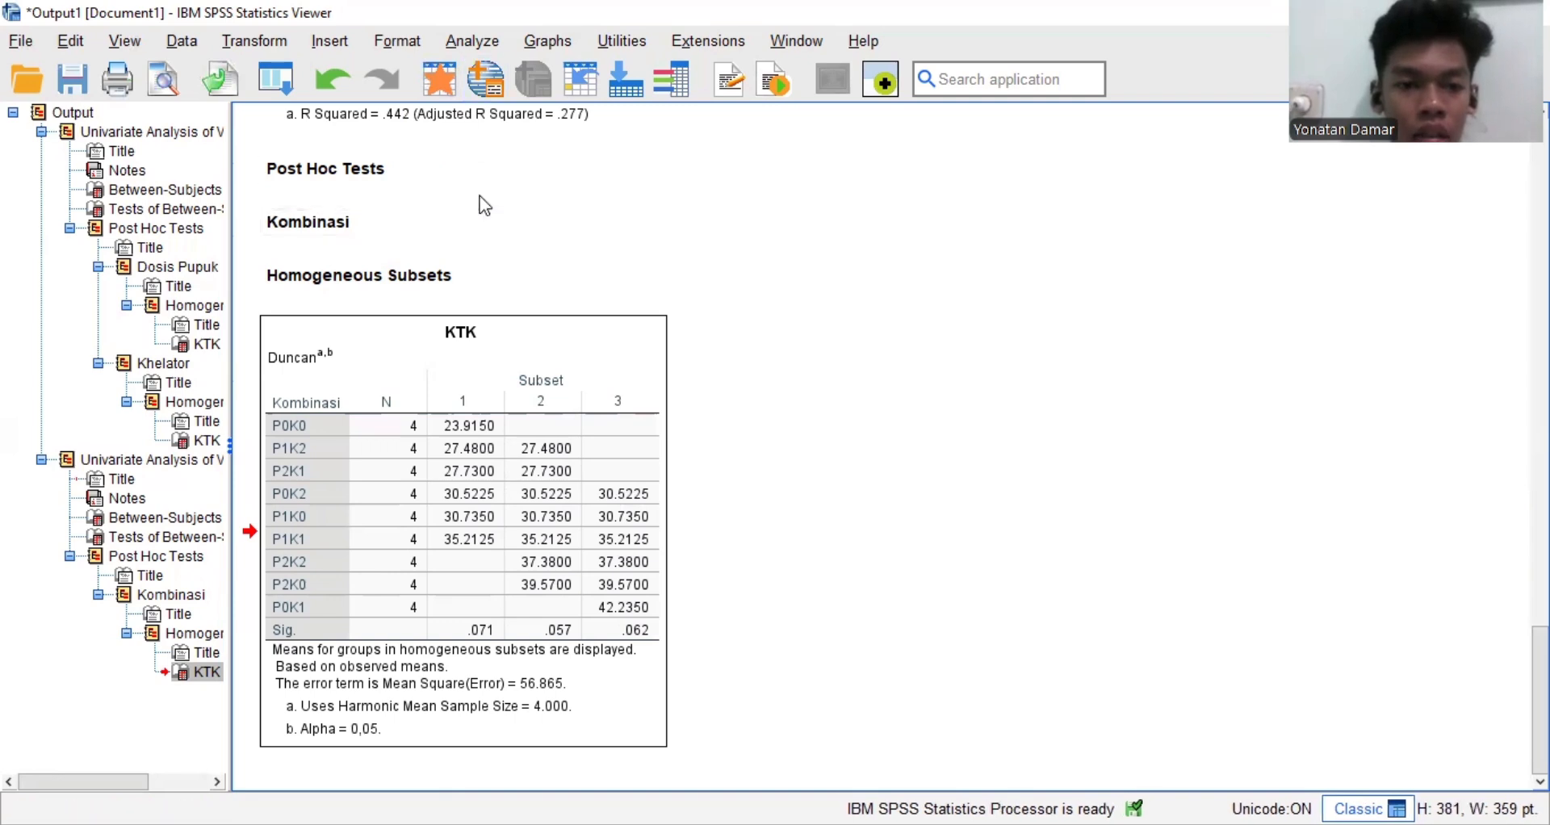
Run a two-tailed bivariate Pearson correlation between KTK and Tinggi Tanaman and review the Correlations table
key("alt+a")
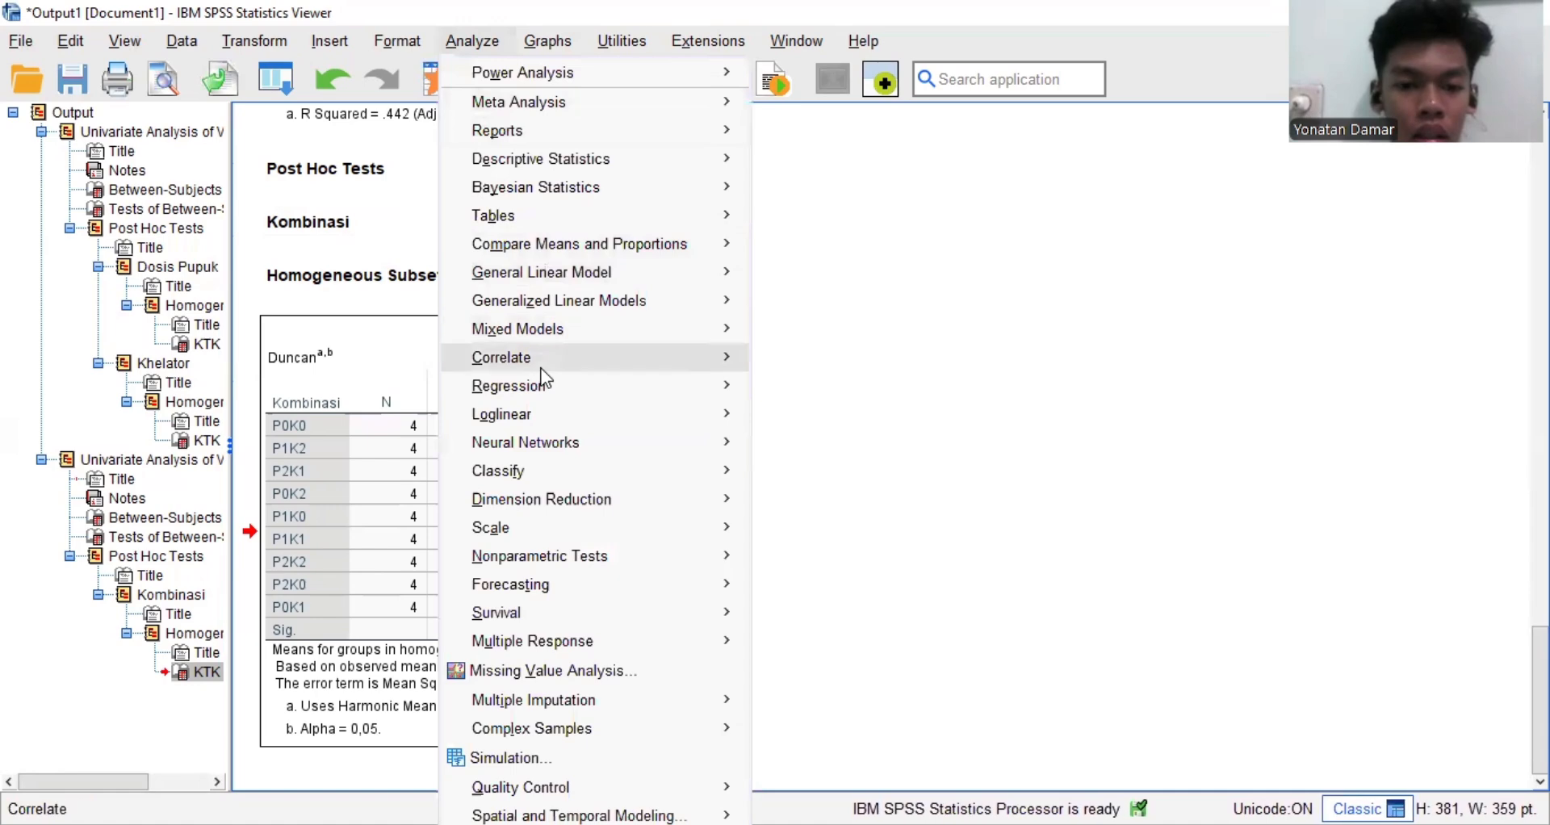
mouse_move(566, 357)
left_click(818, 361)
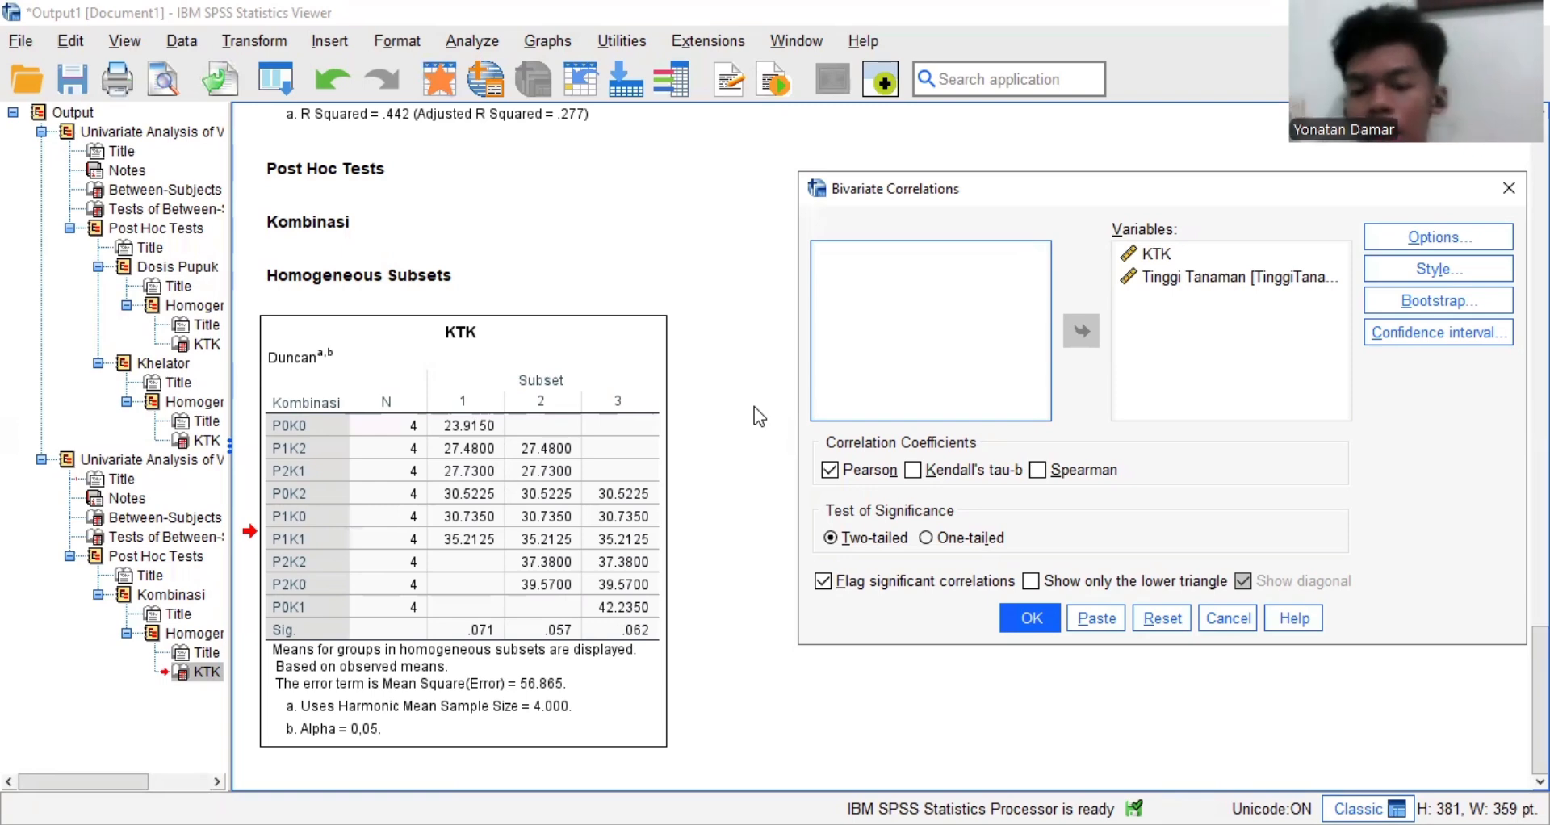
left_click(1149, 260)
left_click(1151, 281)
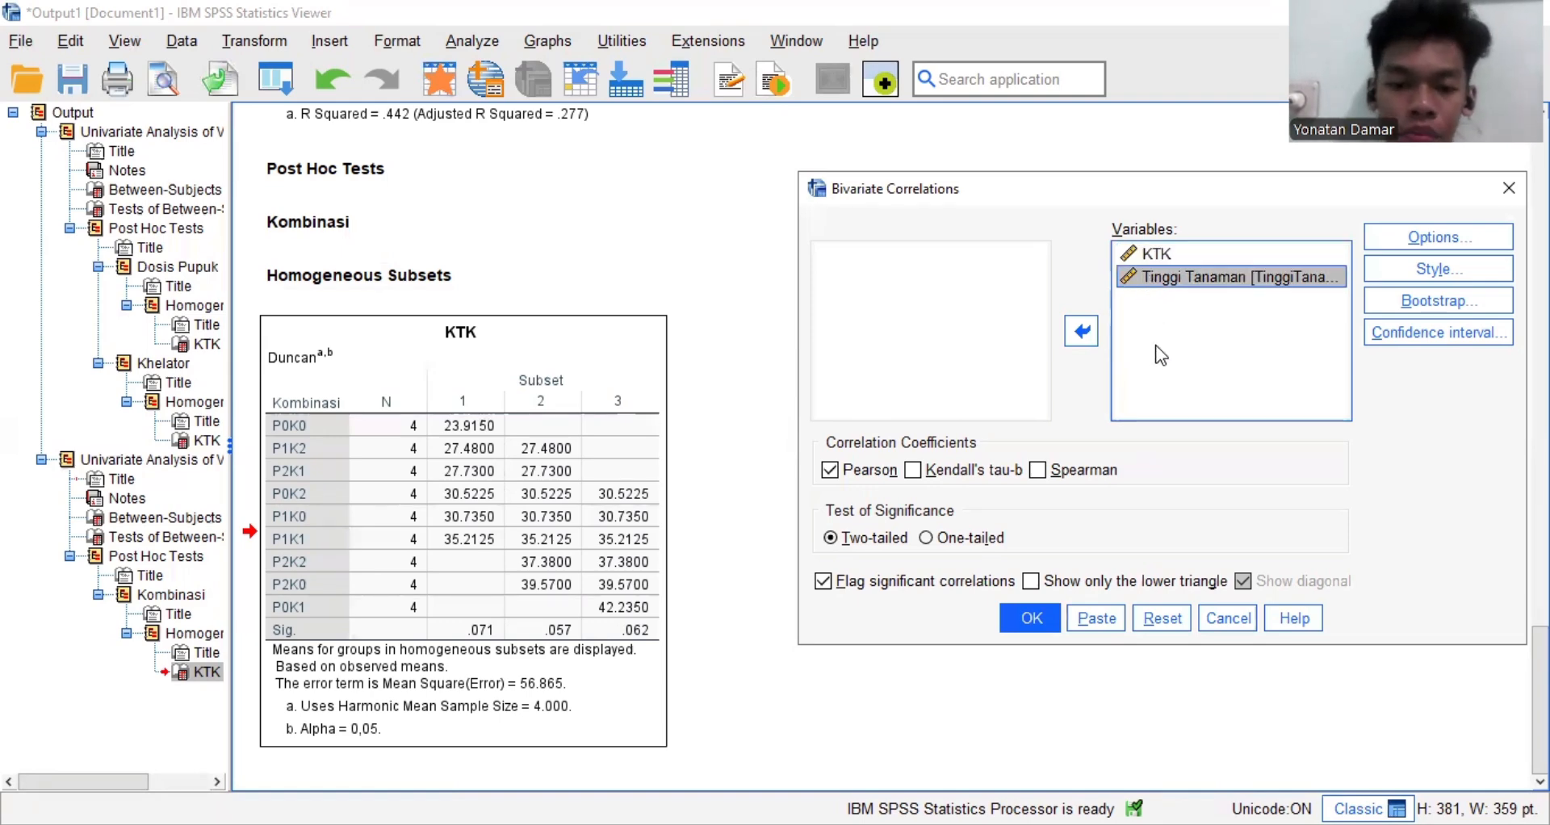
left_click(1033, 619)
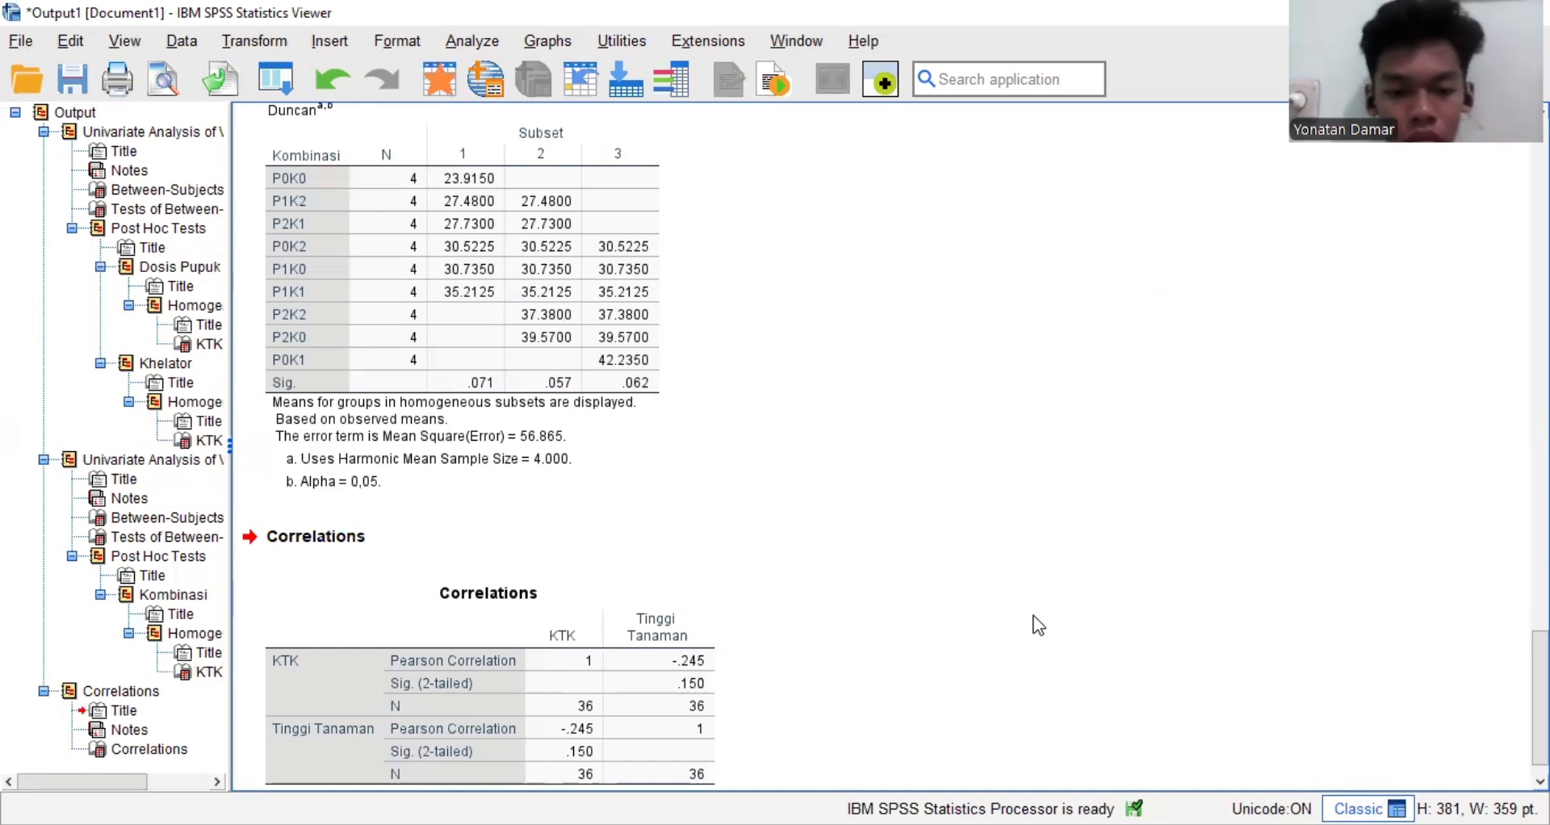
scroll(1010, 638, "down", 1)
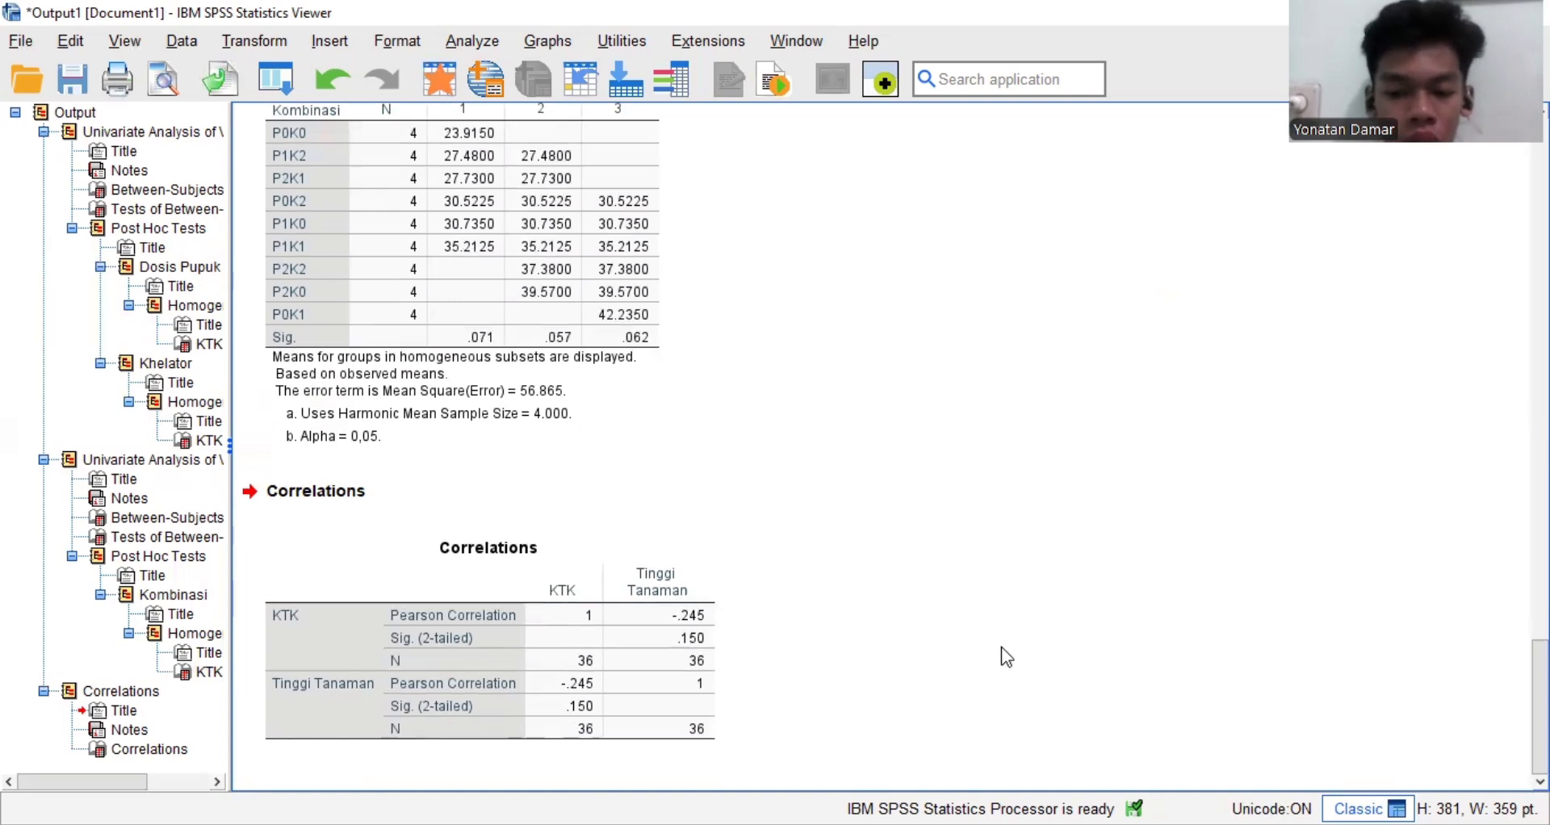
left_click(457, 584)
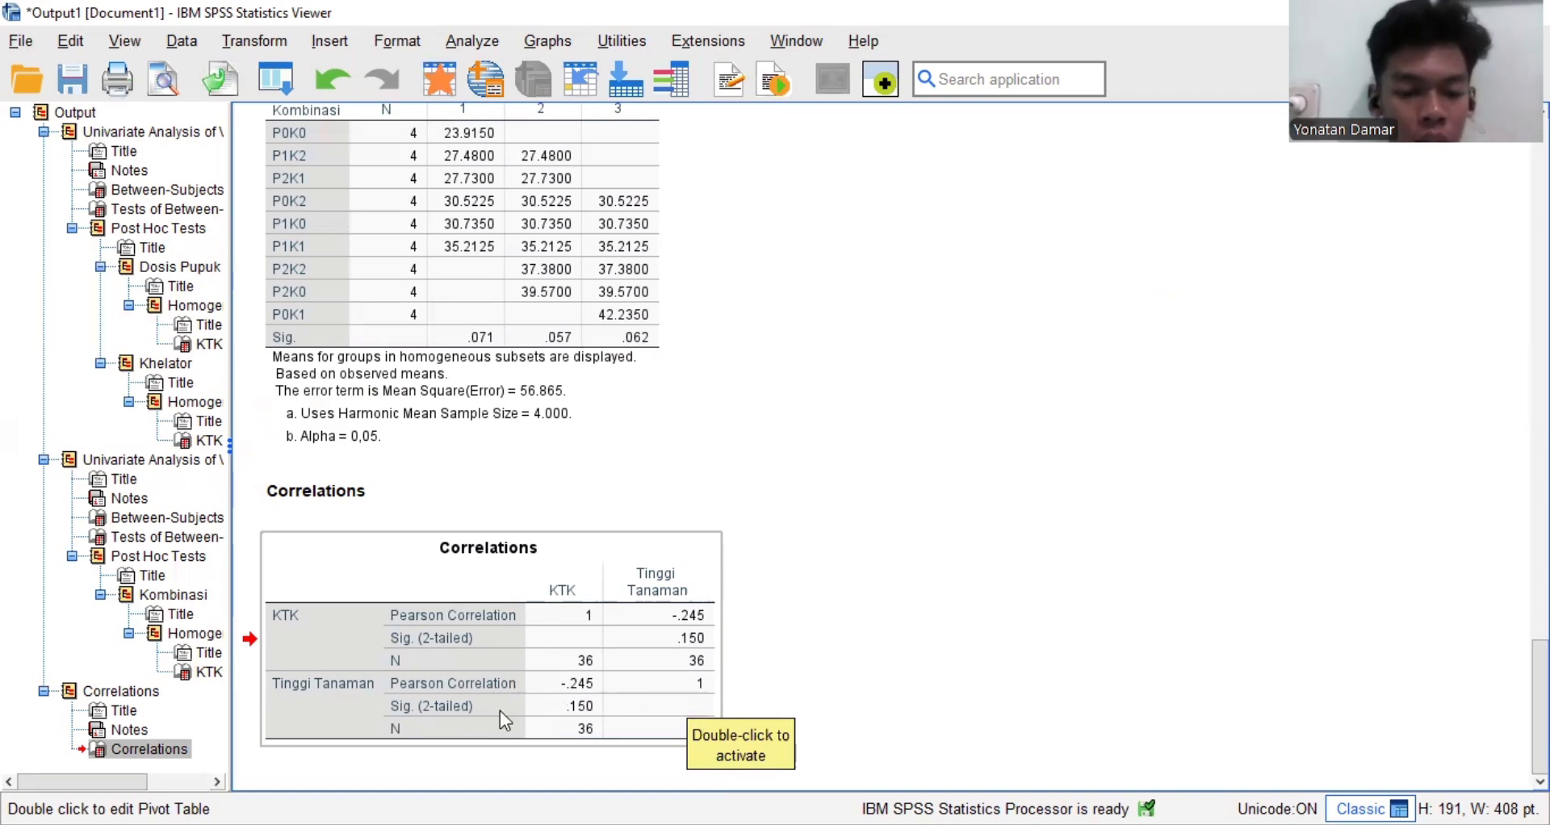
left_click(457, 719)
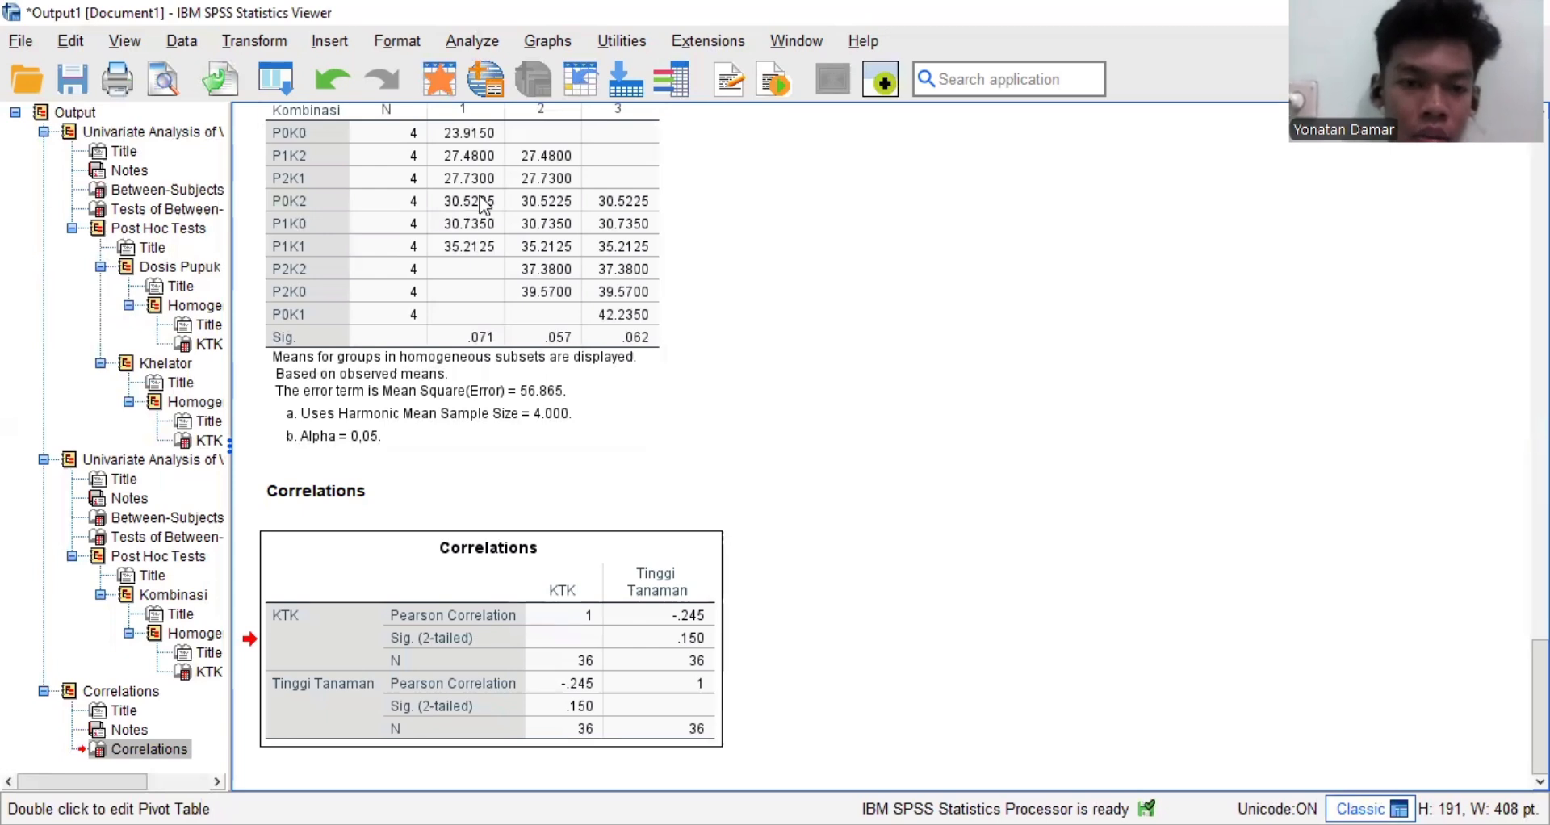
Create a simple scatterplot with Tinggi Tanaman on the Y axis and KTK on the X axis
key("alt+g")
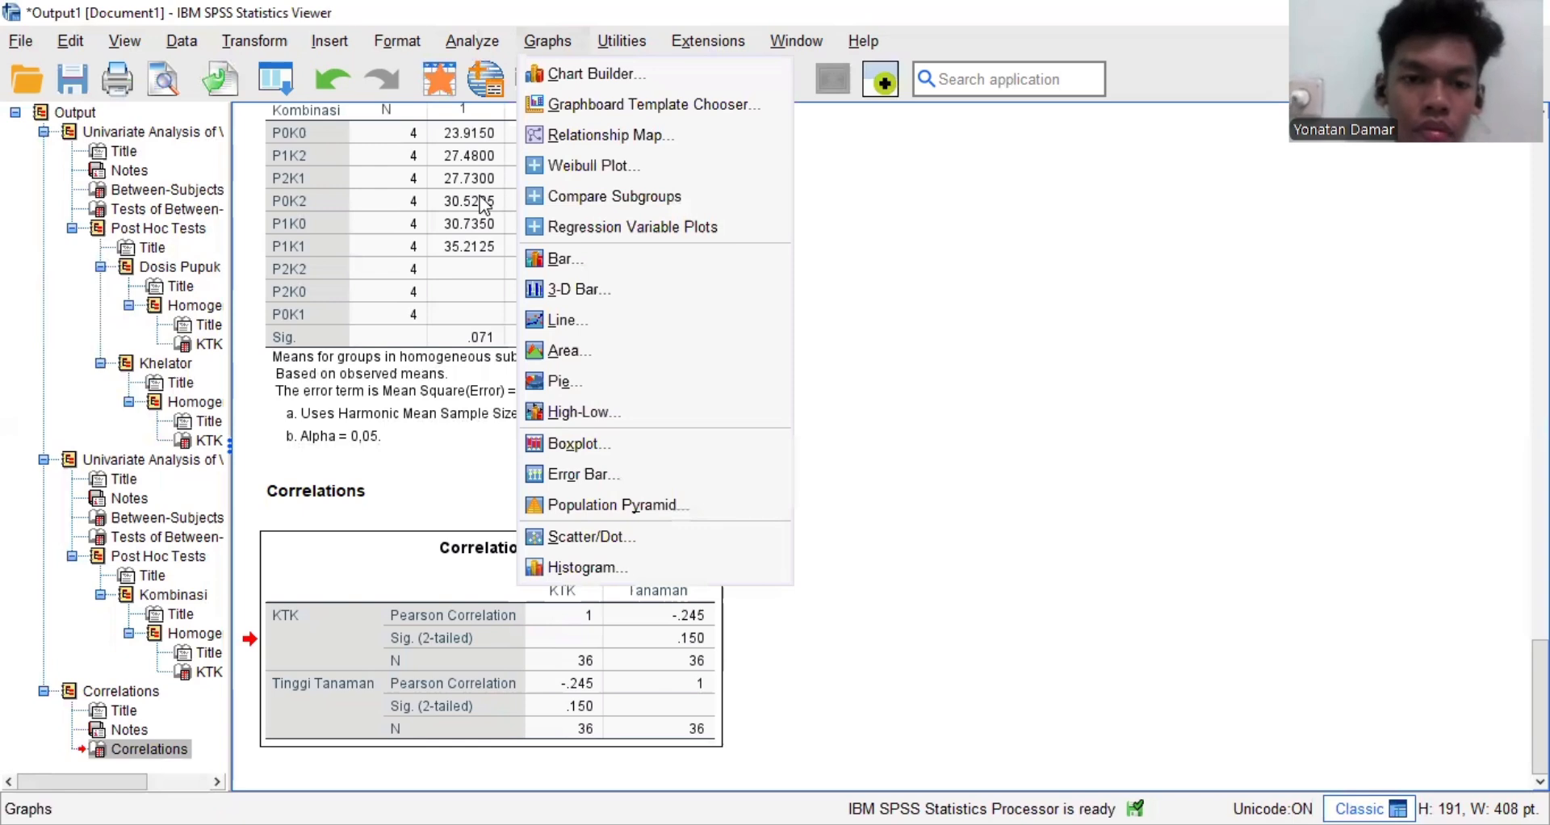
left_click(607, 545)
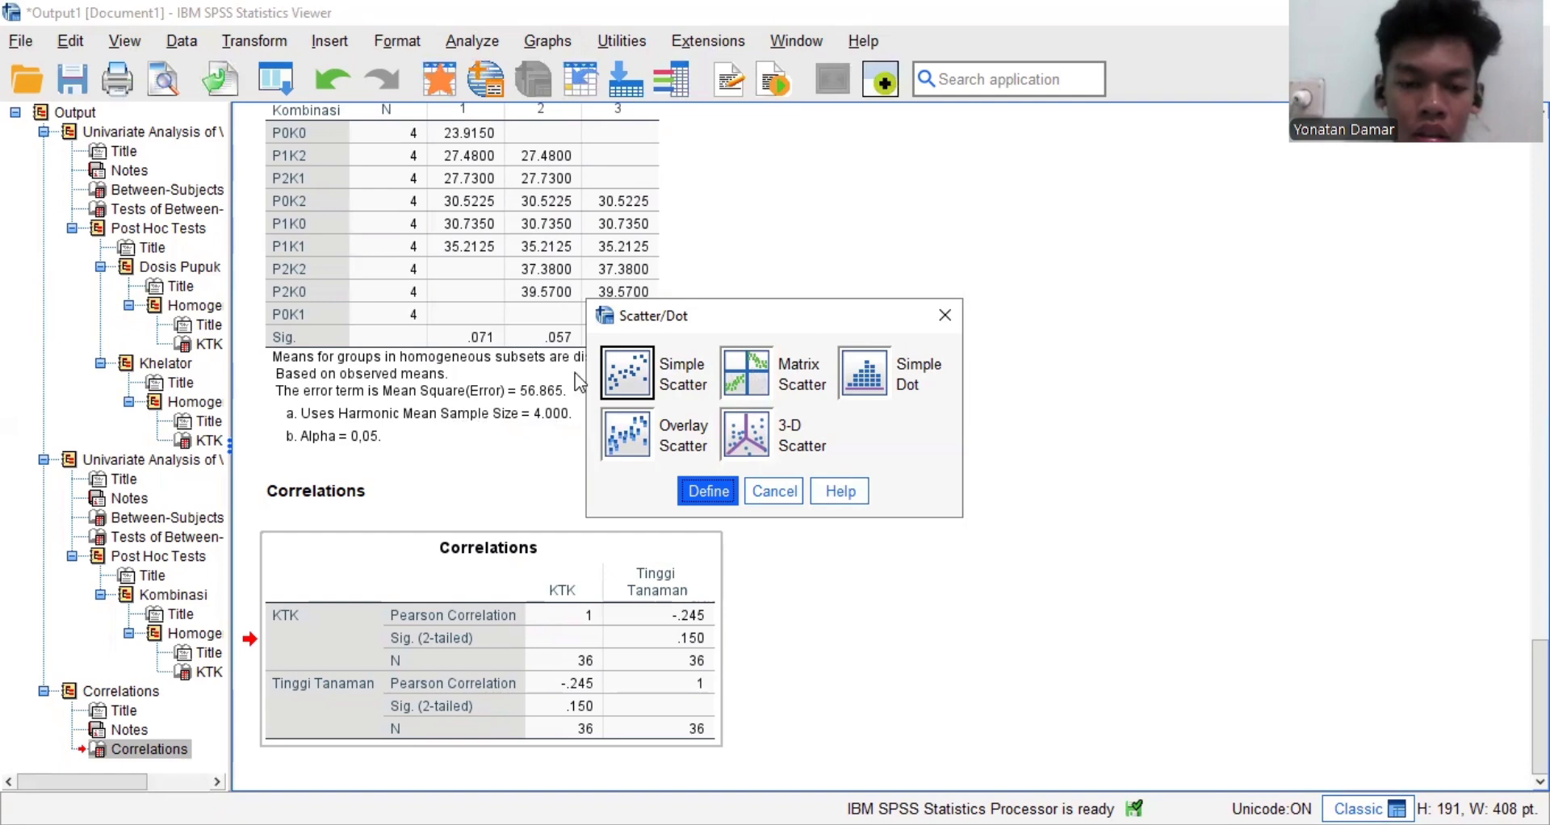
left_click(633, 442)
left_click(751, 434)
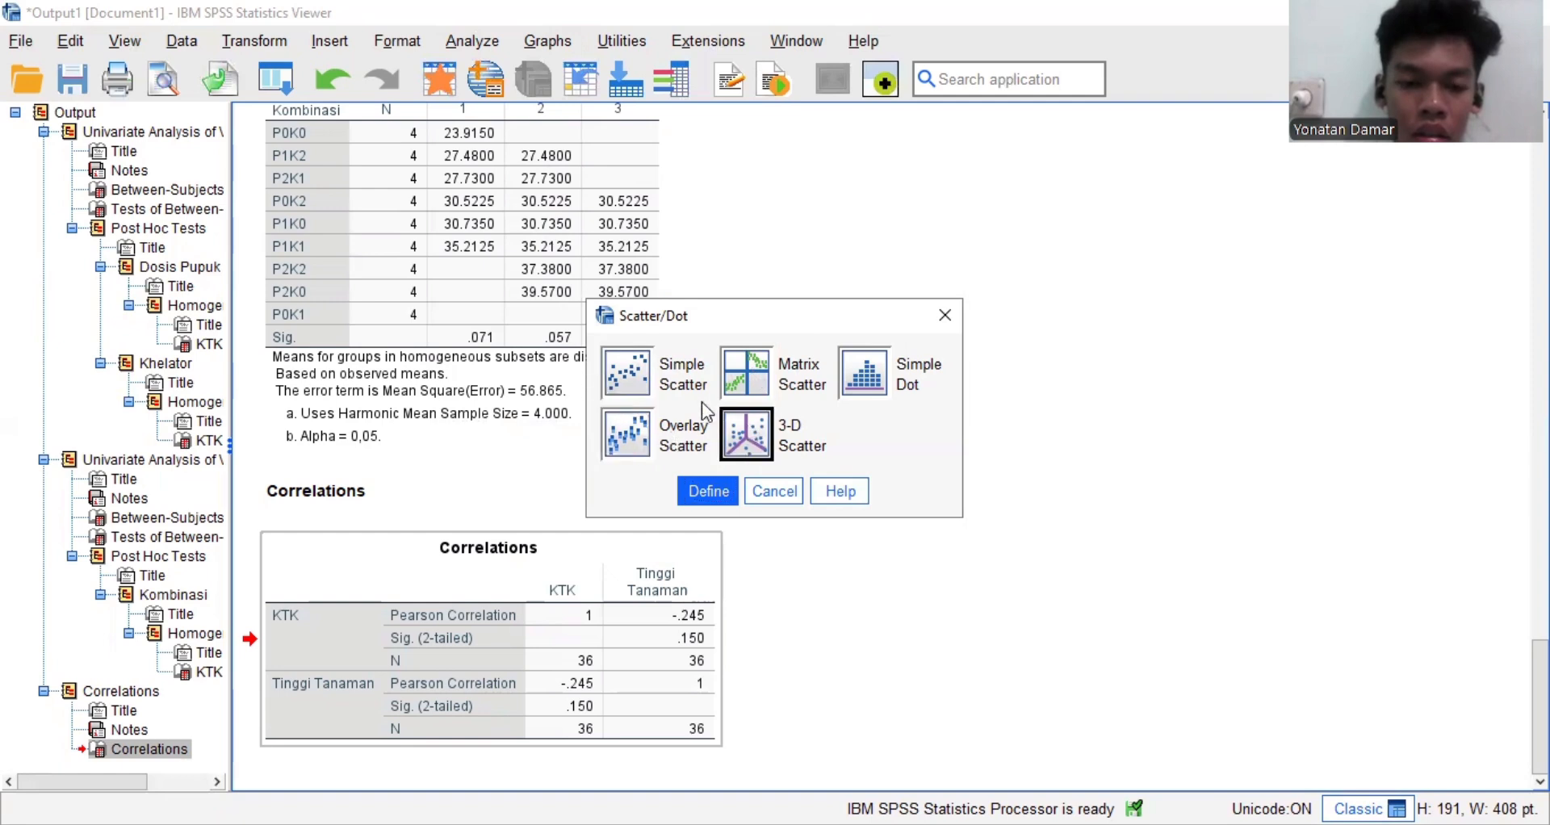
left_click(623, 378)
left_click(712, 487)
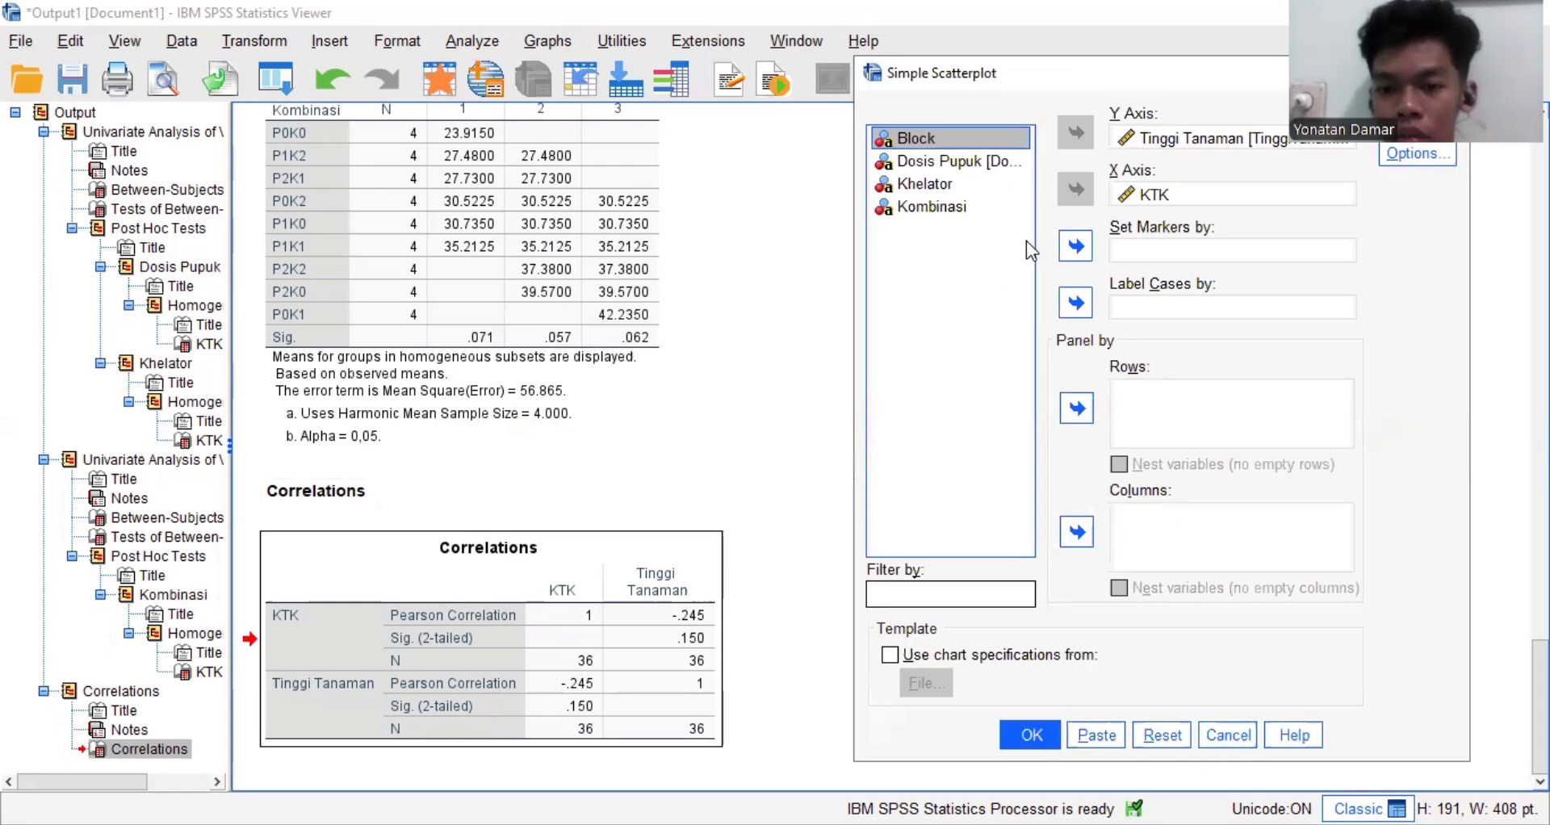
key("Tab")
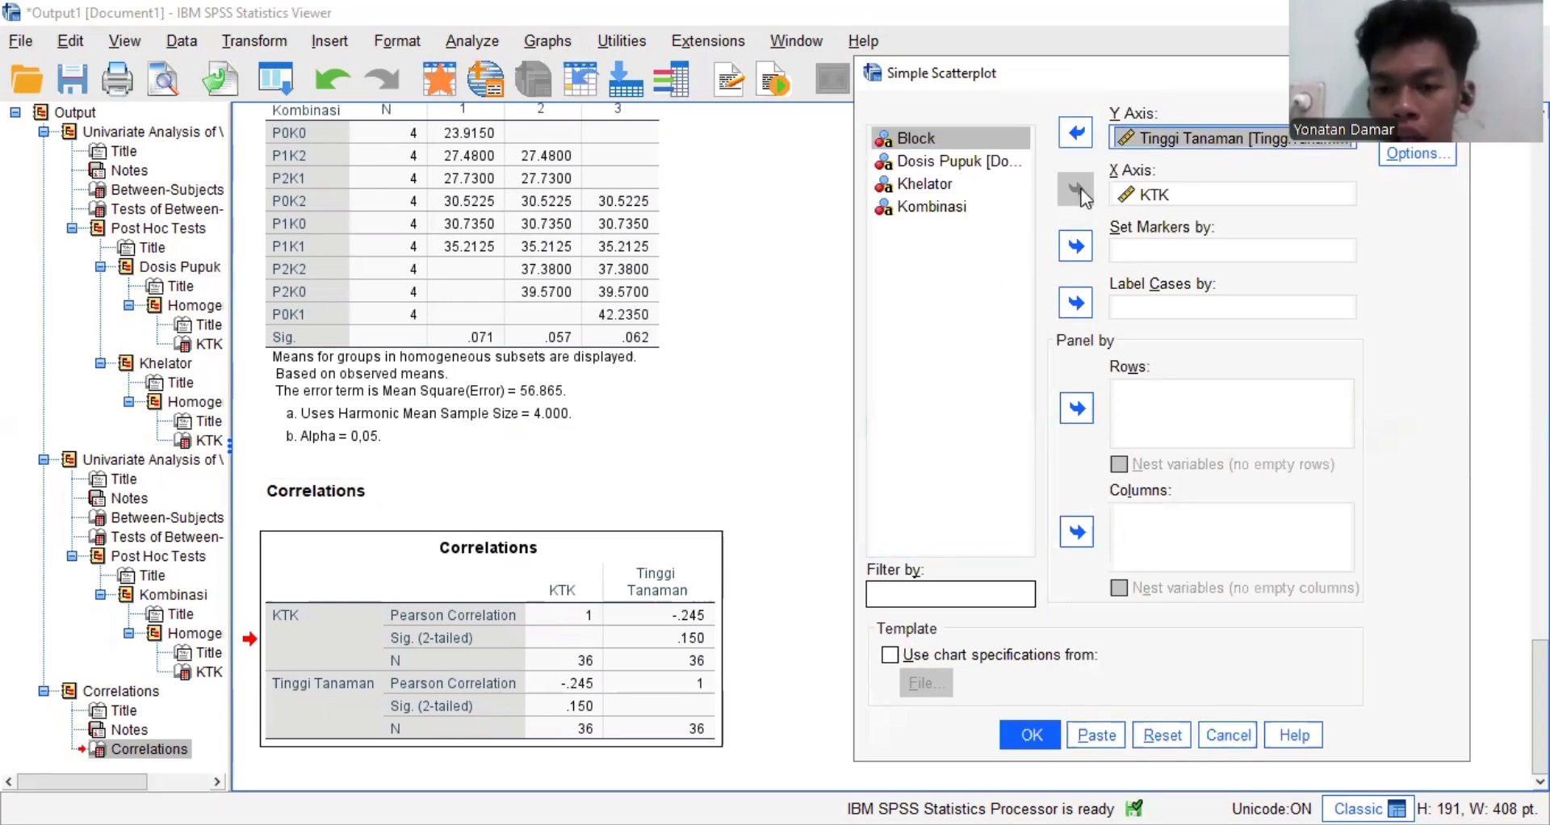
left_click(1159, 203)
left_click(1159, 203)
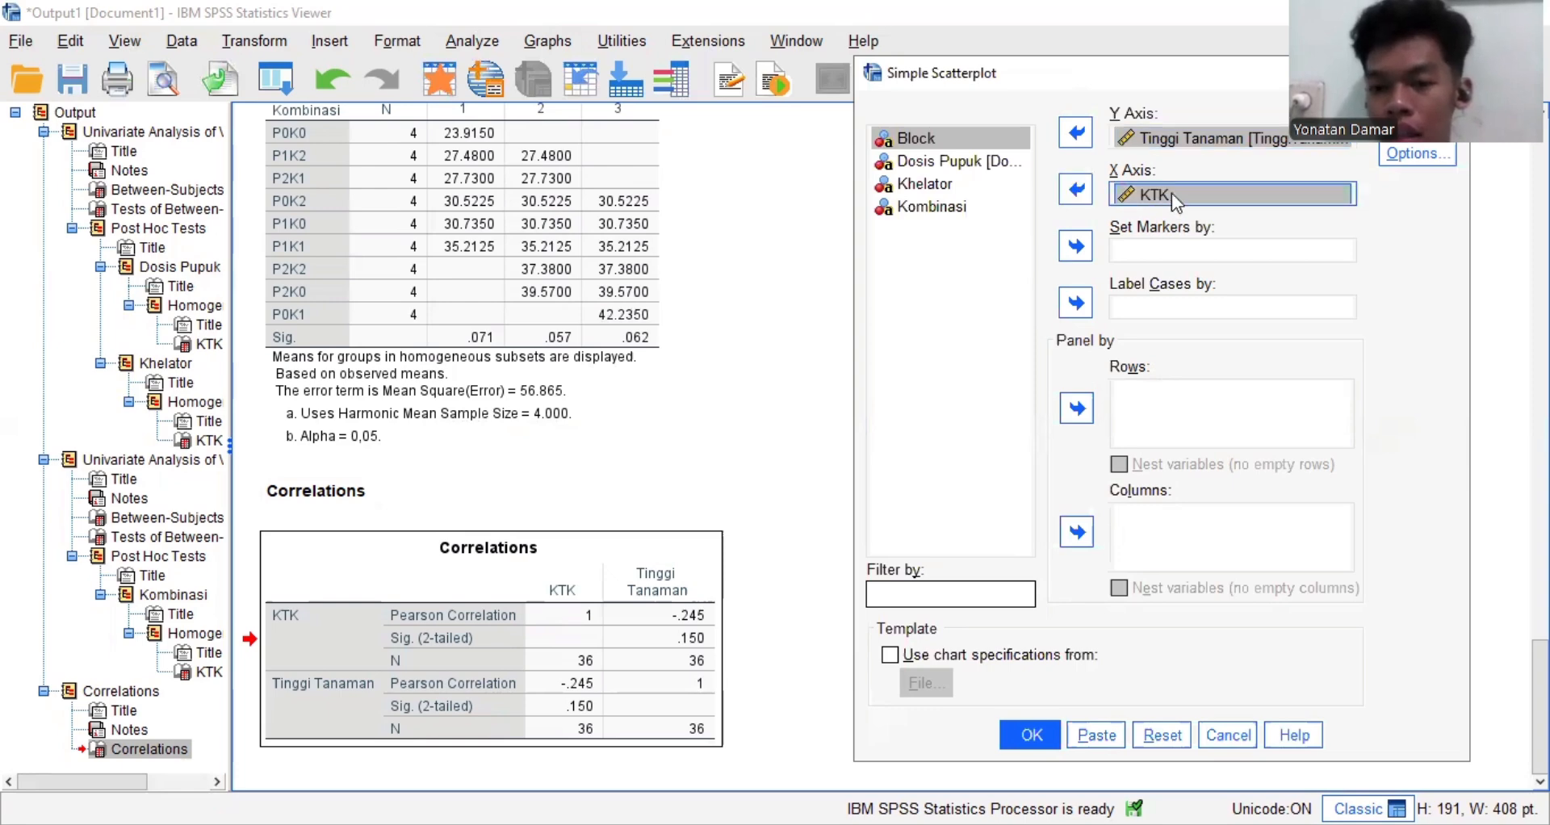
left_click(1044, 733)
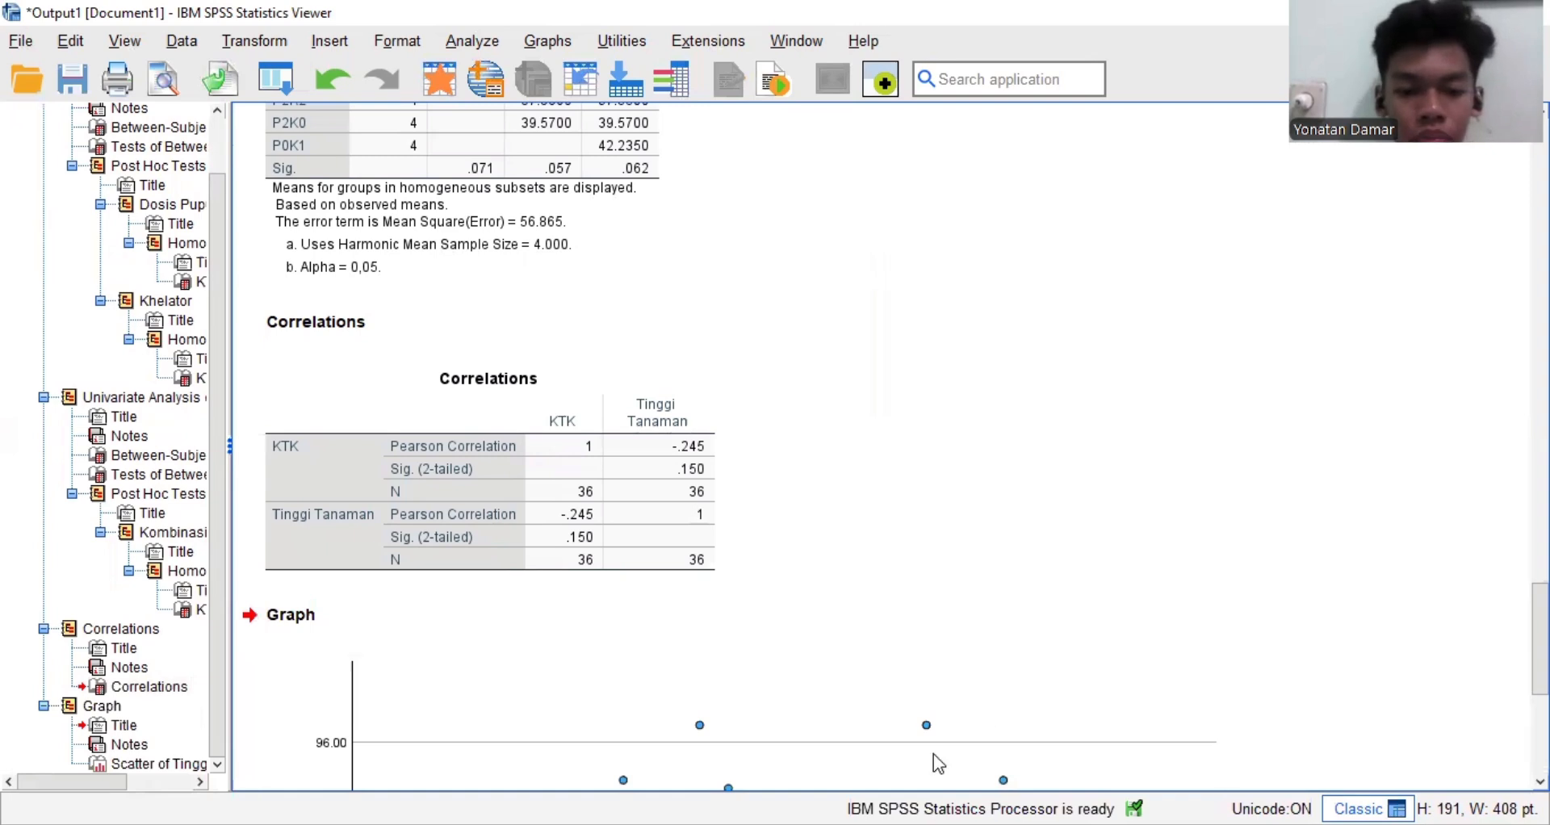
Open the scatterplot for editing and add a linear fit line with its label attached and no confidence intervals
scroll(874, 582, "down", 5)
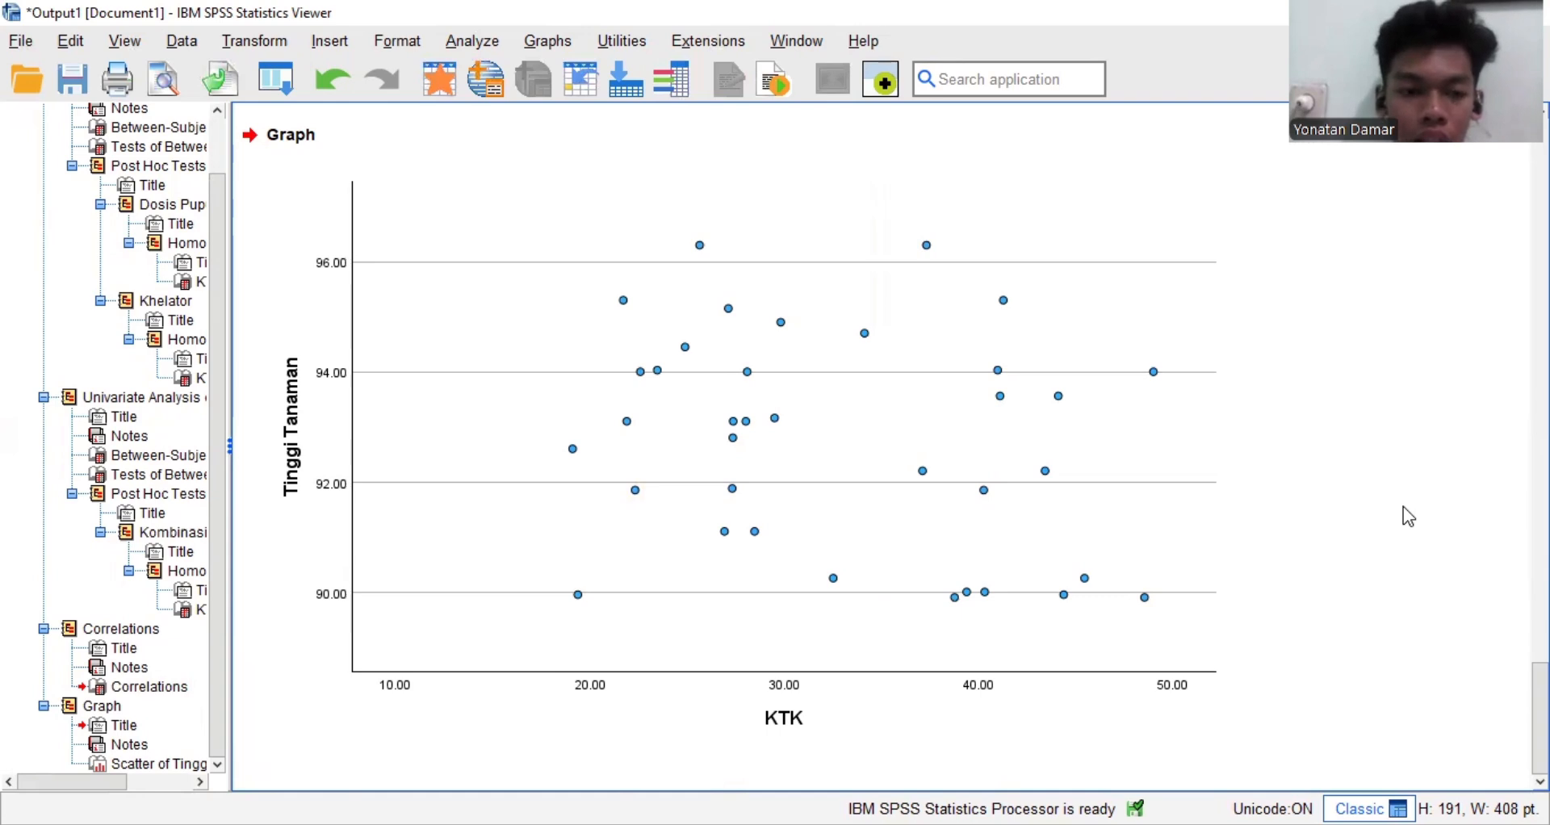
left_click(342, 718)
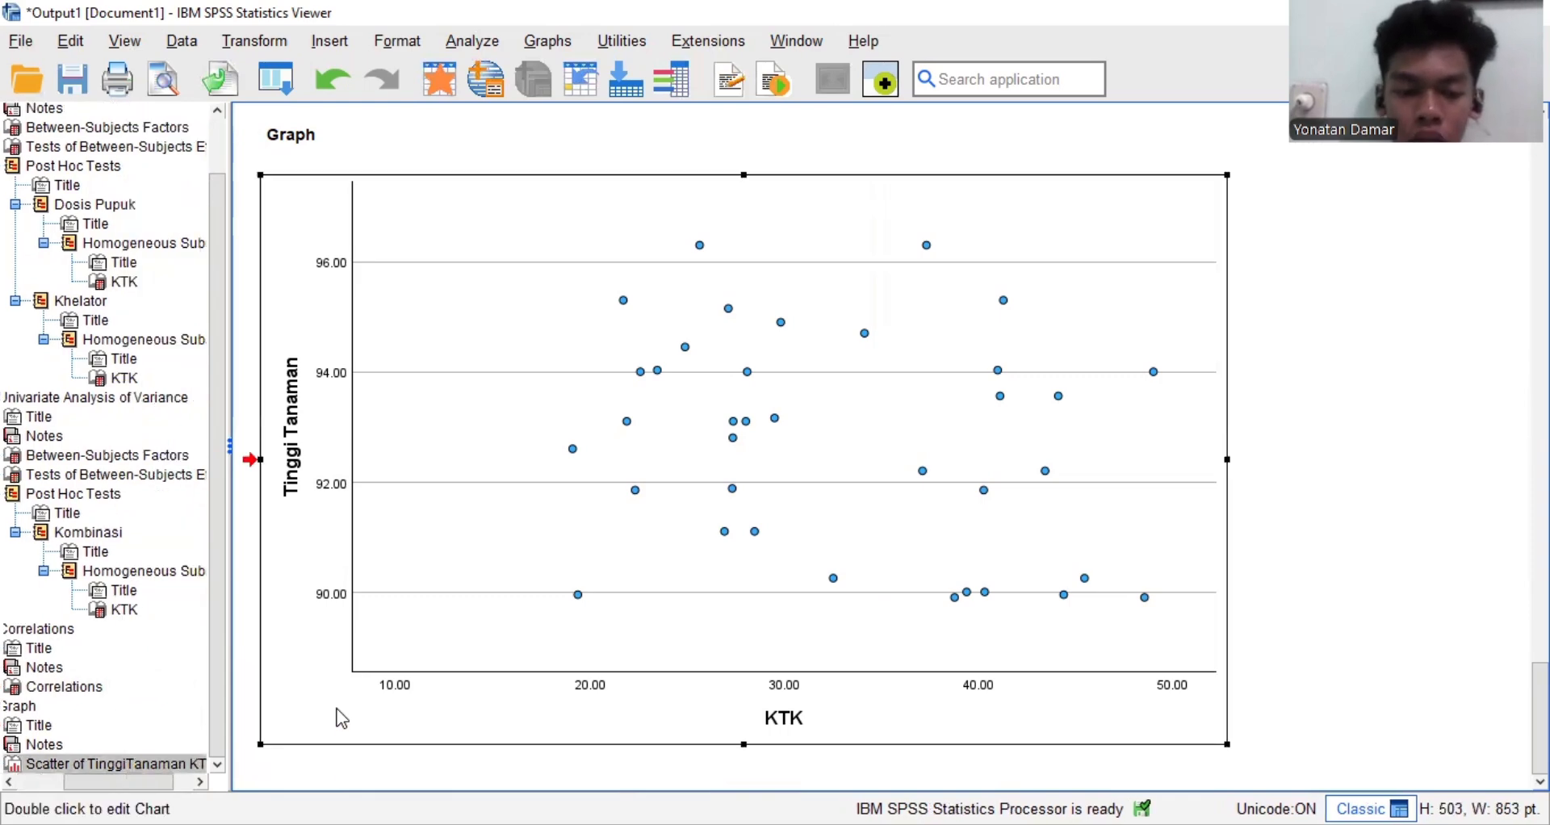
double_click(342, 718)
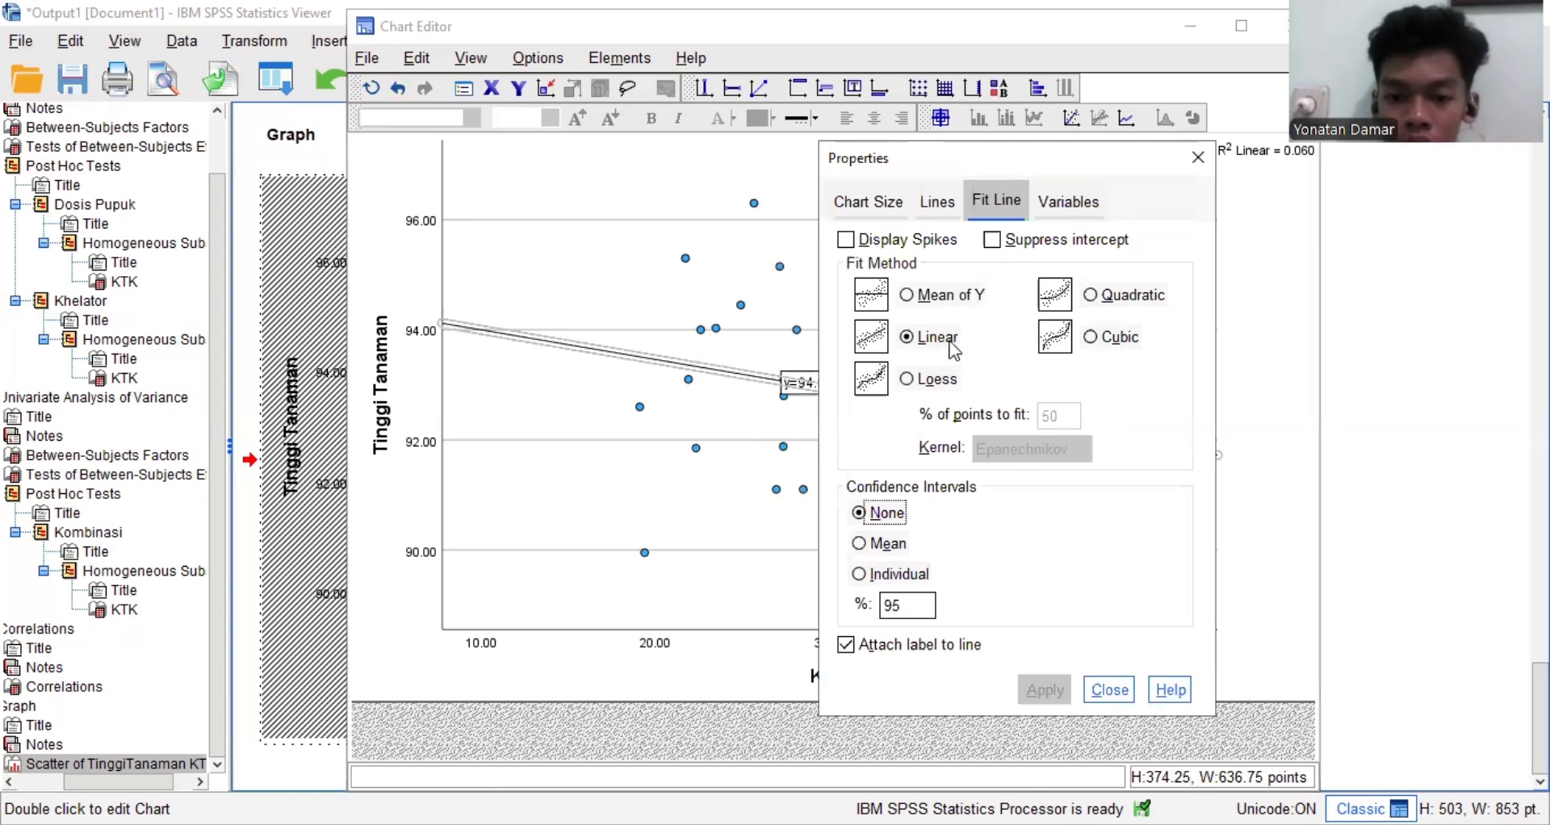
left_click(1108, 691)
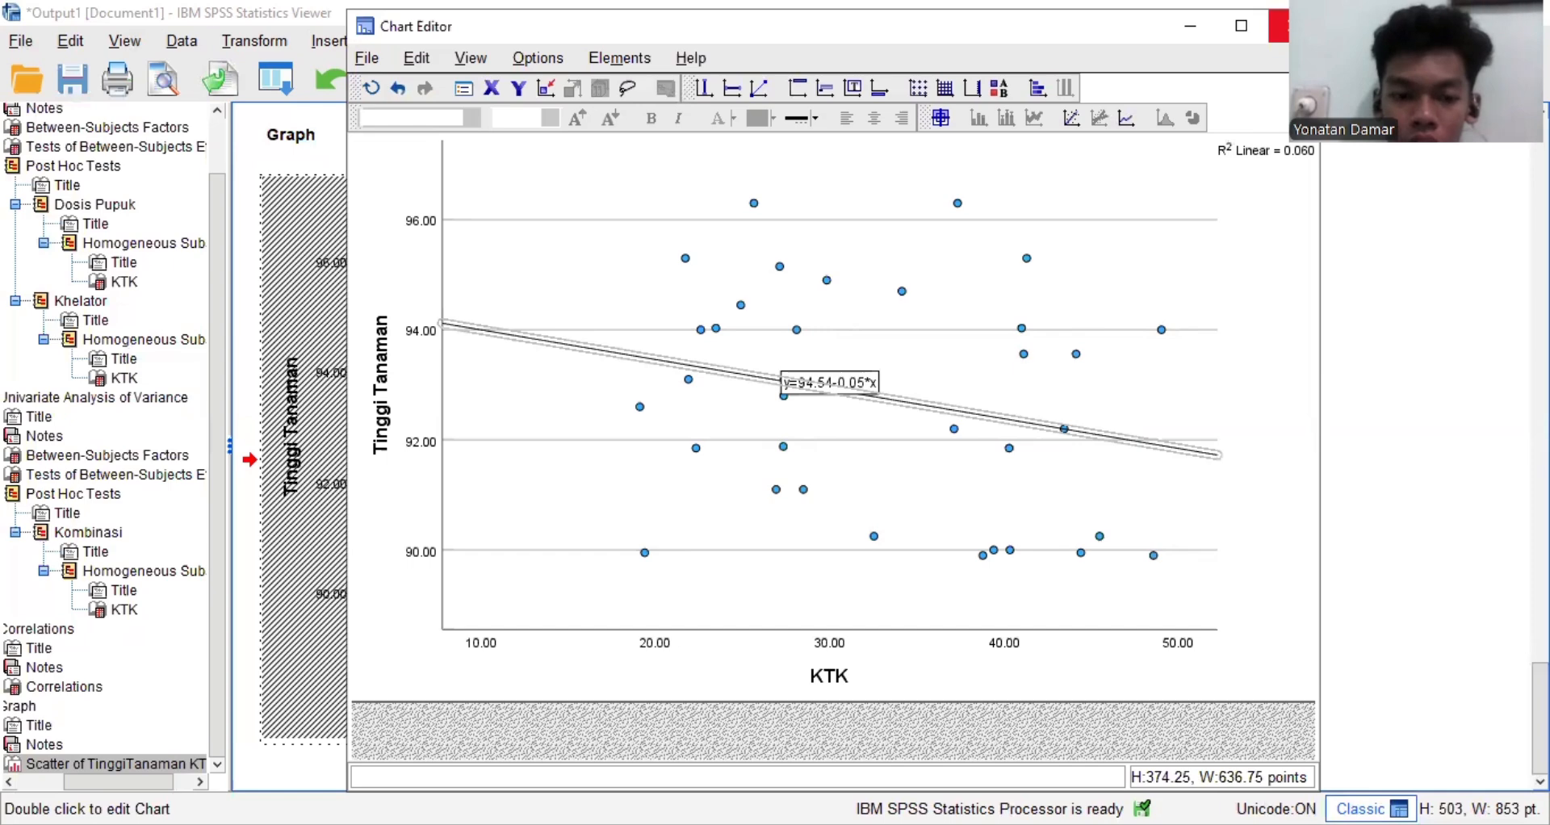
Close the chart editor and review the fitted KTK versus Tinggi Tanaman scatterplot in the output
left_click(1293, 26)
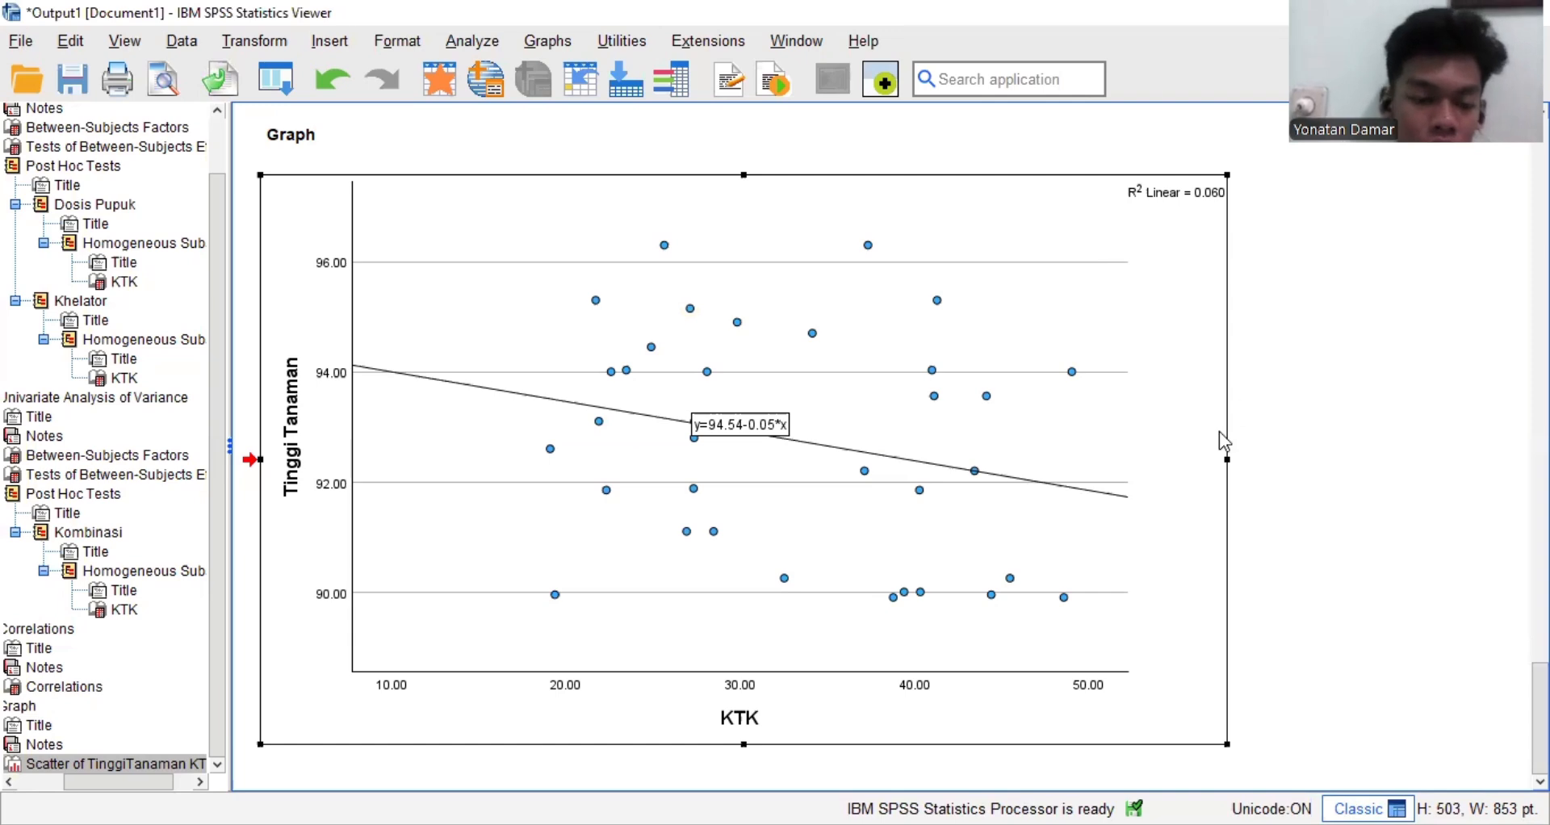
left_click(1248, 337)
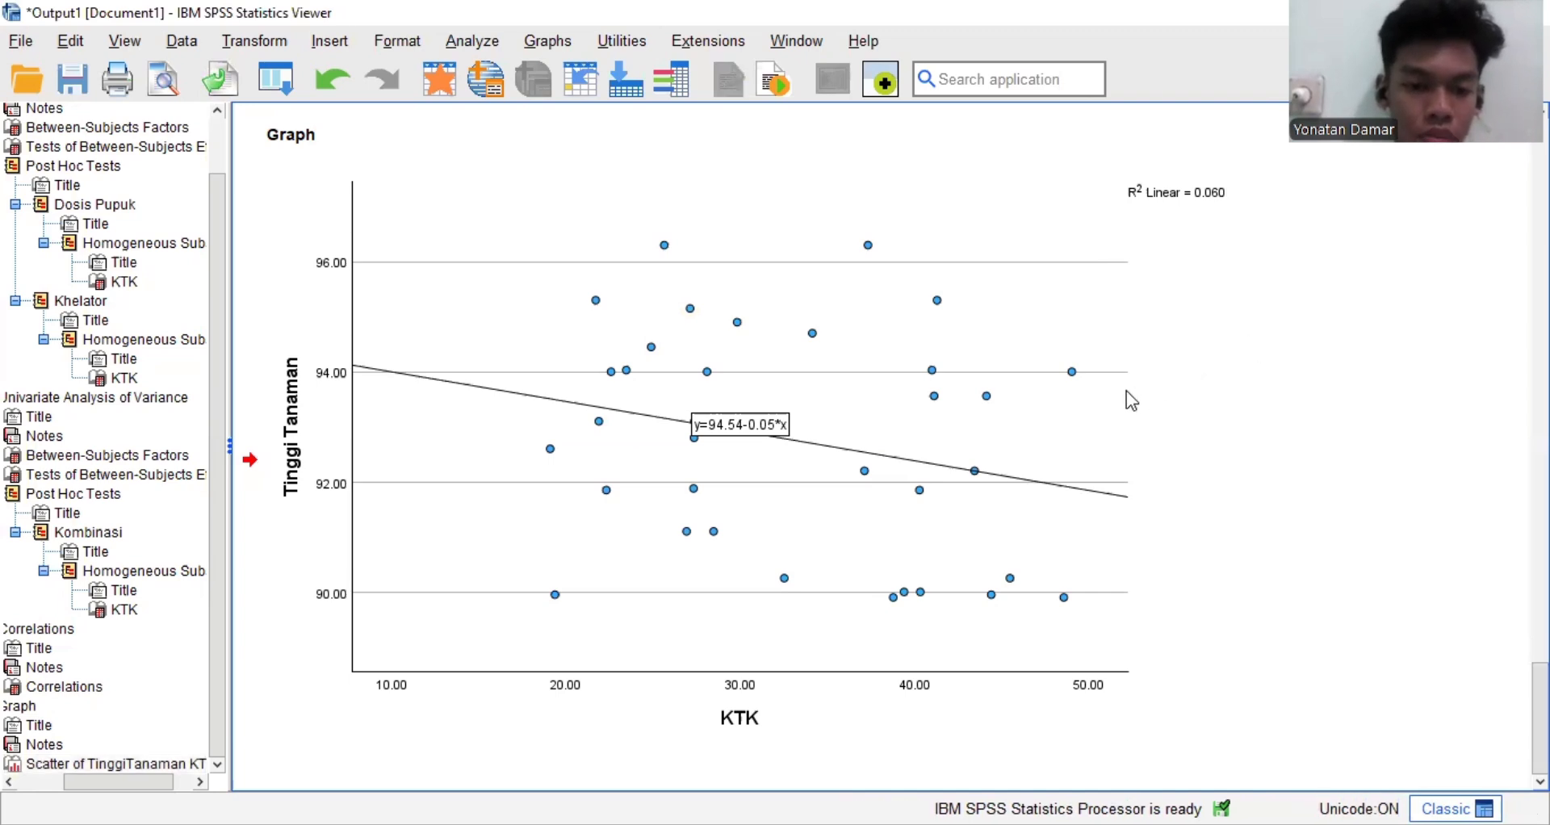
left_click(321, 290)
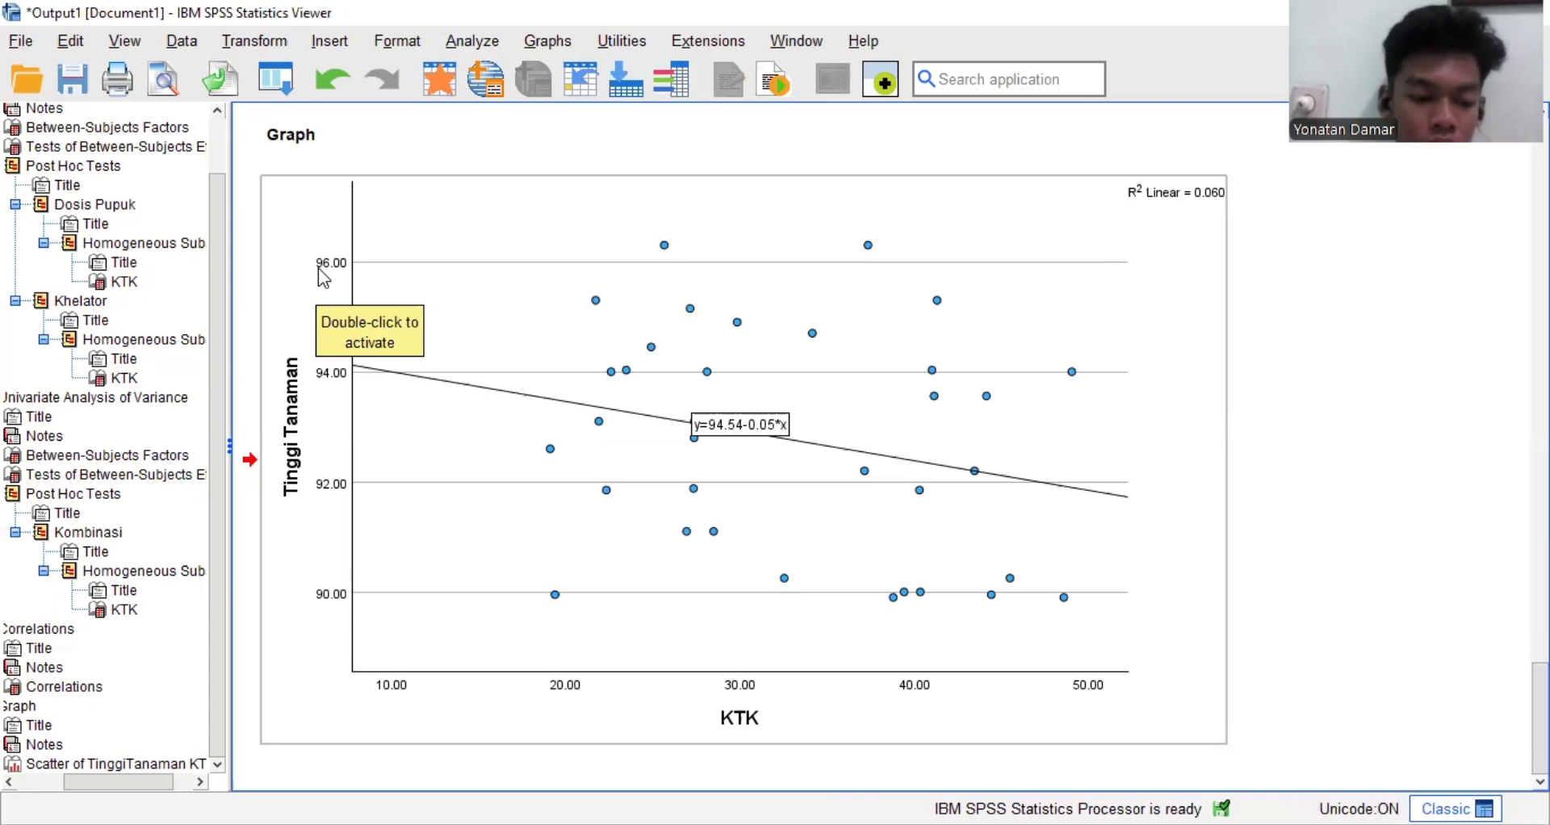
left_click(1197, 351)
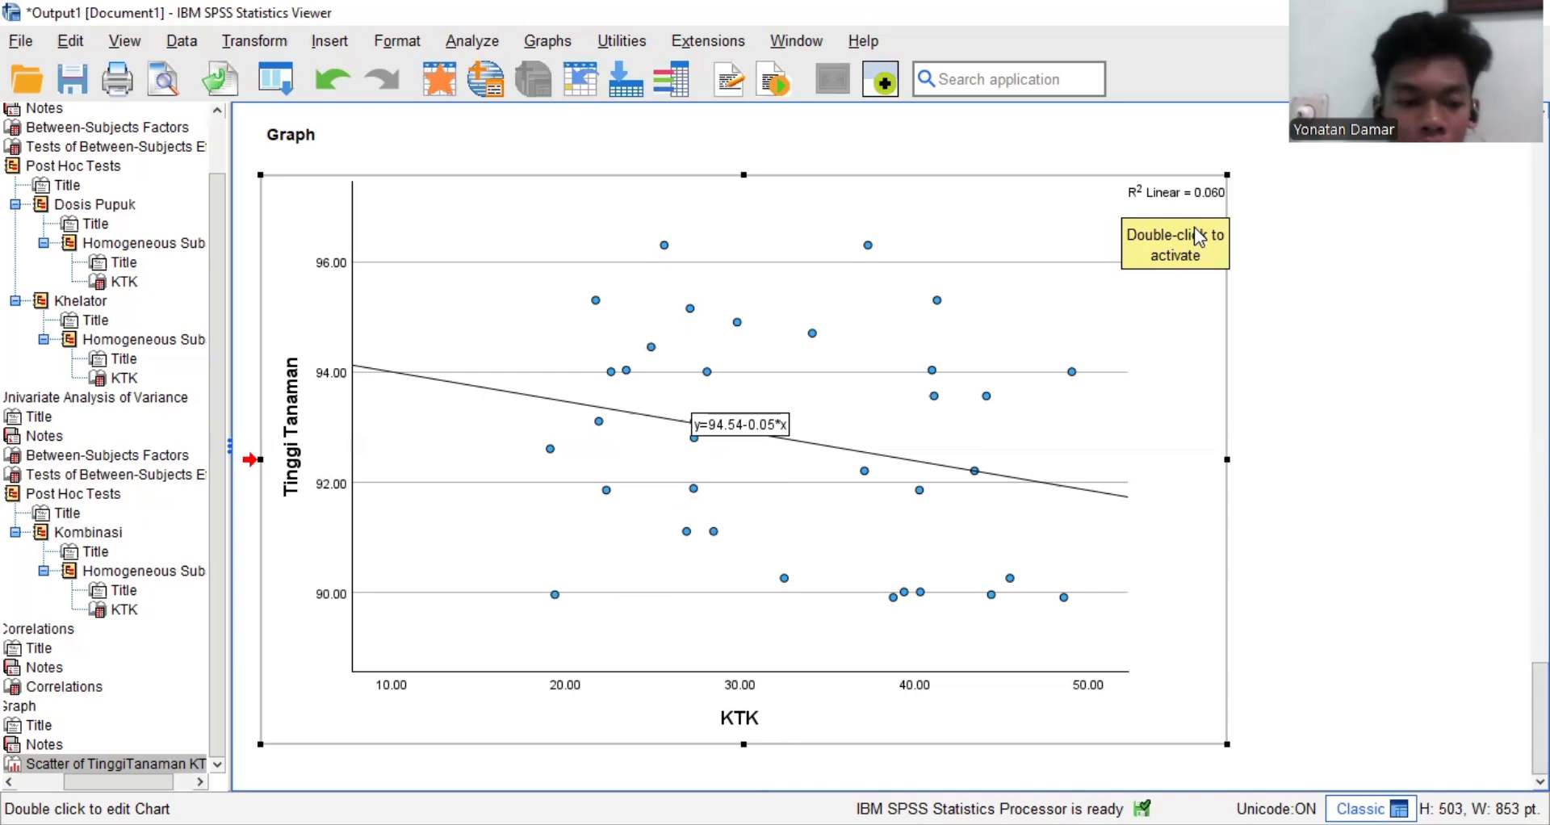
left_click(1285, 348)
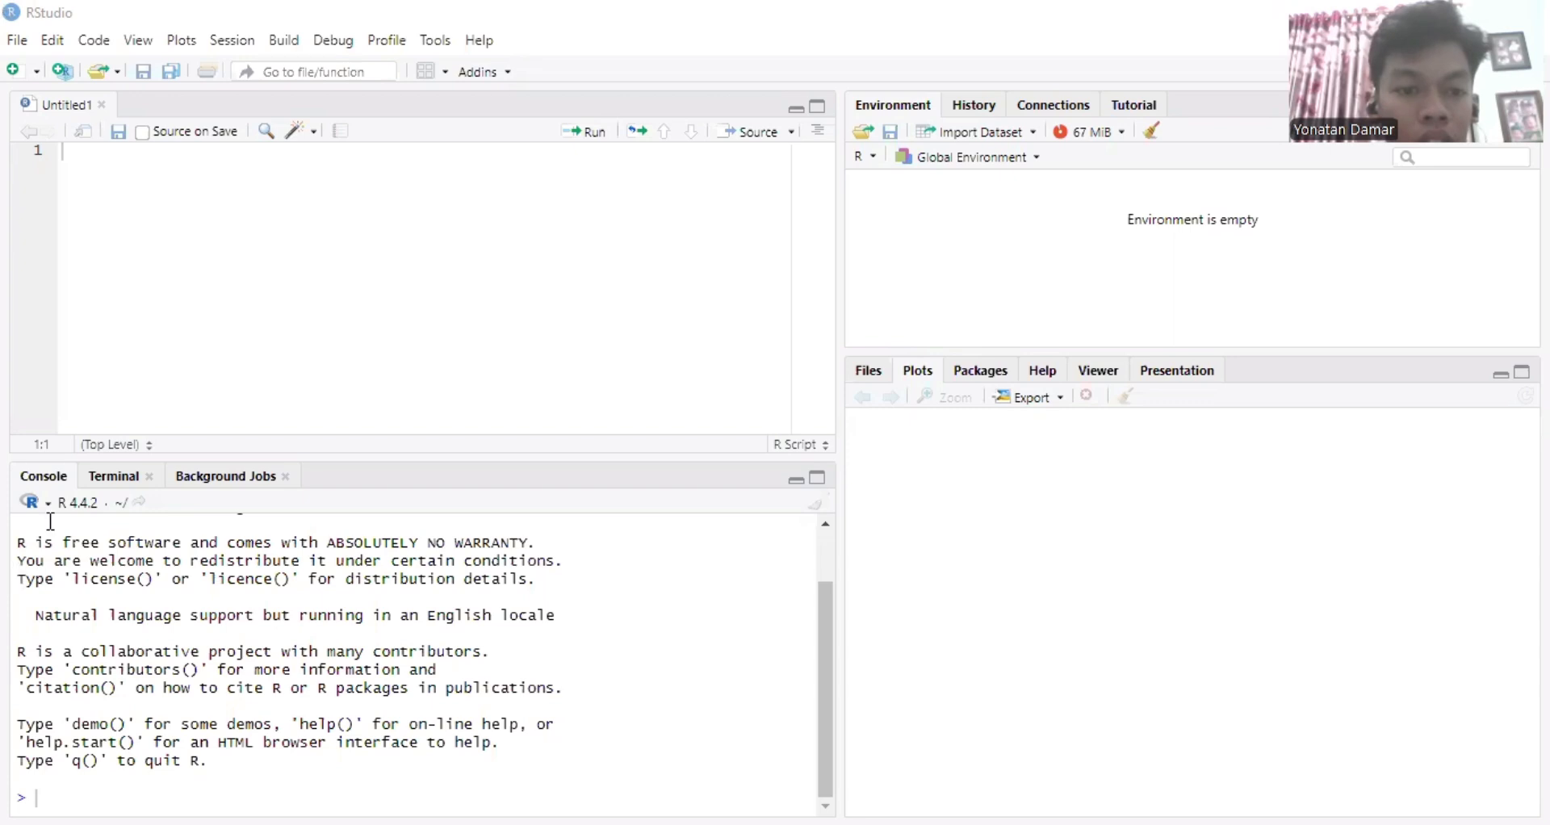
In RStudio, install the readxl package from CRAN with its dependencies and check the installation output
left_click(436, 42)
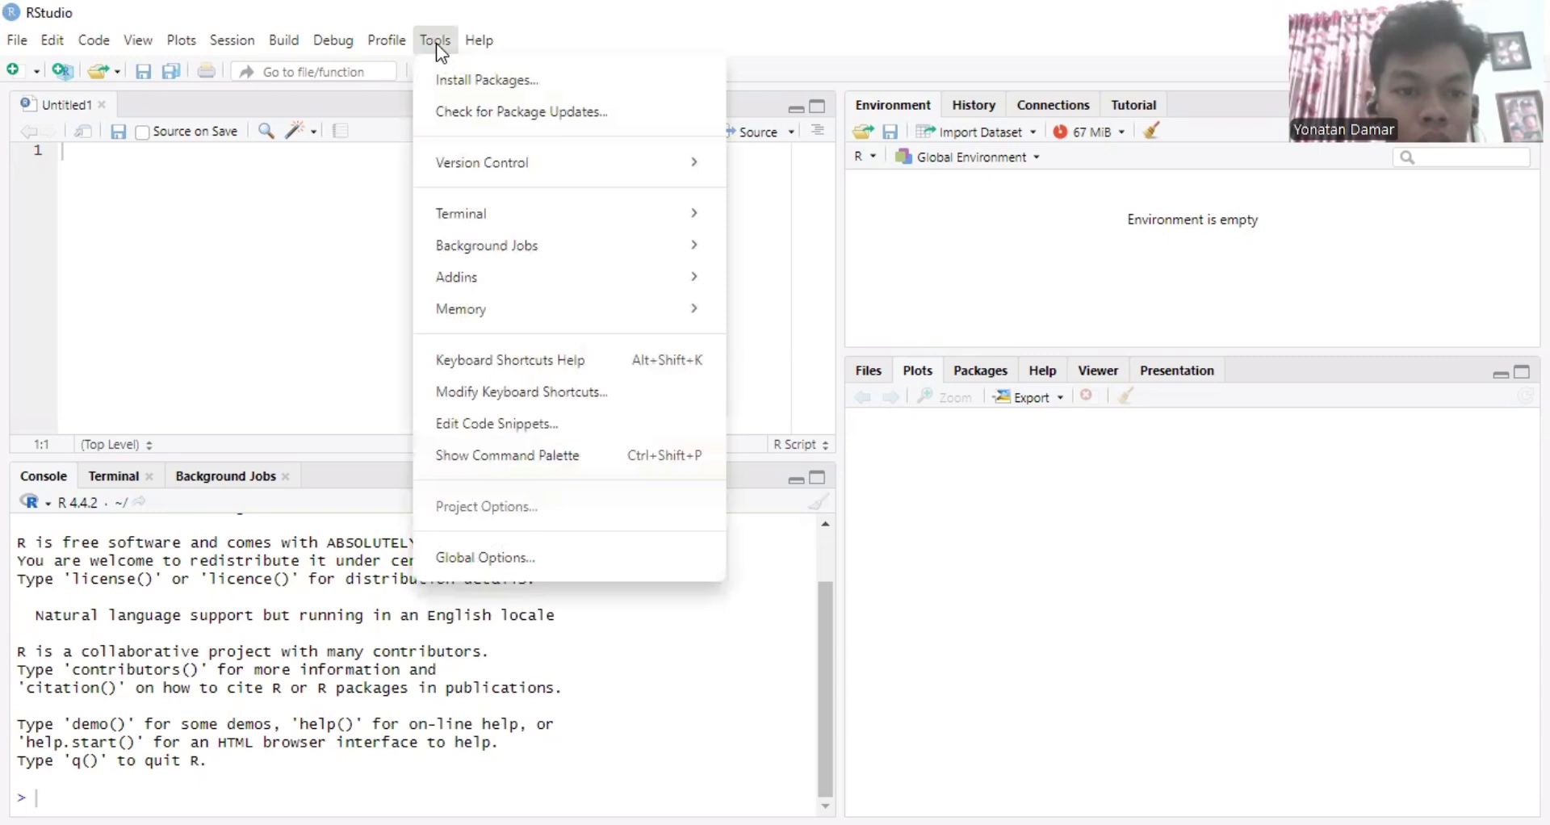
left_click(457, 80)
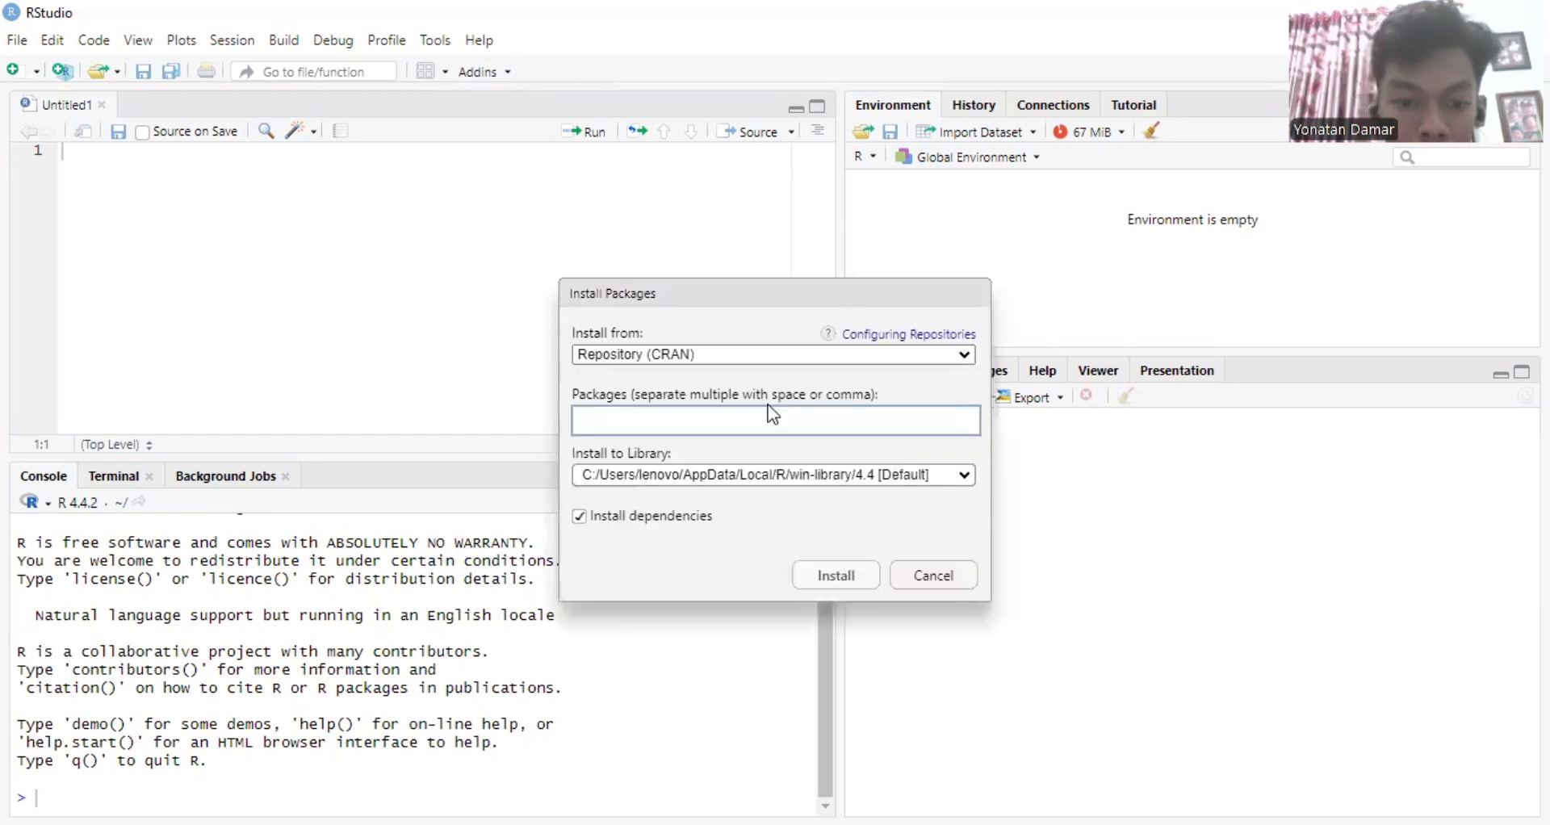
type("read")
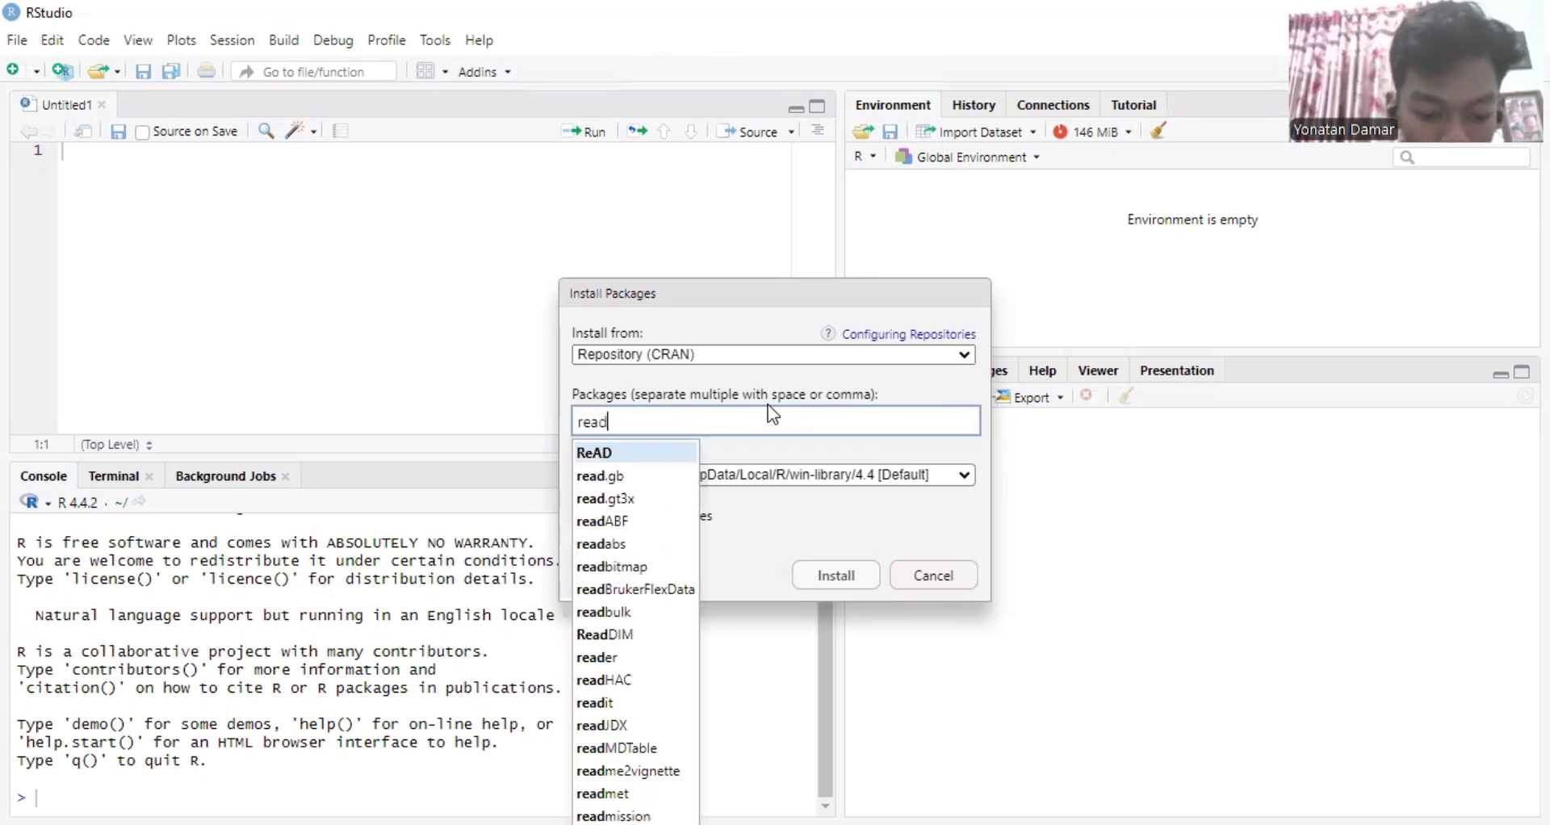
type("xl")
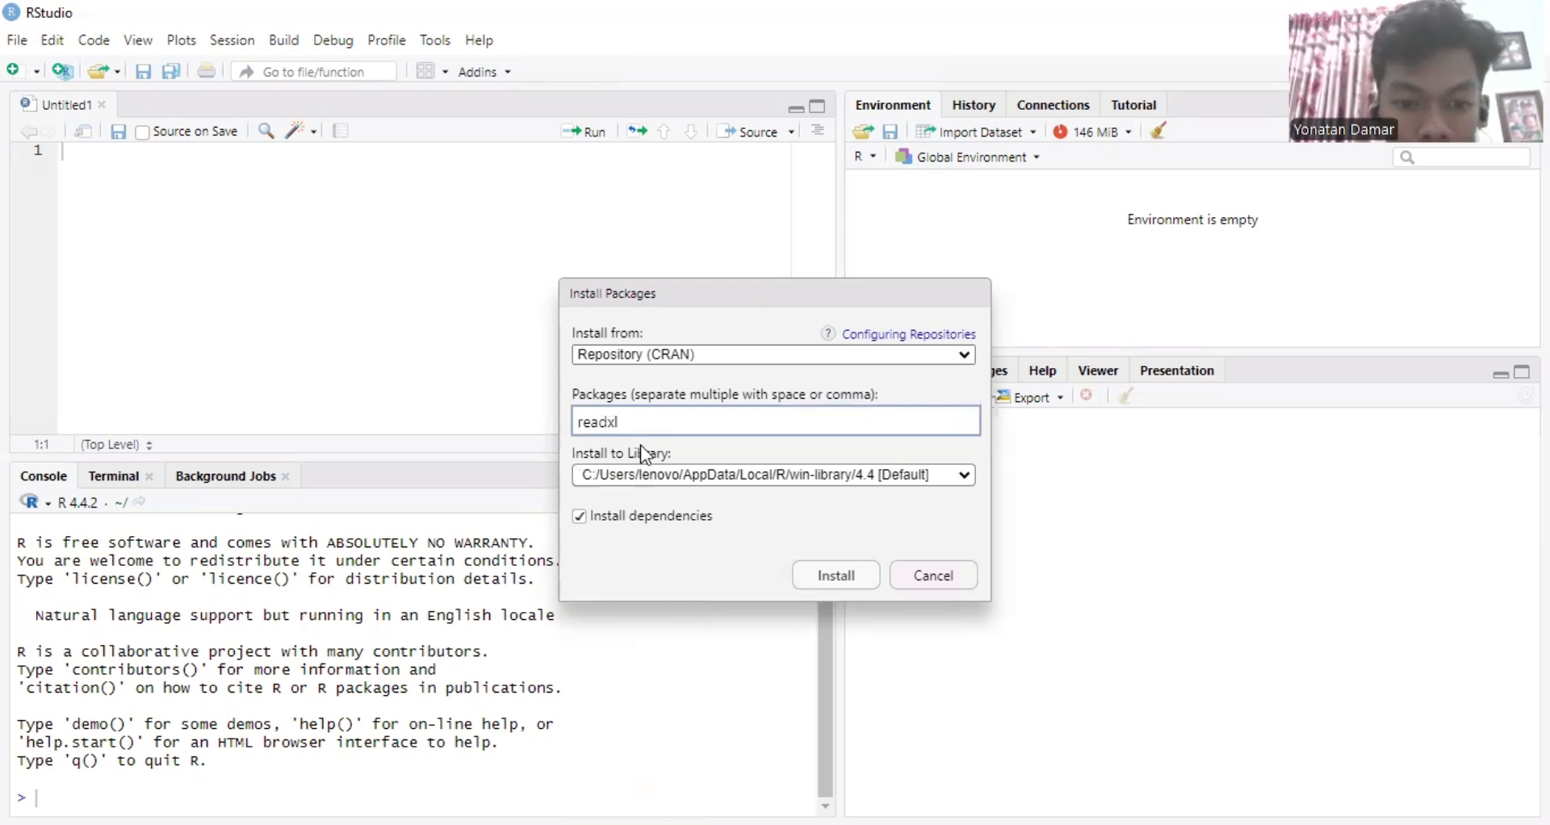
left_click(862, 573)
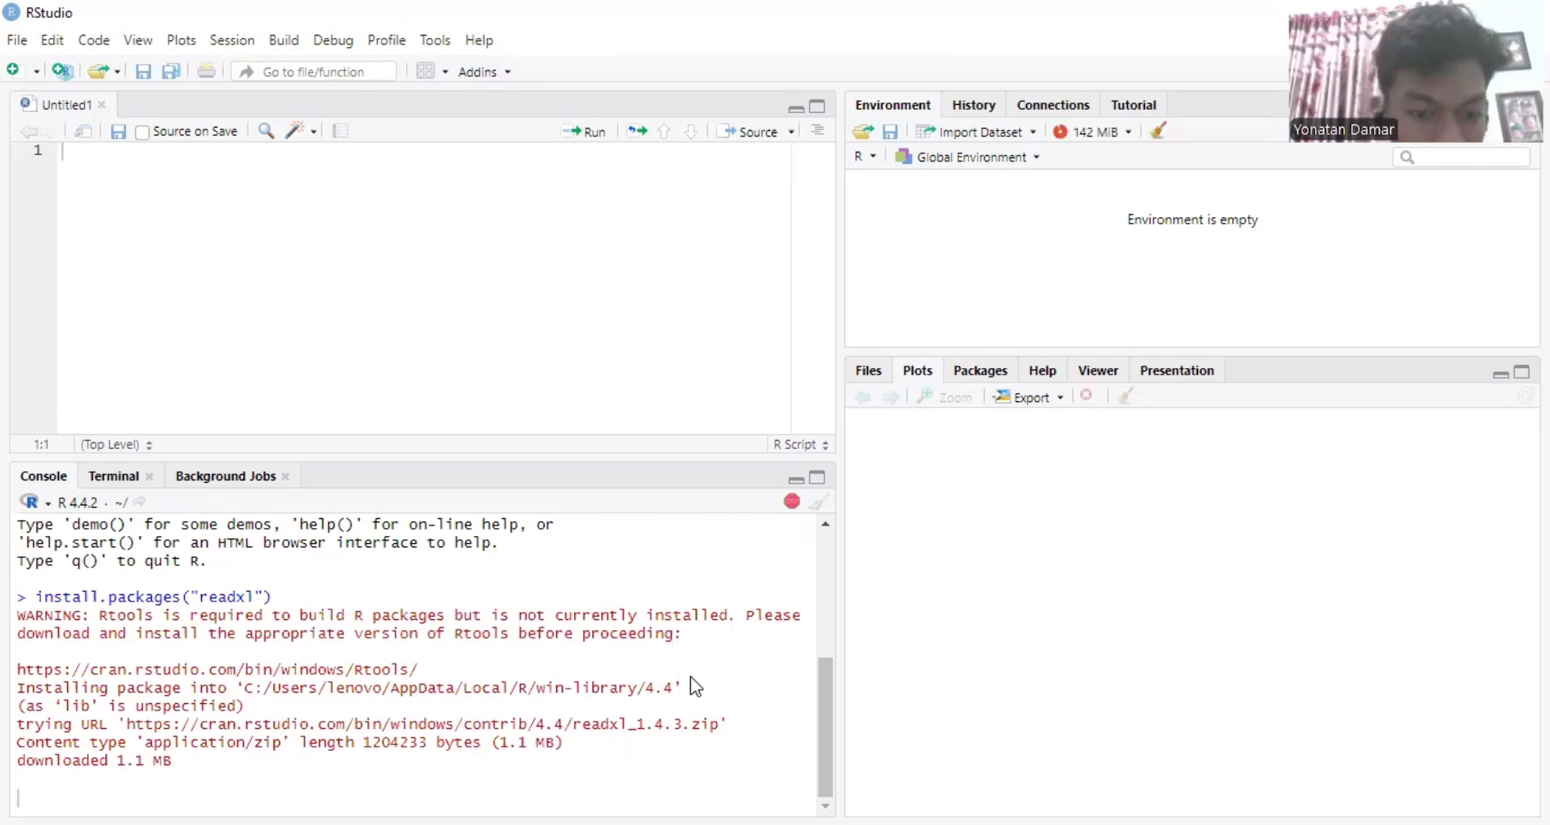
scroll(391, 642, "up", 2)
scroll(390, 644, "up", 3)
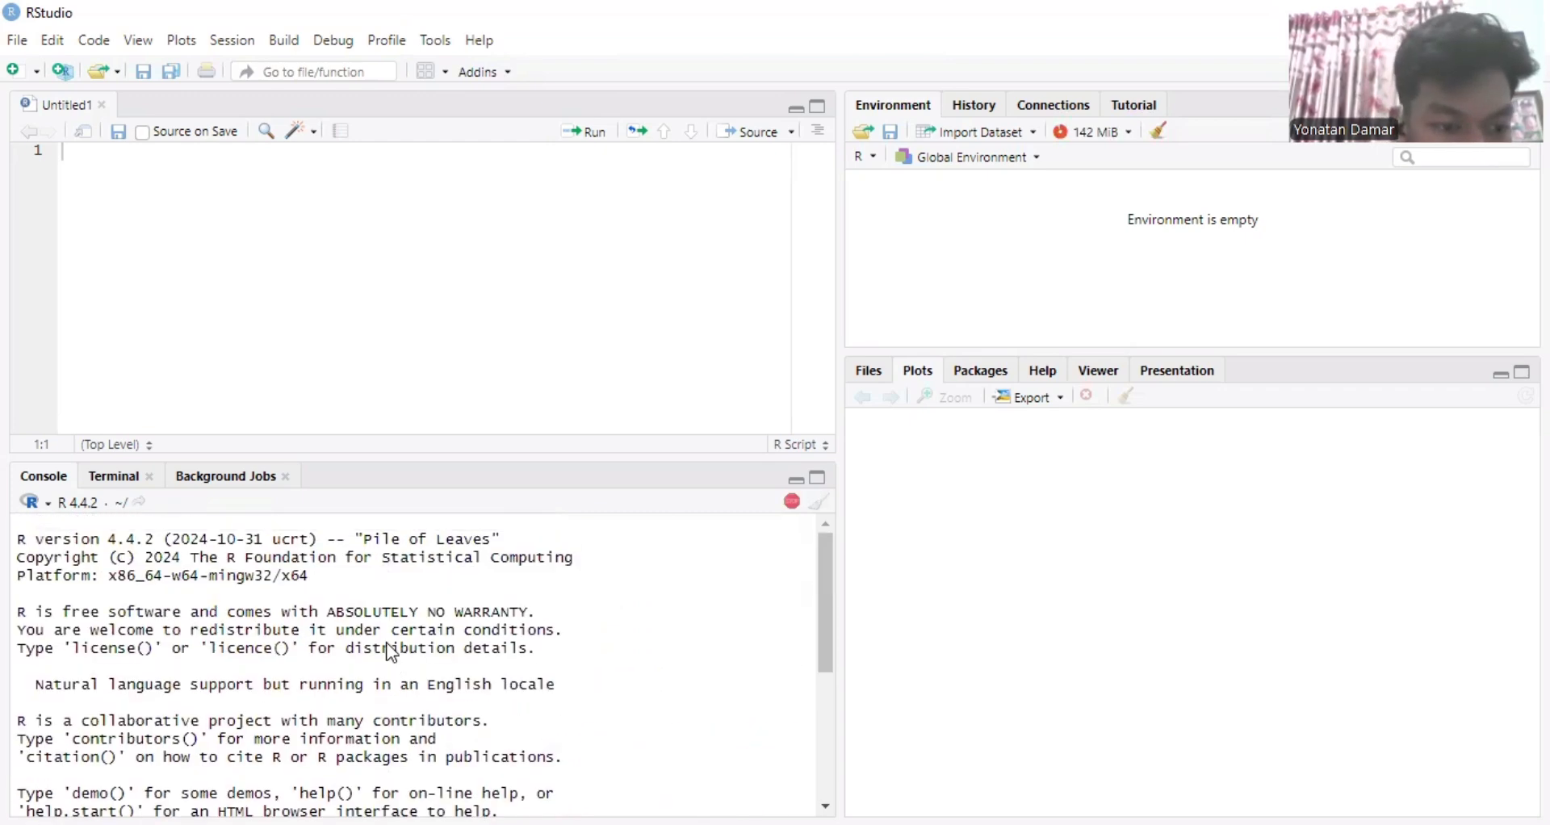
scroll(388, 642, "down", 5)
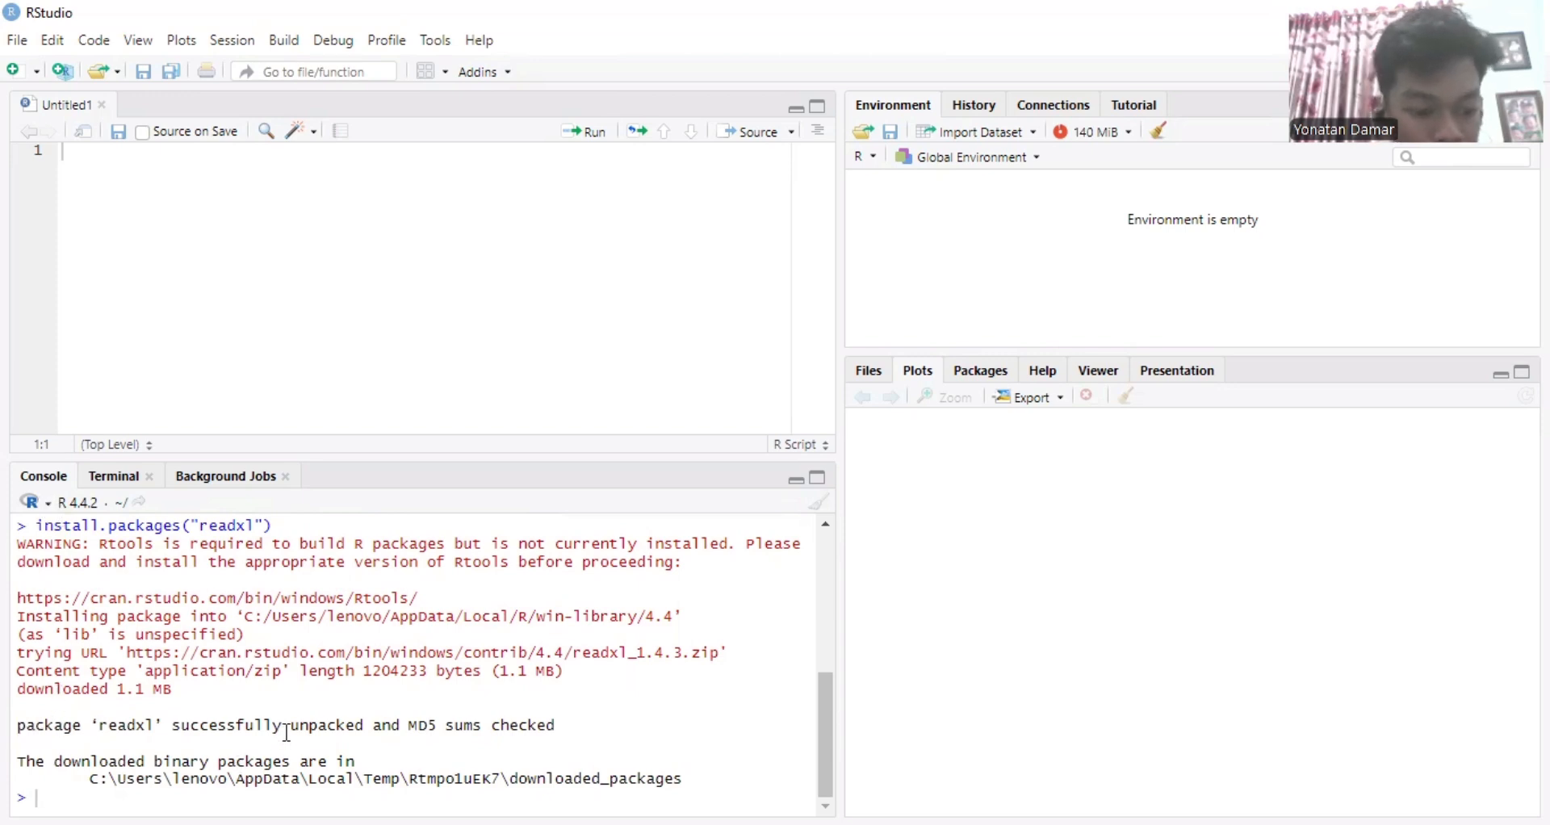
Install the doebioresearch package from the CRAN repository with its dependencies
left_click(436, 42)
left_click(472, 78)
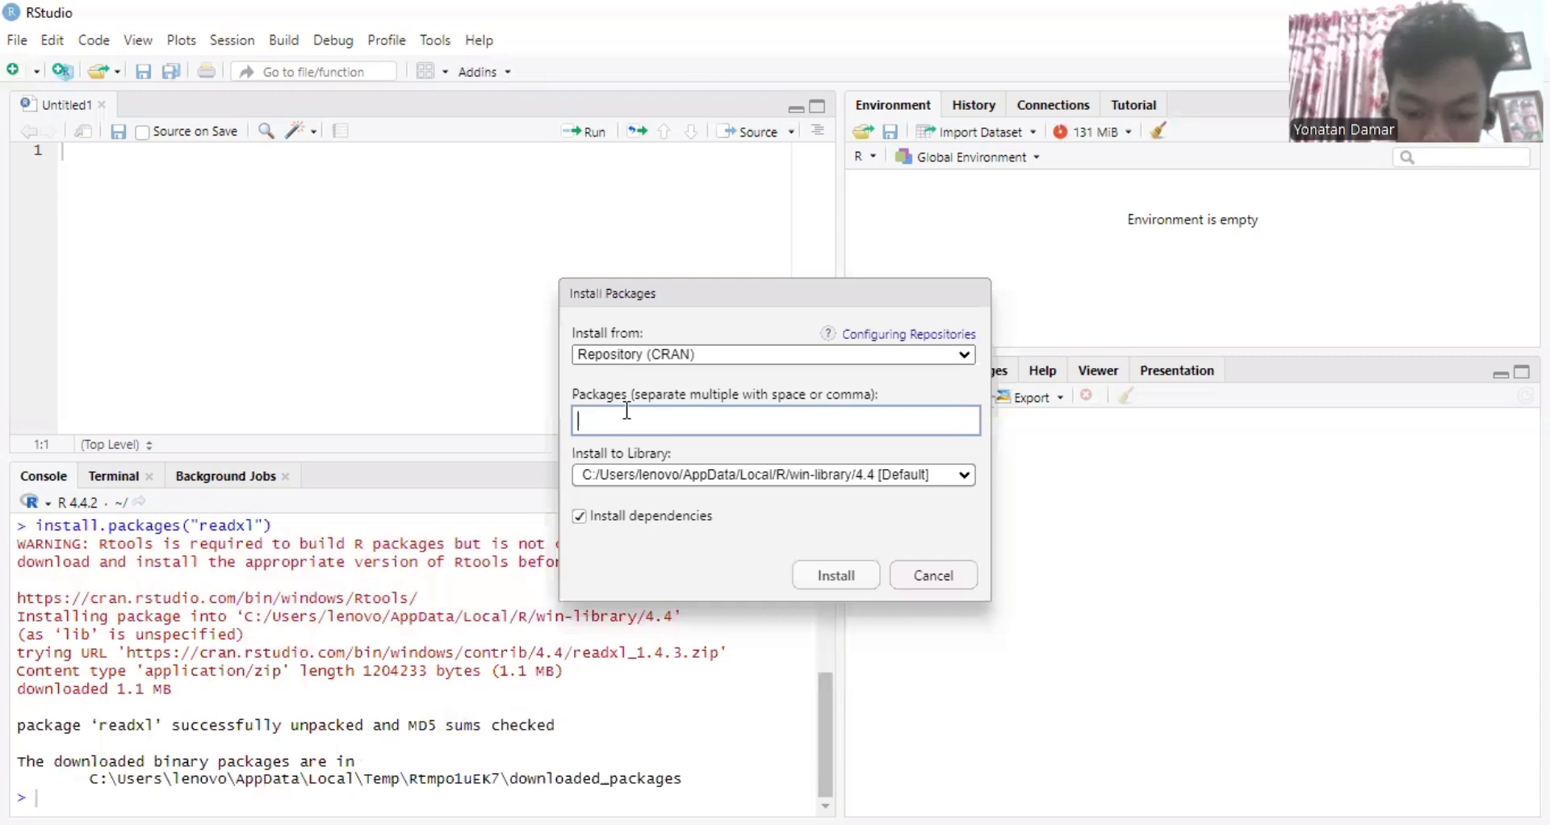
type("doe")
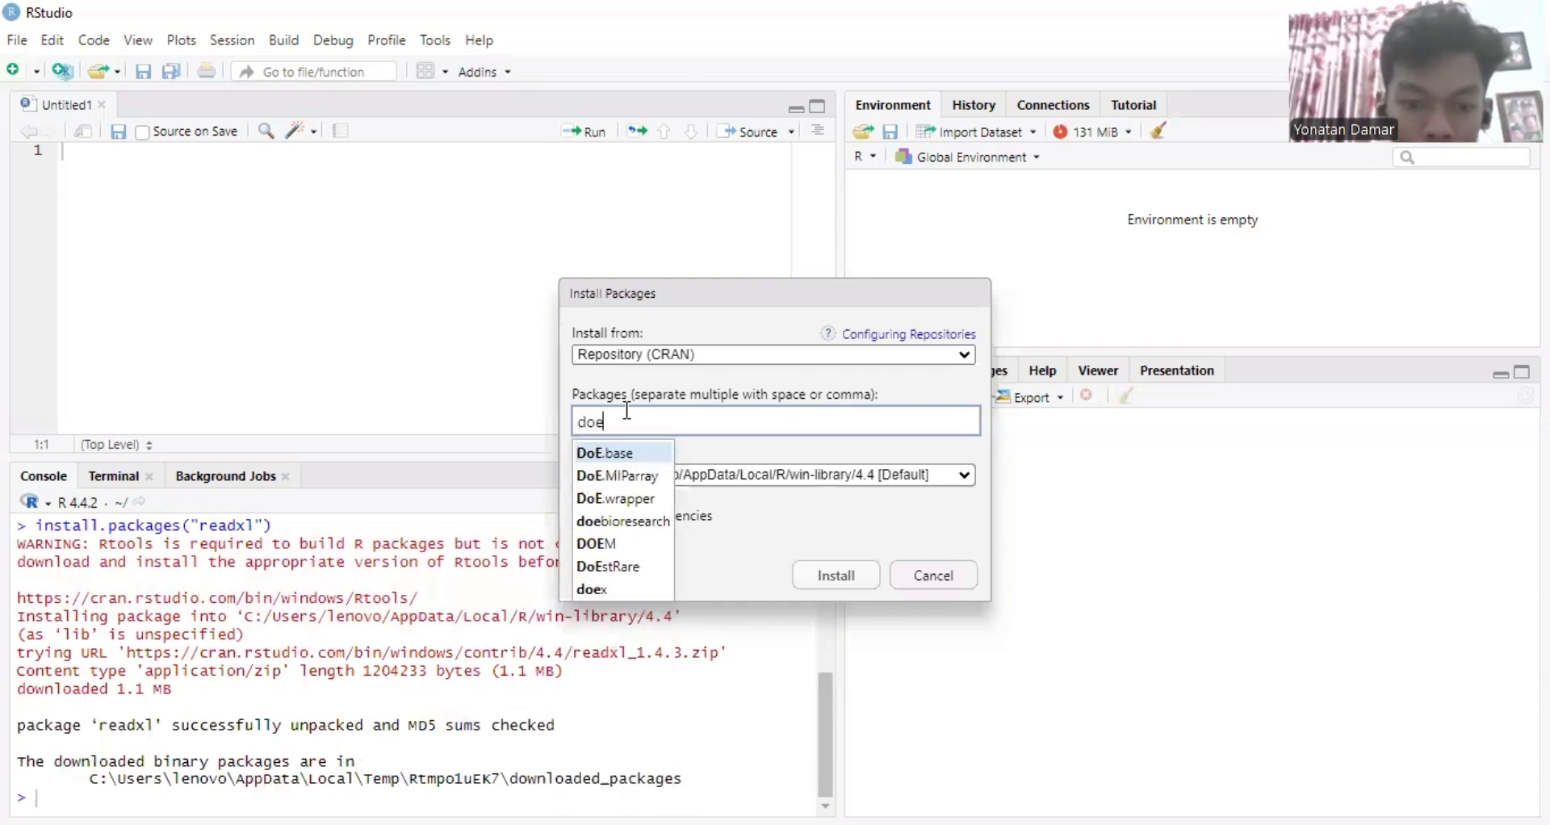
left_click(630, 521)
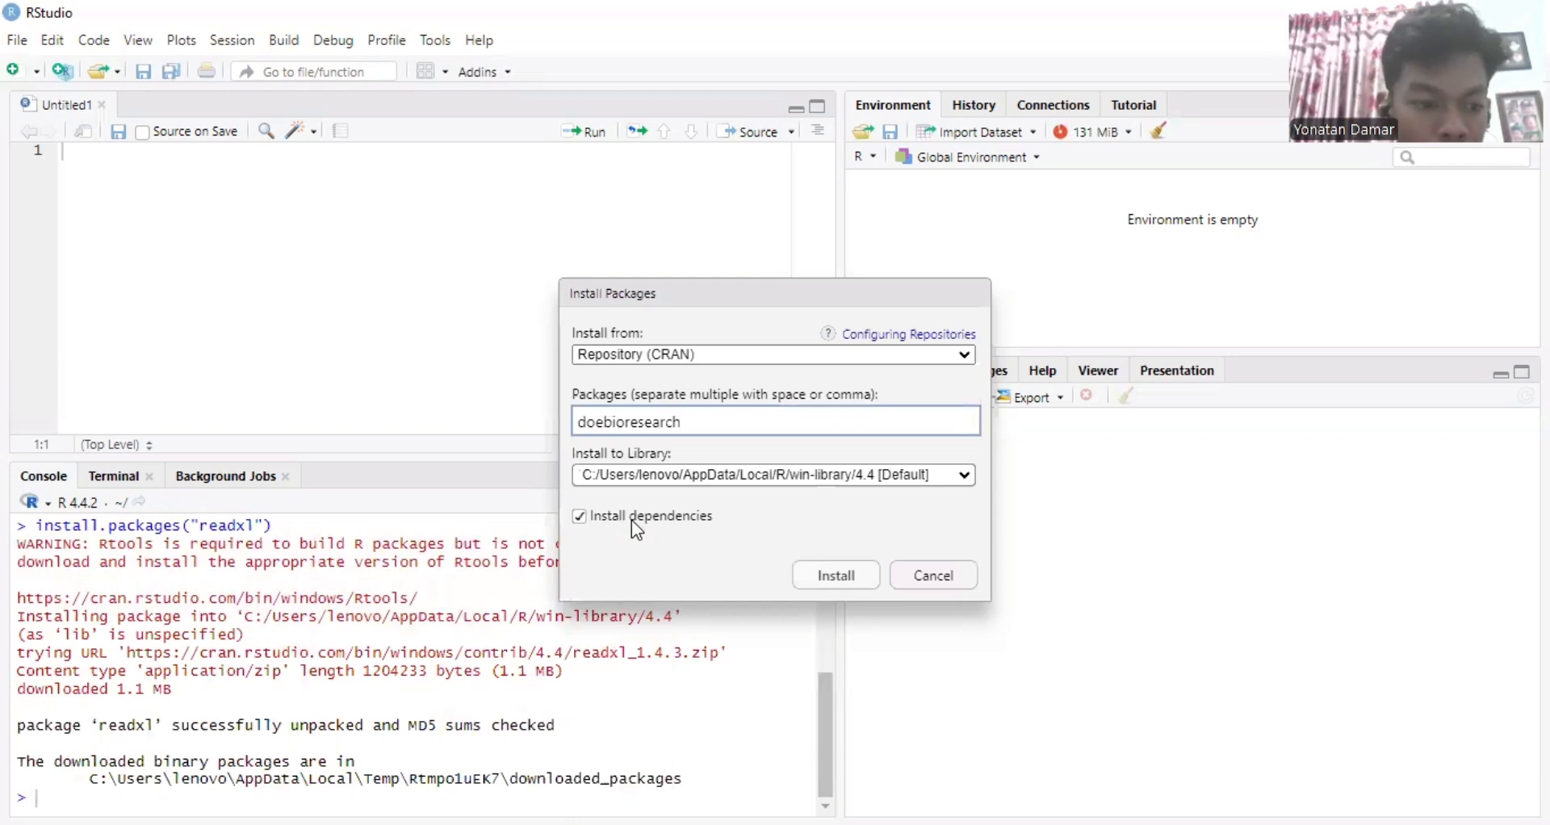
left_click(822, 576)
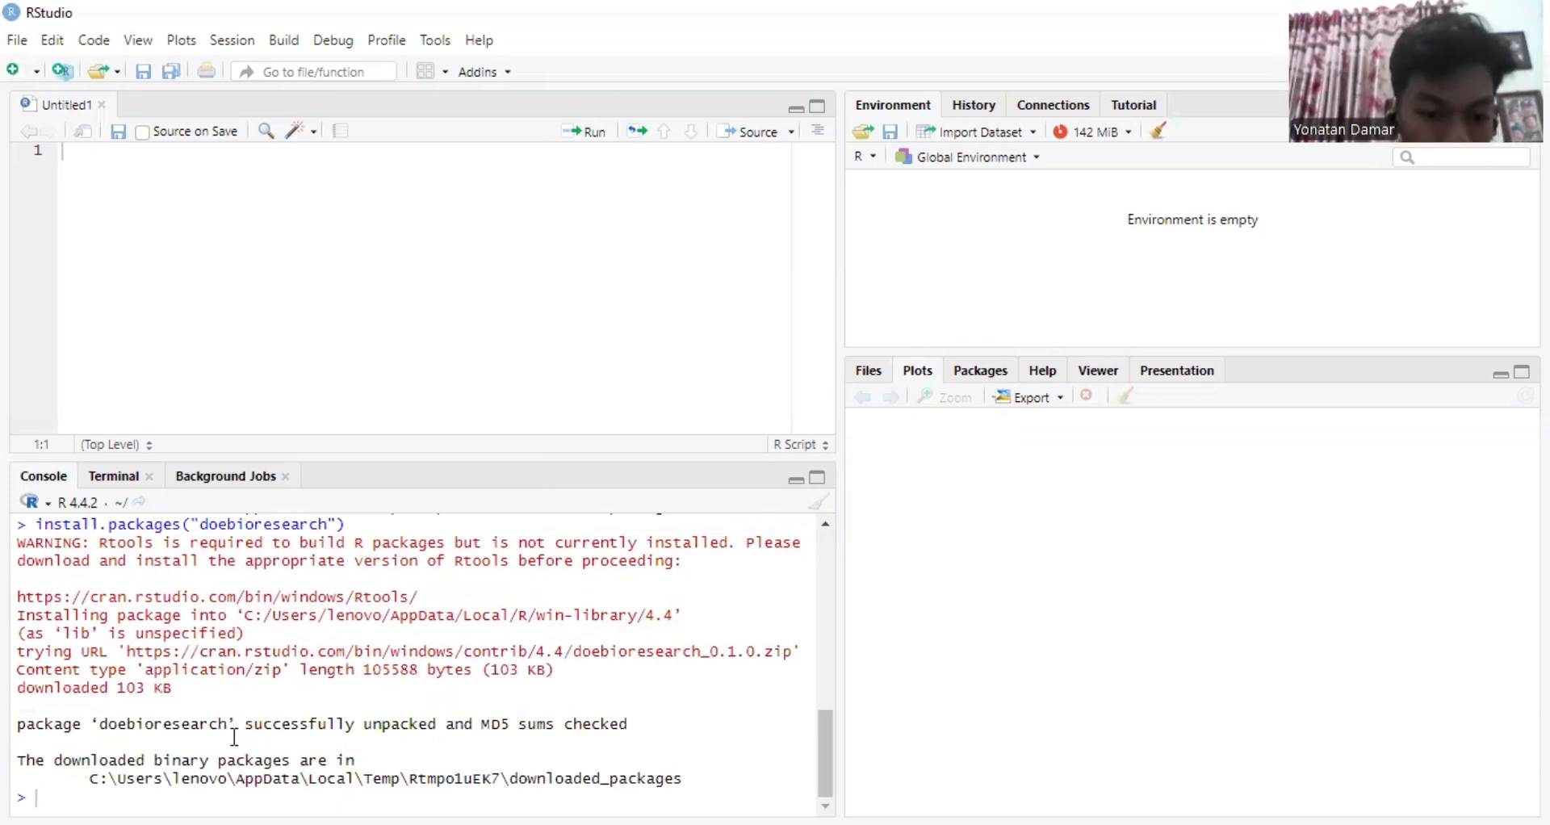
Install the STAT package from the CRAN repository with its dependencies
left_click(436, 41)
left_click(503, 80)
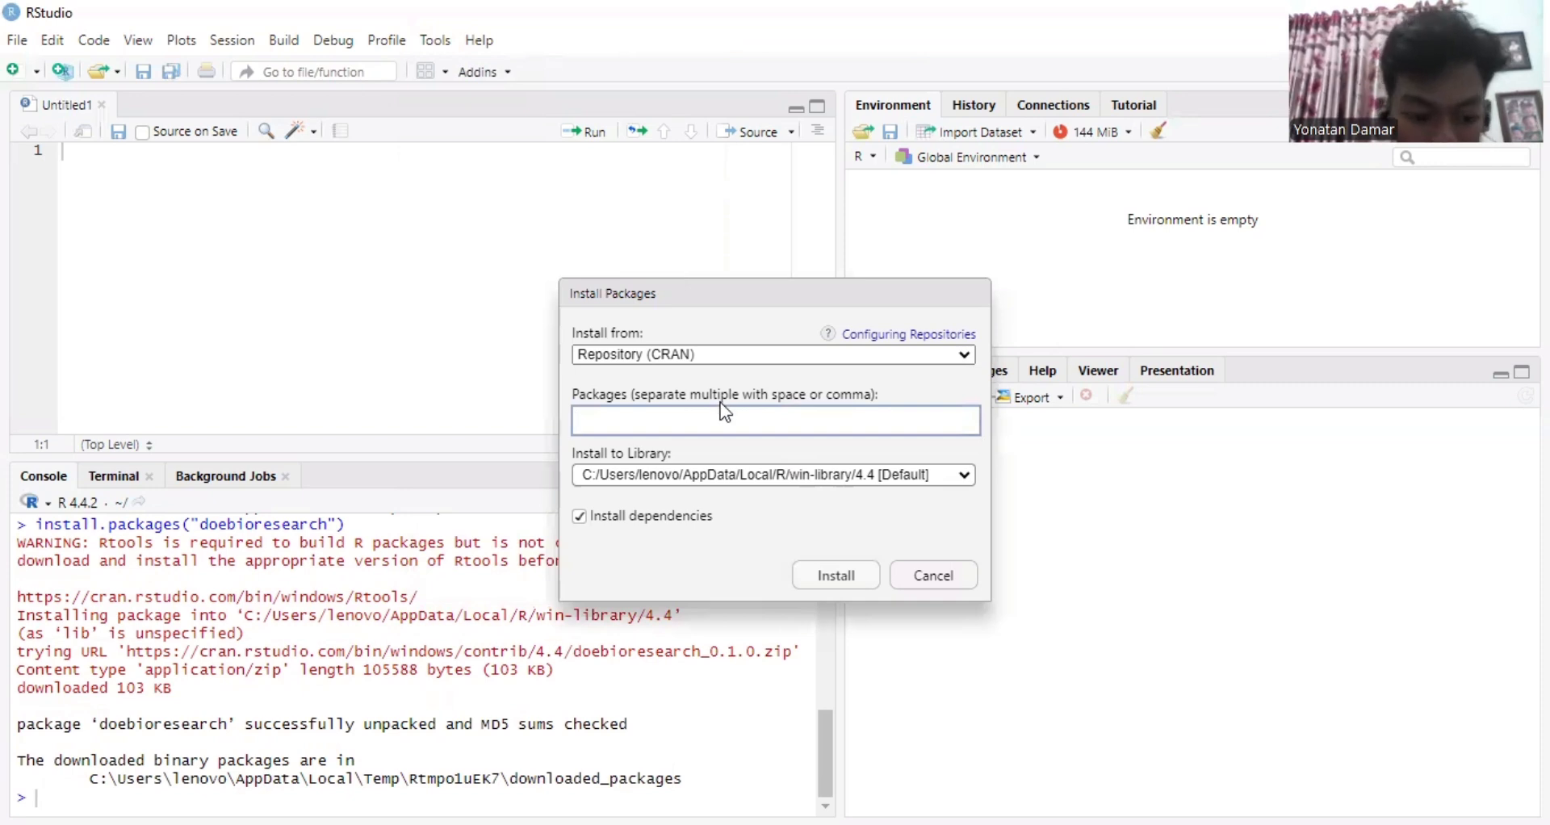
type("sTAT")
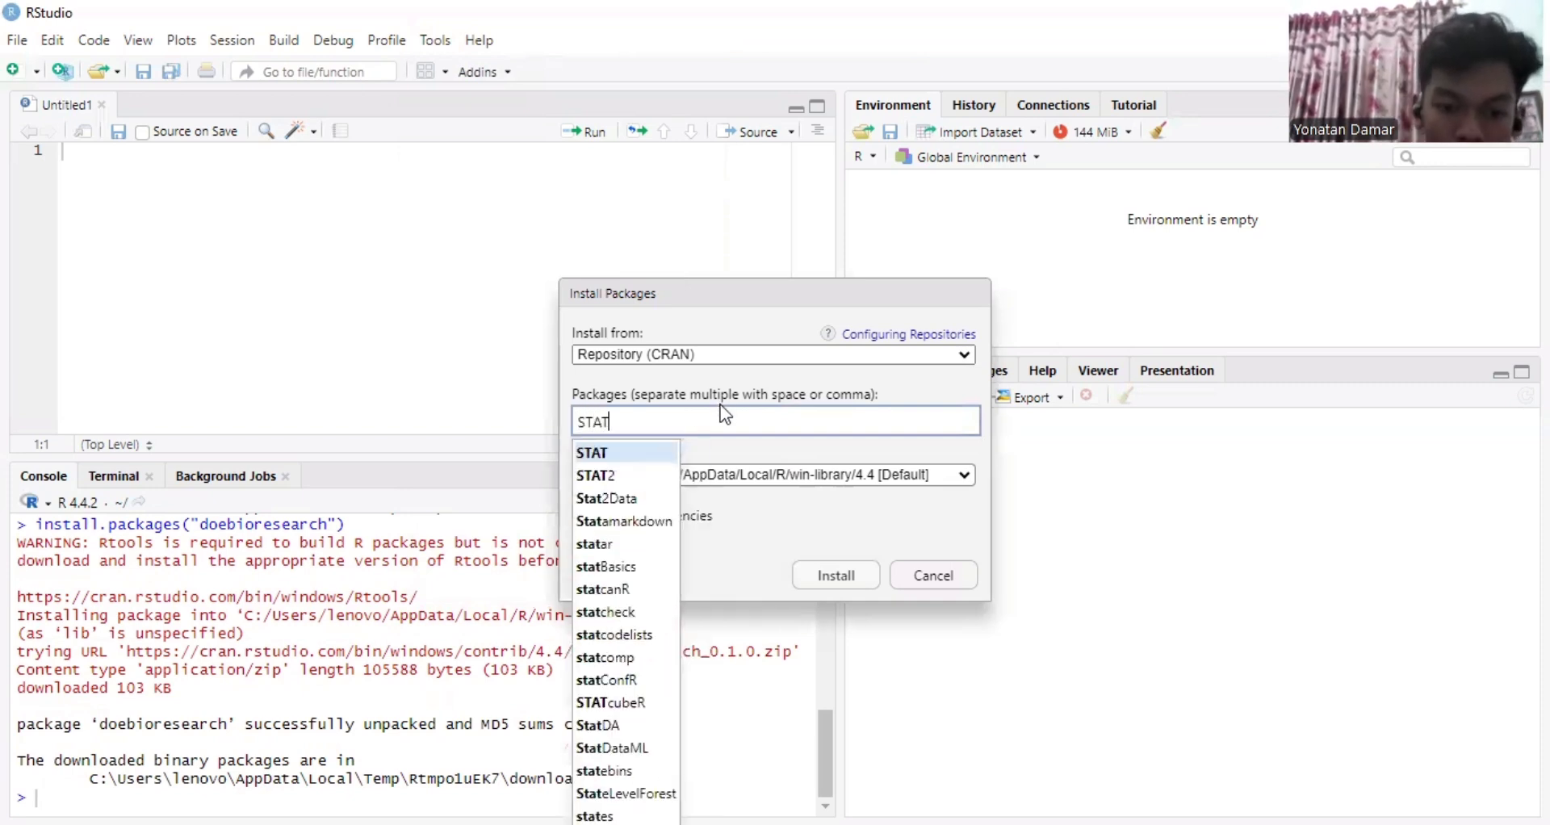
left_click(660, 452)
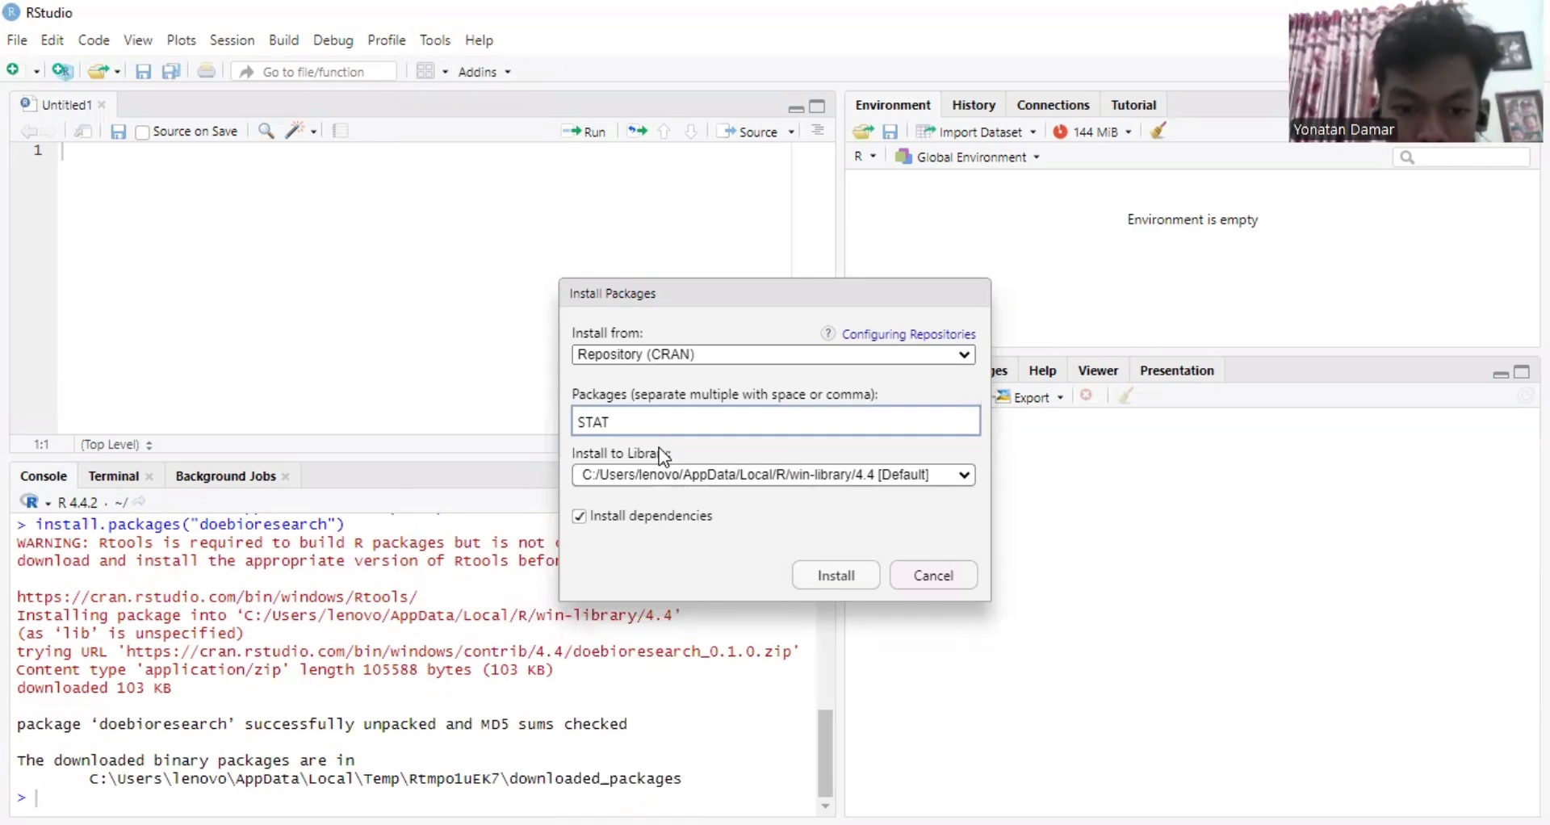
left_click(848, 569)
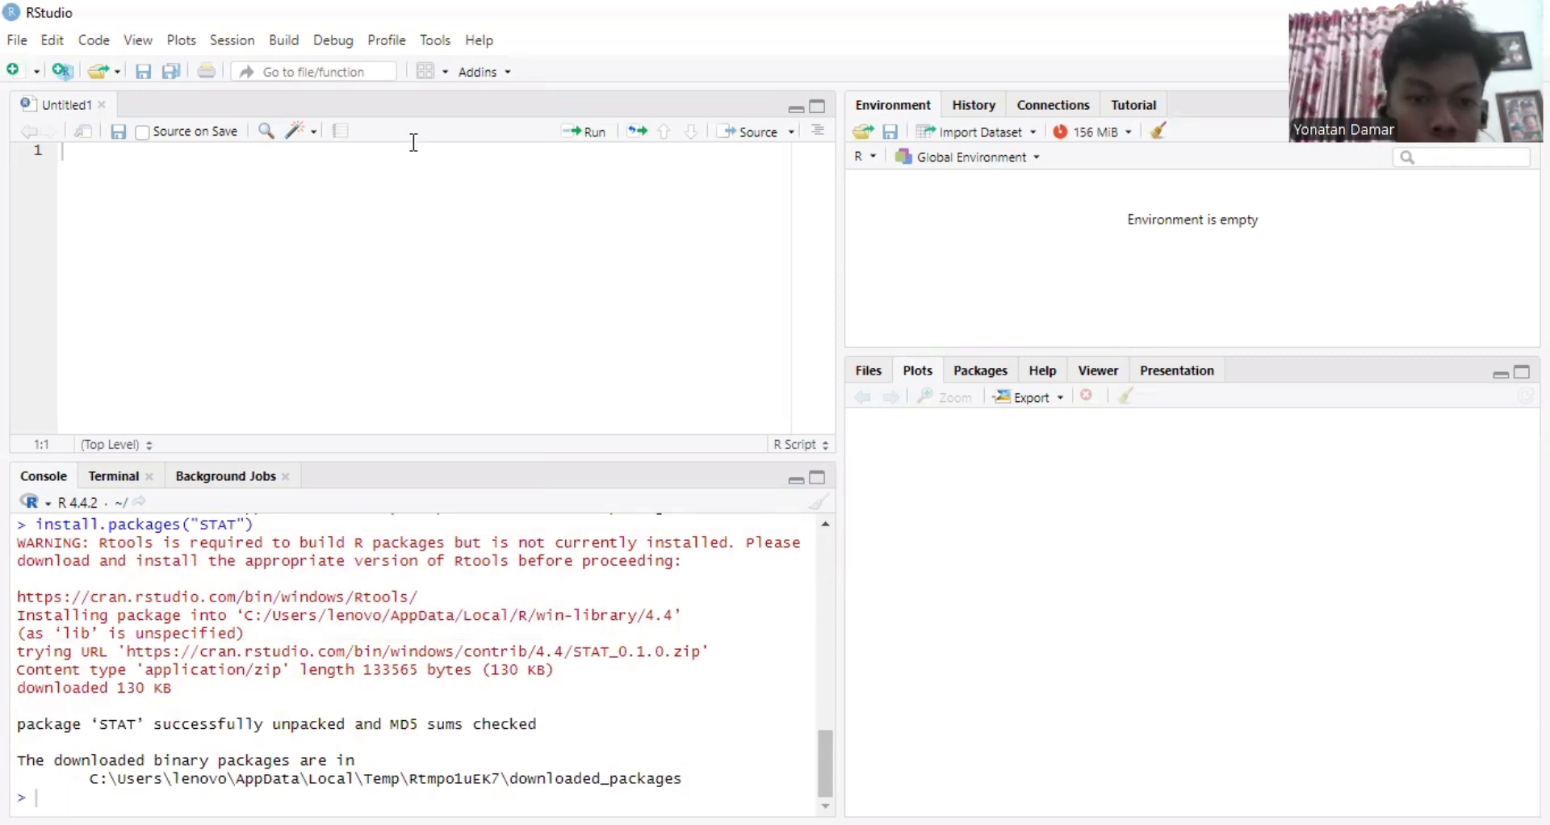
Install the correlation package from the CRAN repository with its dependencies
left_click(436, 41)
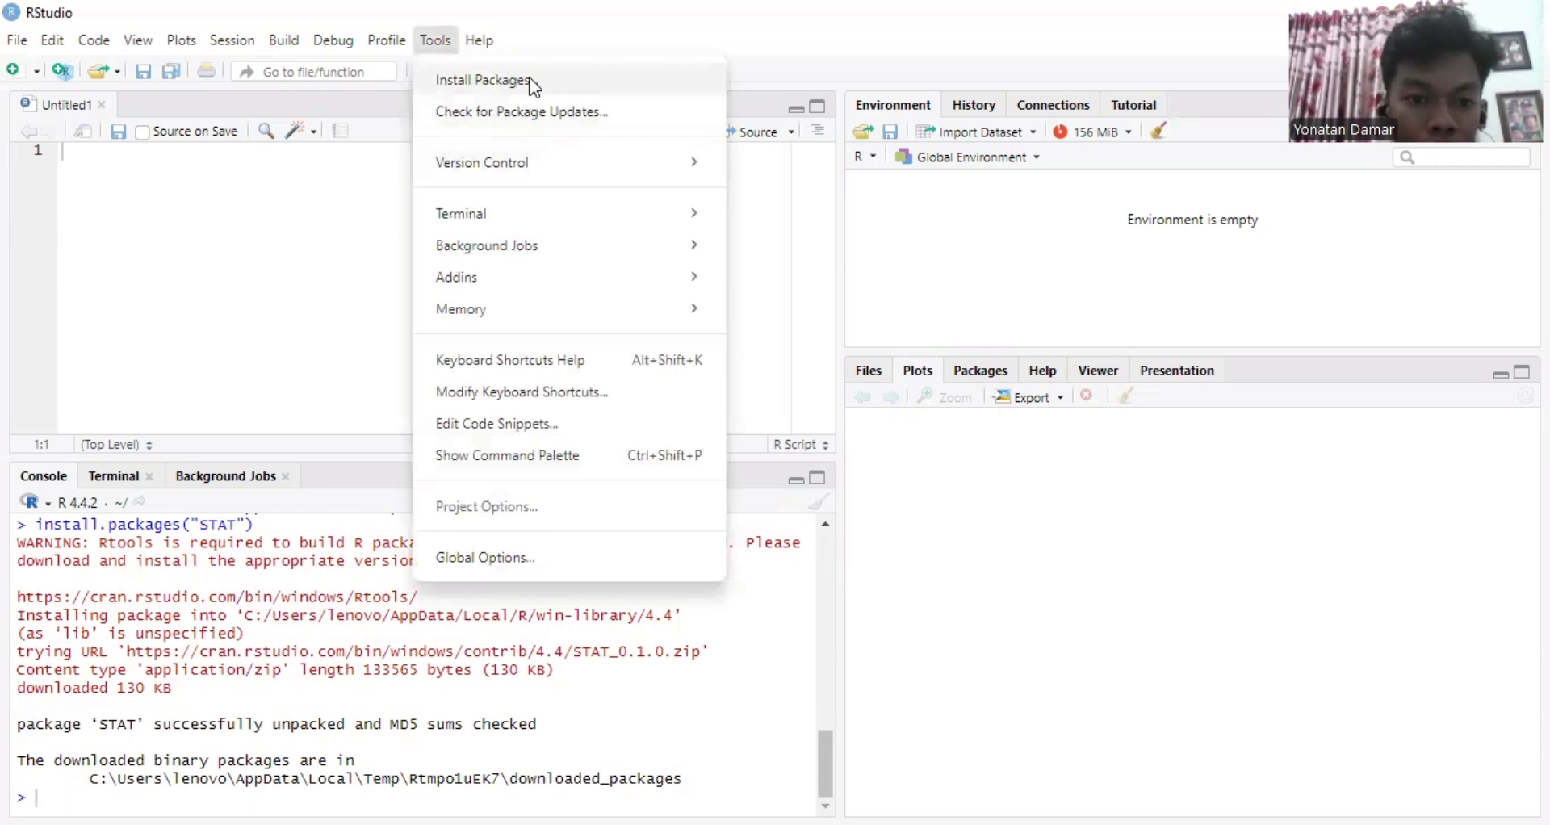
left_click(533, 83)
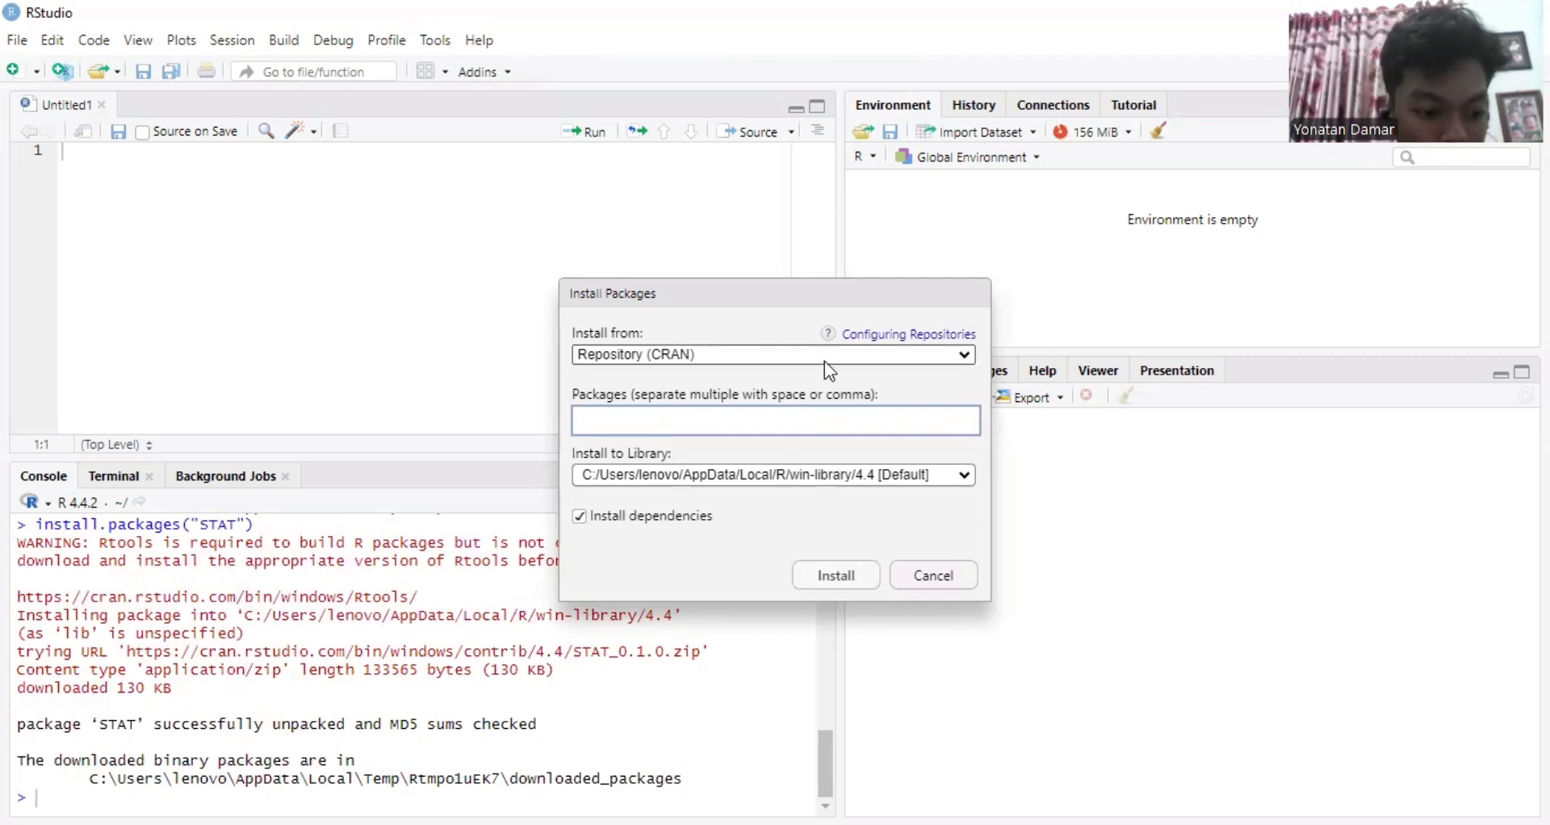
type("c")
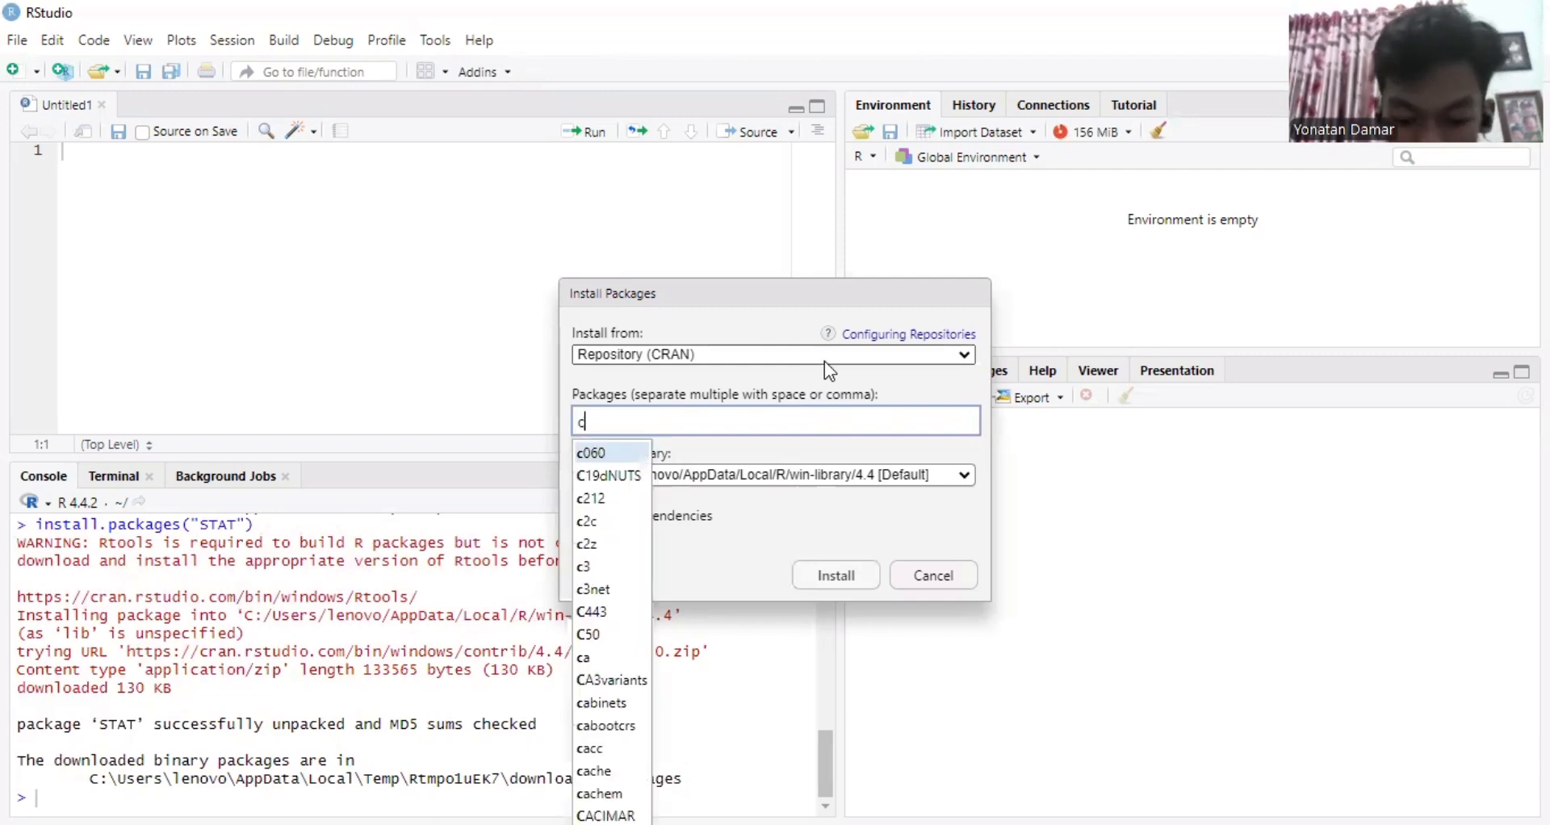
type("orrel")
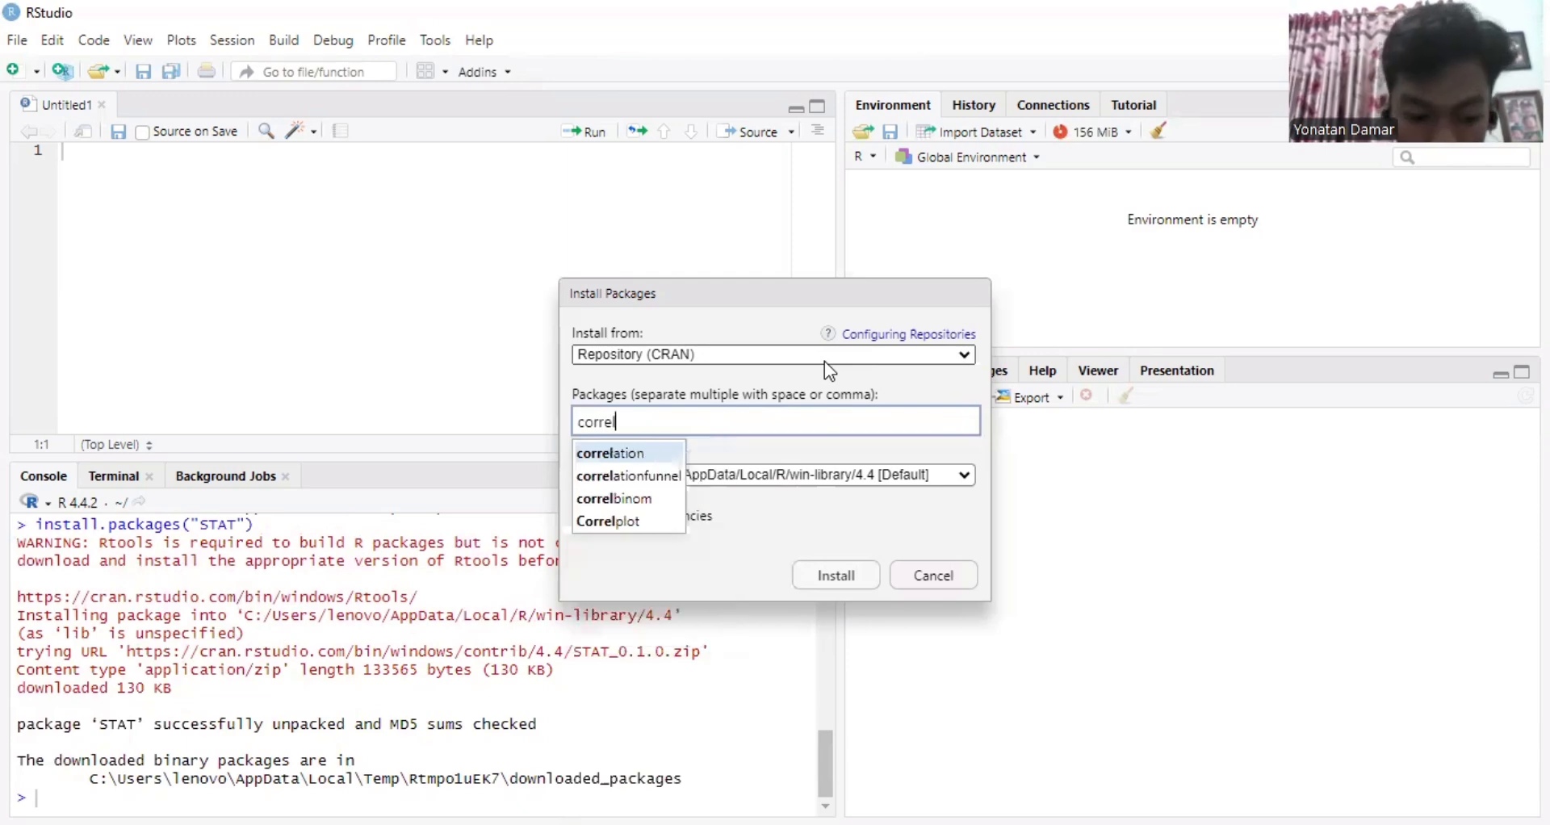
type("at")
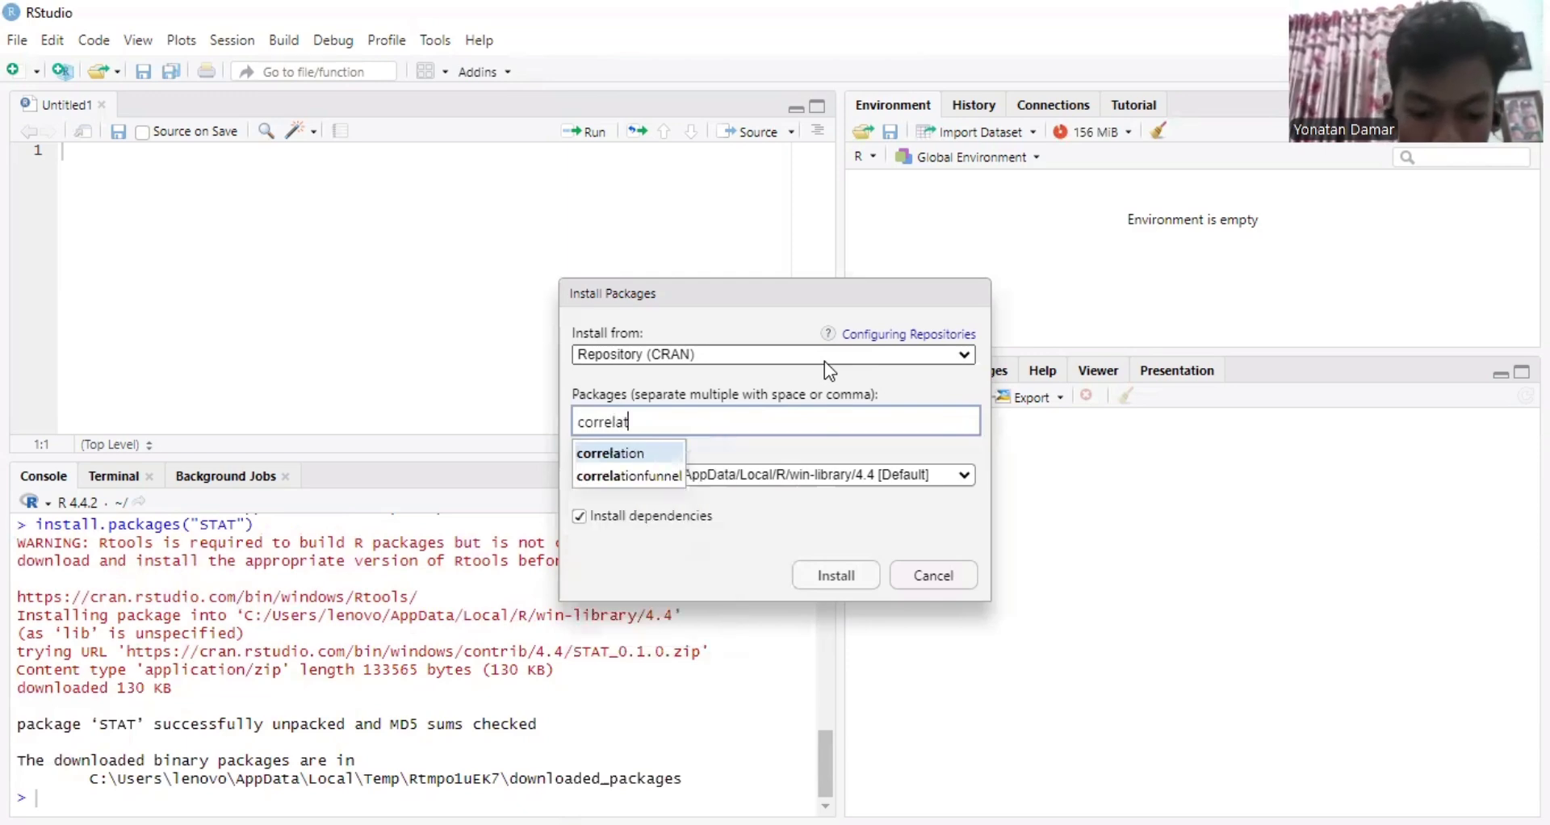
left_click(661, 457)
left_click(832, 576)
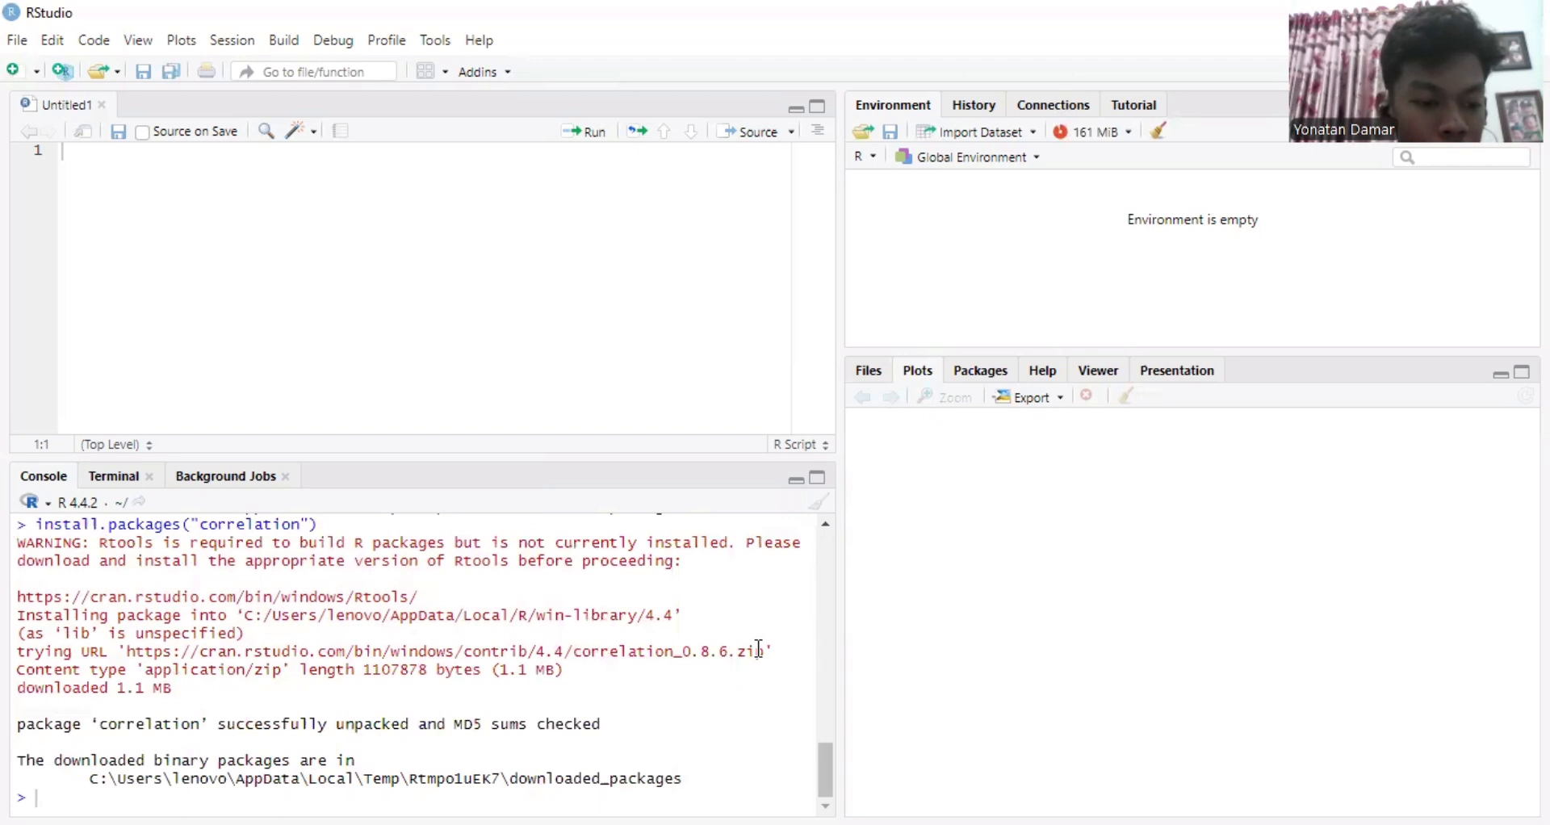
Install the ggplot2 package from the CRAN repository with its dependencies
left_click(434, 42)
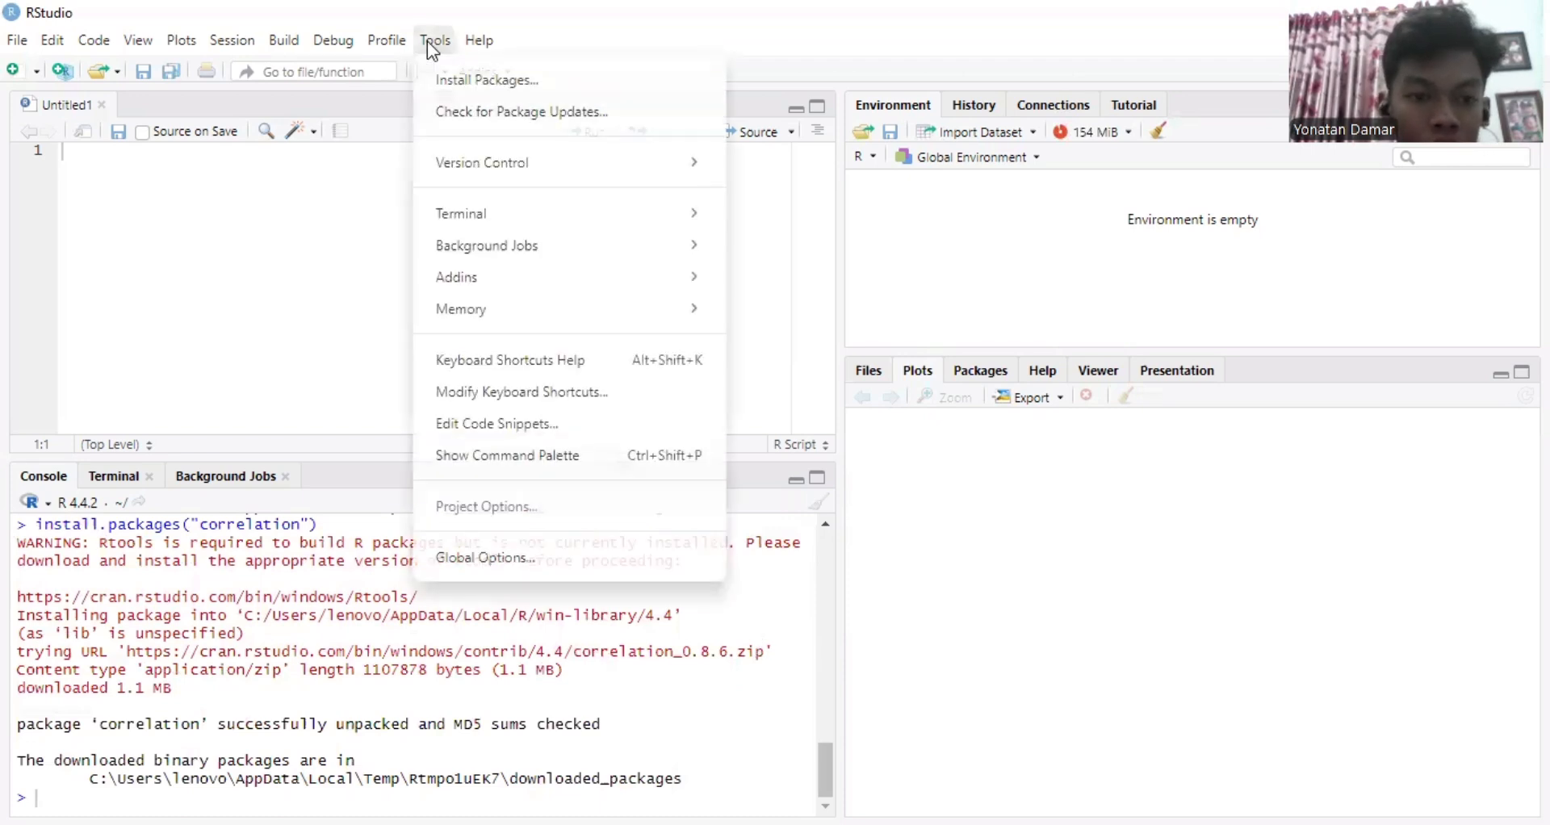
left_click(454, 81)
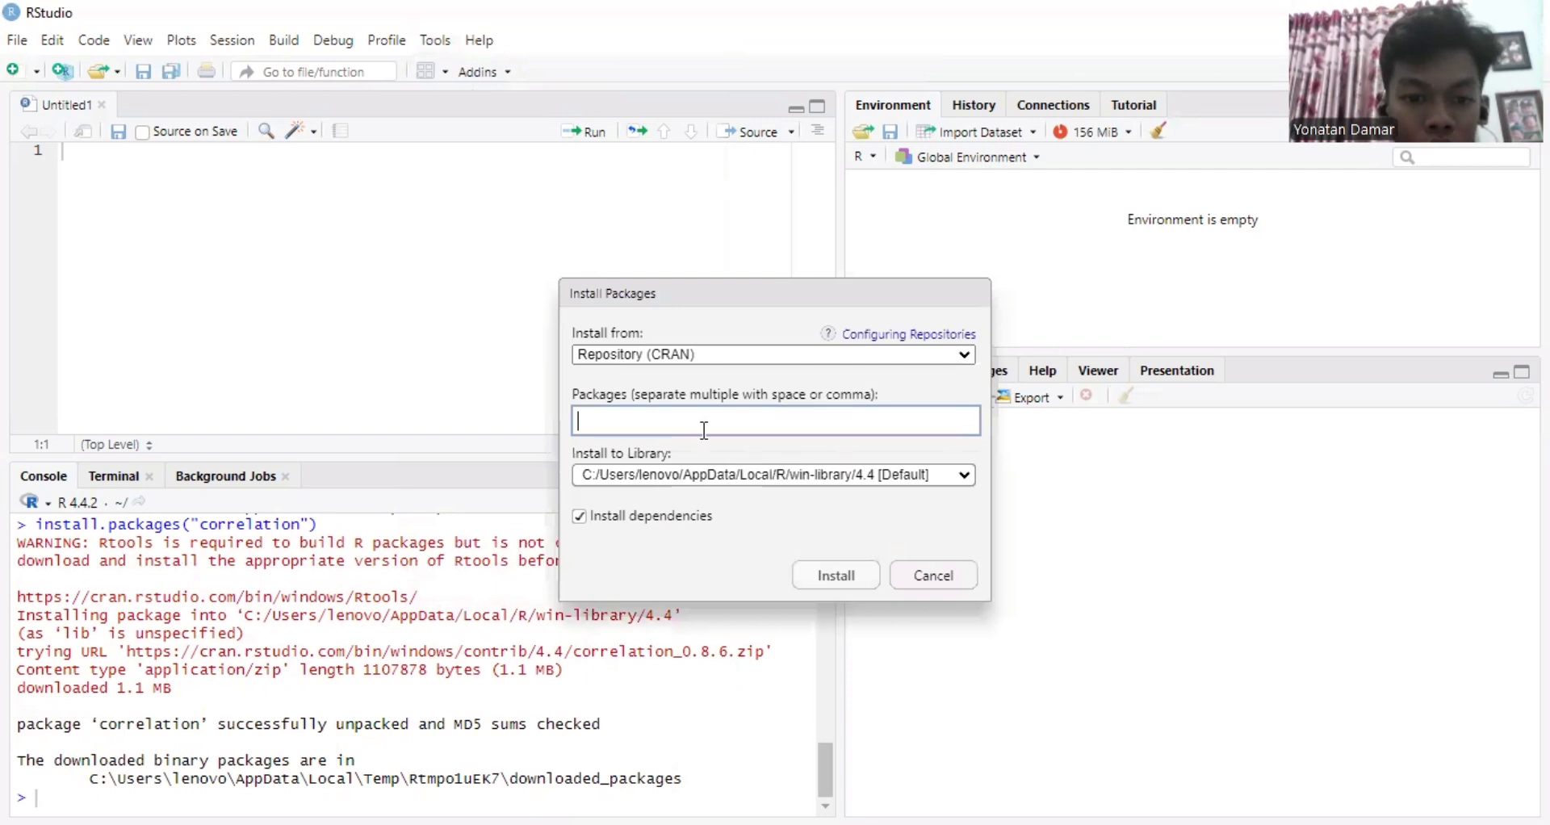
type("ggplot2")
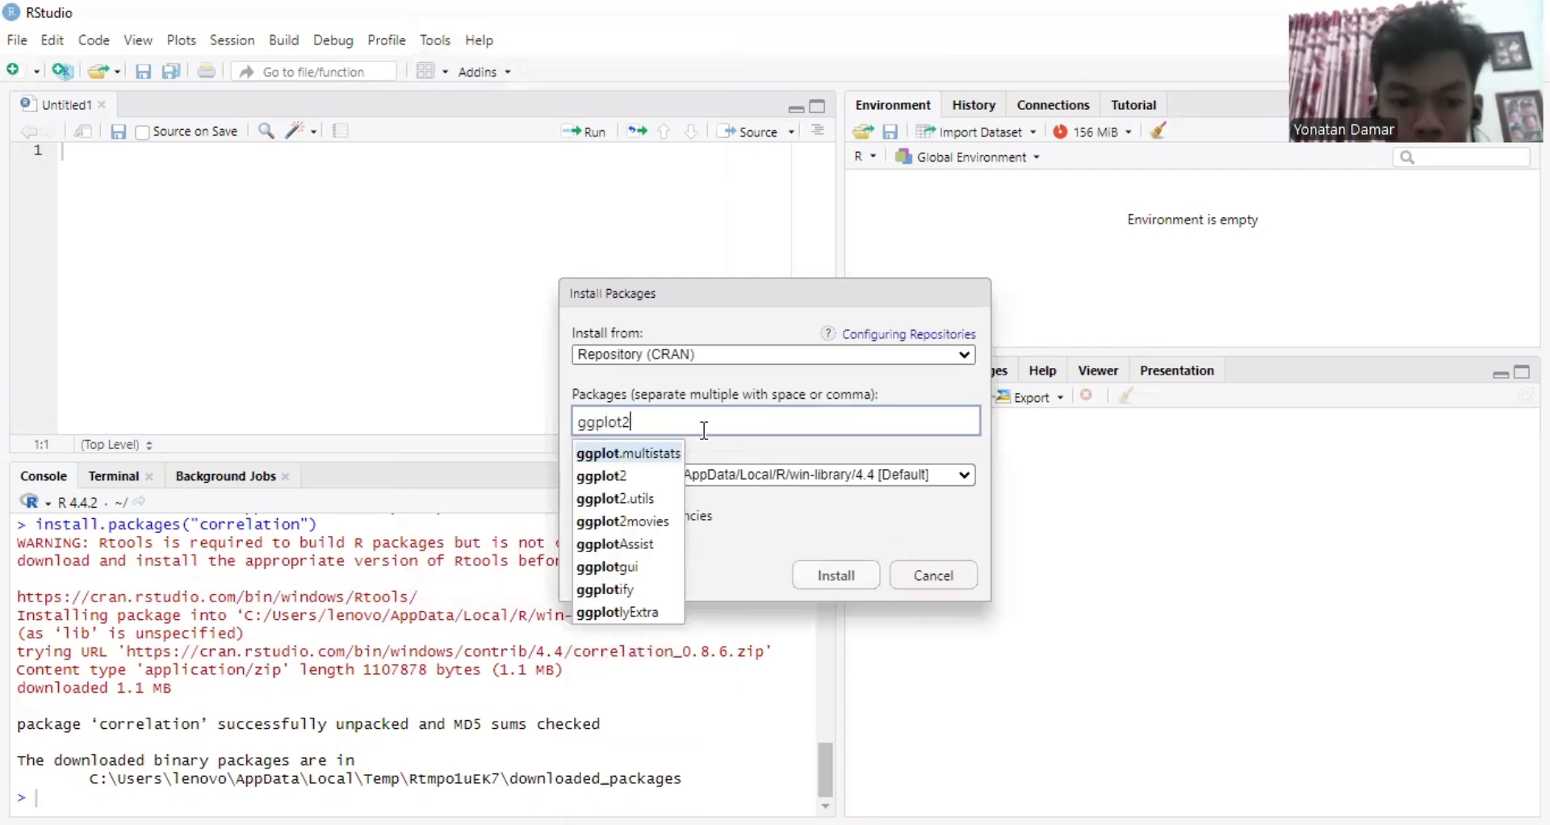
left_click(645, 454)
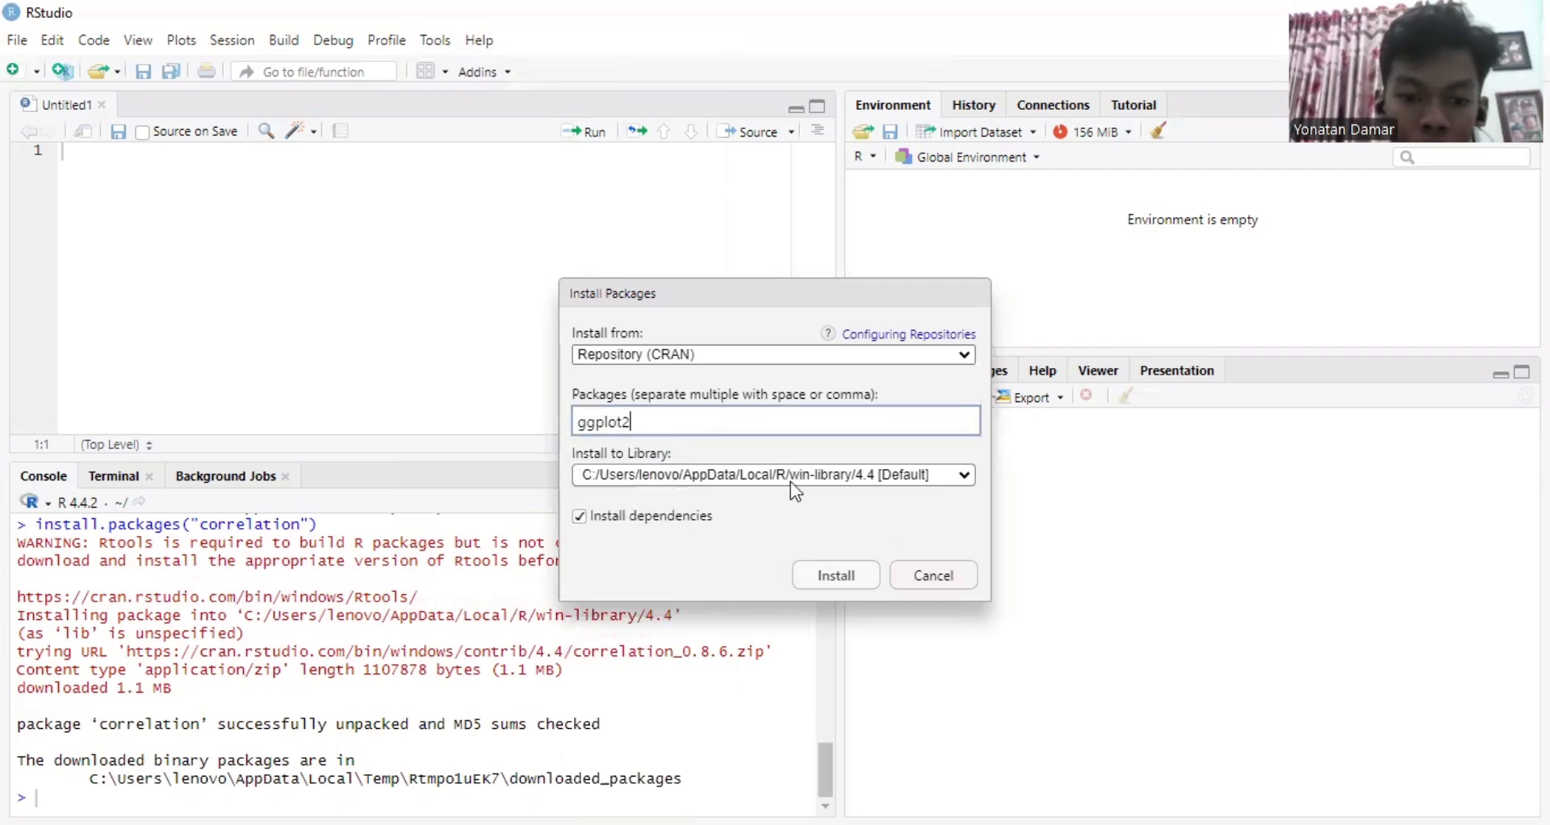
left_click(837, 576)
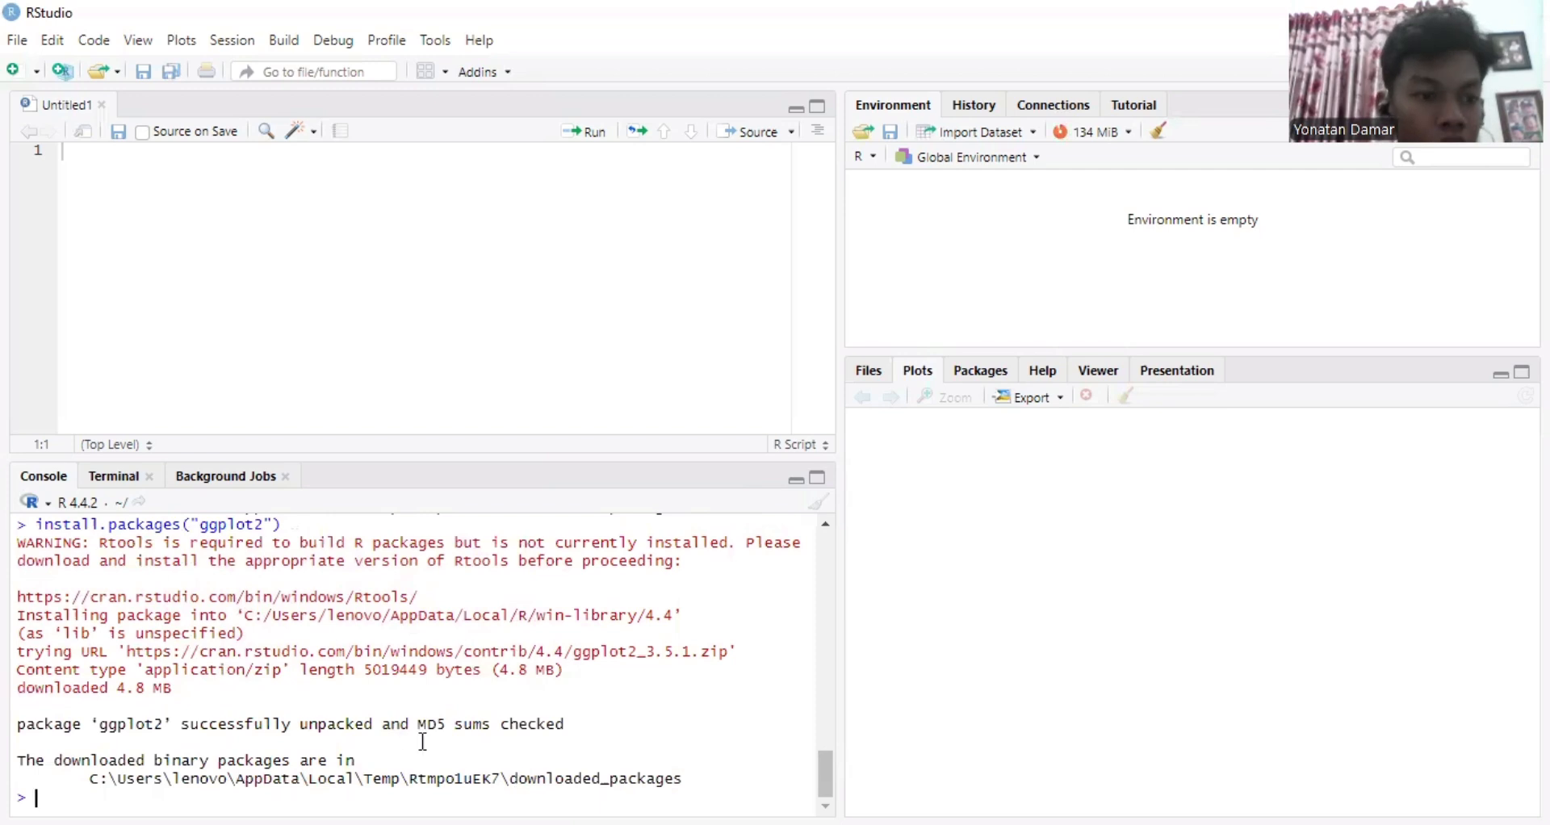
Create a new blank R script
left_click(19, 41)
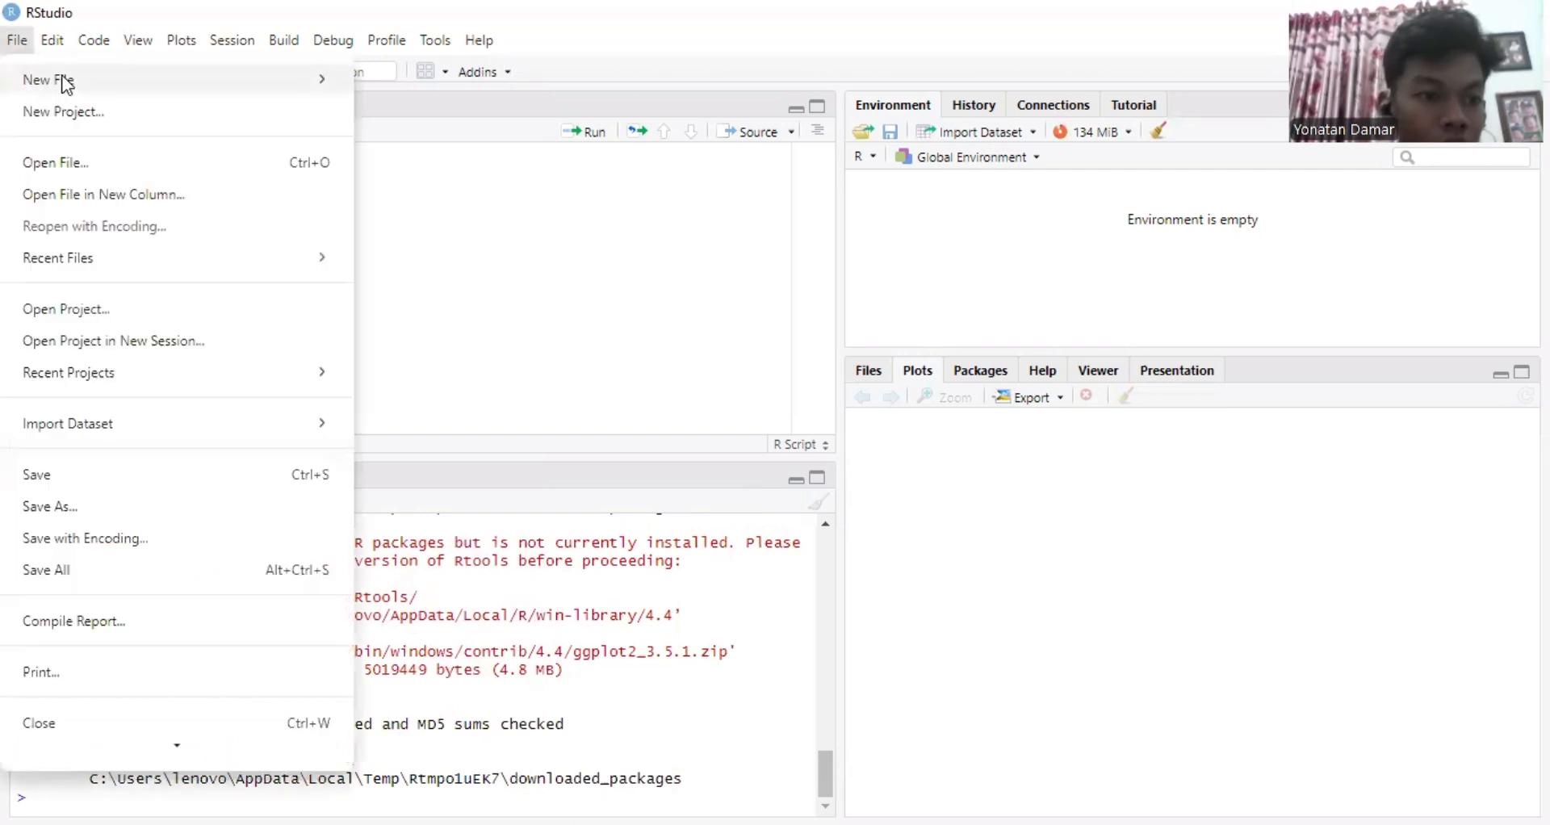
left_click(401, 26)
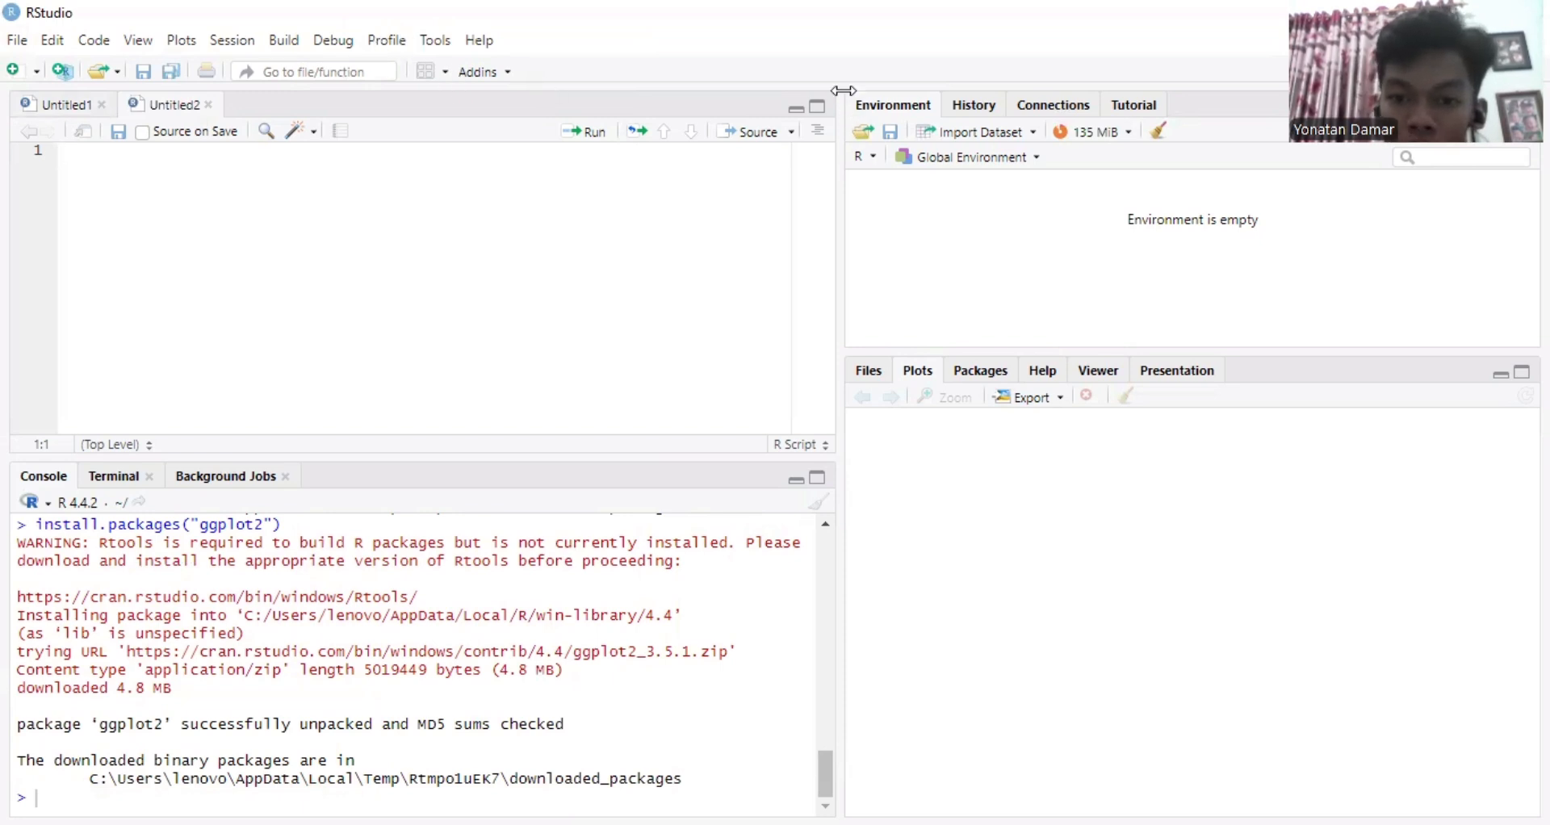
Start an Excel data import and choose the file rancob fix.xlsx from E:/SEMESTER 5/RANCOB/Praktikum
left_click(971, 137)
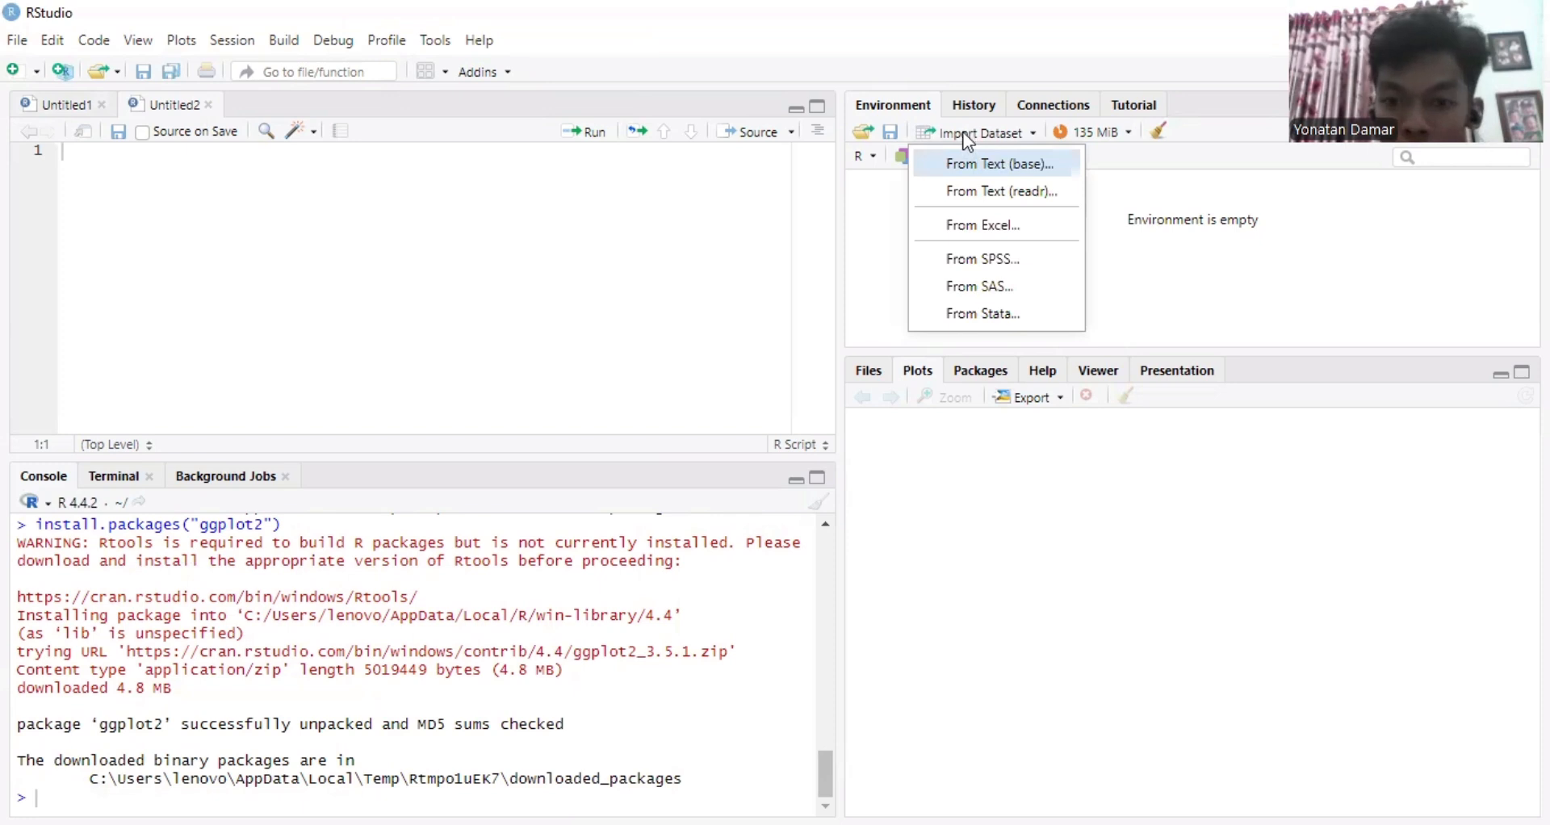
left_click(953, 137)
left_click(953, 137)
left_click(981, 228)
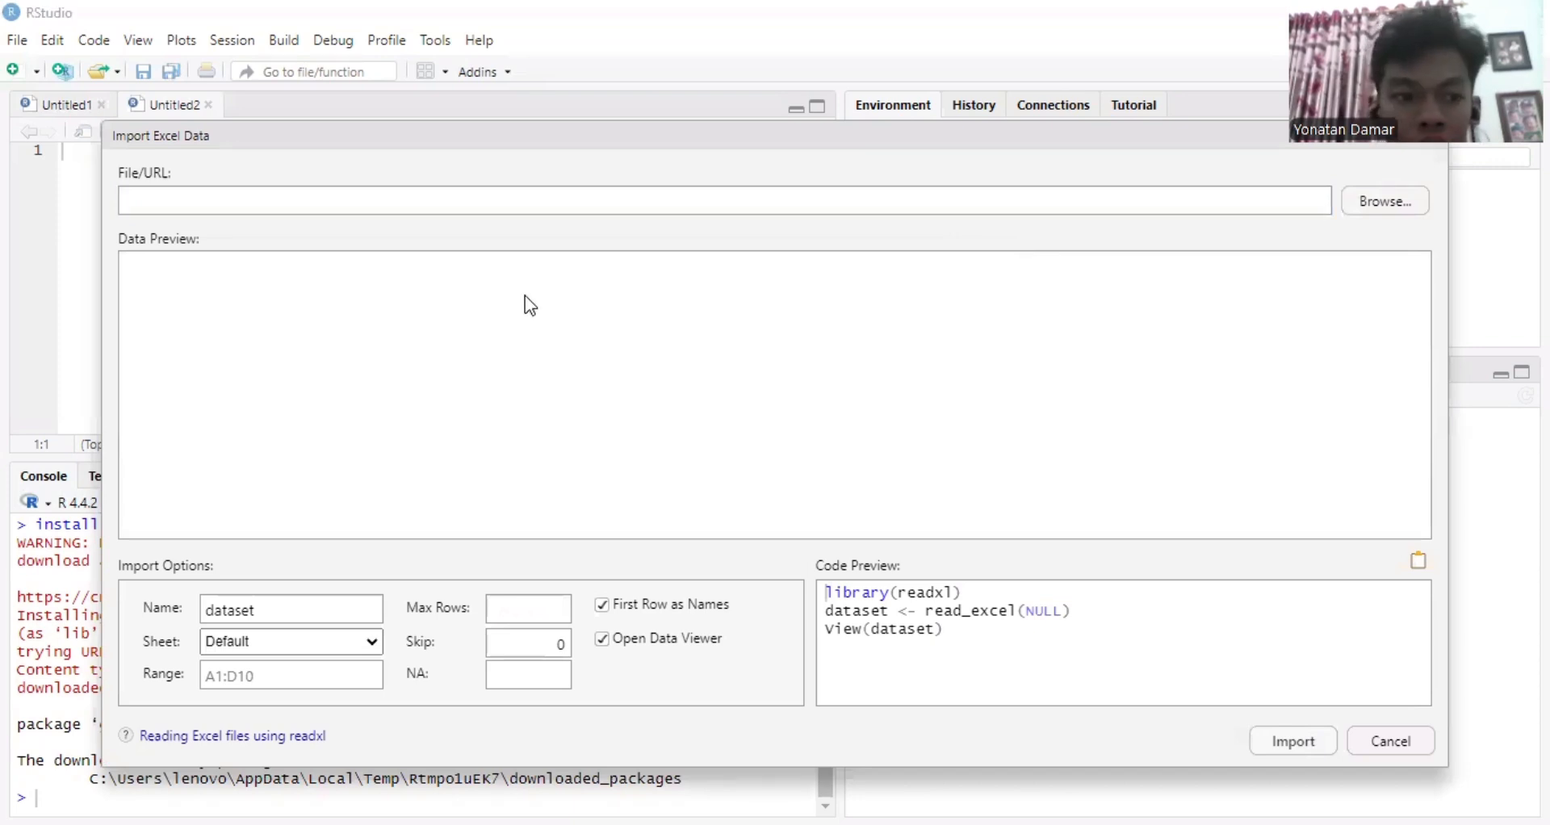
left_click(1373, 203)
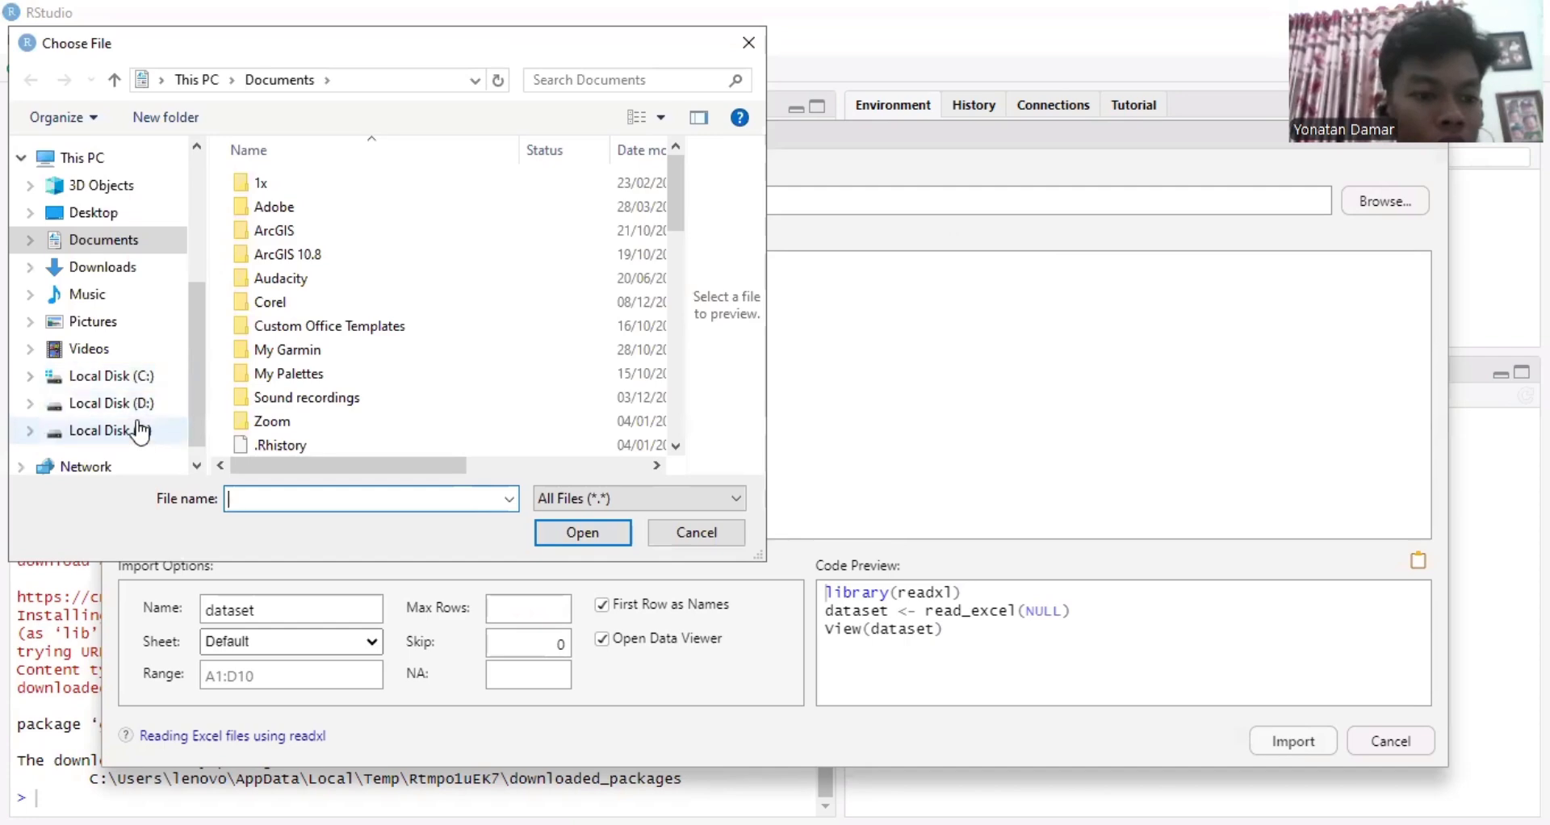
left_click(138, 430)
scroll(312, 374, "down", 7)
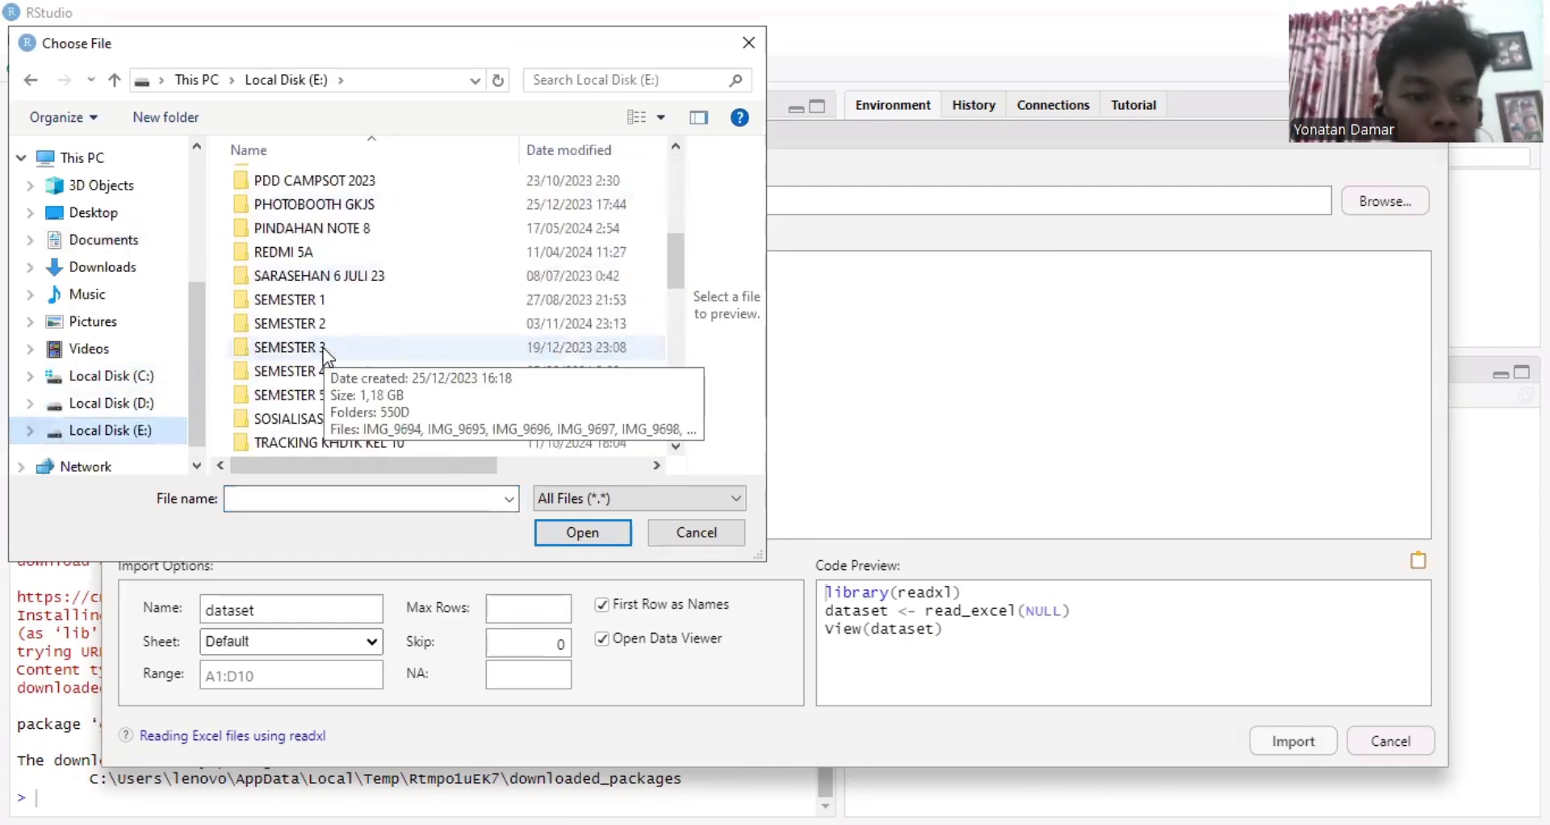
double_click(364, 325)
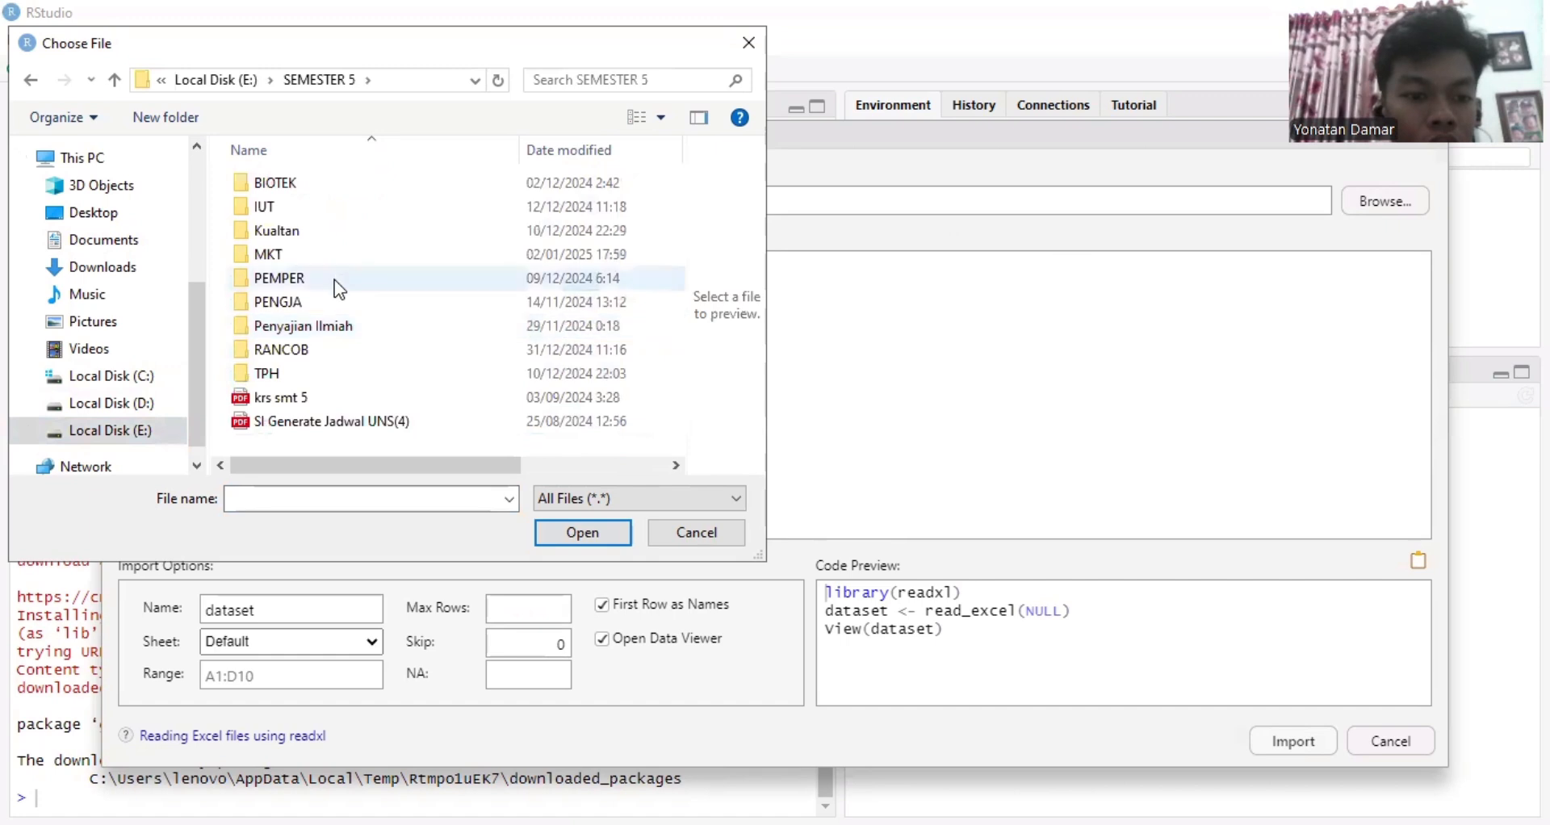
double_click(348, 340)
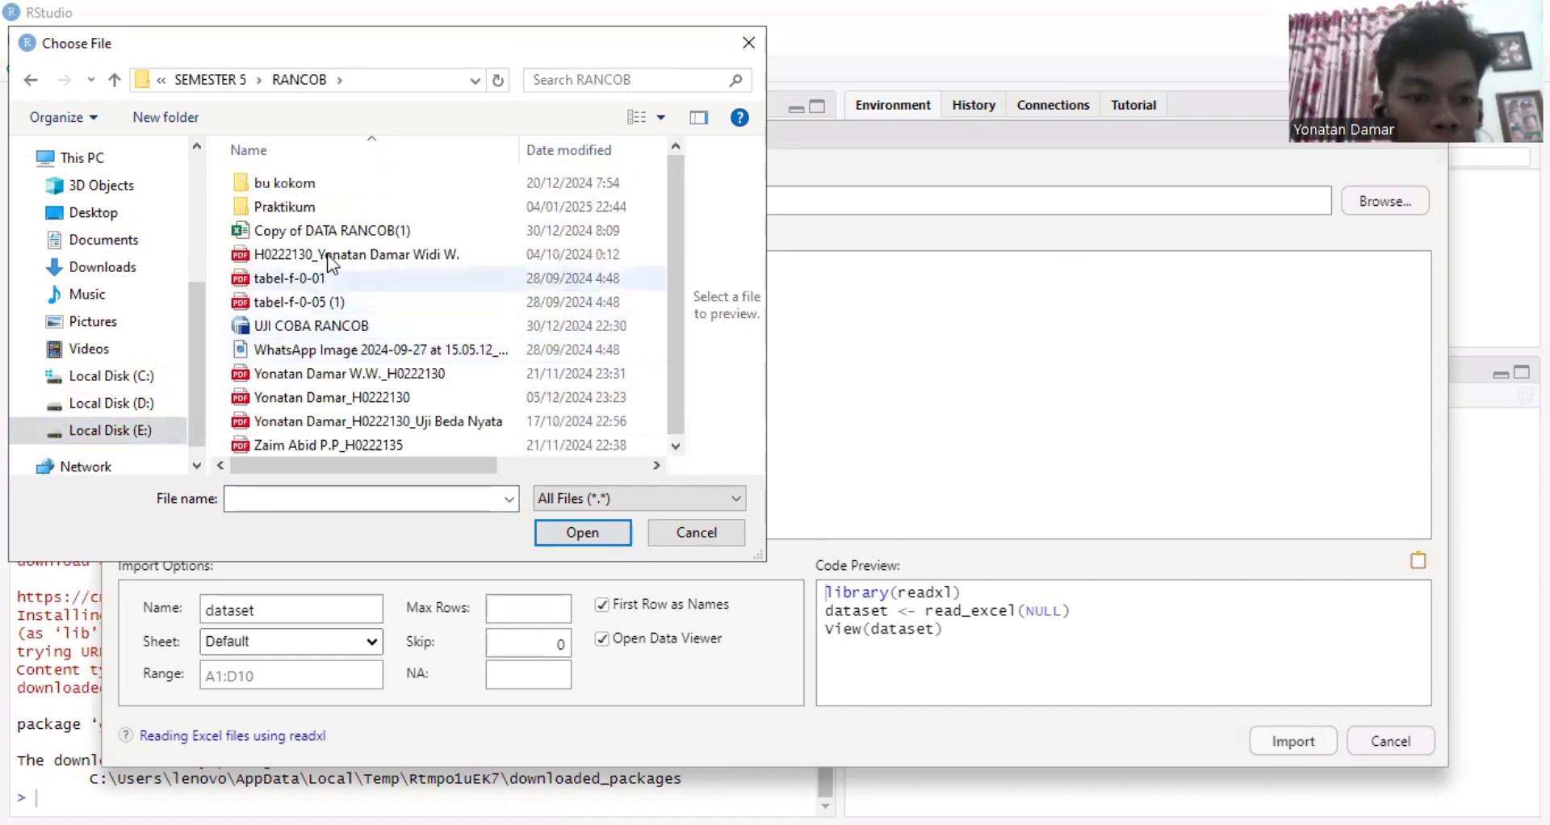
double_click(305, 207)
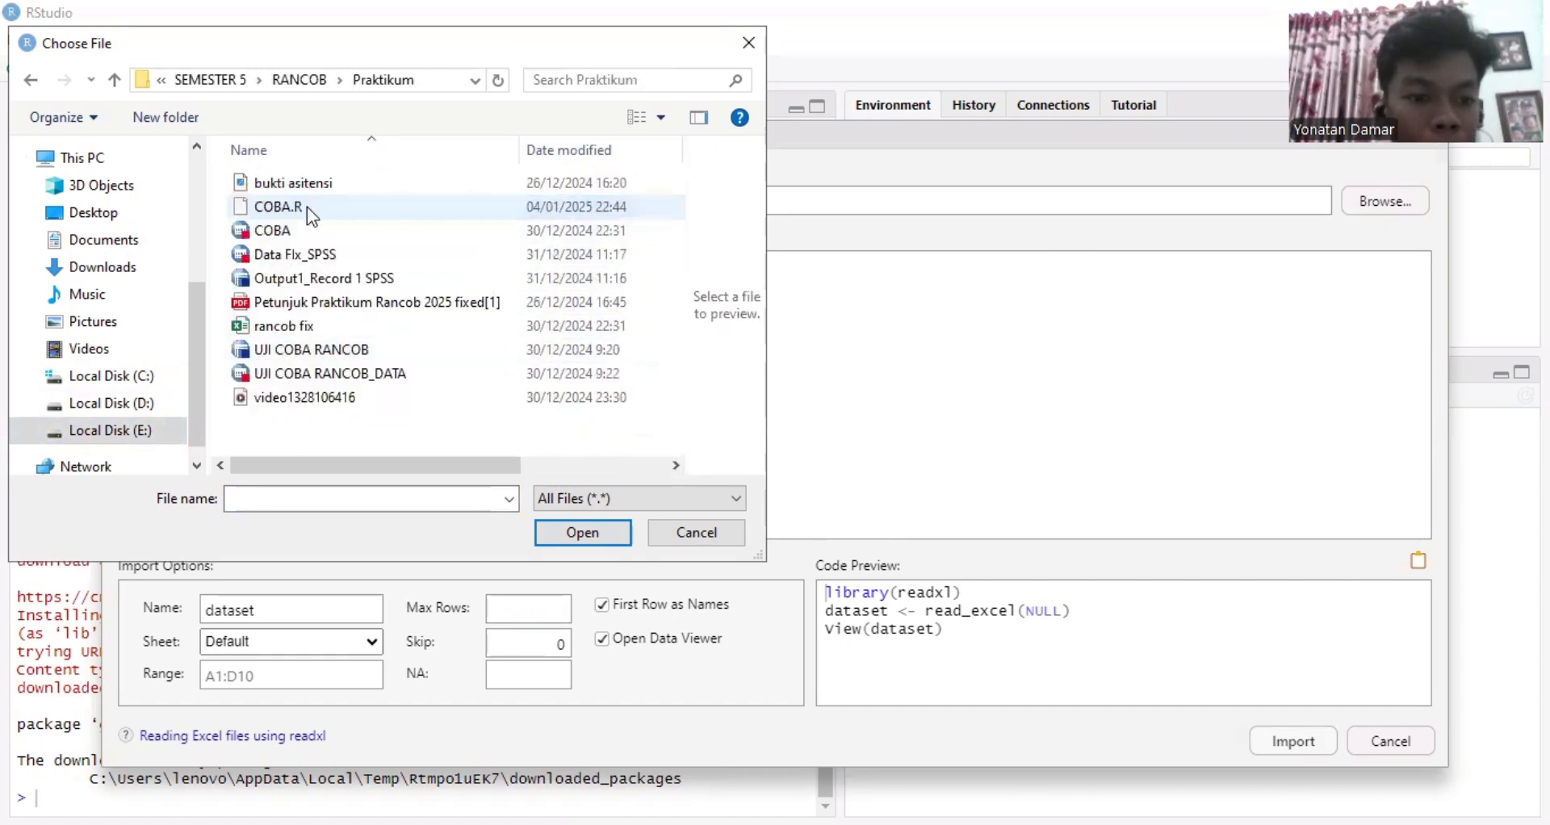
left_click(334, 329)
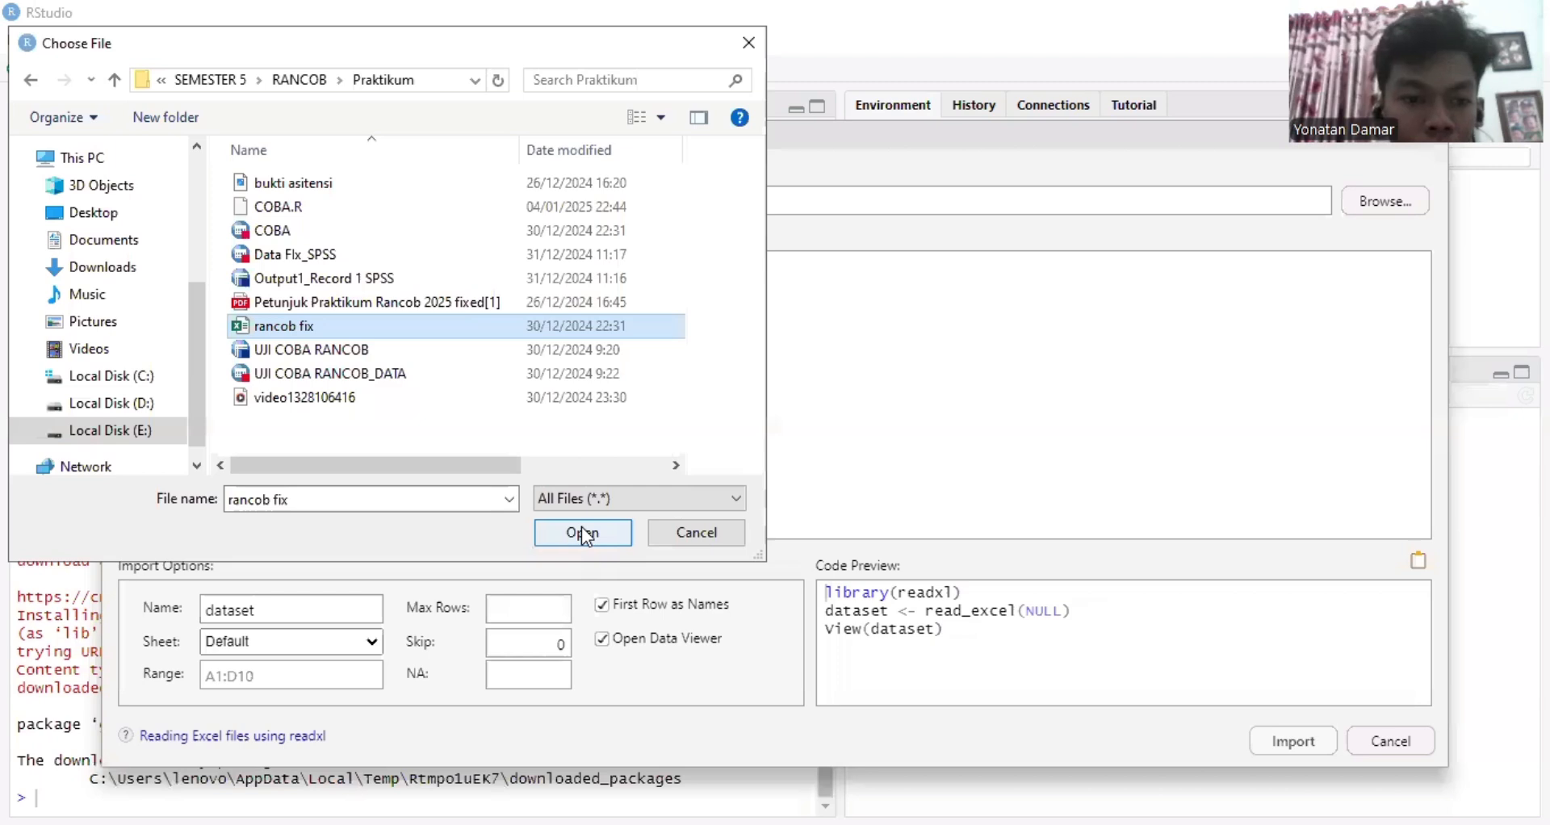
left_click(583, 533)
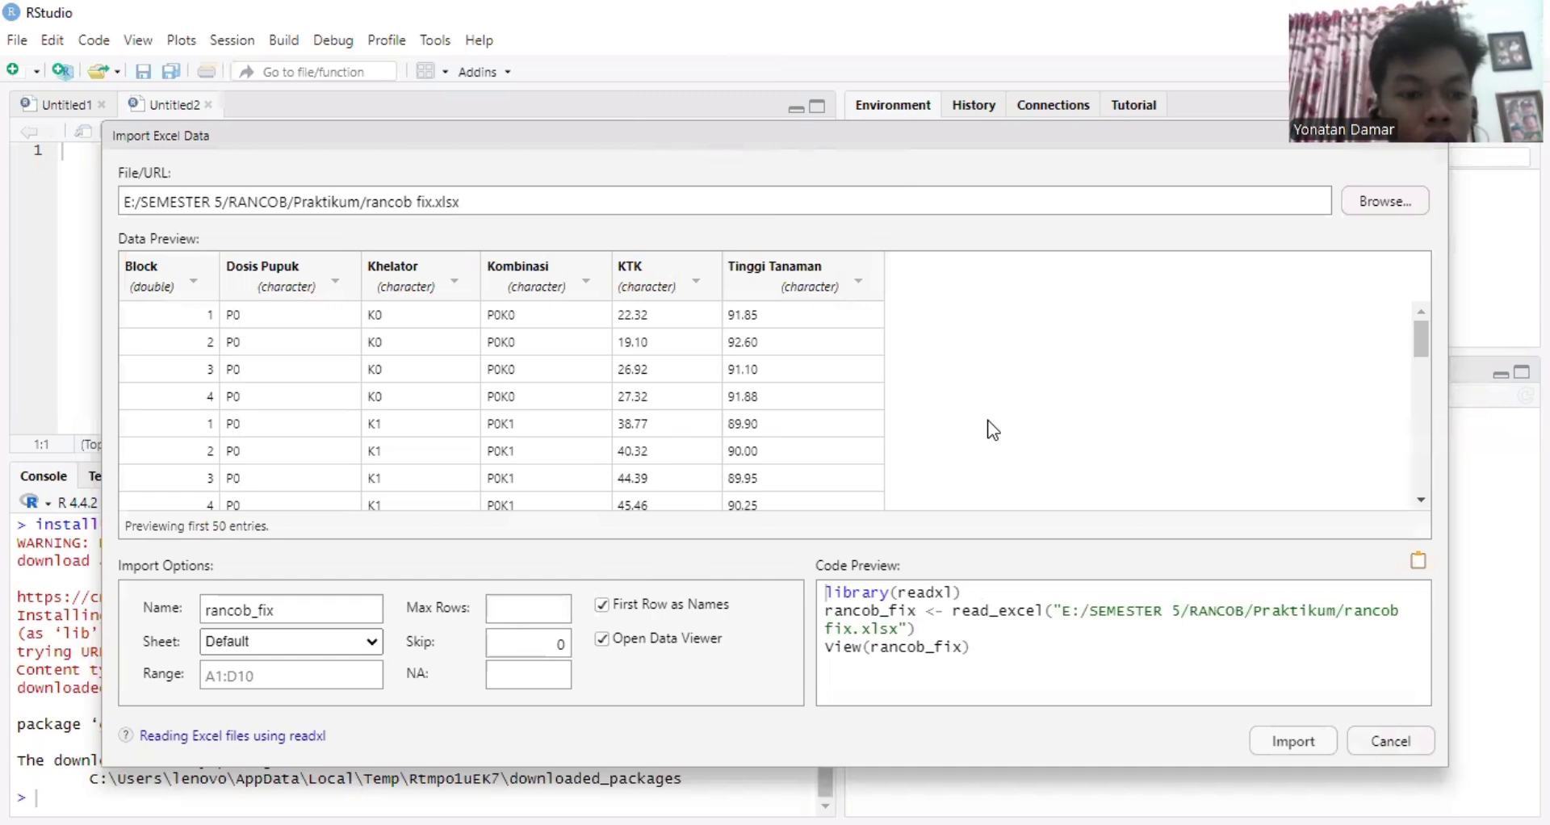
Set the Block column's type to Character and the KTK and Tinggi Tanaman columns to Numeric in the import preview
left_click(176, 275)
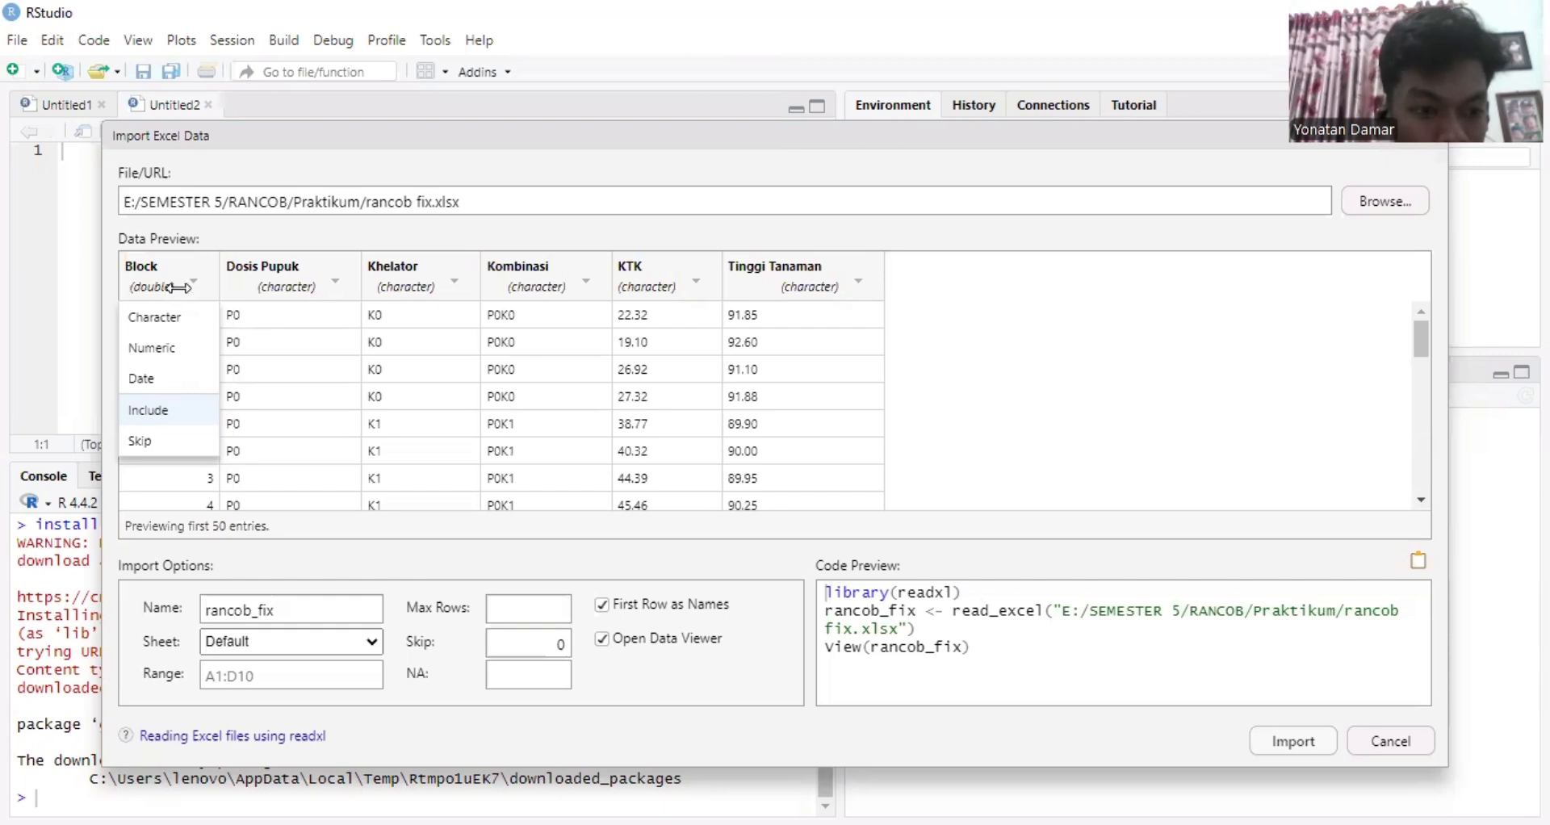
left_click(190, 315)
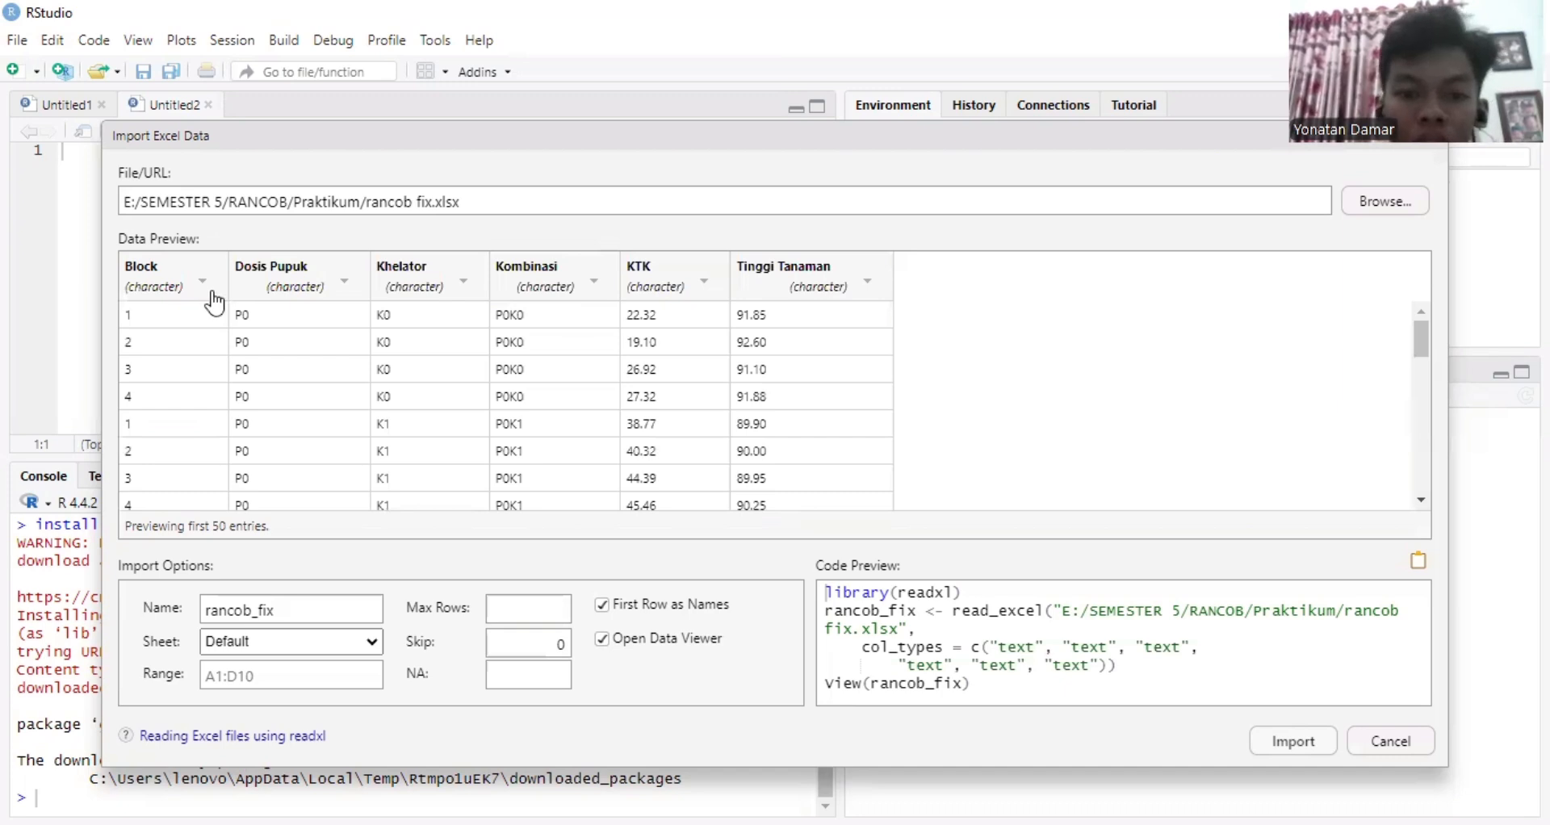
left_click(684, 285)
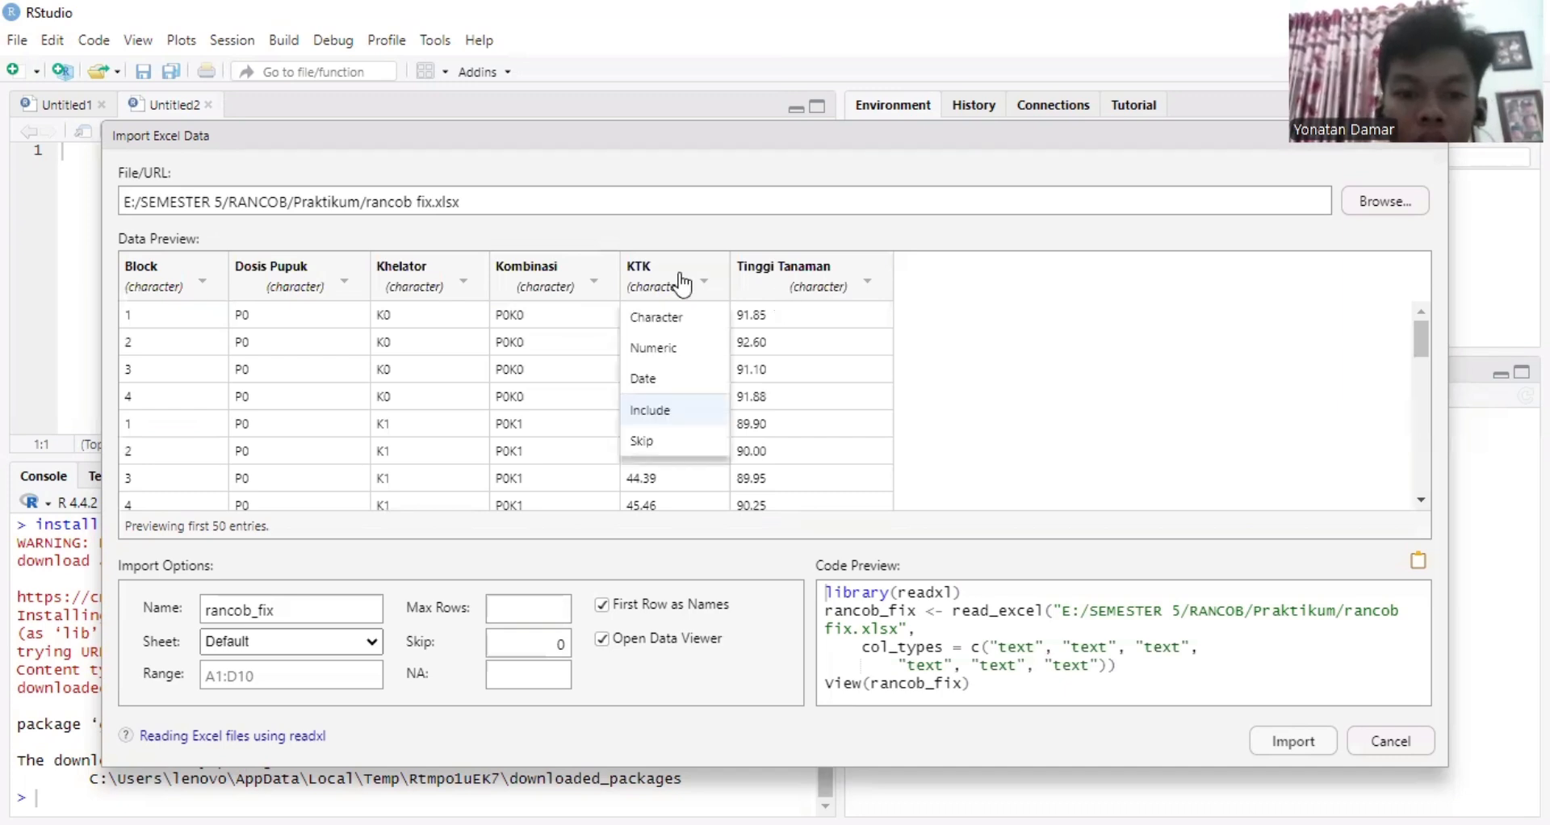
left_click(683, 346)
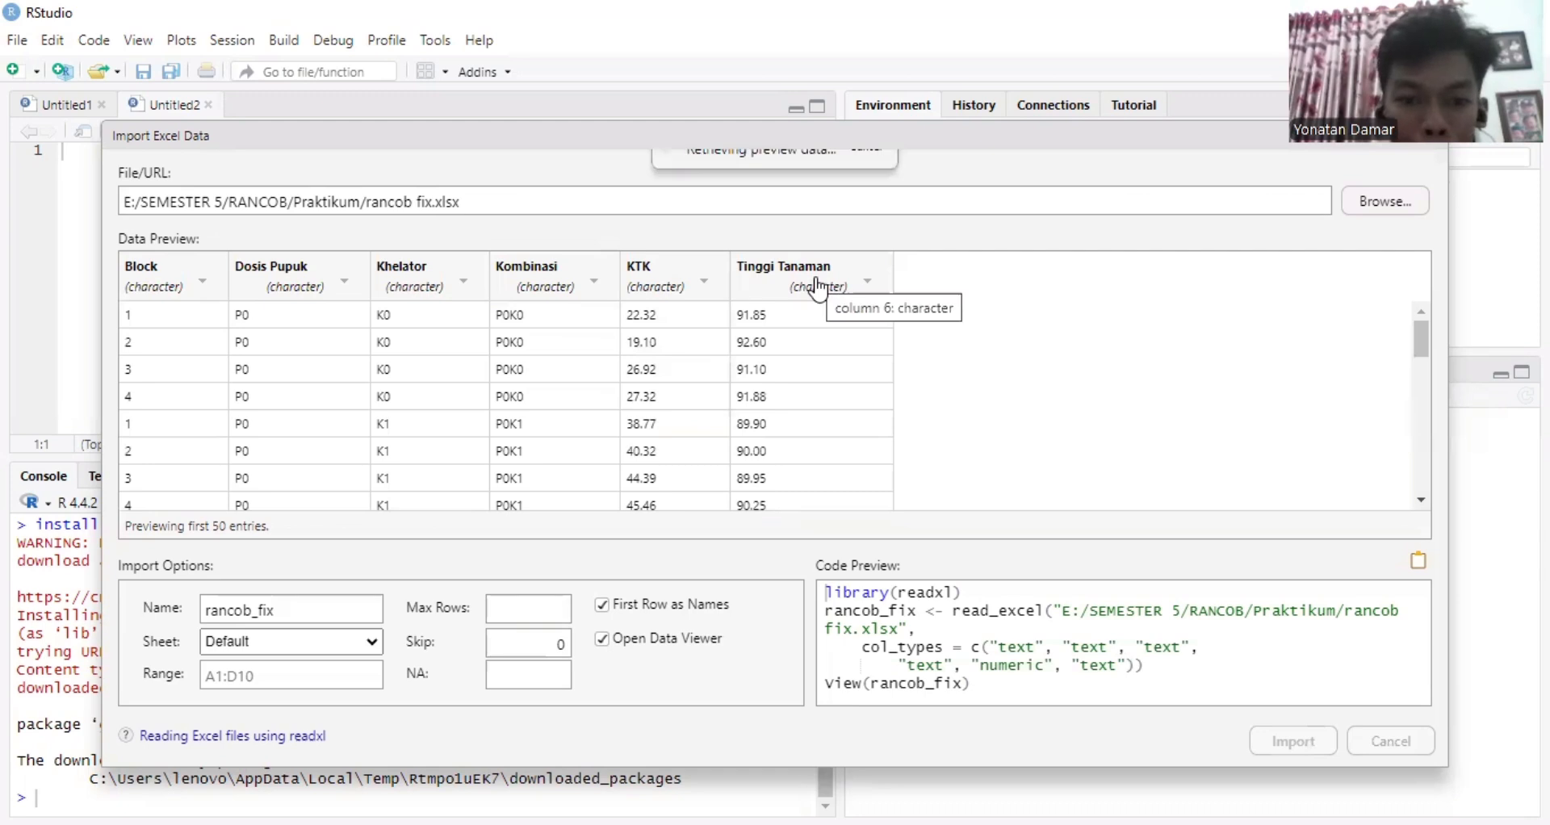
left_click(831, 296)
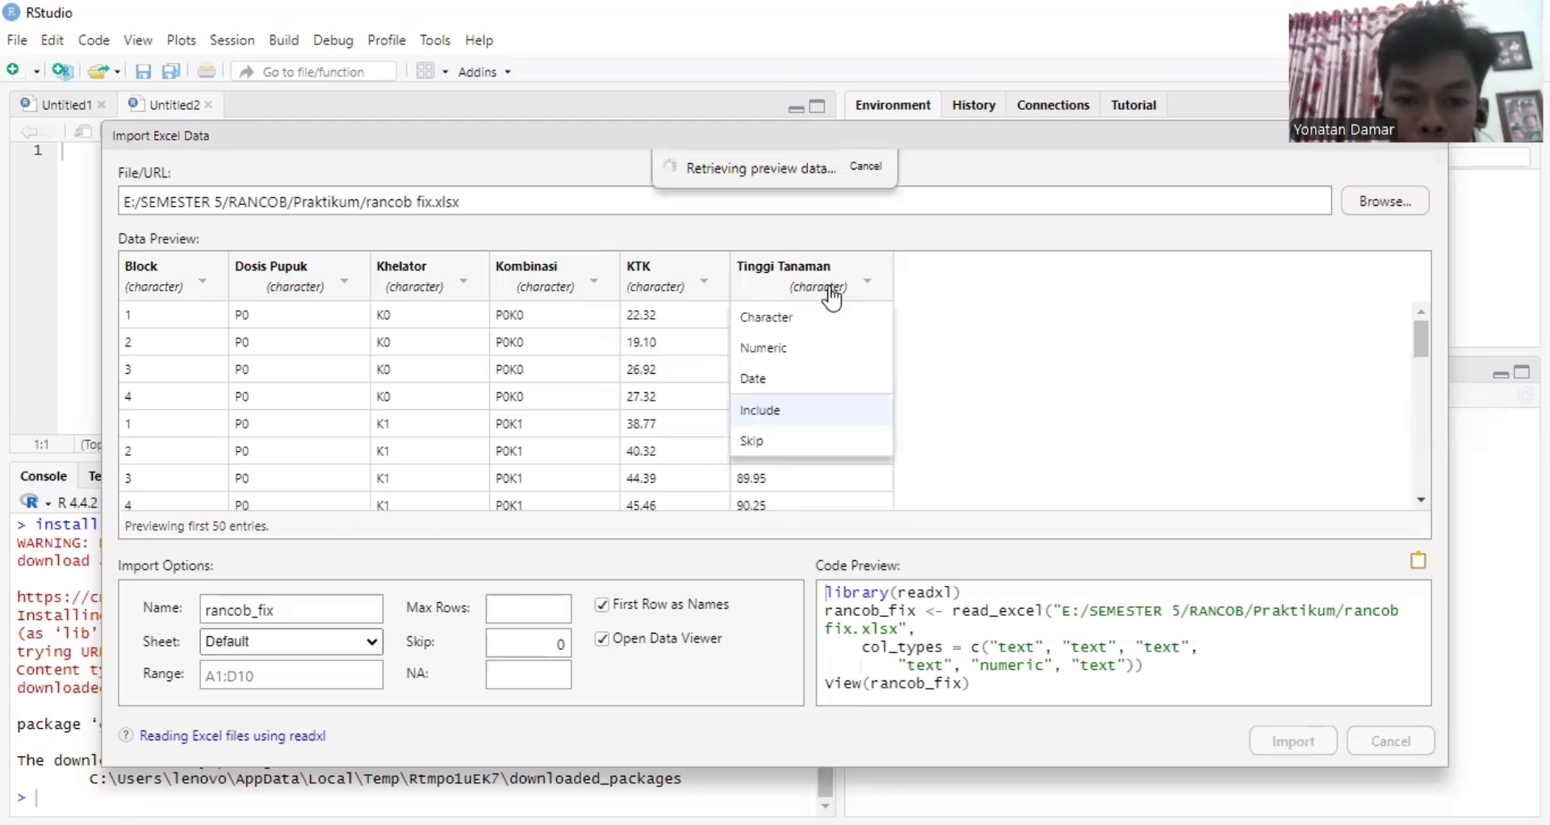
left_click(848, 349)
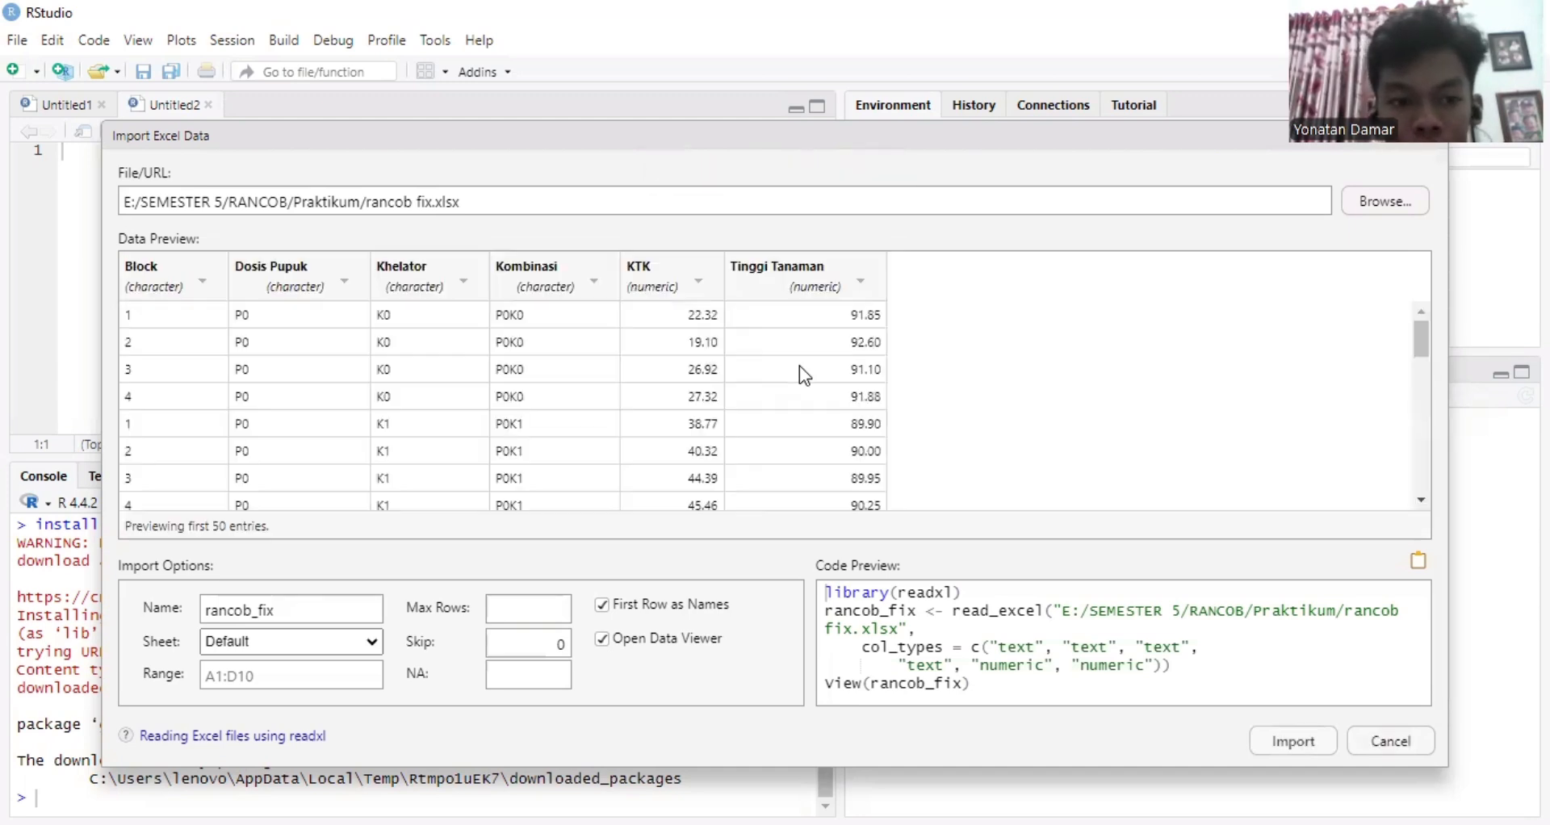
scroll(754, 386, "down", 5)
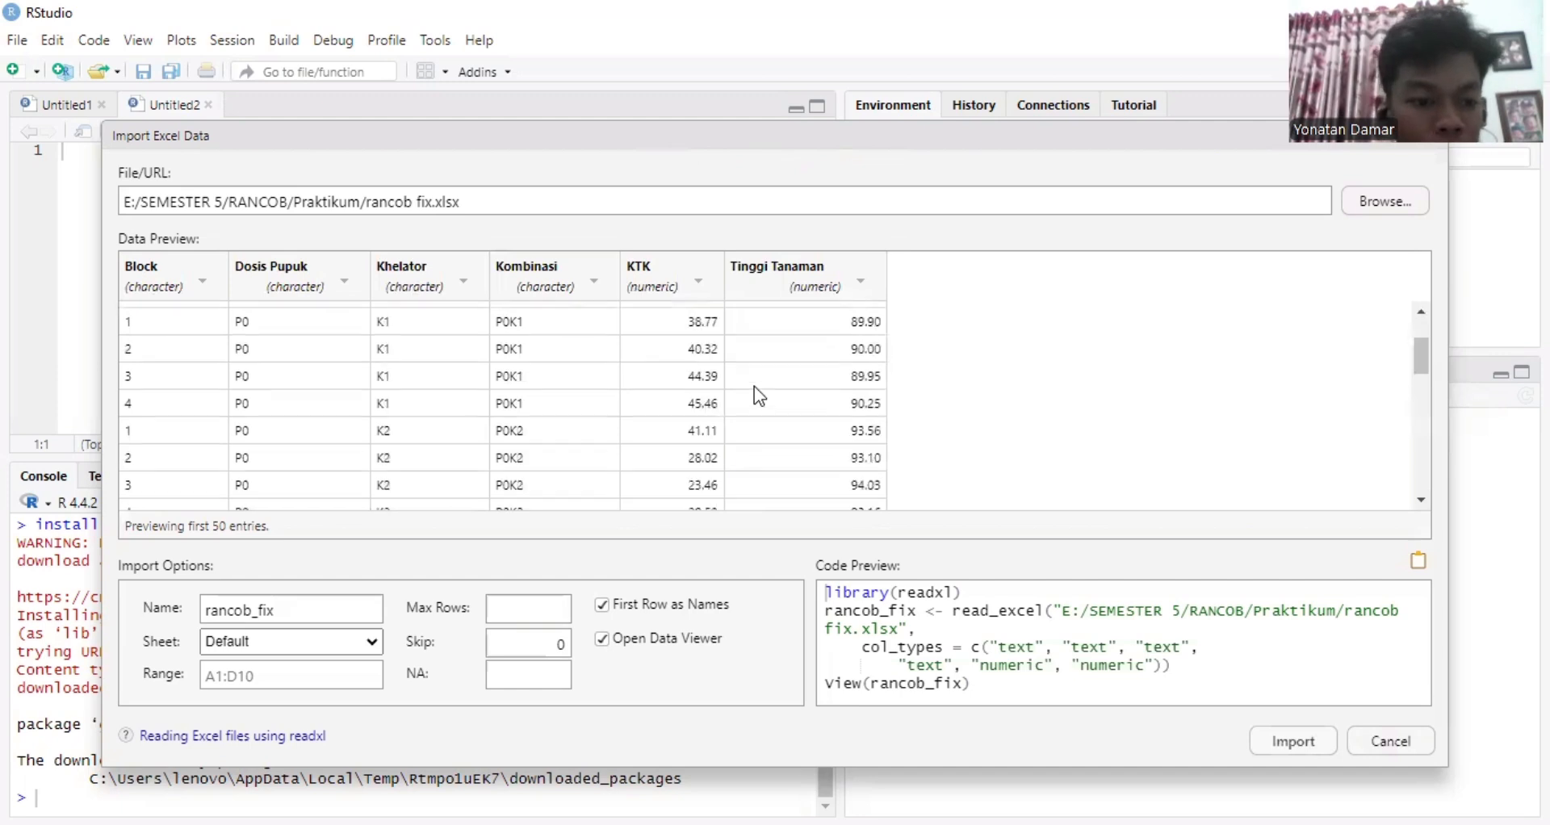
scroll(415, 352, "up", 5)
Set the import range to A1:F37 and import the data as rancob_fix
left_click(268, 681)
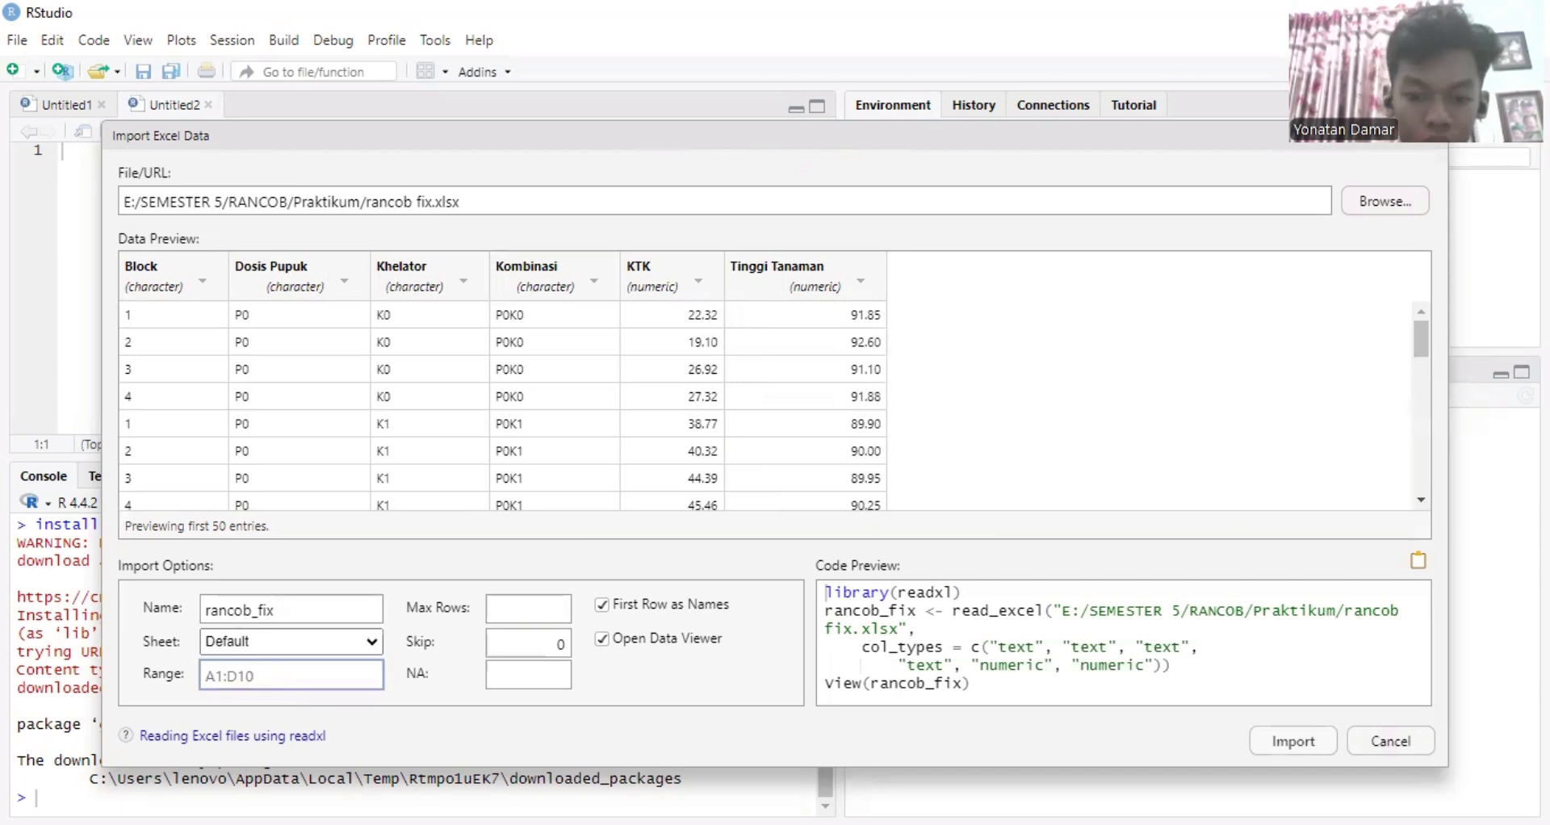
key("alt+Tab")
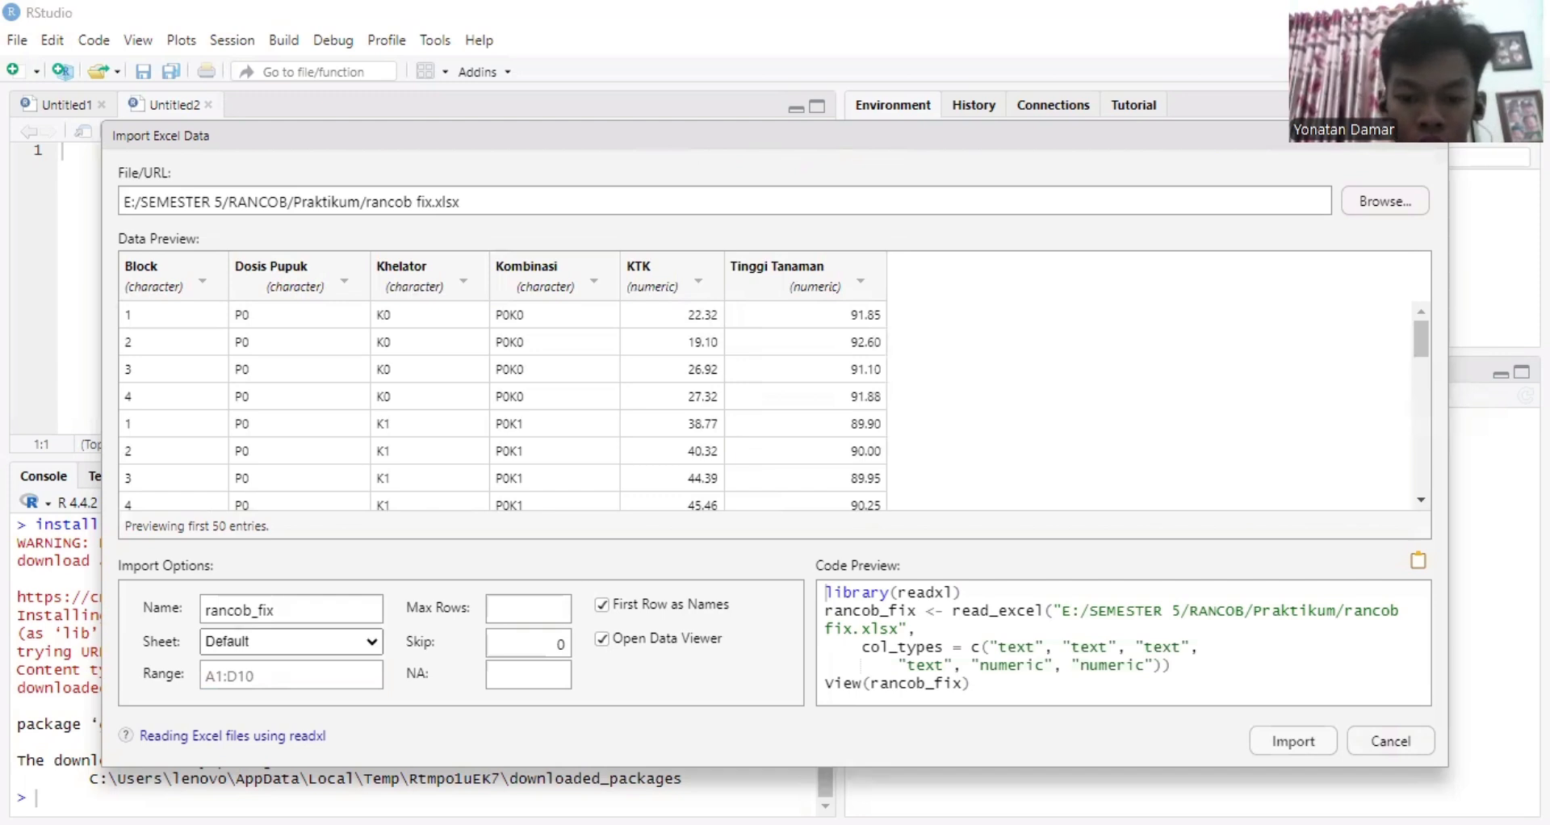
left_click(239, 674)
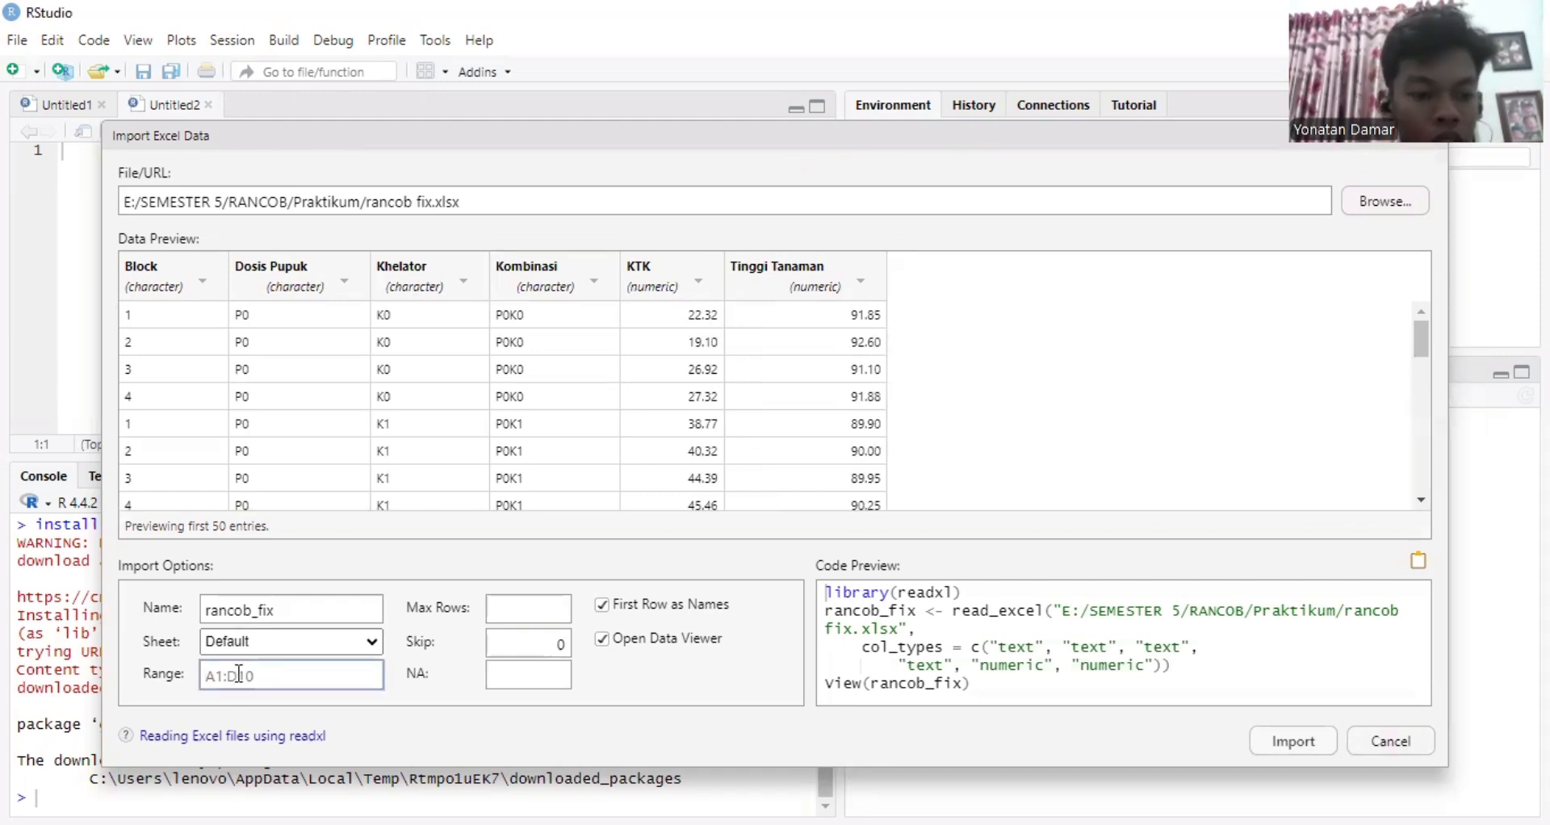
type("A1")
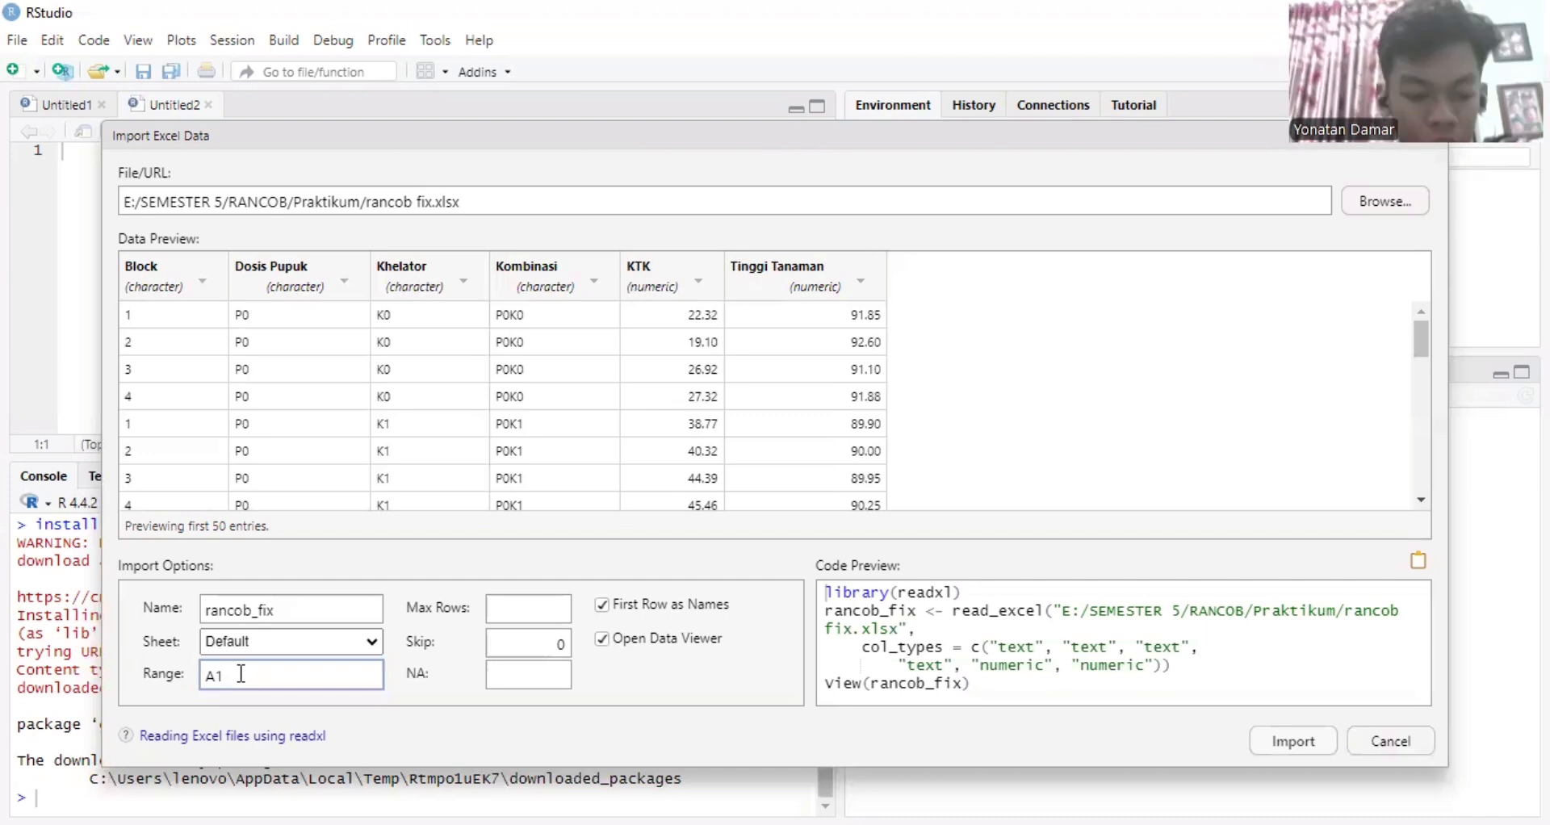
type(":F37")
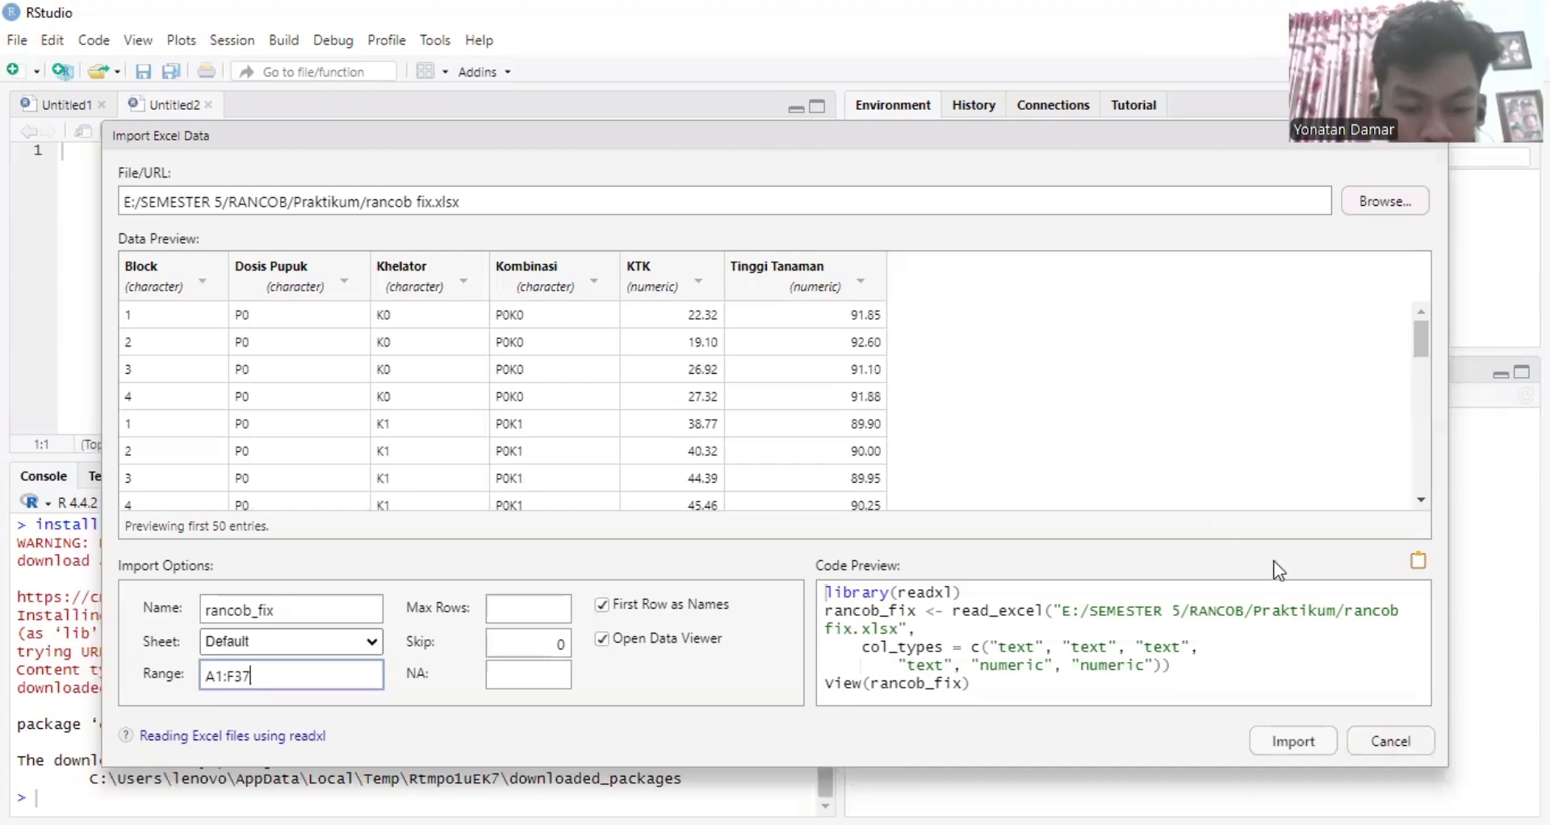
left_click(1299, 740)
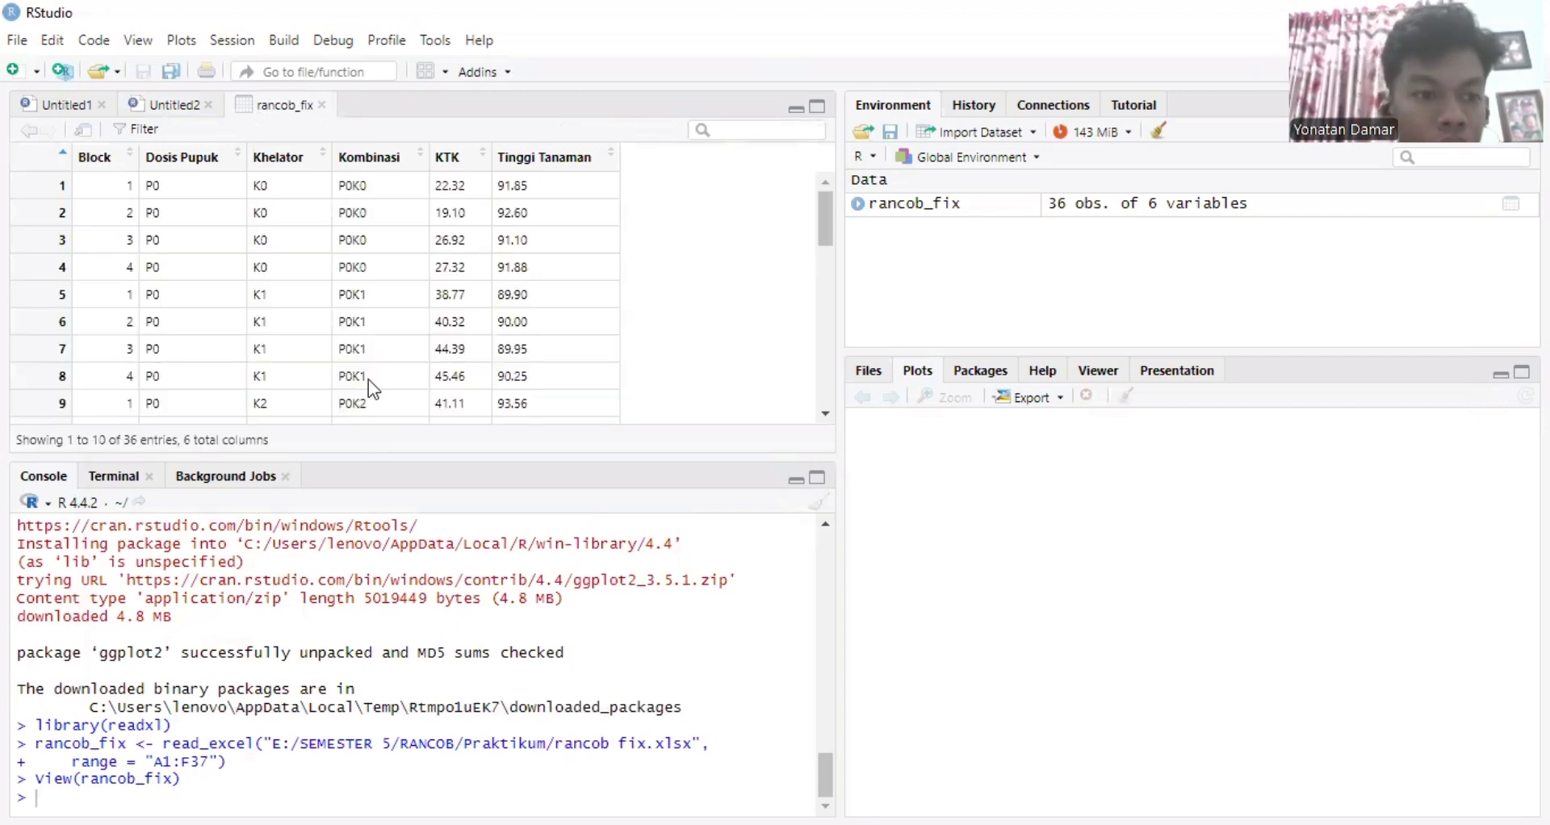
Close the extra blank Untitled2 script
left_click(168, 107)
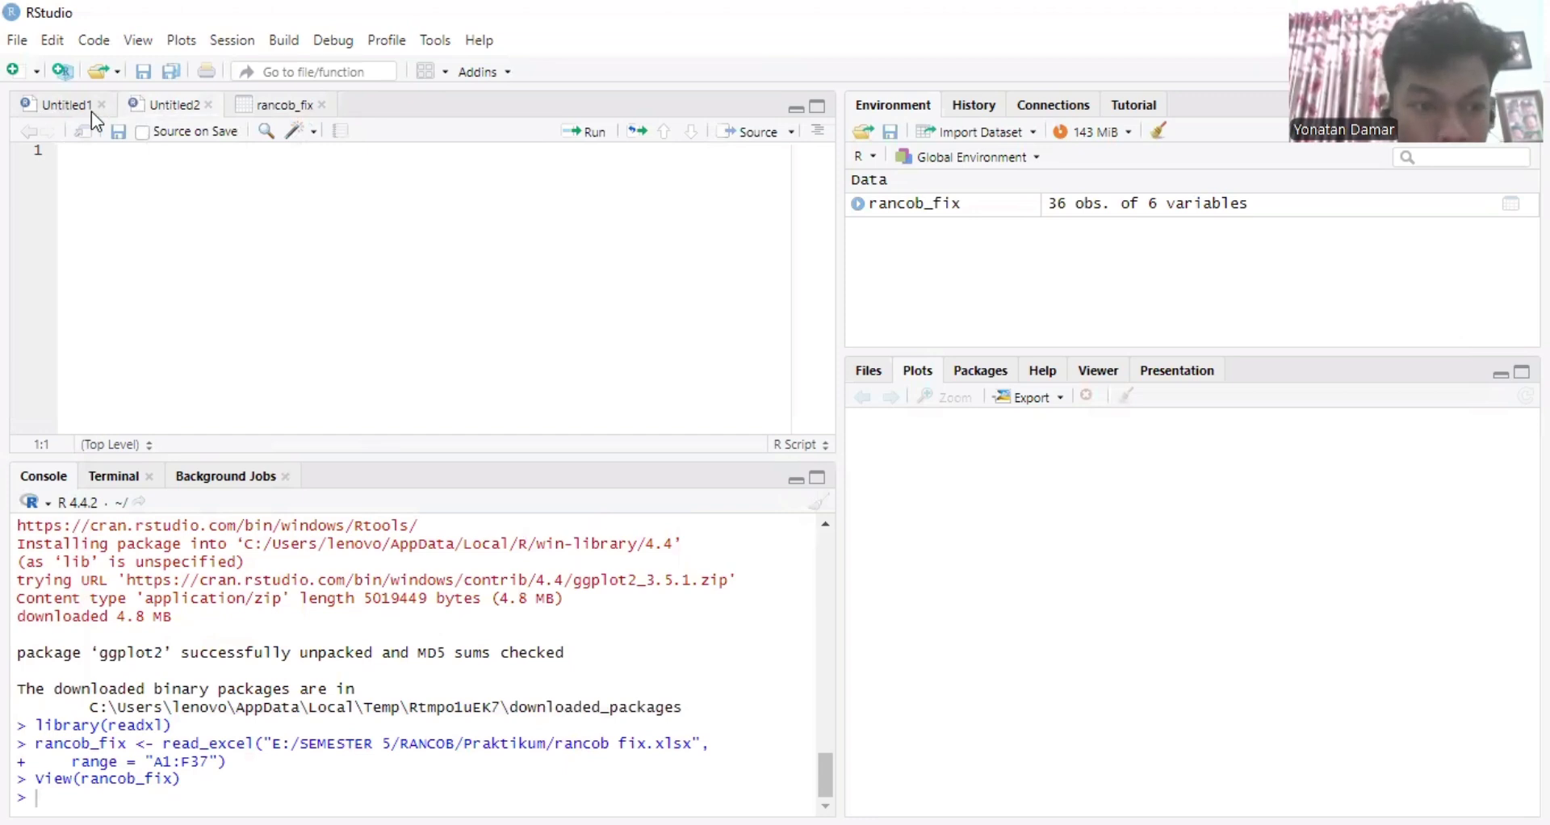
left_click(209, 104)
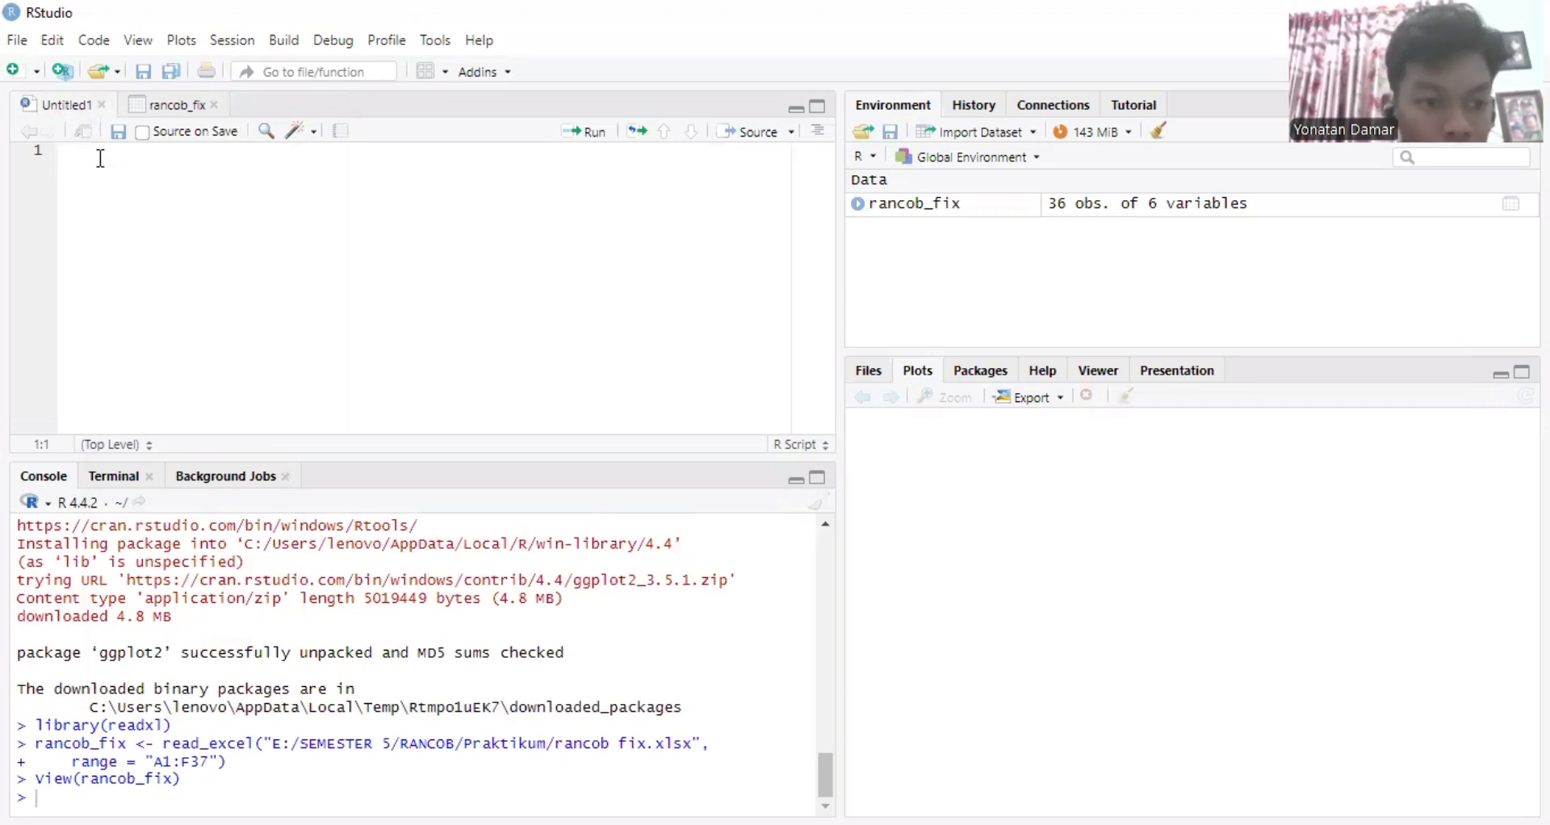
Write library(doebioresearch) on the first line of the Untitled1 script and run it
type("LIBR")
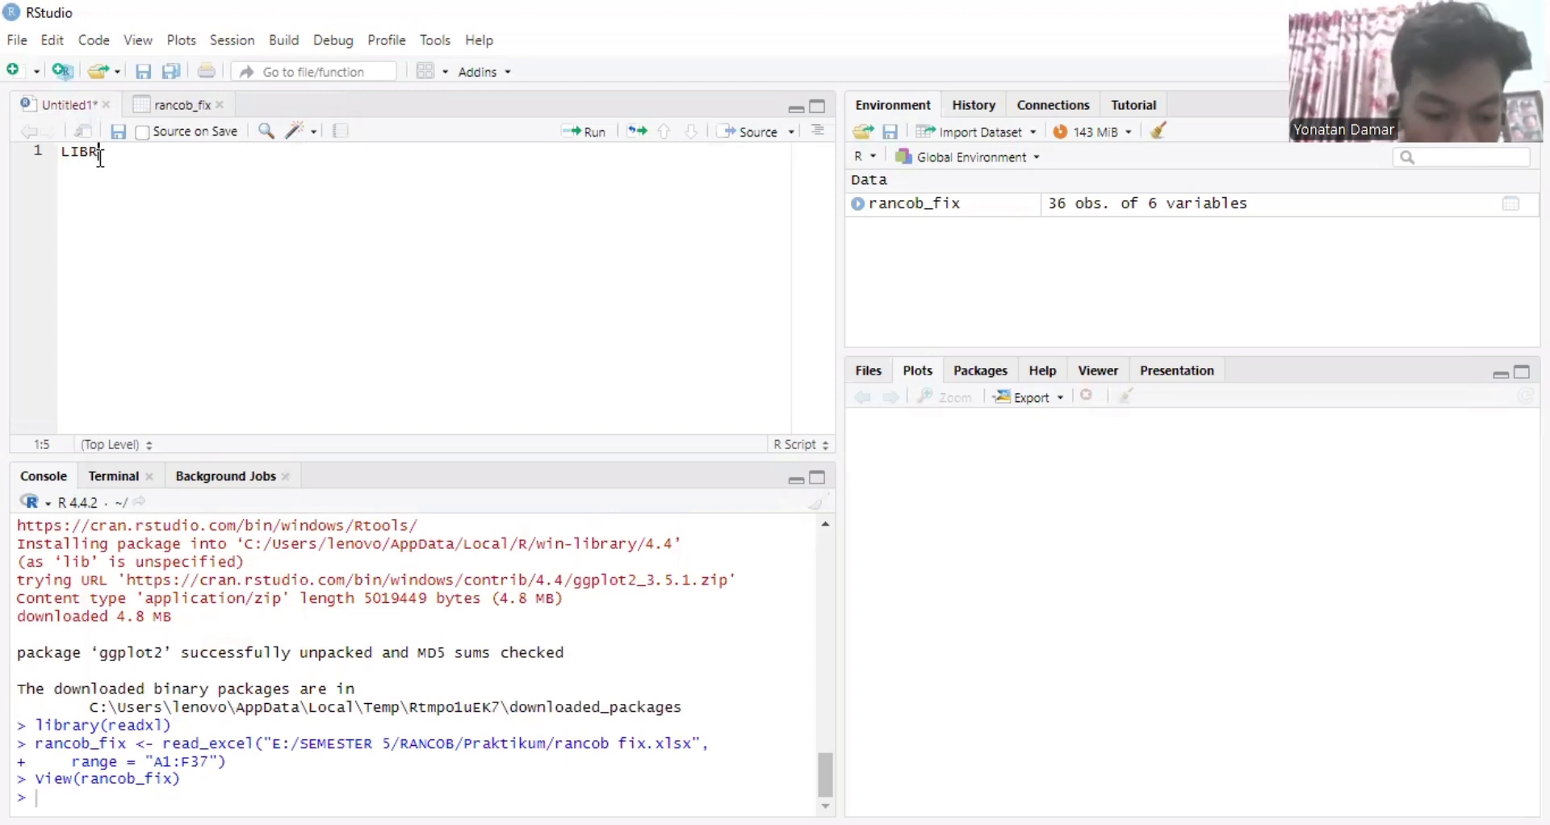
key("BackSpace")
key("BackSpace")
key("BackSpace")
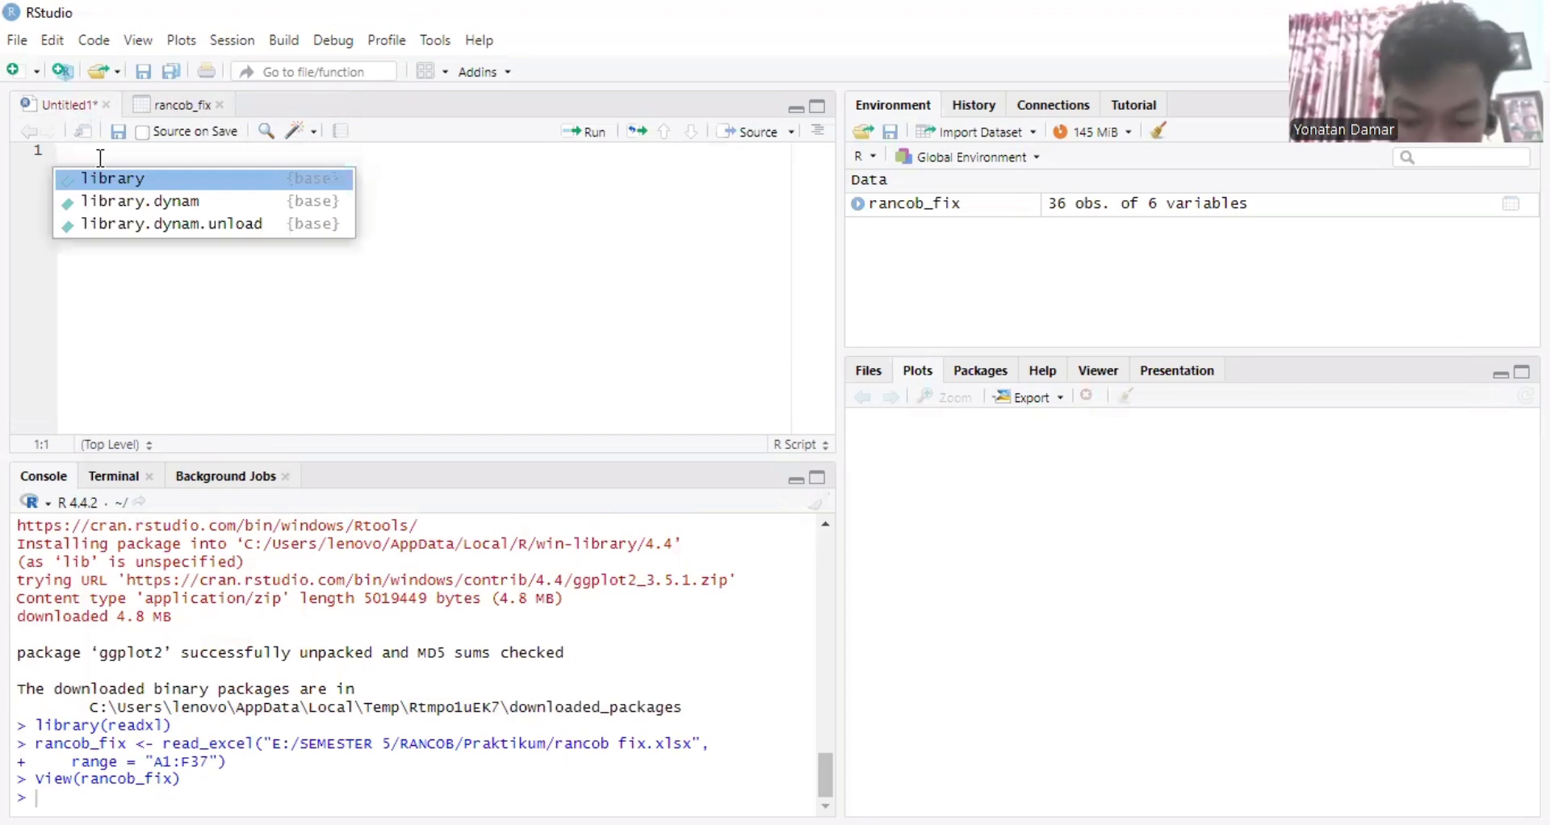
type("library(")
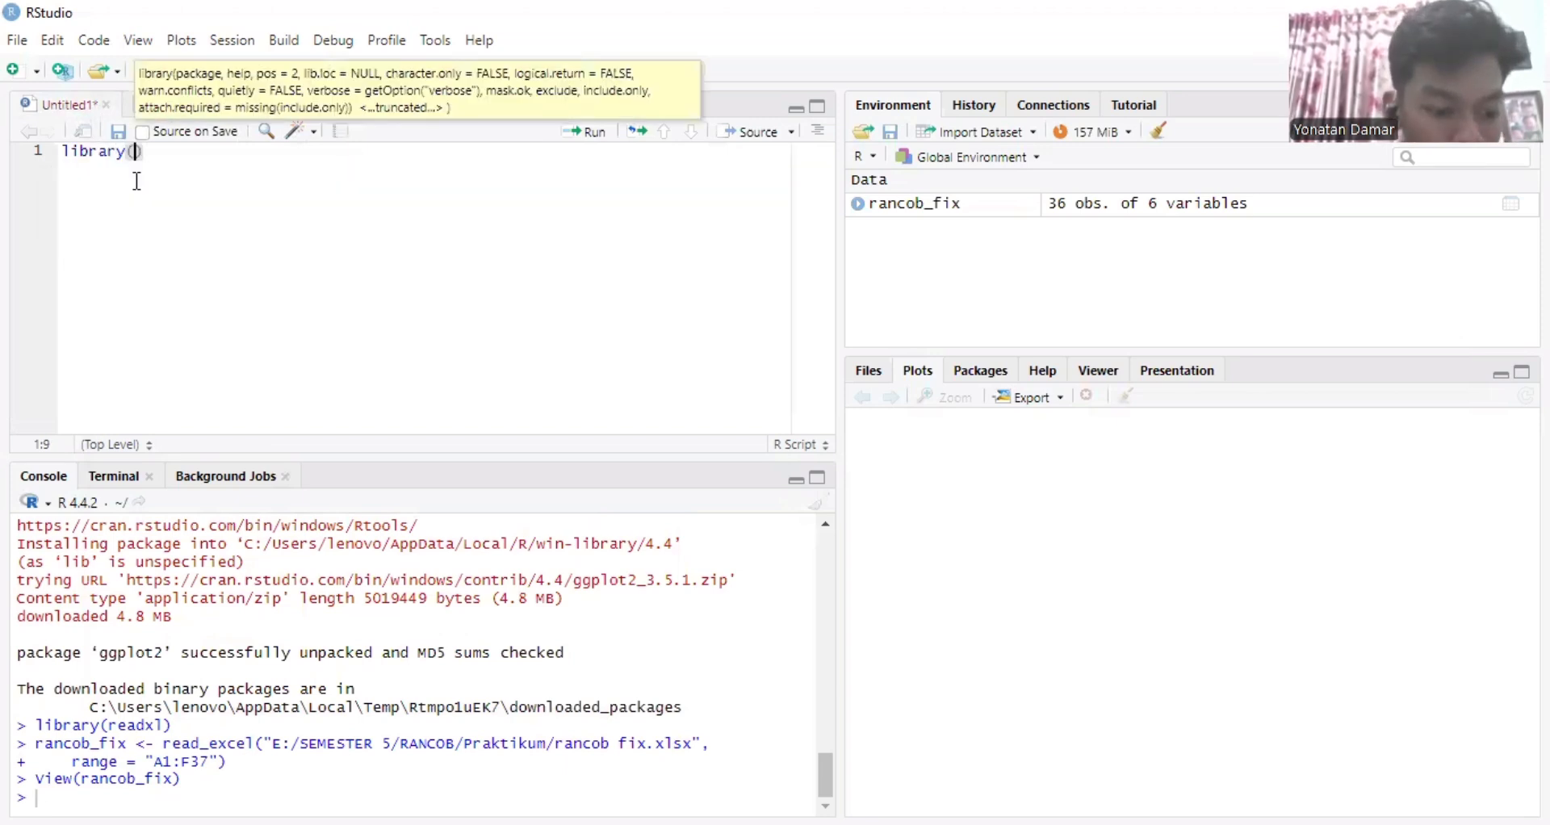
left_click(138, 180)
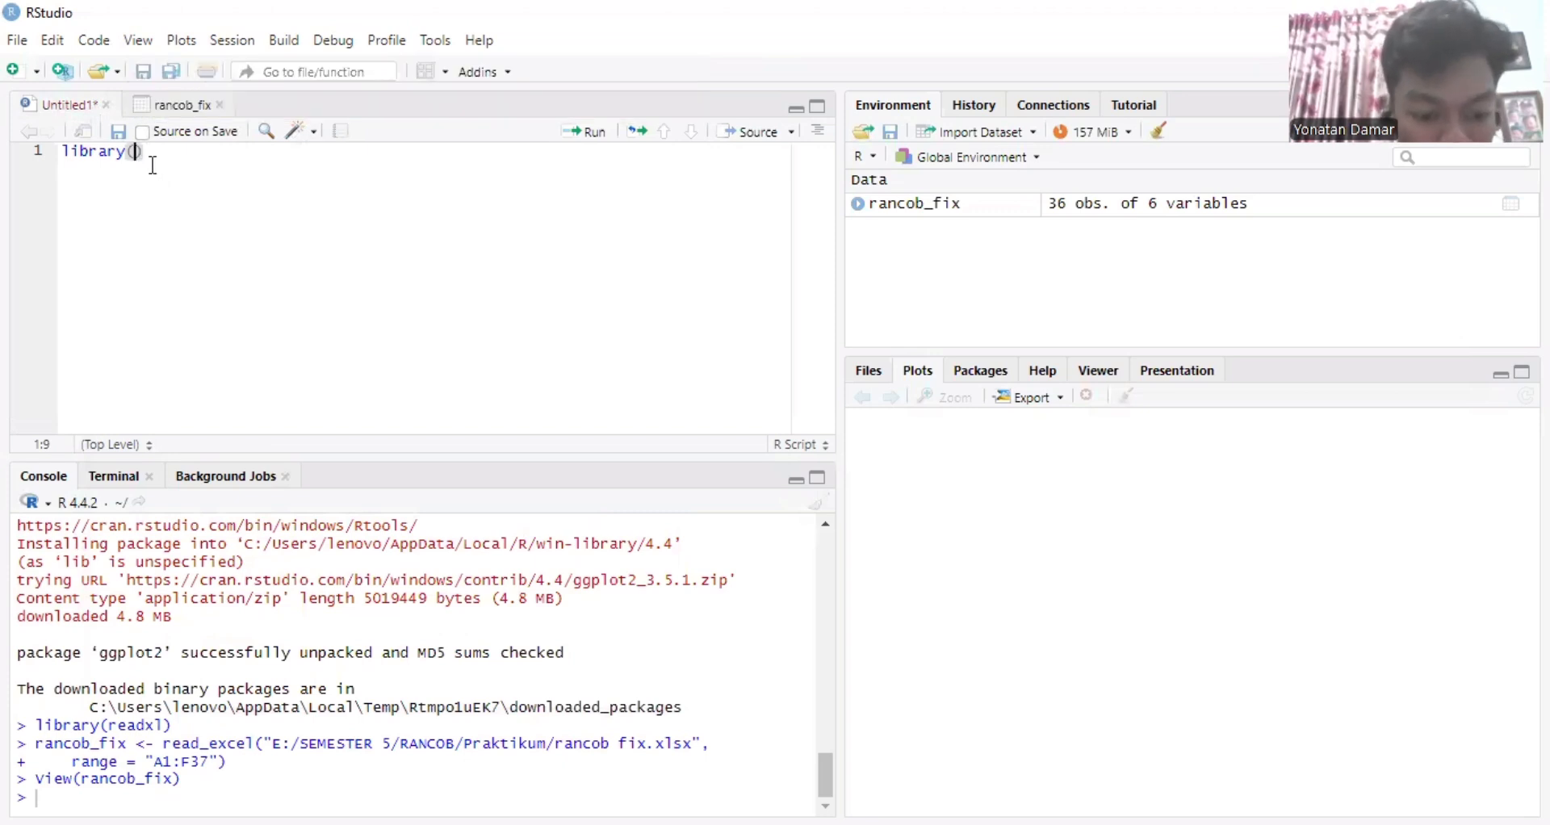
type("doe")
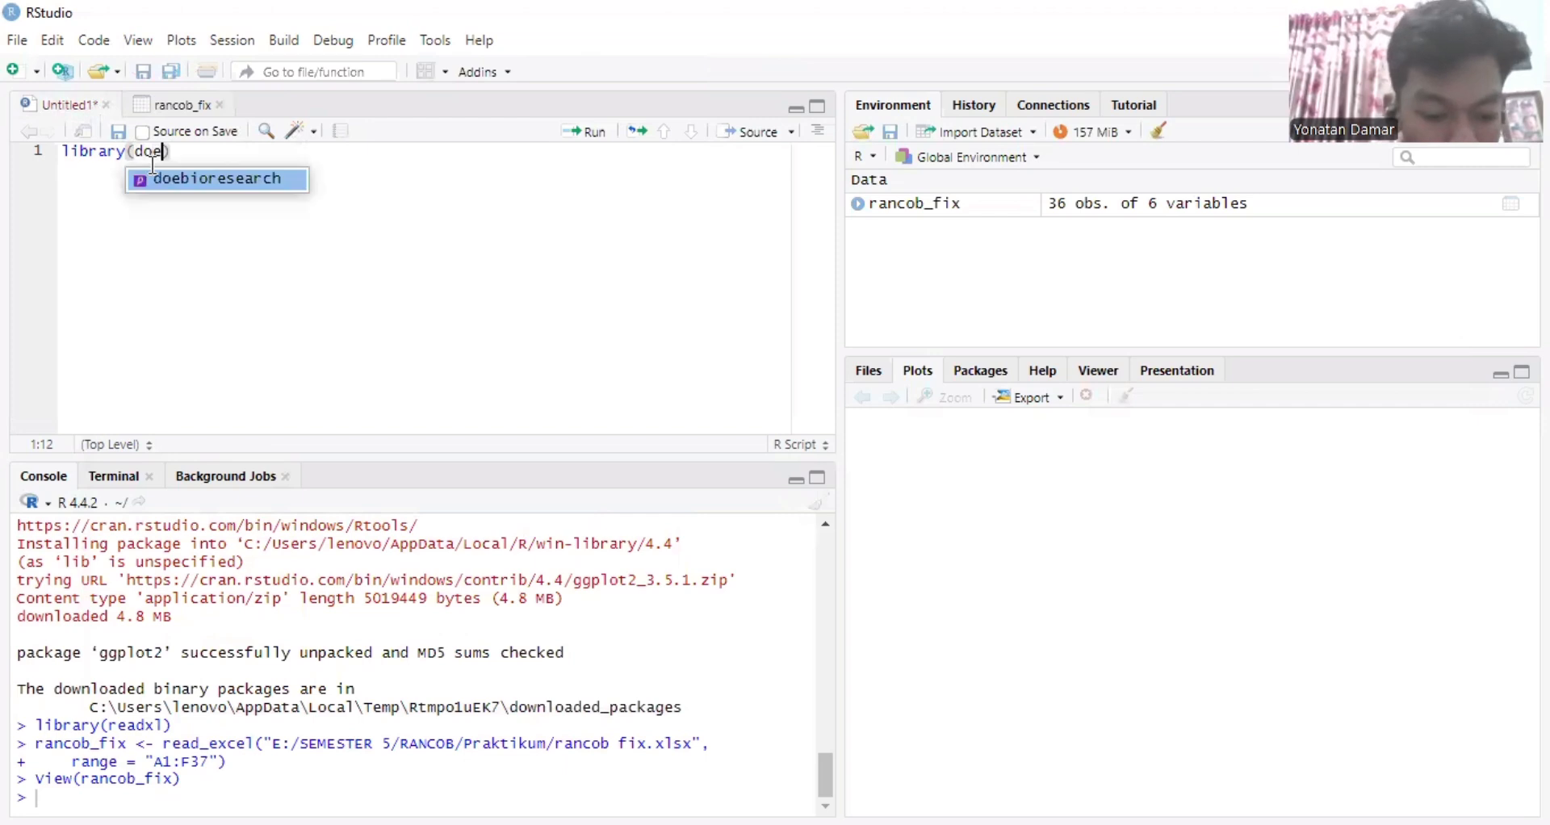
left_click(211, 184)
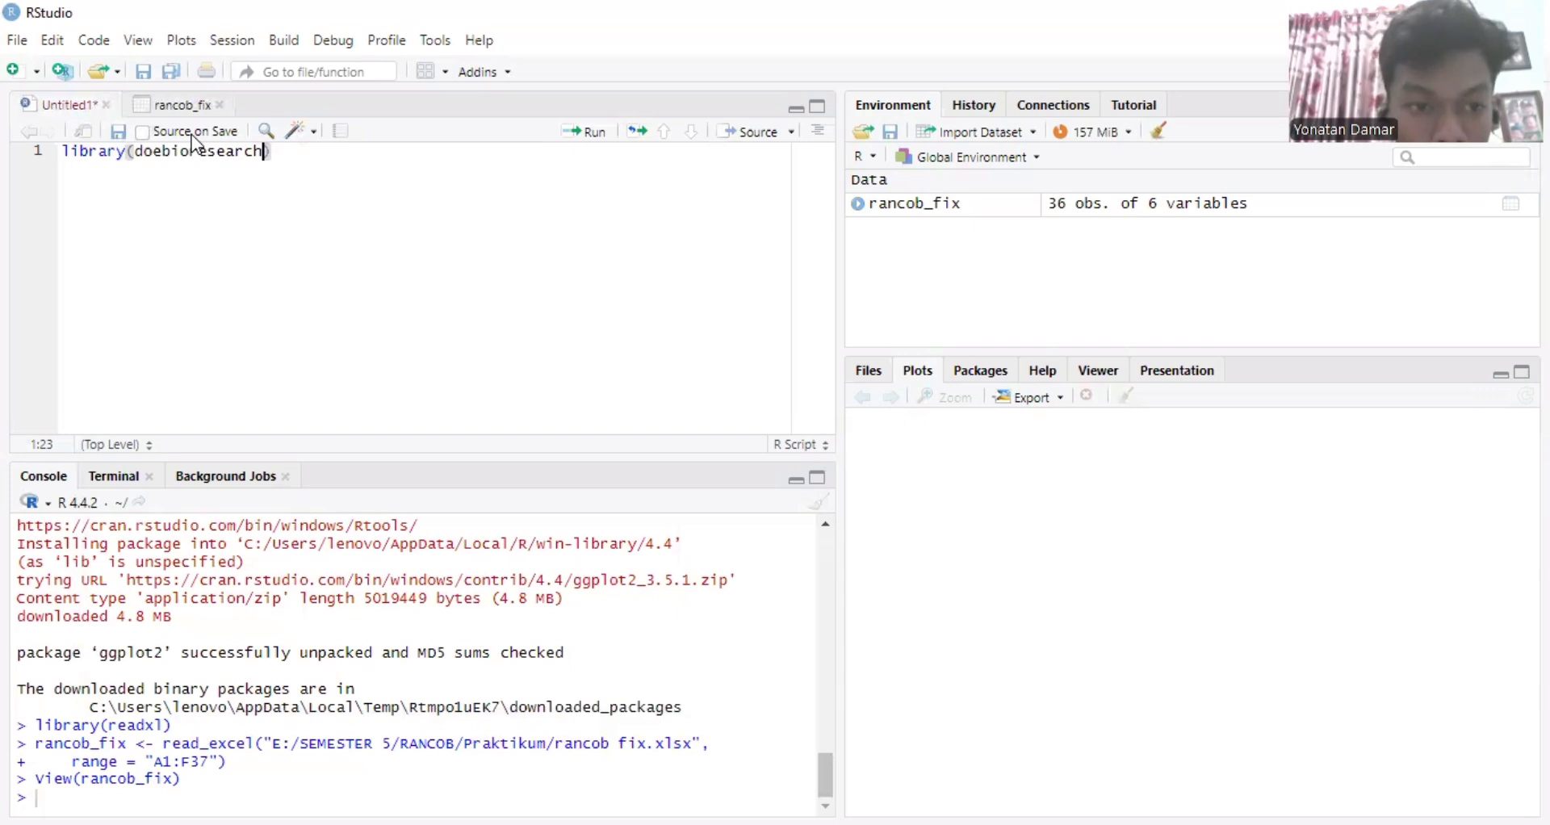
left_click(583, 133)
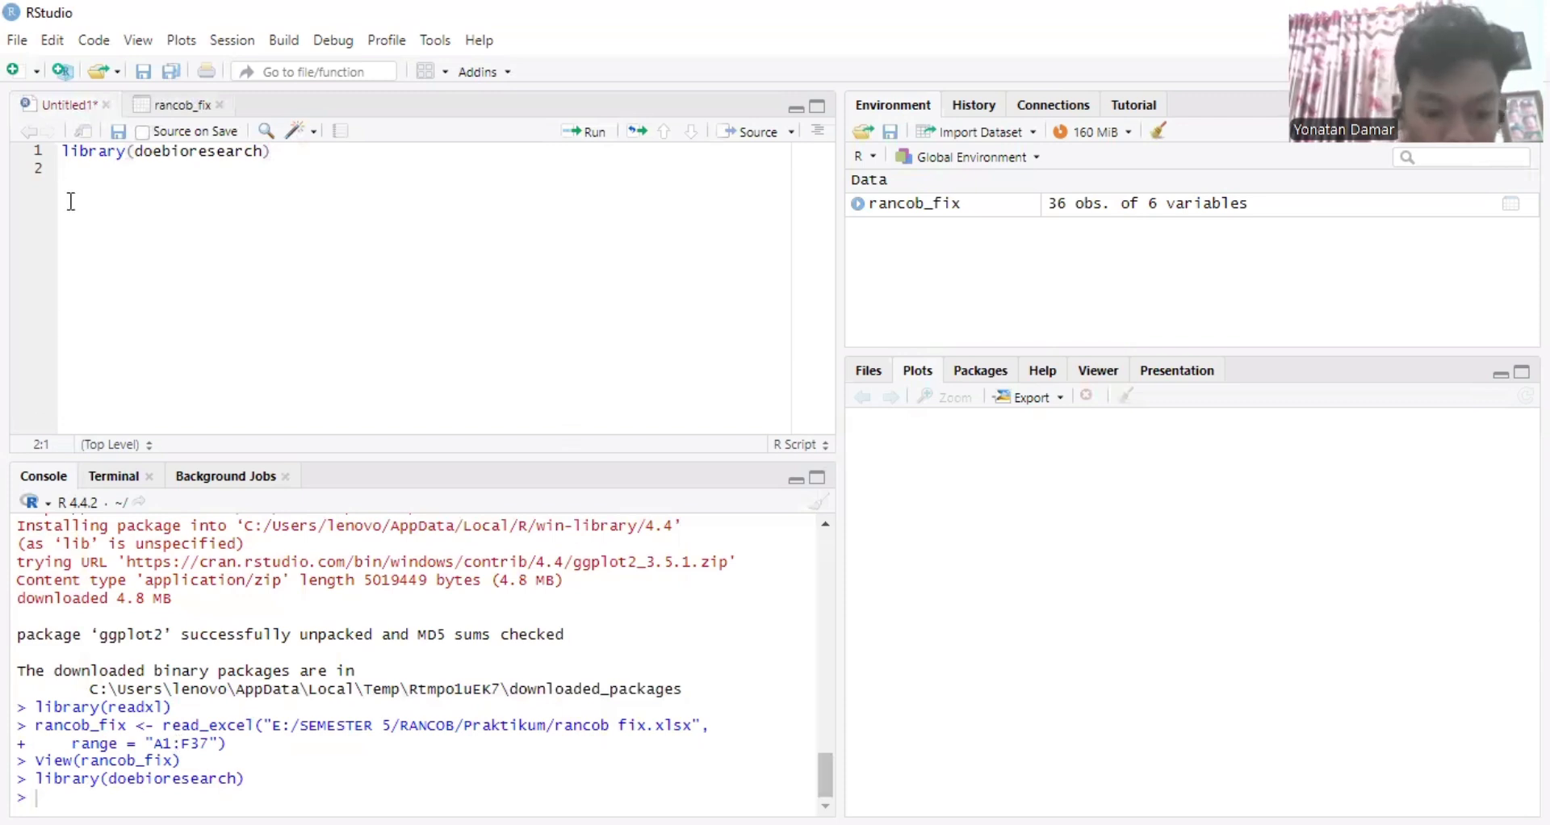
Start the second line of the script by assigning an empty frbd2fact() call to analisis
type("anal")
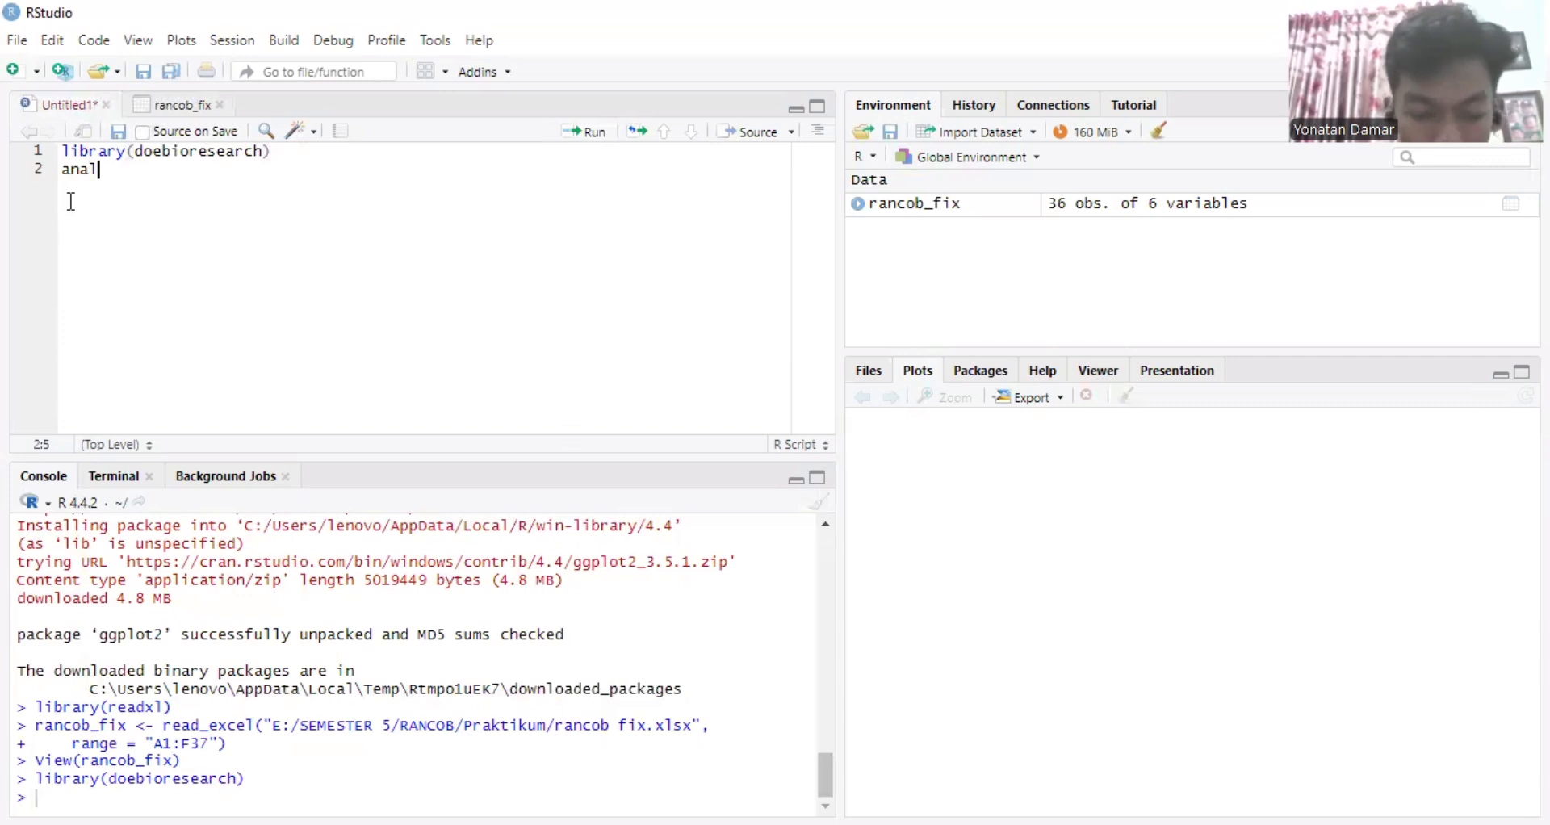
type("isis")
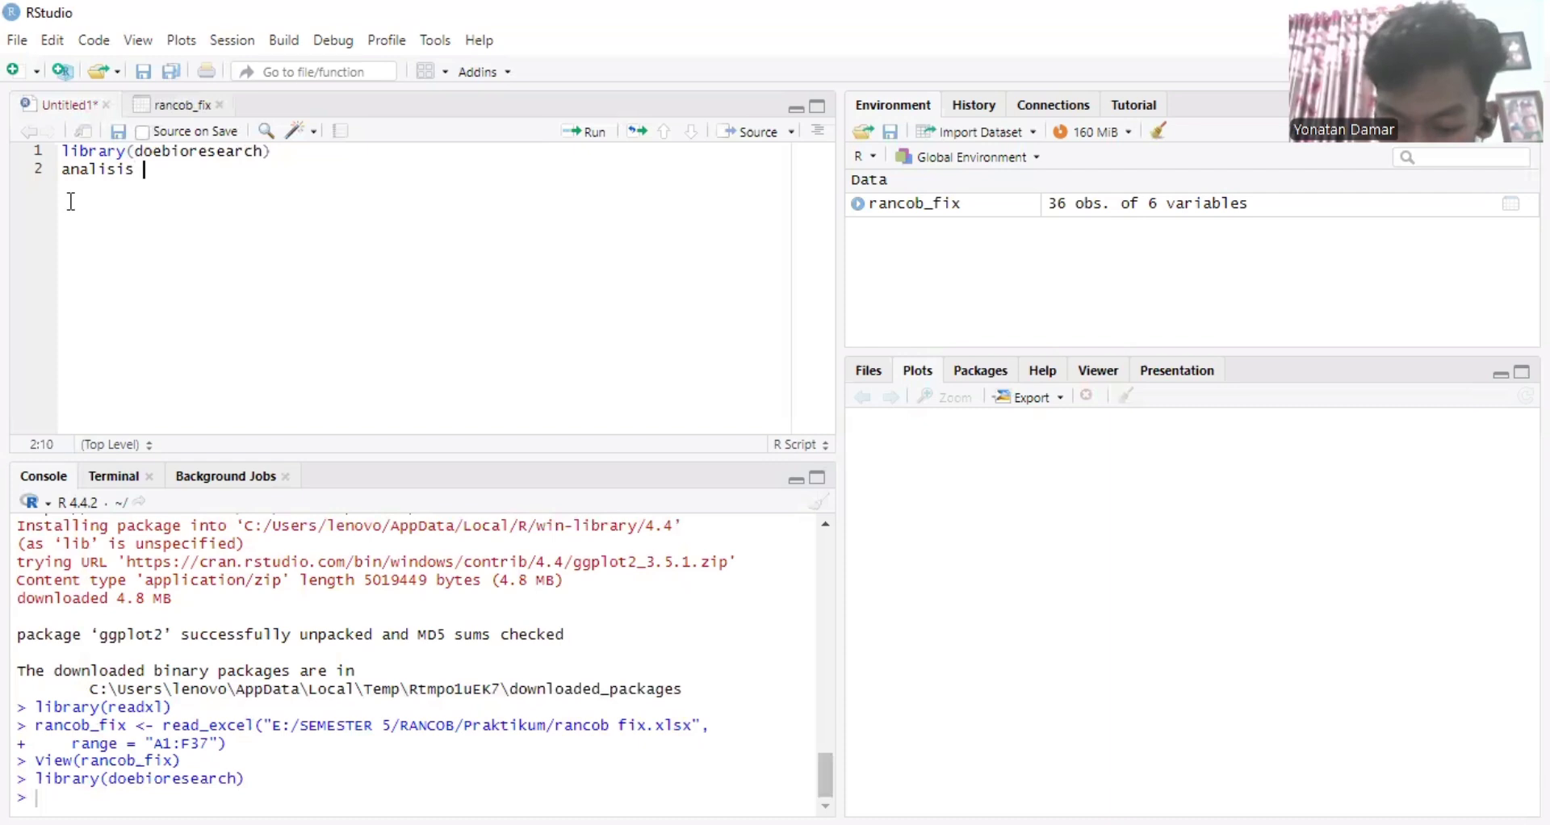
type("<")
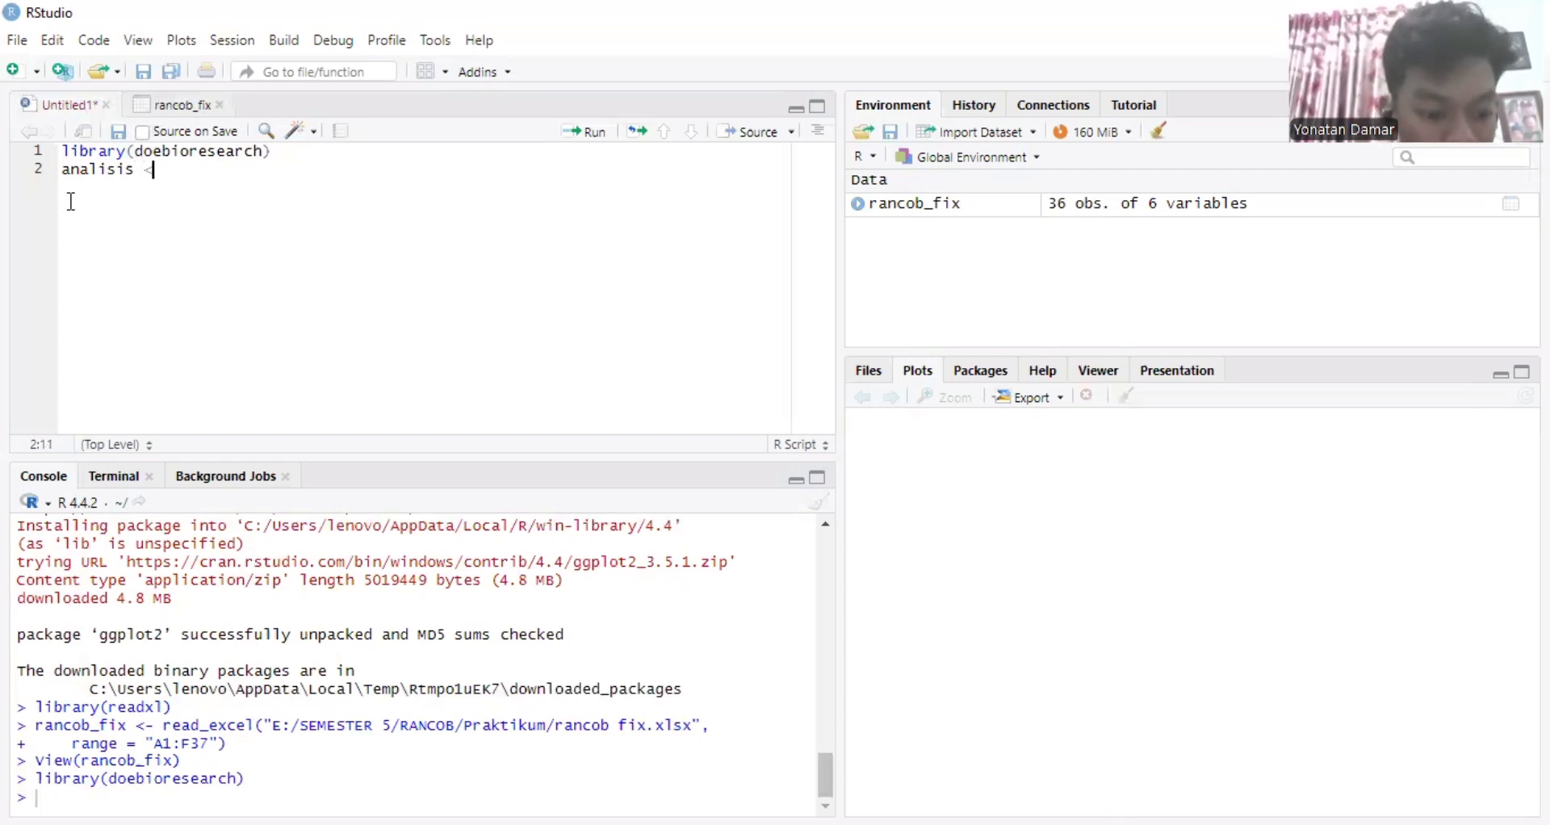
type("-")
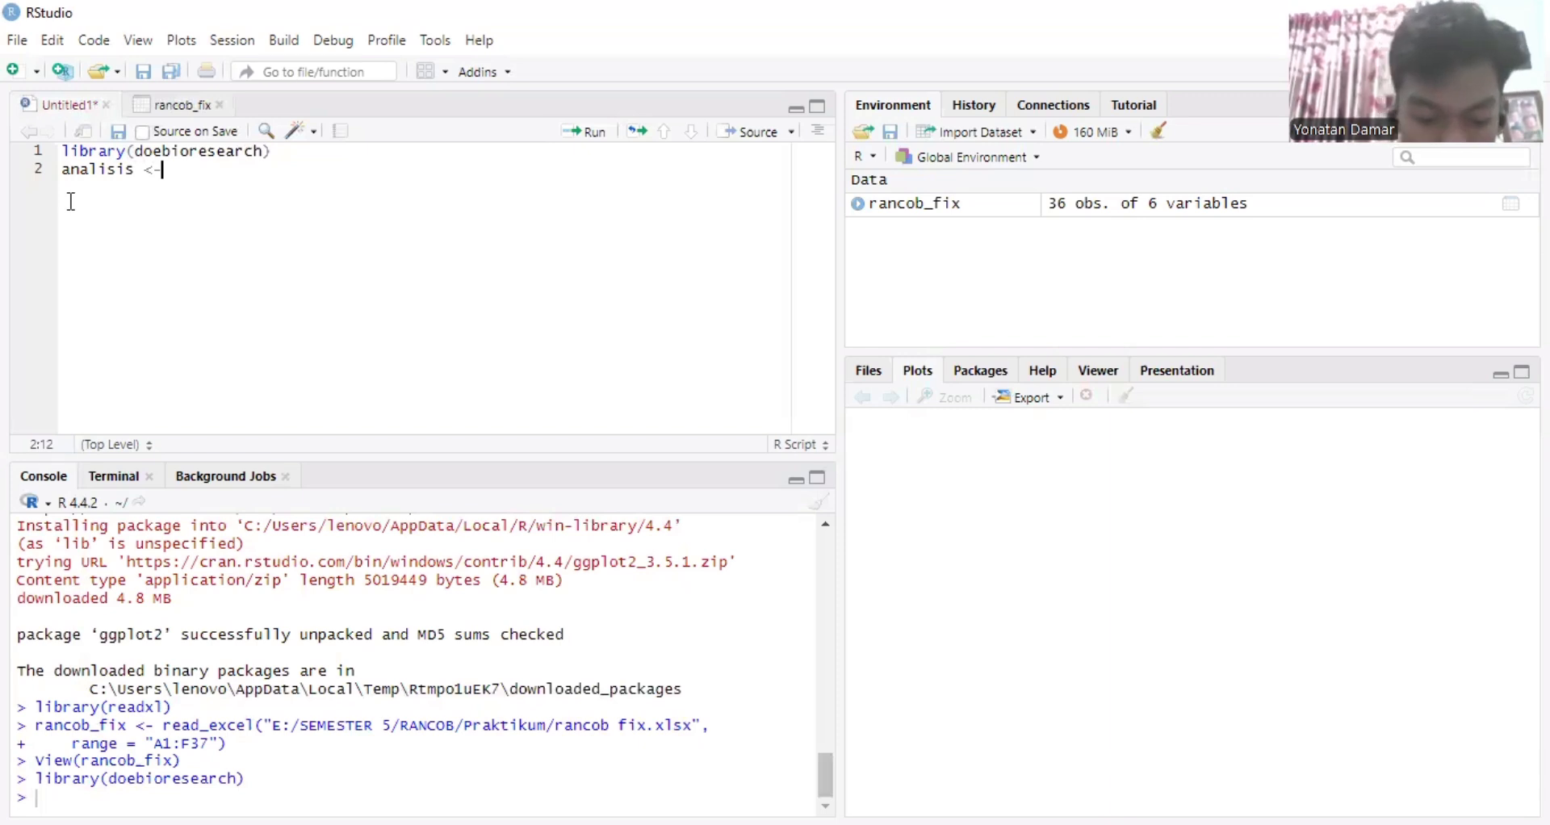
type("fr")
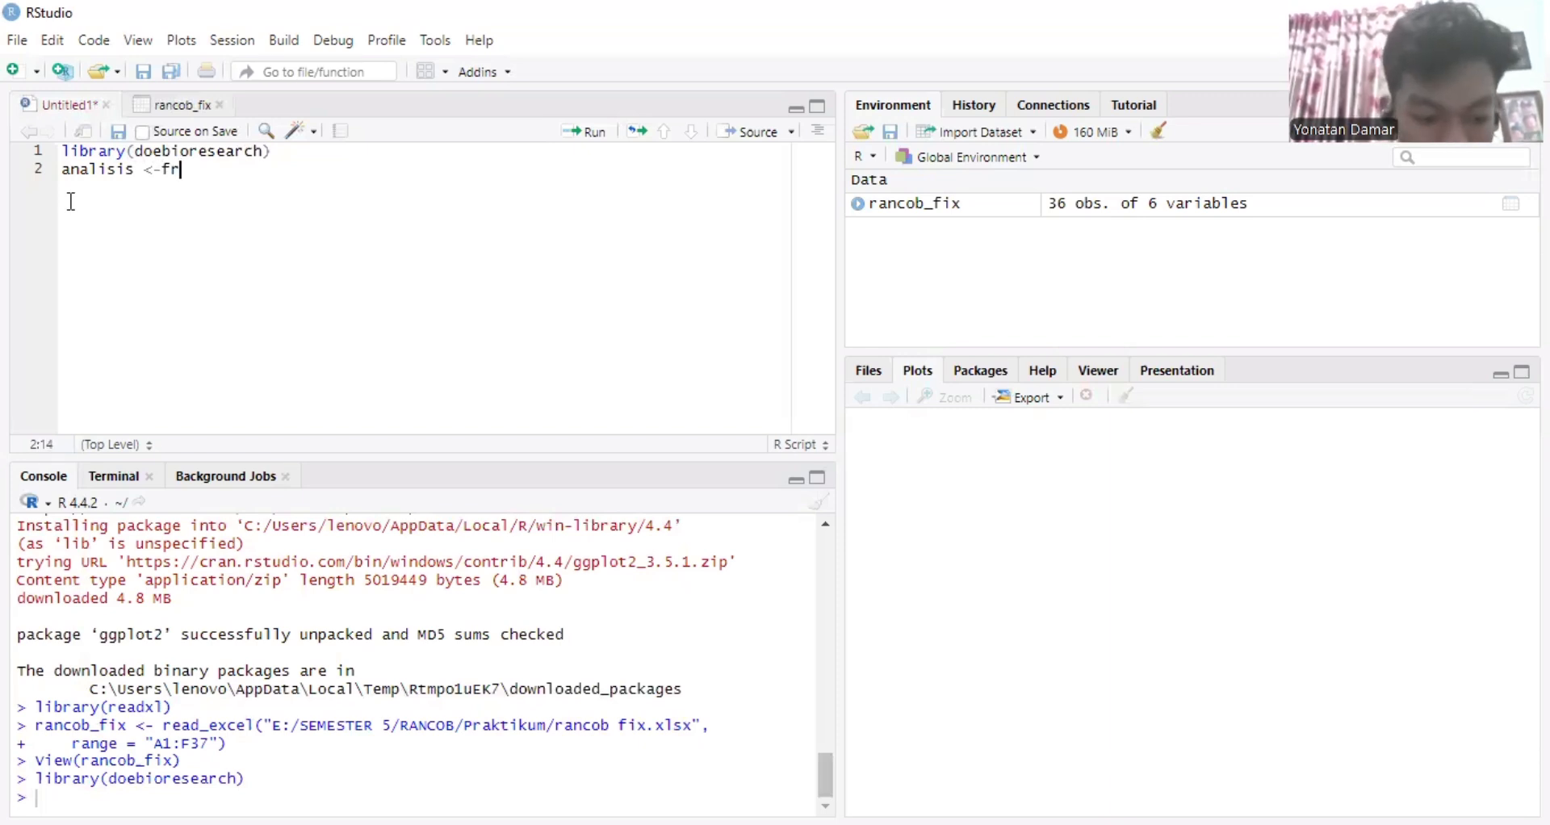
type("b")
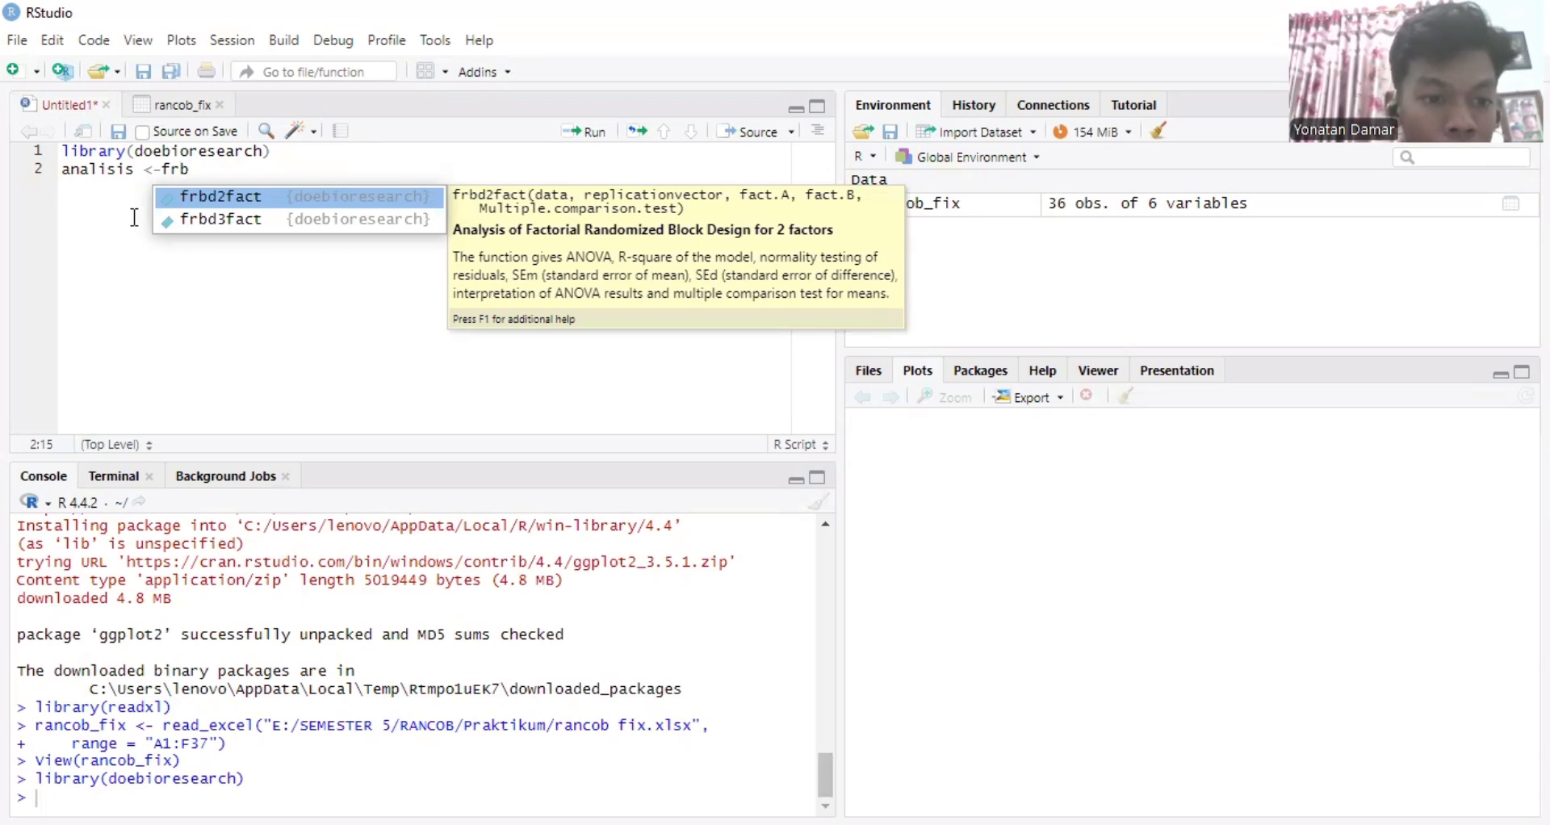
left_click(194, 199)
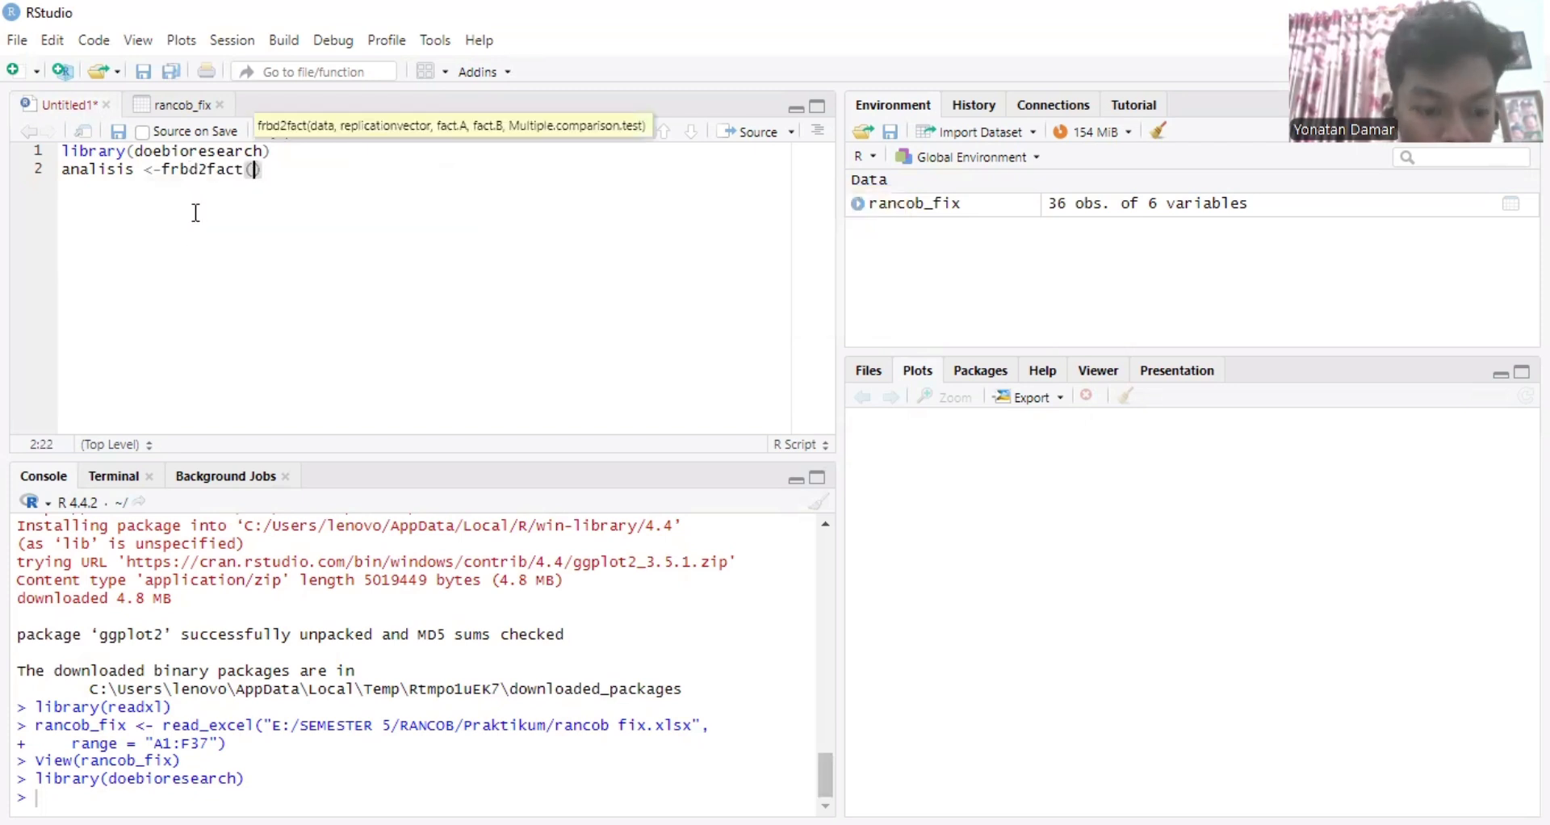
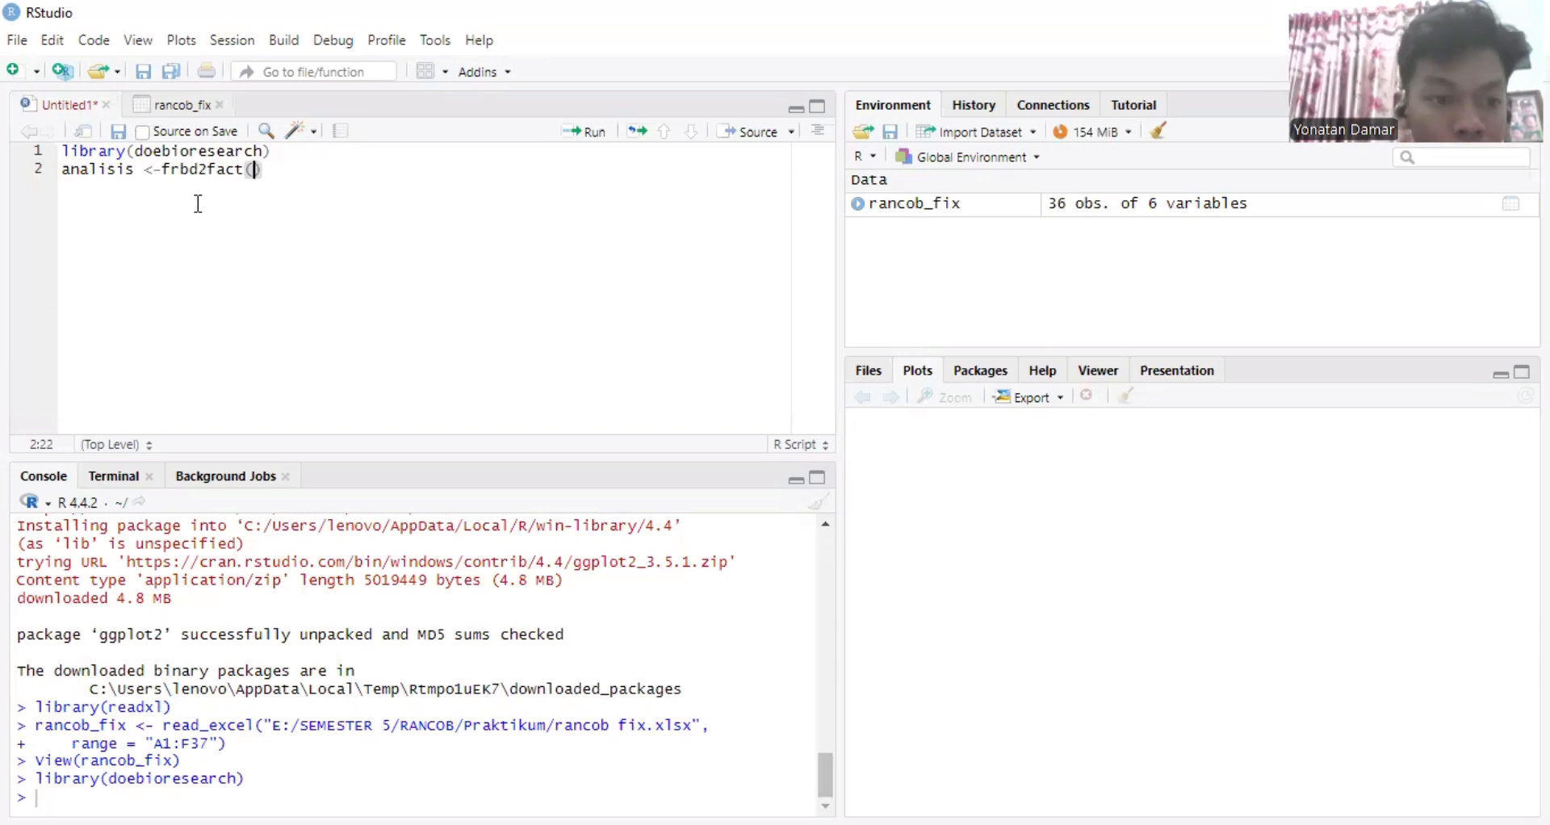
Enter rancob_fix[5:6] as the data argument of the frbd2fact call
type("rancob")
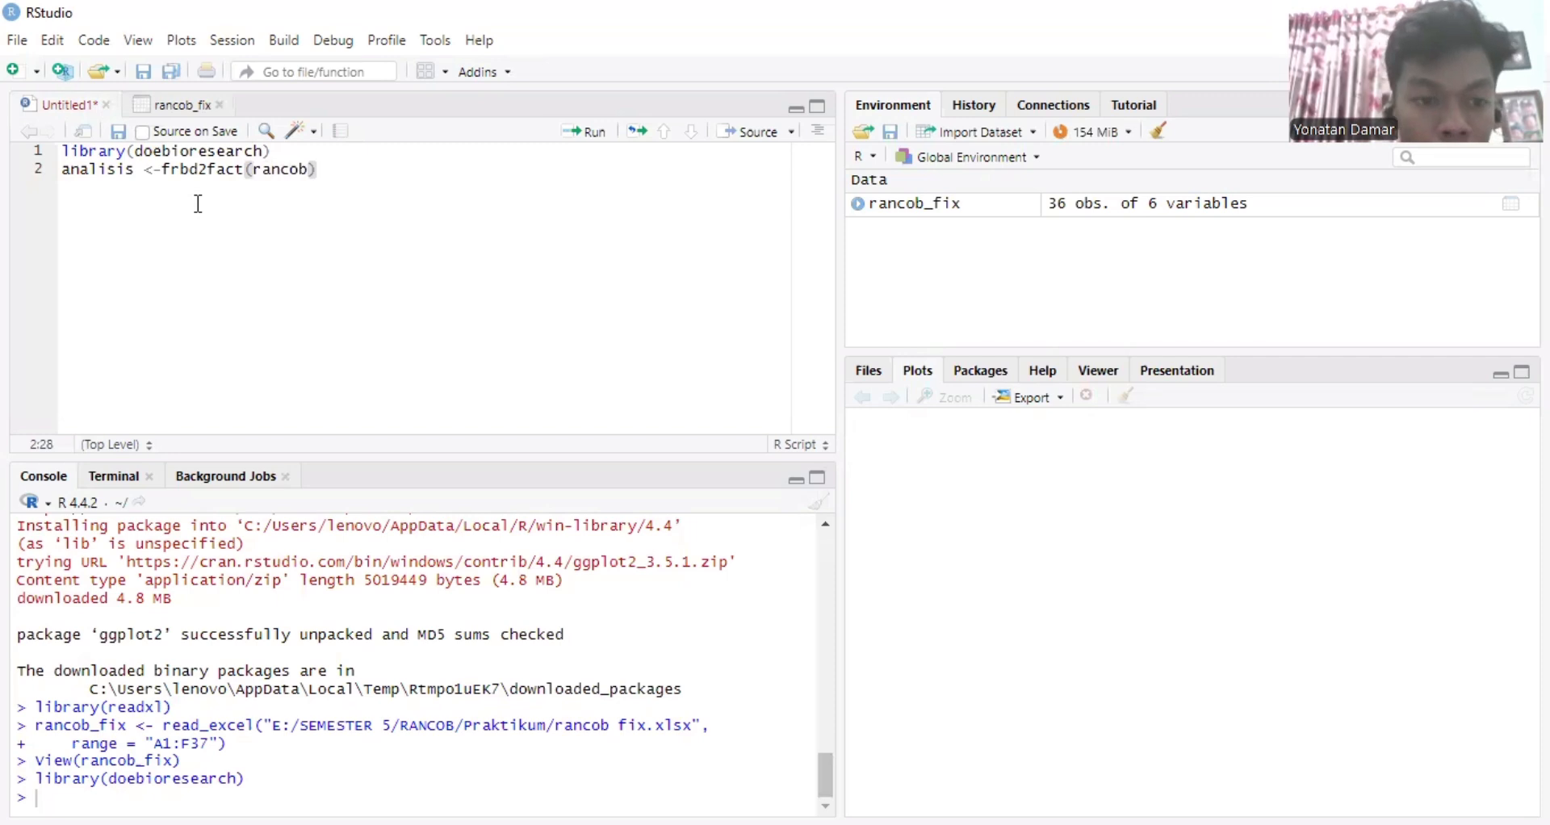
key("Tab")
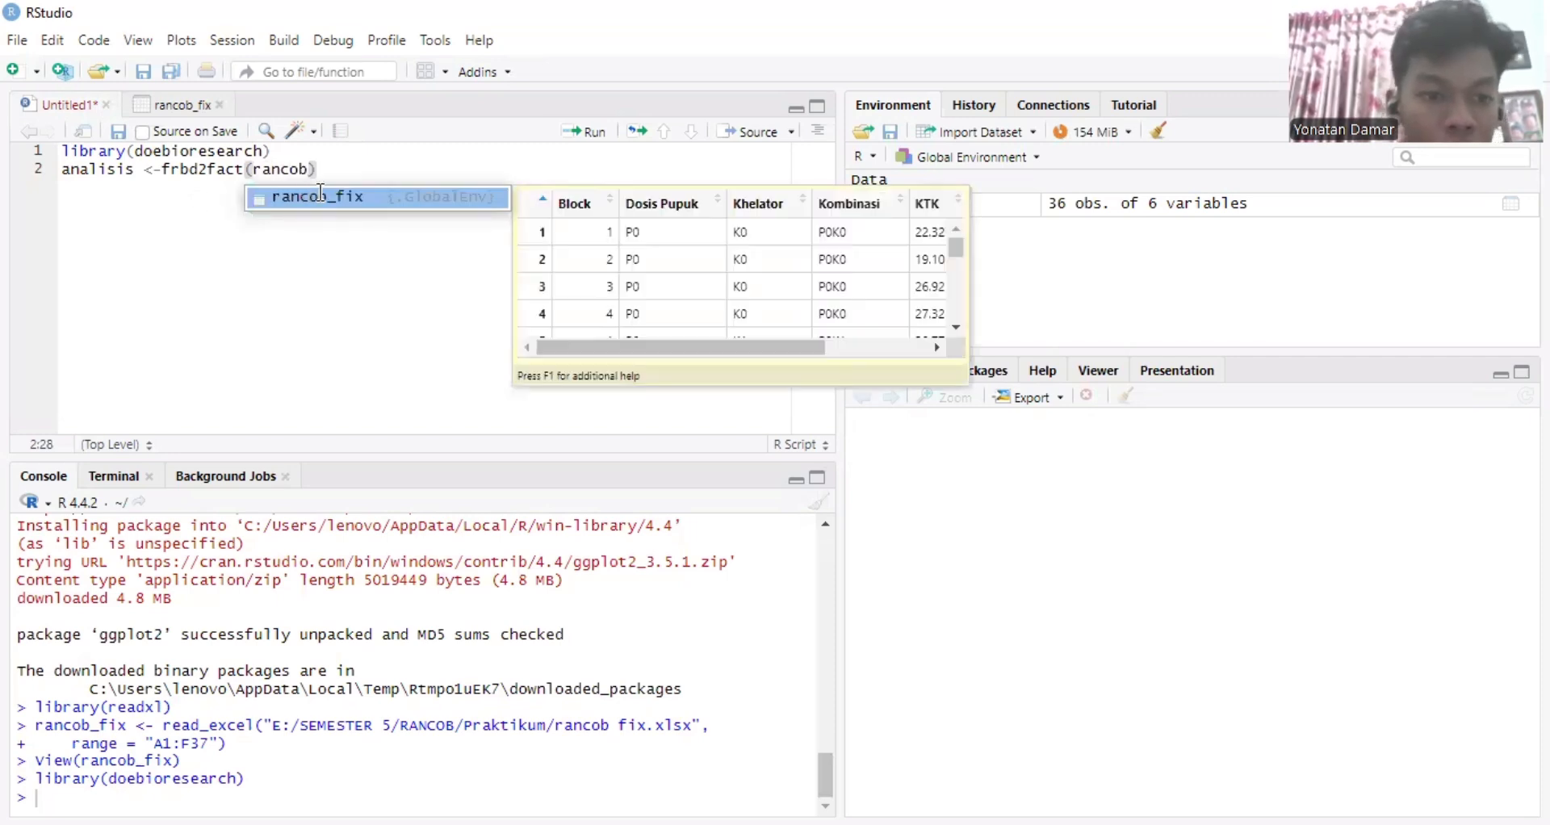
key("Return")
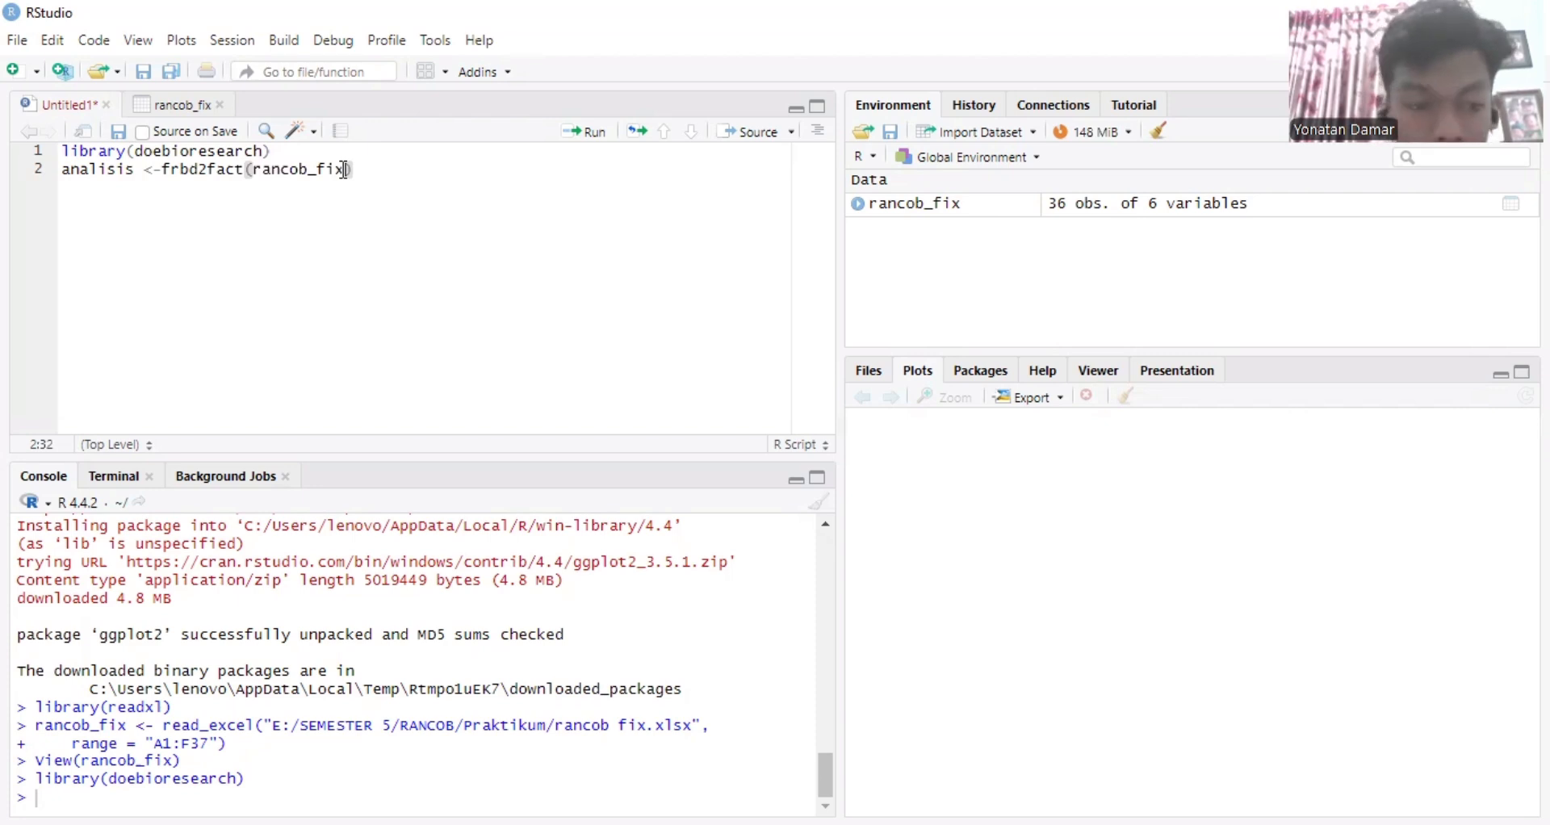
type("[")
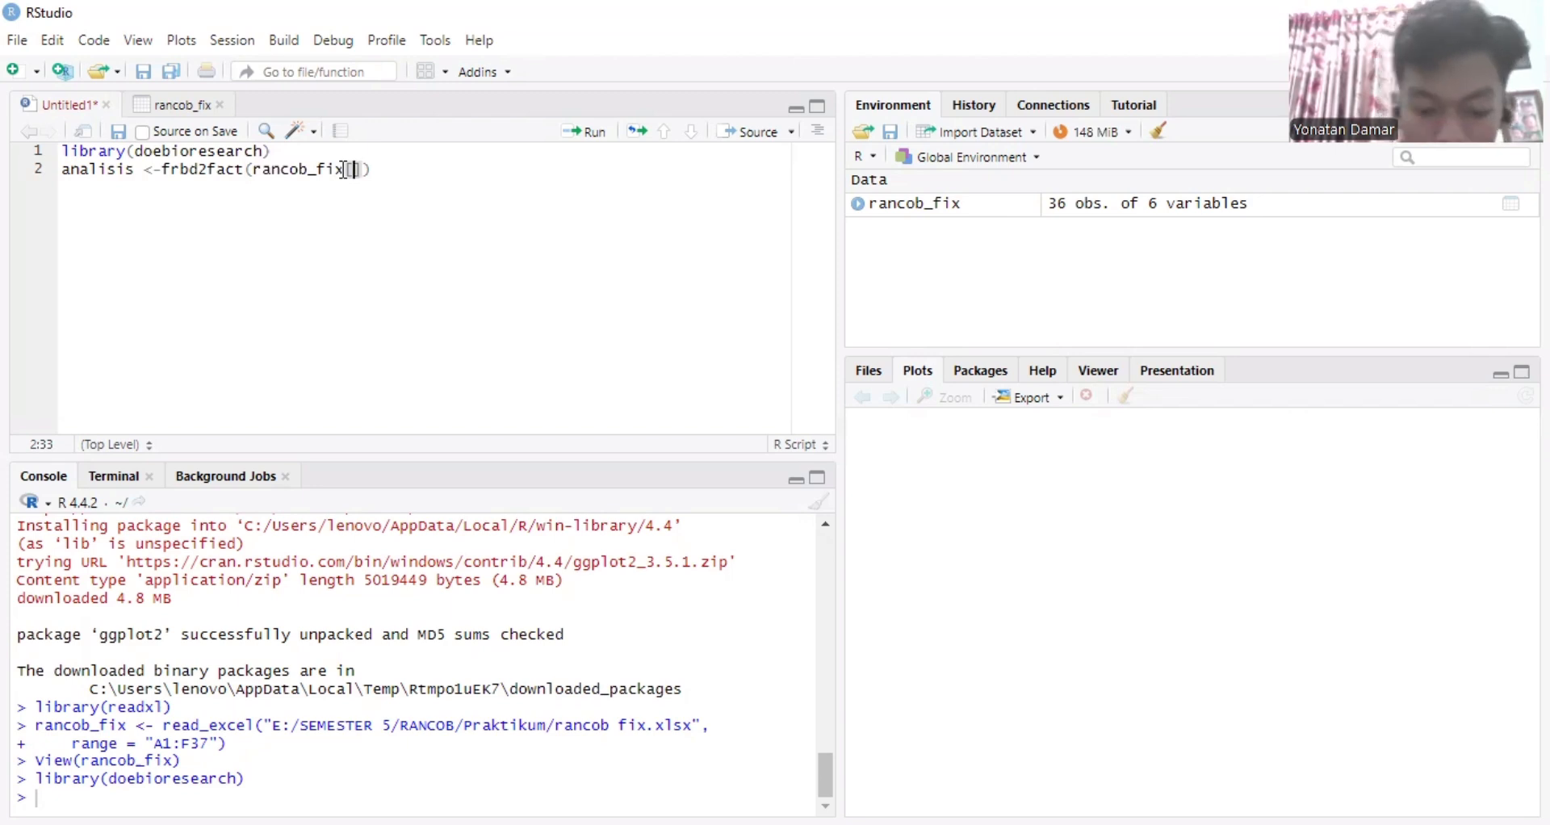
type("555555555555555")
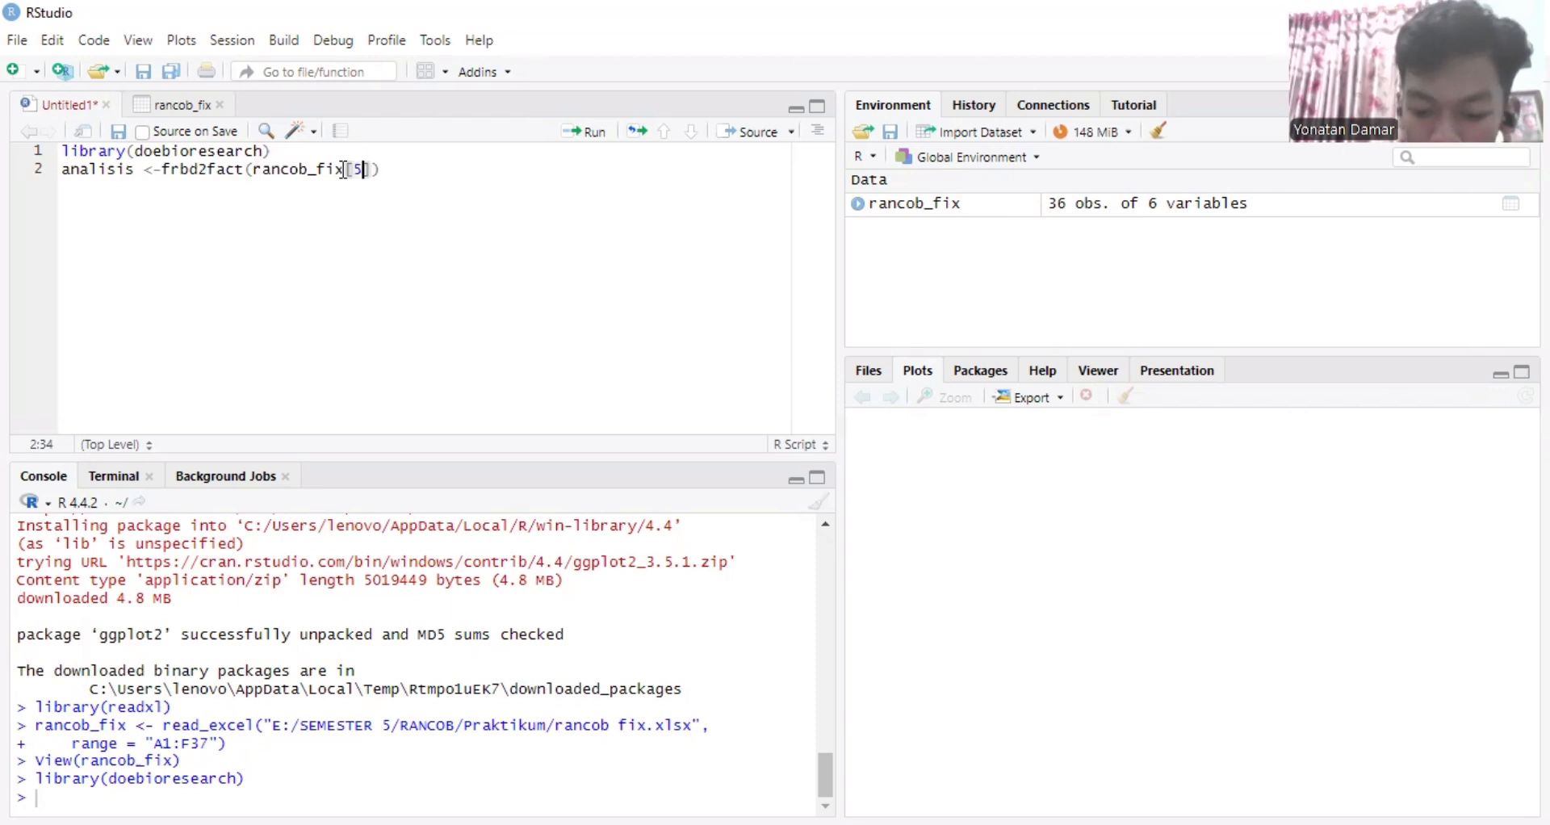
key("BackSpace")
key("BackSpace")
key("BackSpace")
key("BackSpace")
key("BackSpace")
key("BackSpace")
key("BackSpace")
key("BackSpace")
key("BackSpace")
key("BackSpace")
key("BackSpace")
key("BackSpace")
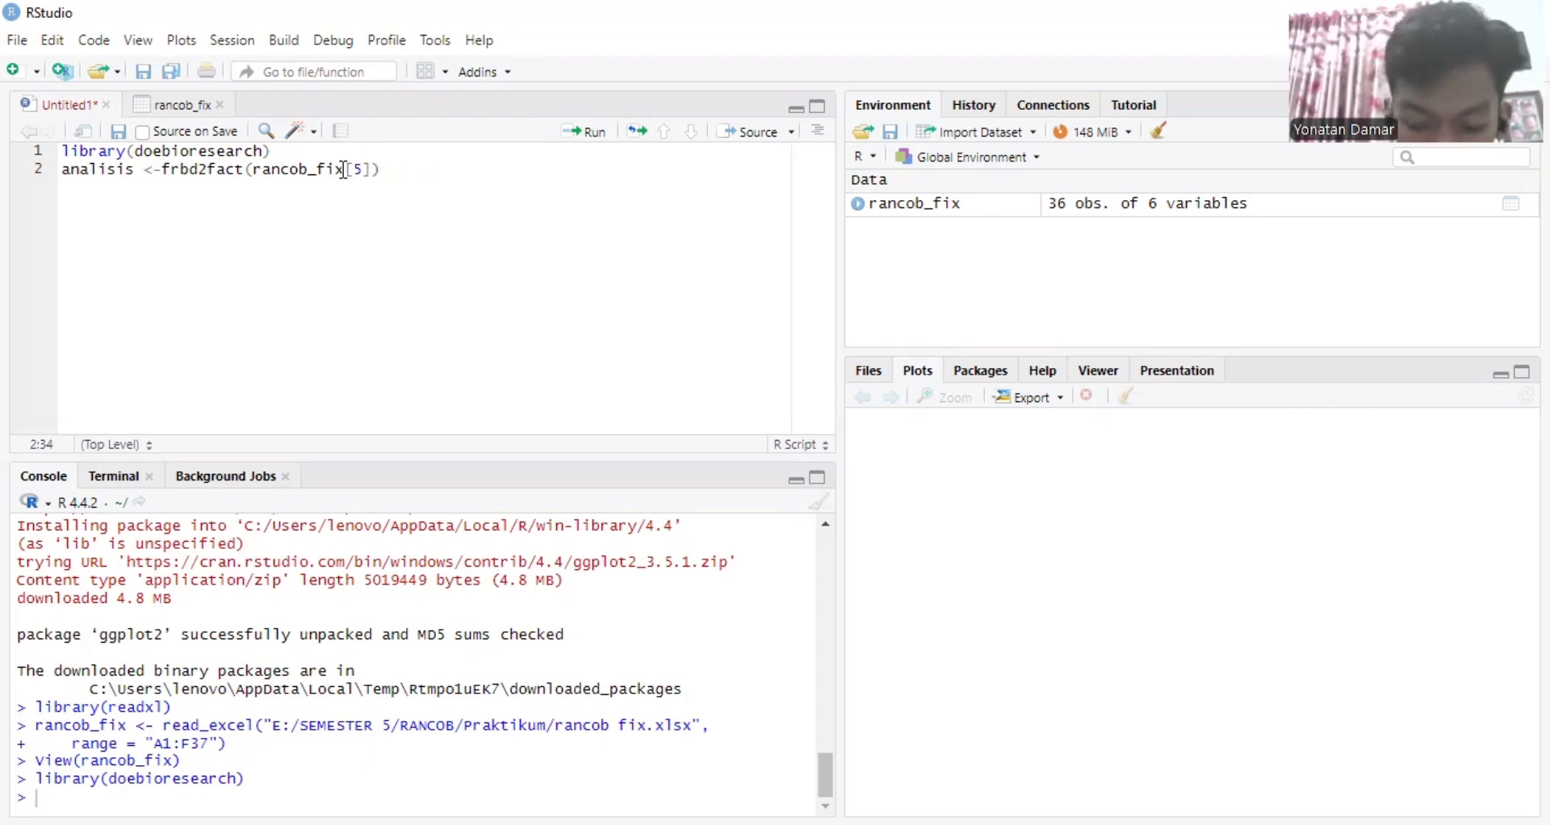
type(":")
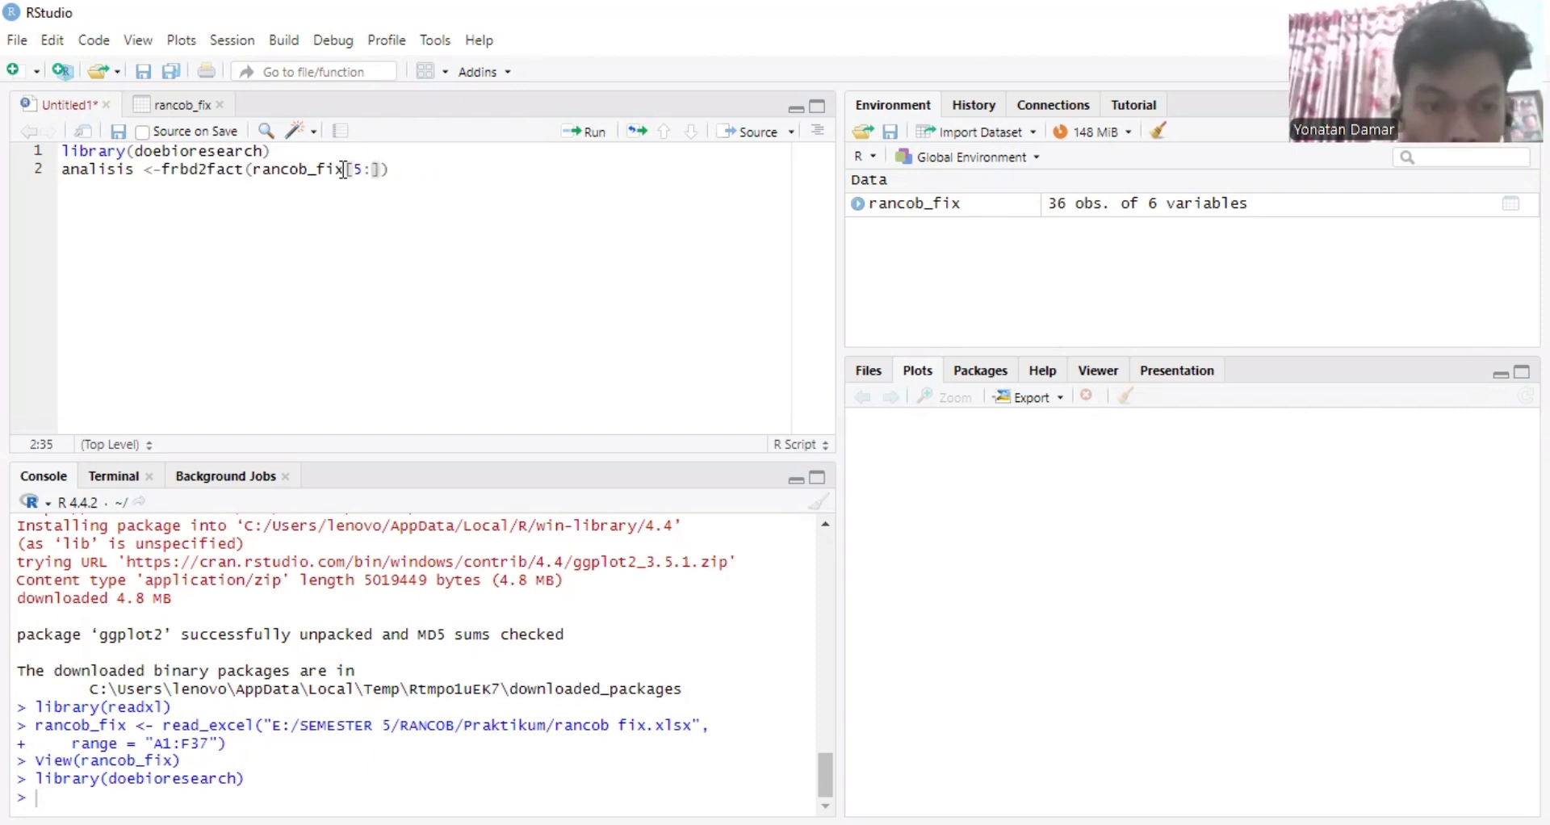
type("6")
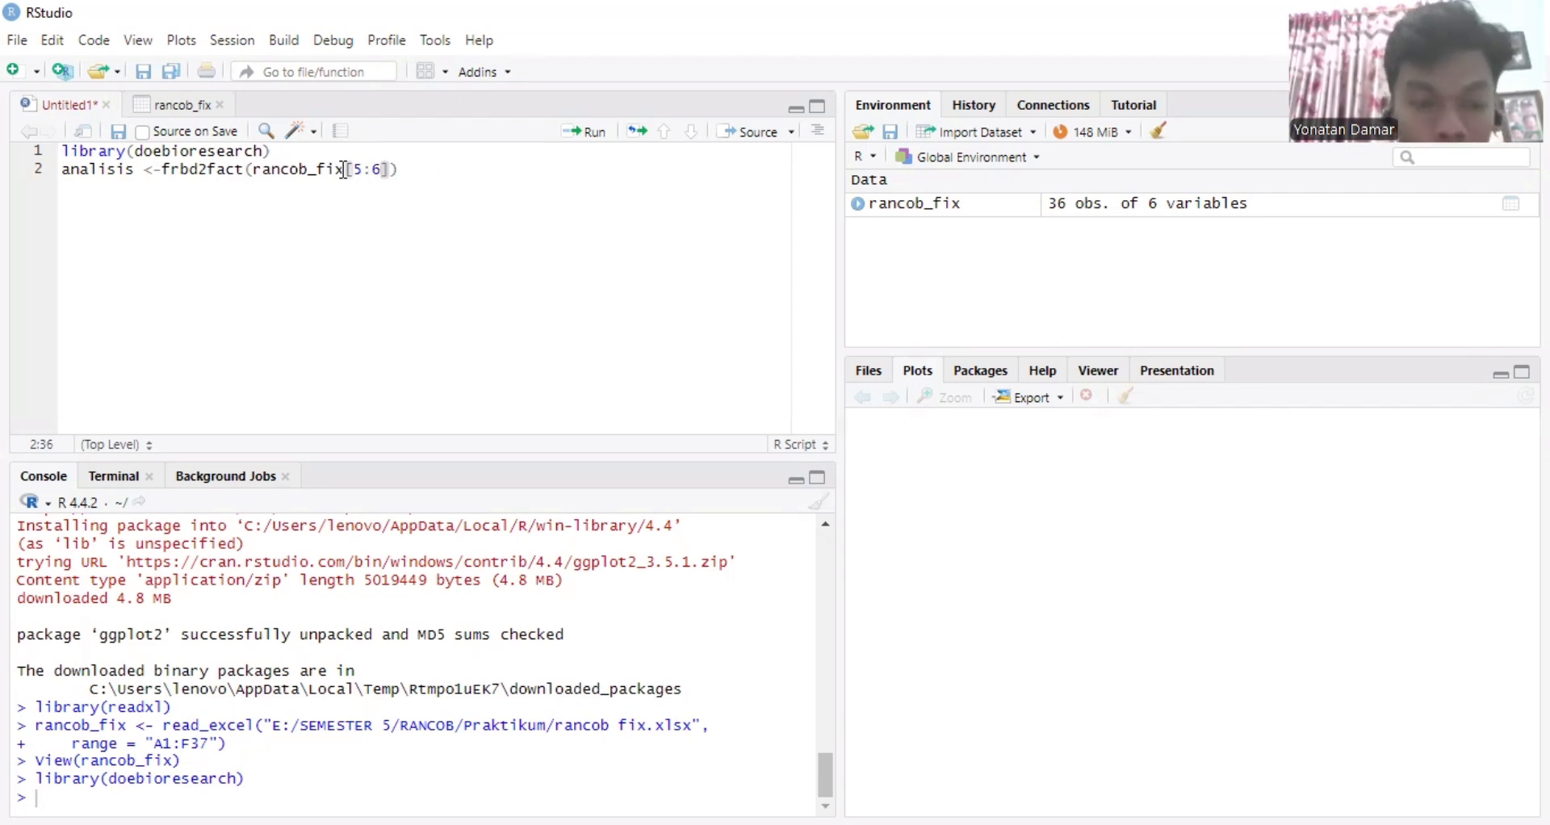
Add rancob_fix$Block after the data argument as the replication vector of the frbd2fact call
key("Left")
key("Left")
key("Left")
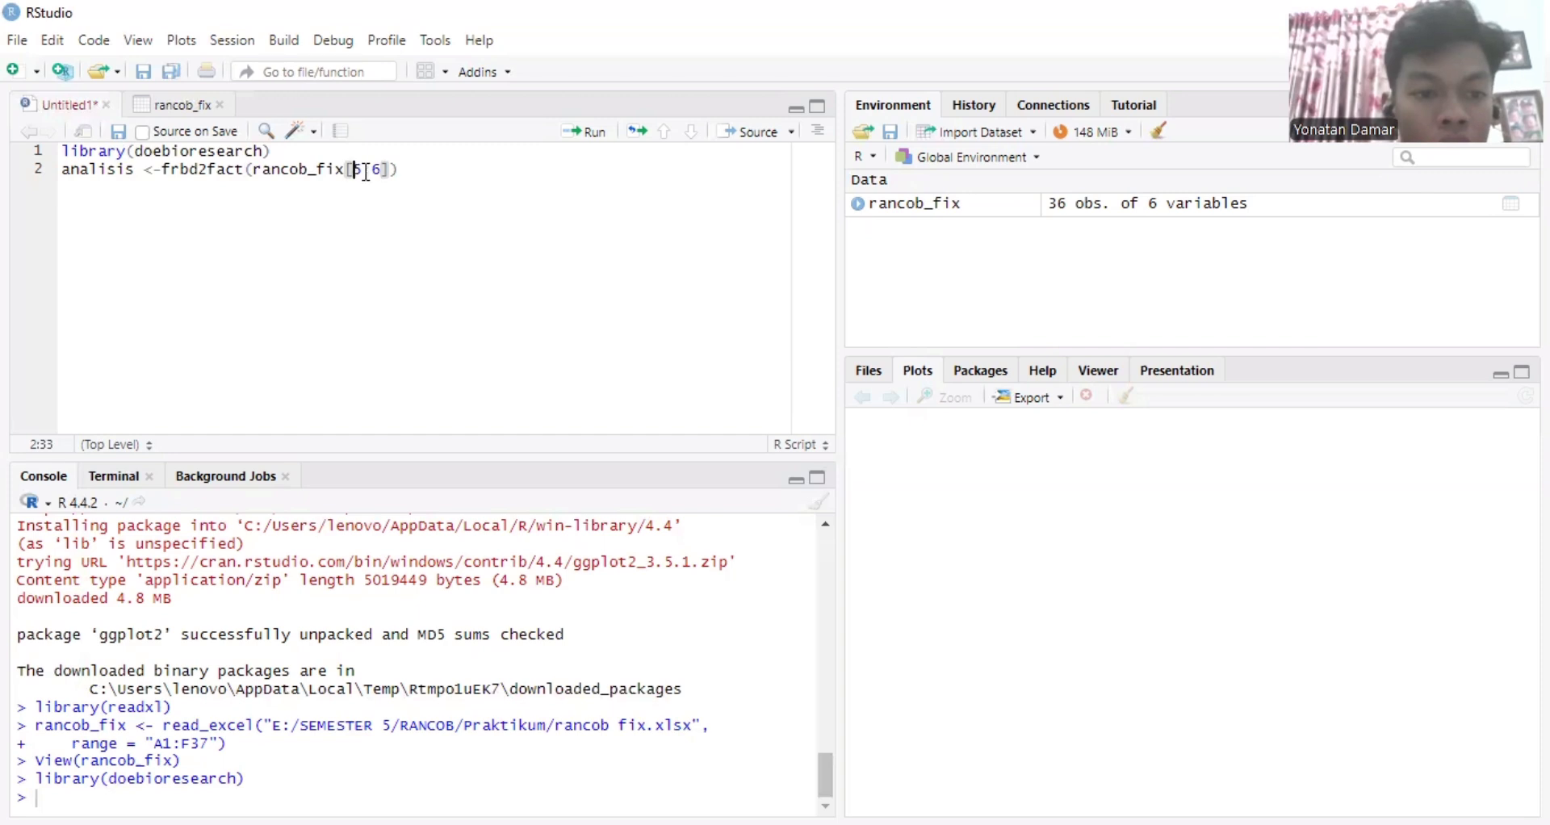
left_click(382, 170)
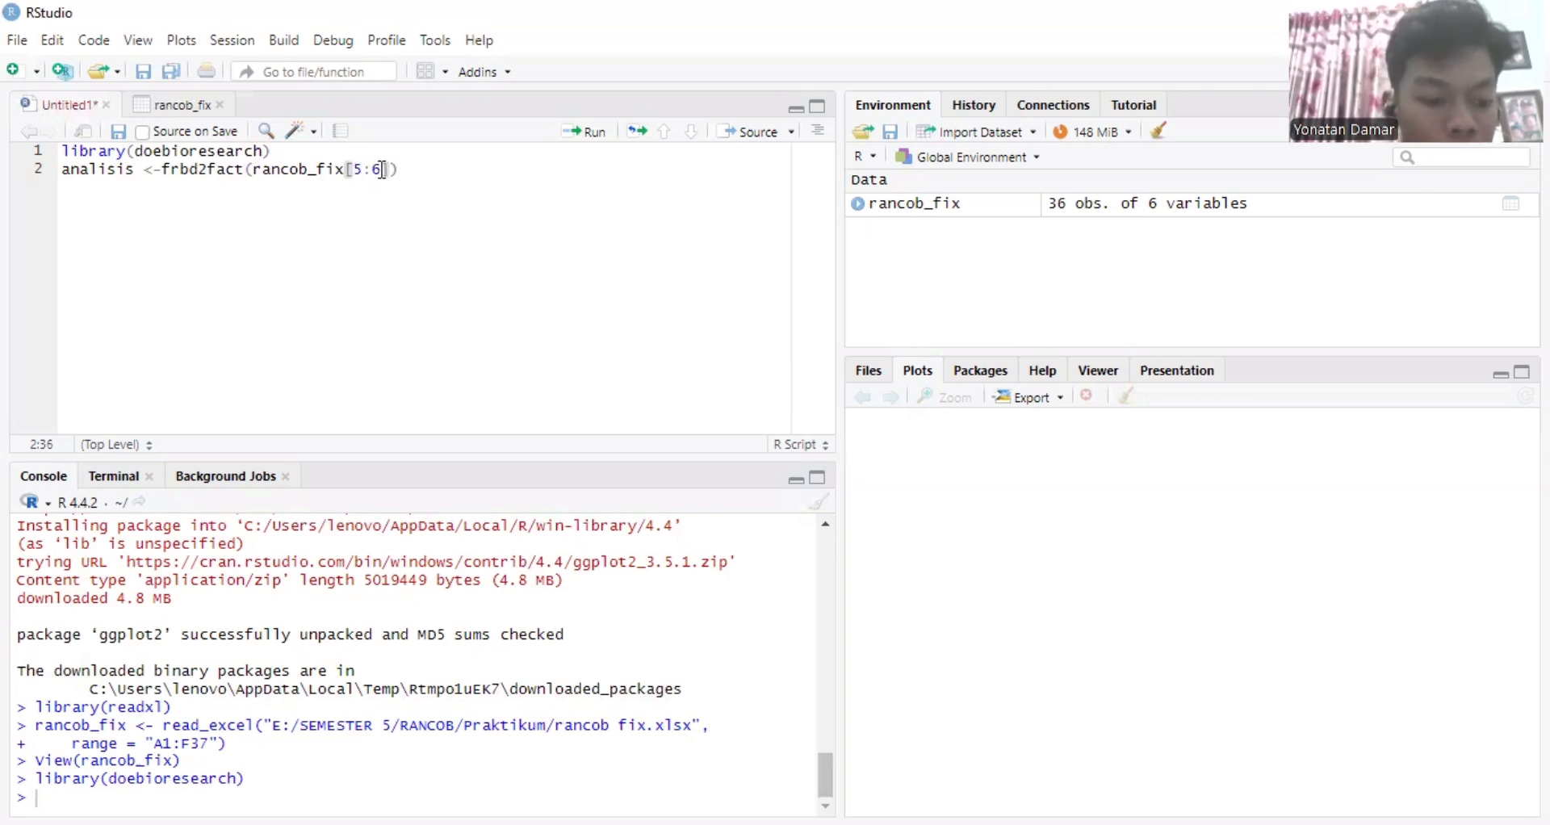
key("Left")
key("Left")
key("Left")
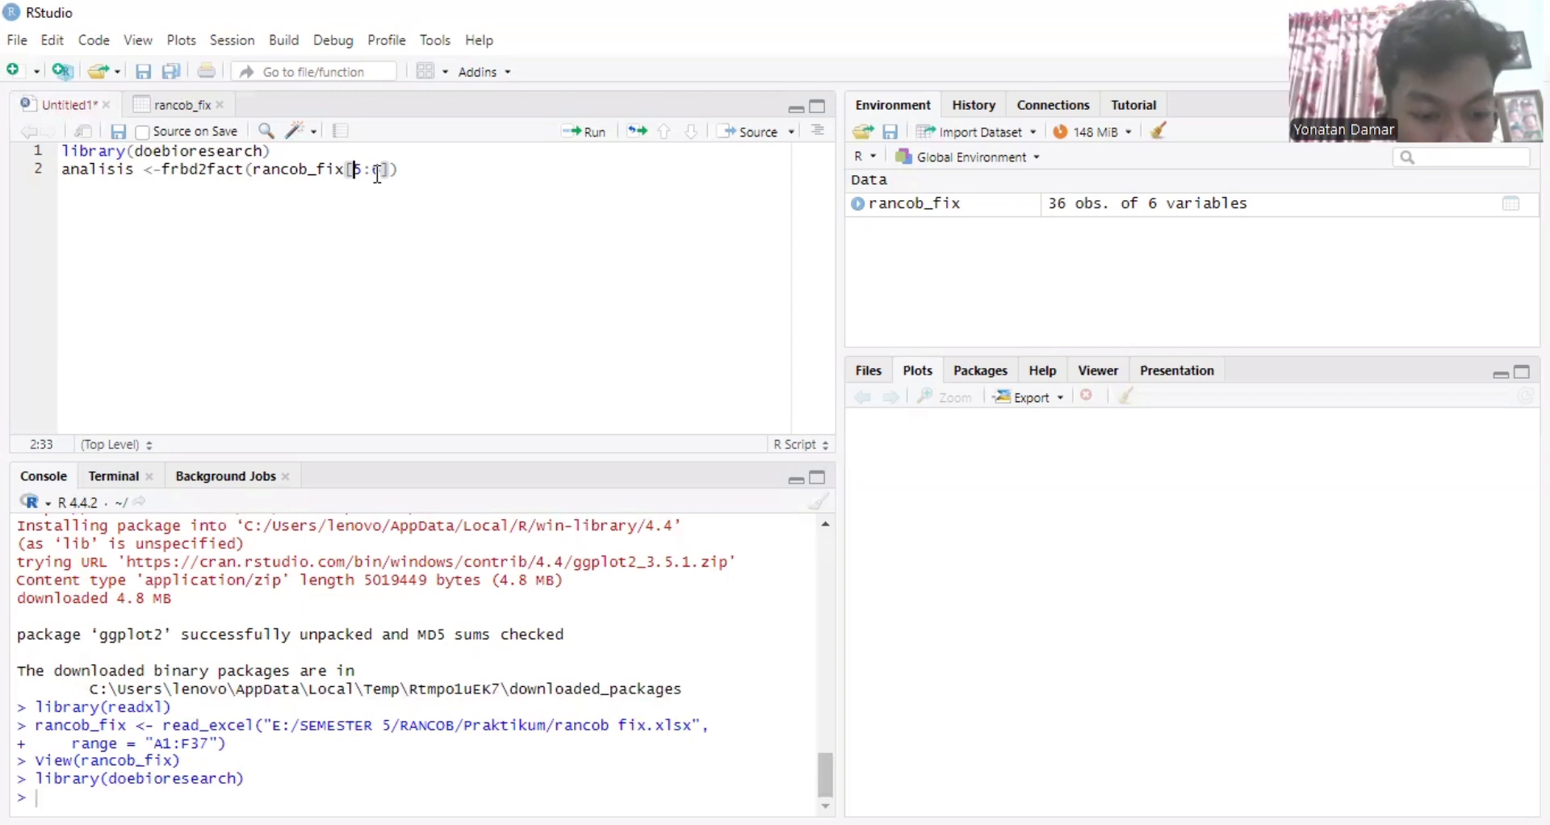
key("Right")
key("Right")
key("Right")
key("Right")
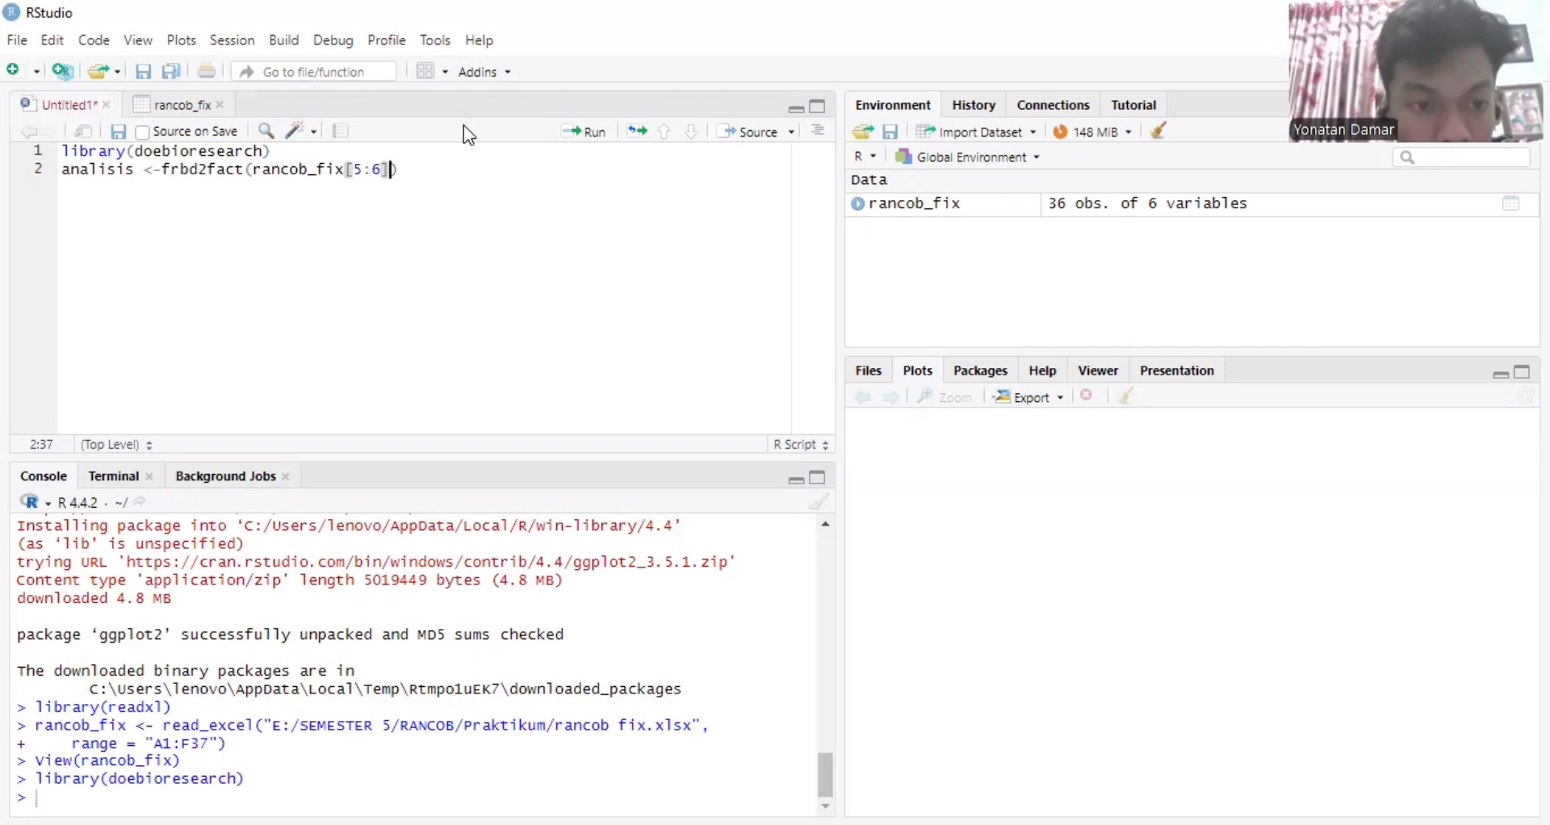
type(",")
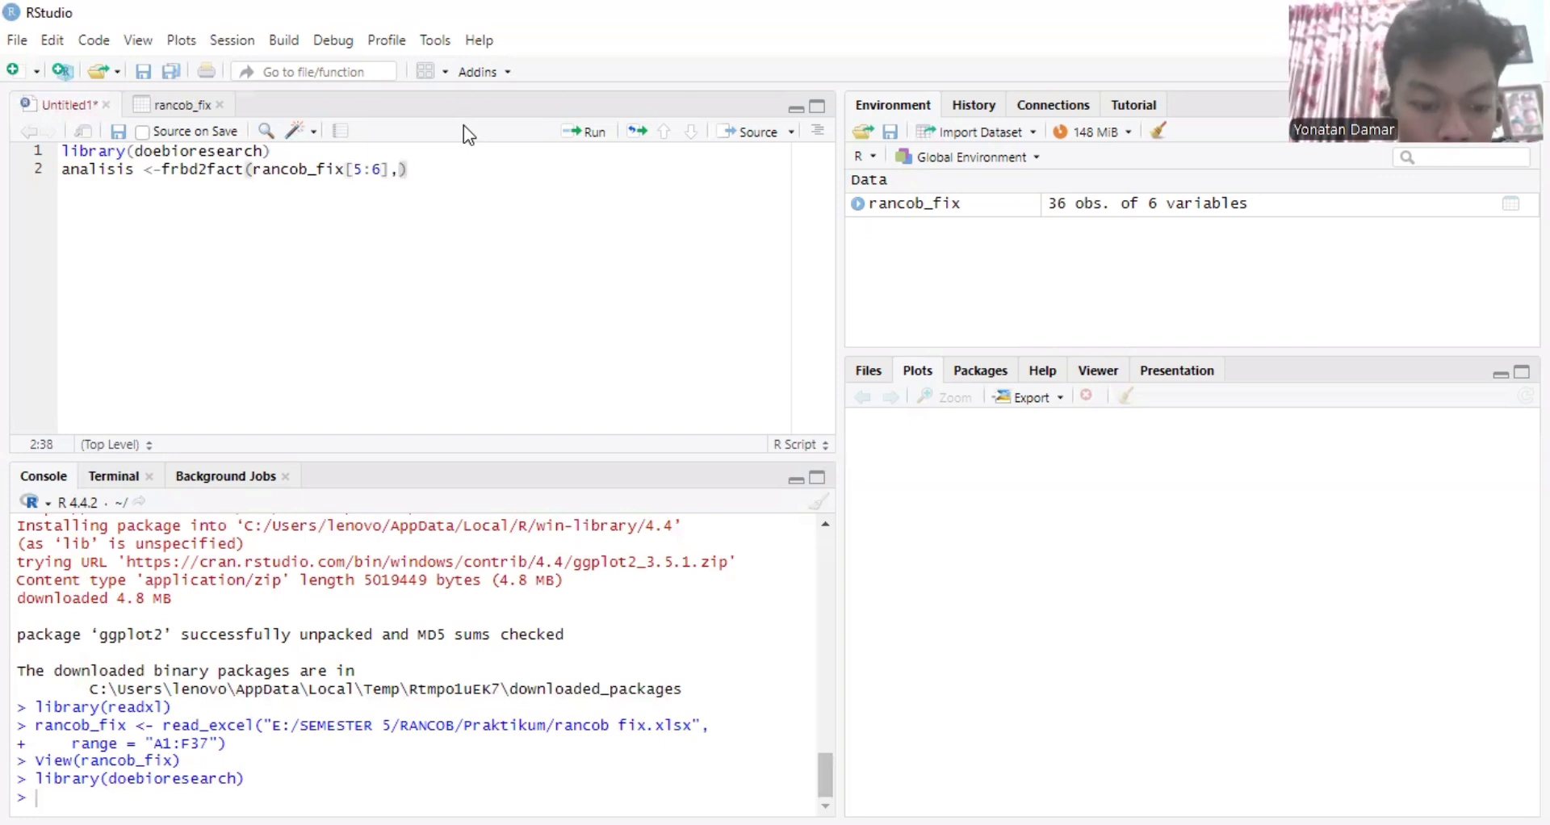
type("ranc")
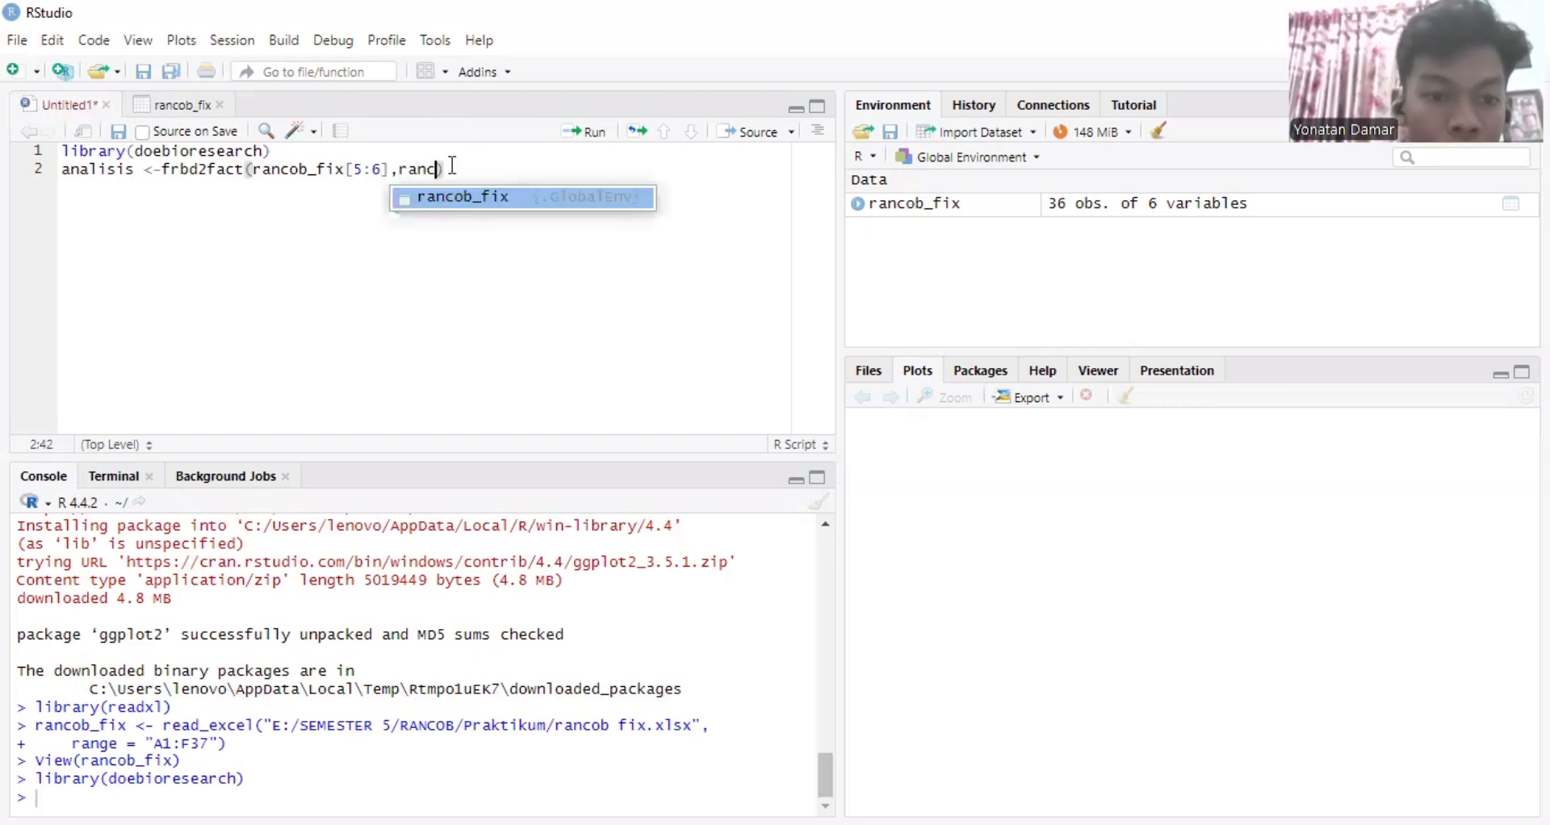
left_click(466, 204)
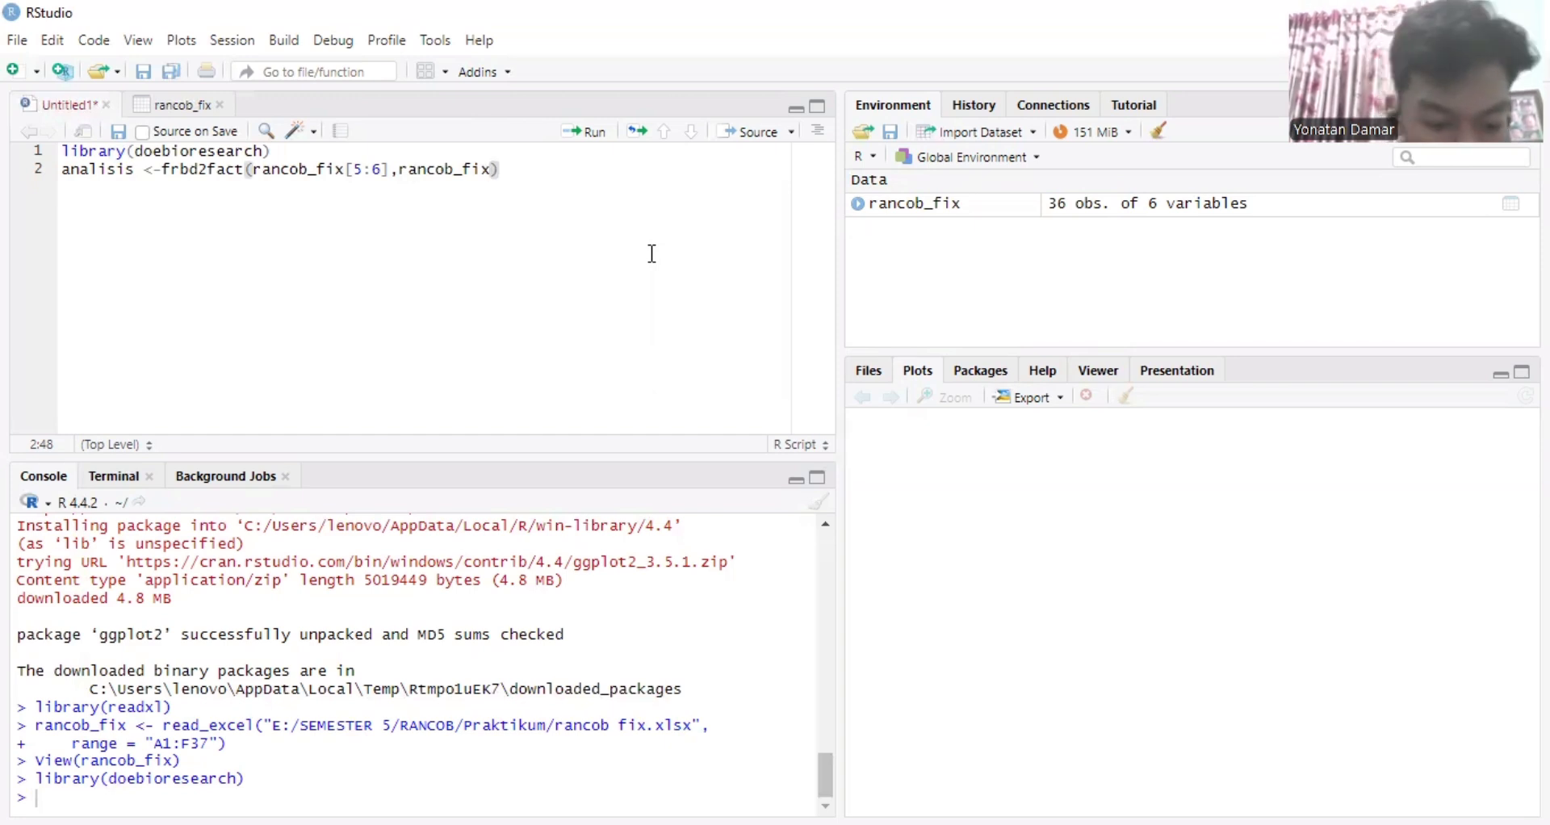
type("$")
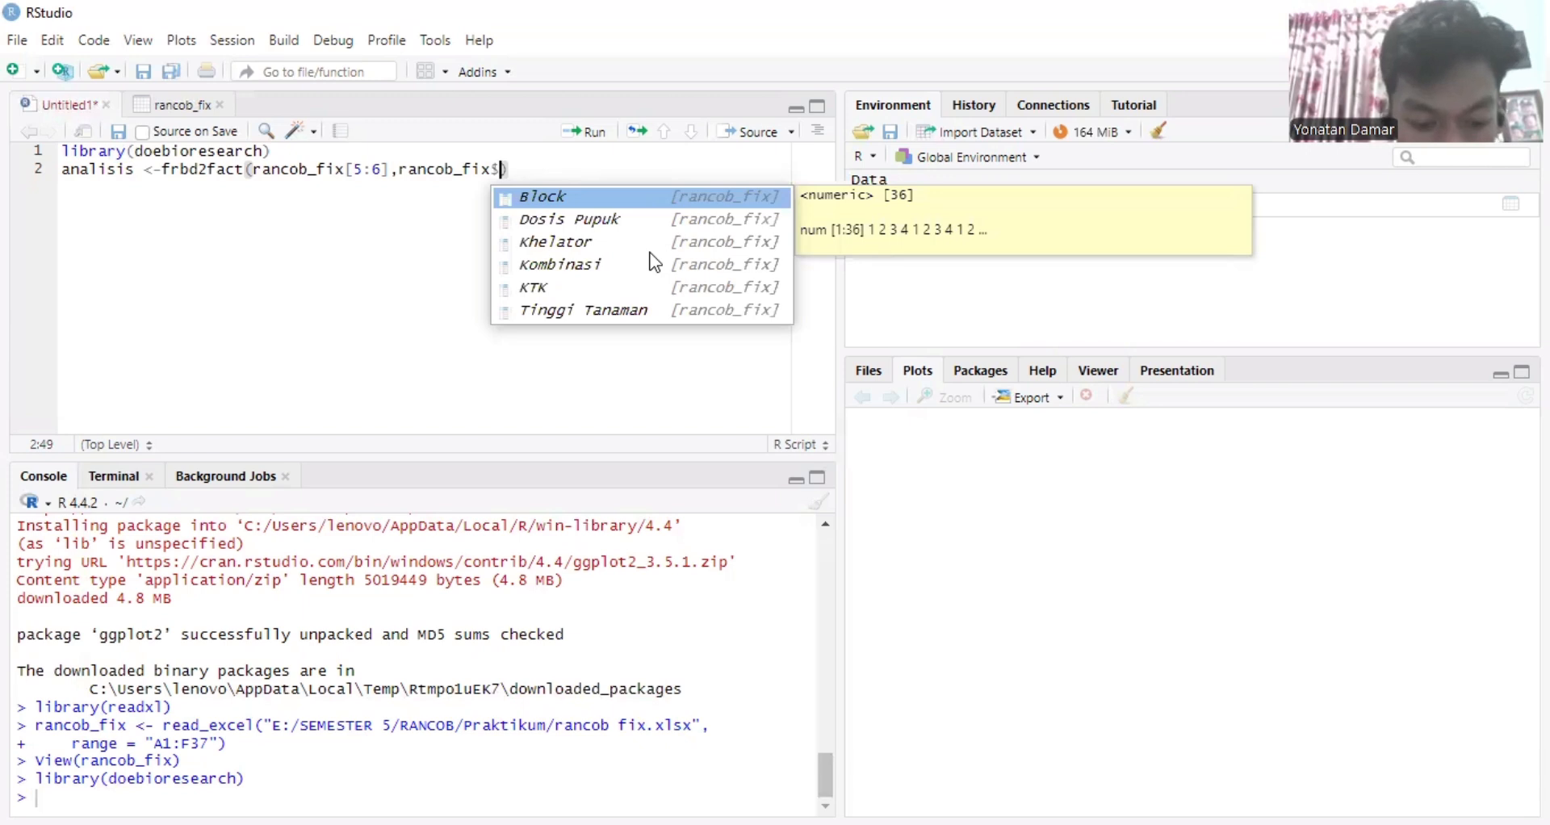
double_click(592, 193)
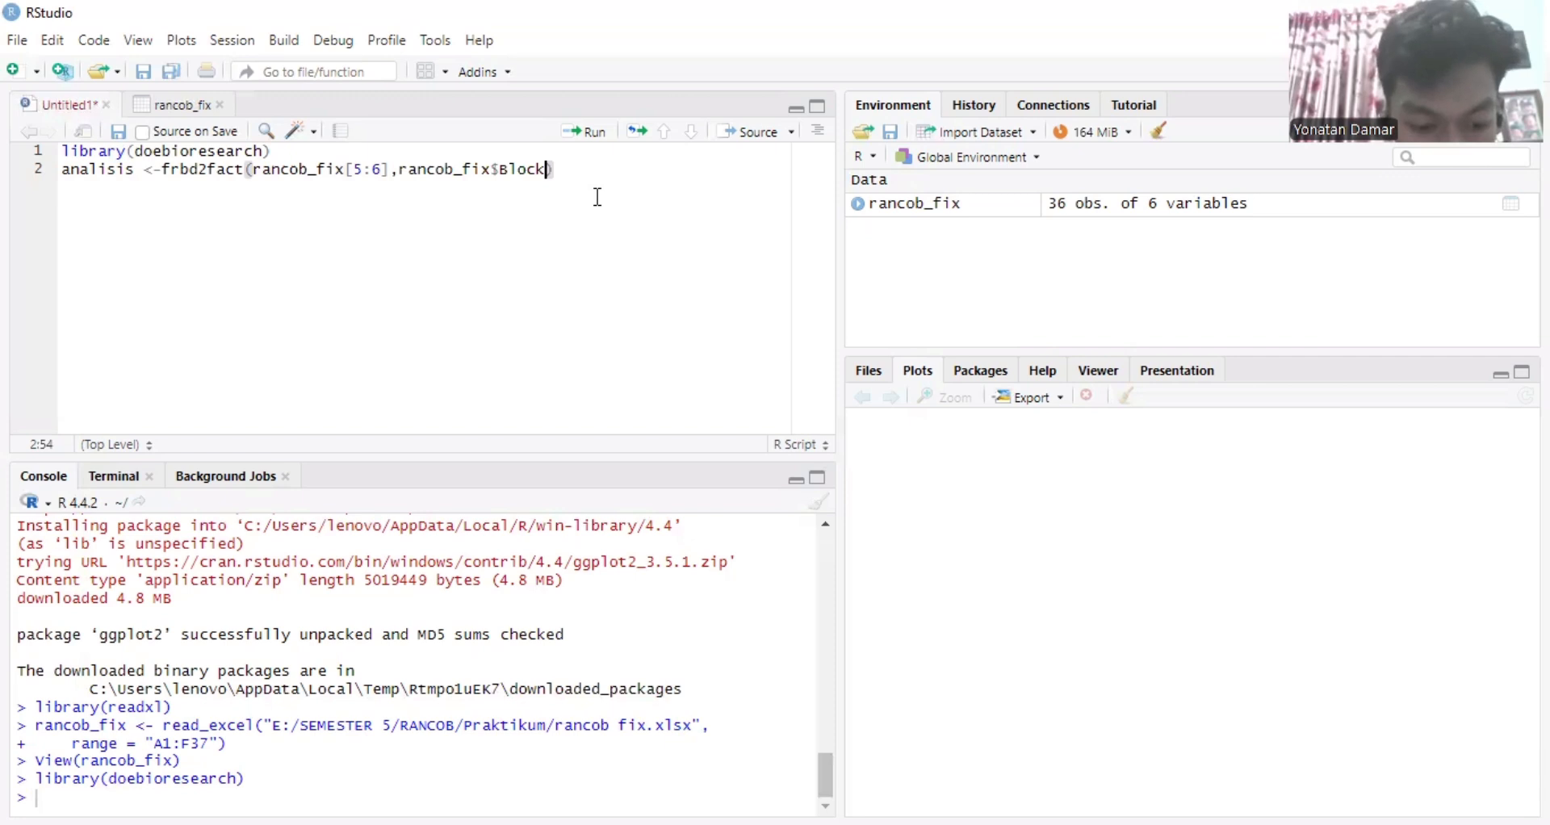
Add rancob_fix$`Dosis Pupuk` as the first factor argument of the frbd2fact call
type(",")
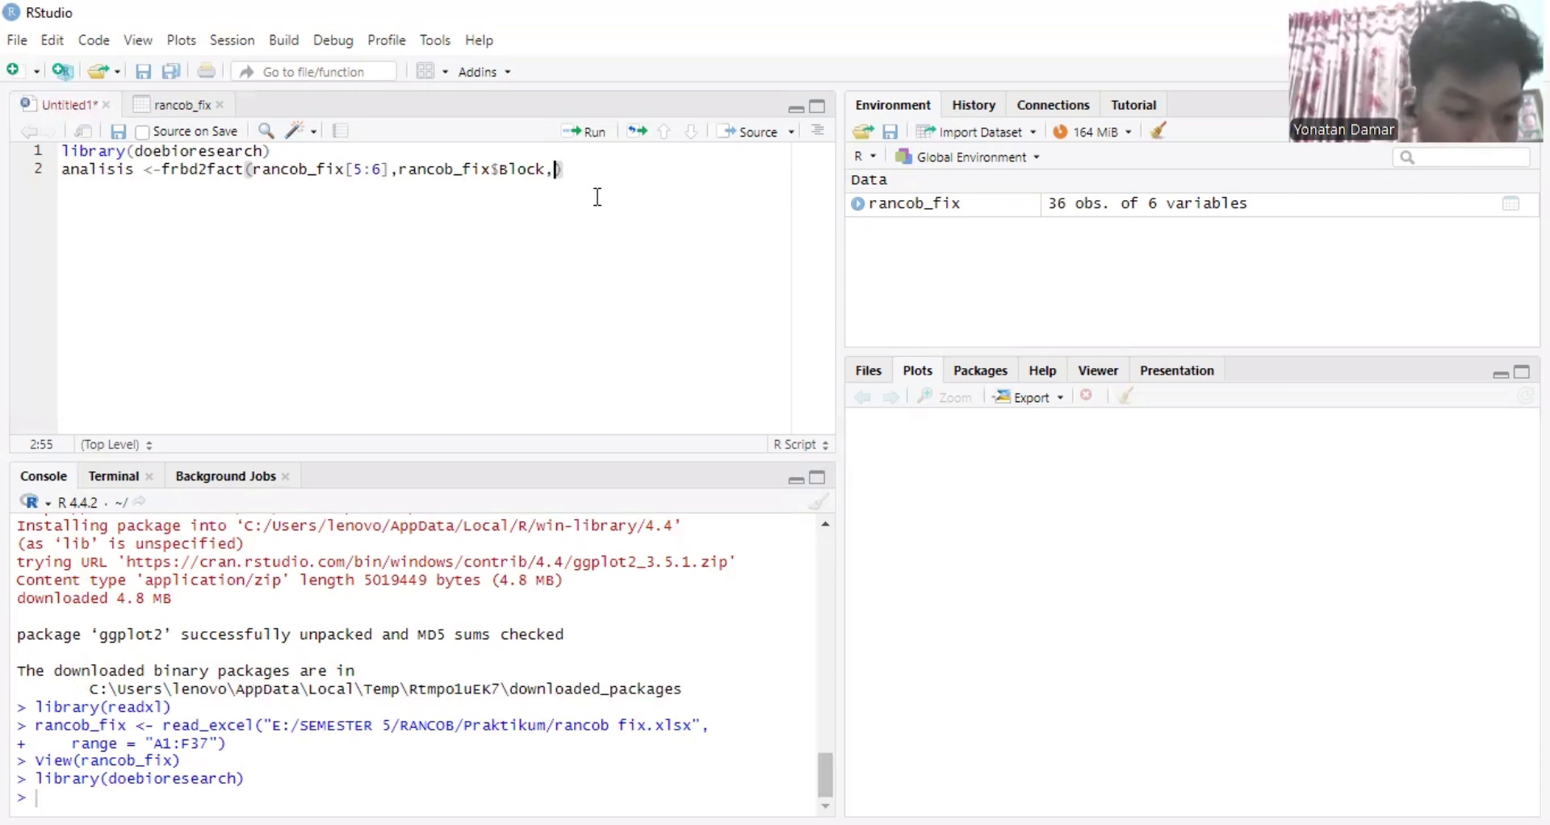
type("ranc")
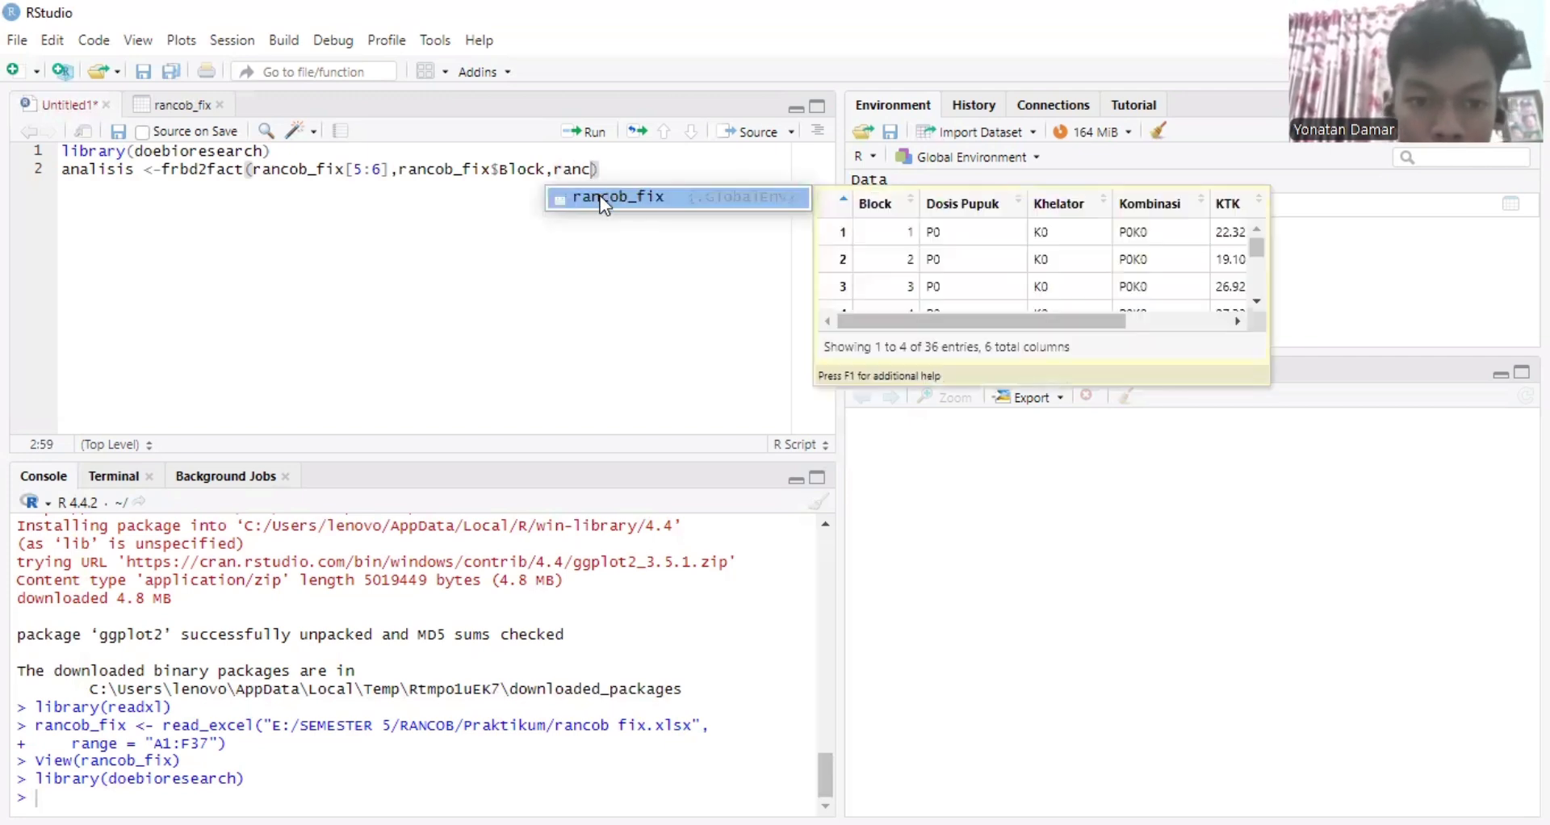
key("Tab")
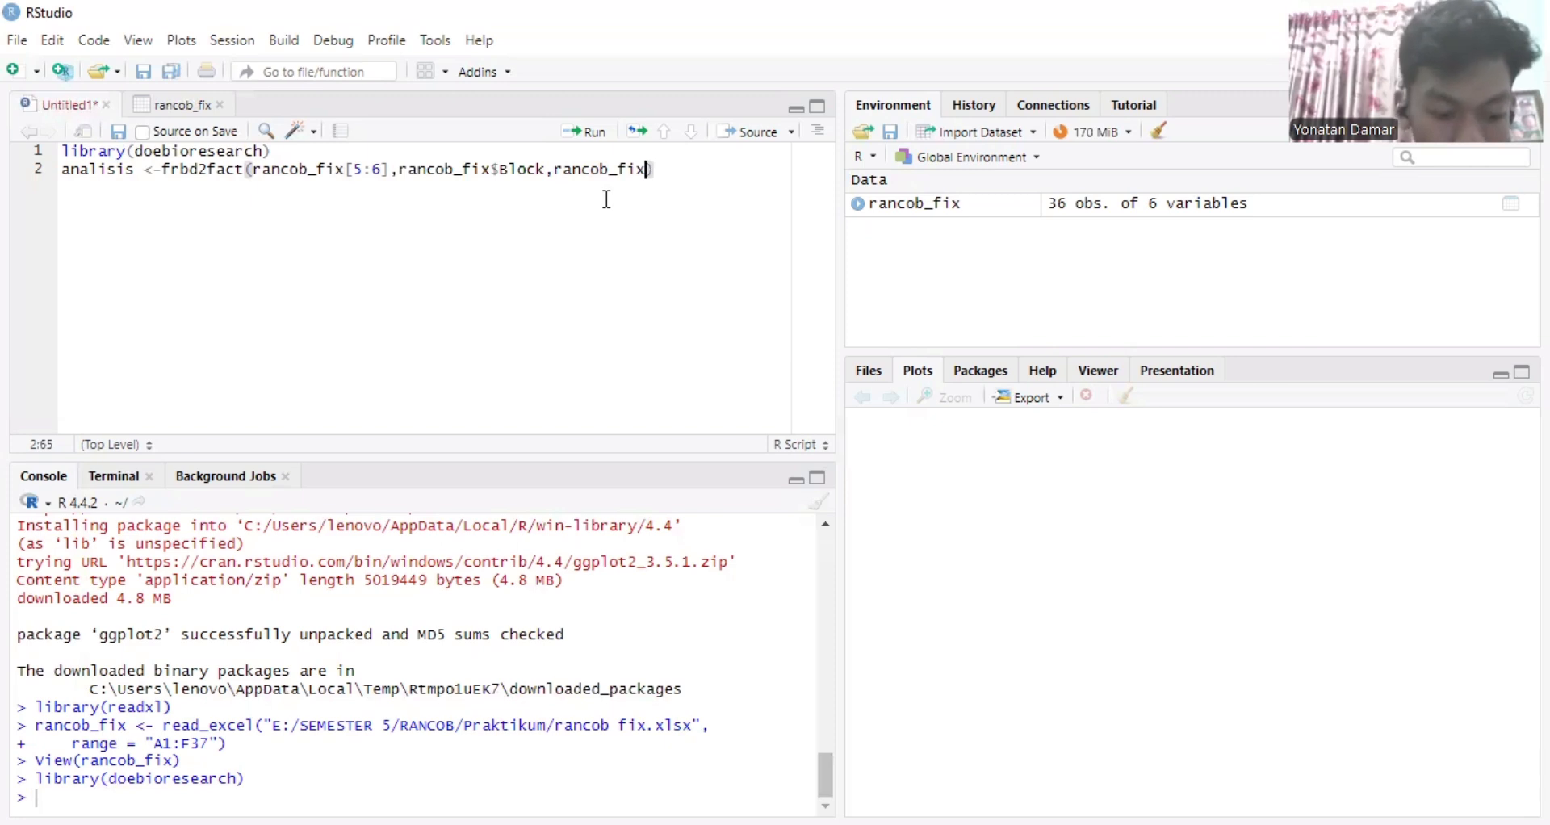
type("$")
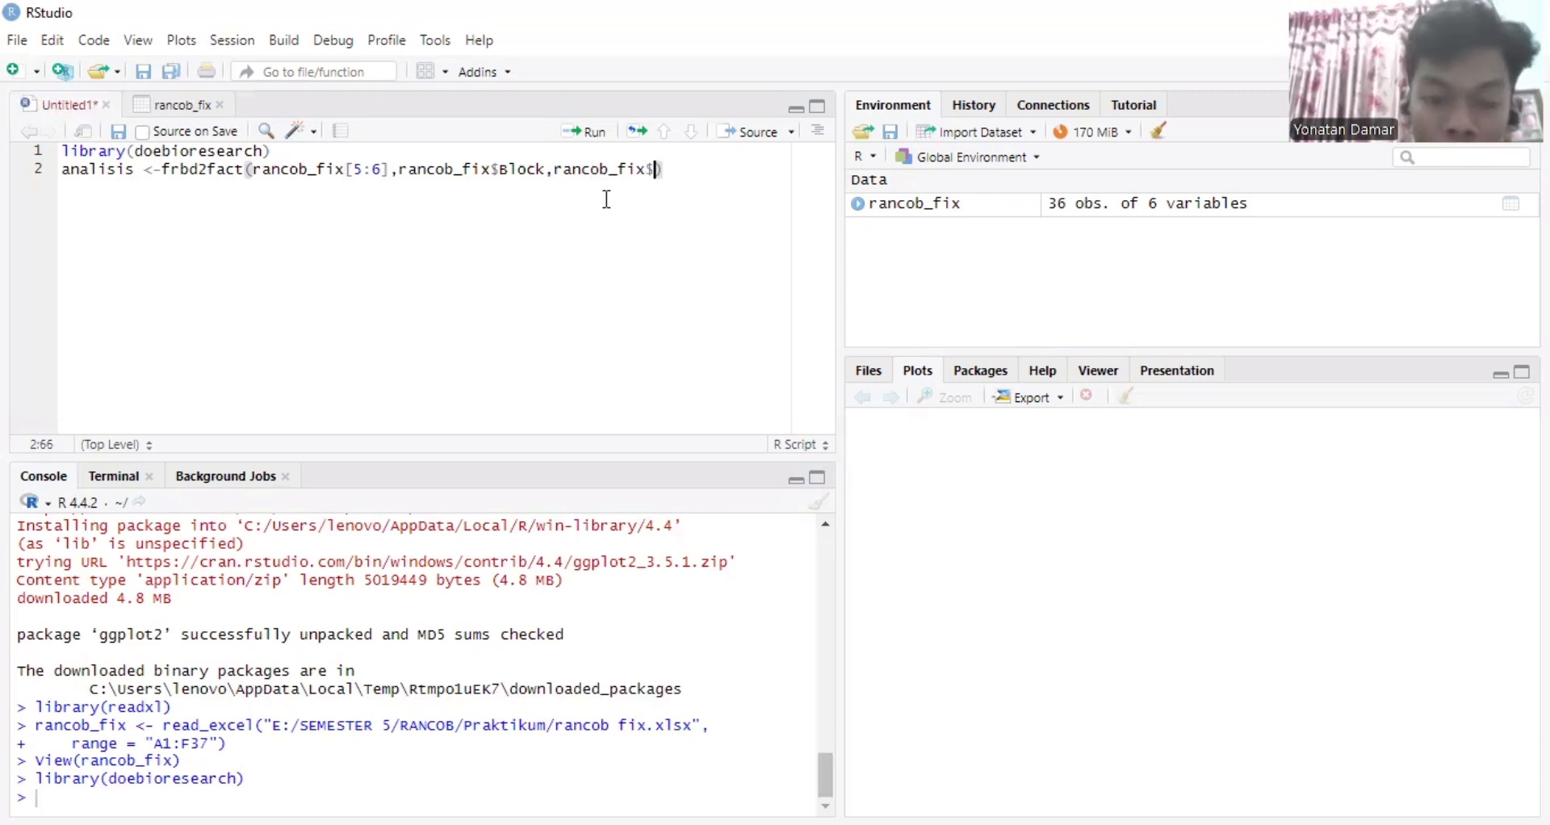
left_click(690, 229)
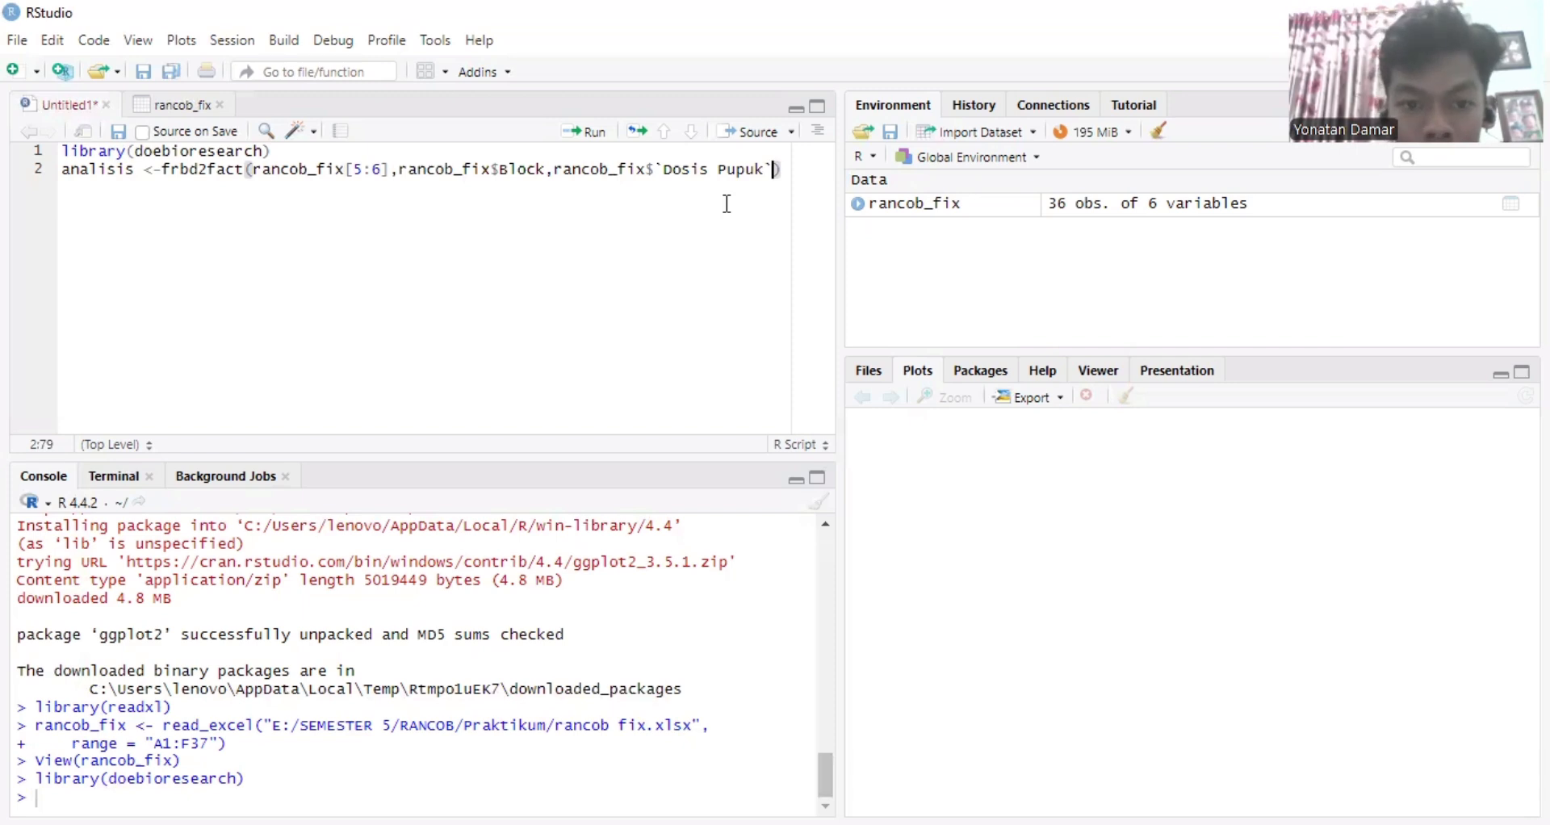
Add rancob_fix$Khelator as the second factor argument of the frbd2fact call
type(",")
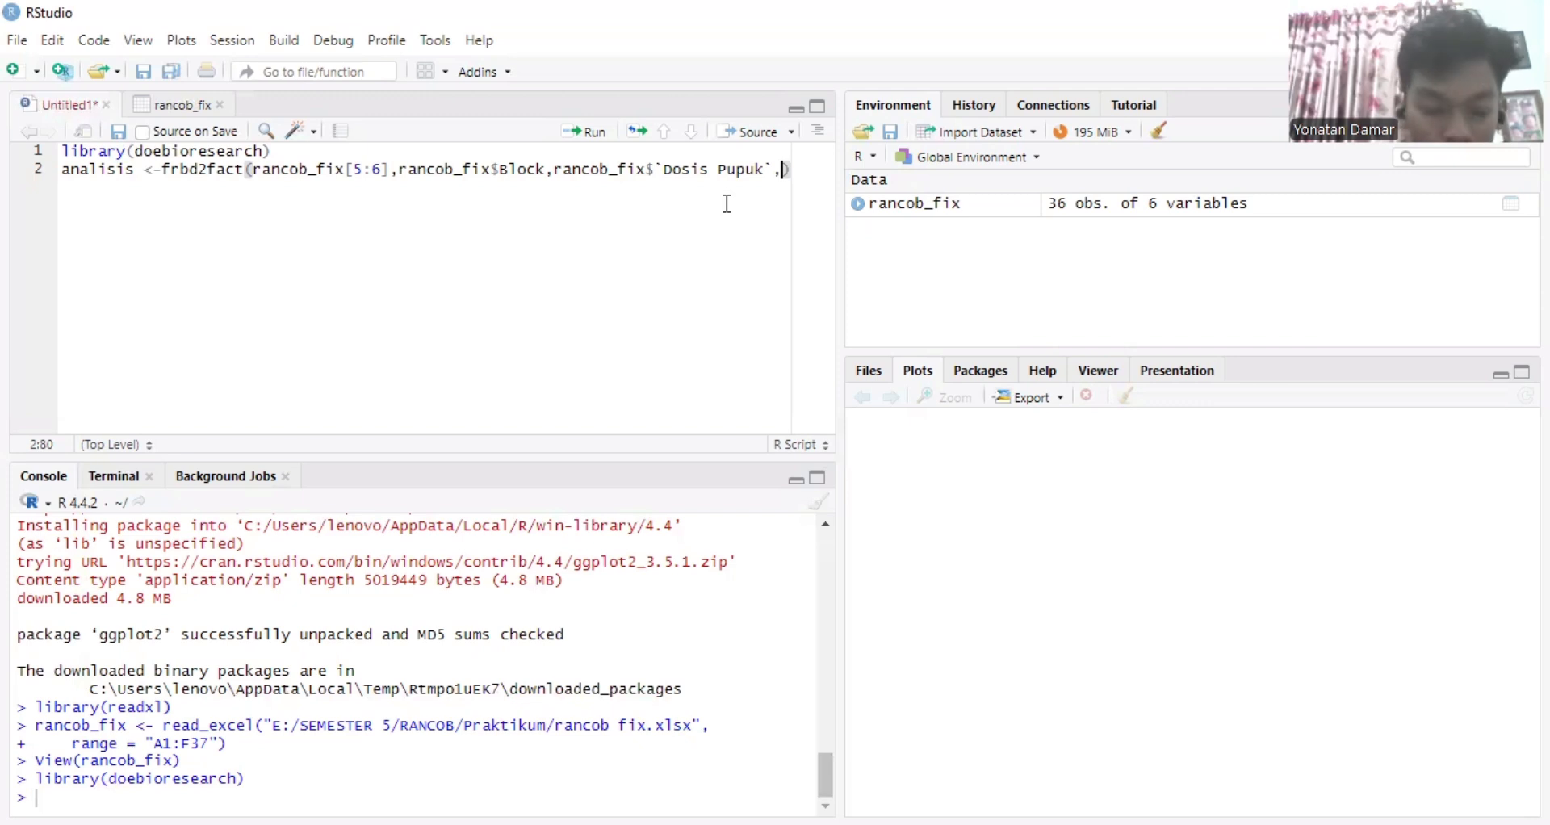
type("r")
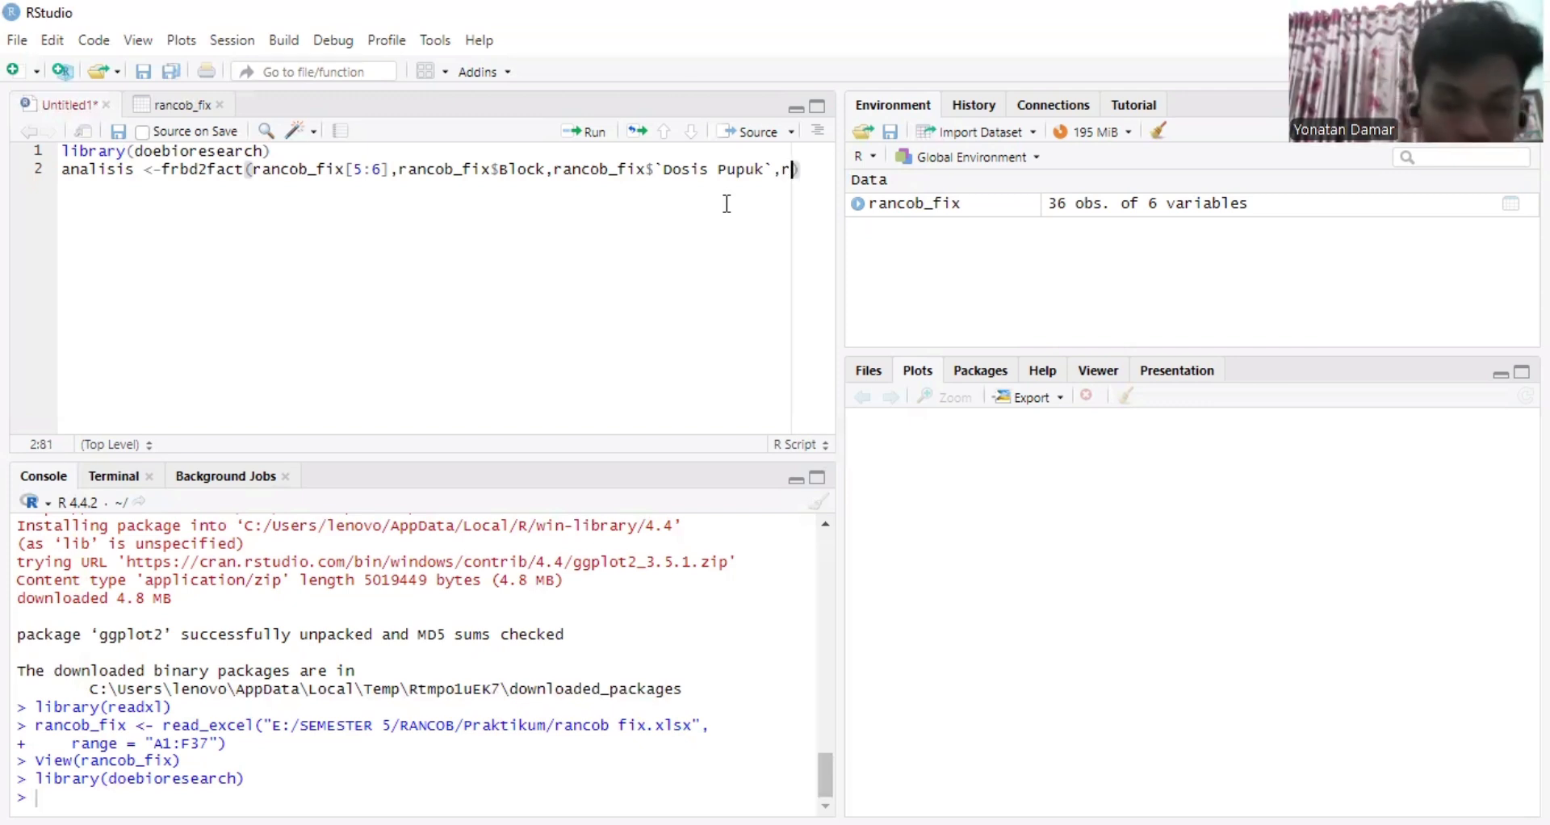
type("anc")
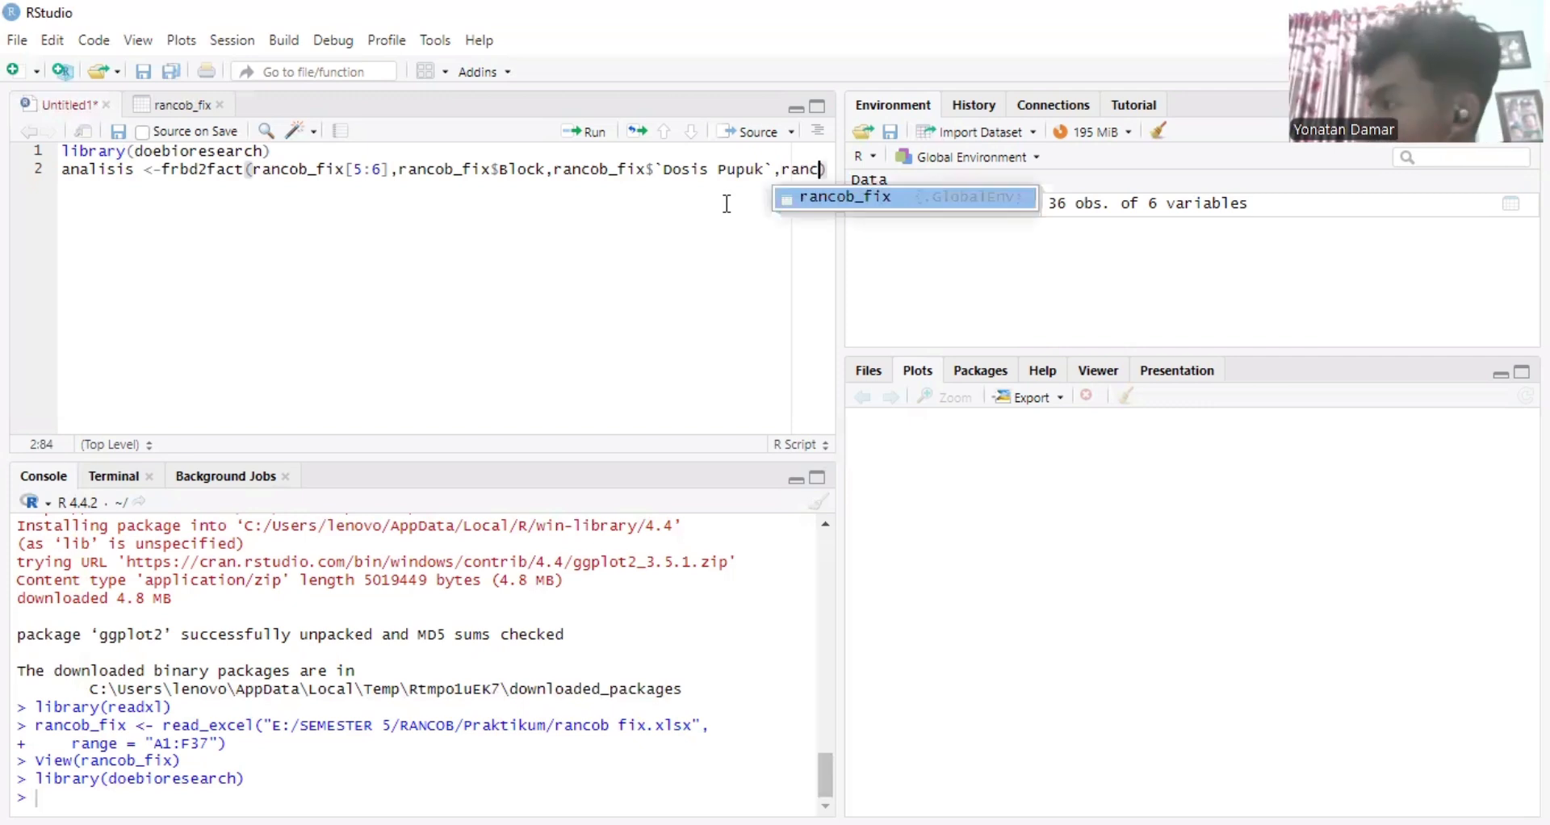
left_click(823, 196)
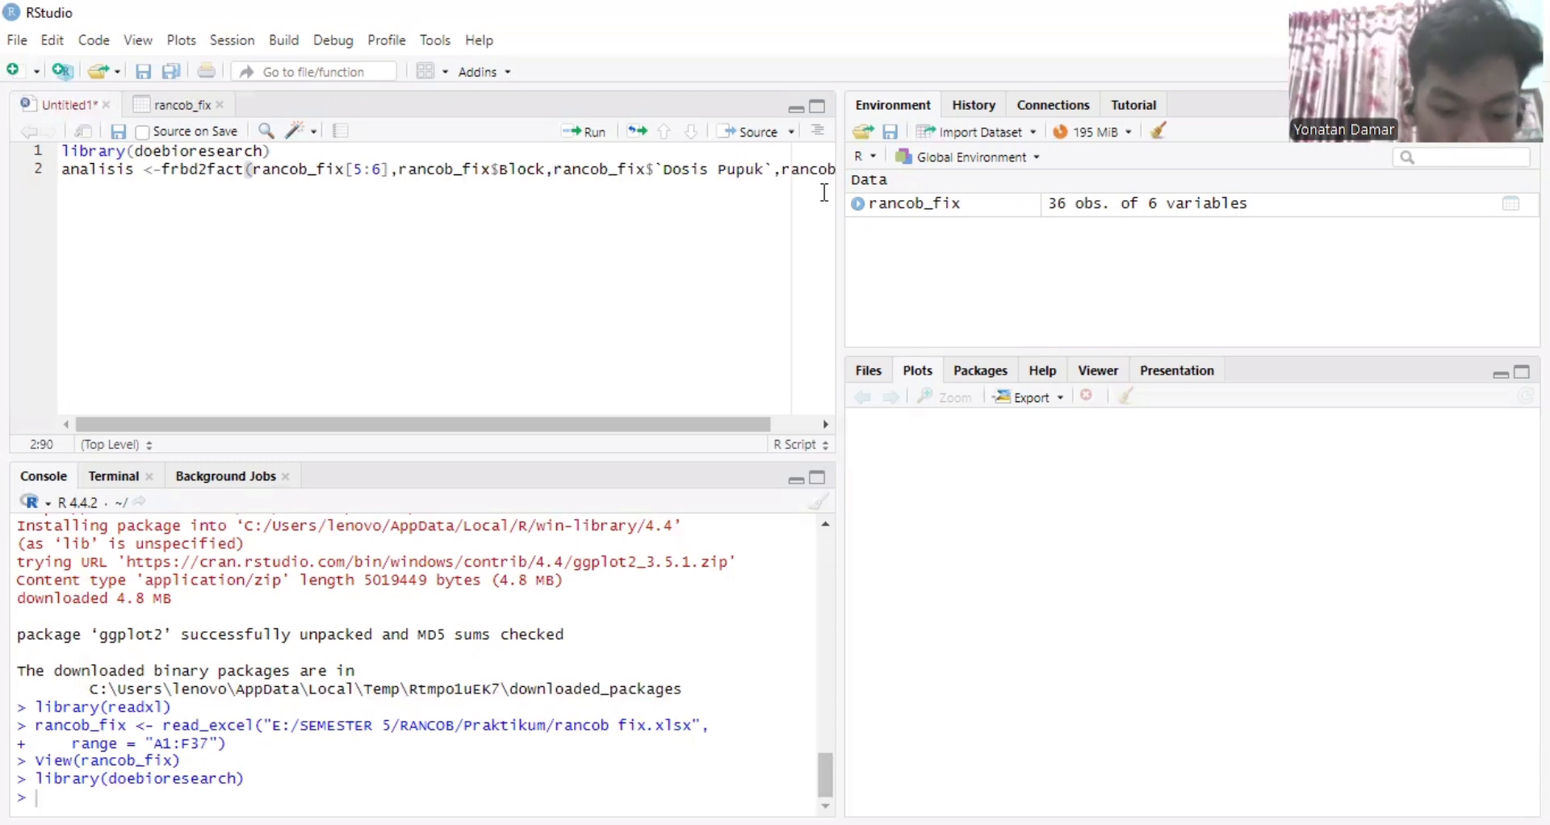
type("$")
left_click(860, 233)
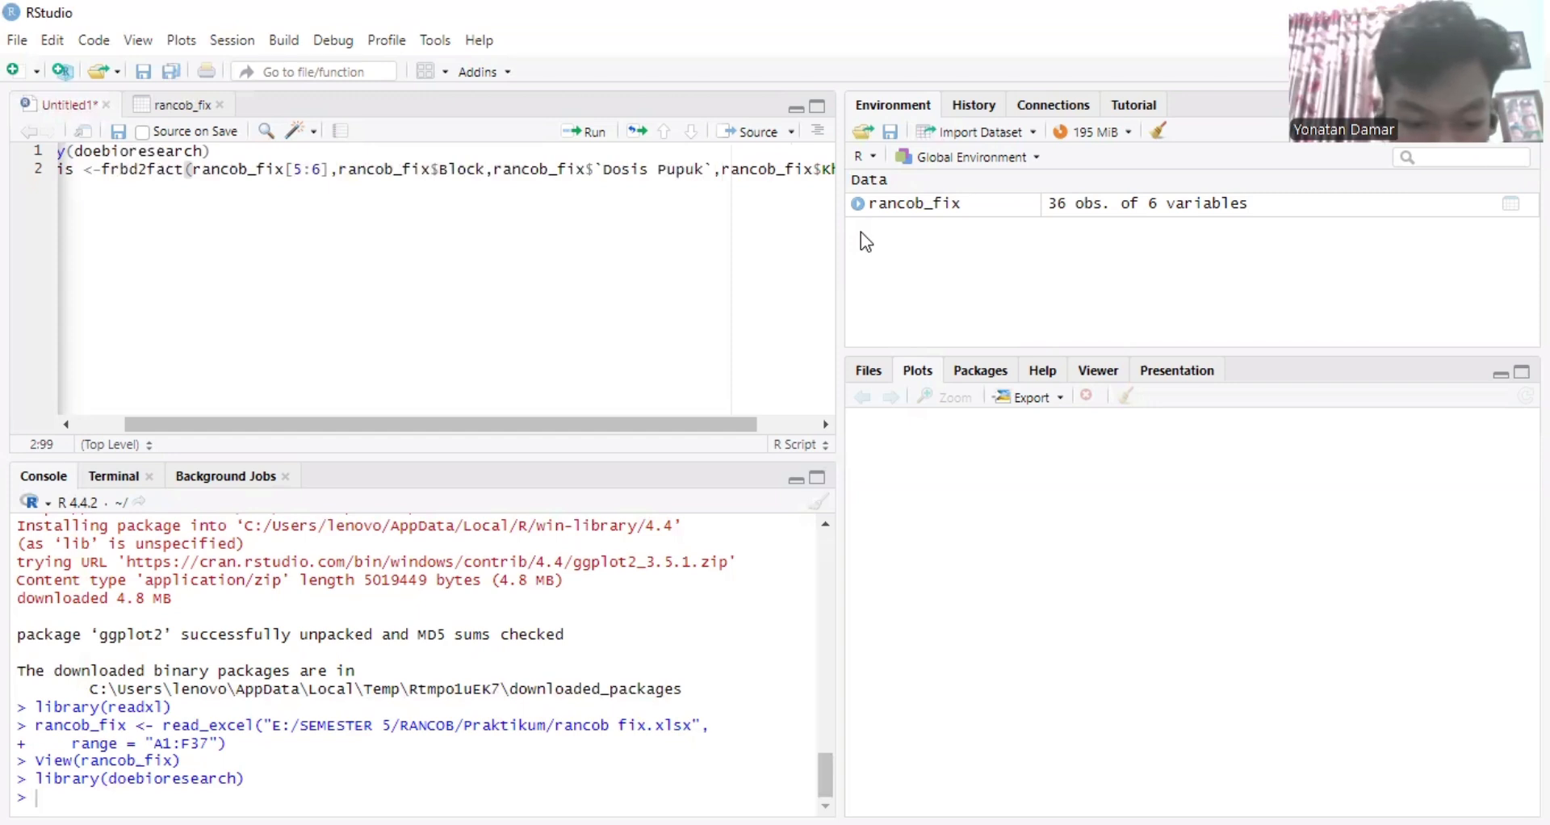
Add 1 as the last argument of the frbd2fact call and run the analisis line
type(",")
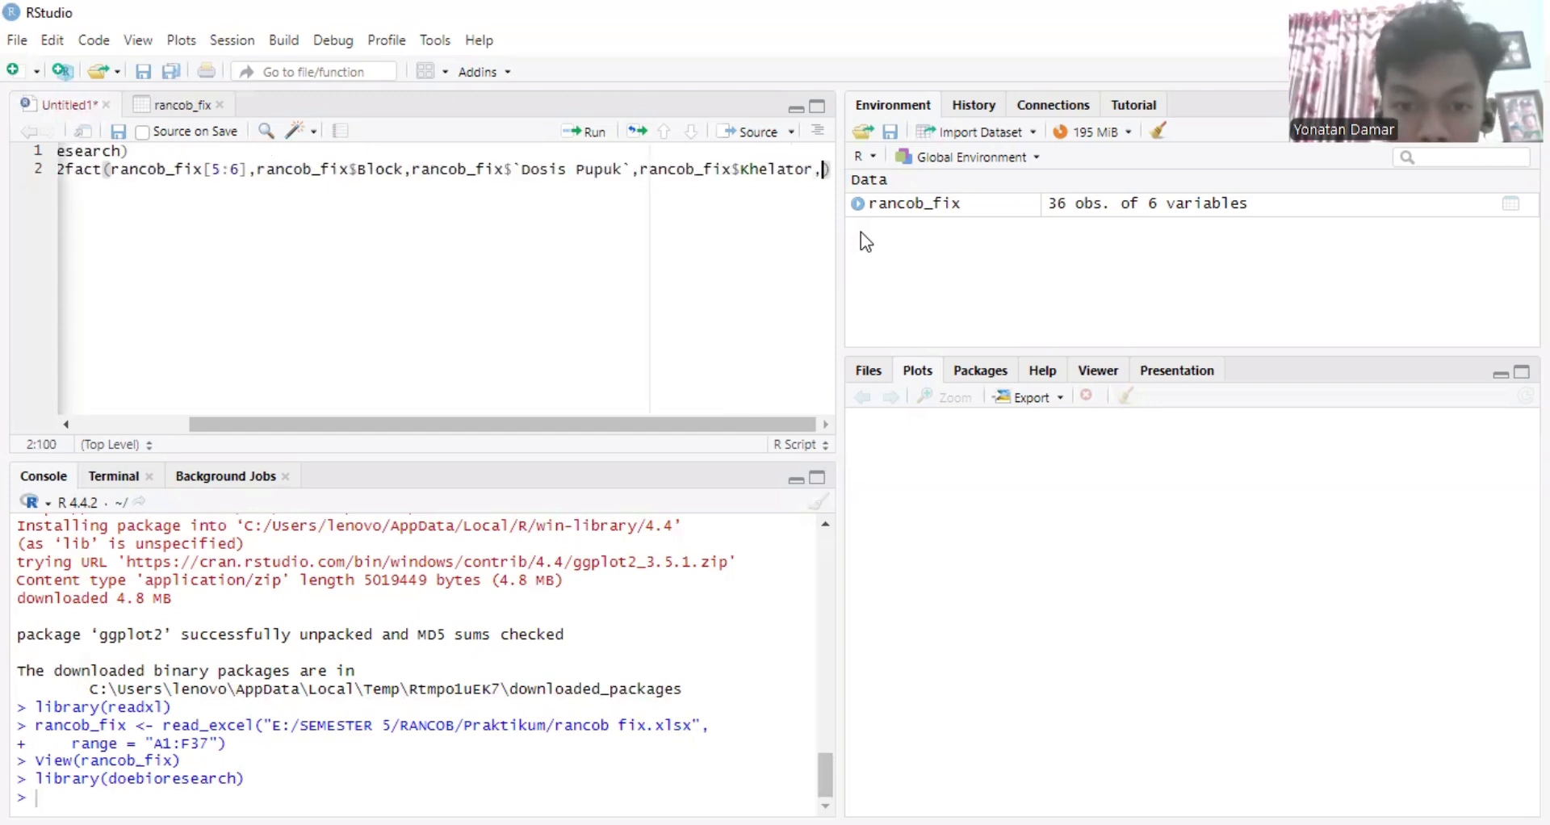
type("1")
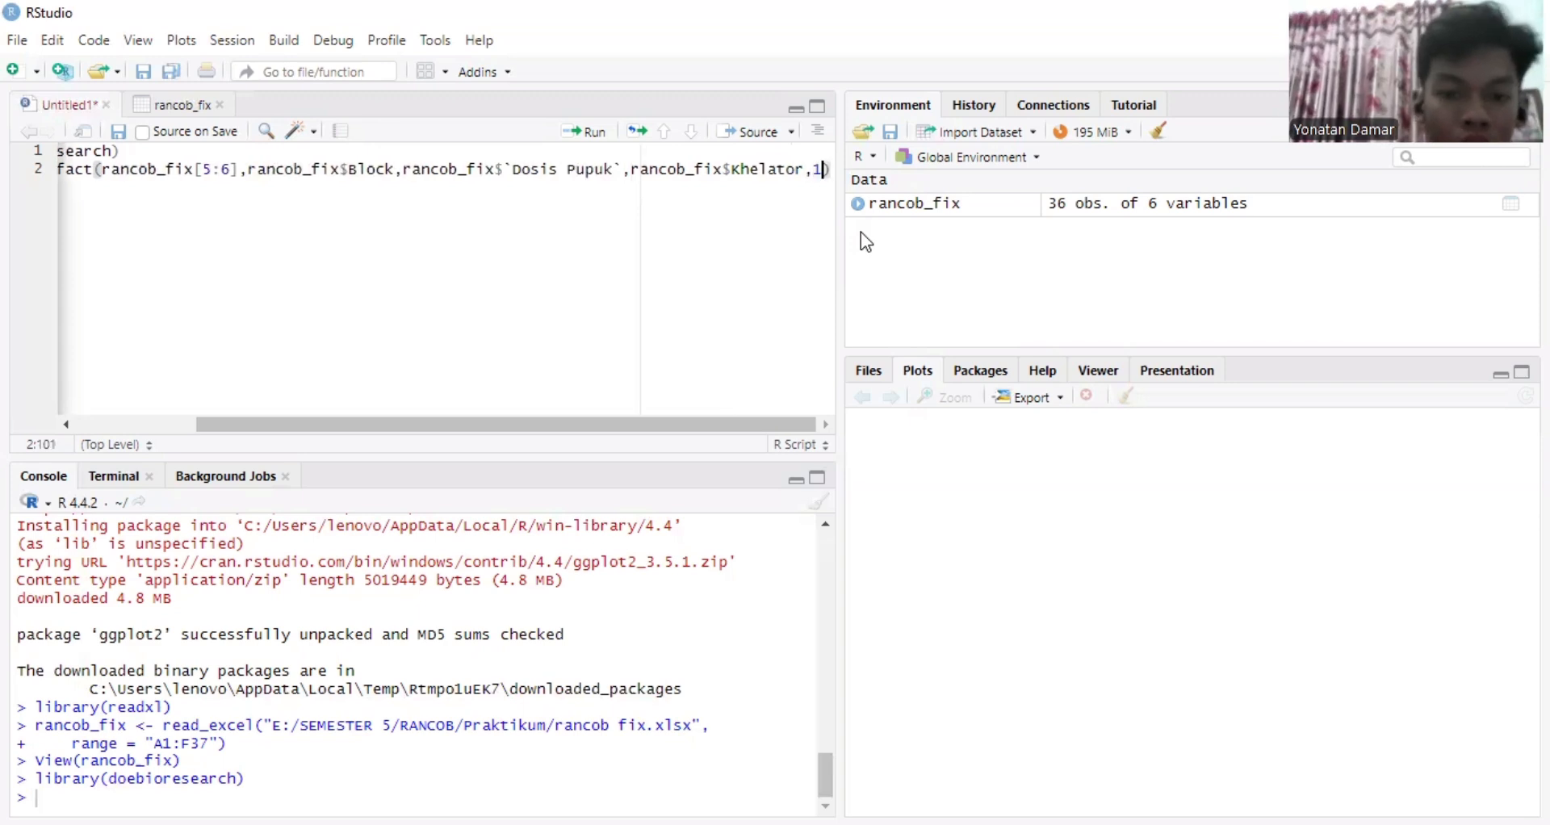
left_click(581, 131)
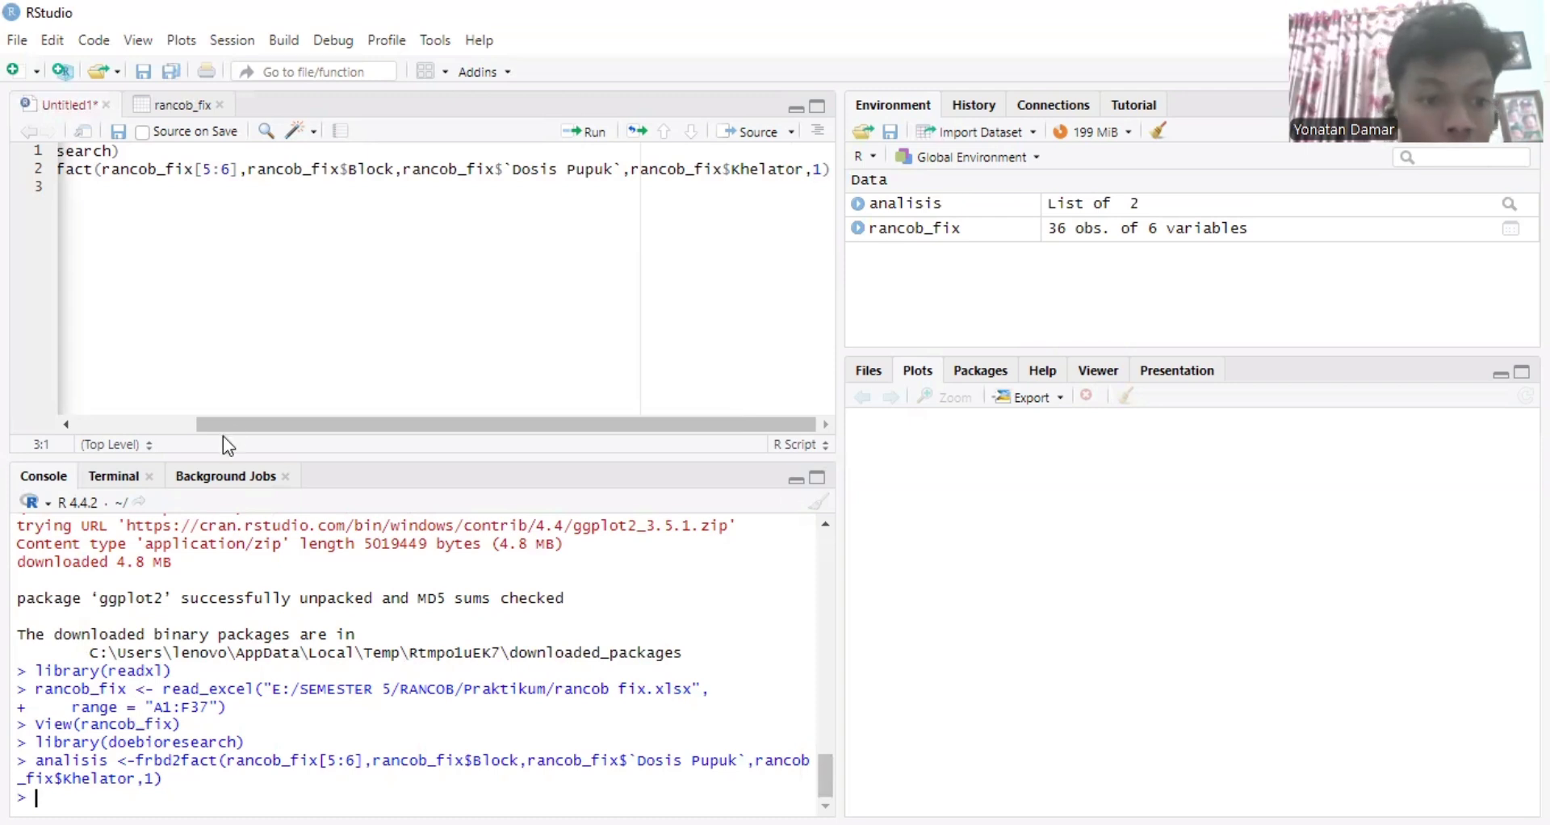
Write print(analisis) on line 3 of the script and run it
left_click_drag(226, 424, 70, 408)
left_click(71, 191)
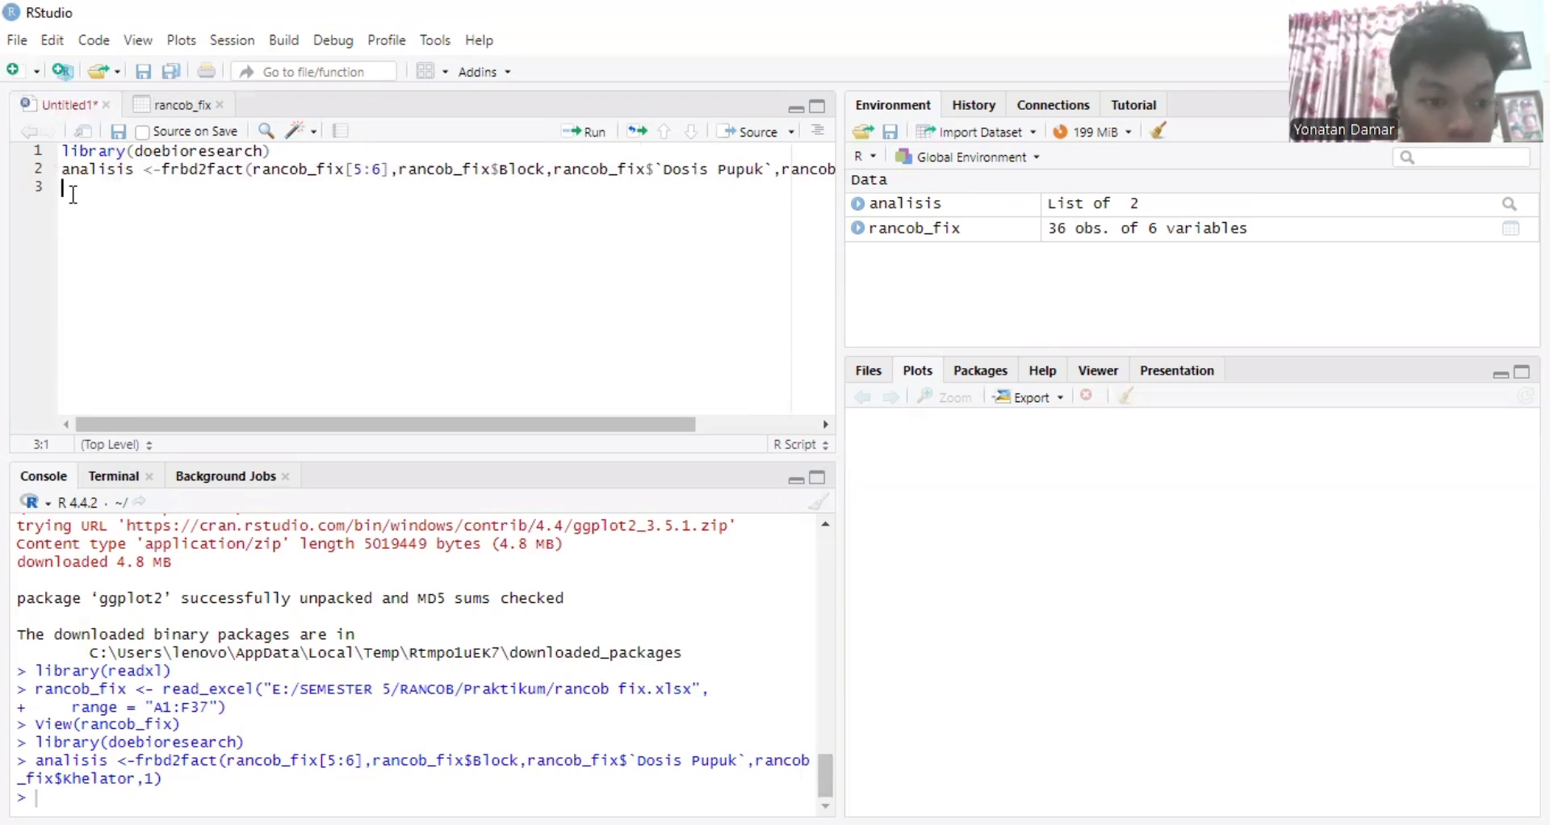
type("print")
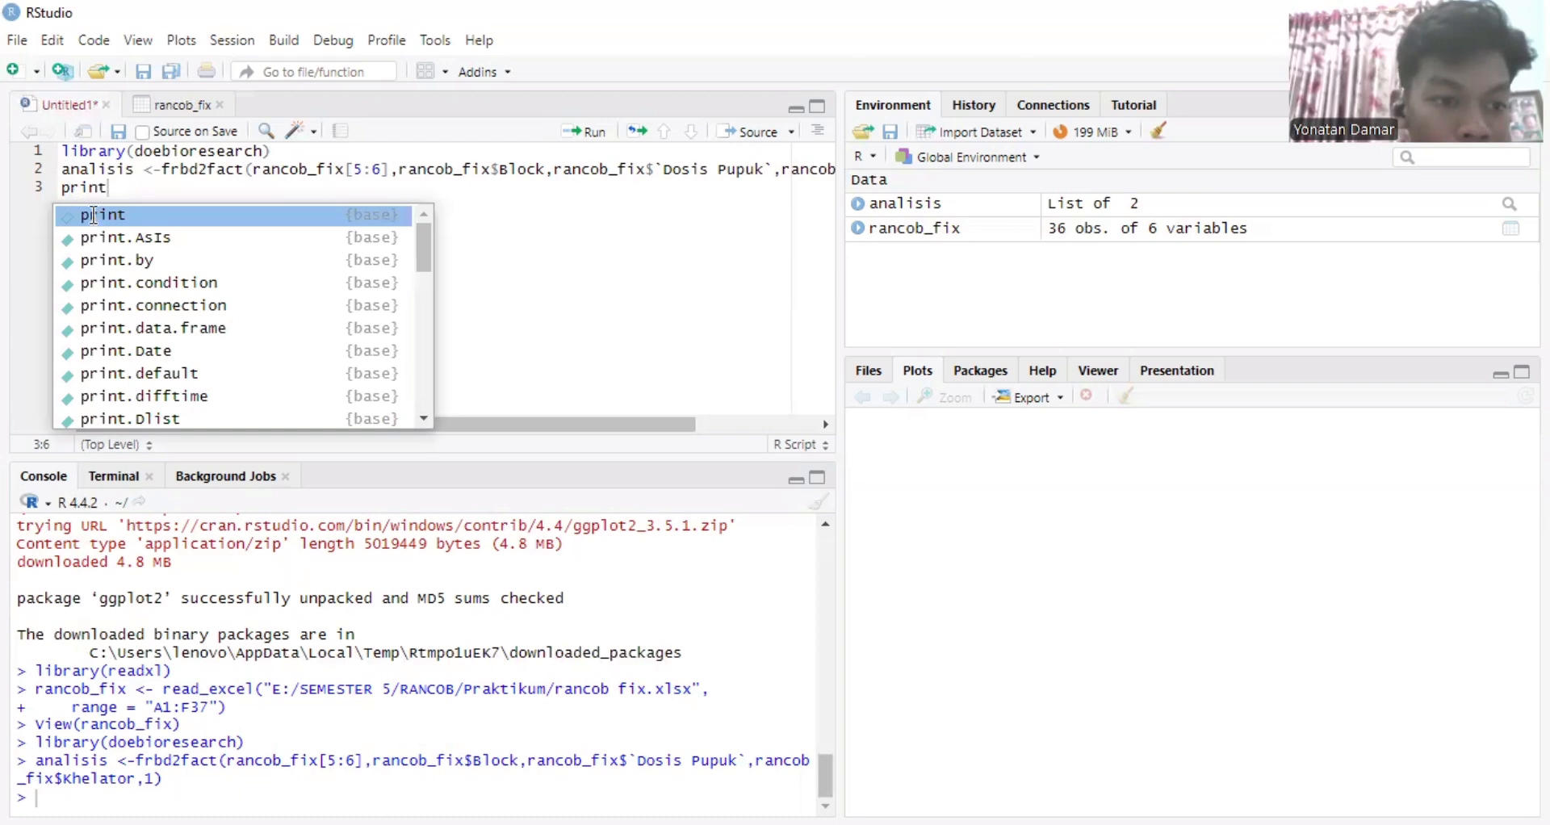
left_click(93, 216)
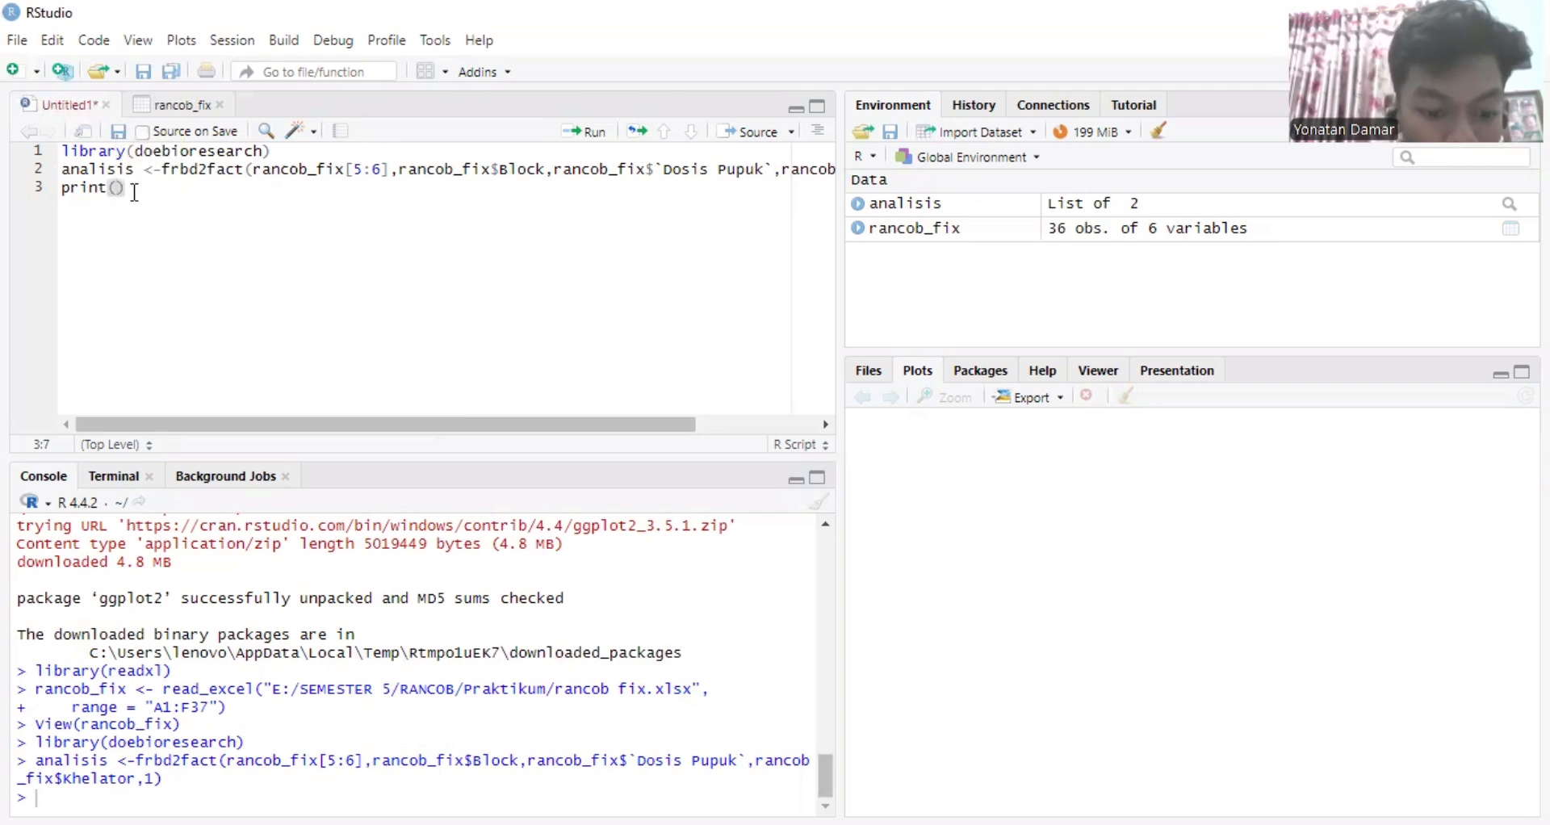
type("analis")
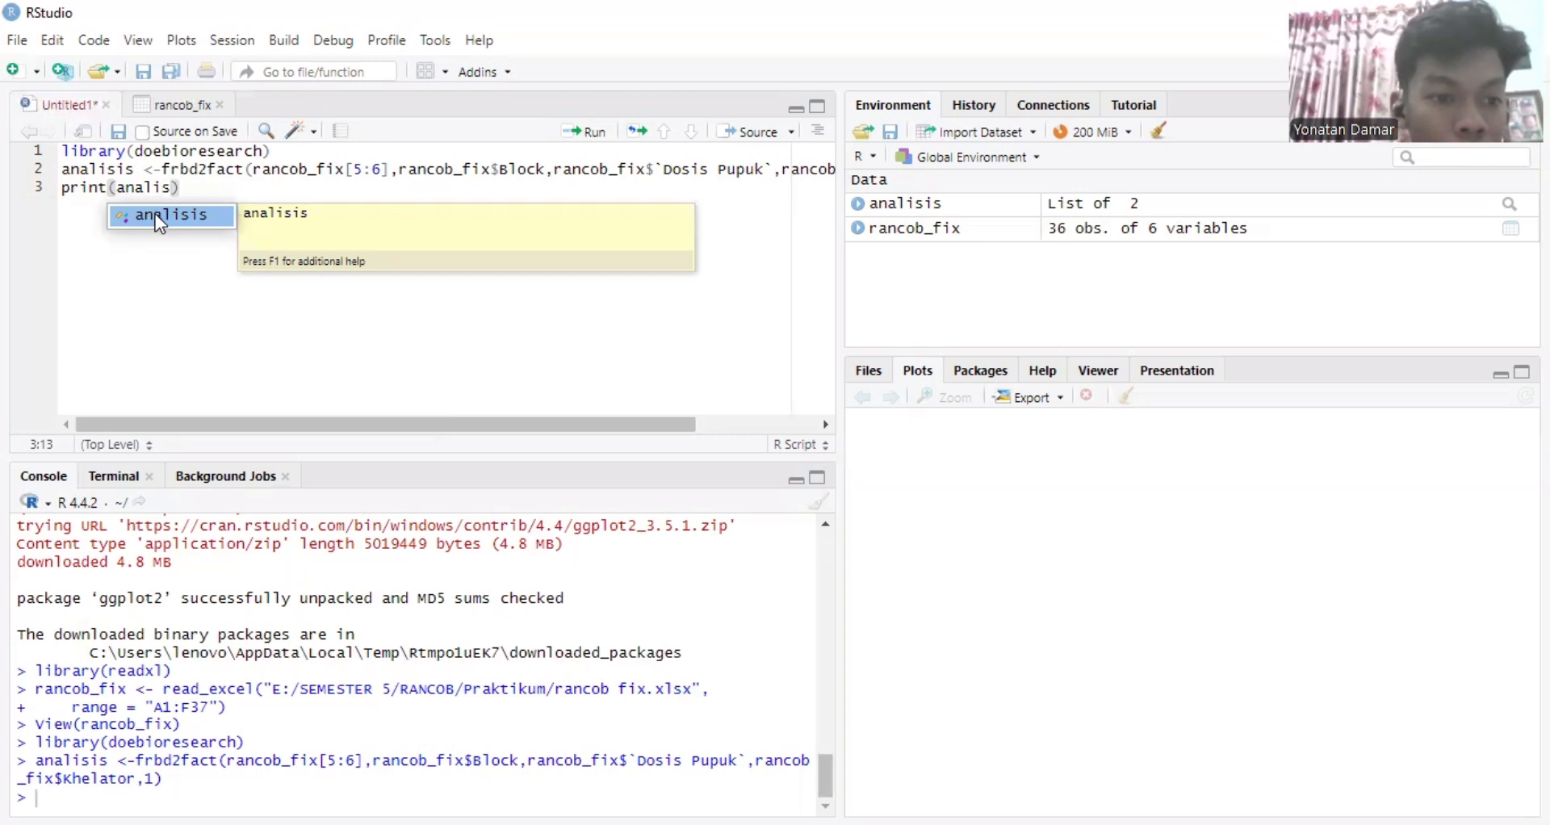
left_click(155, 213)
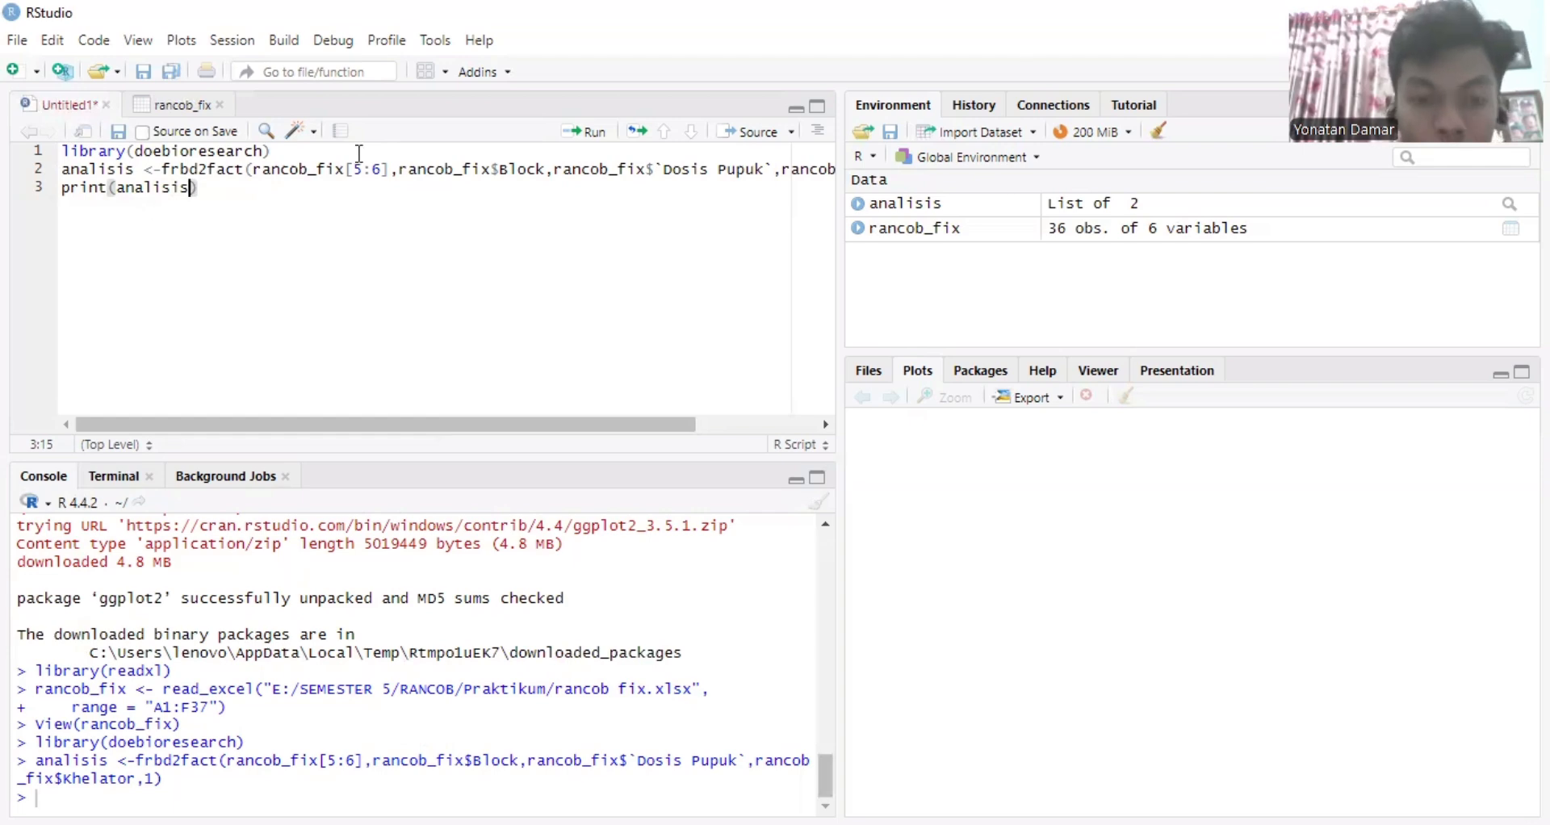
left_click(585, 133)
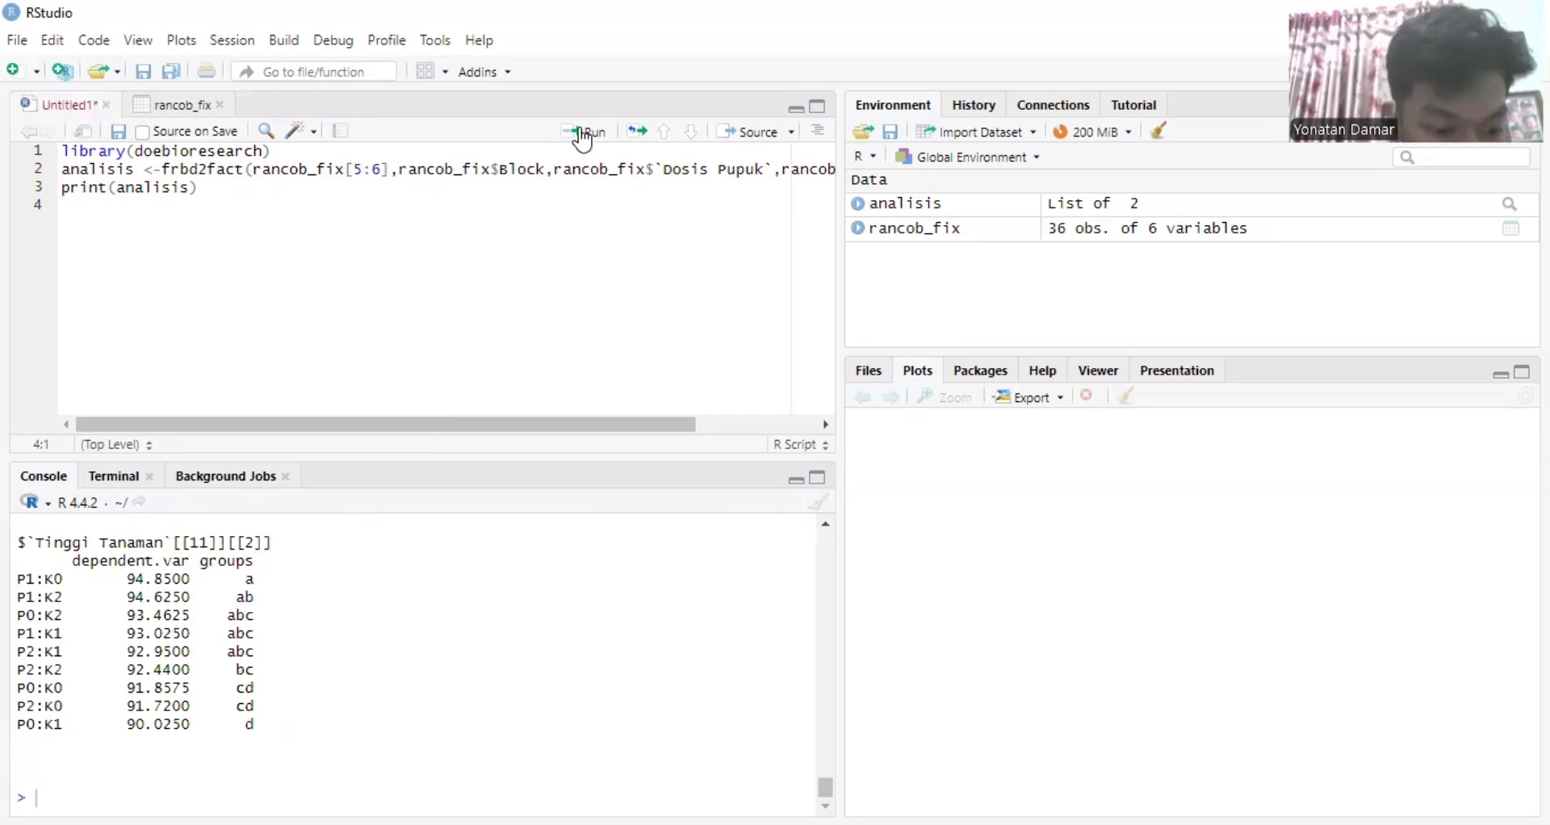
Enlarge the console and examine the analysis of variance table for KTK in the printed results
scroll(498, 664, "up", 3)
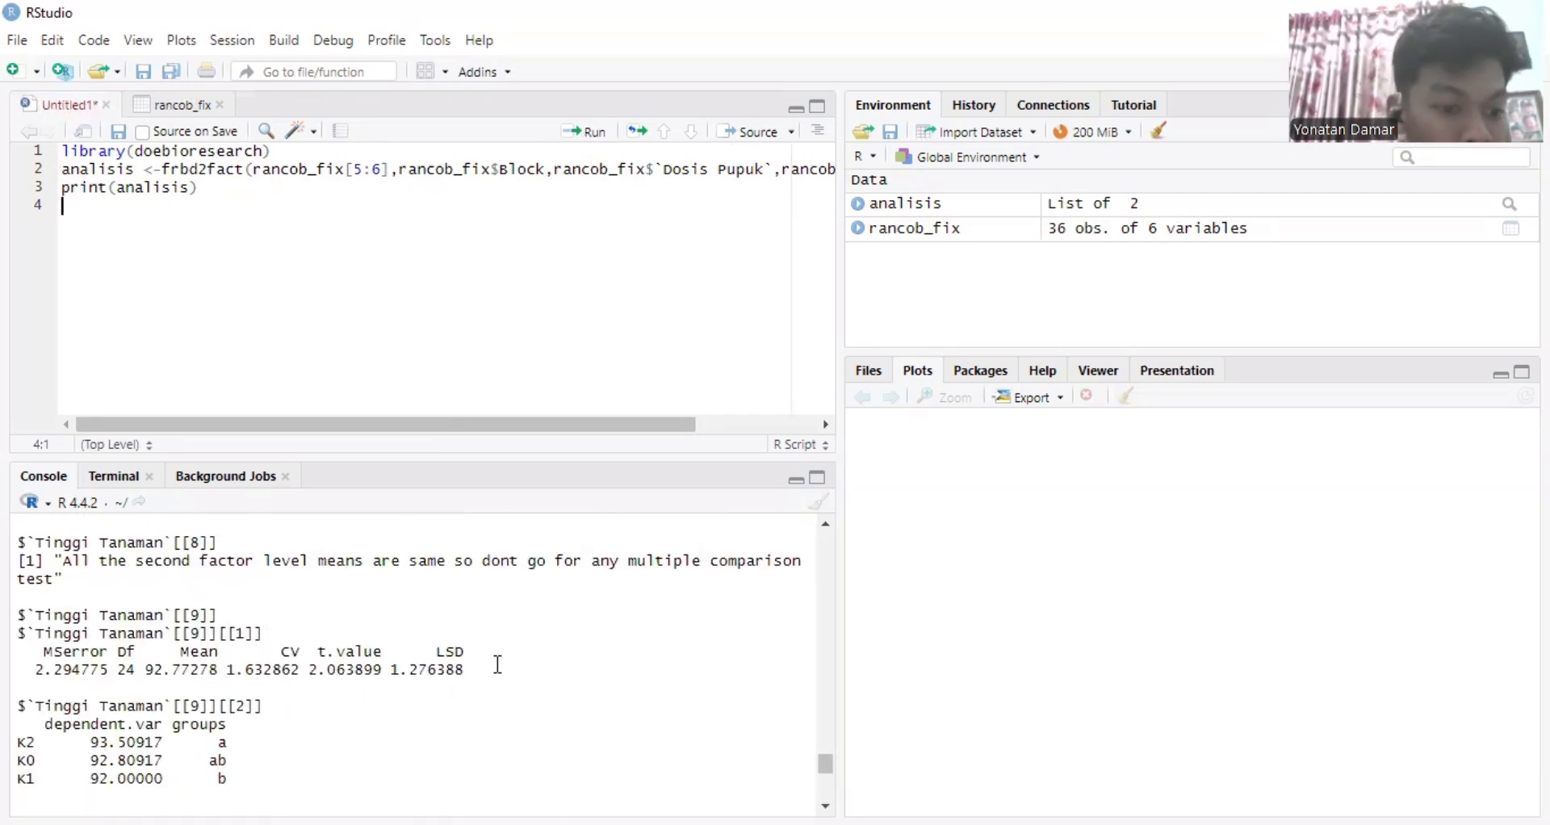
scroll(499, 664, "up", 10)
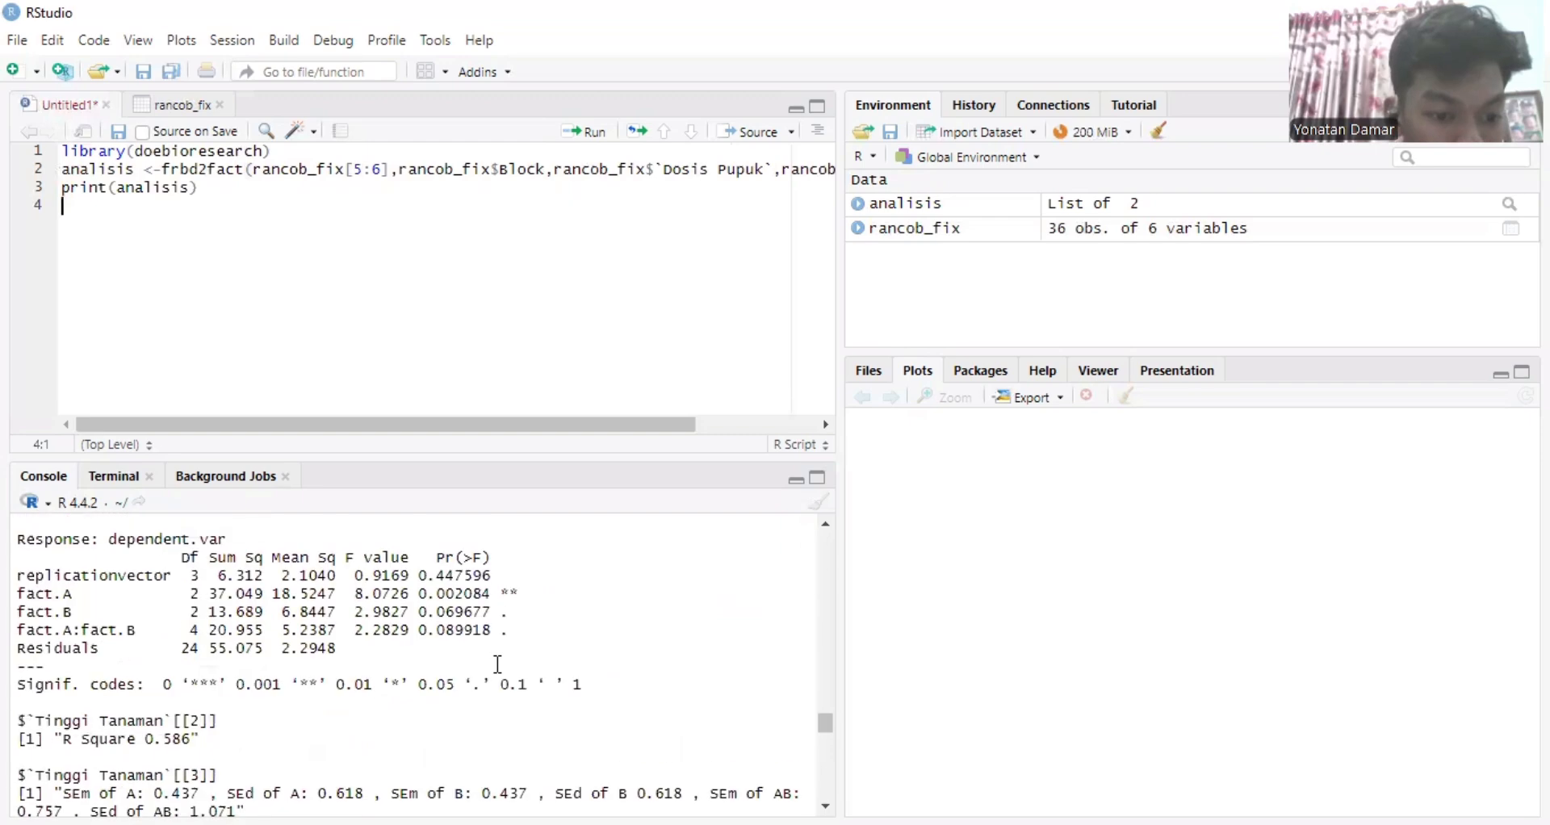
scroll(498, 664, "down", 10)
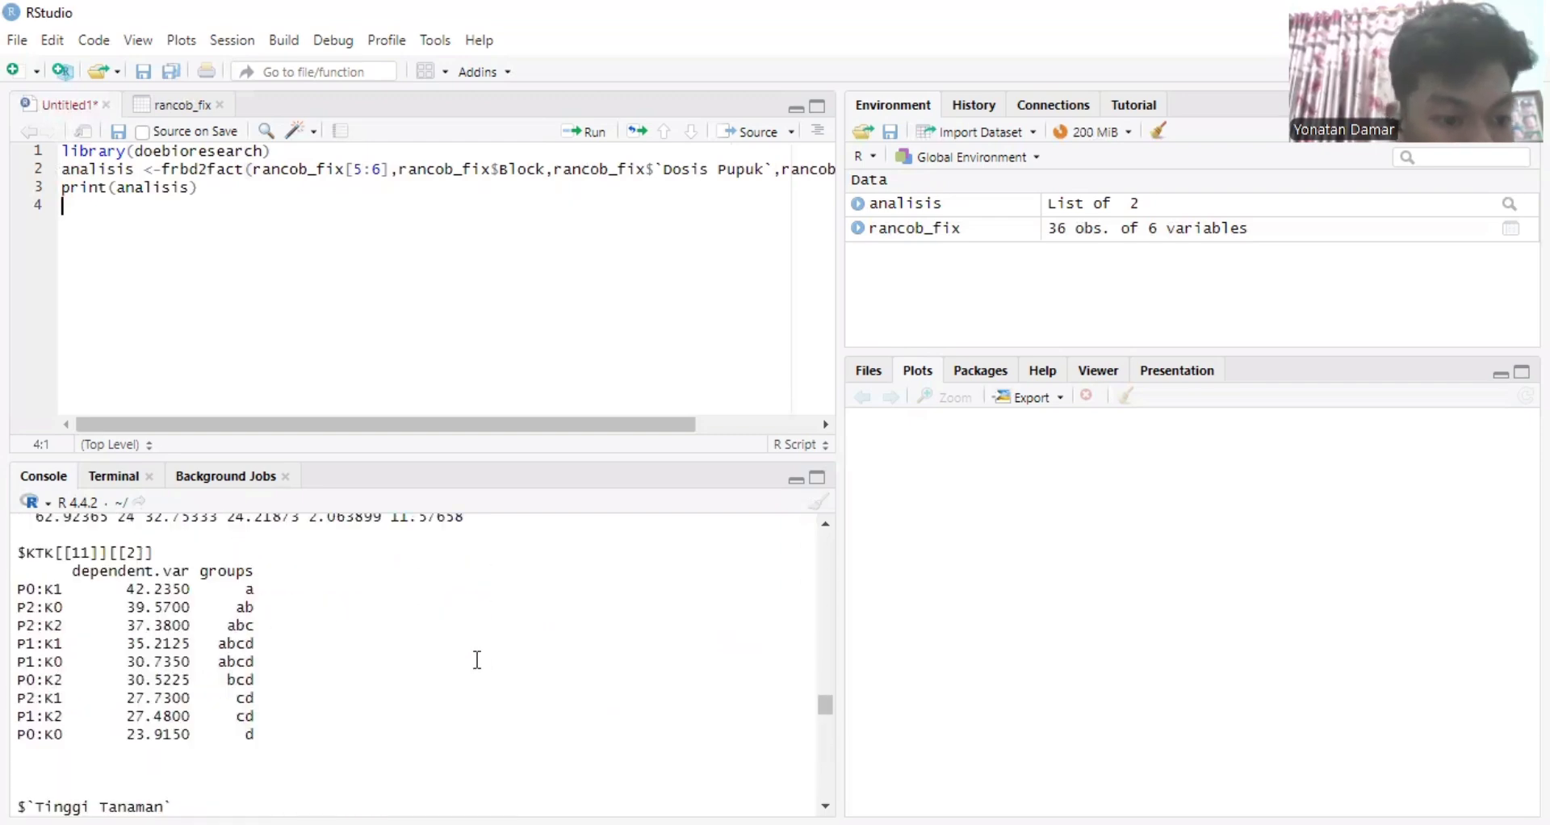
scroll(484, 662, "up", 5)
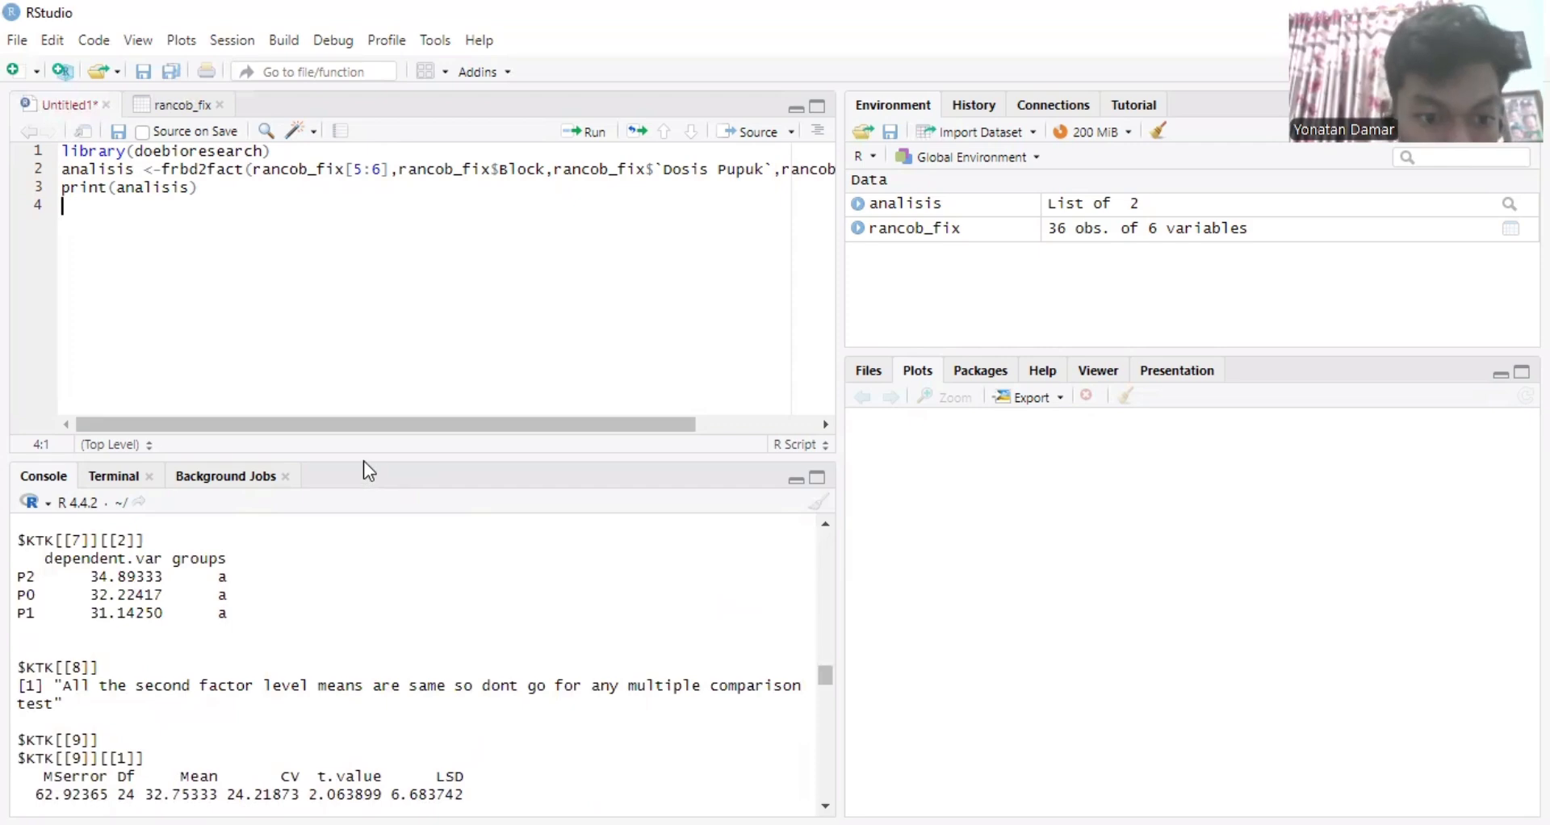
left_click_drag(366, 459, 416, 323)
scroll(400, 613, "up", 10)
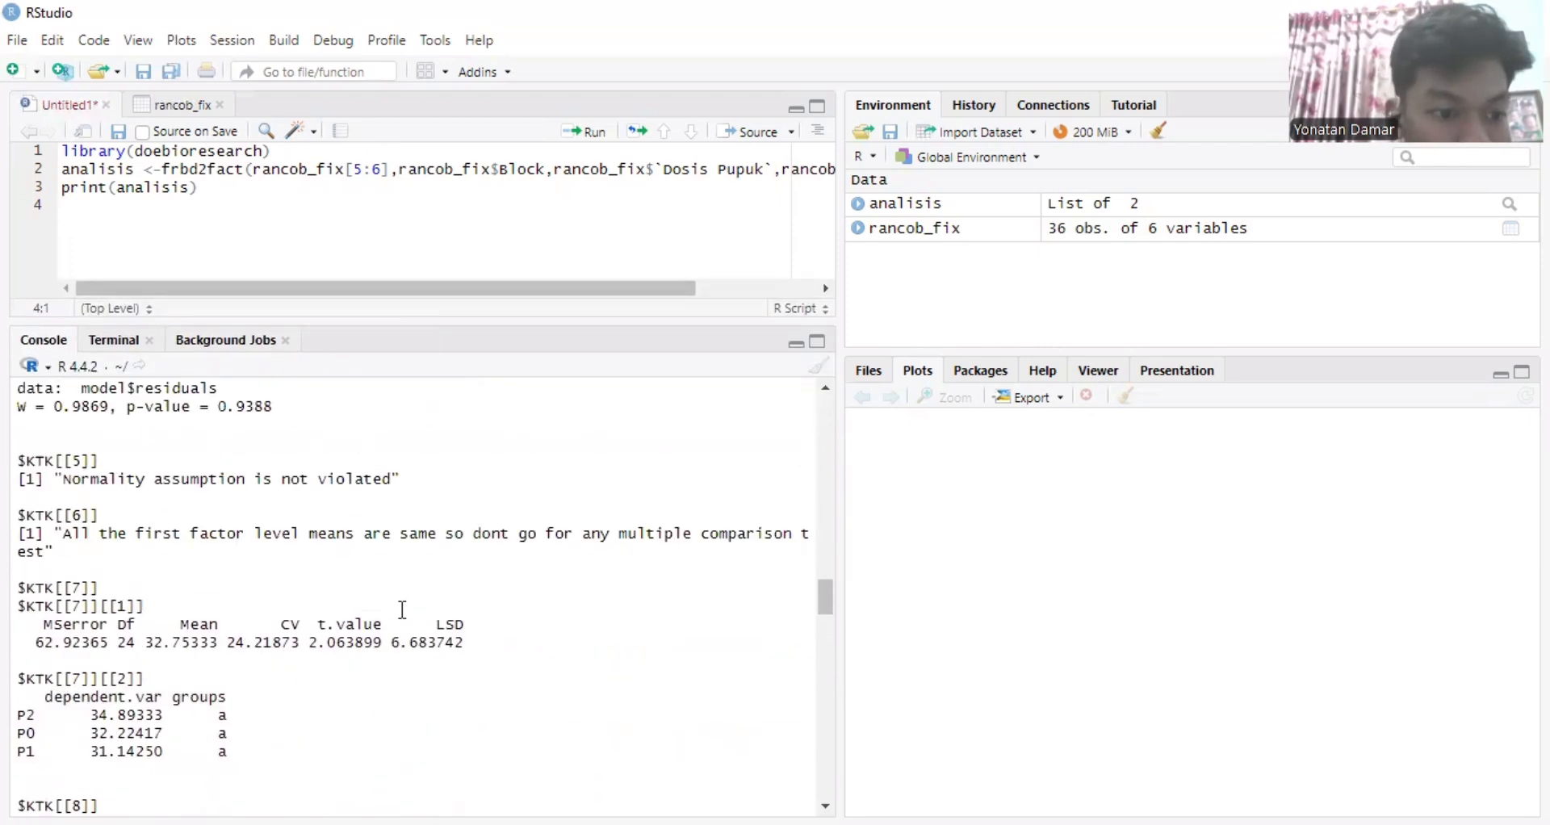
scroll(391, 620, "up", 5)
scroll(391, 620, "down", 4)
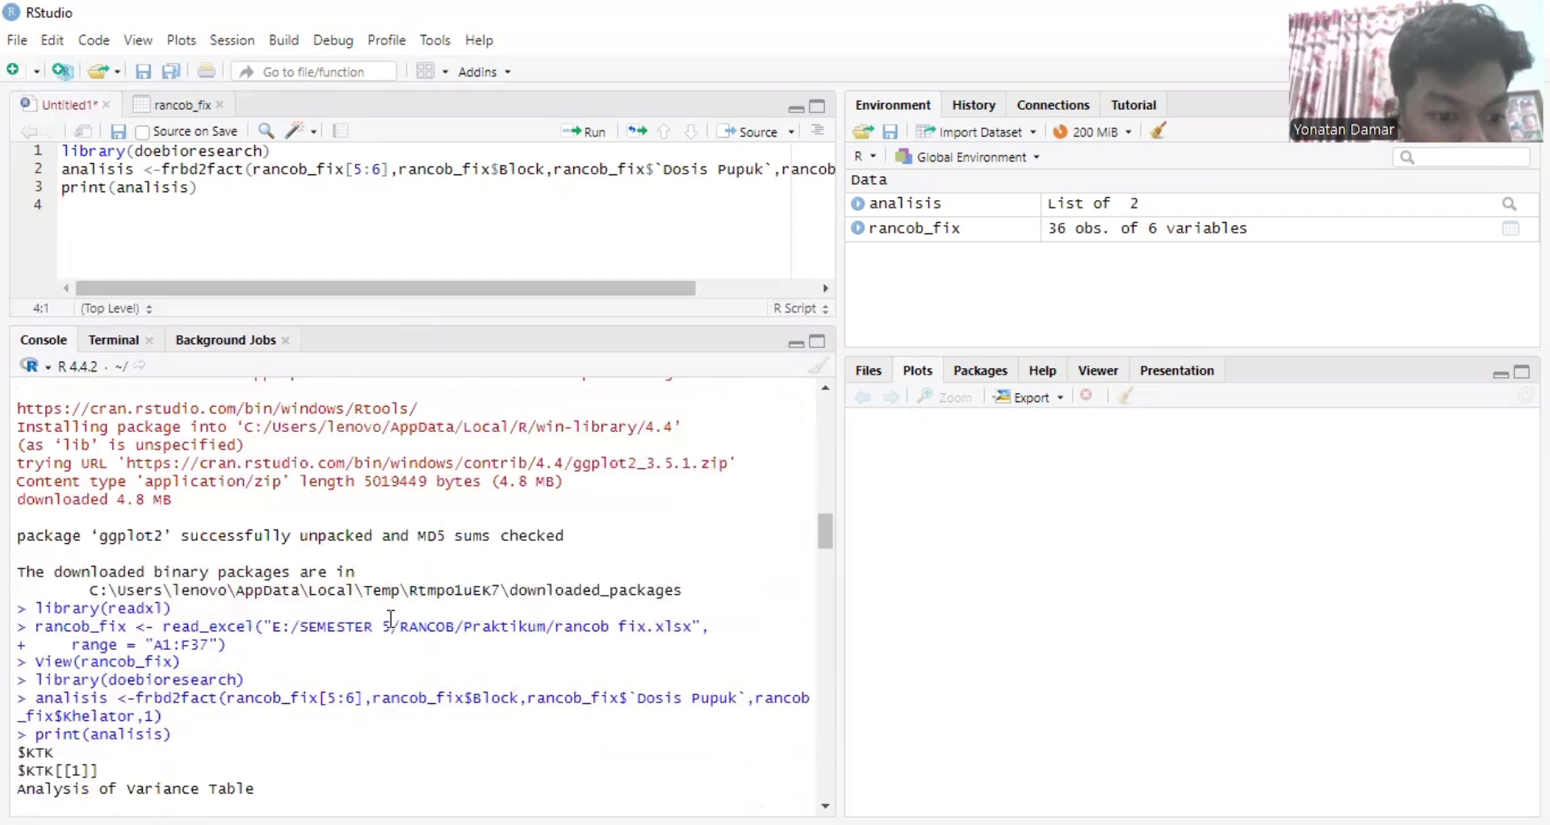
scroll(391, 619, "down", 2)
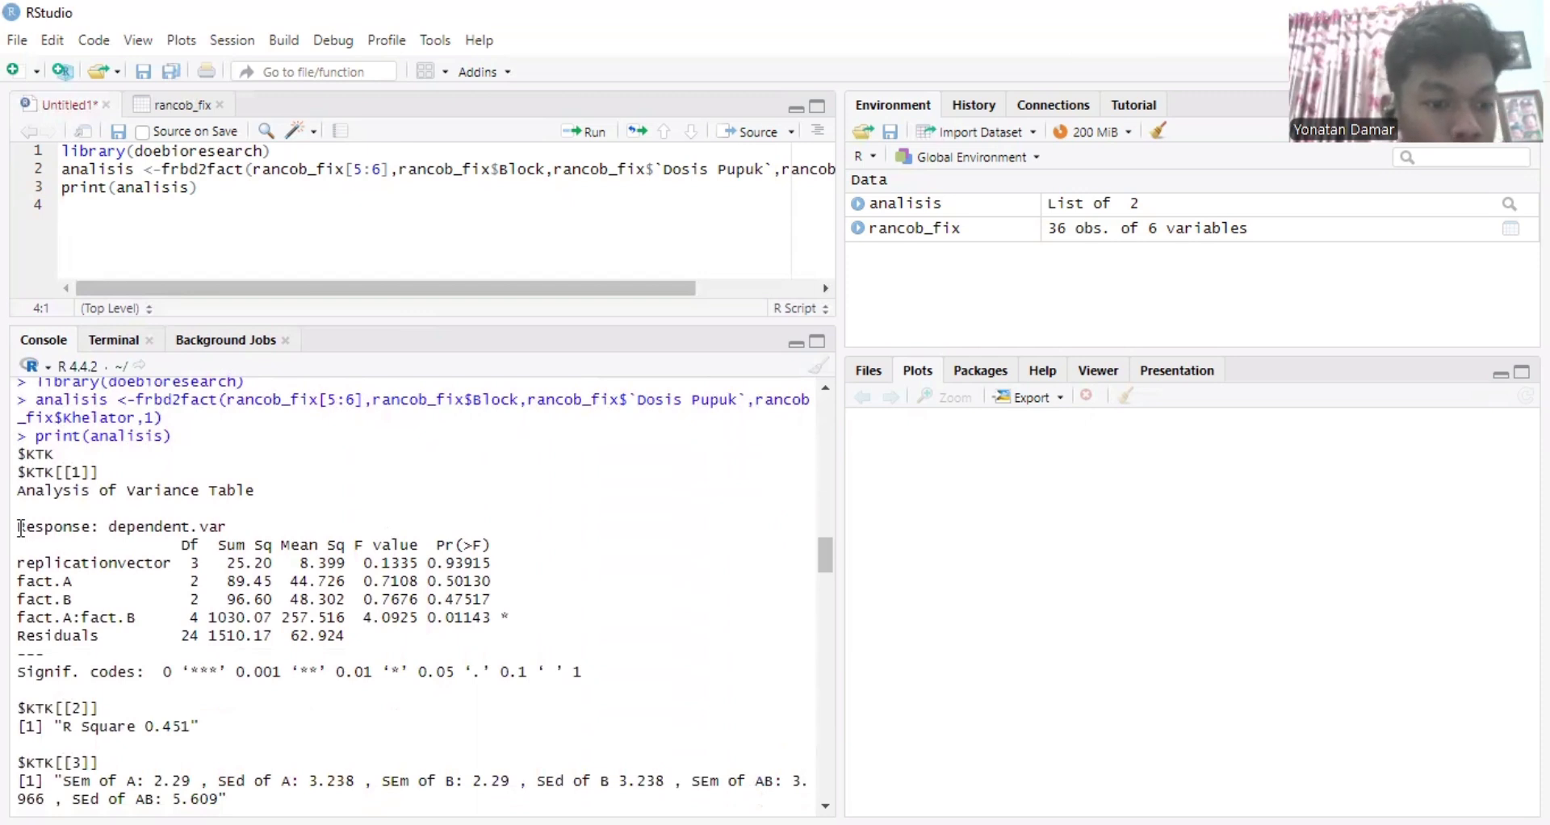
scroll(415, 538, "down", 2)
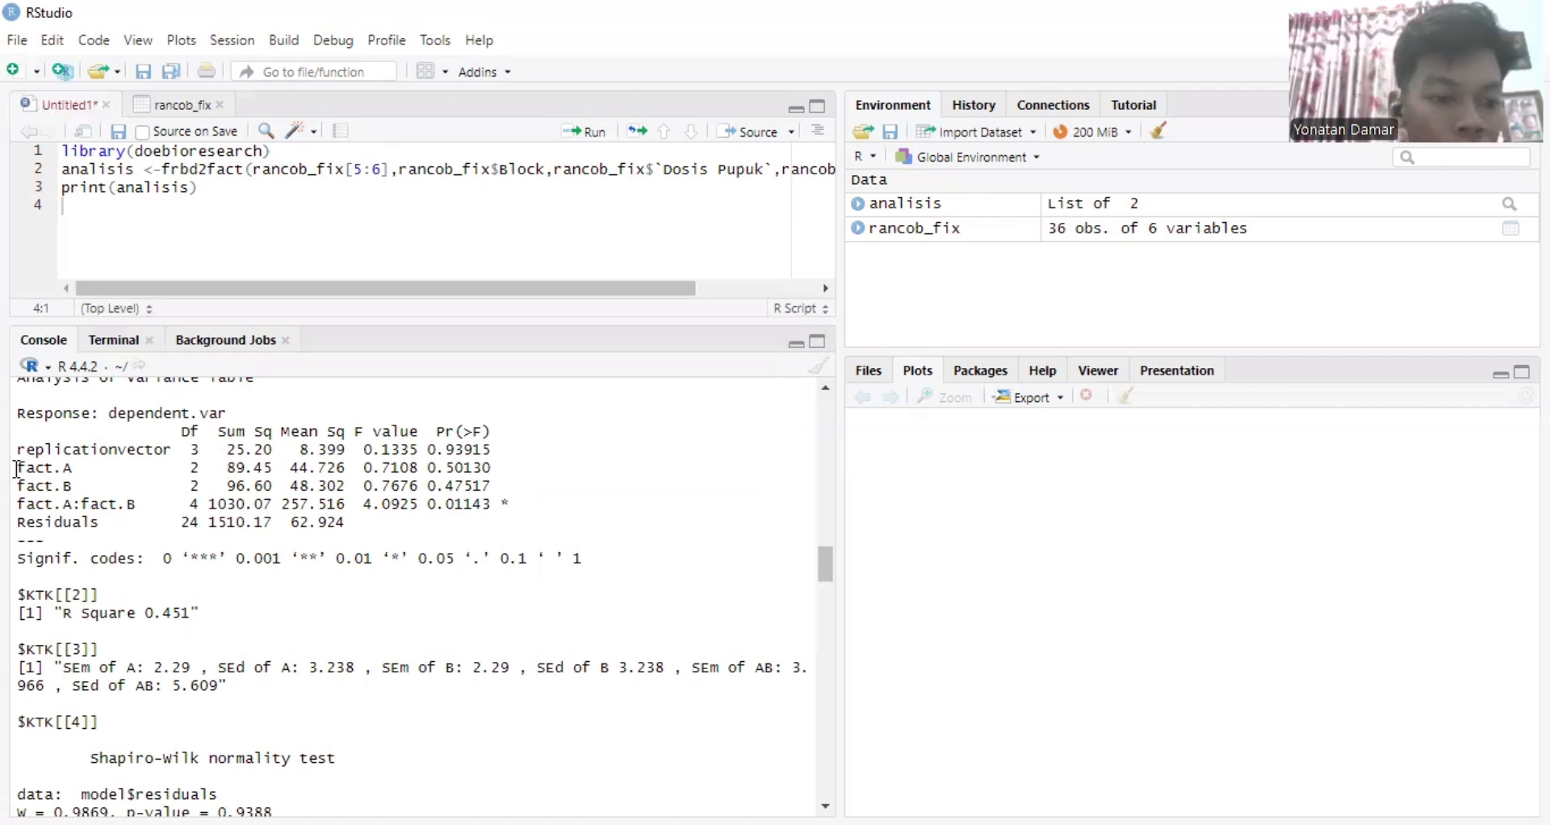
scroll(239, 530, "up", 2)
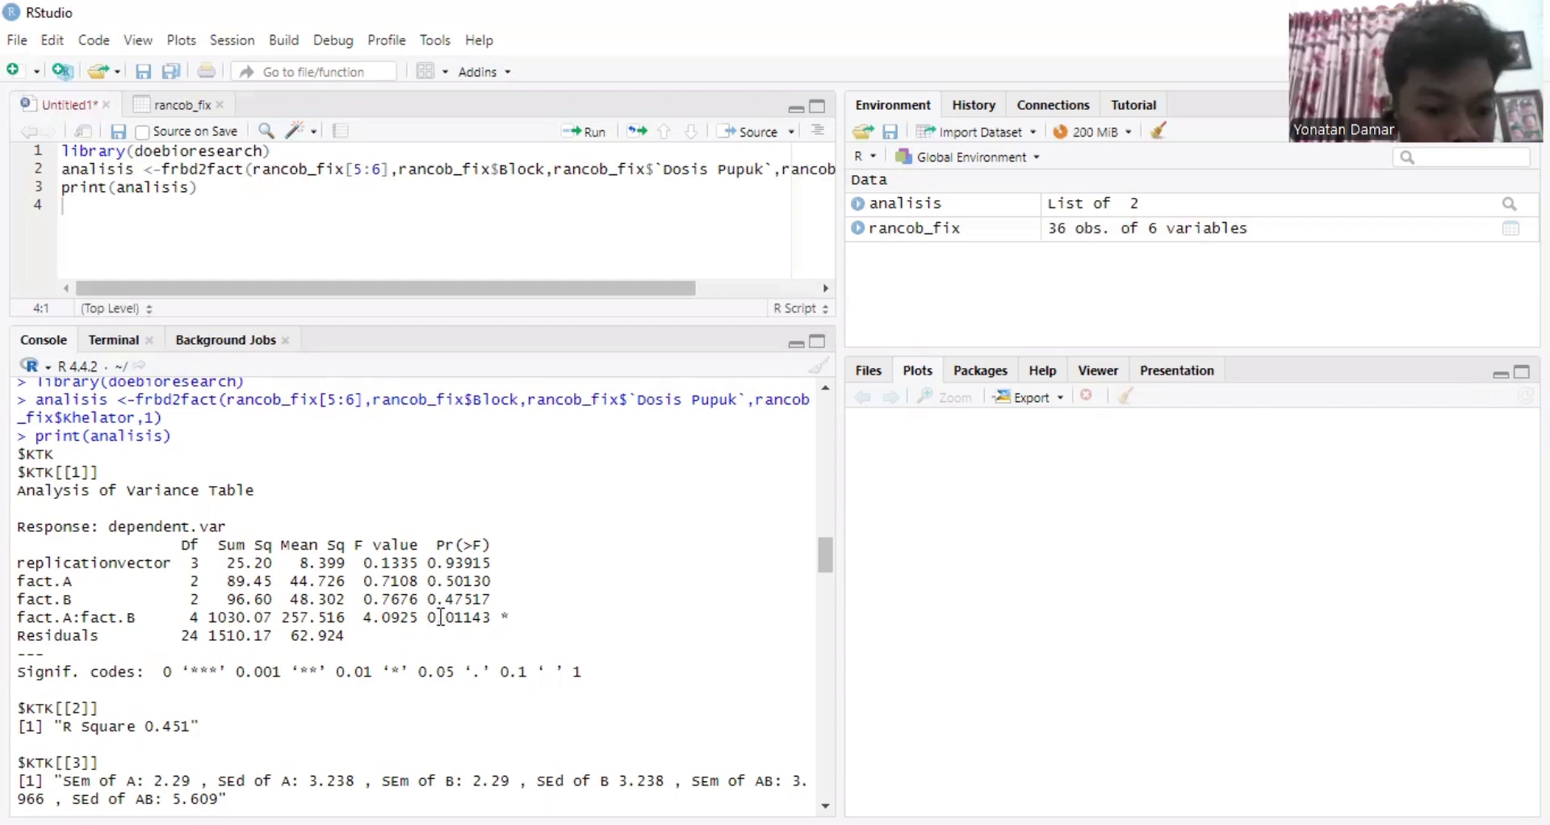
Examine the KTK normality test and the mean comparison groups for both factors and their interaction
scroll(441, 620, "down", 4)
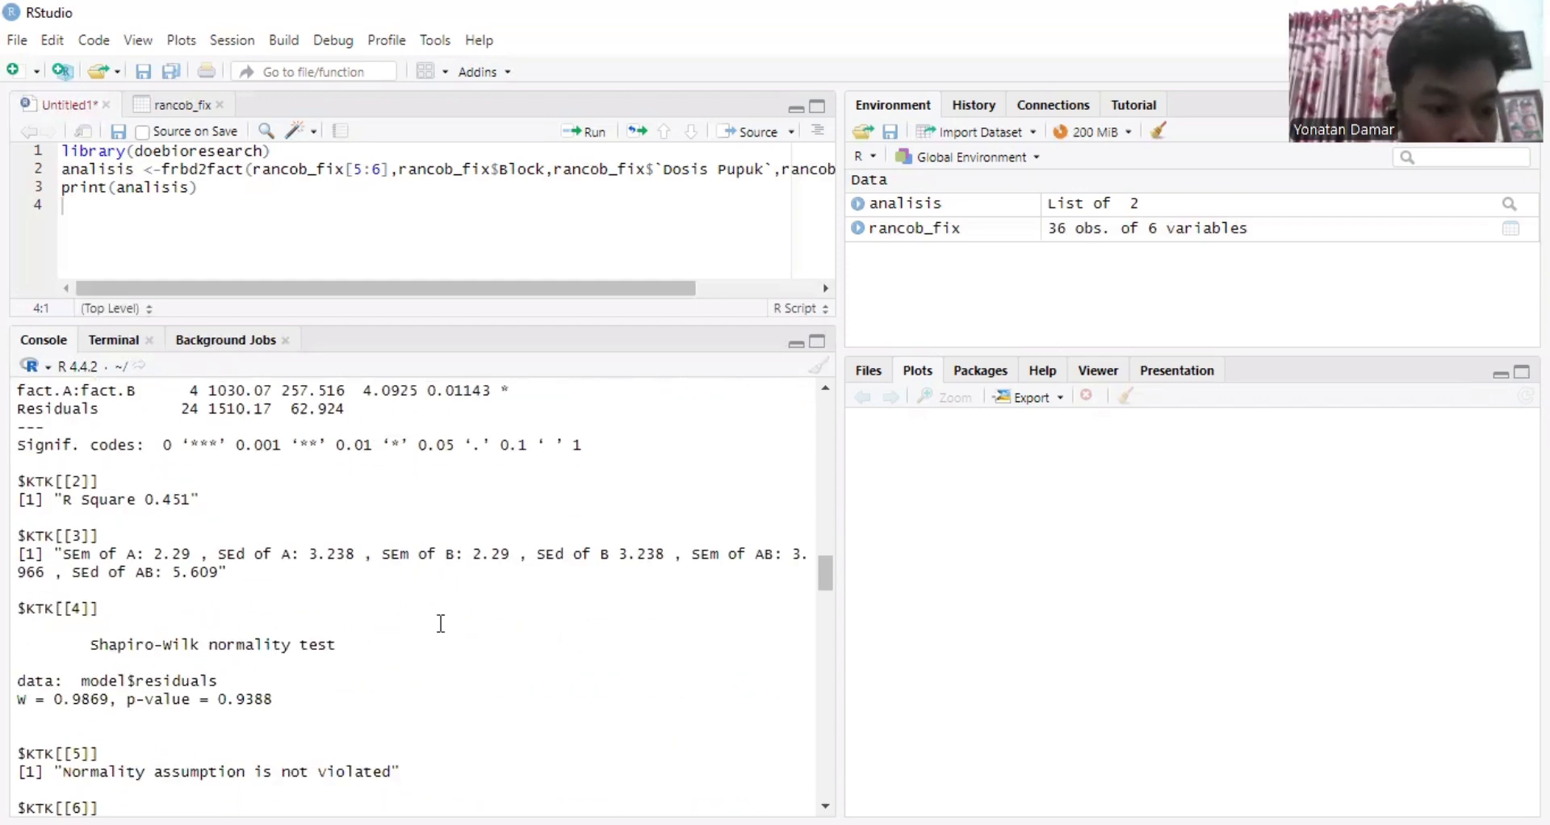
scroll(441, 623, "down", 6)
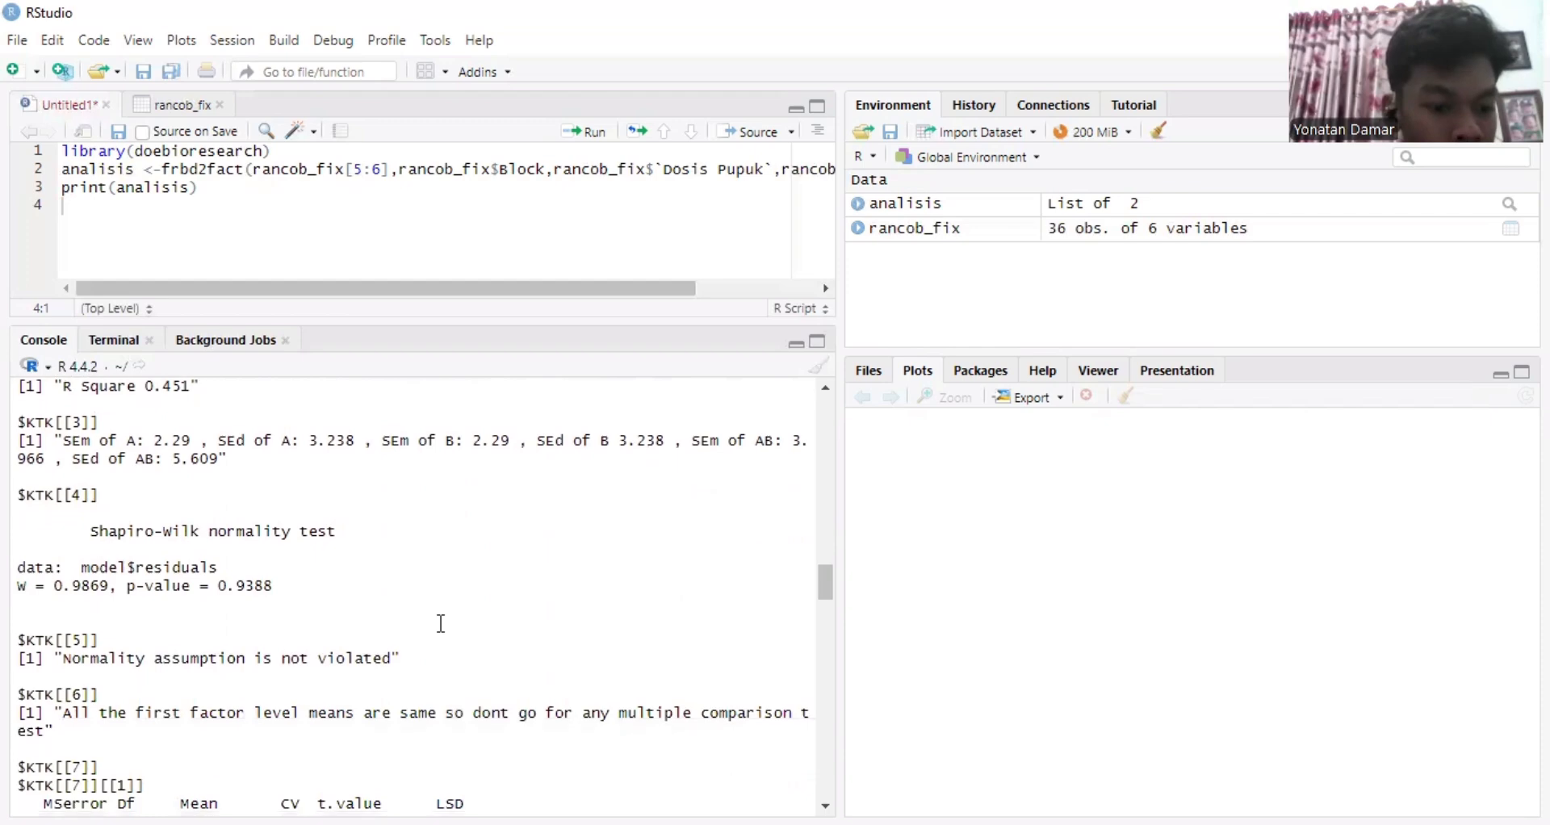
scroll(442, 621, "down", 2)
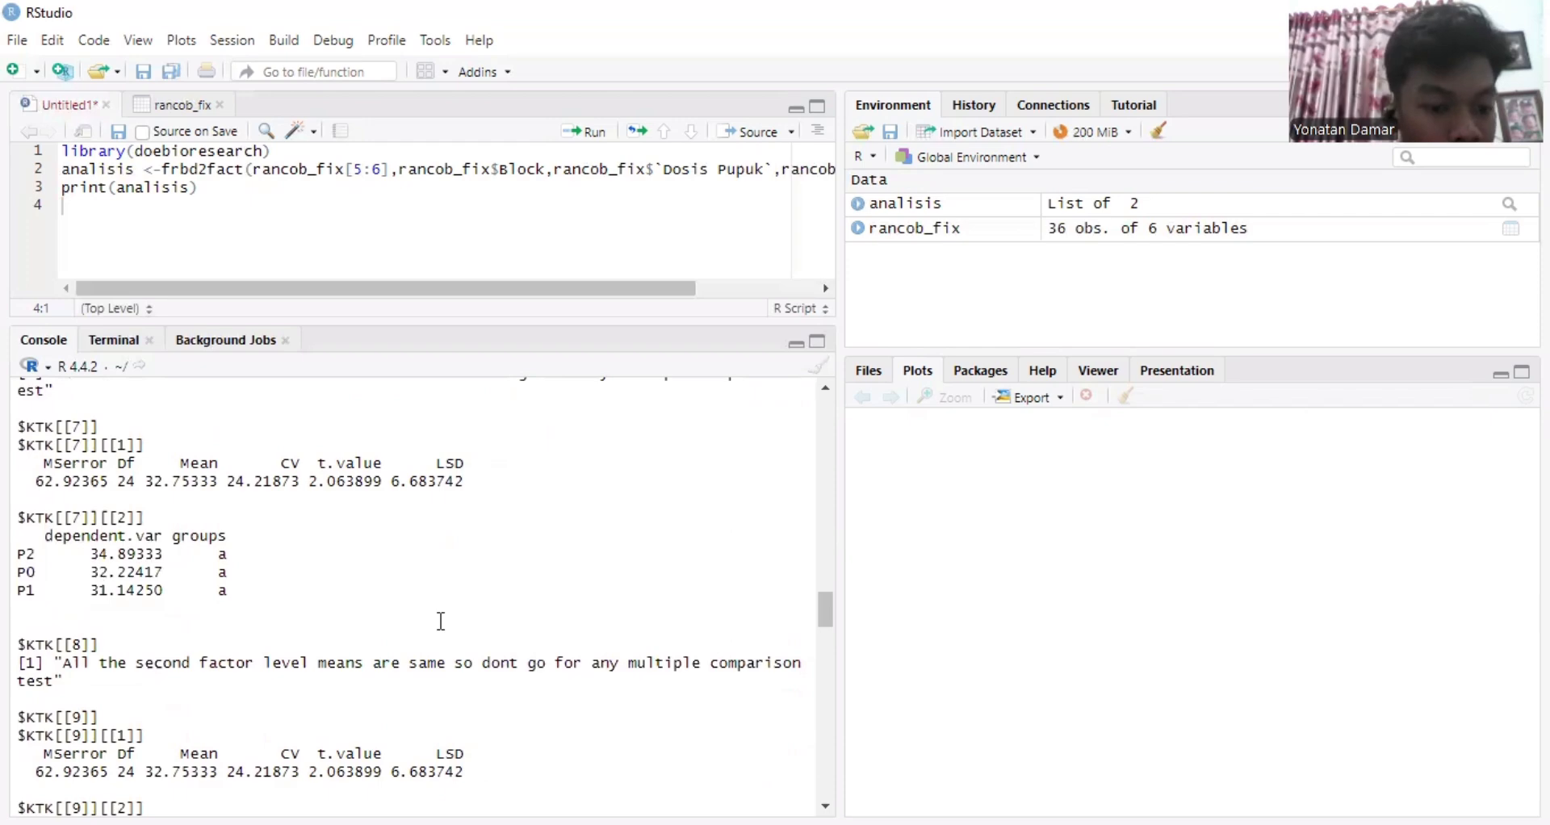
scroll(442, 622, "down", 4)
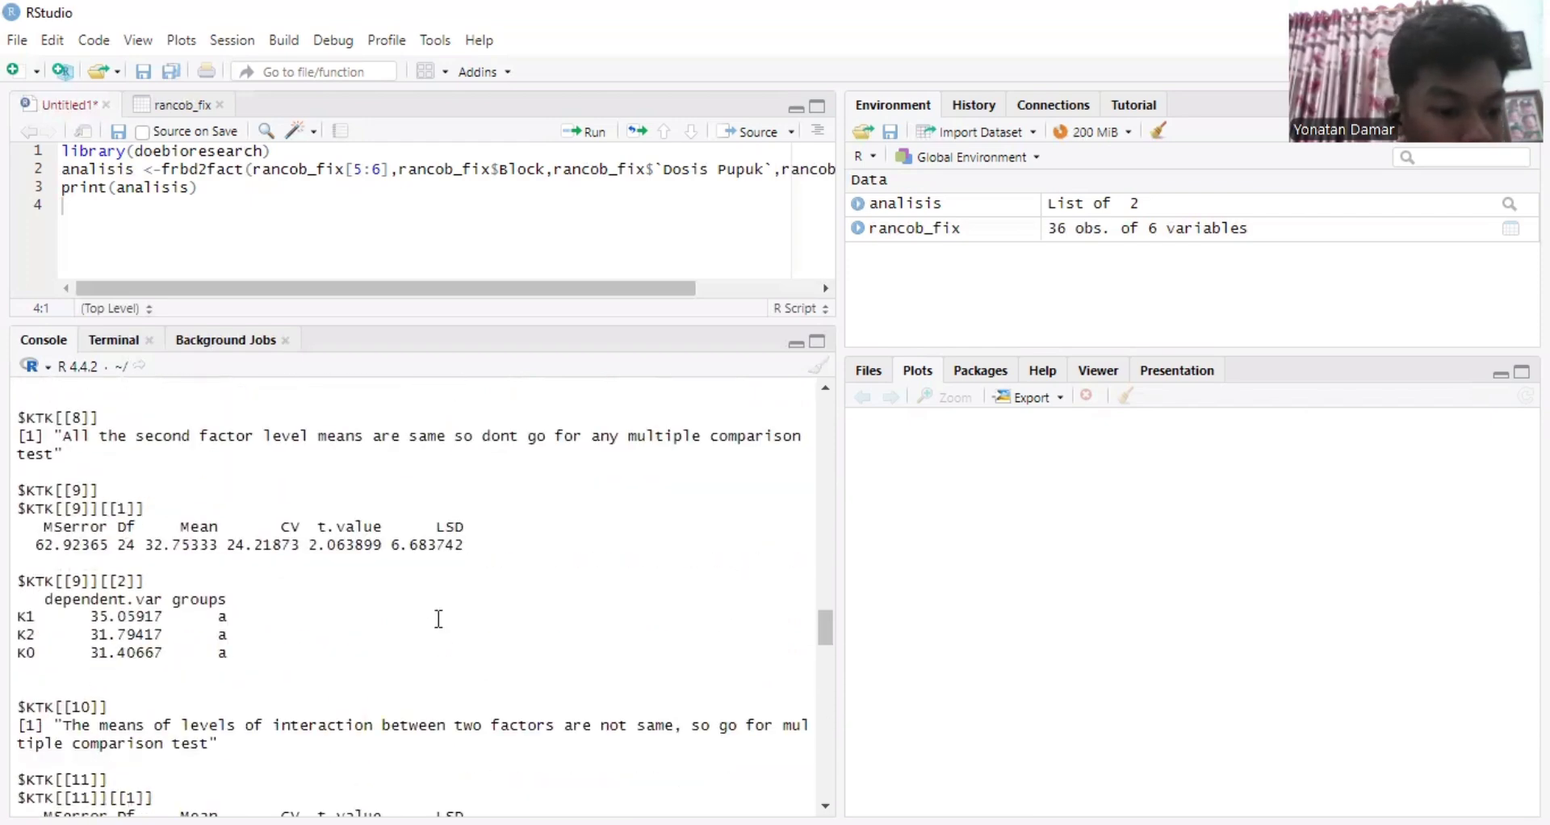
scroll(439, 620, "down", 1)
scroll(439, 619, "up", 5)
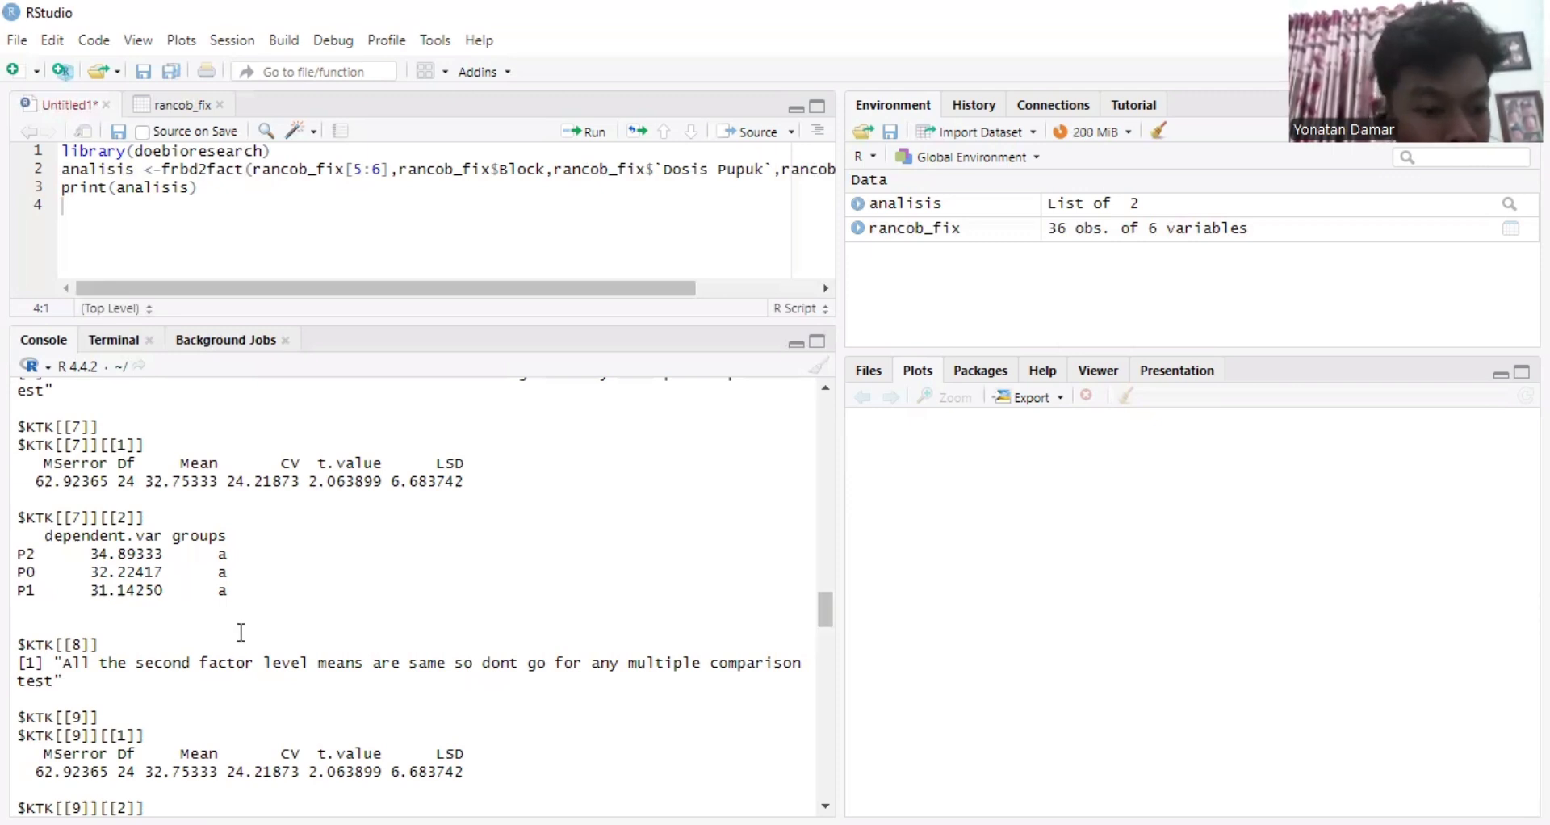
scroll(244, 627, "down", 3)
scroll(243, 632, "down", 3)
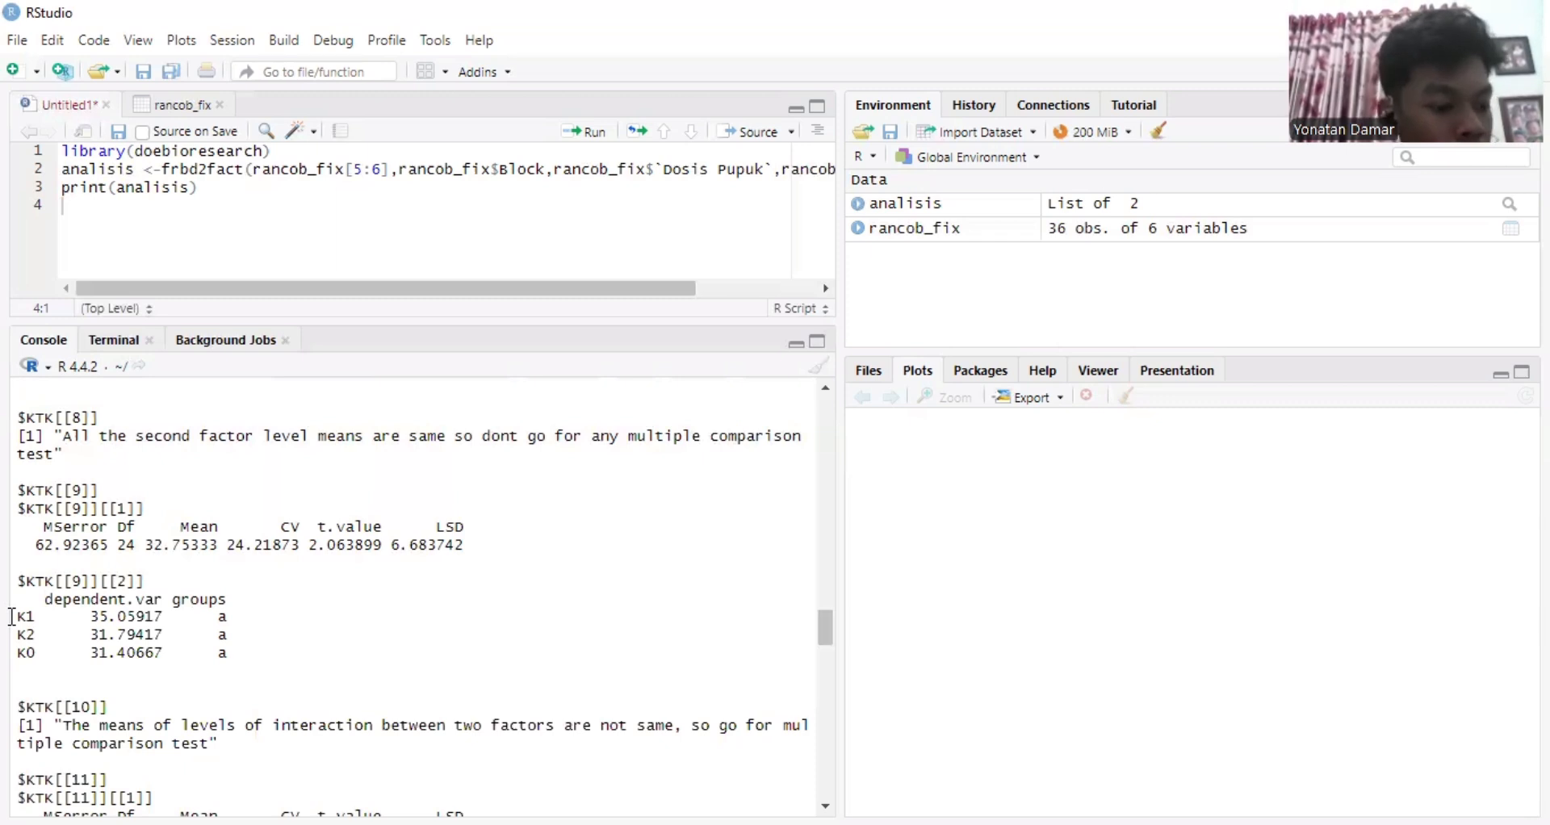
scroll(246, 643, "down", 2)
scroll(246, 644, "down", 2)
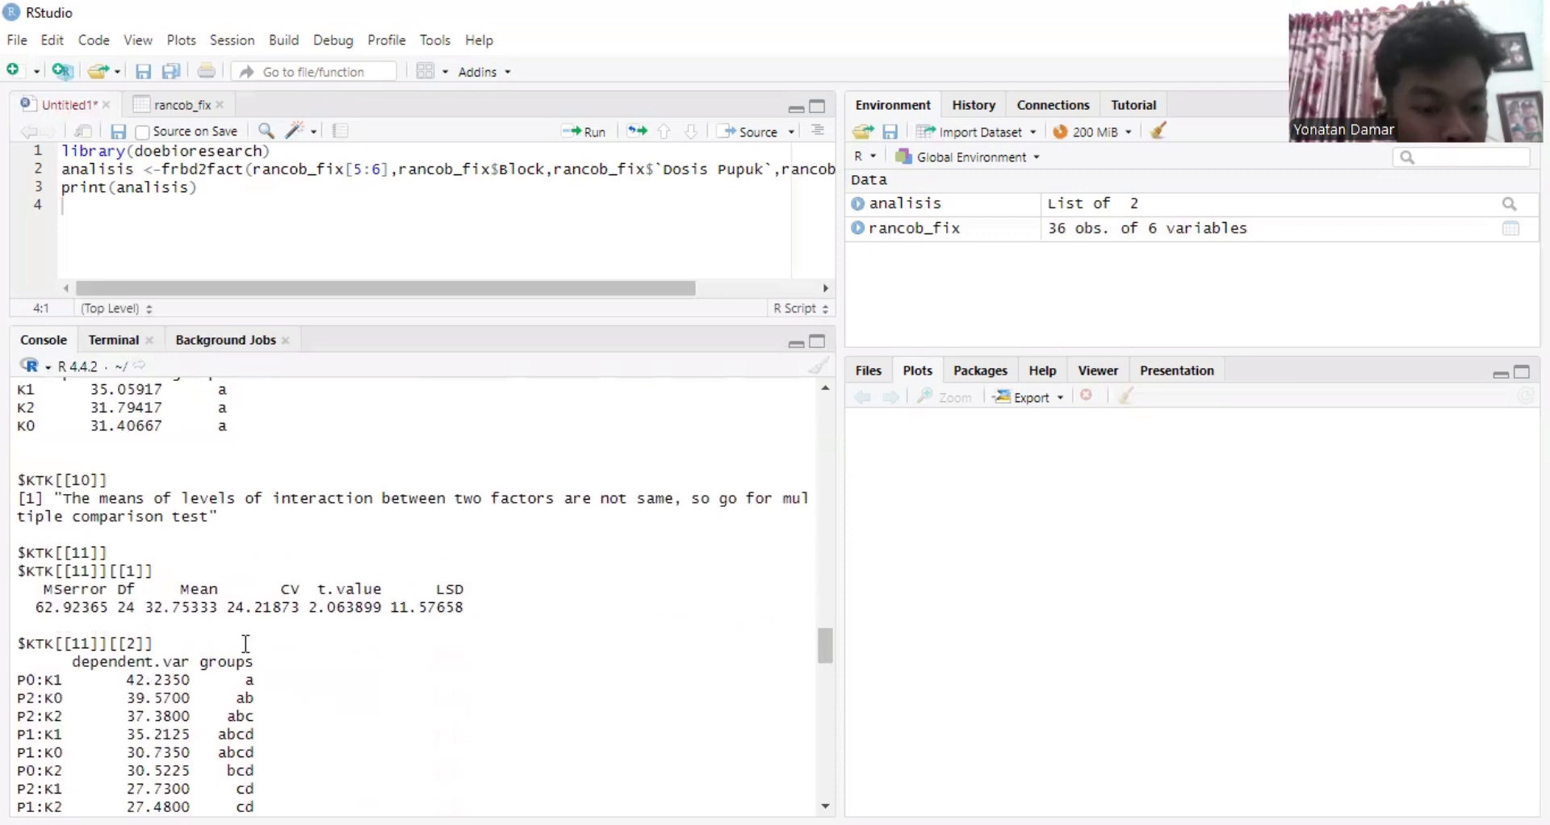
scroll(246, 644, "down", 4)
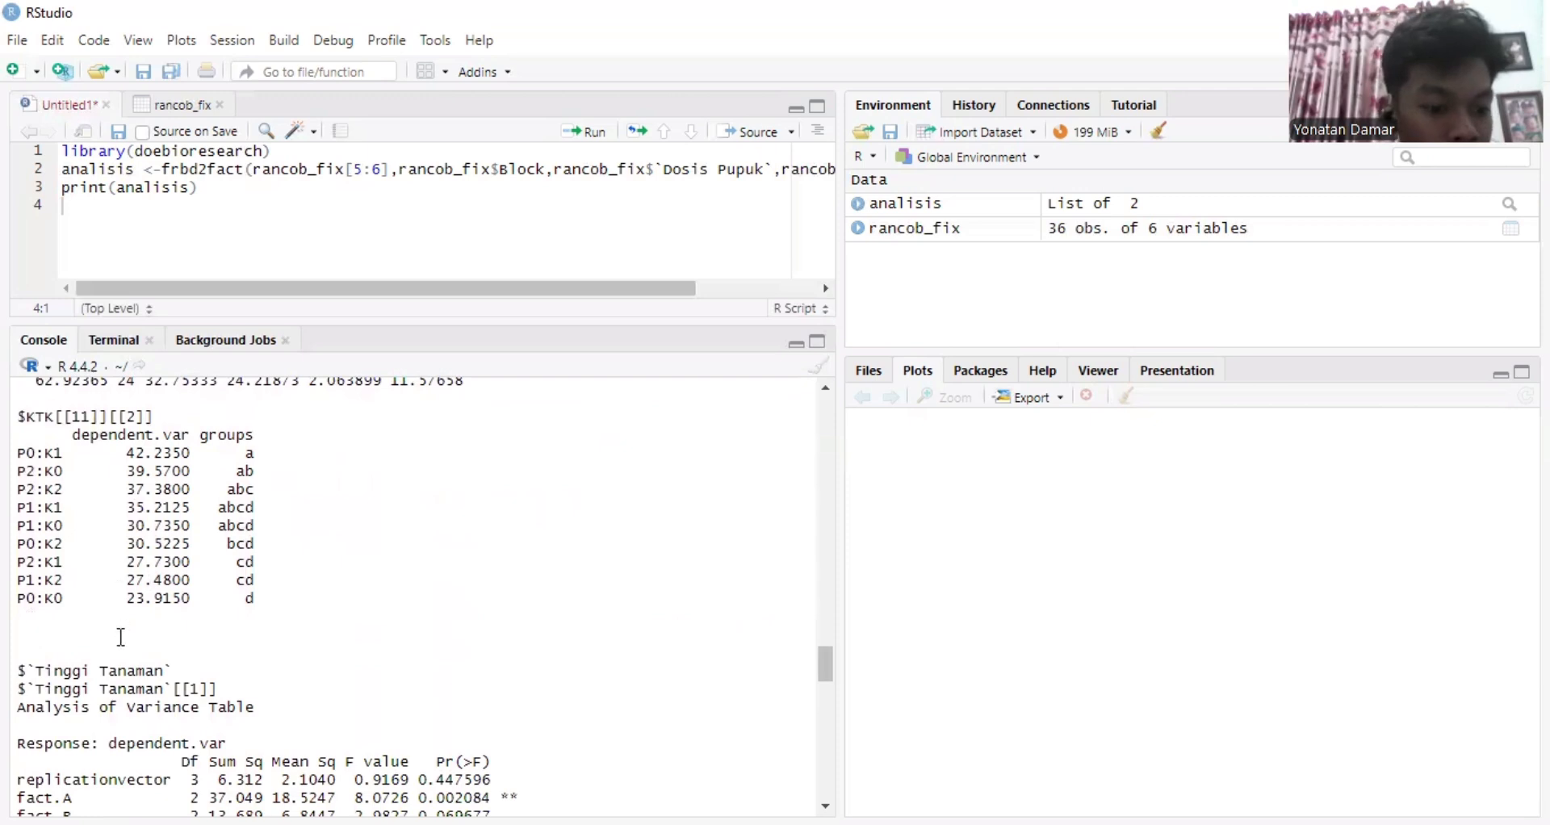
scroll(121, 638, "up", 2)
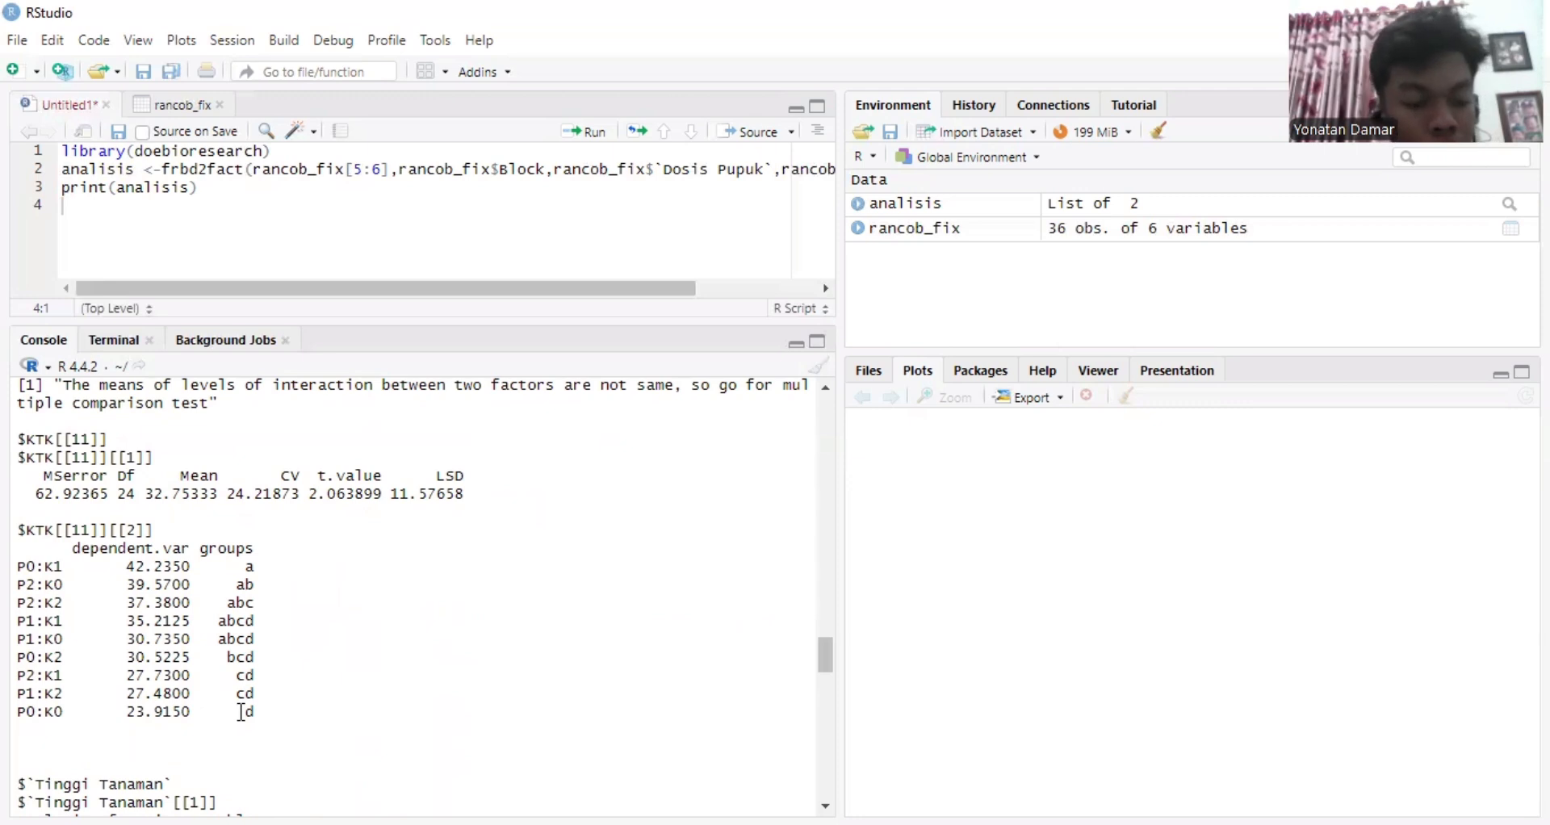
Examine the Tinggi Tanaman variance table, normality test and mean comparison groups in the console output
scroll(328, 700, "down", 3)
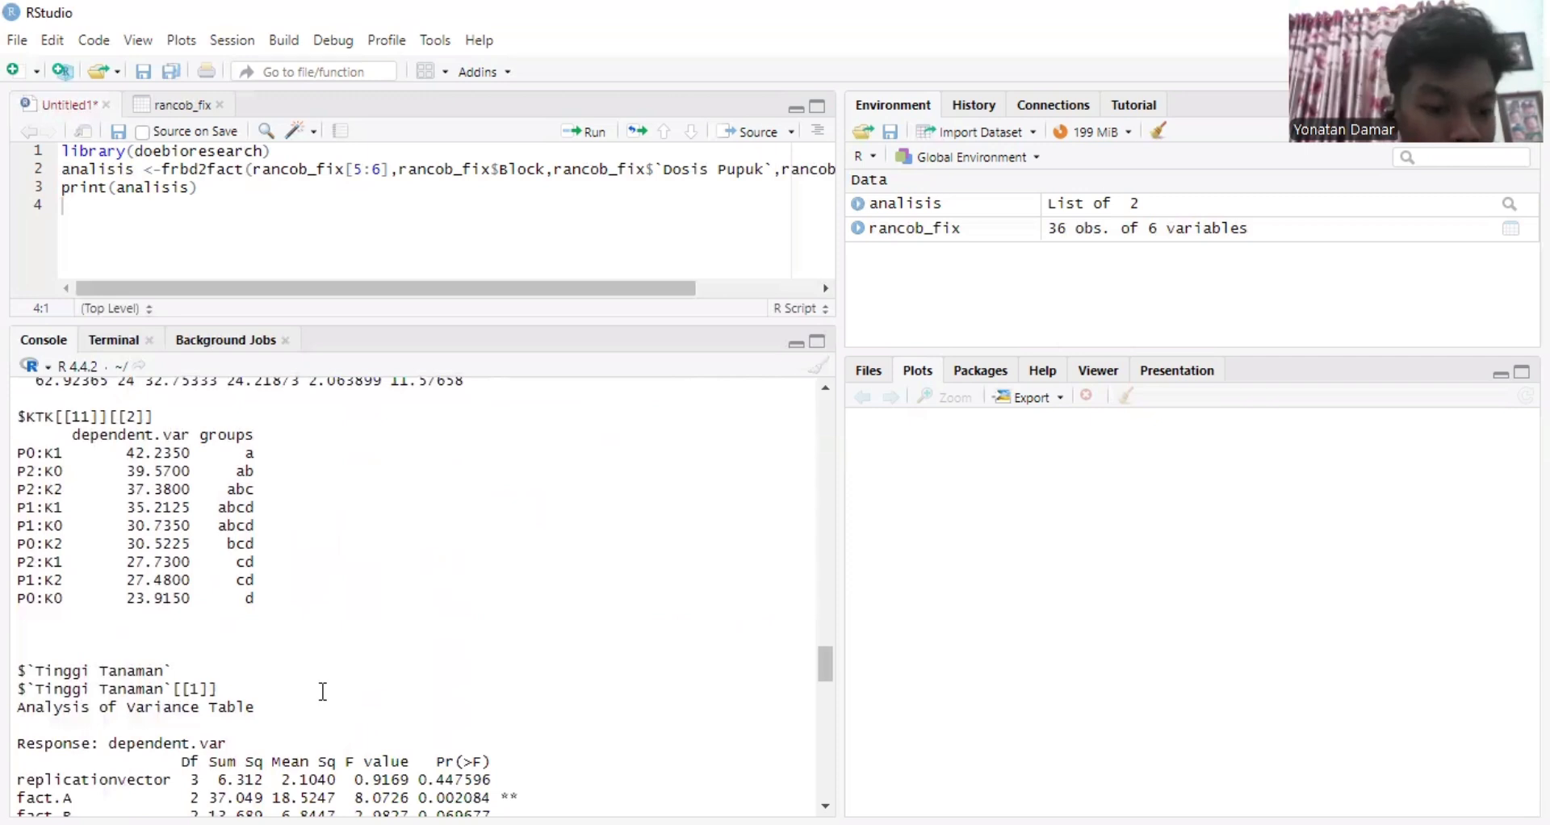
scroll(244, 635, "down", 6)
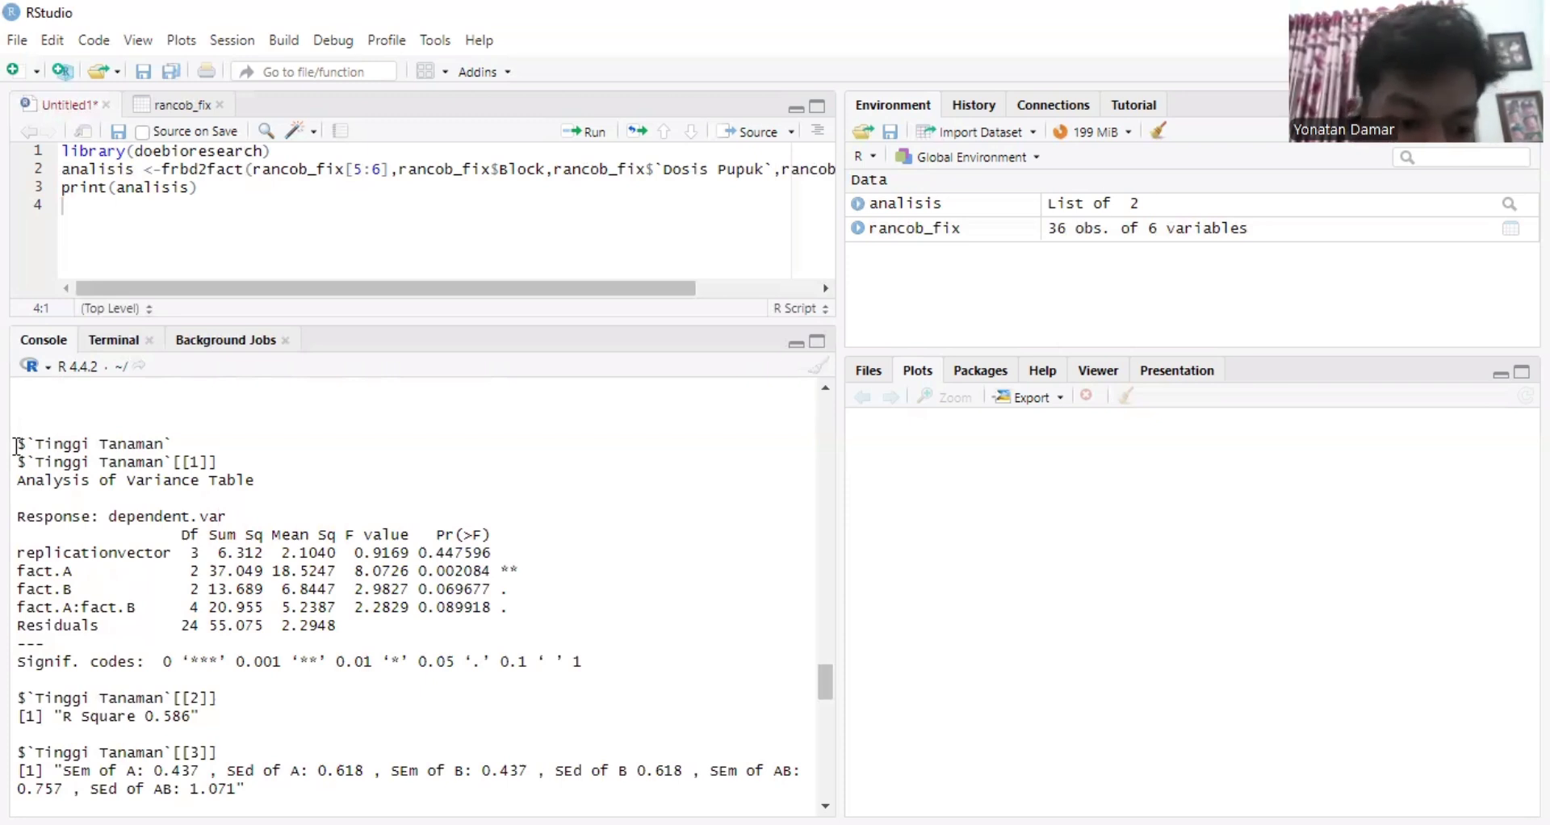
scroll(60, 527, "down", 7)
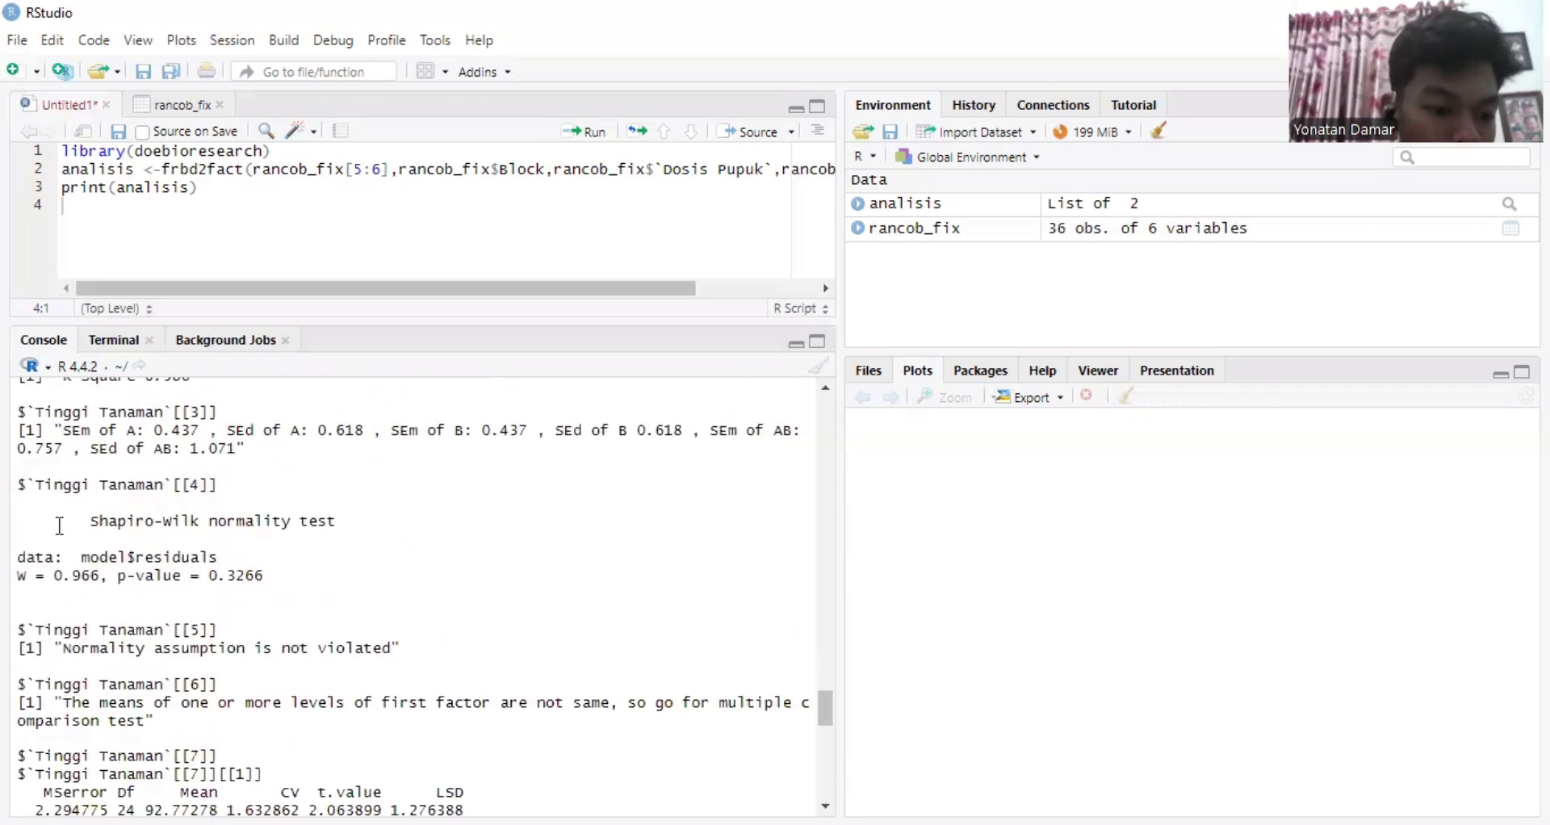
scroll(60, 527, "down", 3)
scroll(60, 527, "down", 4)
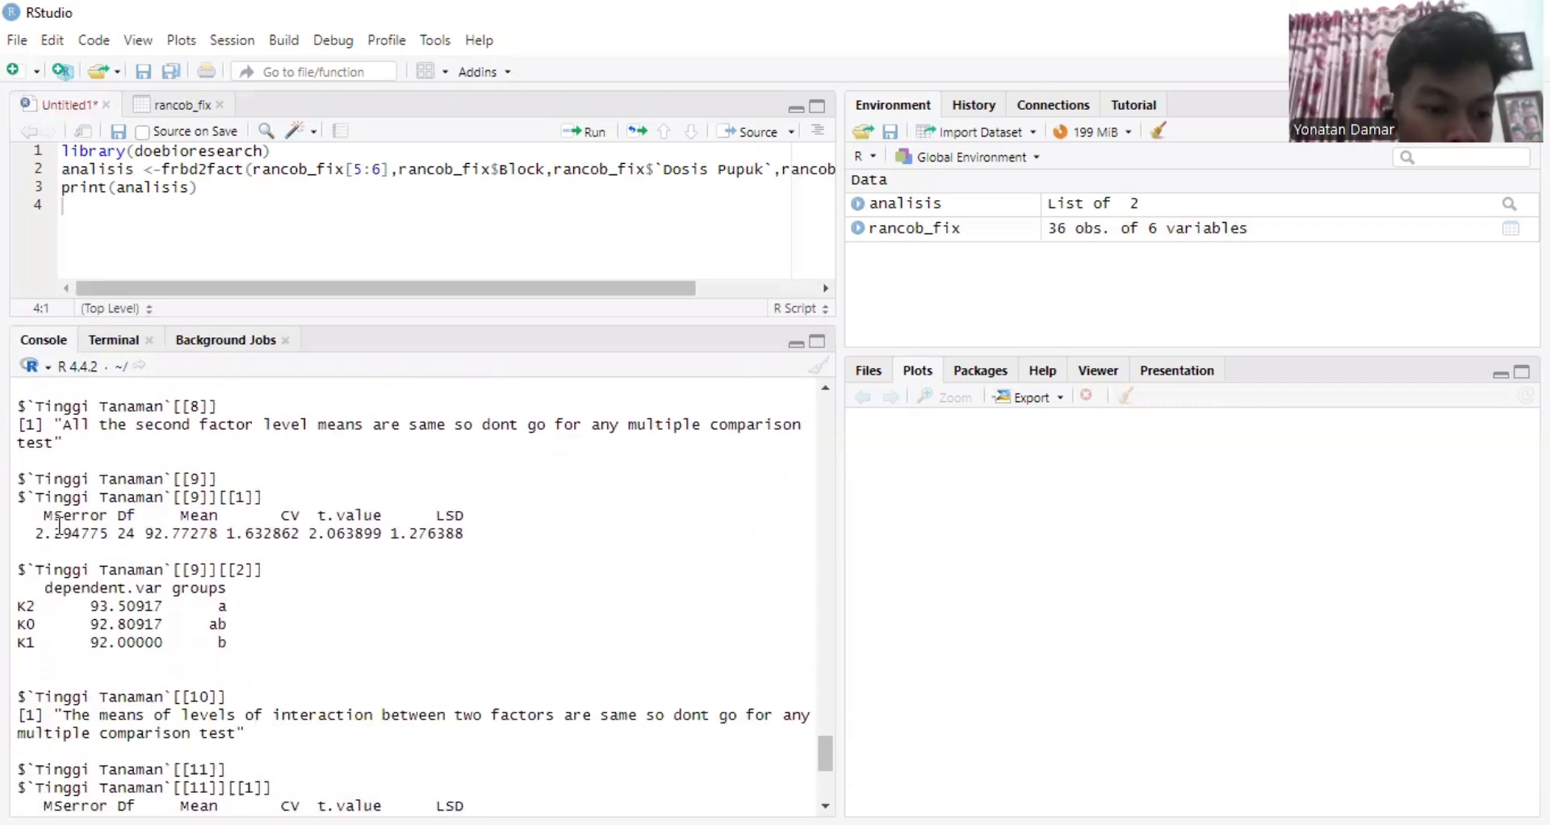
scroll(60, 526, "down", 6)
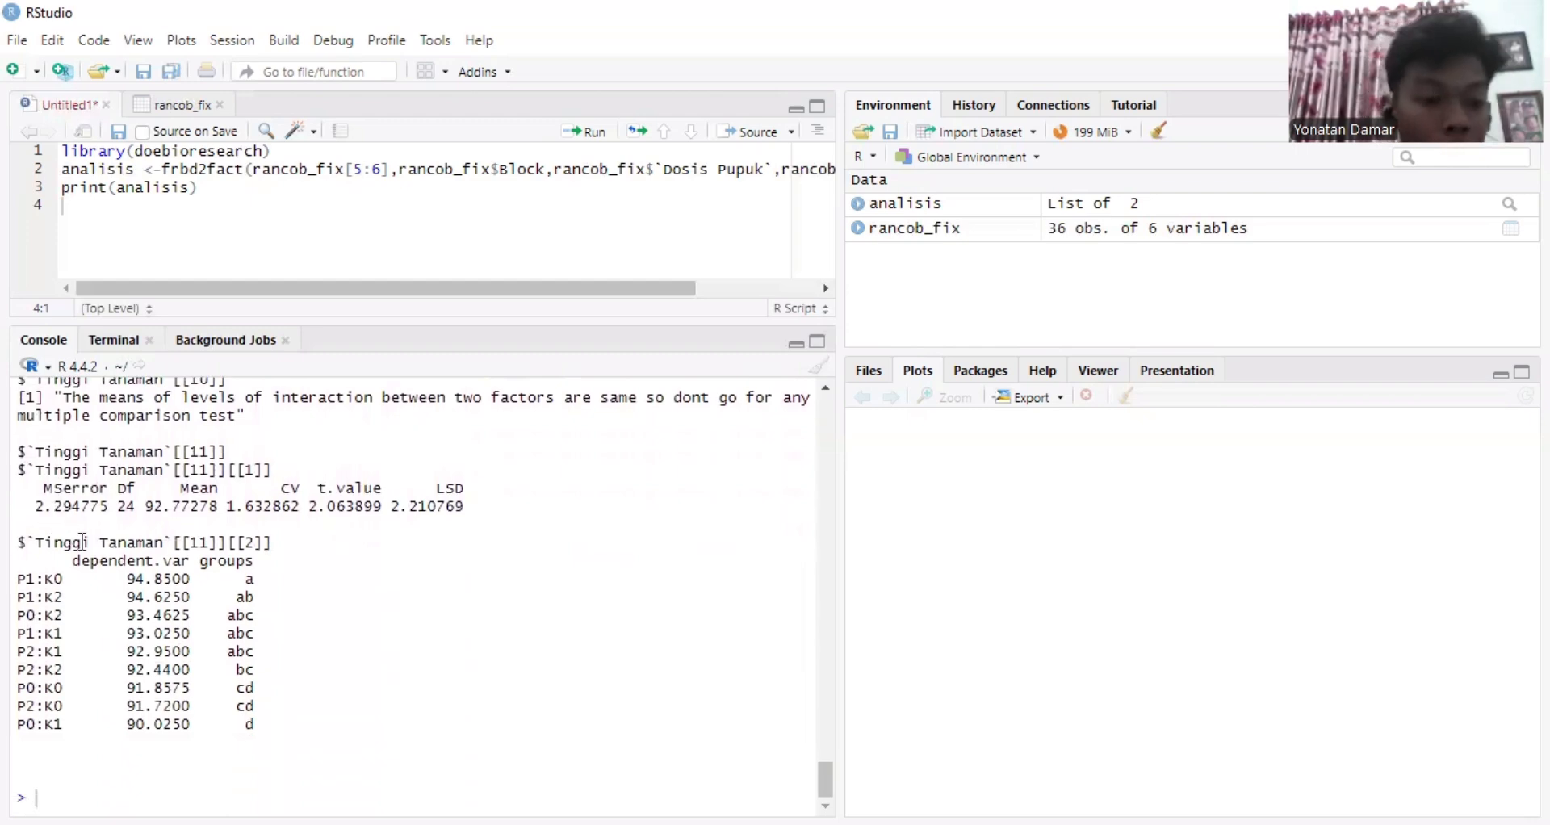
scroll(59, 526, "up", 10)
scroll(89, 556, "up", 15)
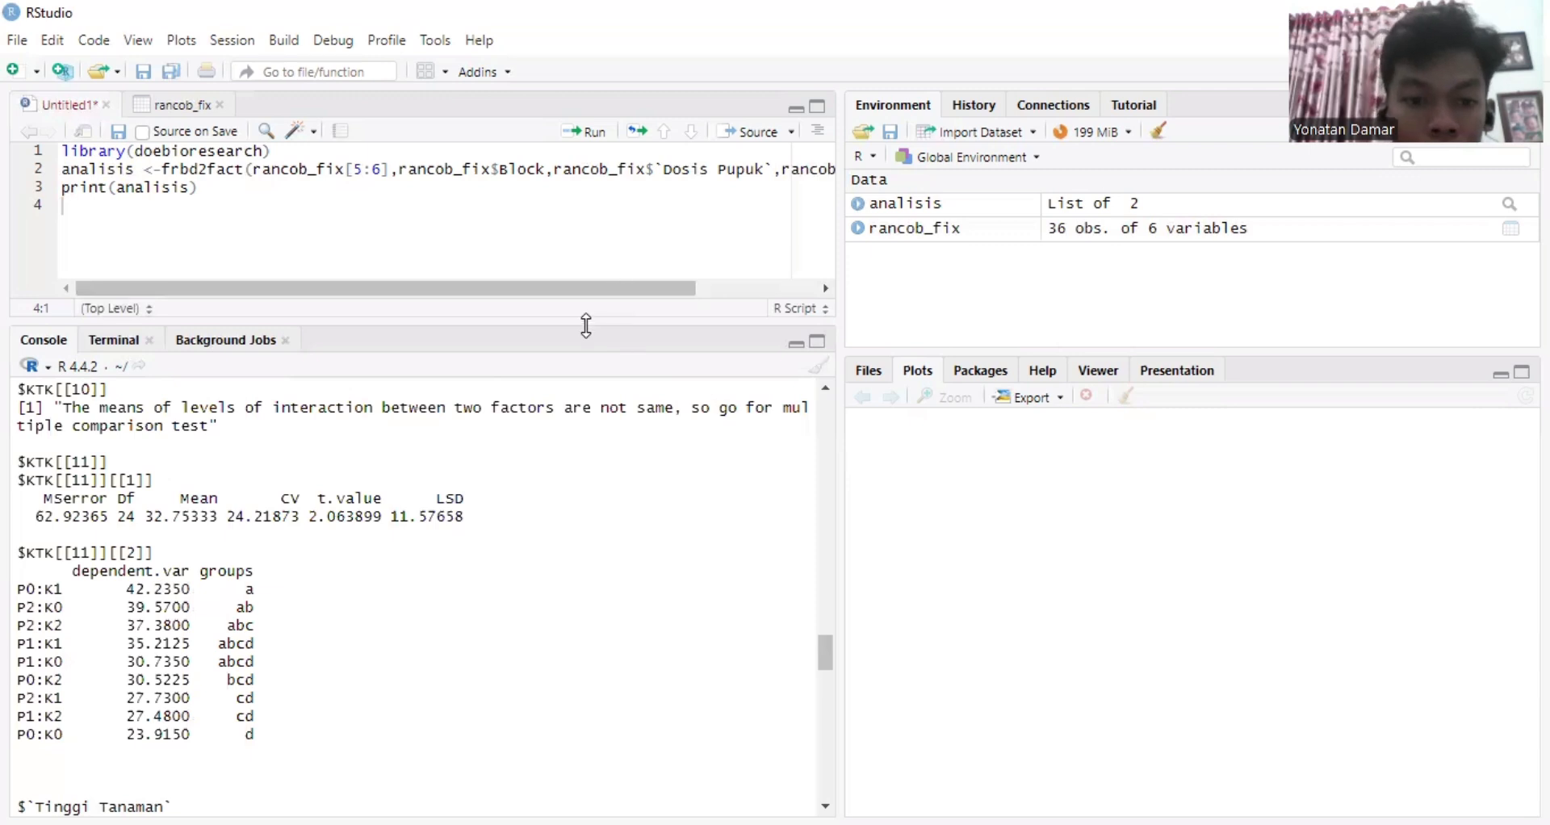
Enlarge the script editor and start line 4 with the assignment korelasi <-
left_click_drag(586, 346, 566, 589)
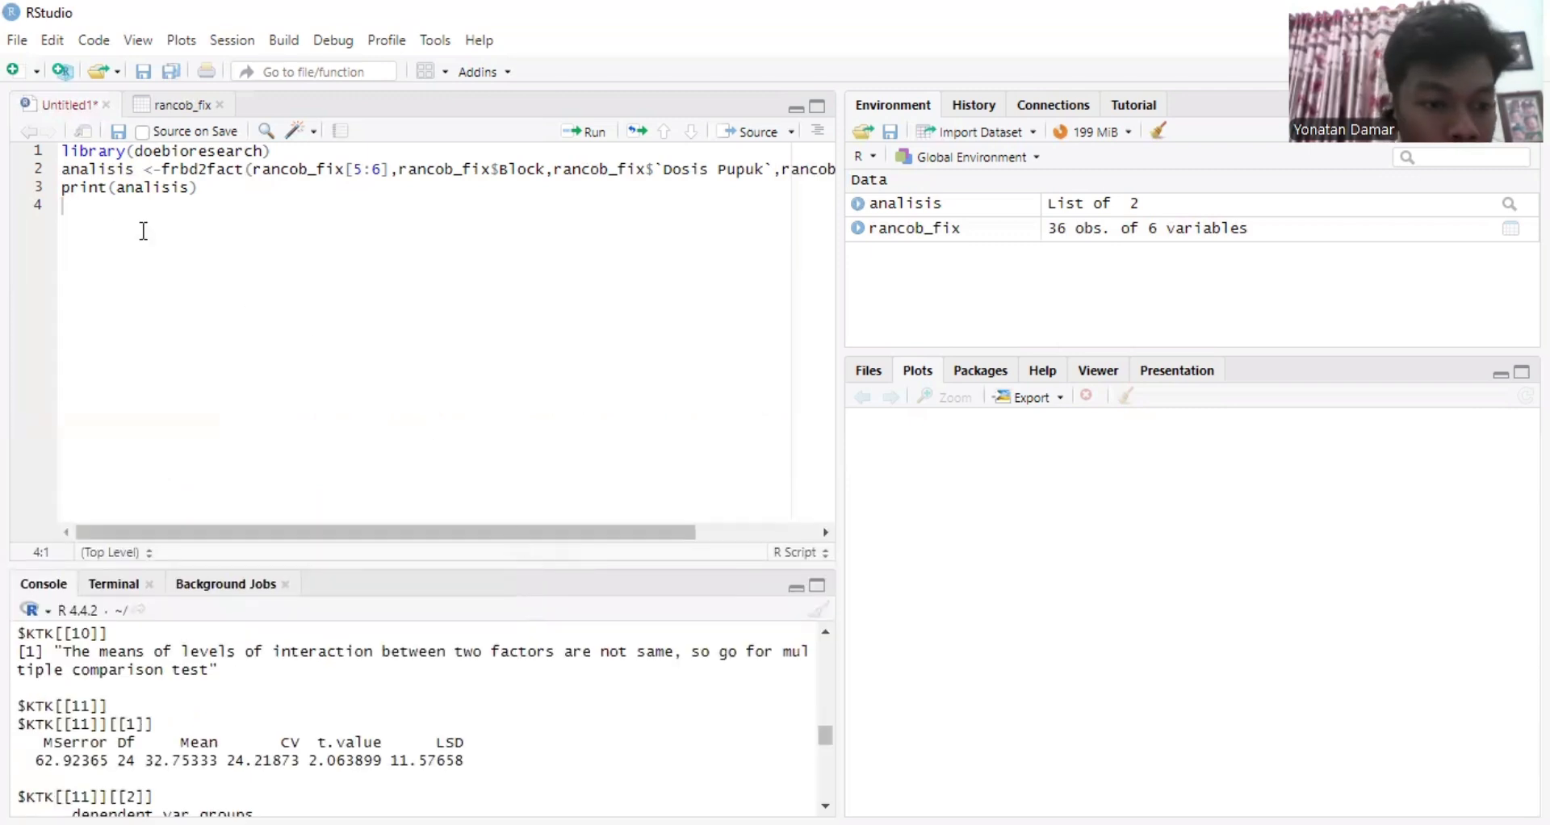
type("kore")
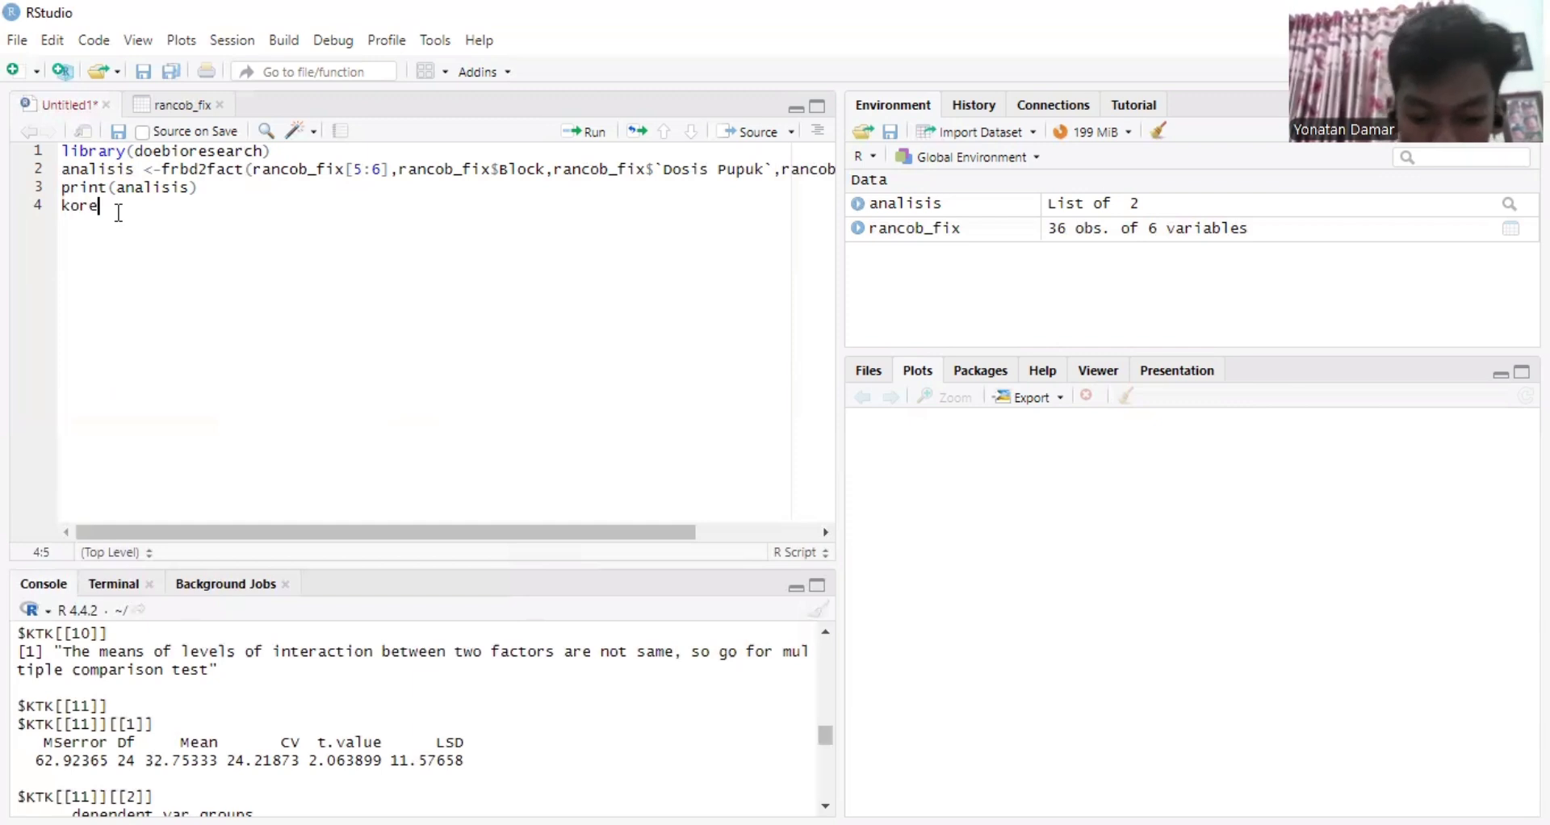
type("las")
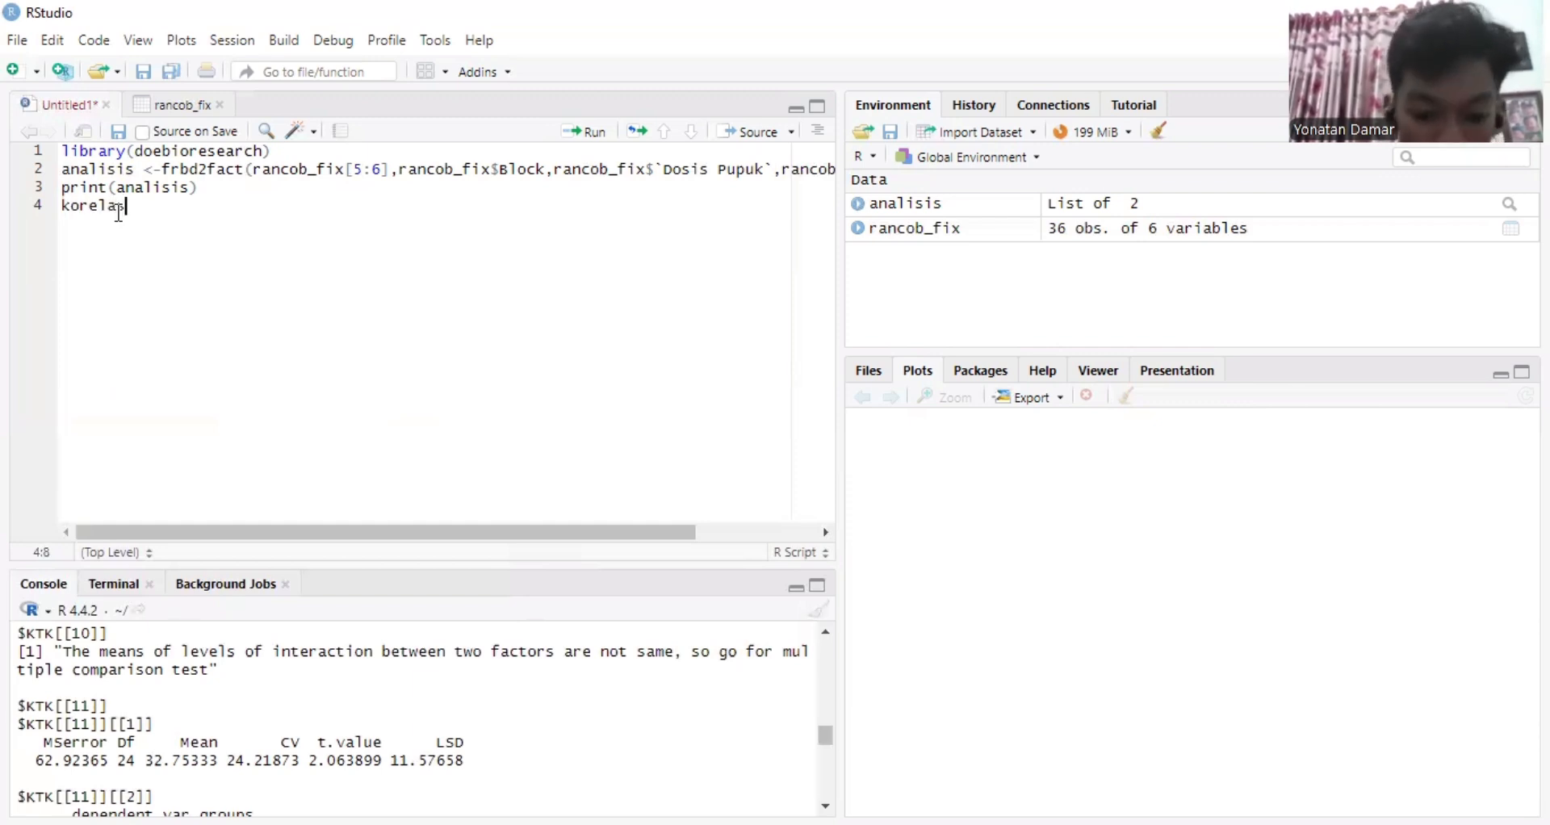
type("i")
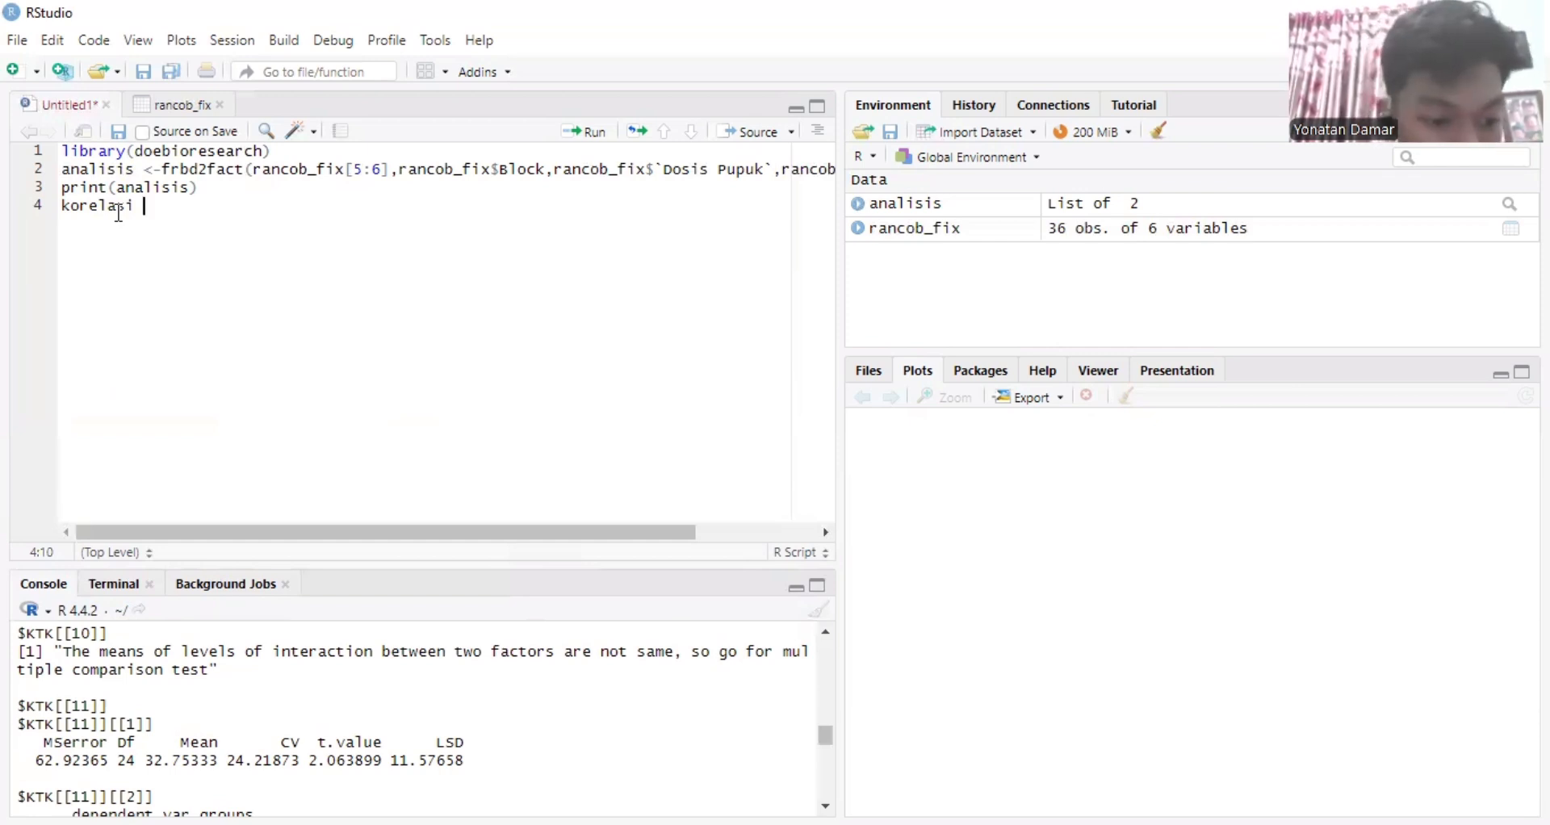
type(" <")
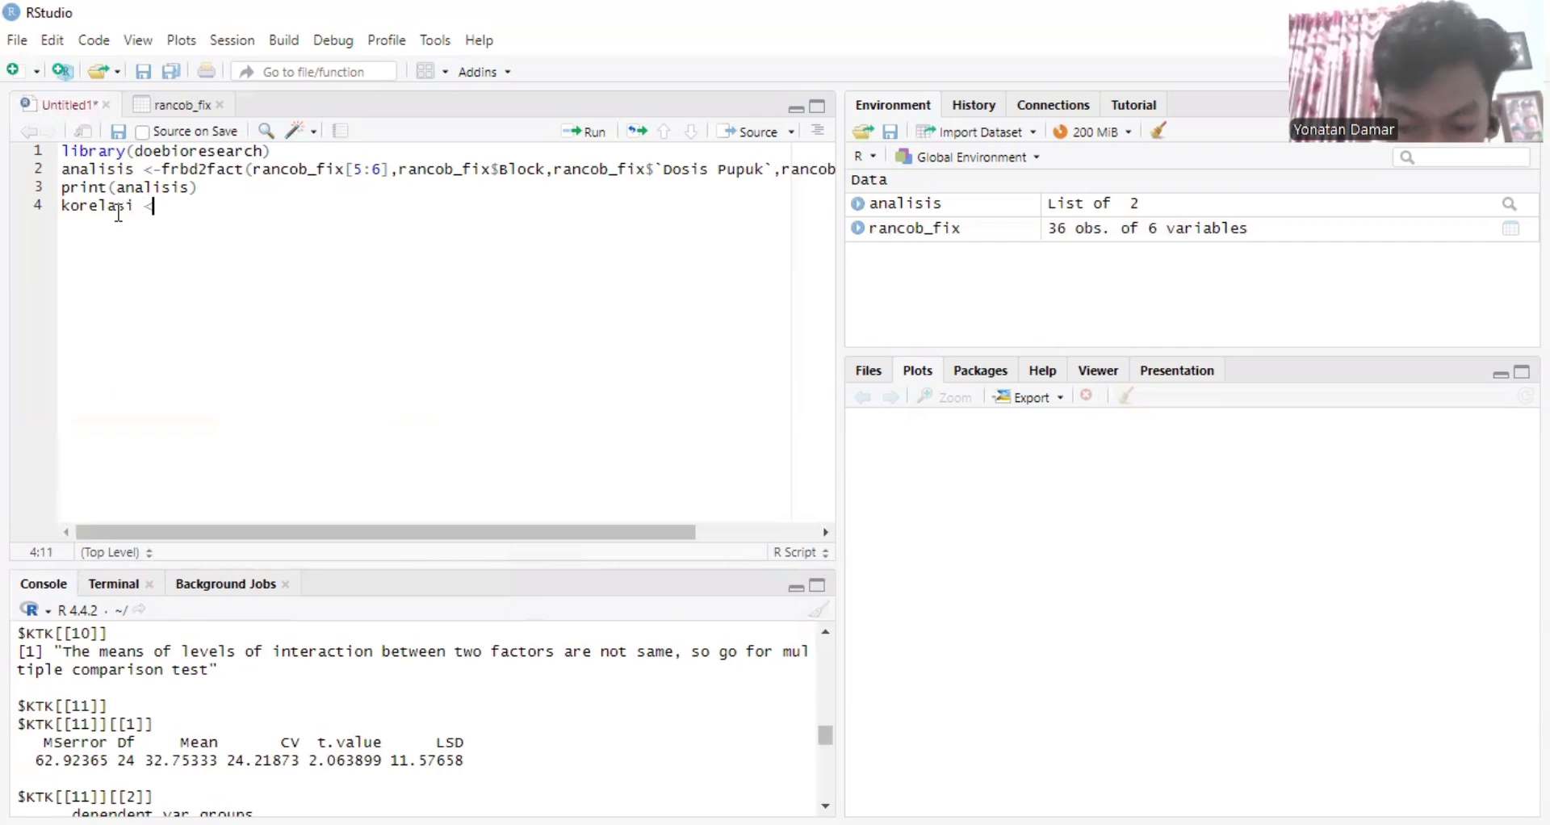
type("-")
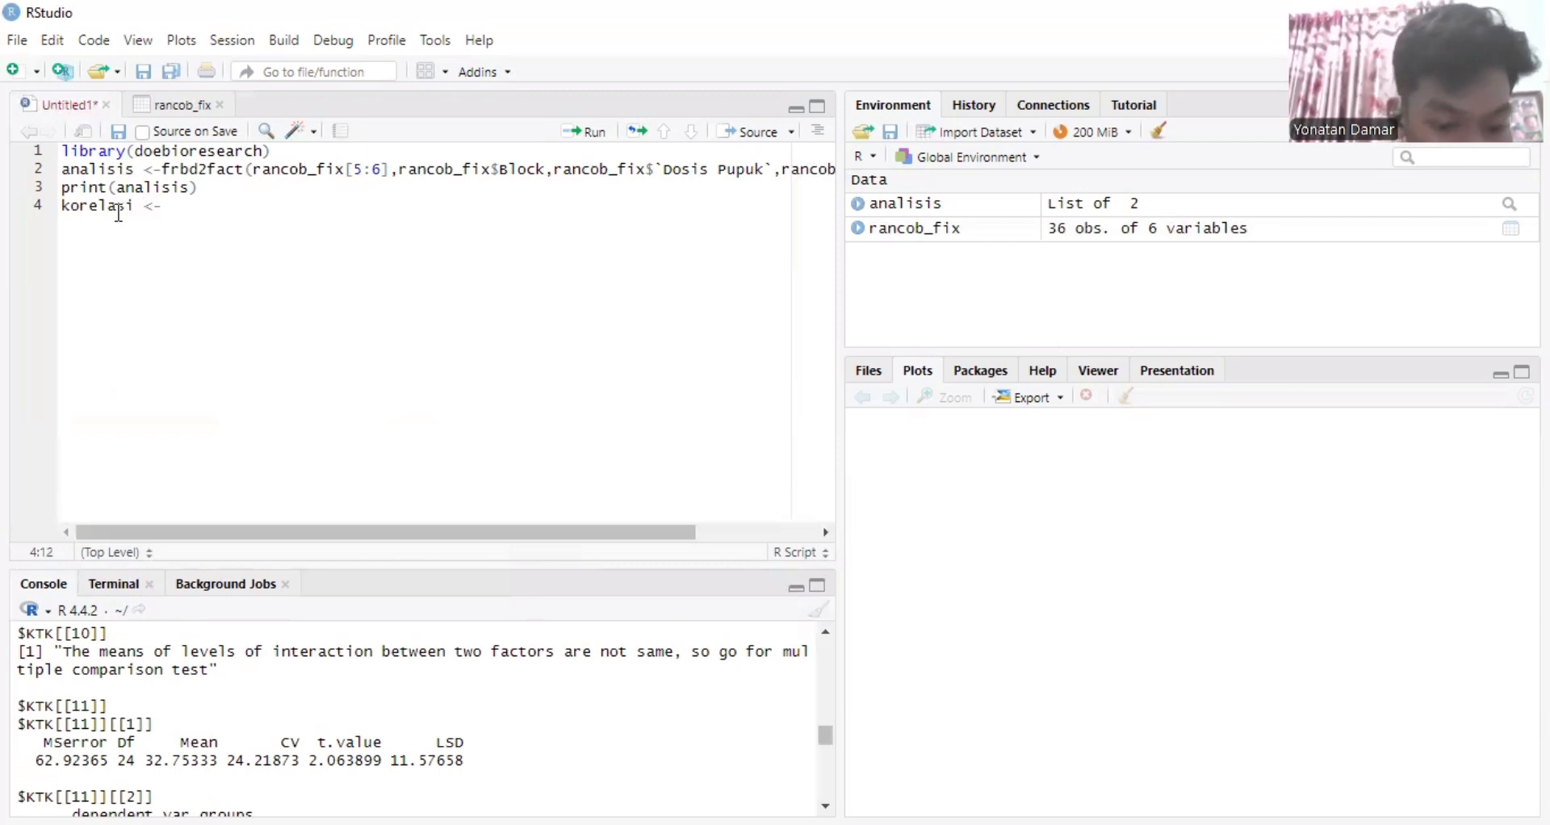
Insert the cor.test function as the call assigned to korelasi on line 4
type("cor")
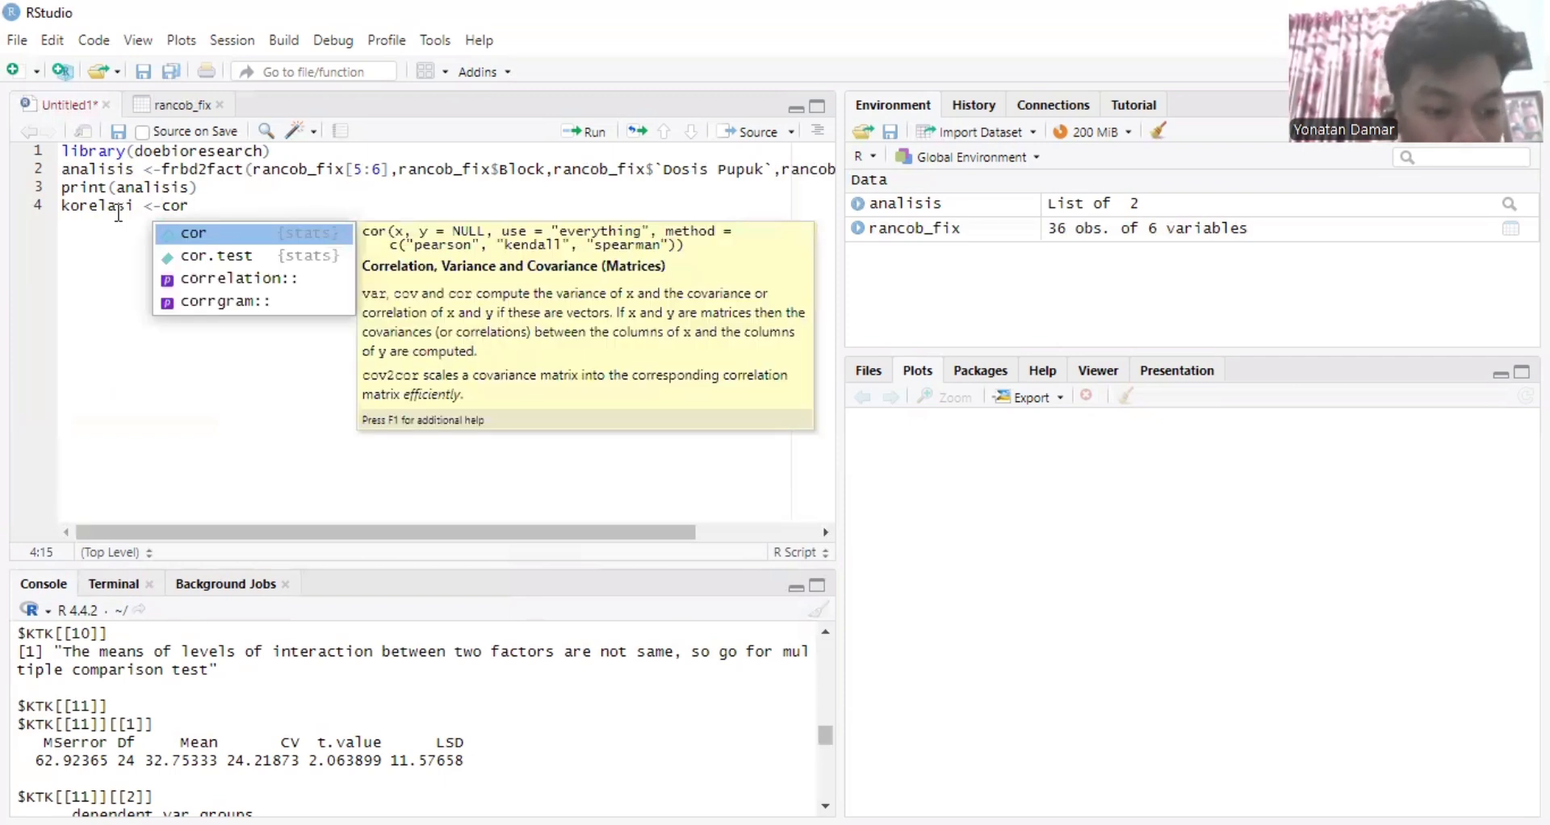
left_click(218, 235)
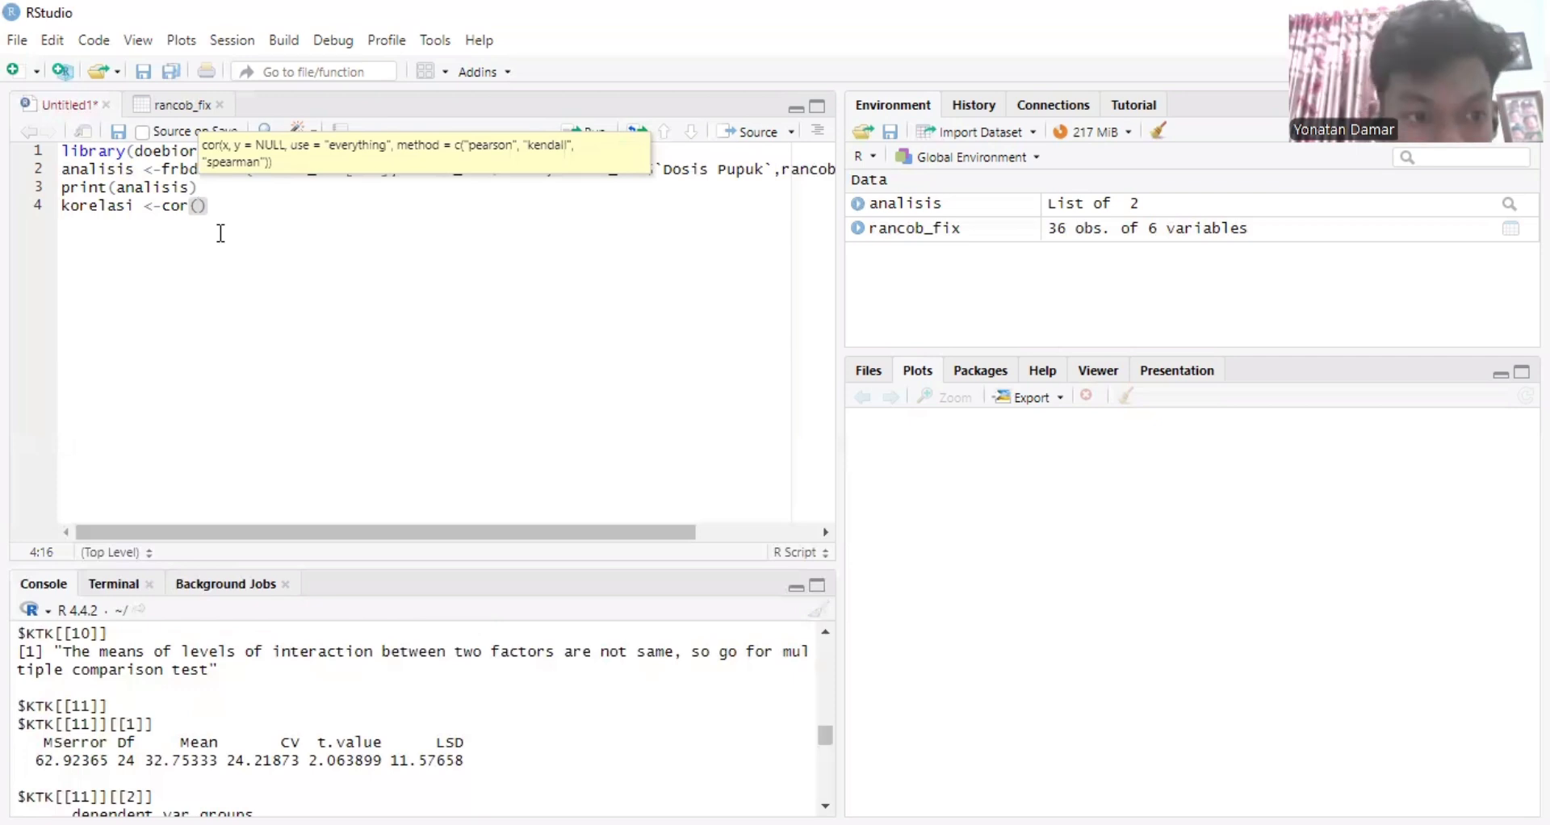
key("BackSpace")
key("BackSpace")
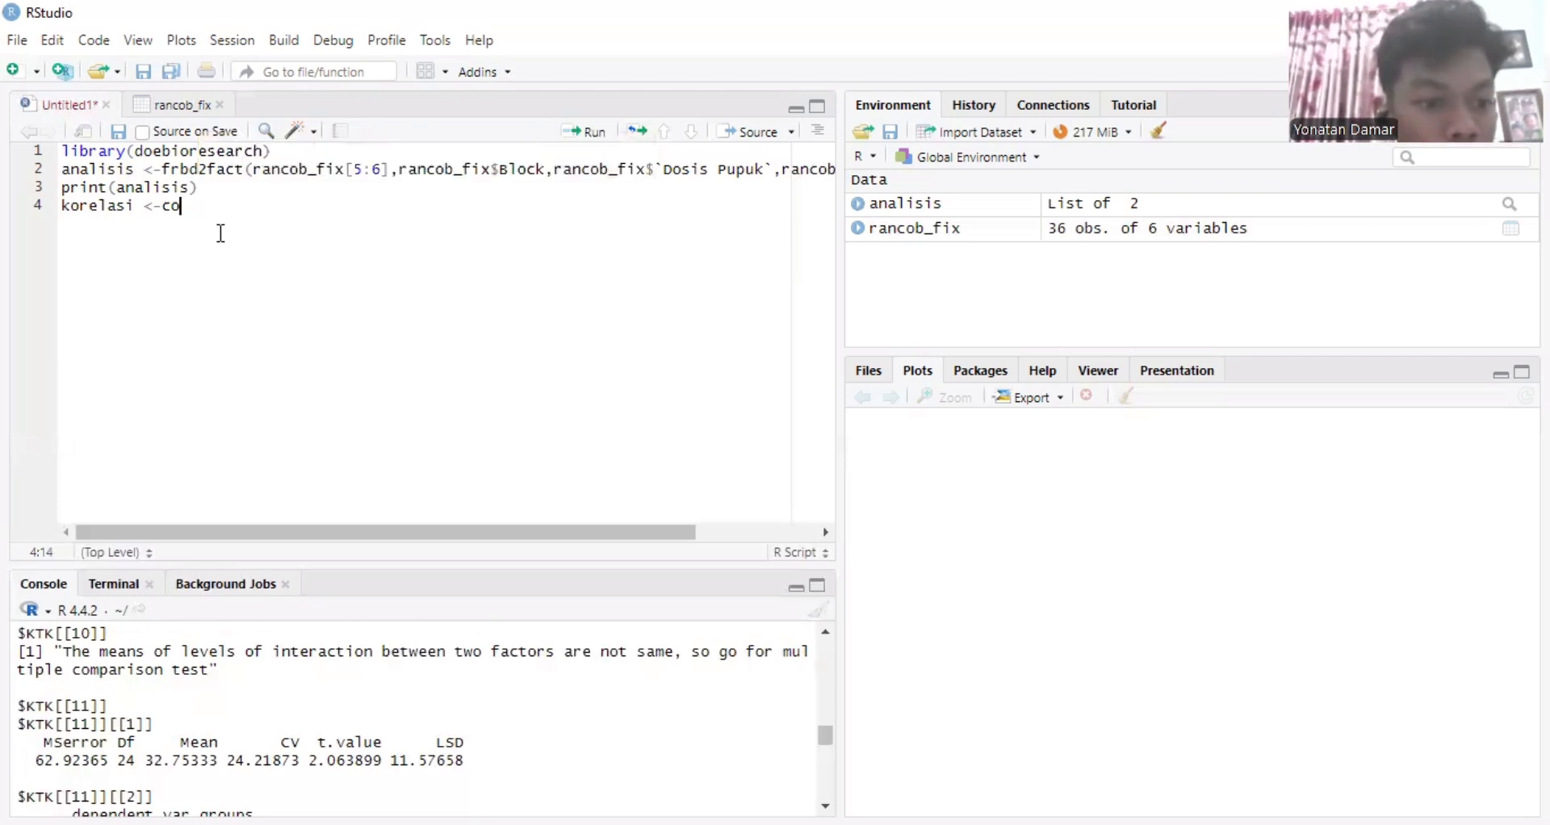
type("r")
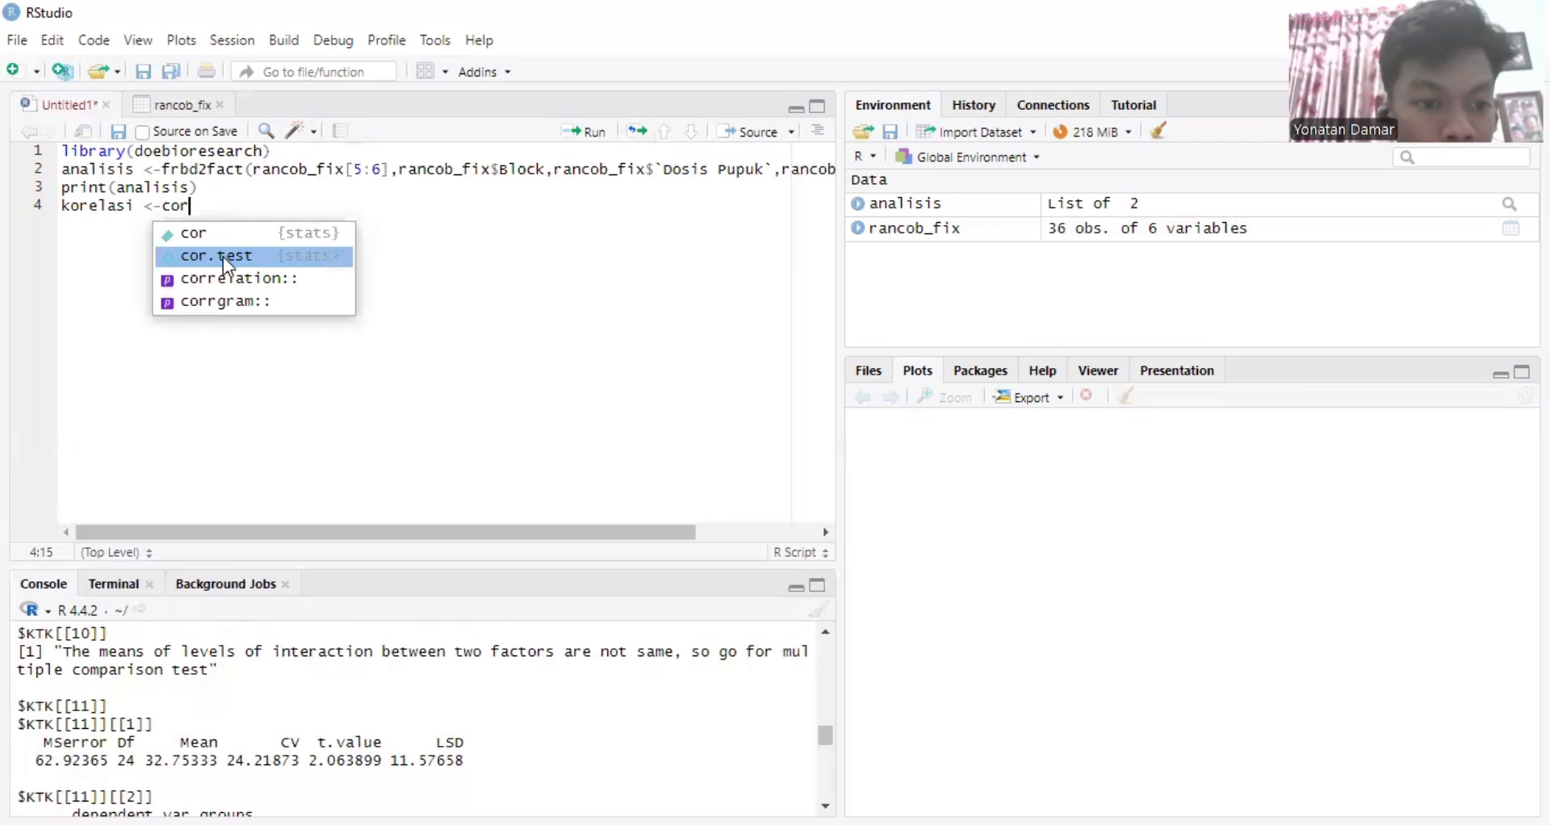
left_click(223, 257)
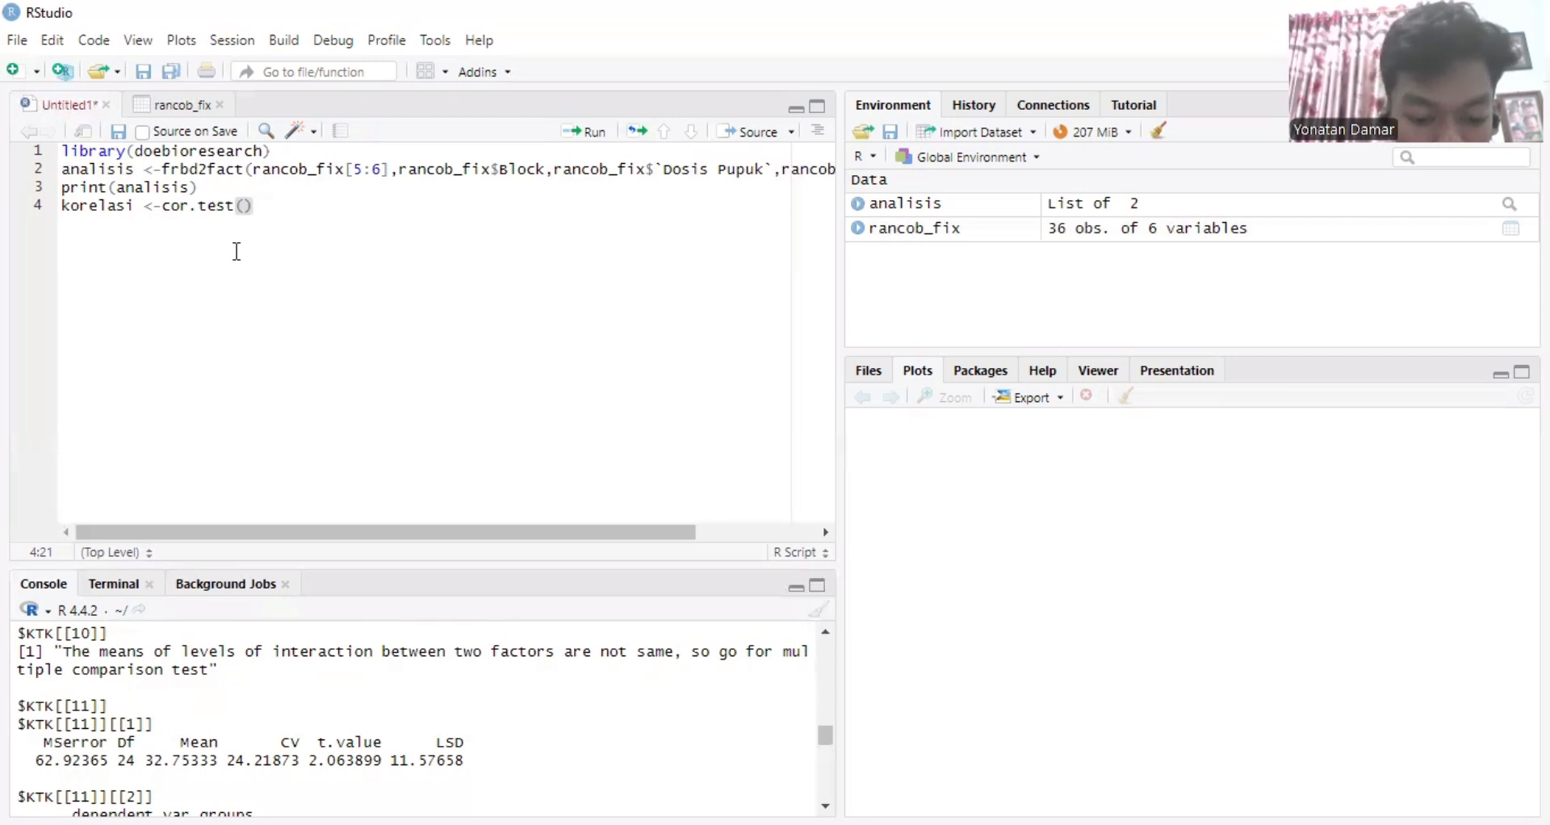
Enter rancob_fix$KTK as the first argument of cor.test
type("ranc")
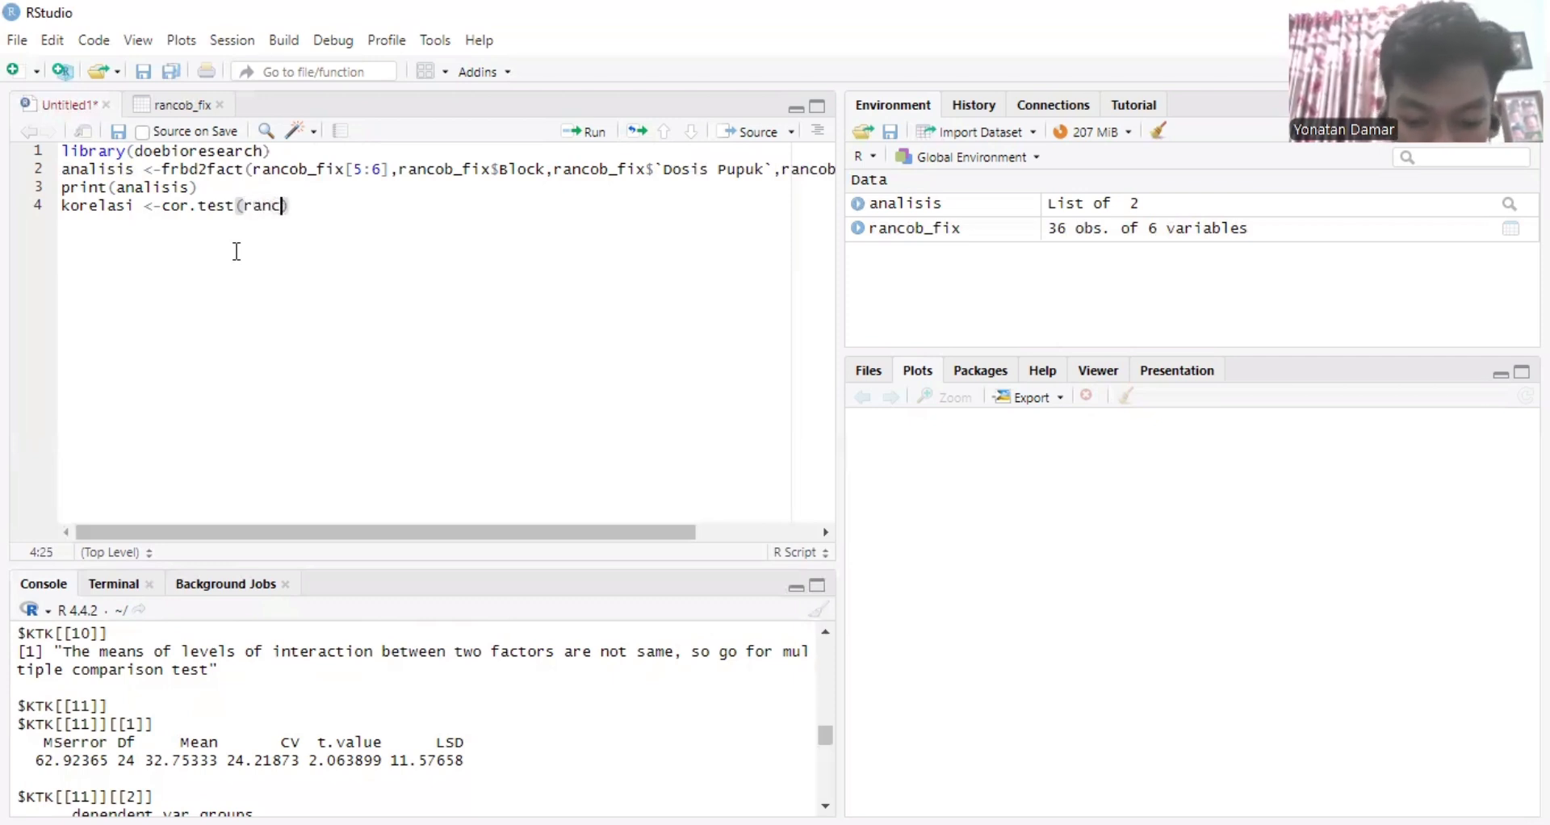
type("ob_fix")
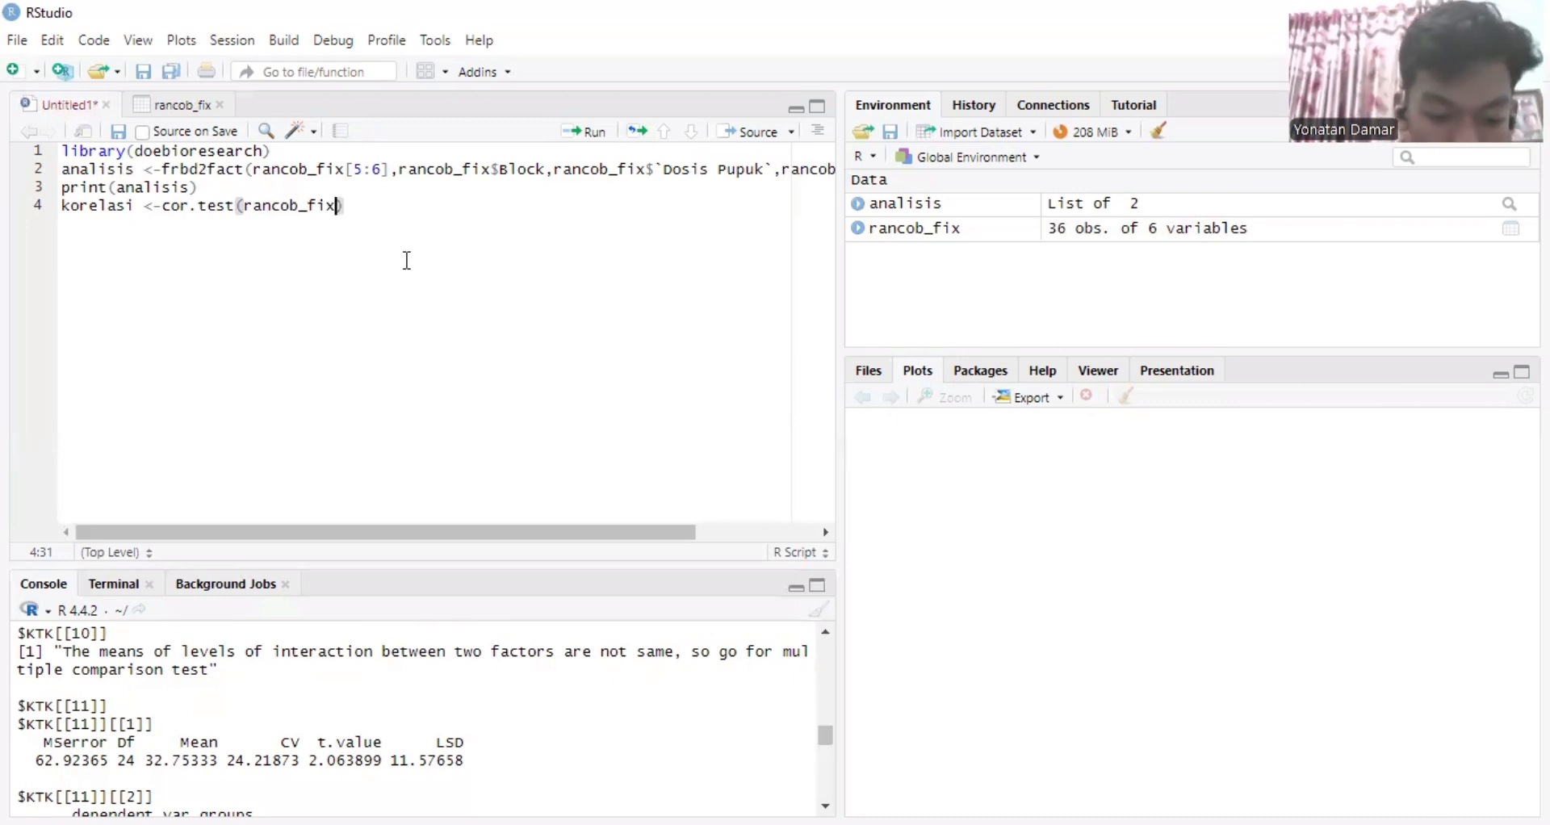
type("$")
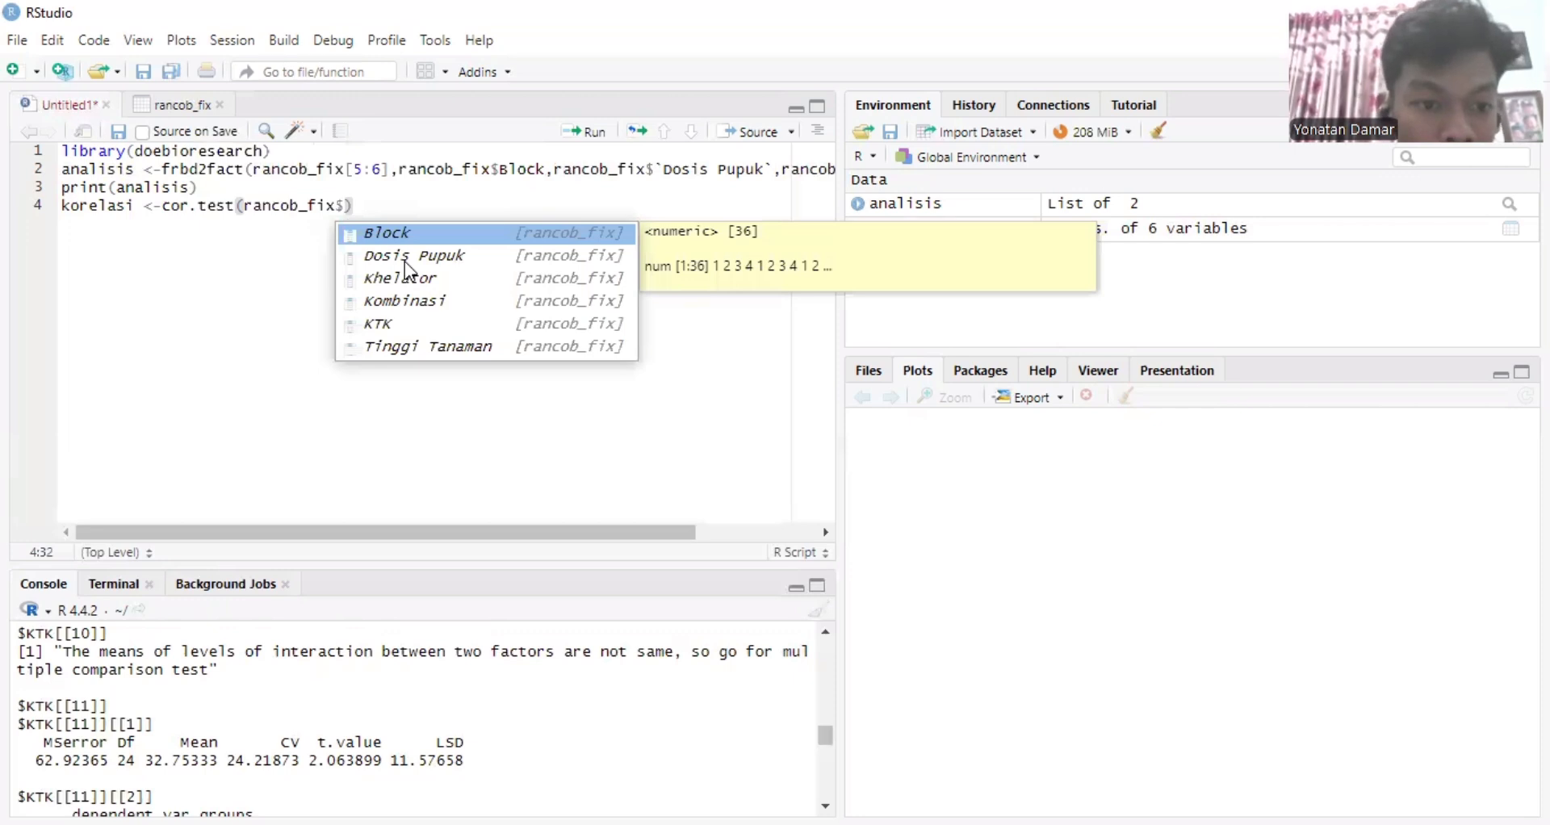
left_click(423, 324)
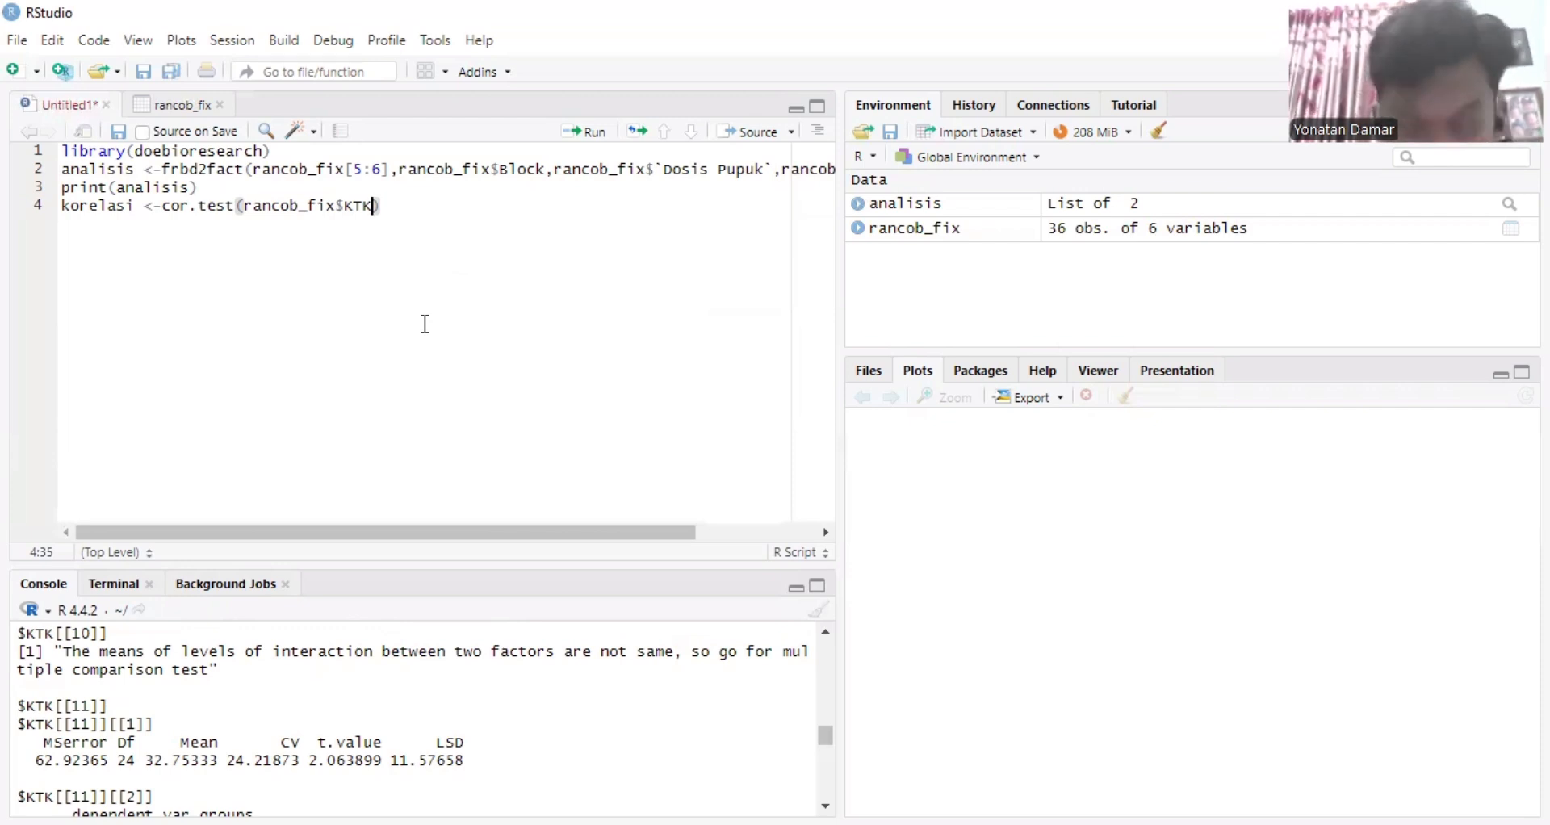
Add rancob_fix$`Tinggi Tanaman` as the second argument of cor.test and run the line
type(",")
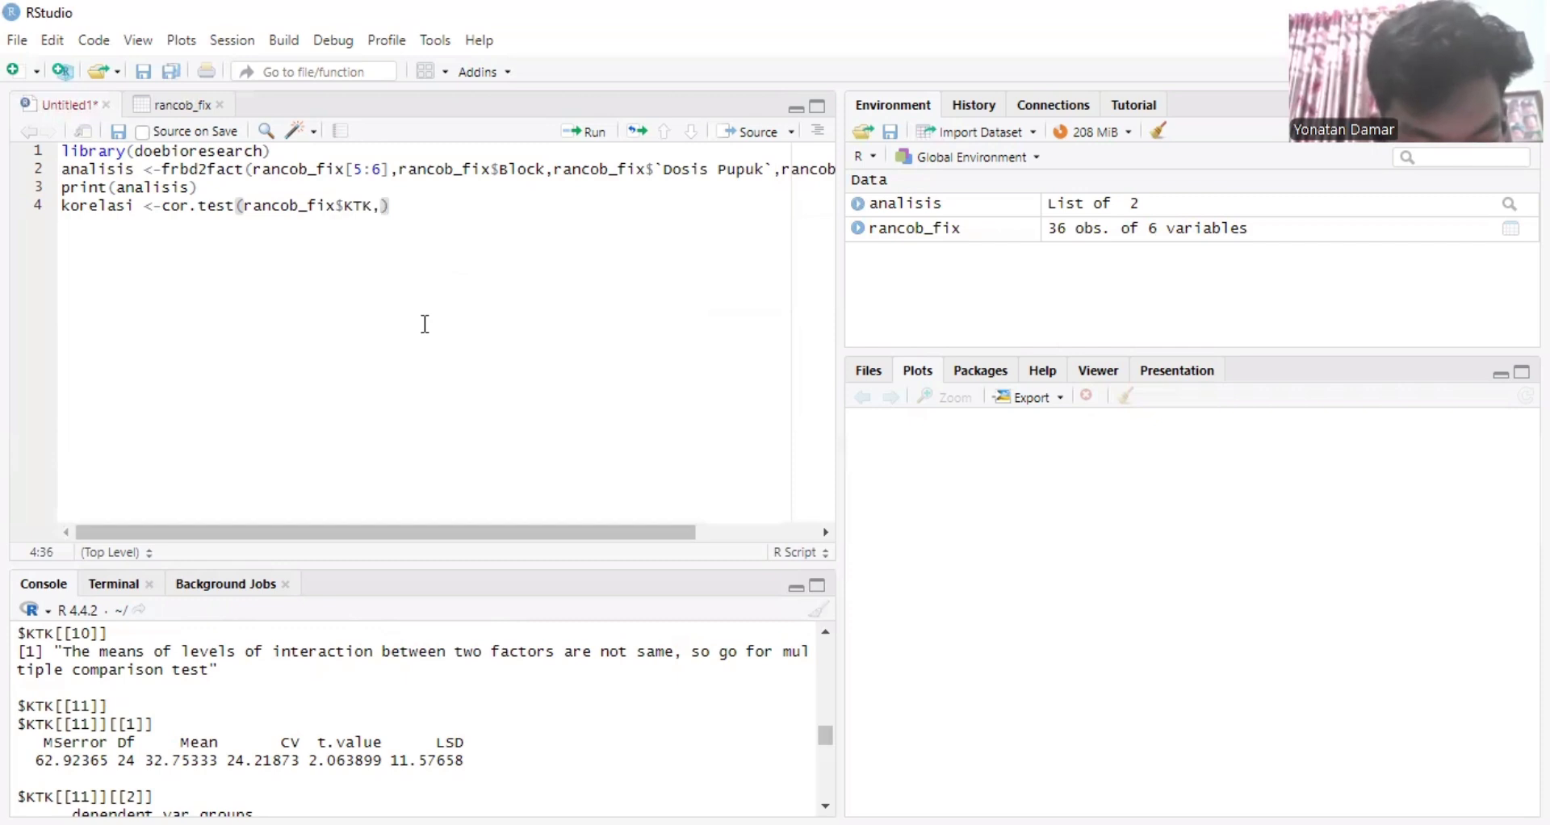
type("ra")
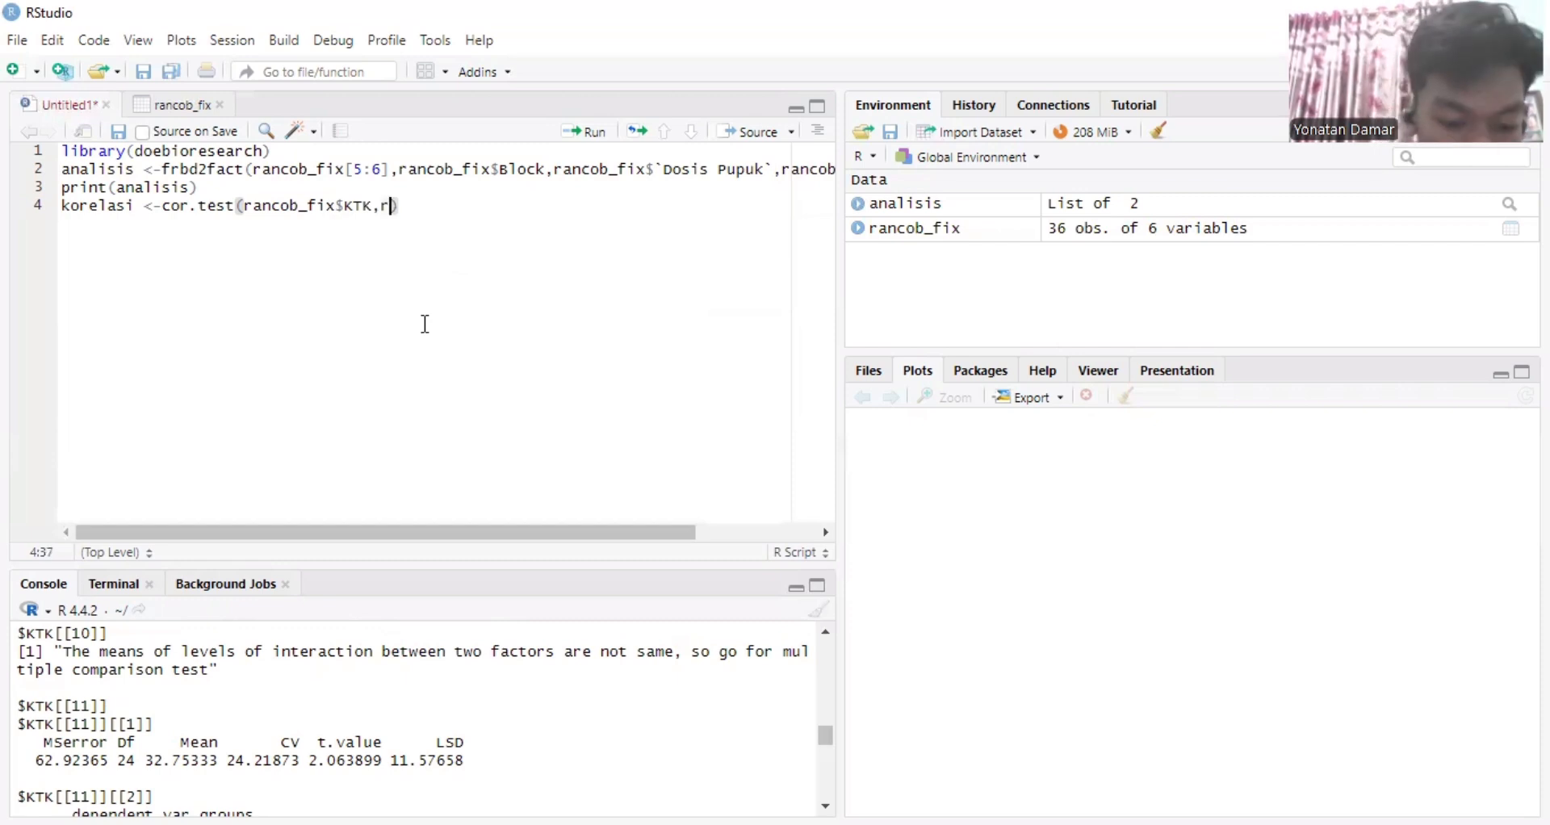
type("nco")
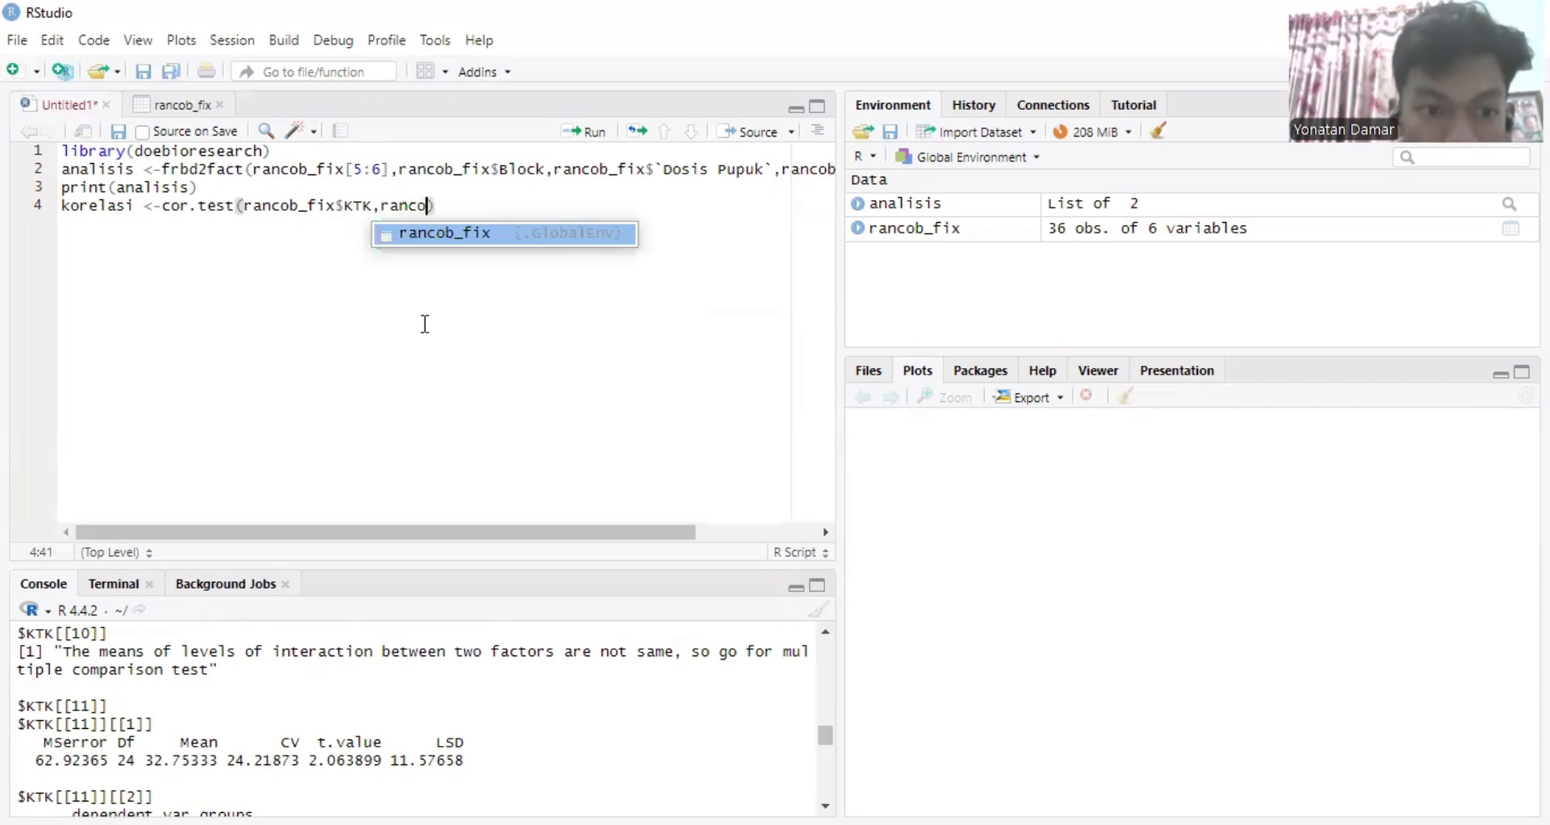
left_click(416, 237)
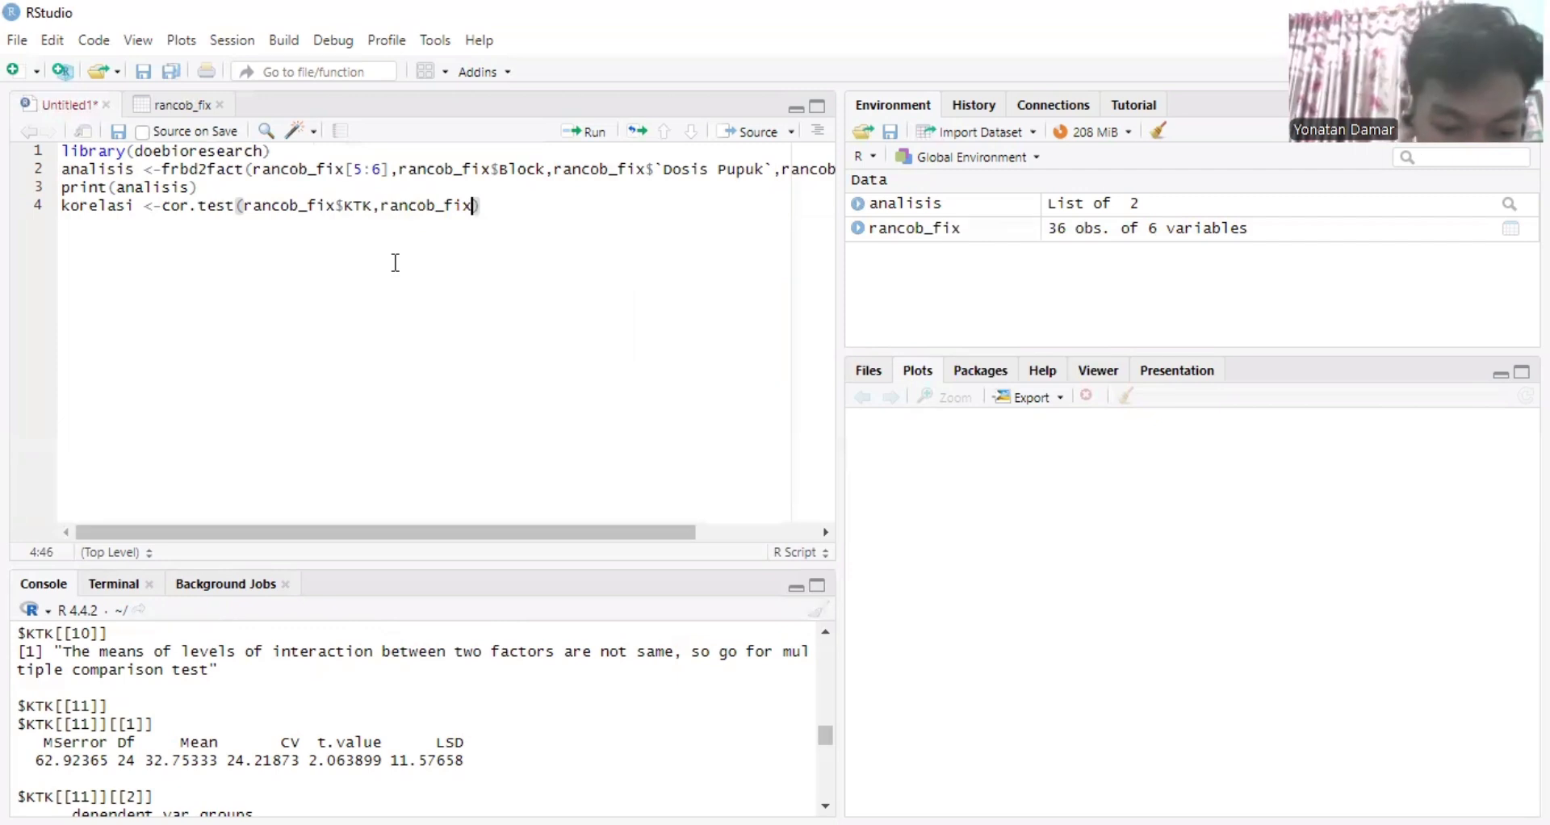
type("$")
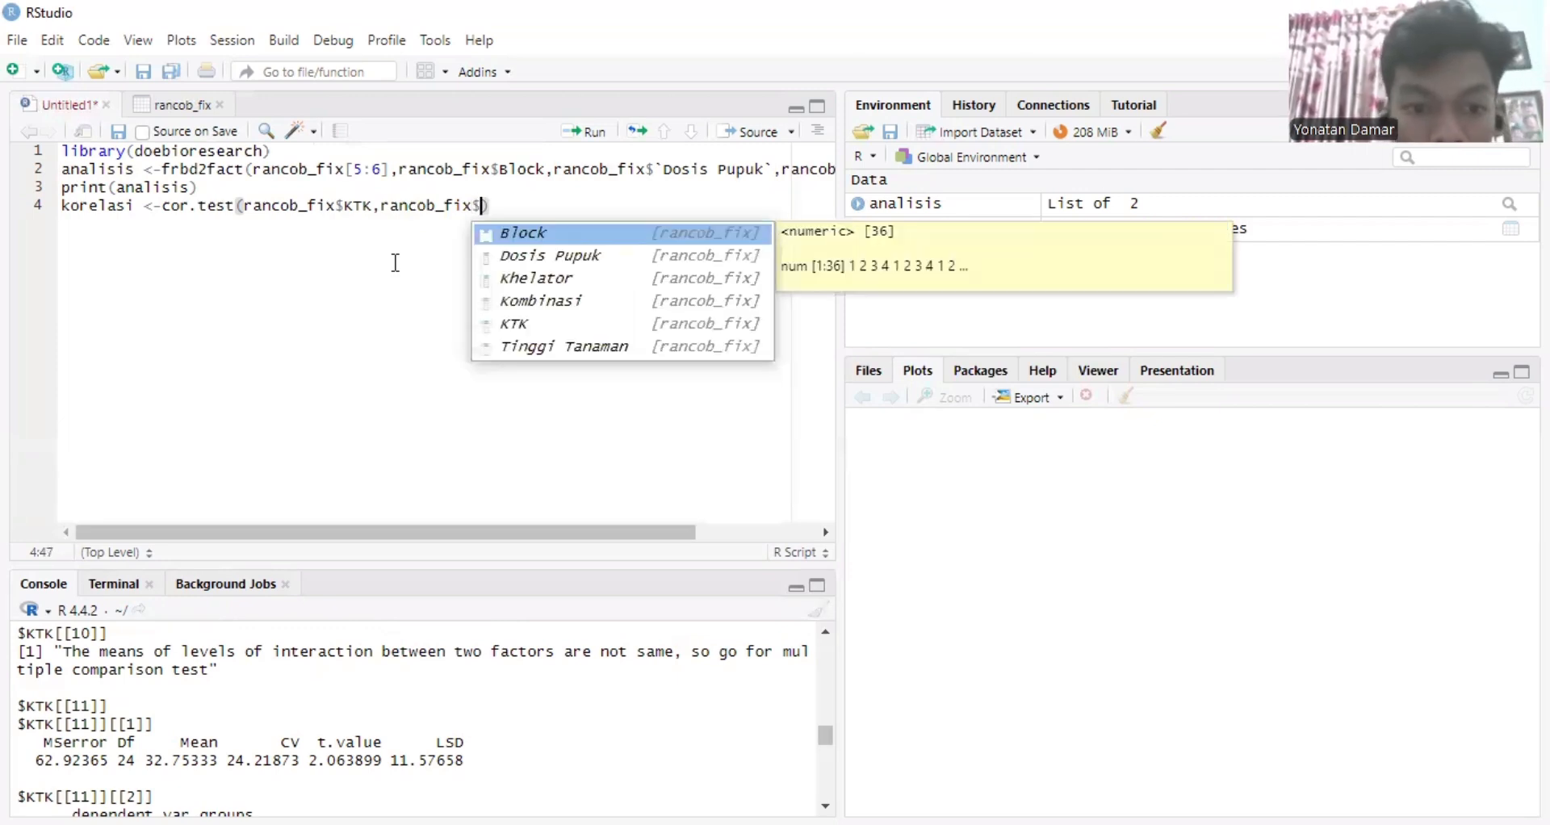
left_click(542, 350)
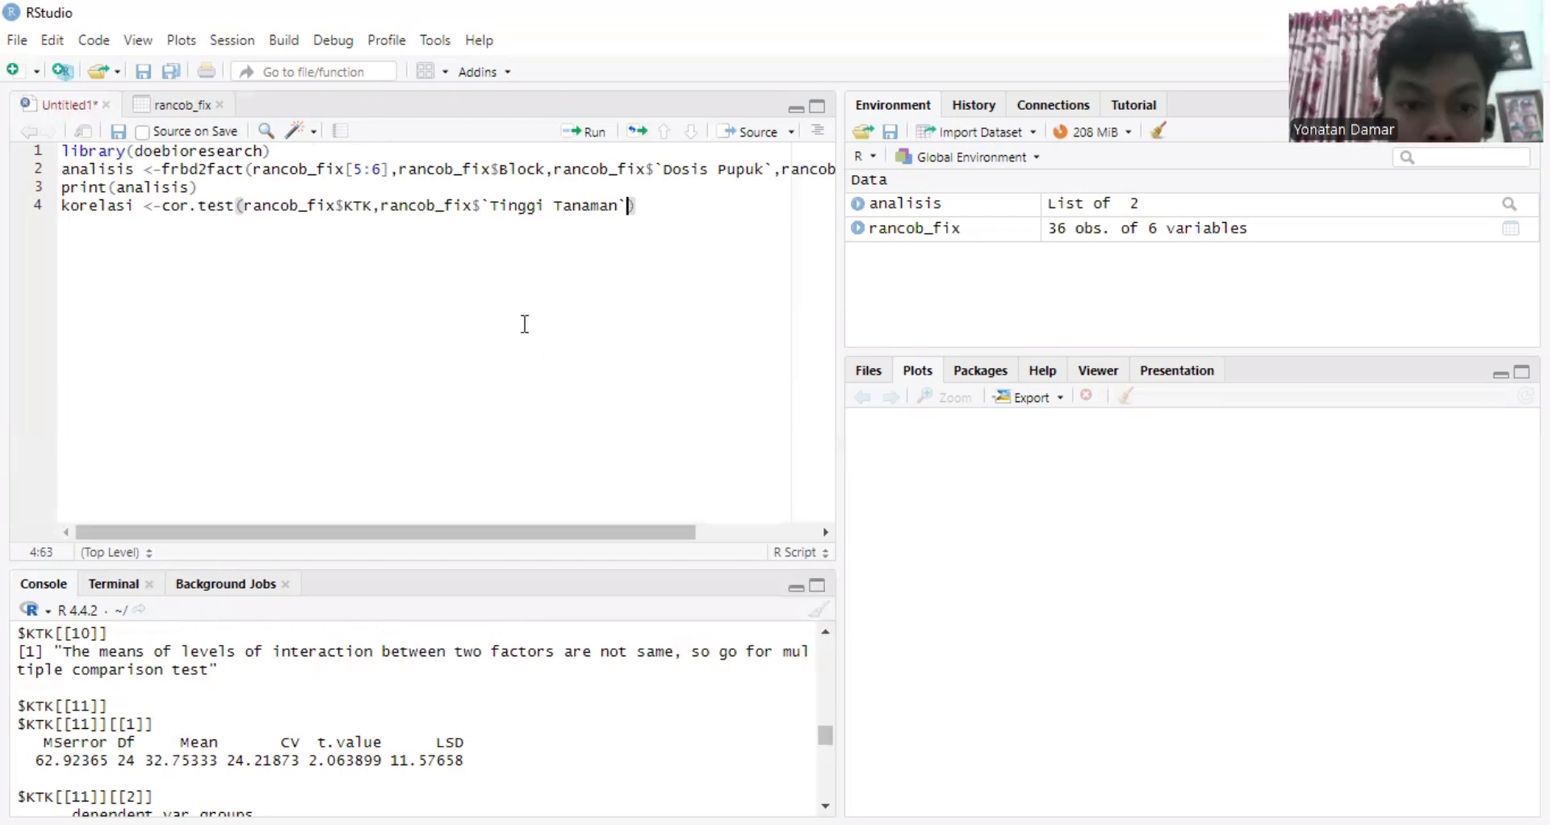
left_click(583, 133)
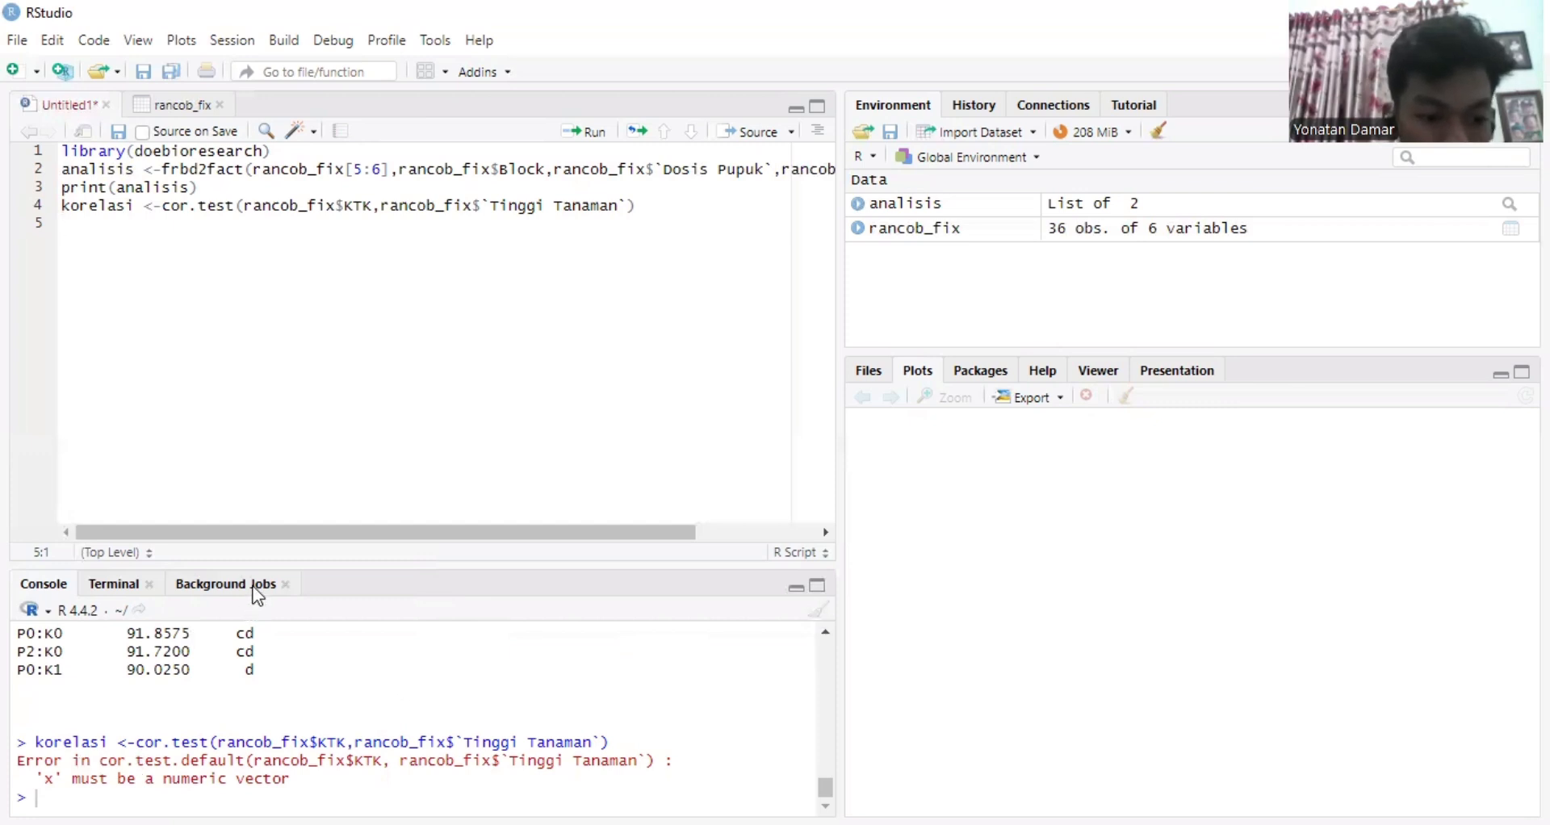
Enlarge the console and review the earlier cor.test attempts and as.numeric conversion commands in its history
left_click_drag(259, 565, 331, 539)
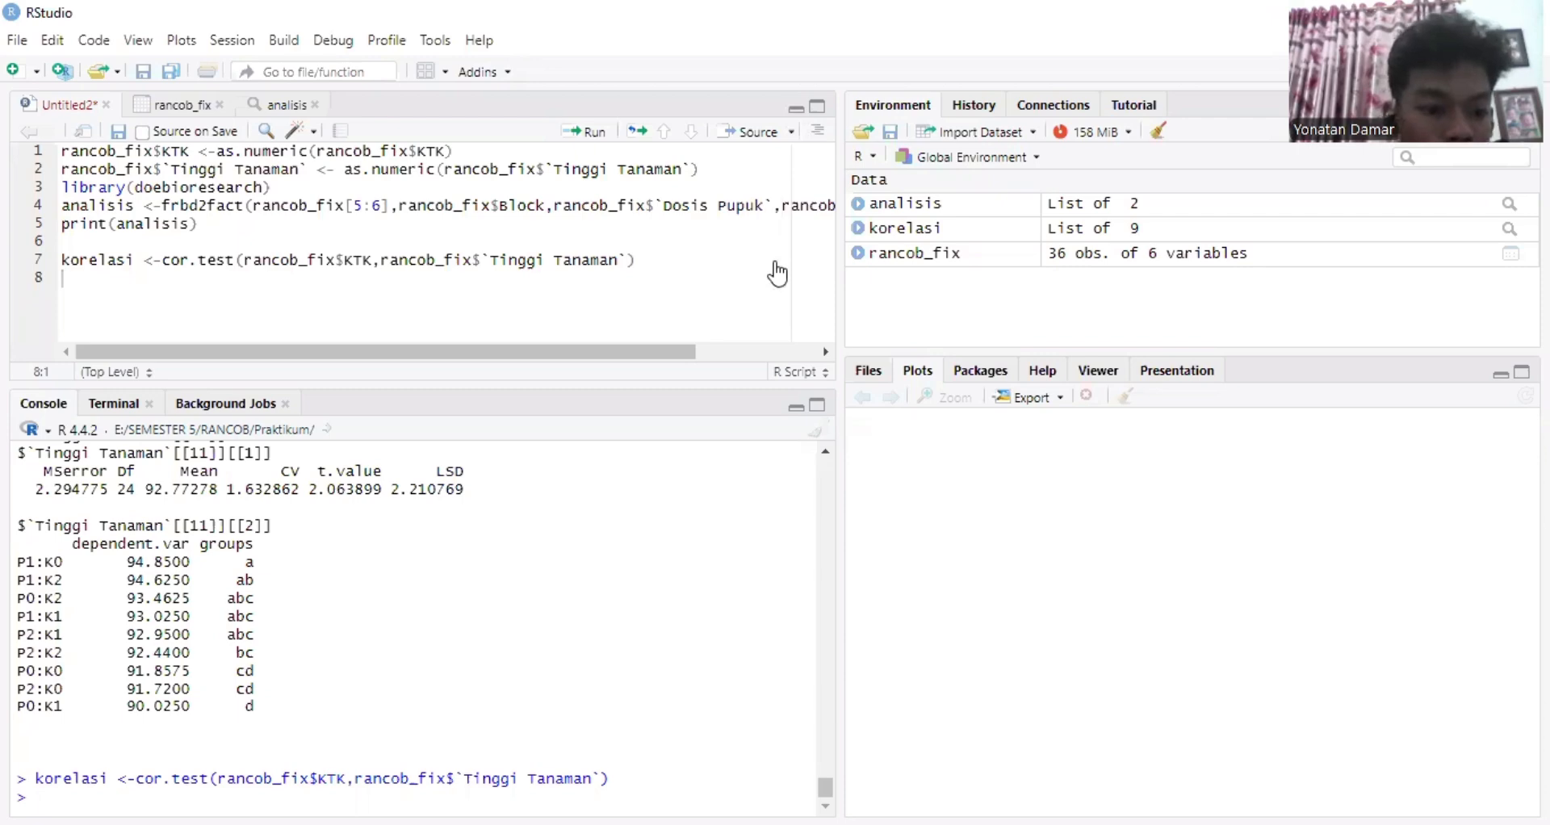
scroll(555, 651, "up", 10)
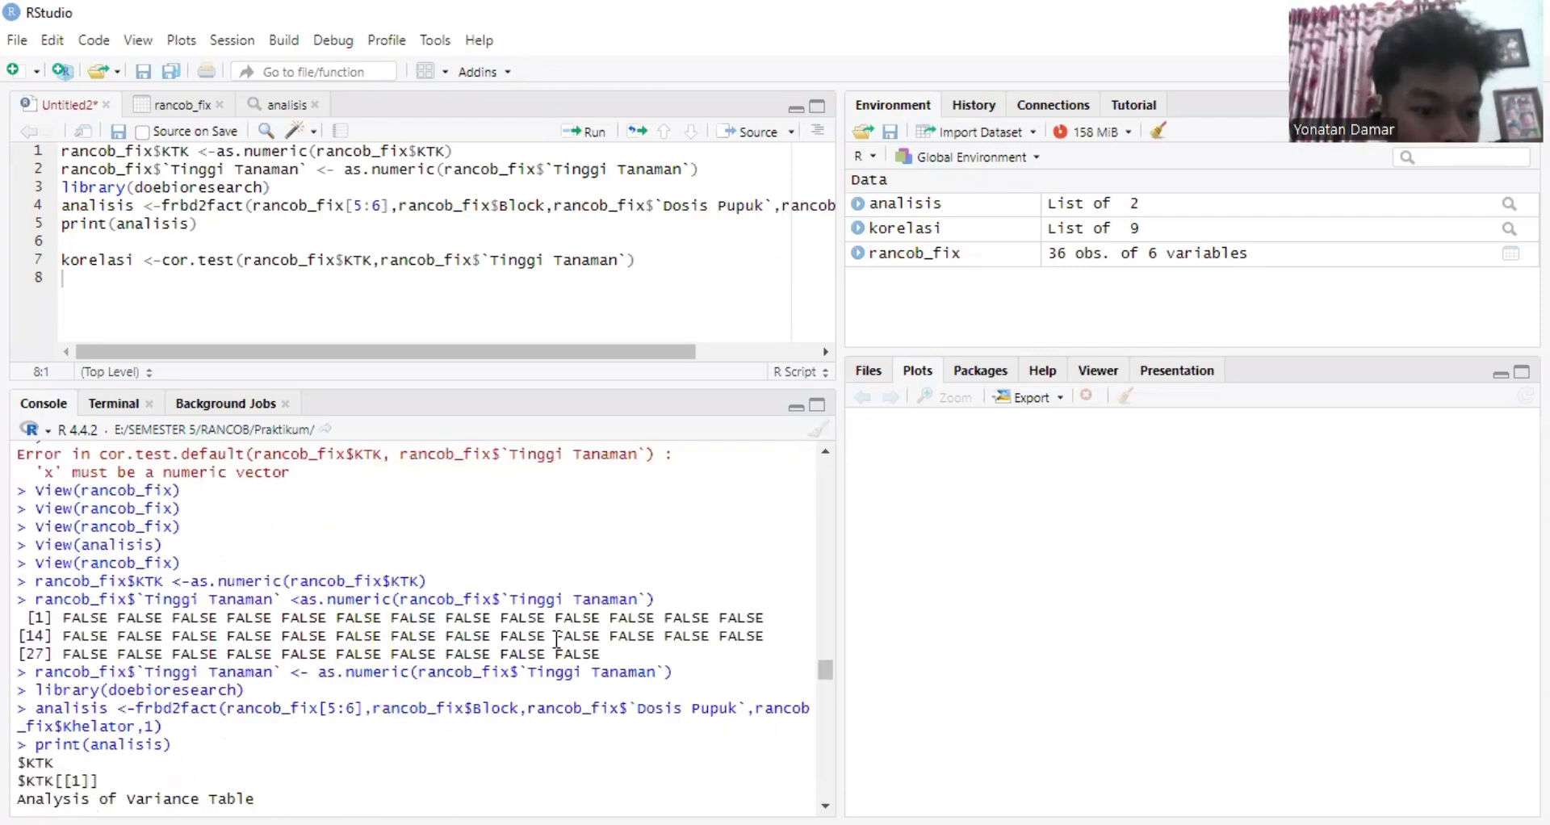
scroll(558, 637, "up", 2)
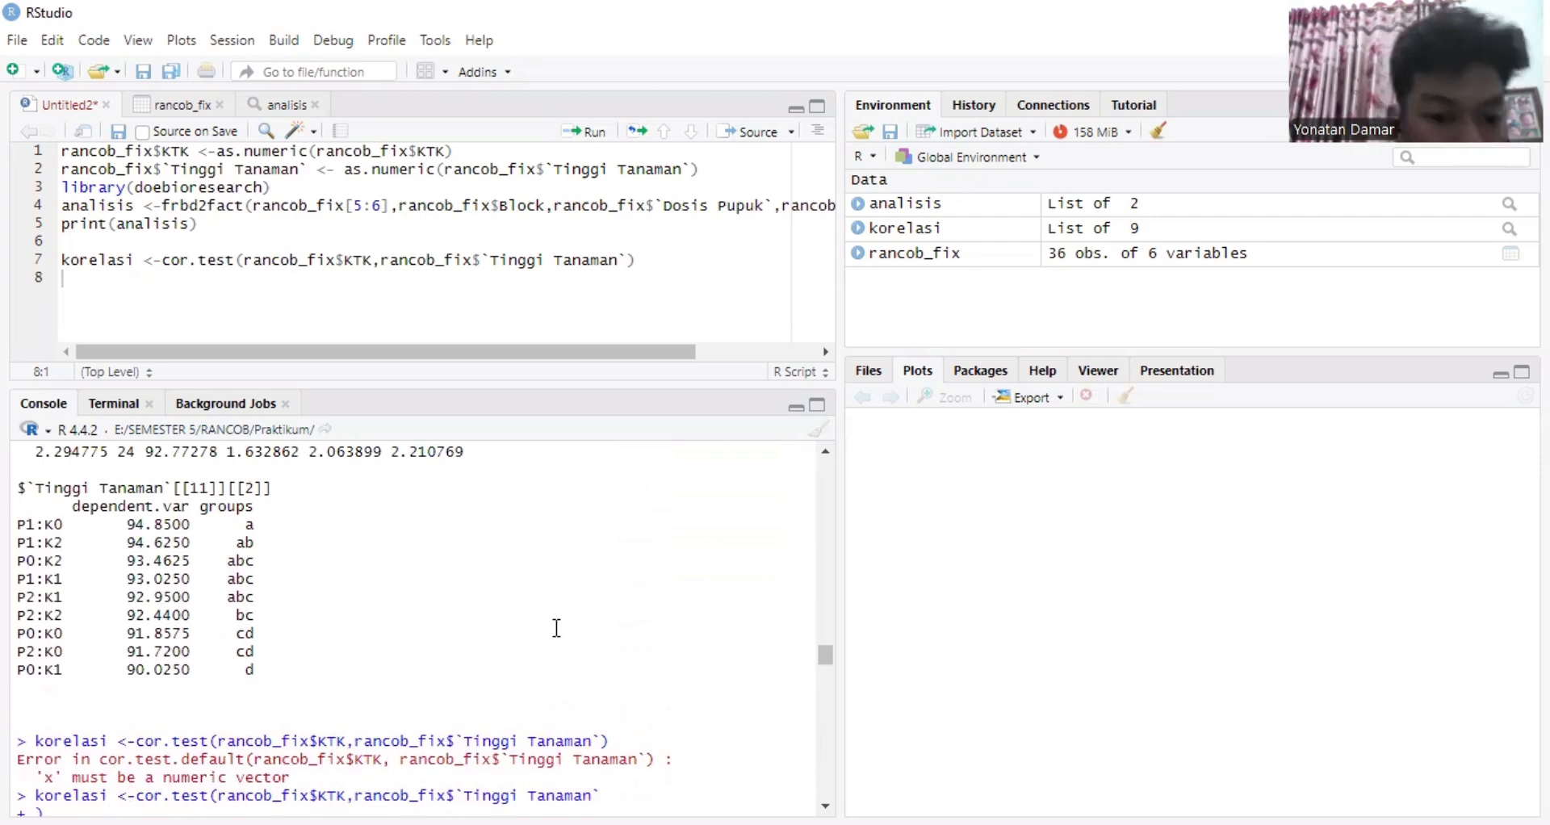
scroll(558, 628, "up", 2)
scroll(544, 633, "up", 15)
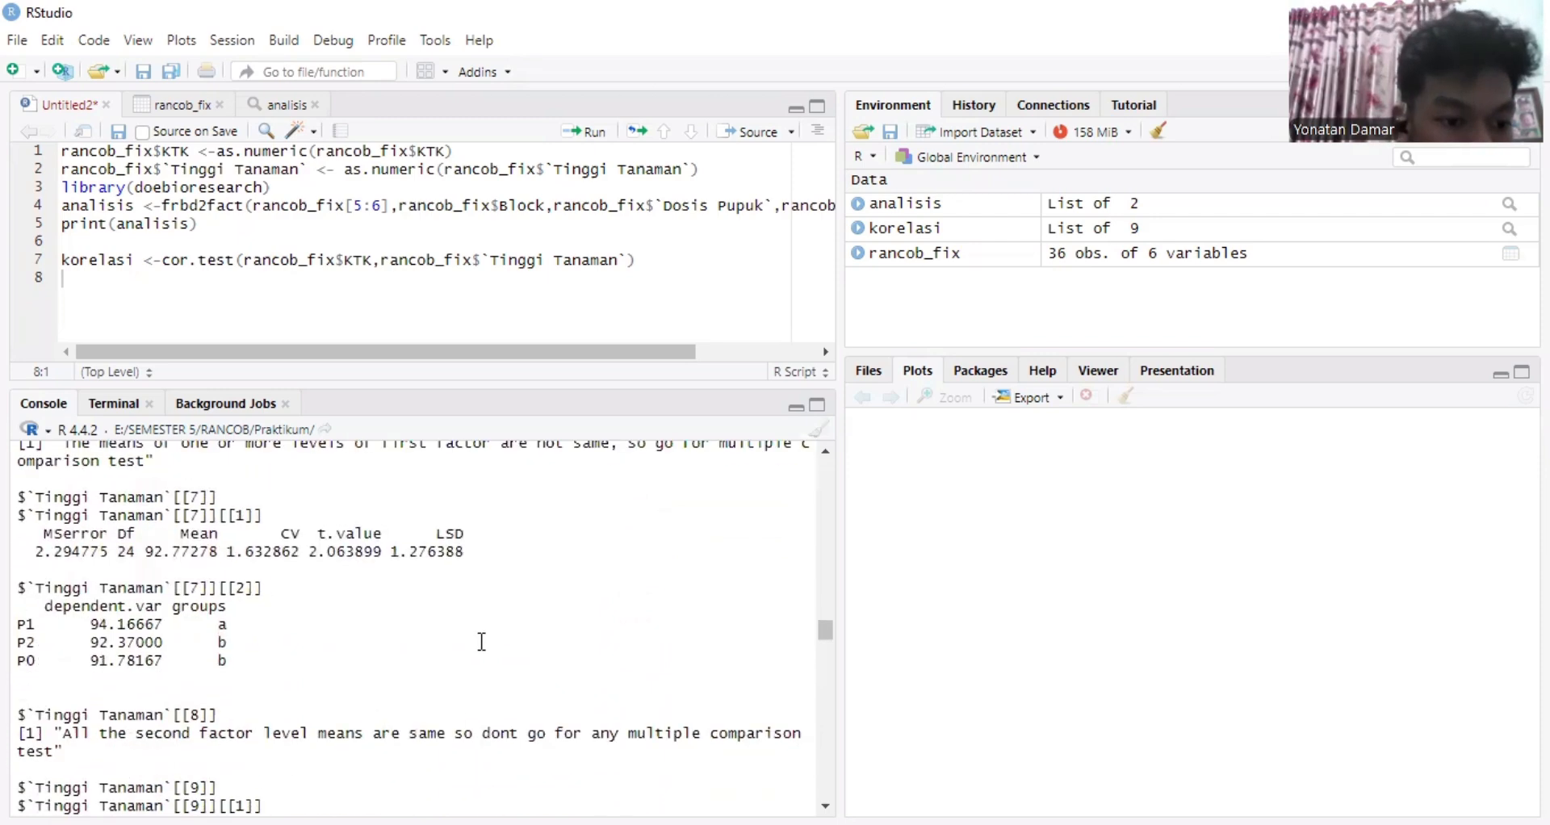
scroll(484, 646, "up", 15)
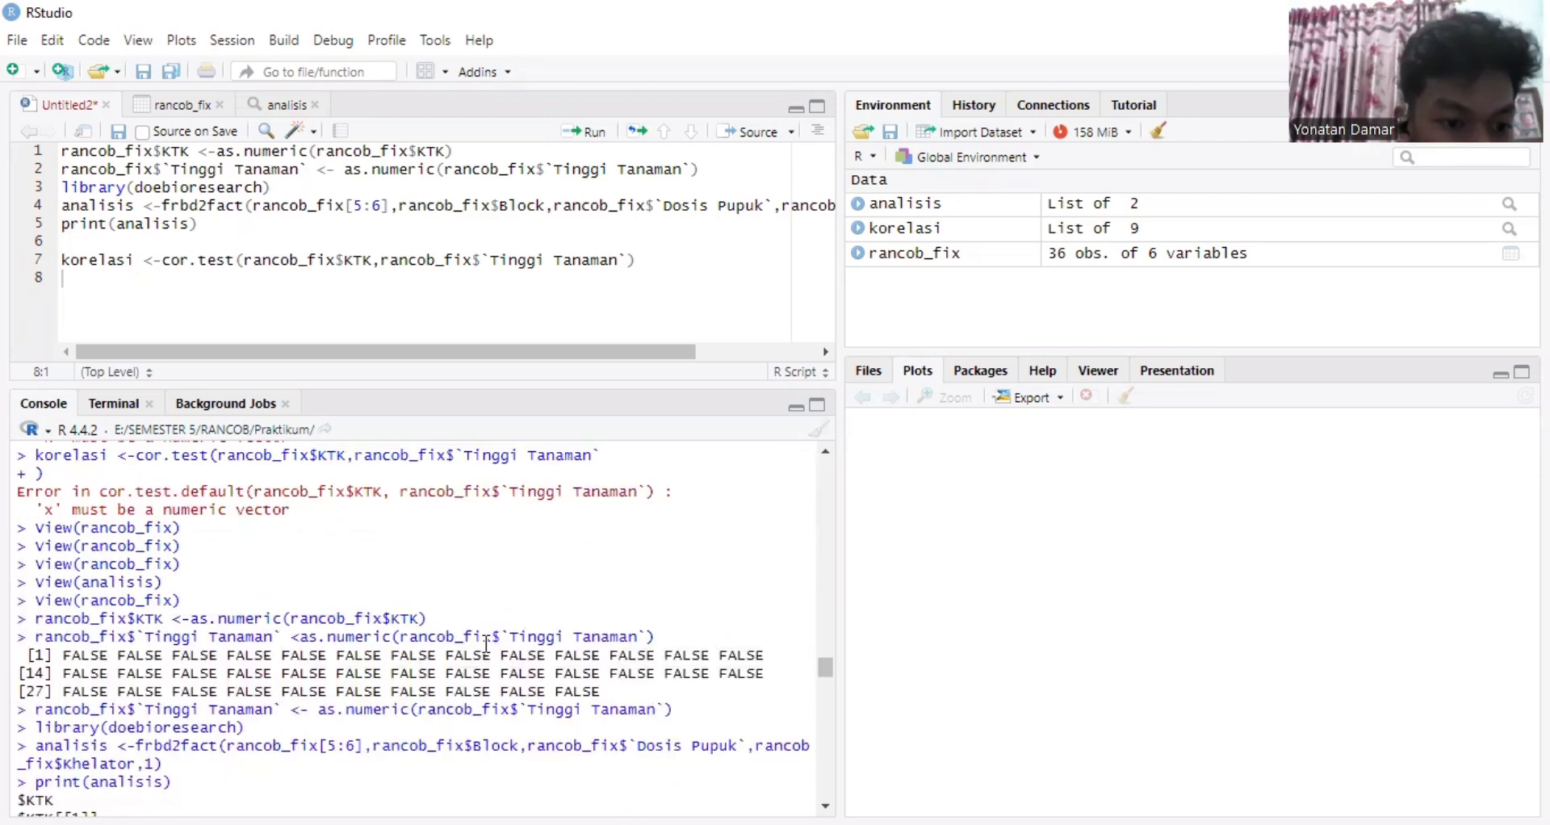
scroll(487, 644, "up", 2)
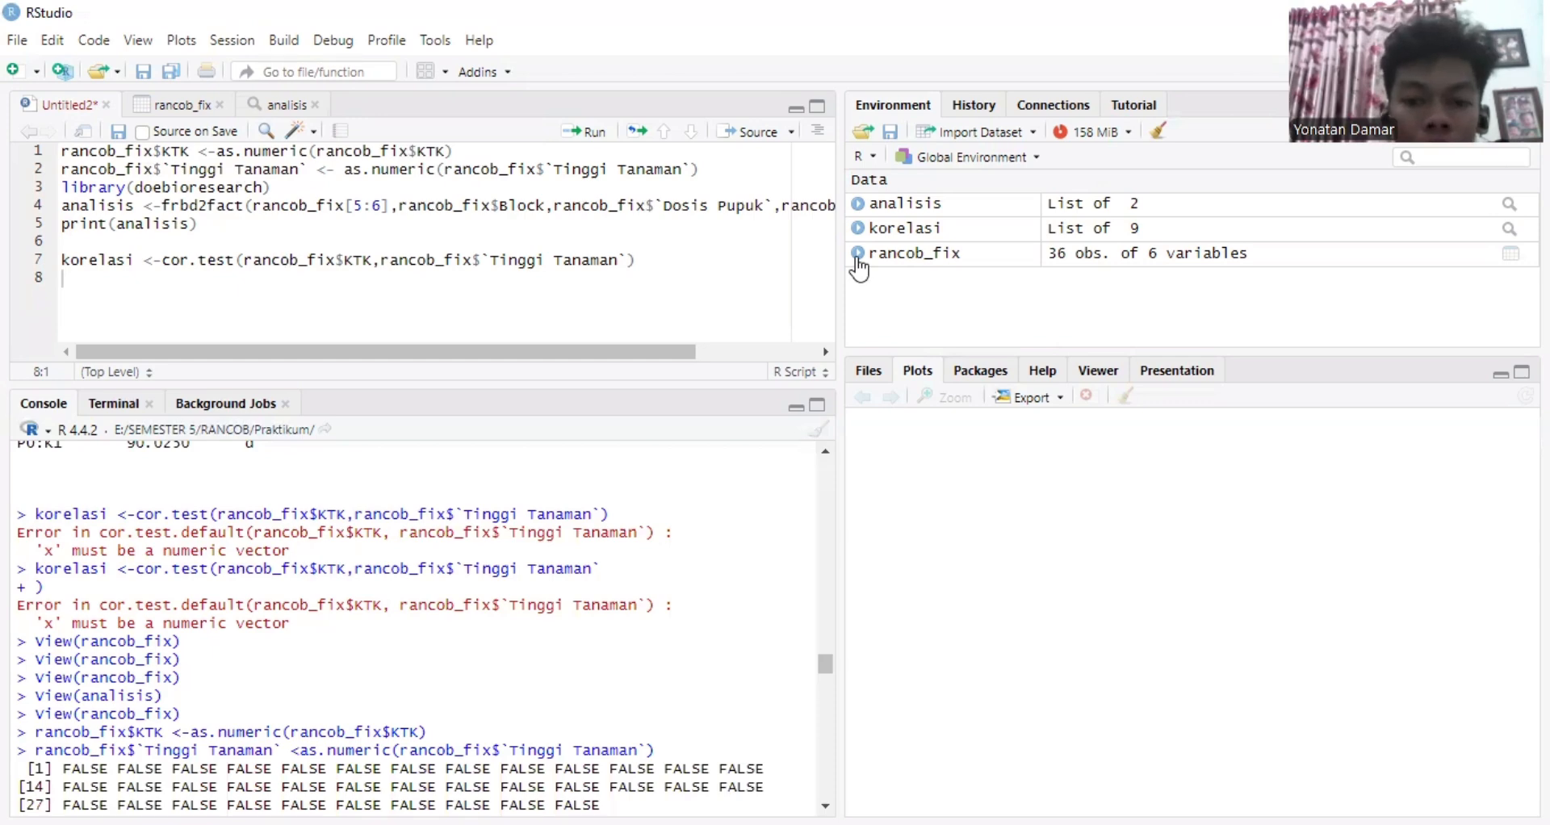
Review the as.numeric conversions of KTK and Tinggi Tanaman on lines 1 and 2 of the script
left_click(455, 150)
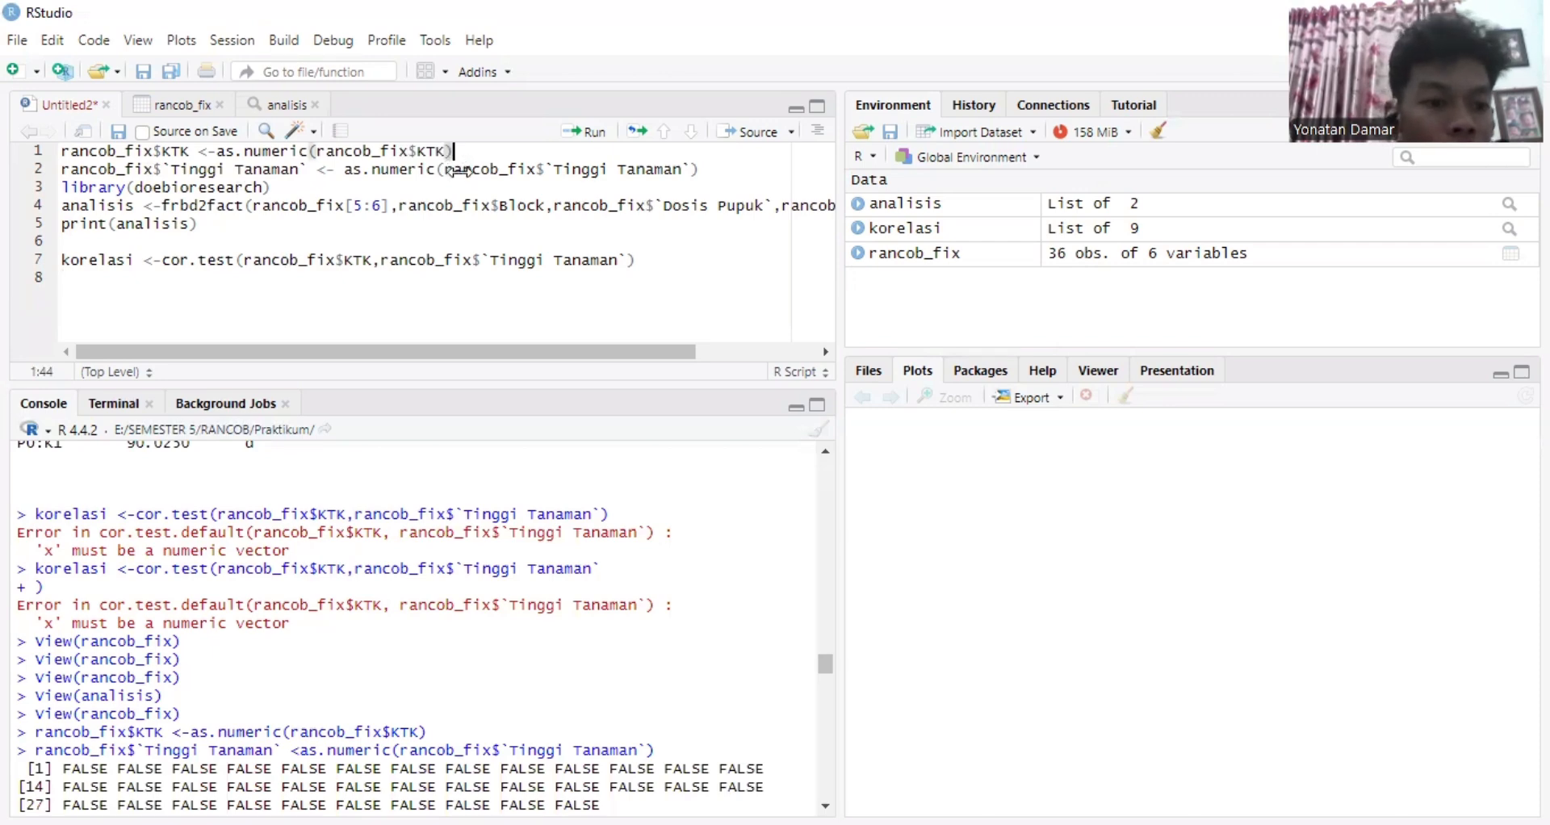
left_click(349, 186)
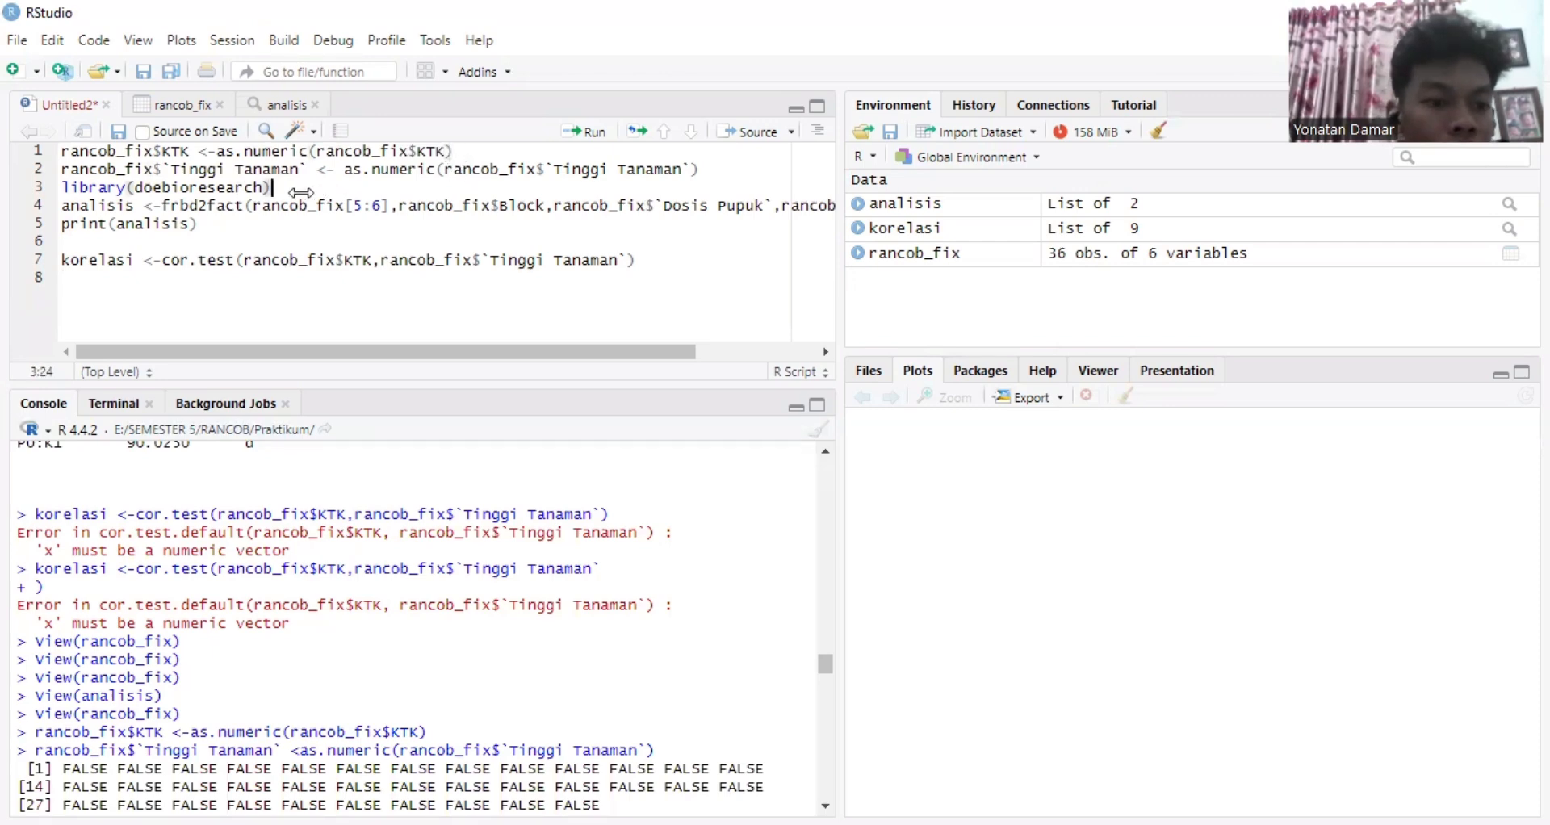
left_click(153, 152)
left_click(209, 169)
left_click(217, 151)
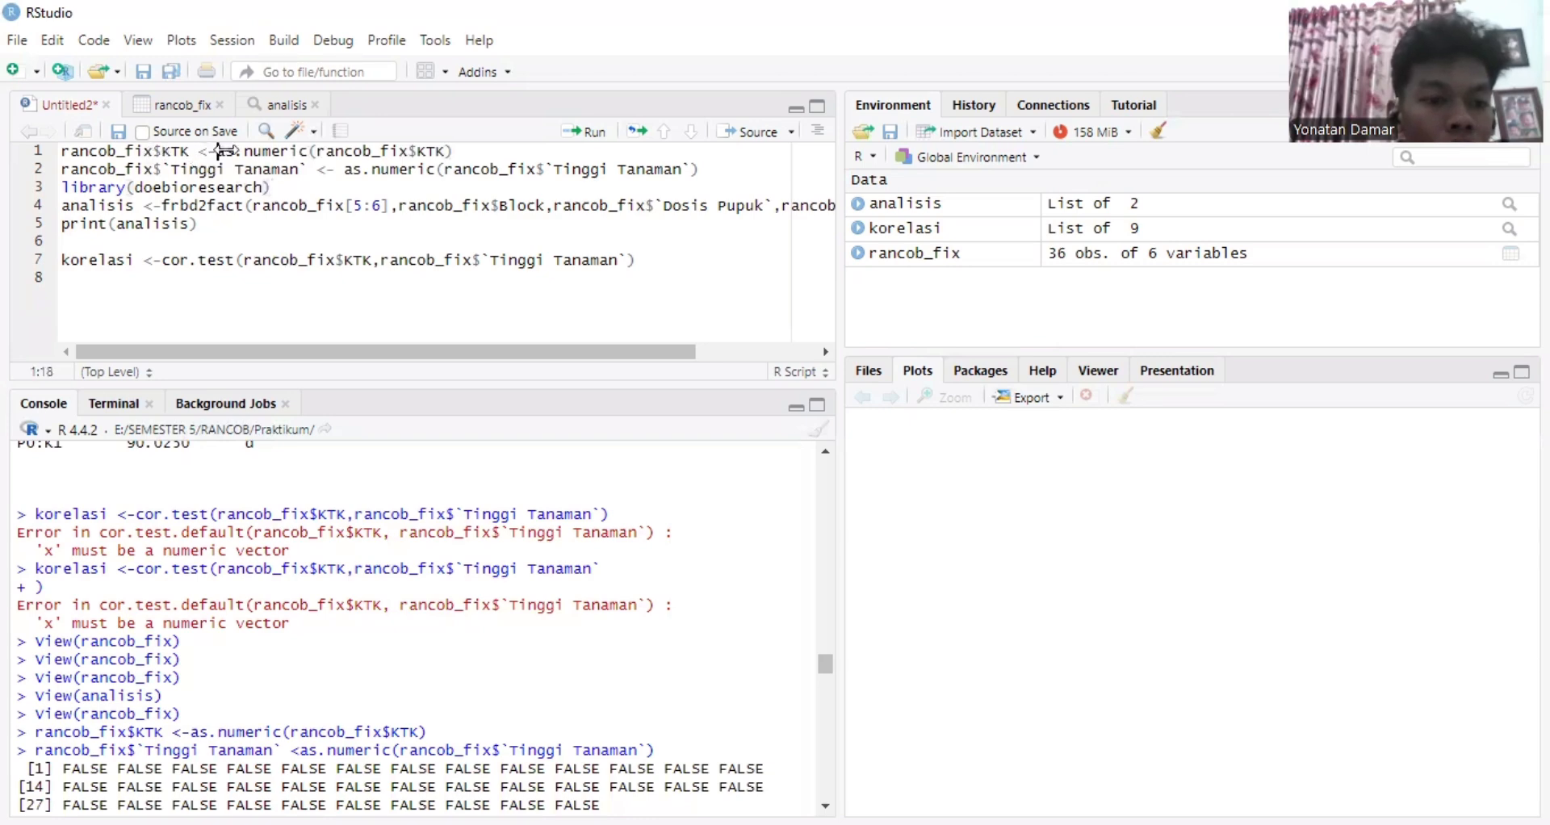
double_click(218, 151)
left_click(381, 170)
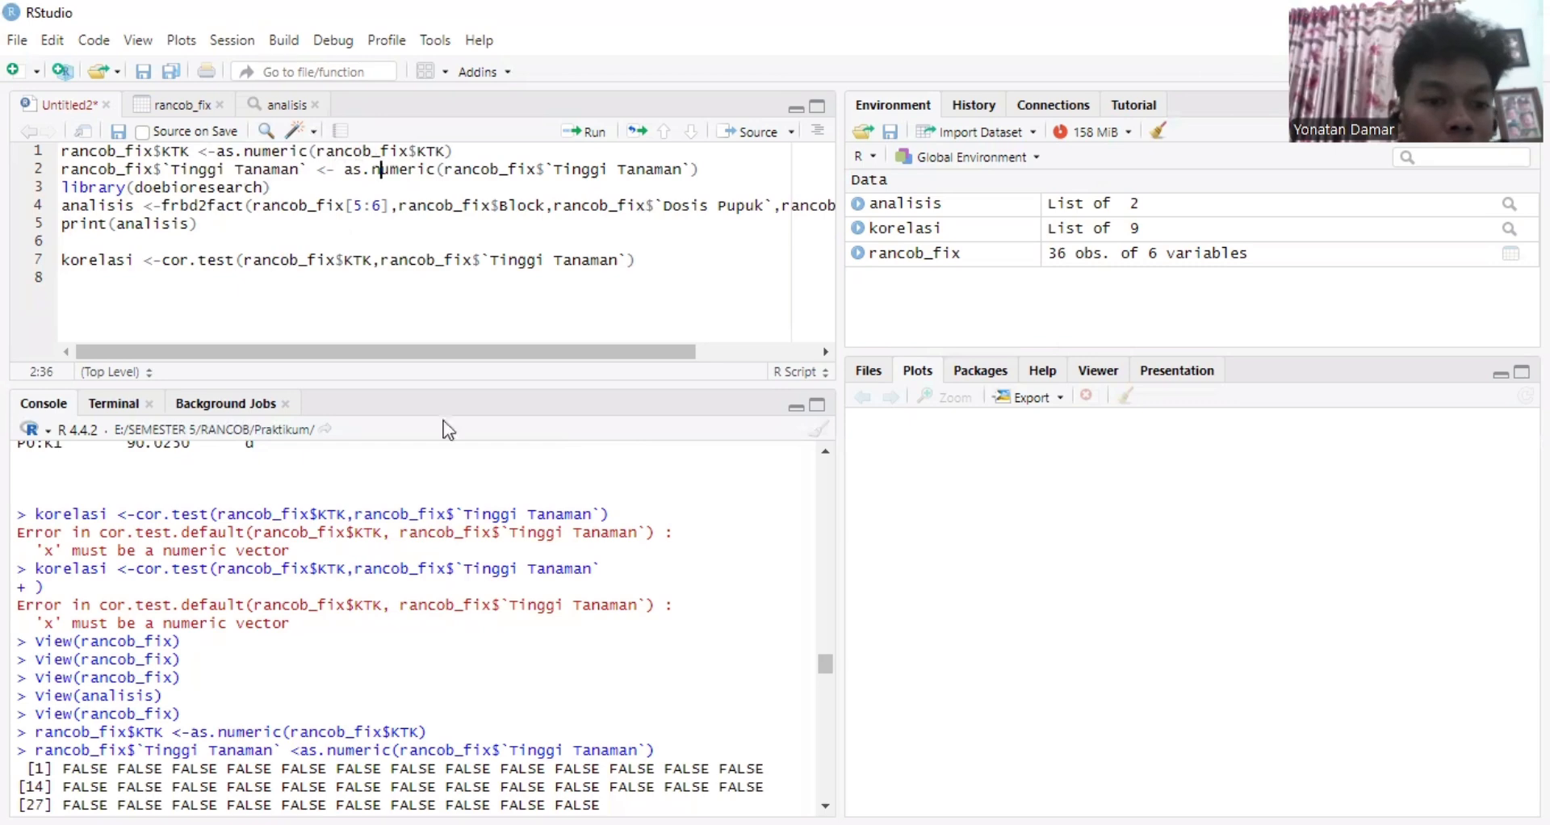
Add print(korelasi) on line 8 of the script and run it to output the correlation test result
scroll(543, 525, "down", 15)
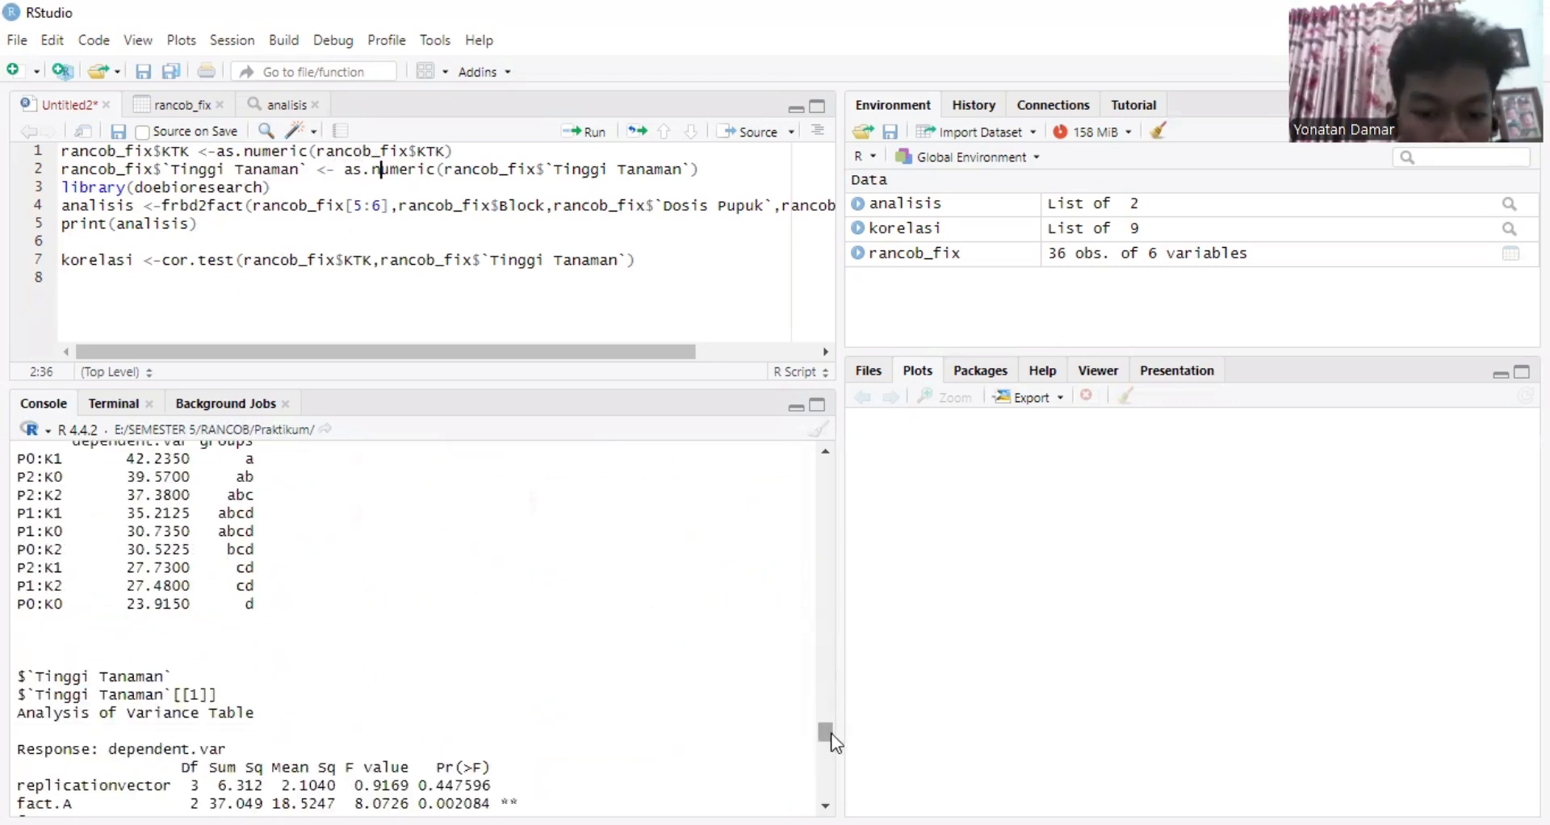
scroll(833, 737, "down", 10)
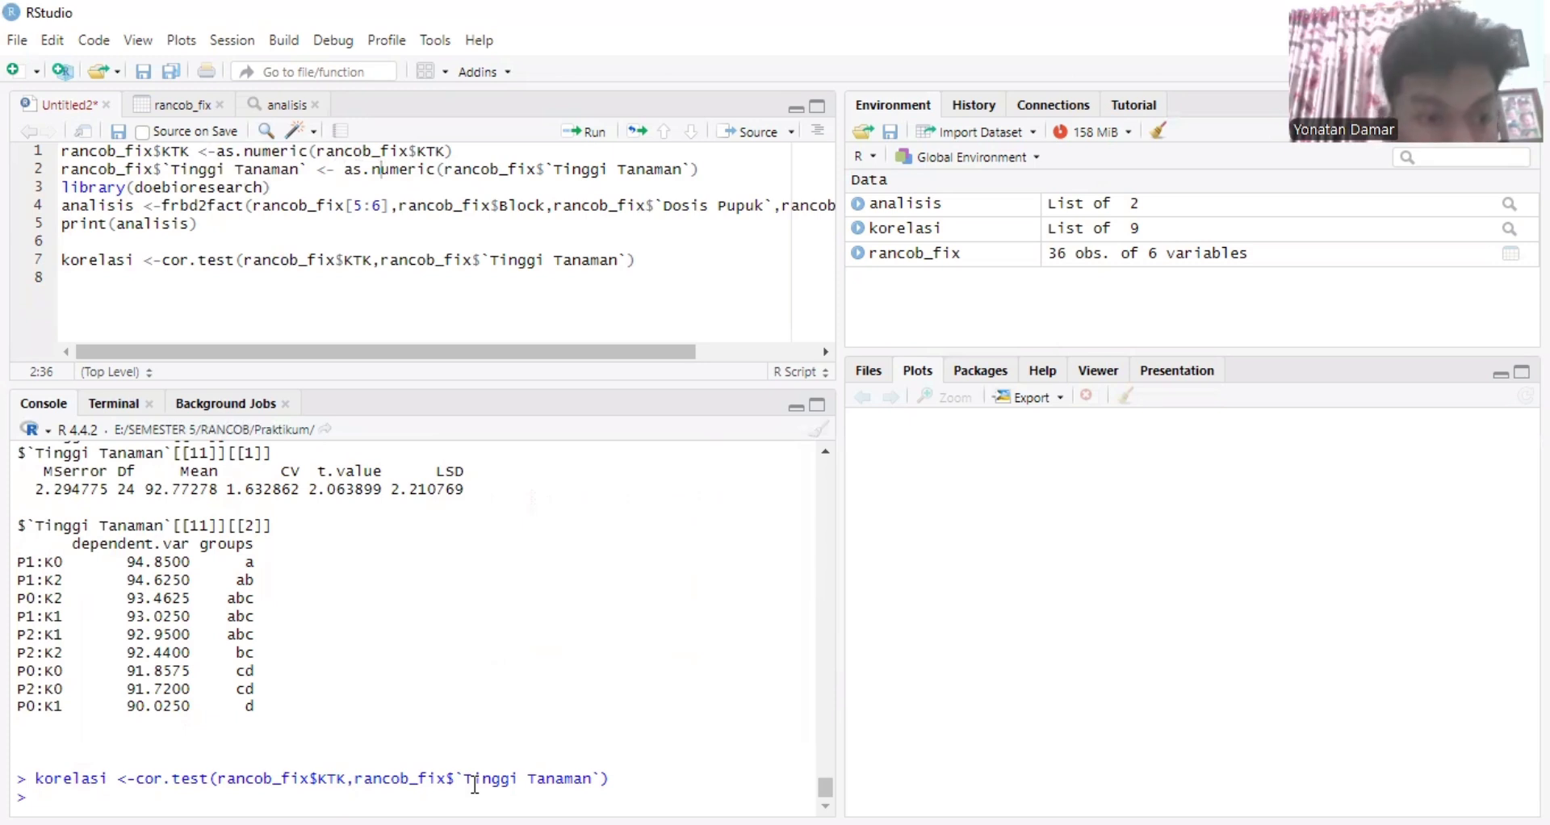
left_click(91, 281)
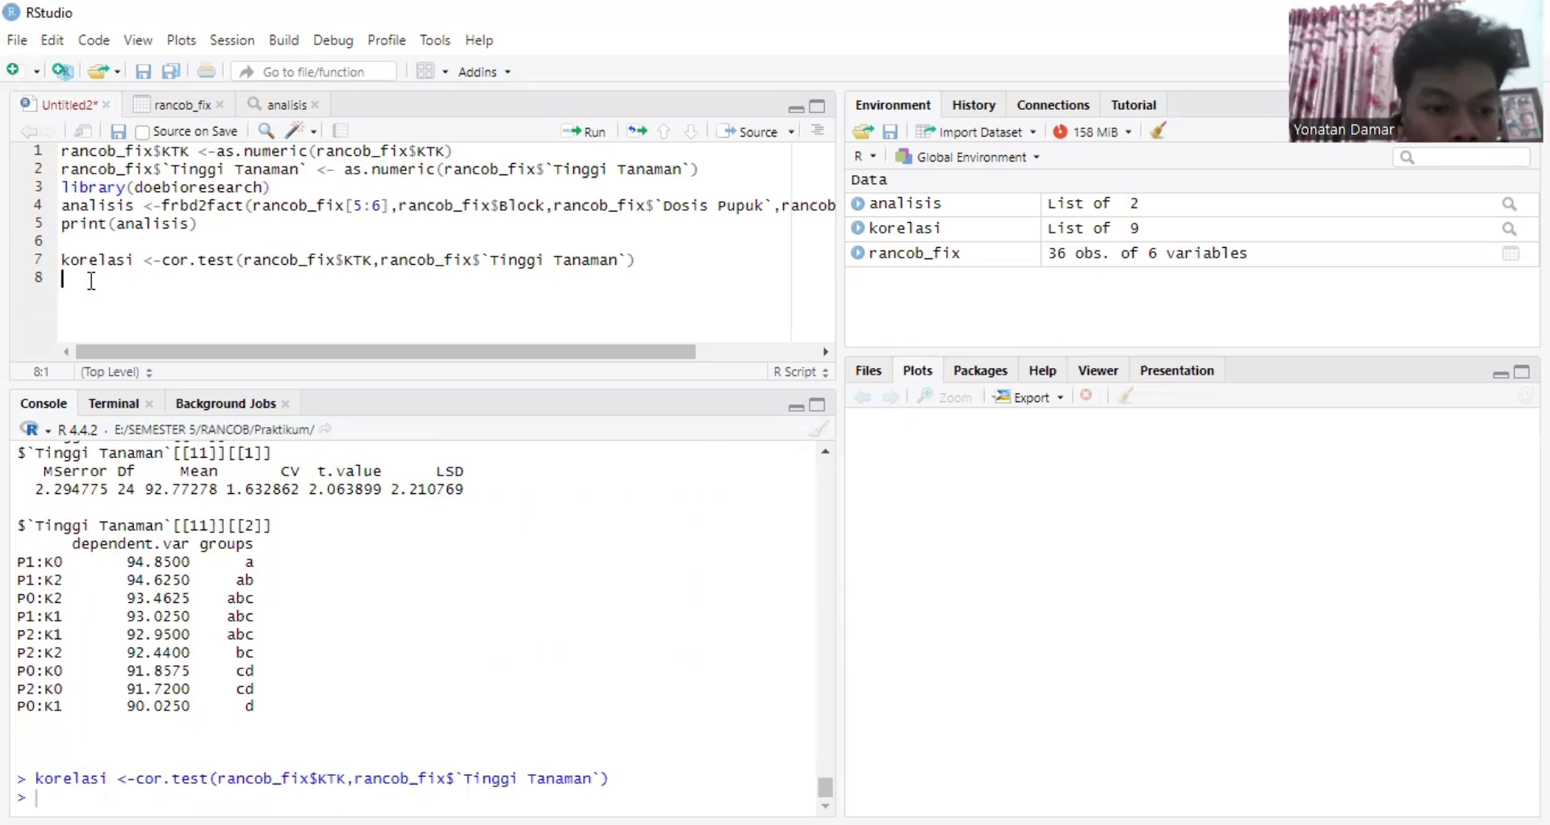
type("prin")
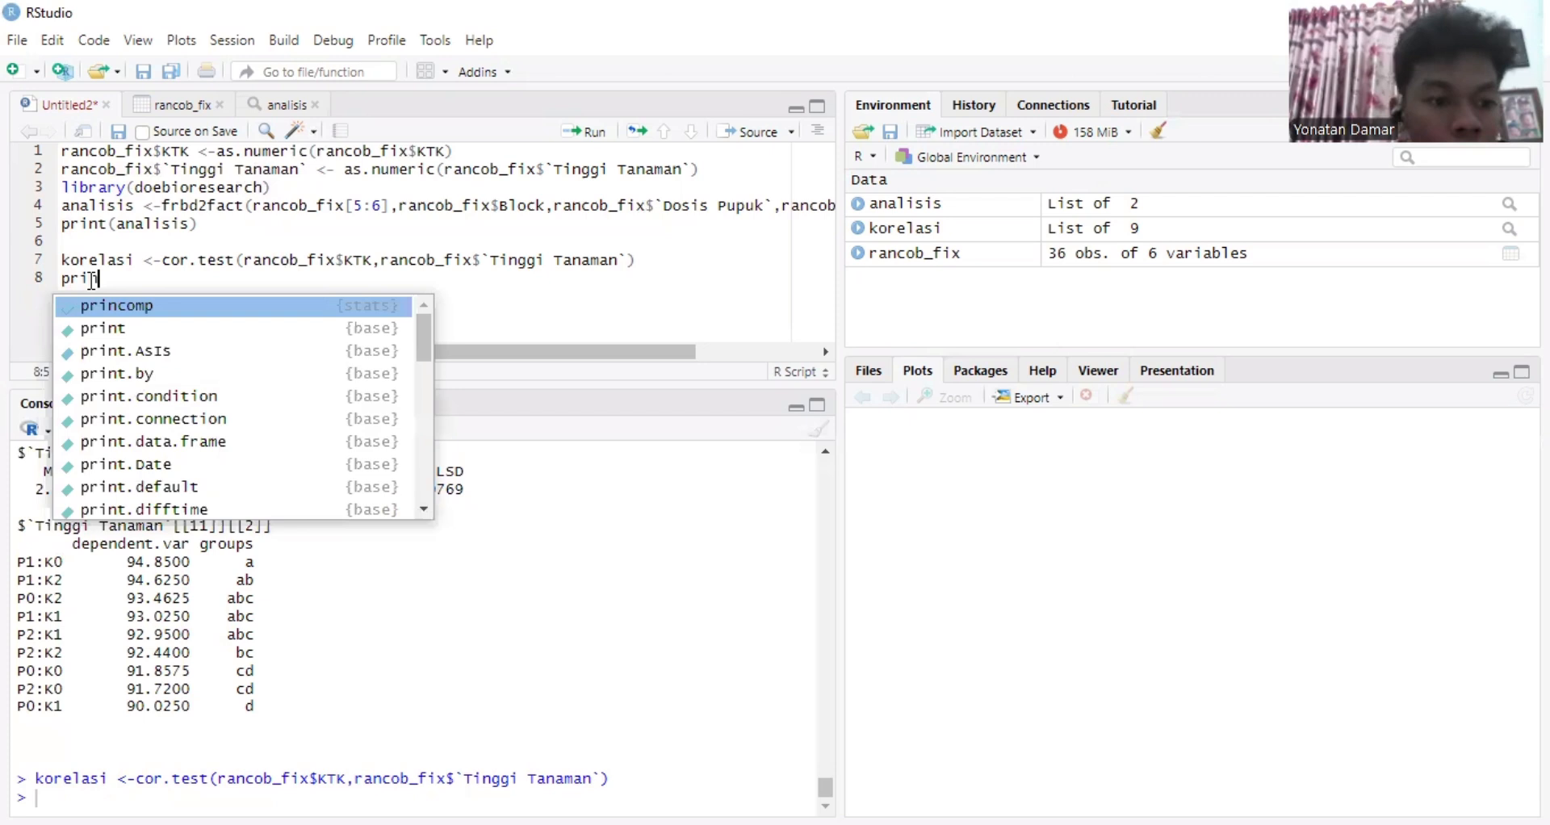
left_click(158, 324)
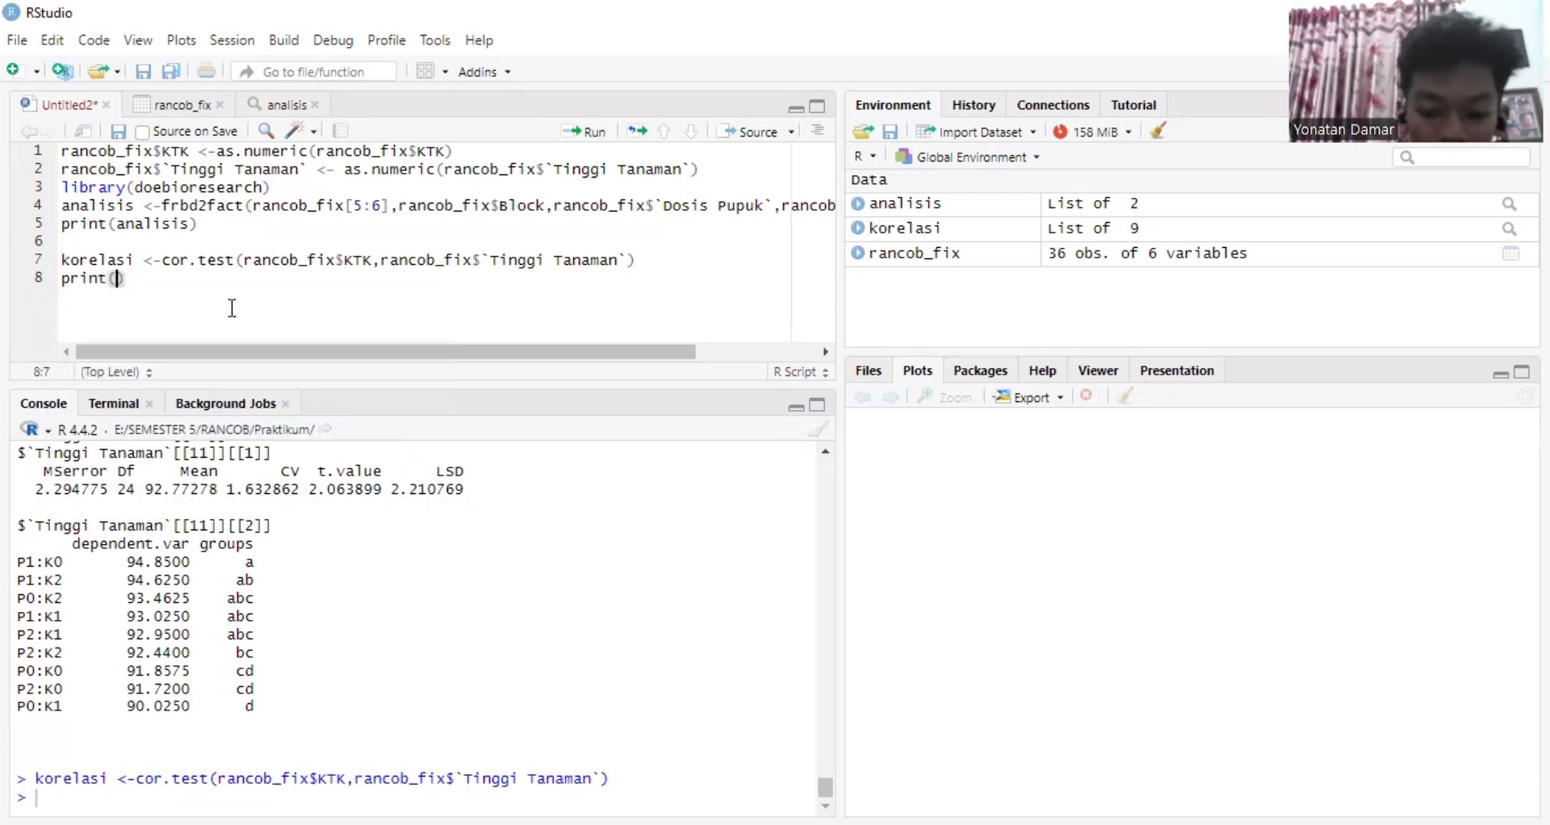
type("korel")
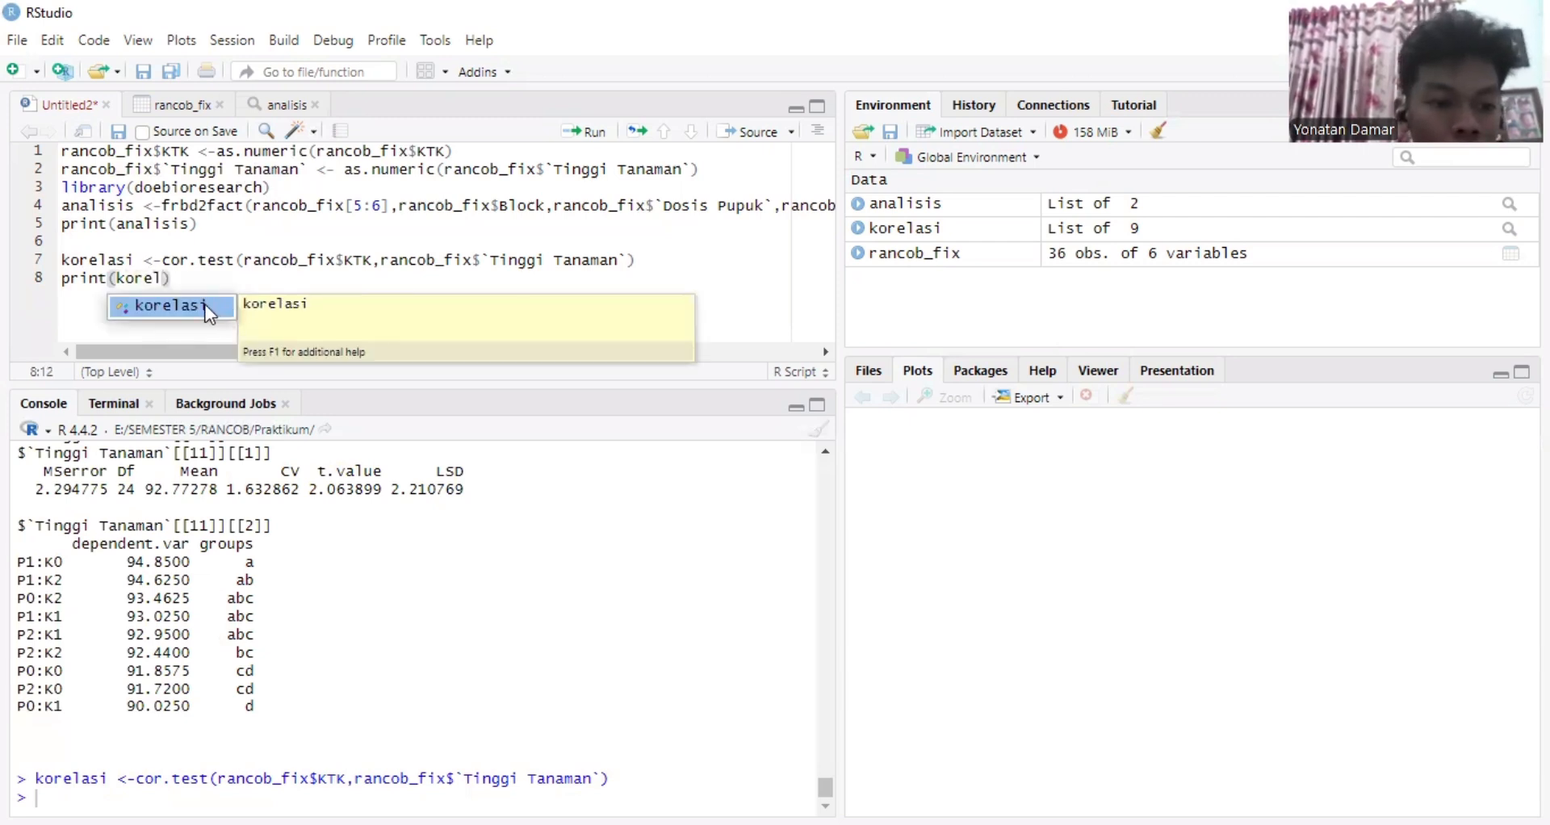
left_click(205, 304)
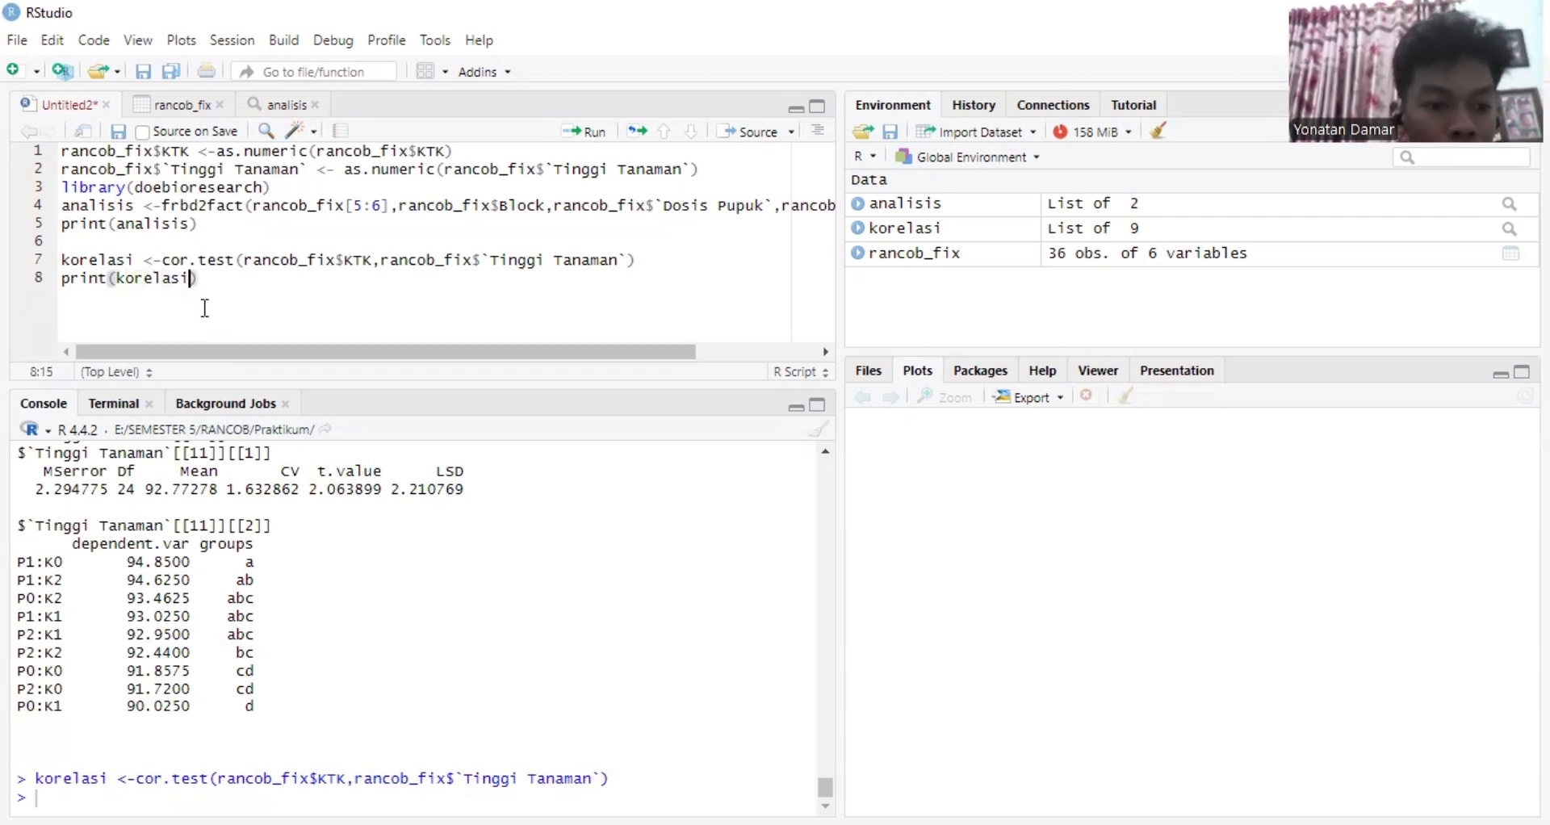
left_click(583, 135)
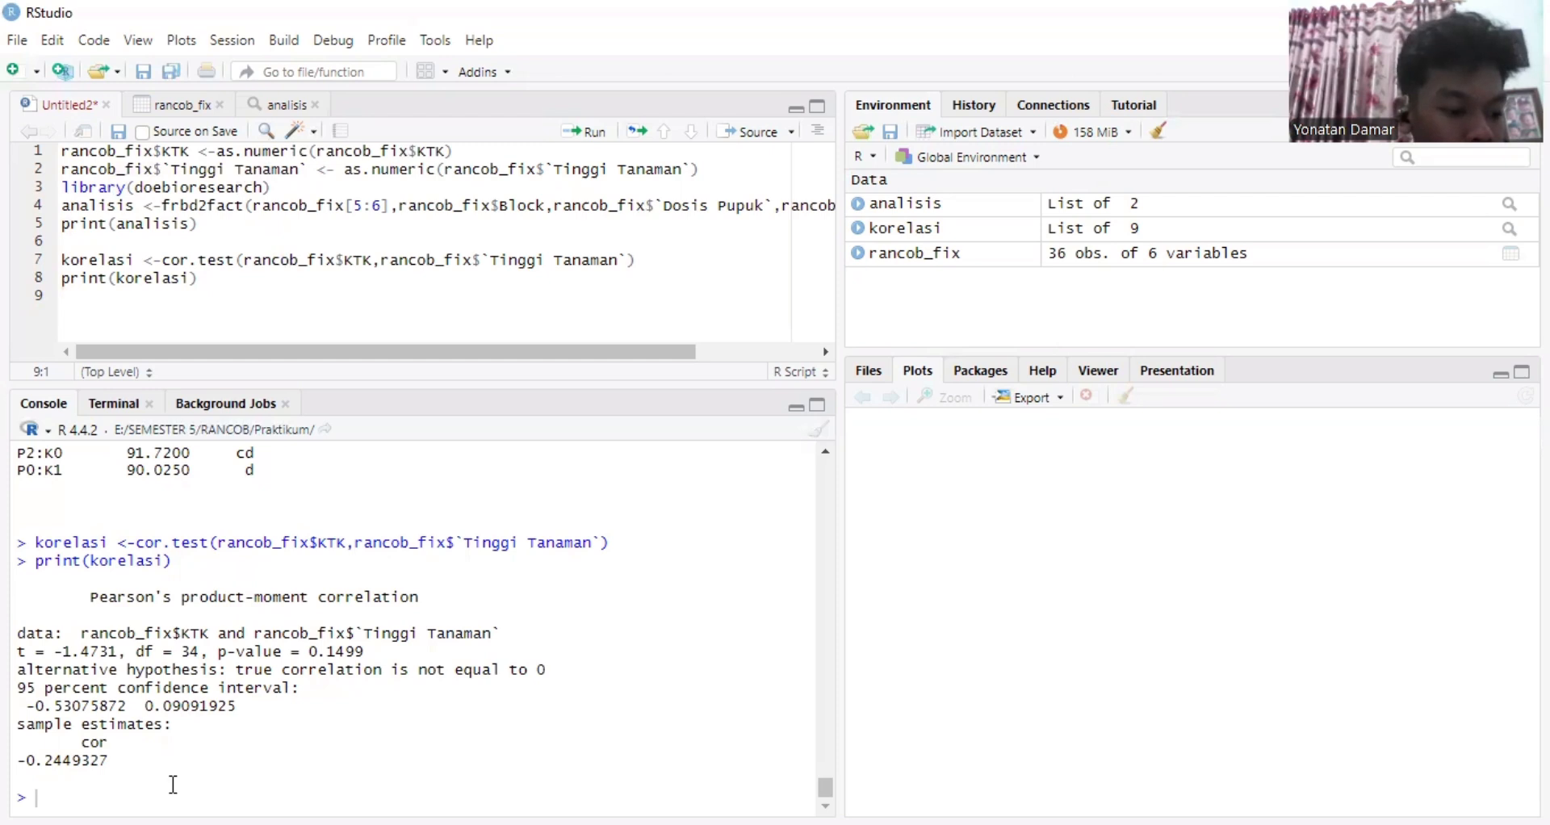
Install the ggpp package from the CRAN repository with its dependencies
left_click(449, 42)
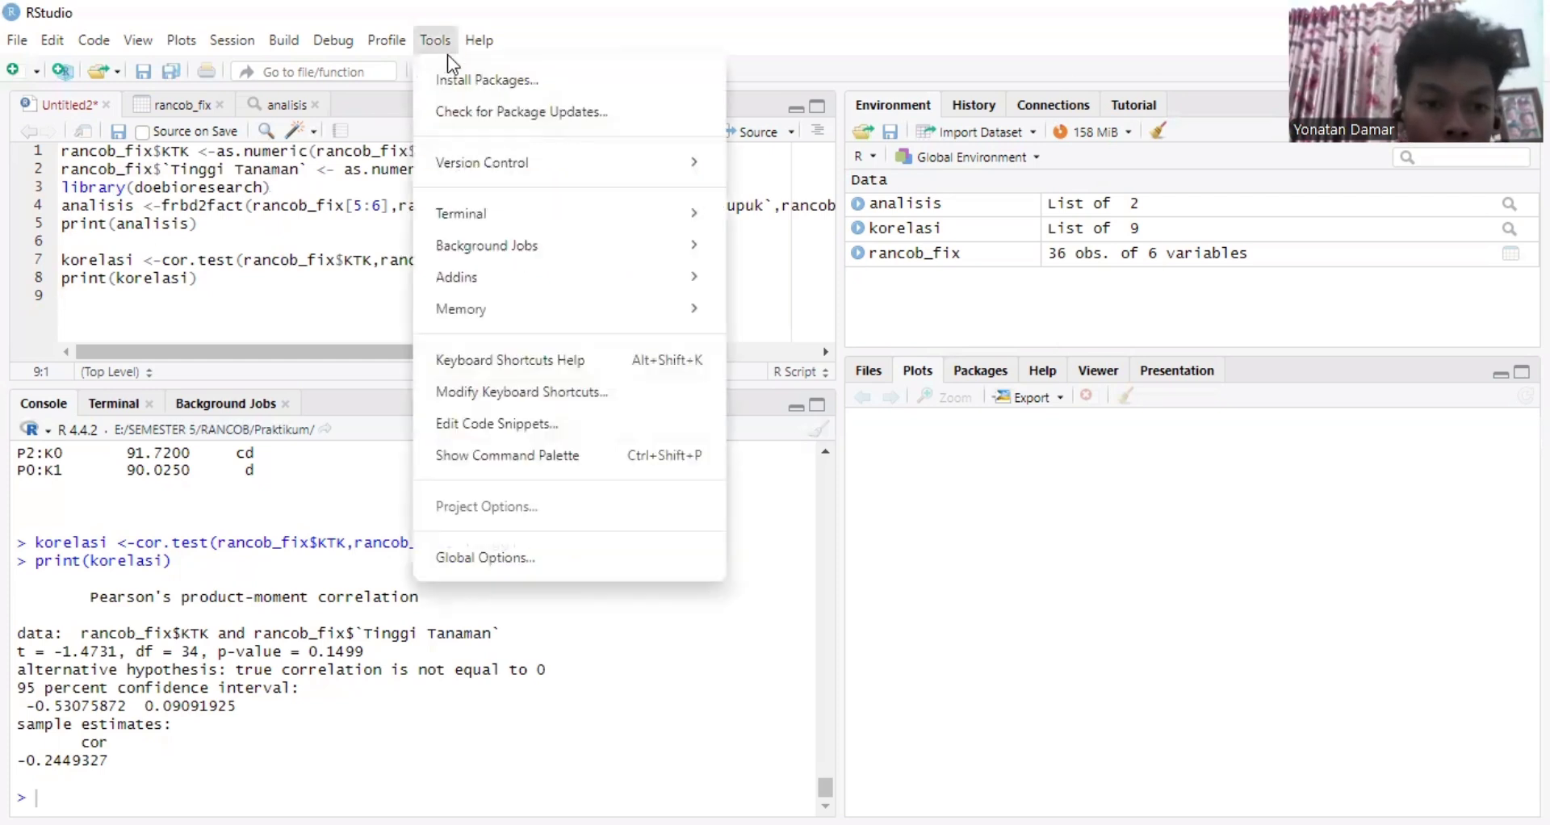
left_click(491, 82)
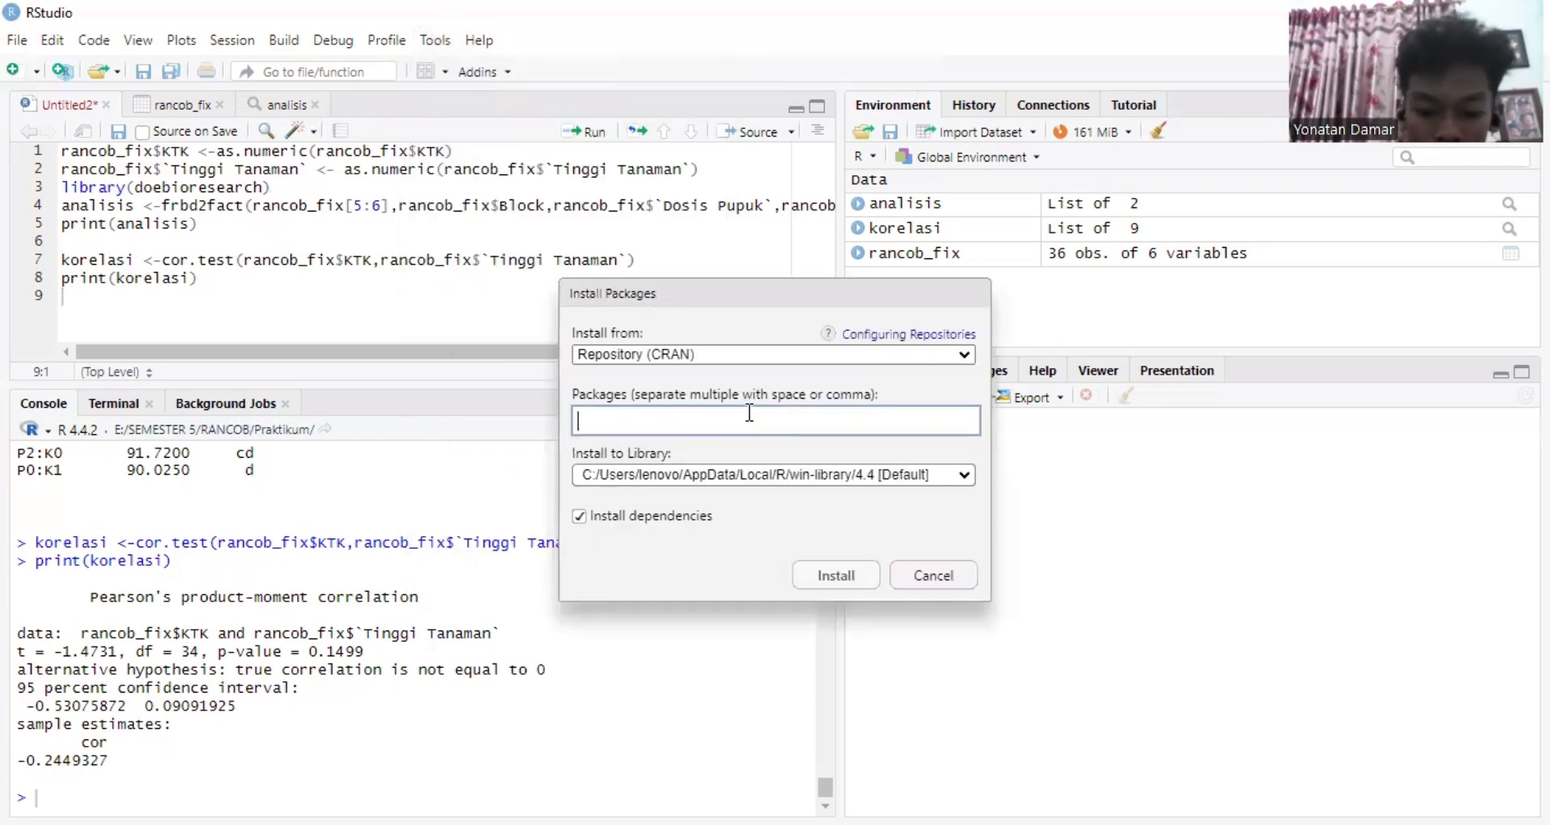
type("ggpp")
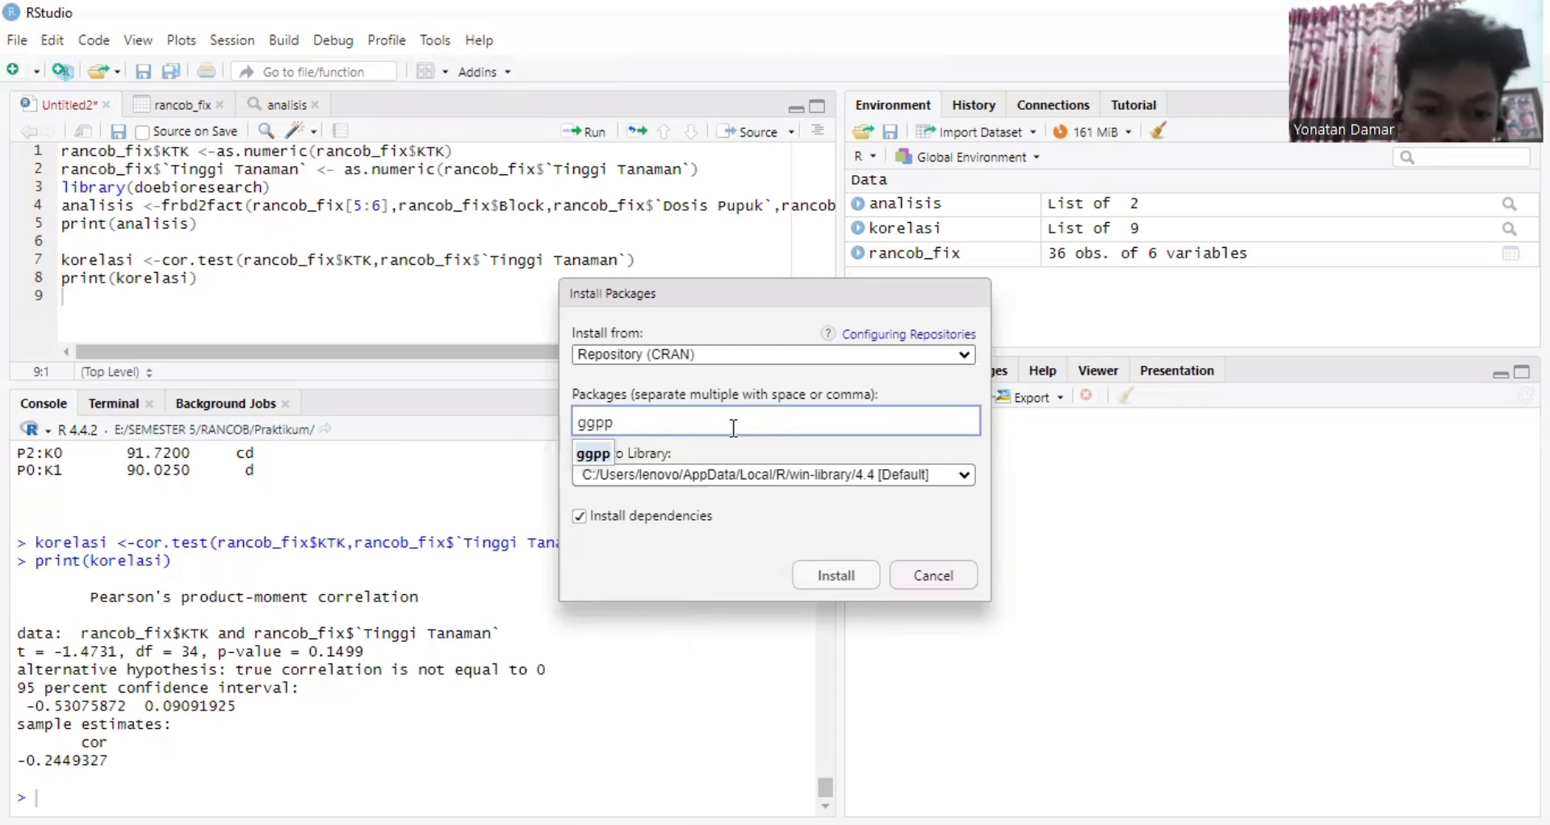
left_click(822, 574)
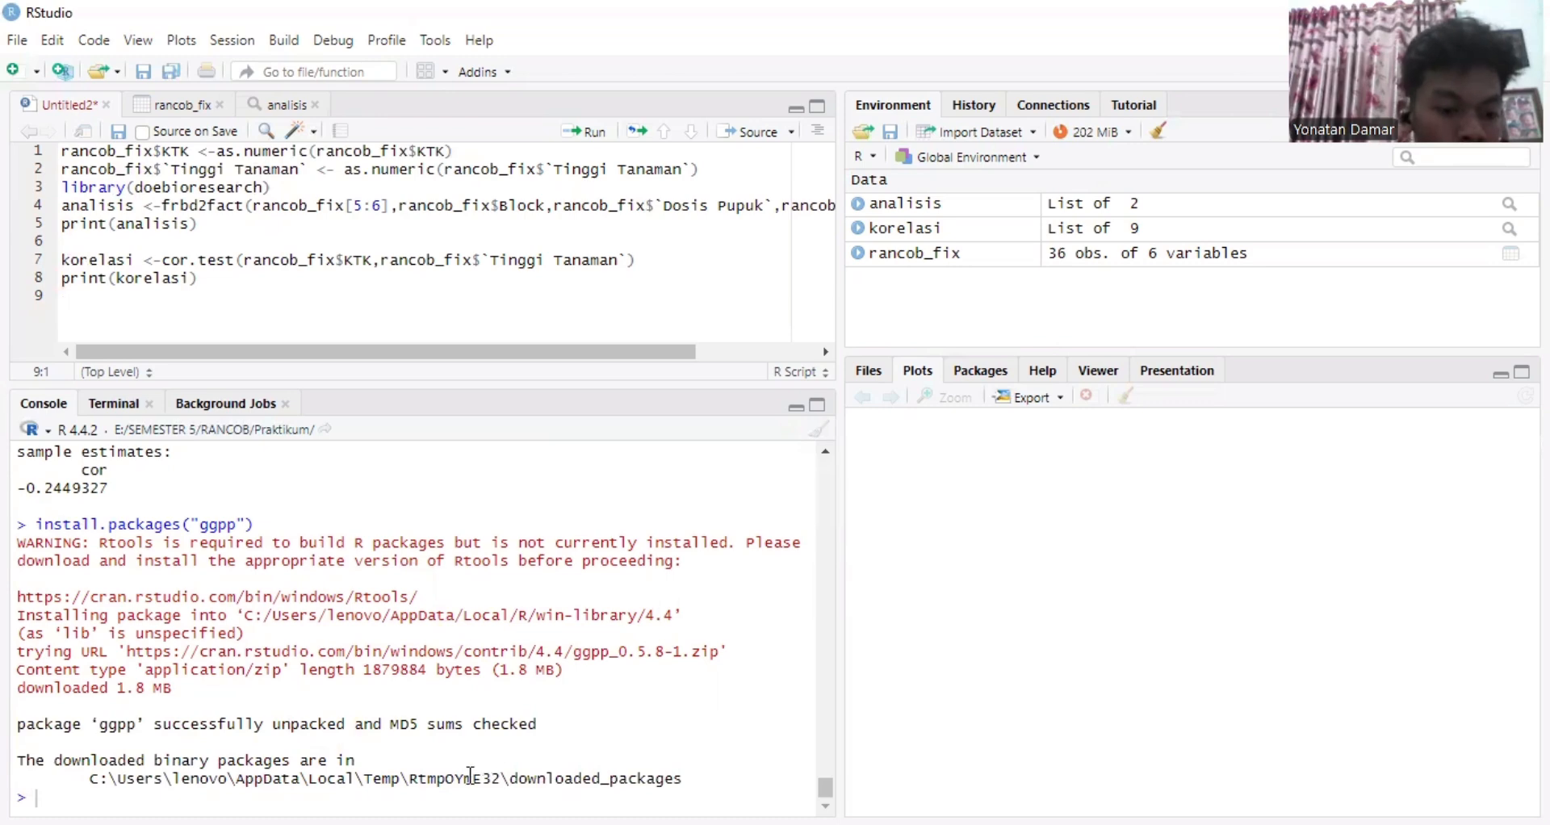
Install the ggpmisc package from the CRAN repository with its dependencies
left_click(440, 40)
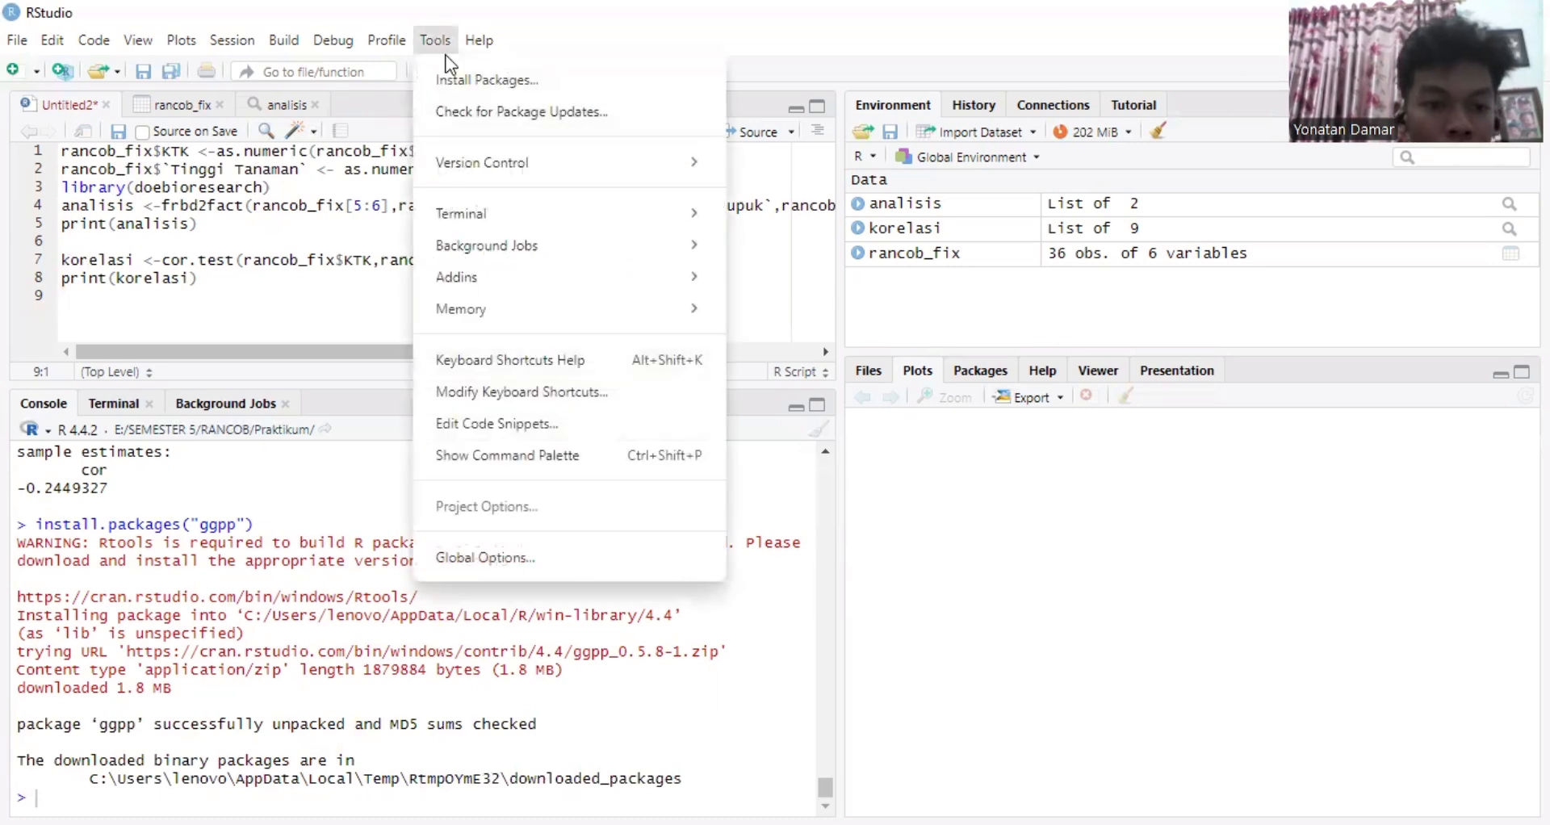
left_click(486, 82)
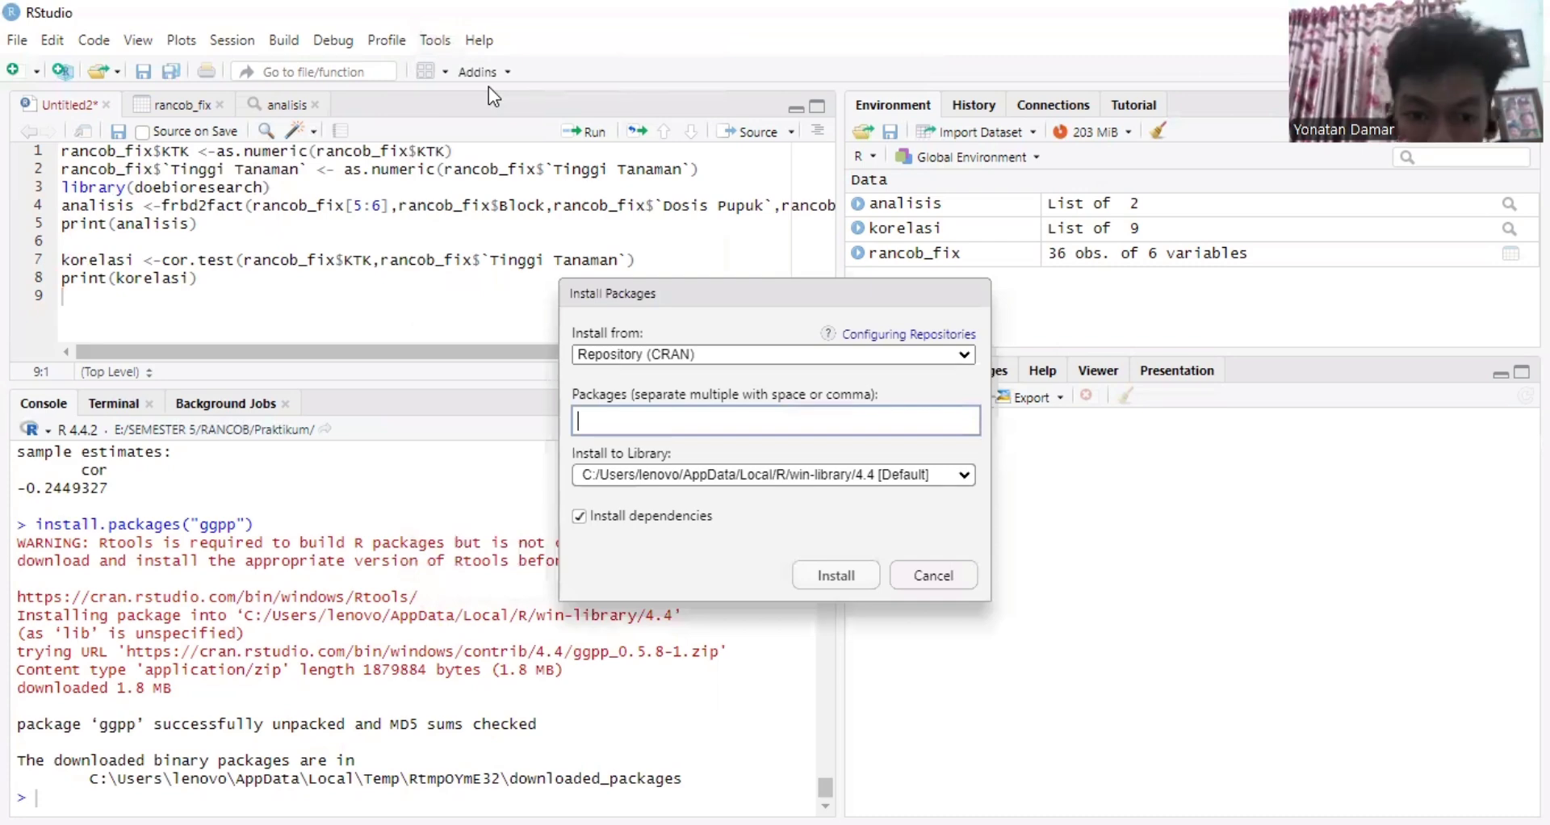
type("g")
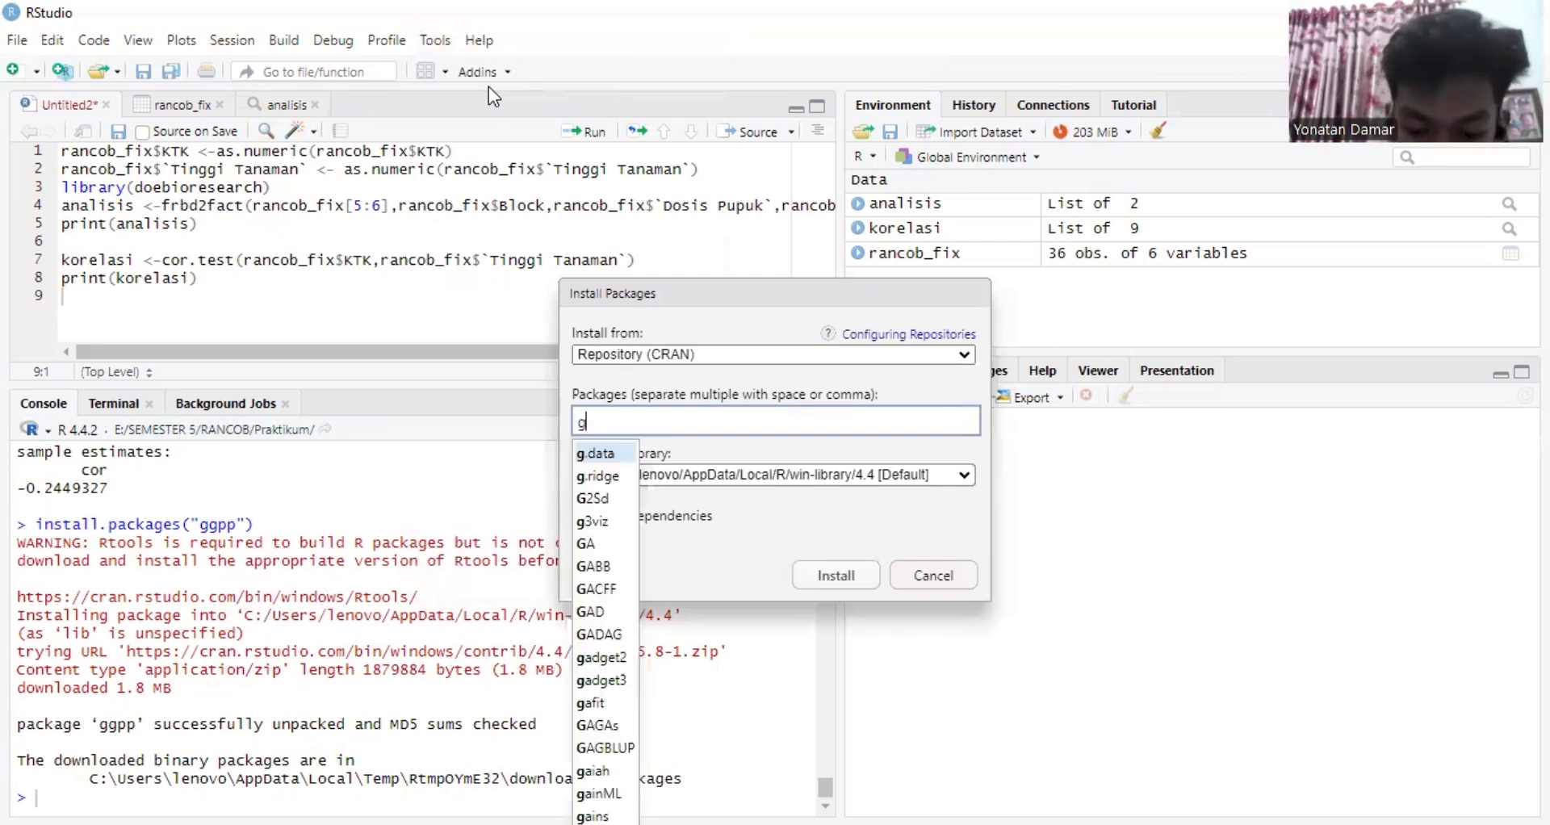
type("g")
key("BackSpace")
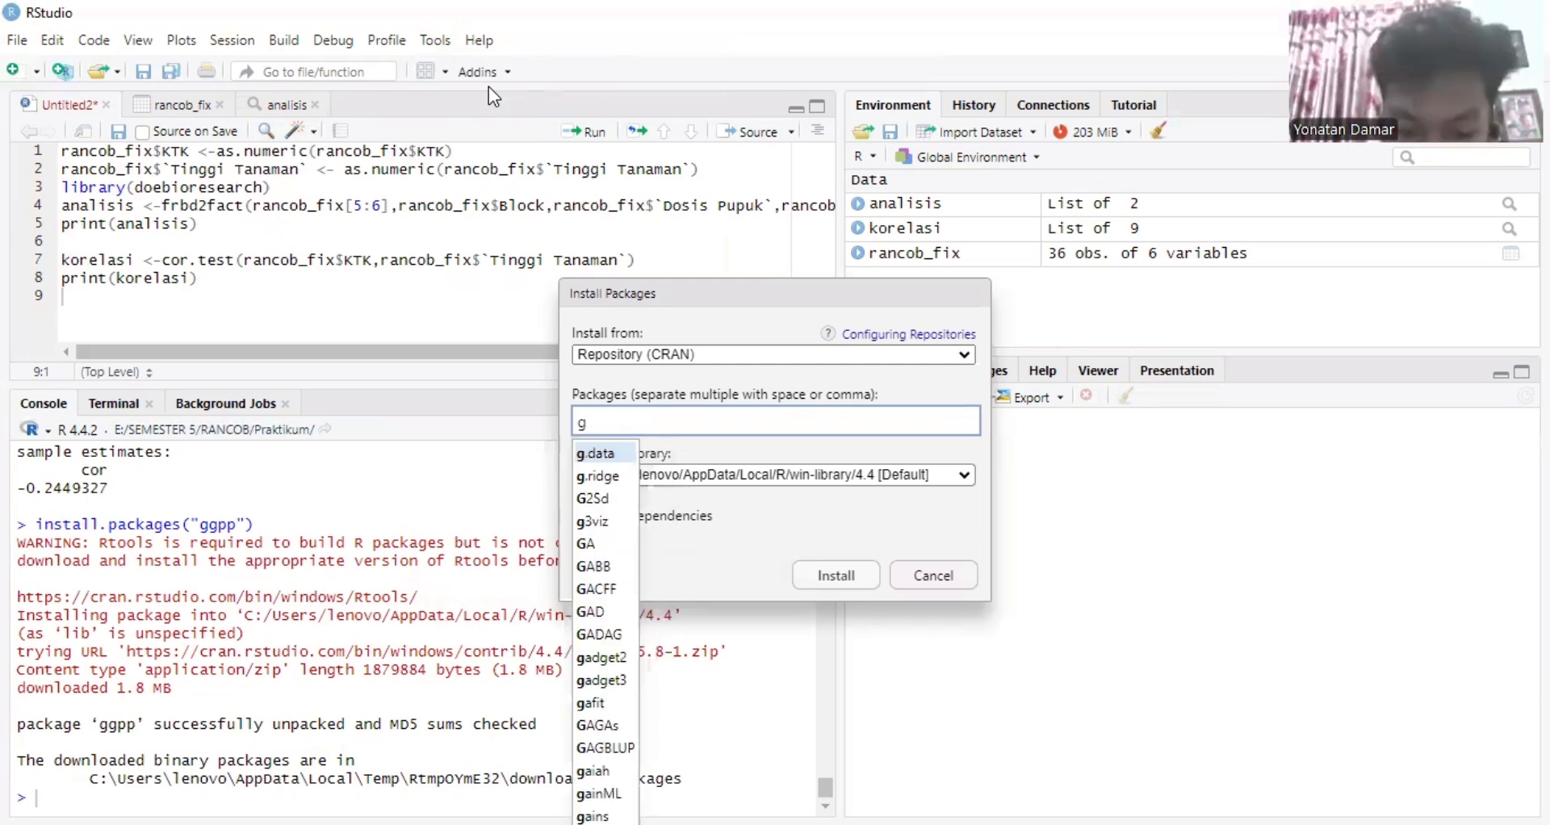
type("gpm")
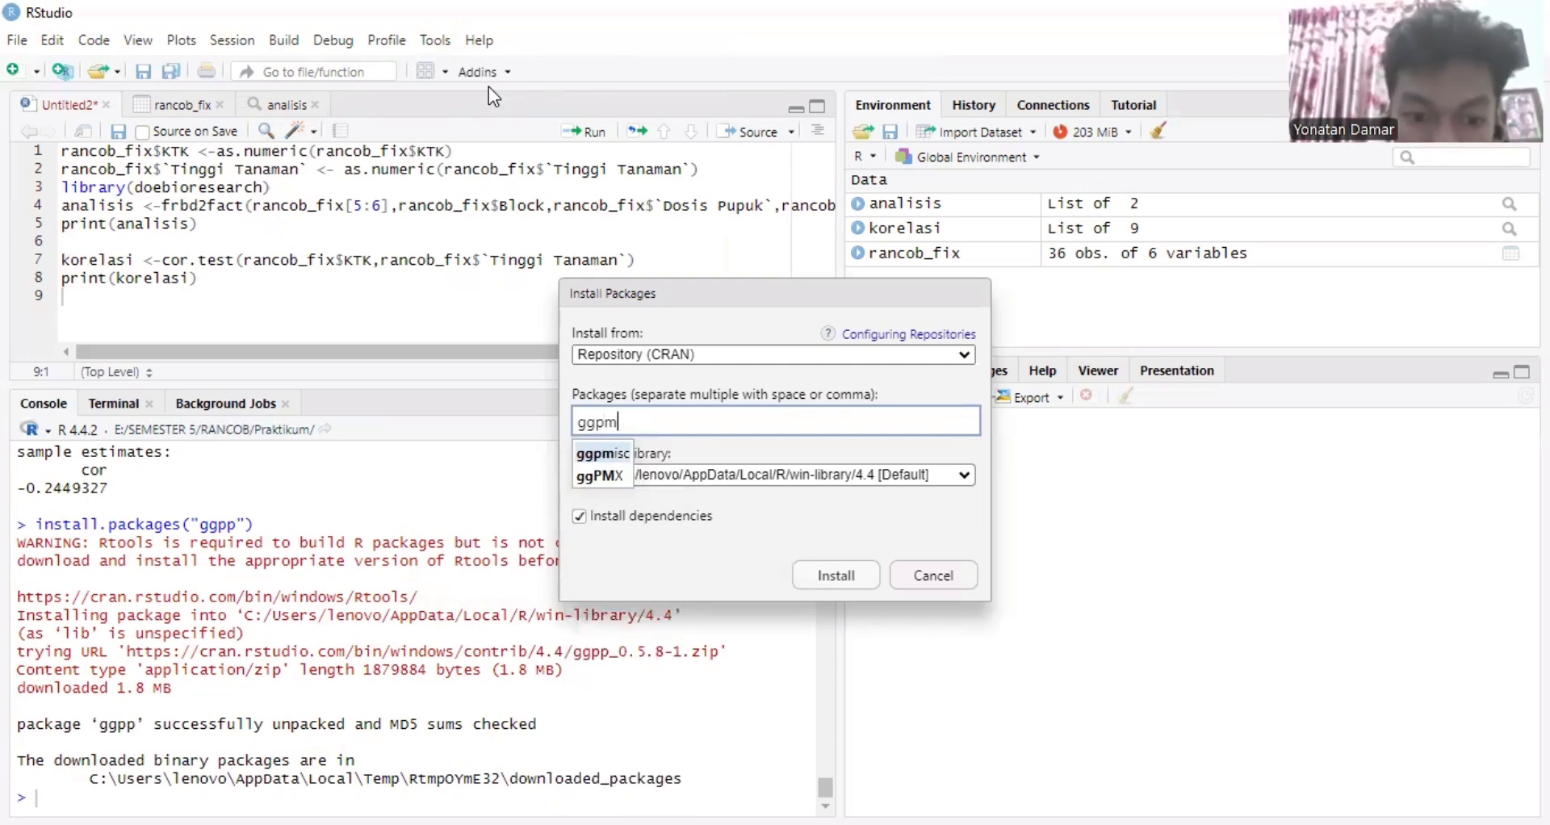
left_click(591, 457)
left_click(832, 575)
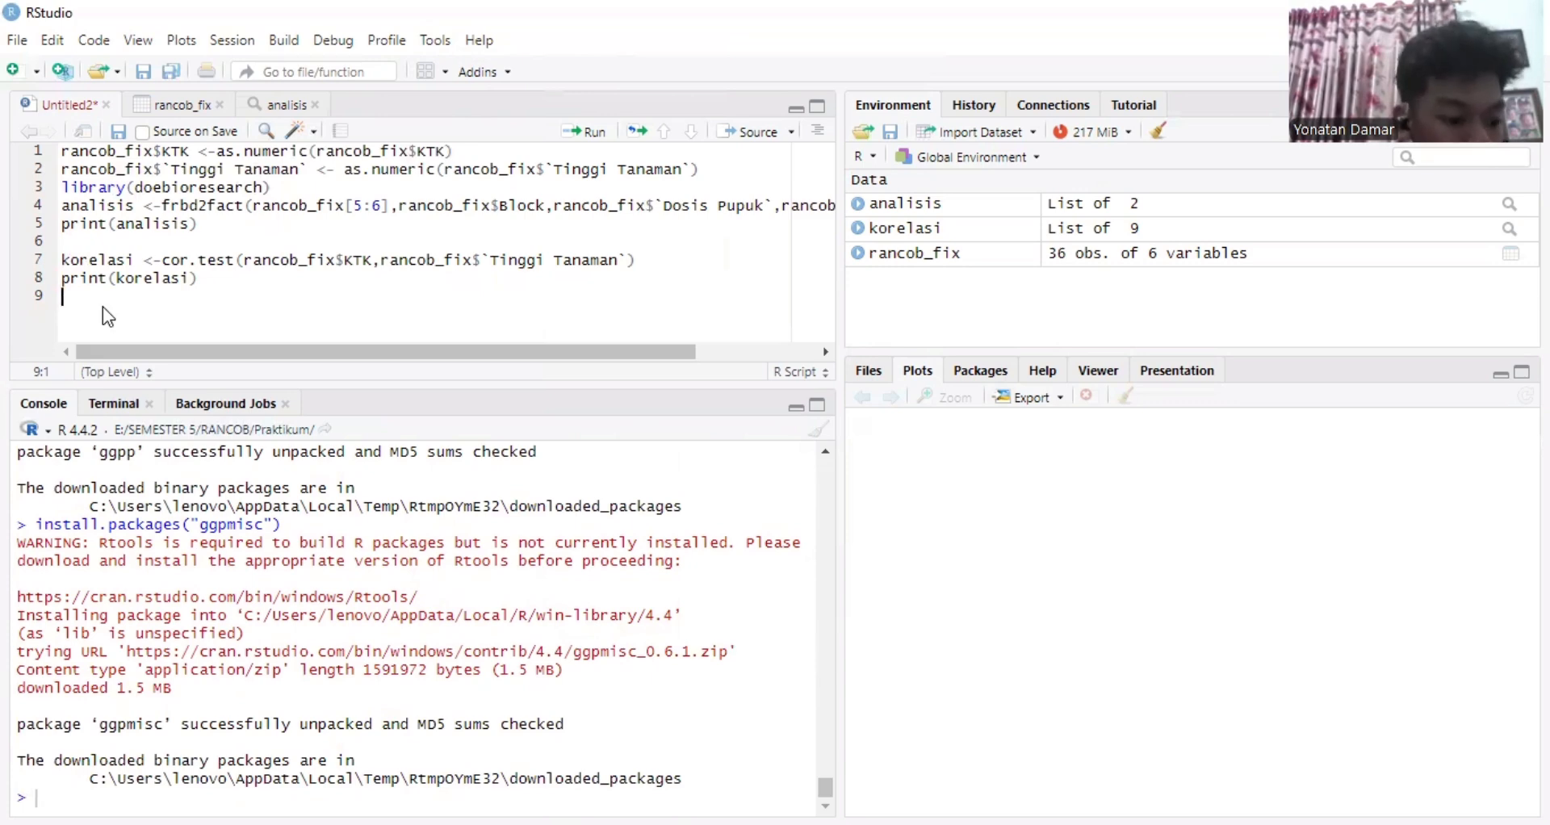
Add library(ggplot2) on line 9 of the script and run it
type("libr")
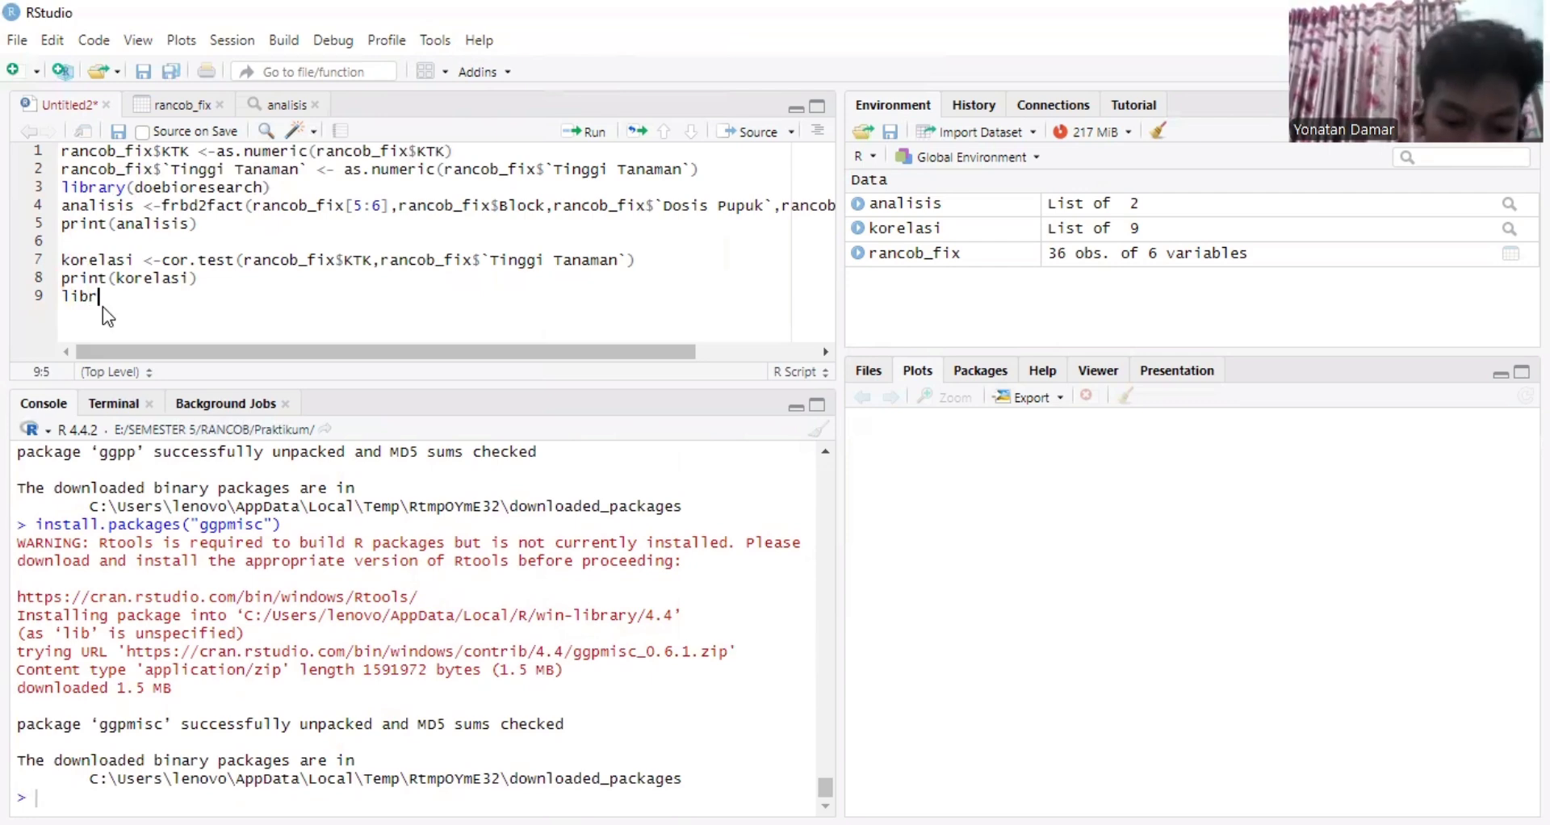
type("ary")
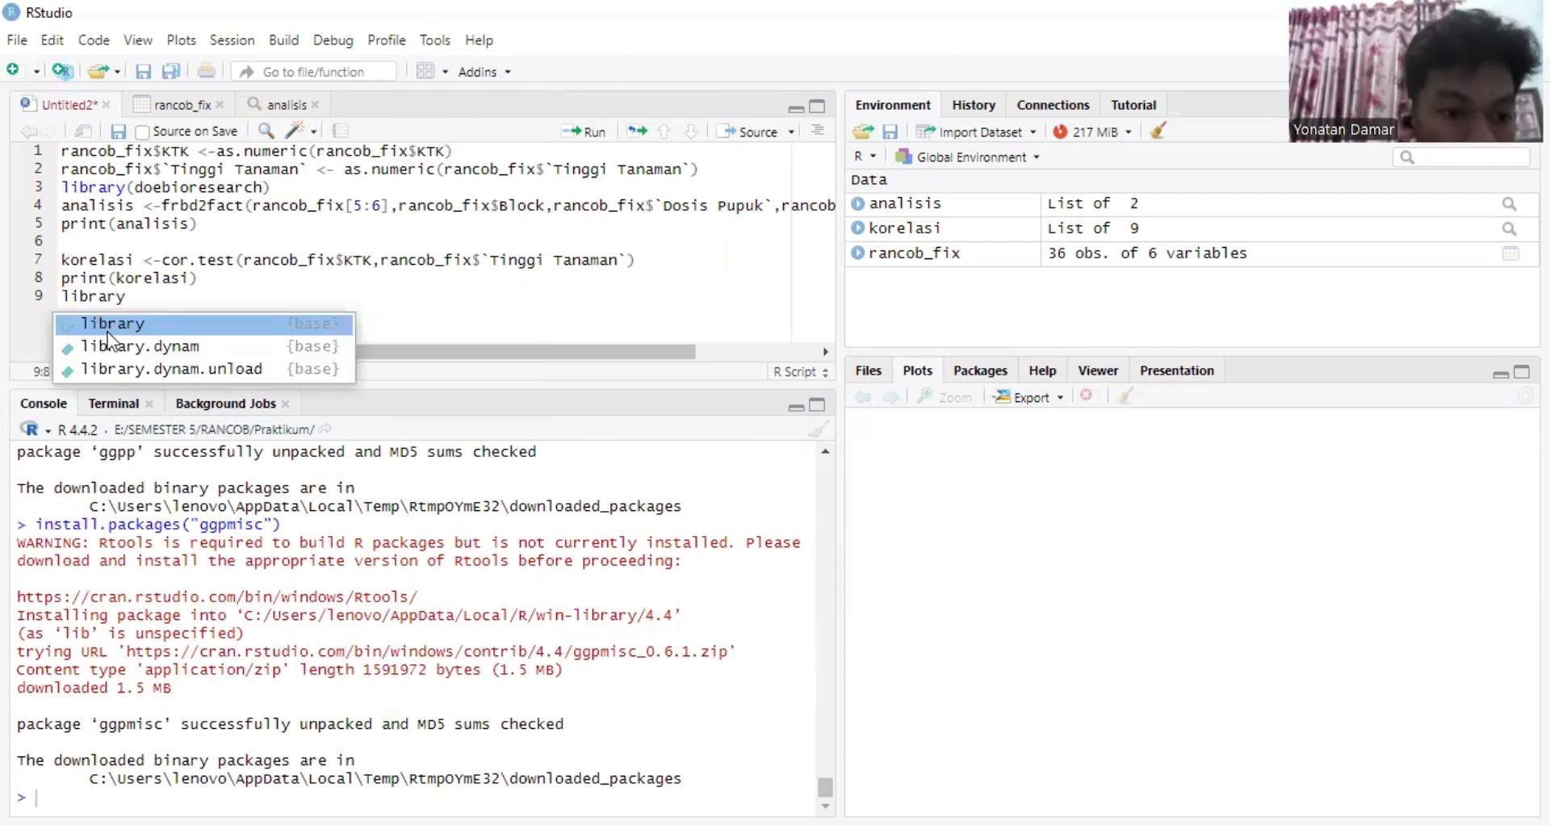
key("Return")
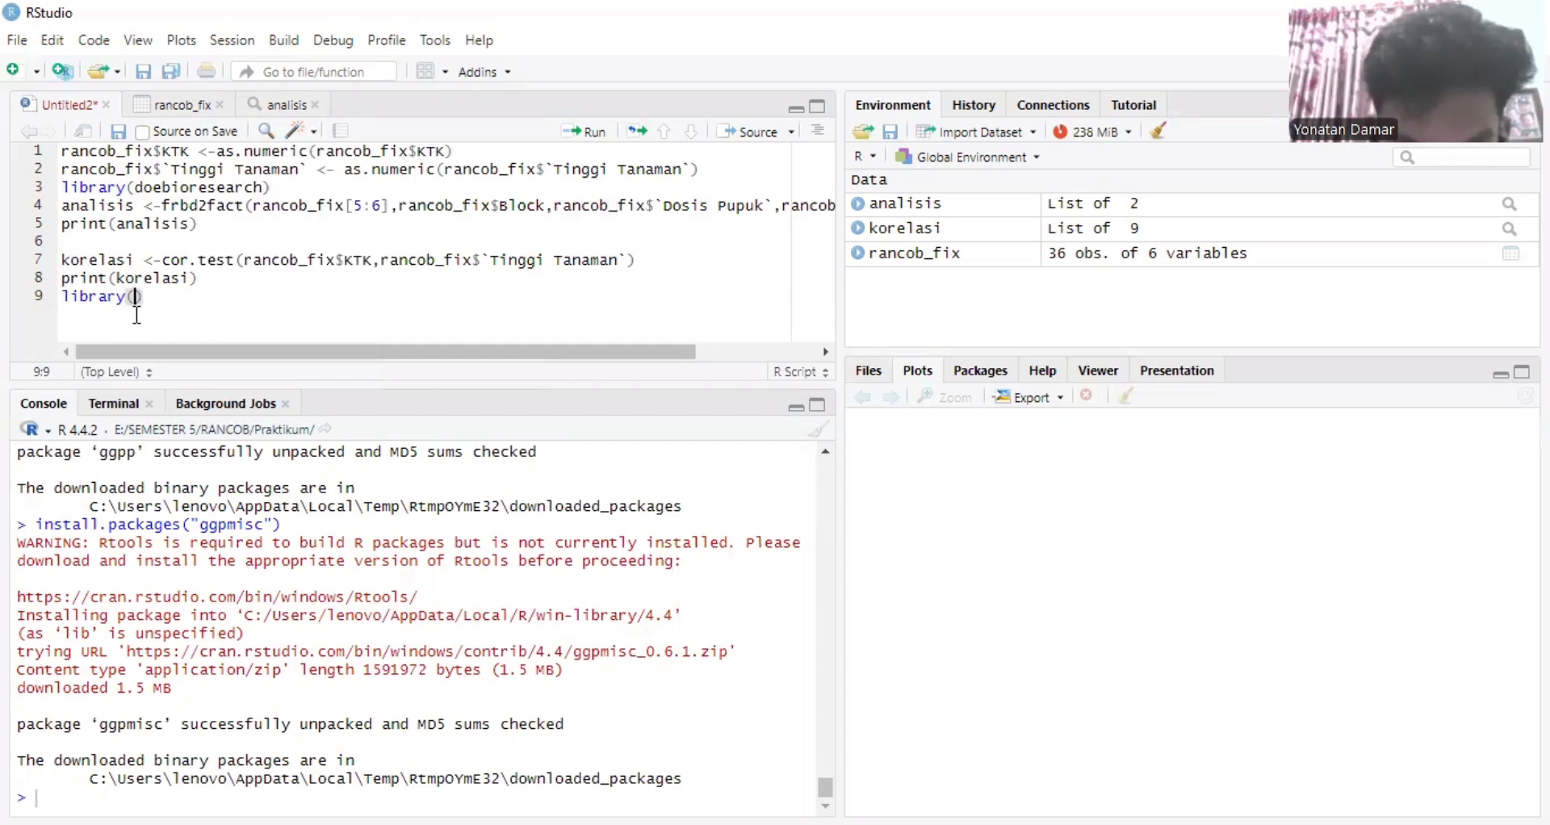
type("ggplot")
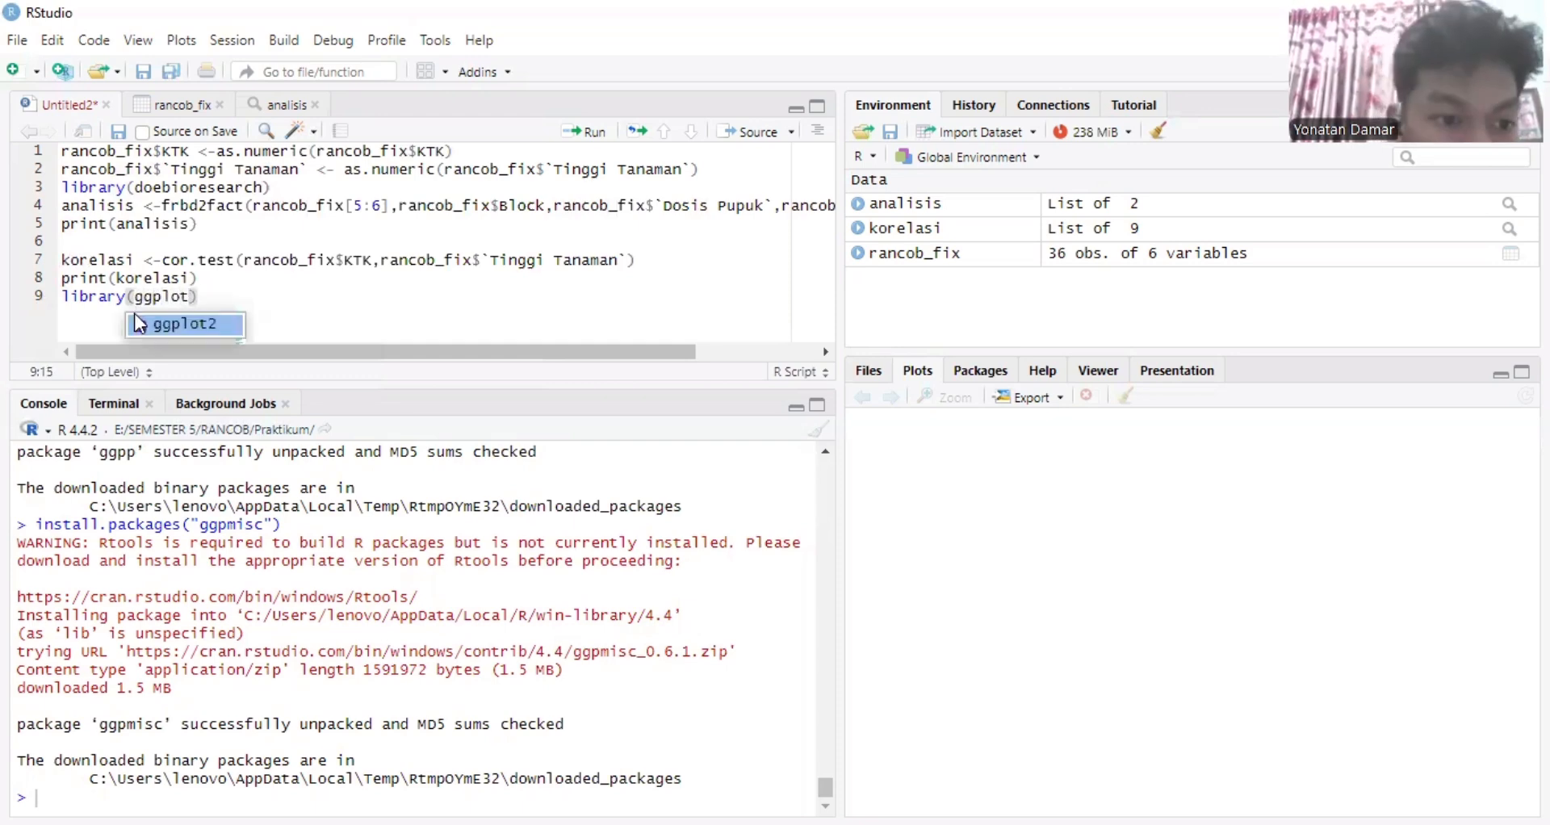
left_click(154, 331)
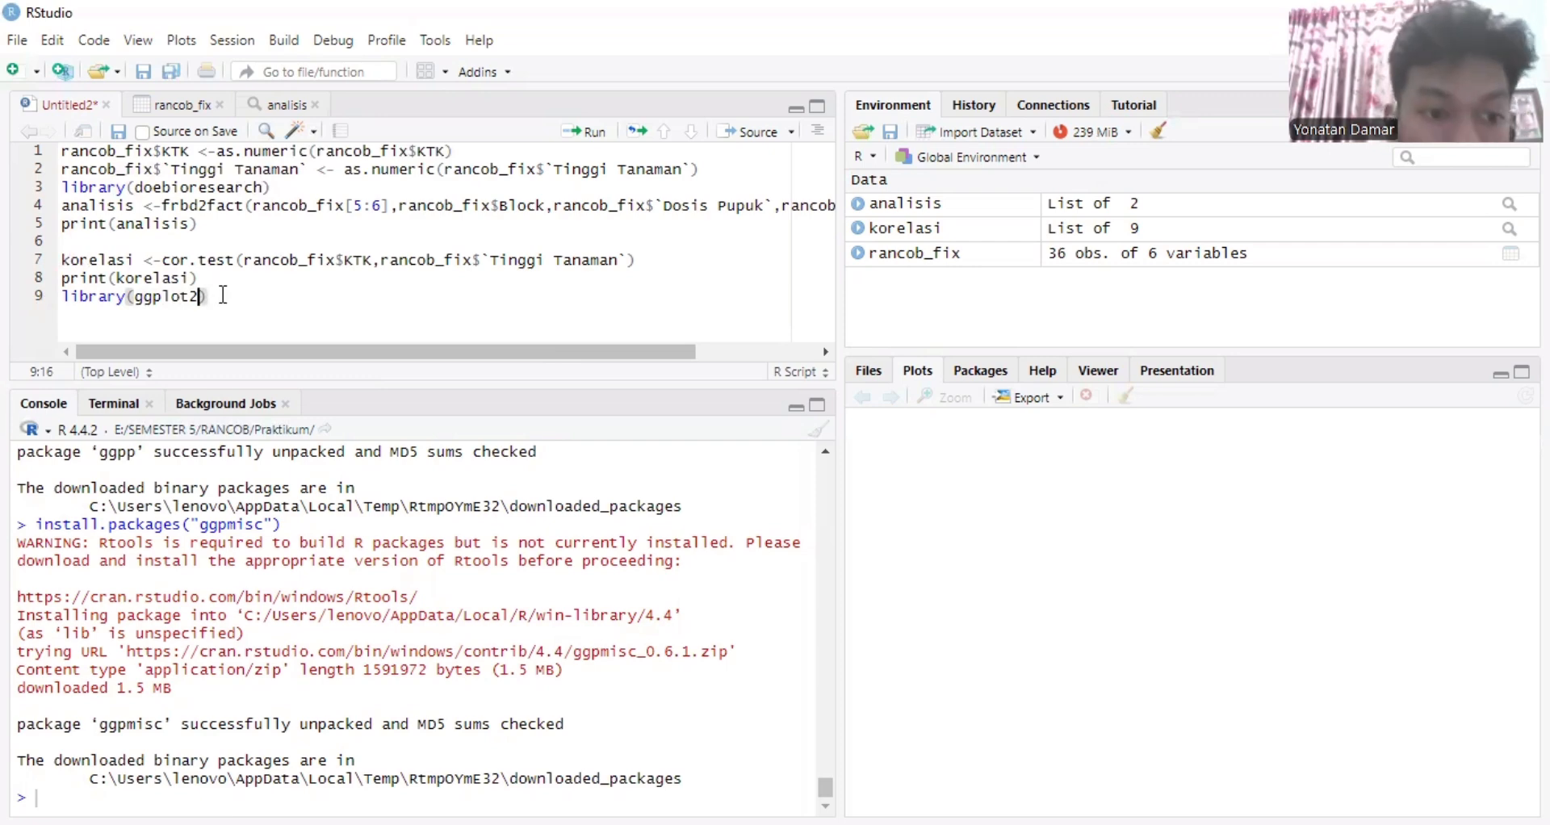
left_click(594, 138)
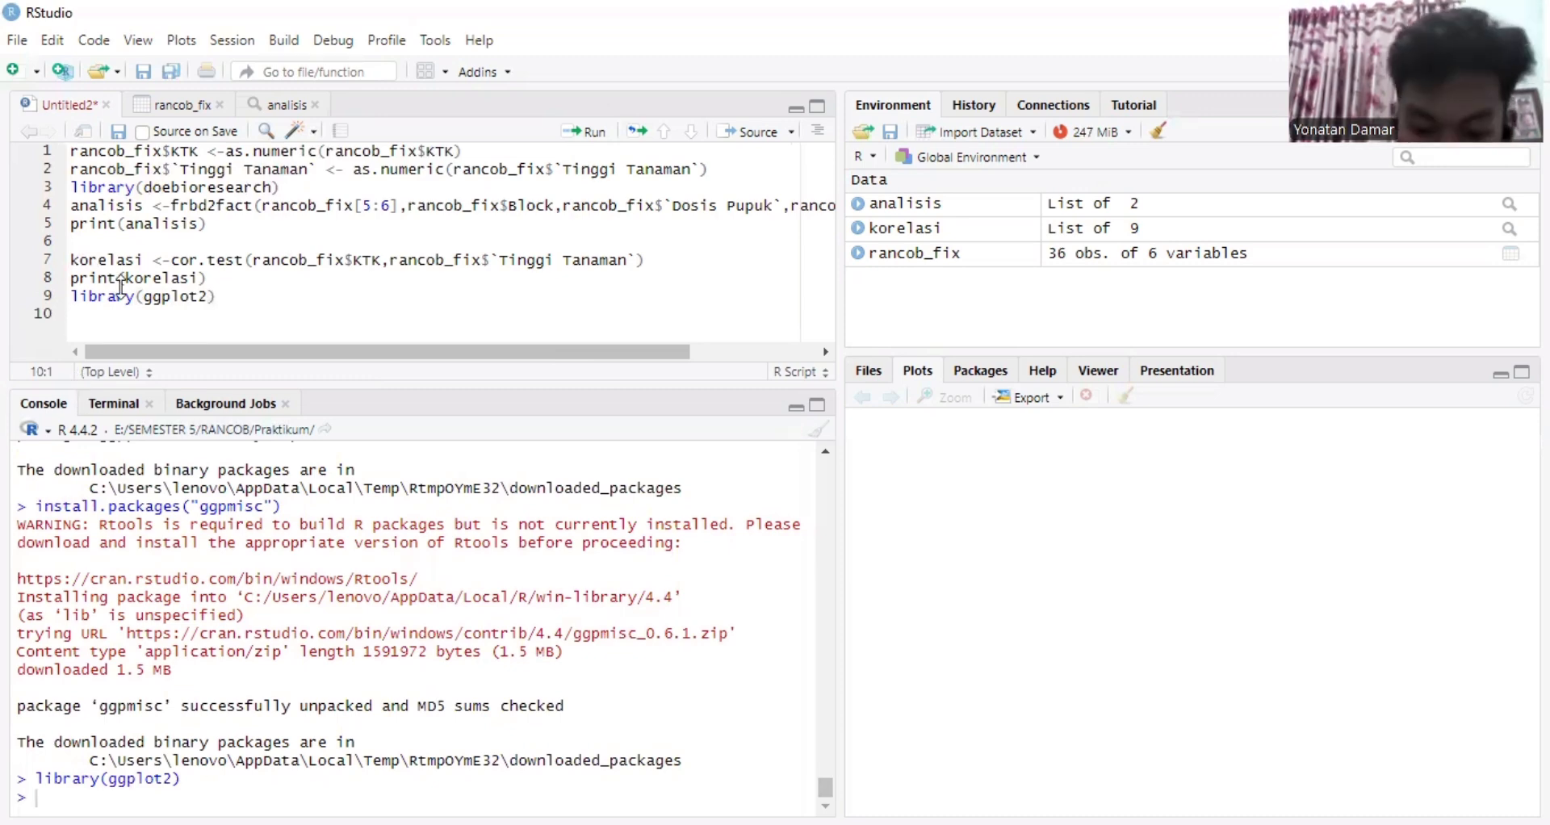
Add library(ggpp) on line 10 of the script and run it
type("librar")
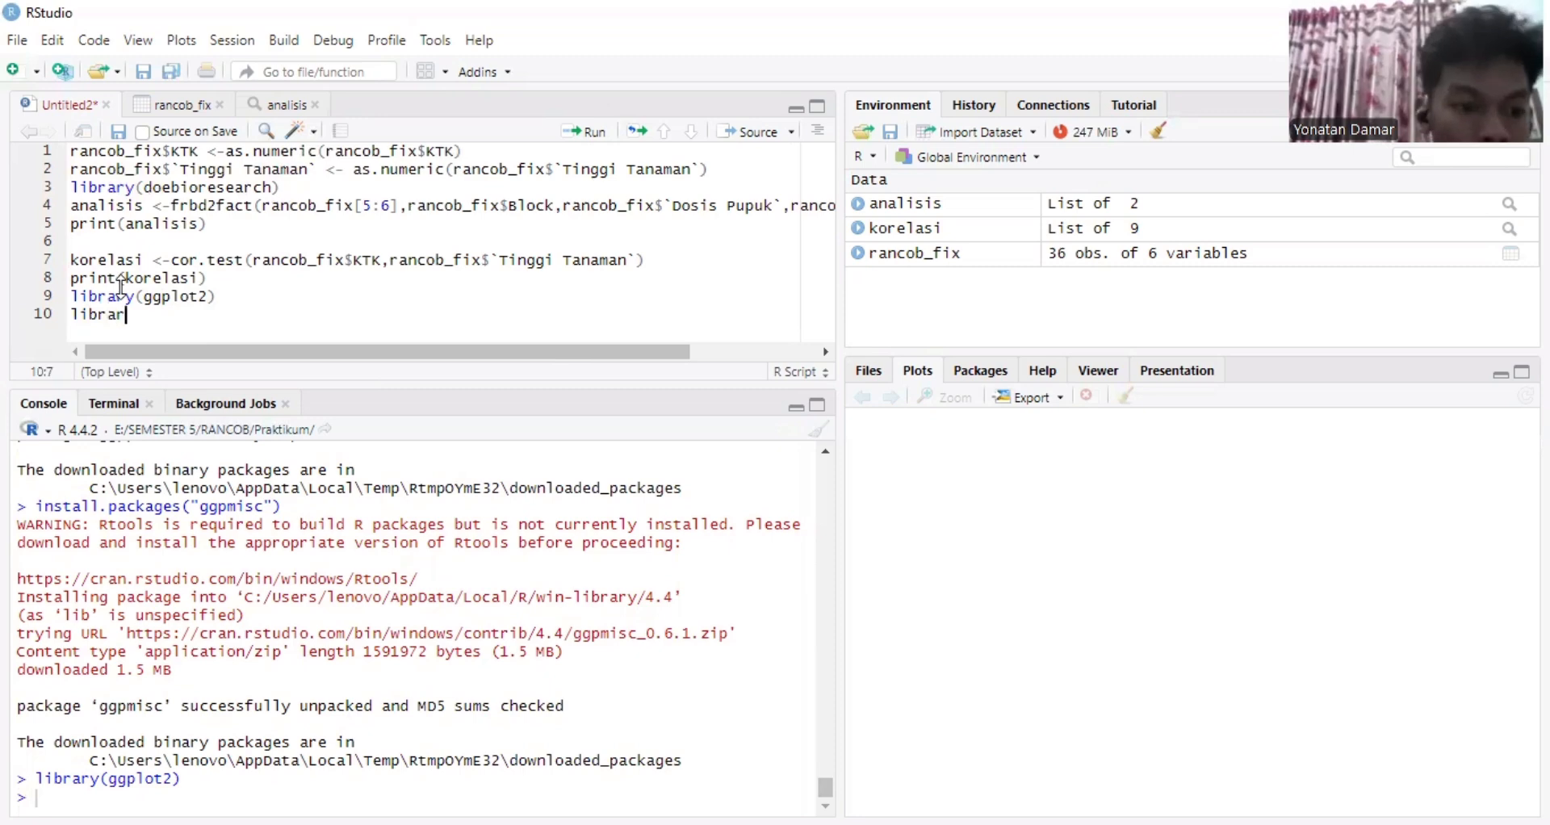
key("Return")
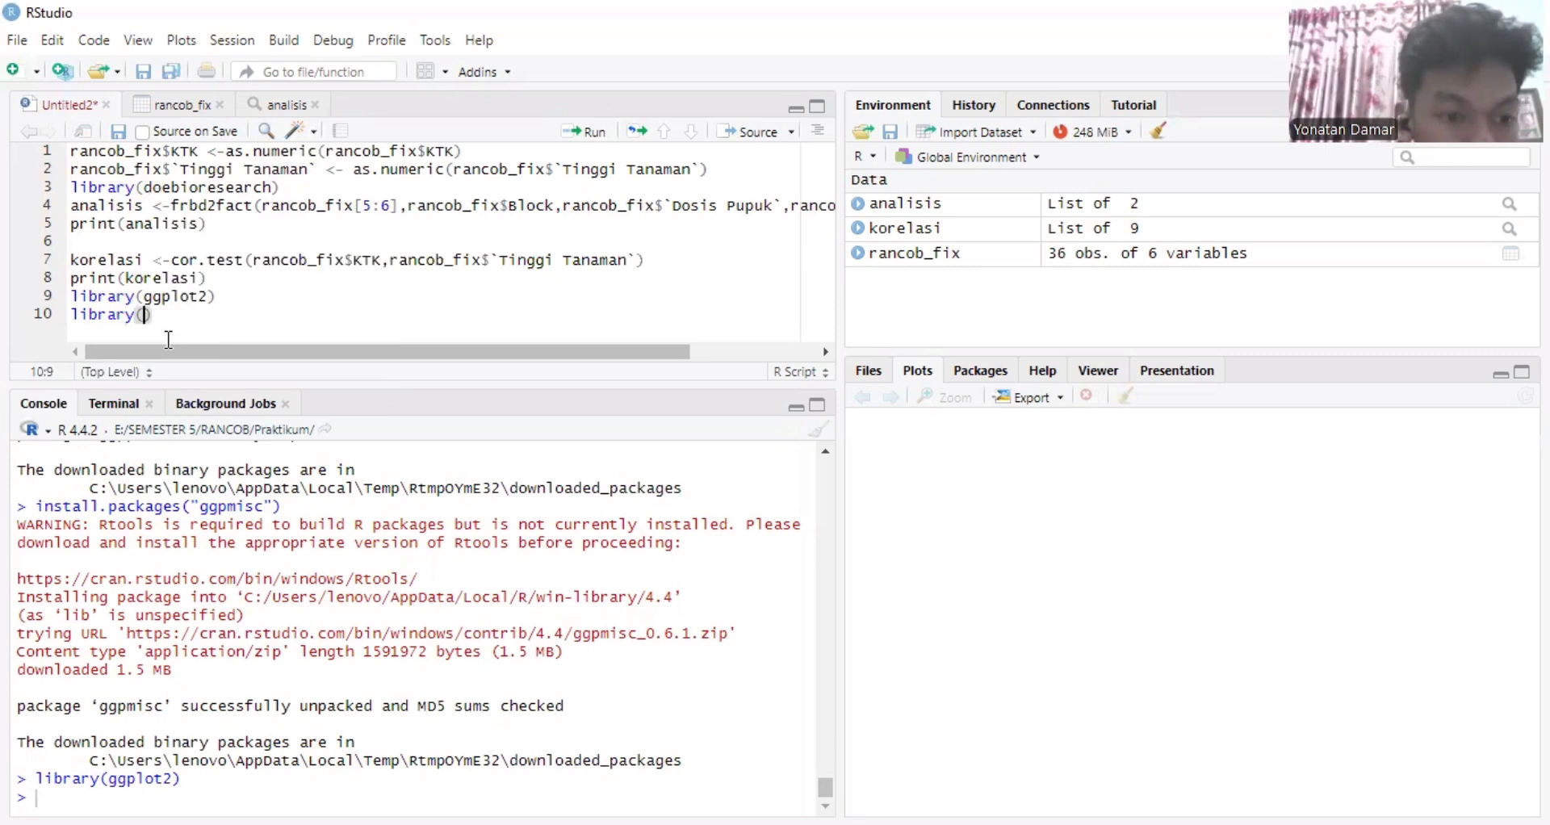
type("gggp")
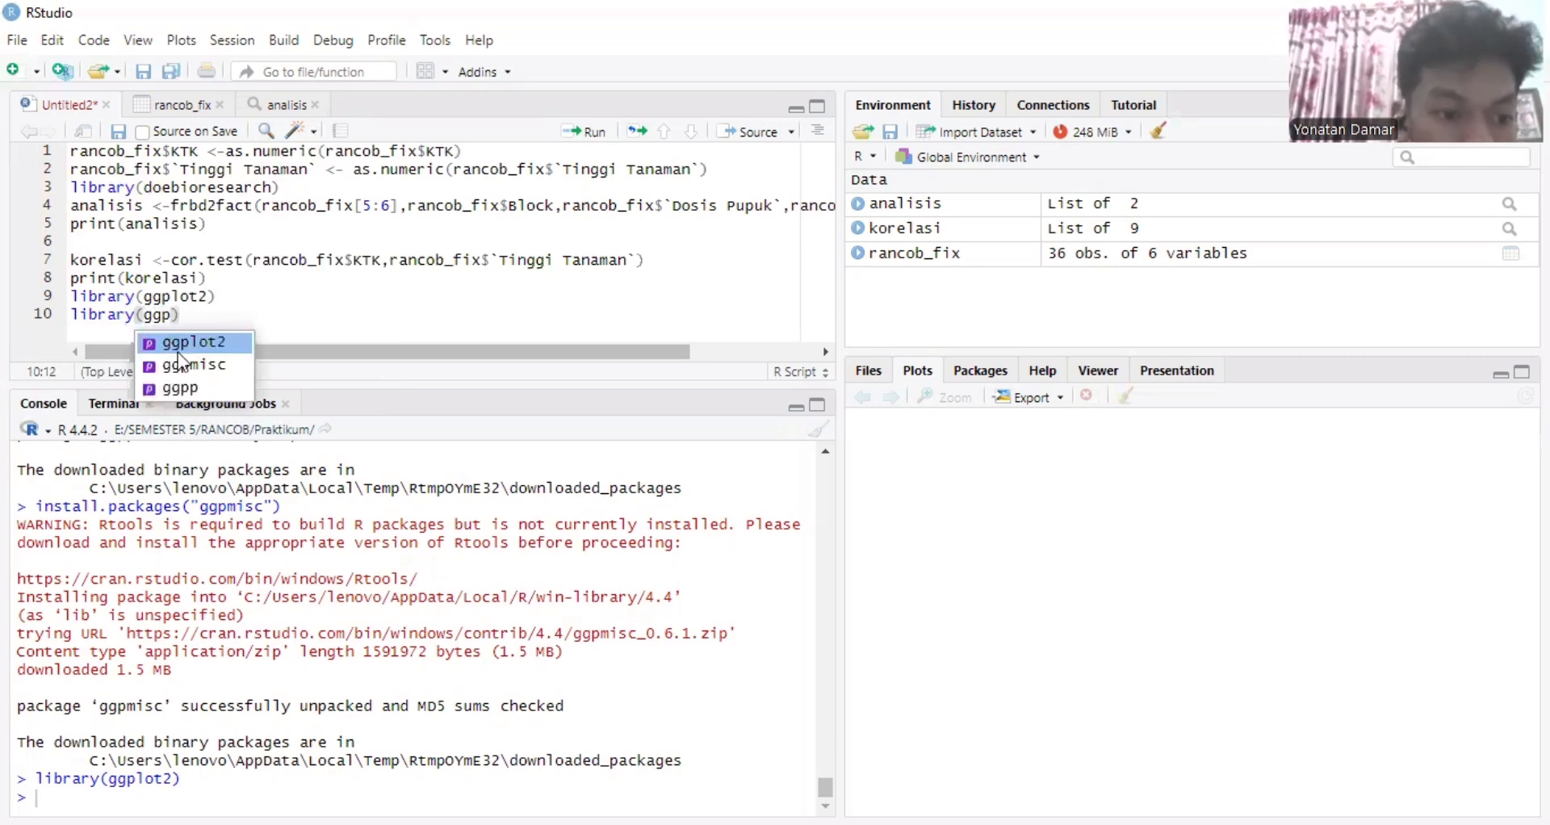
left_click(592, 132)
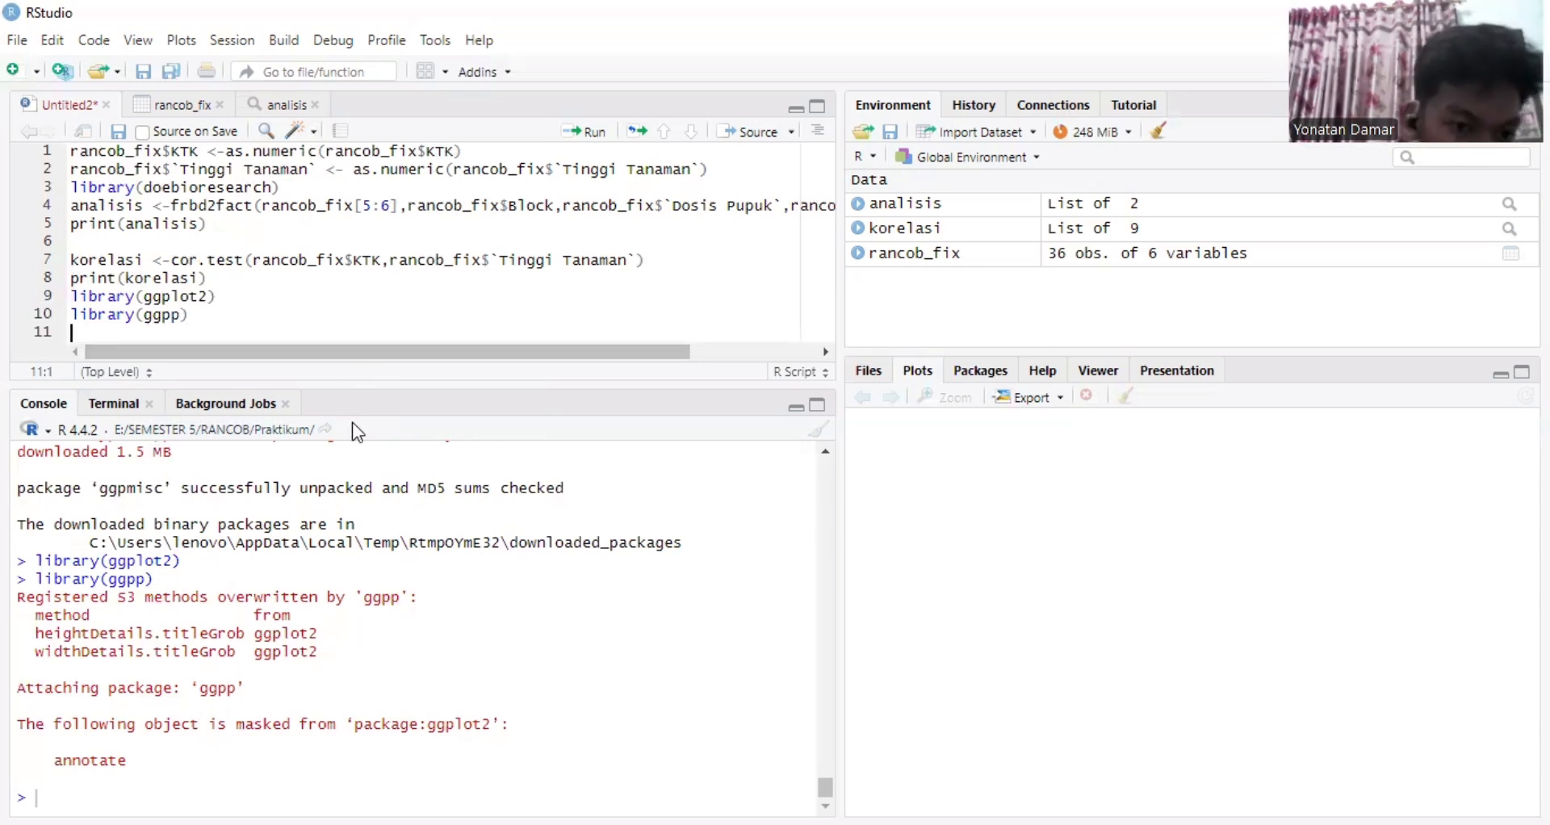
Add library(ggpmisc) on line 11 of the script and run it
left_click(183, 315)
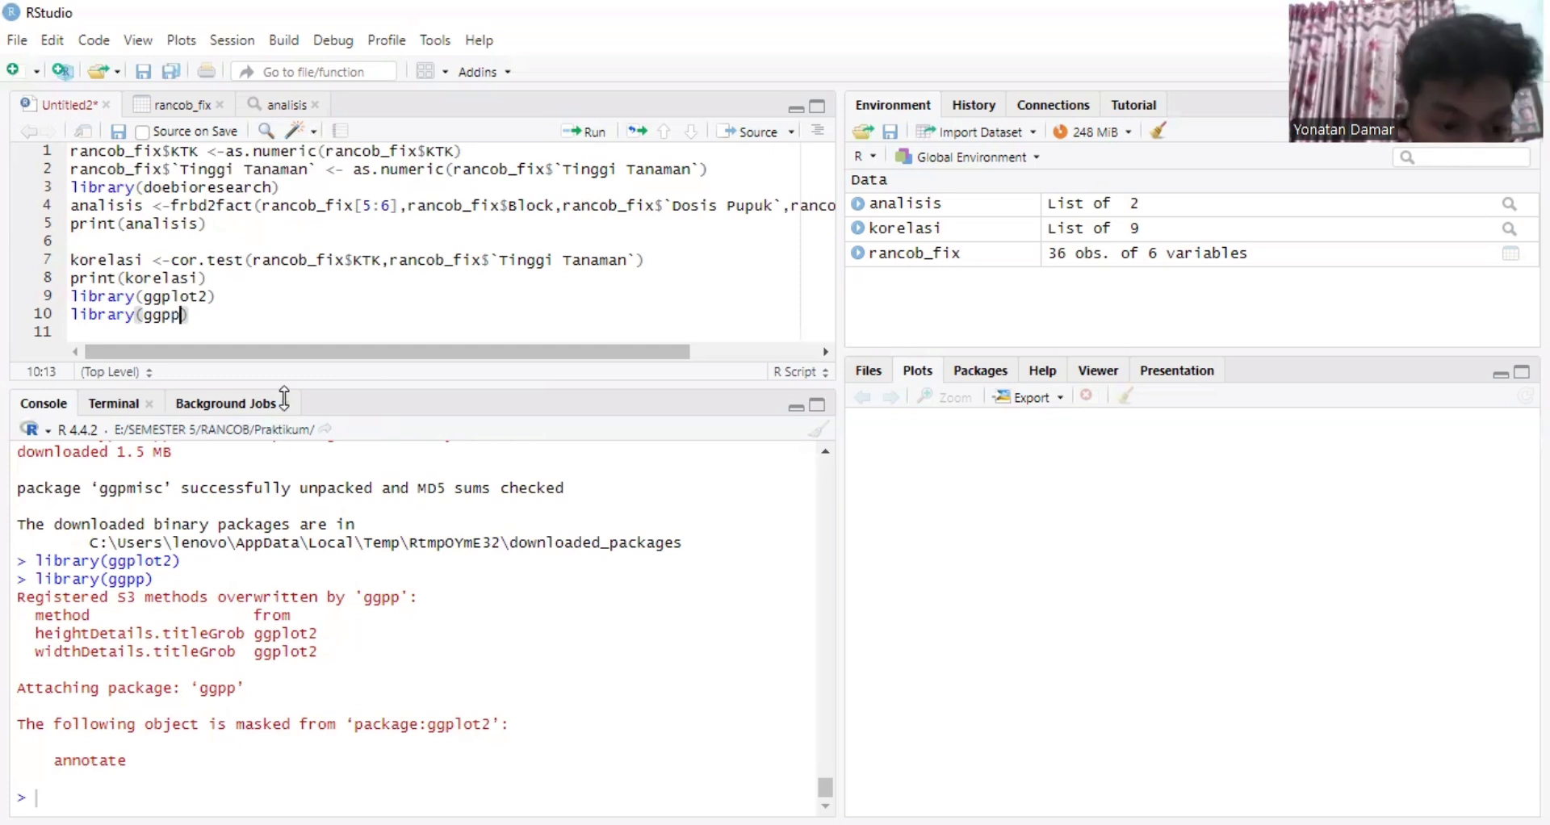
left_click(154, 327)
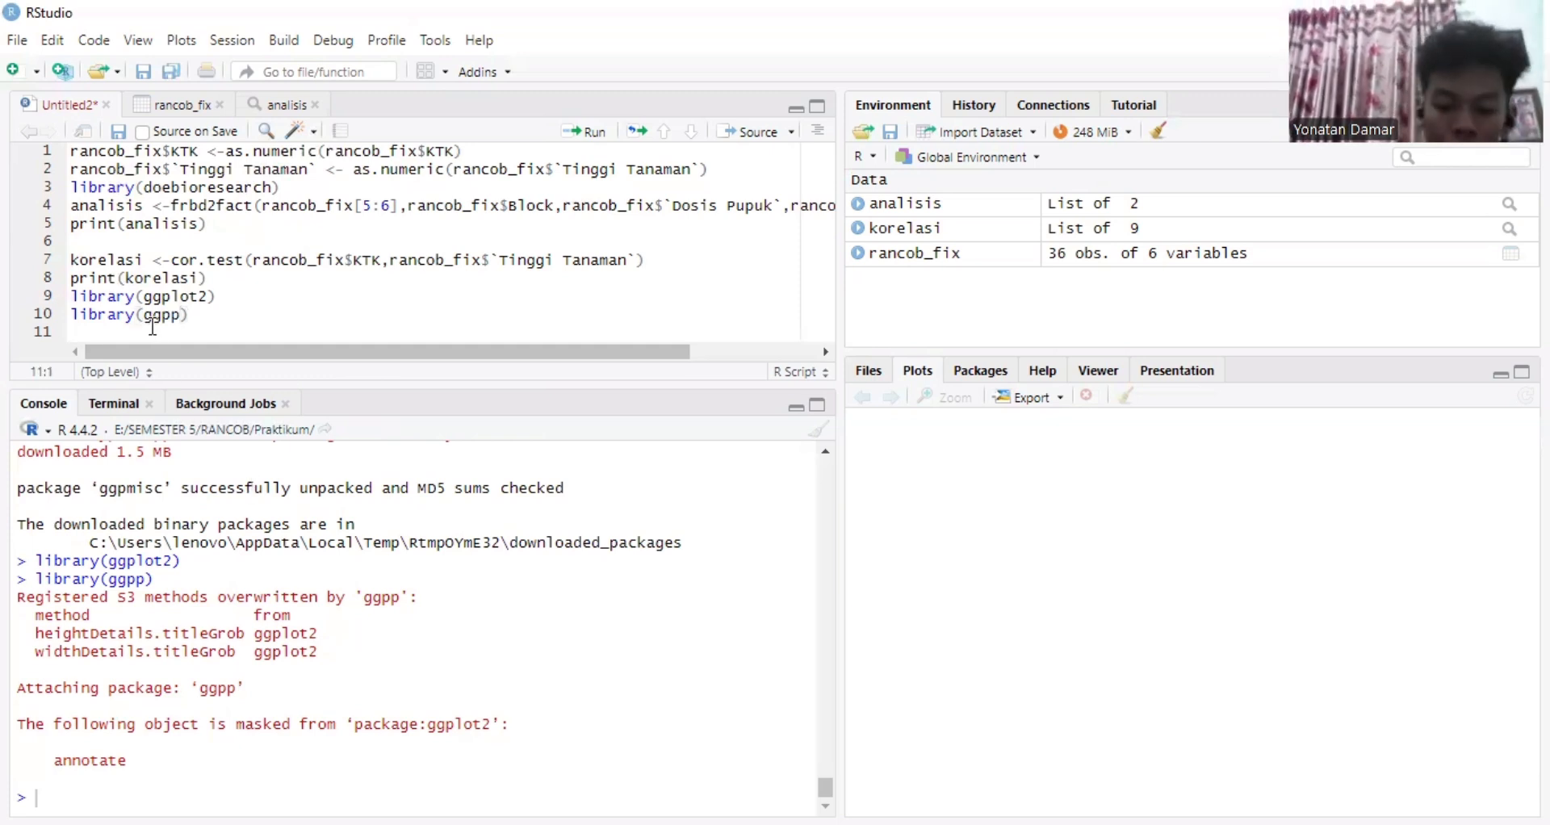
type("librar")
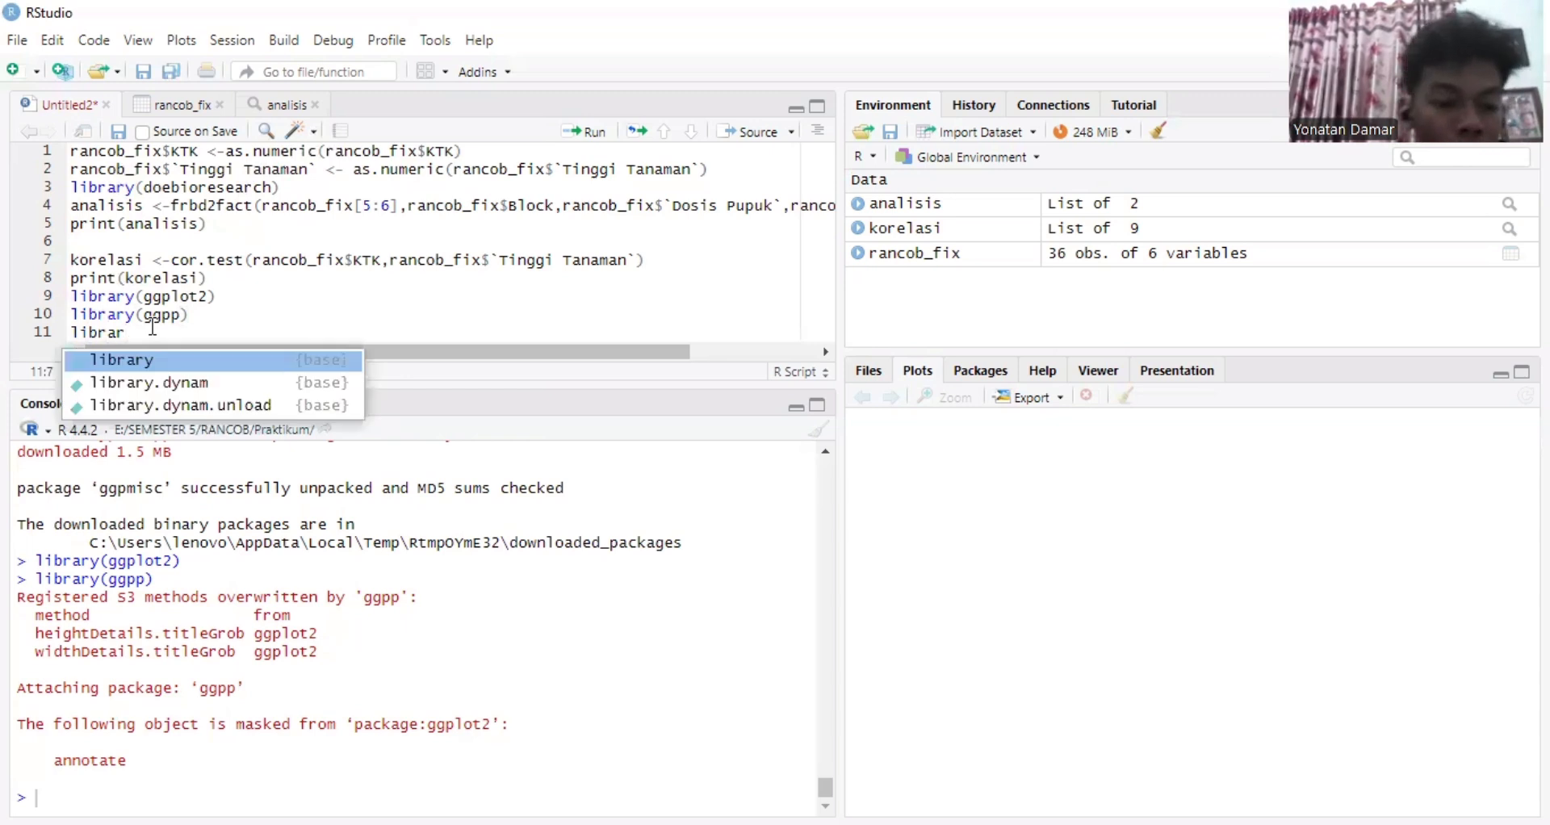
left_click(173, 352)
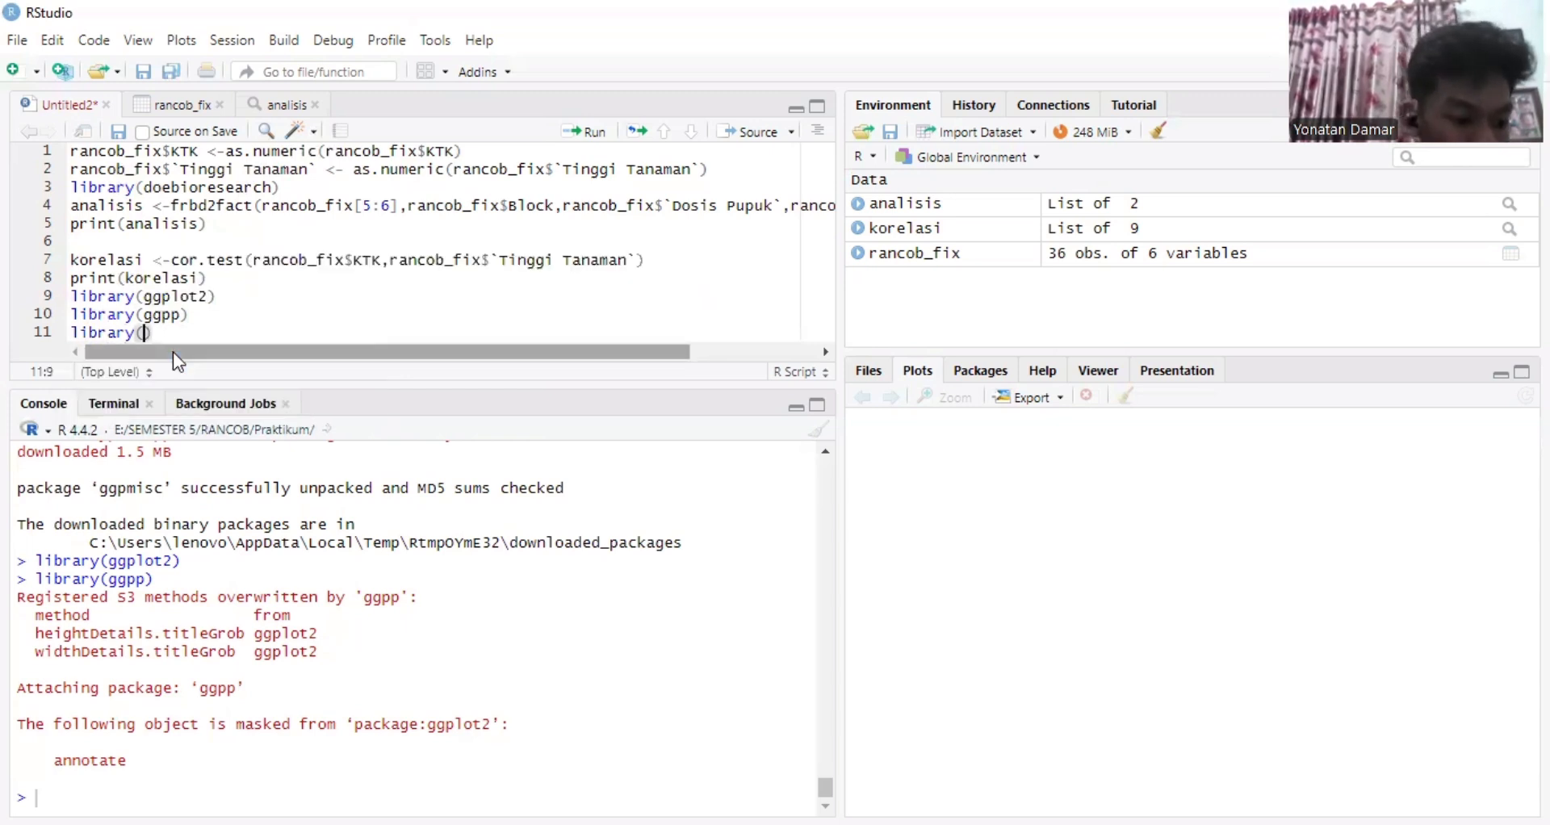
type("ggpmi")
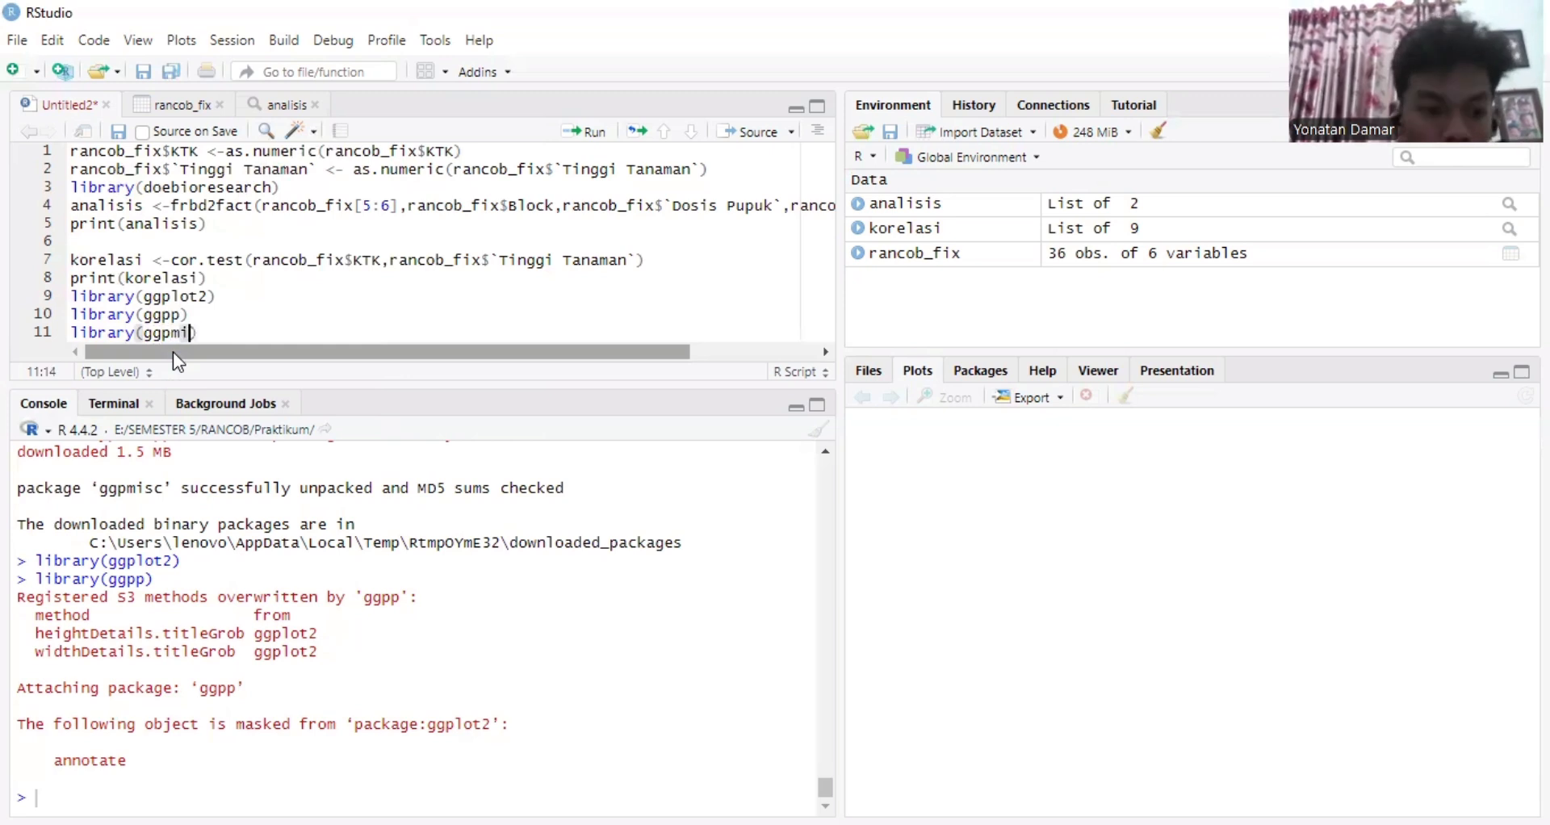
left_click(181, 358)
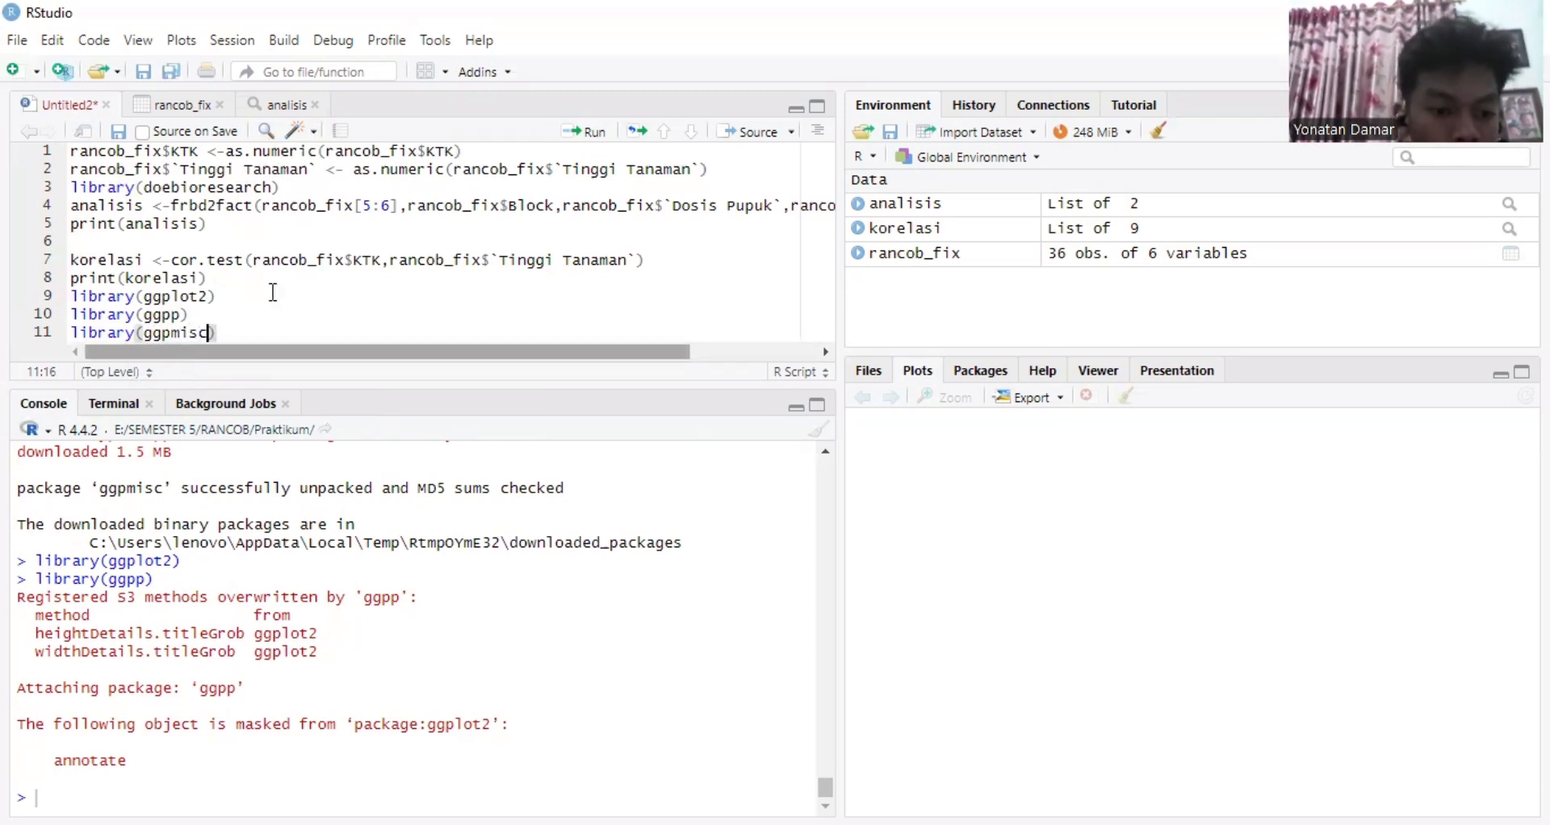
left_click(585, 132)
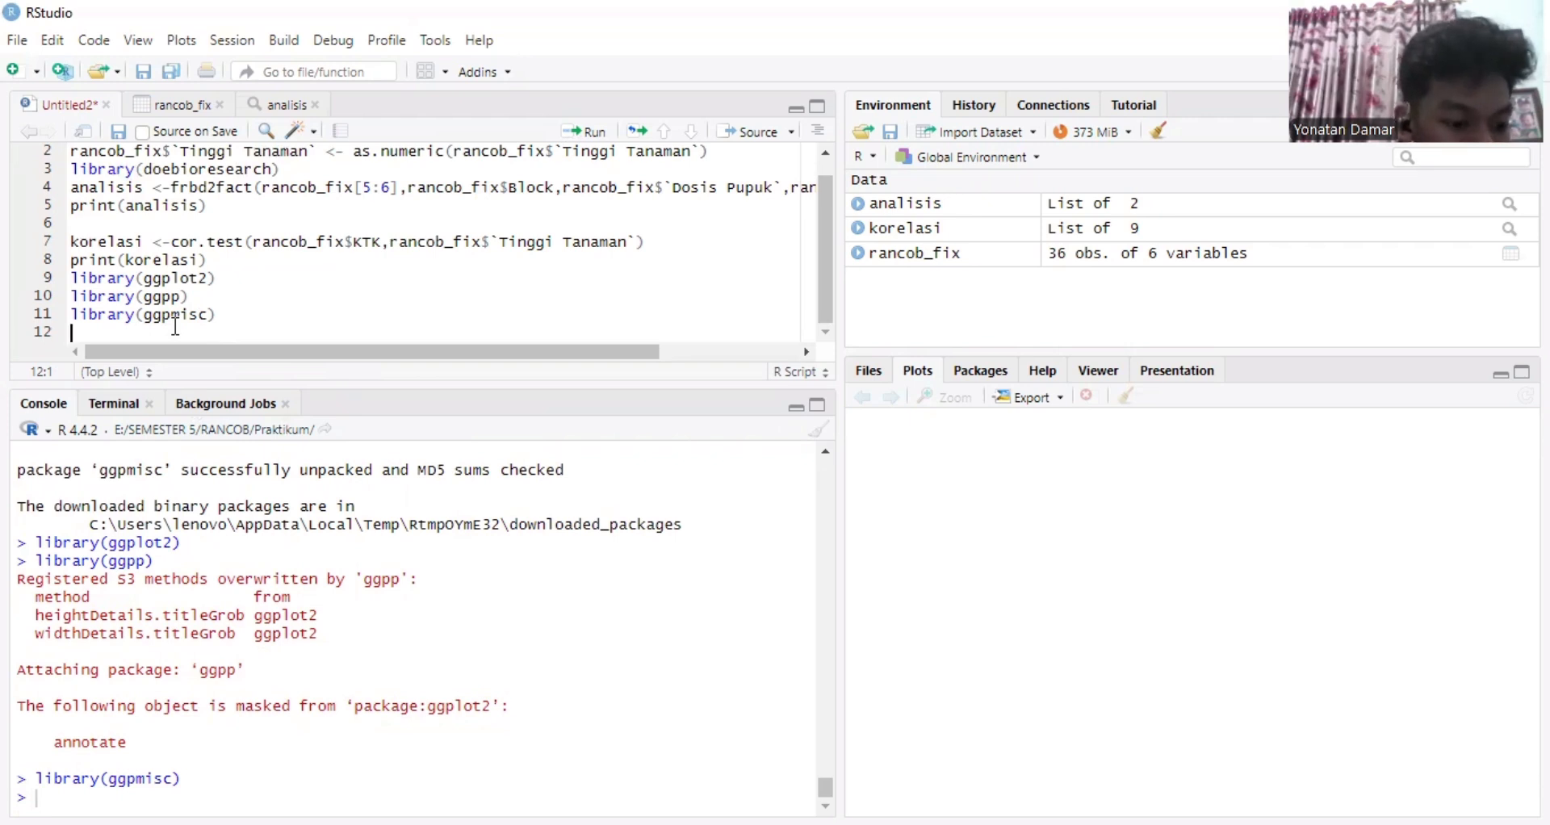
Start a ggplot call on line 12 of the script with rancob_fix as the data and an empty aes() mapping
type("ggplo")
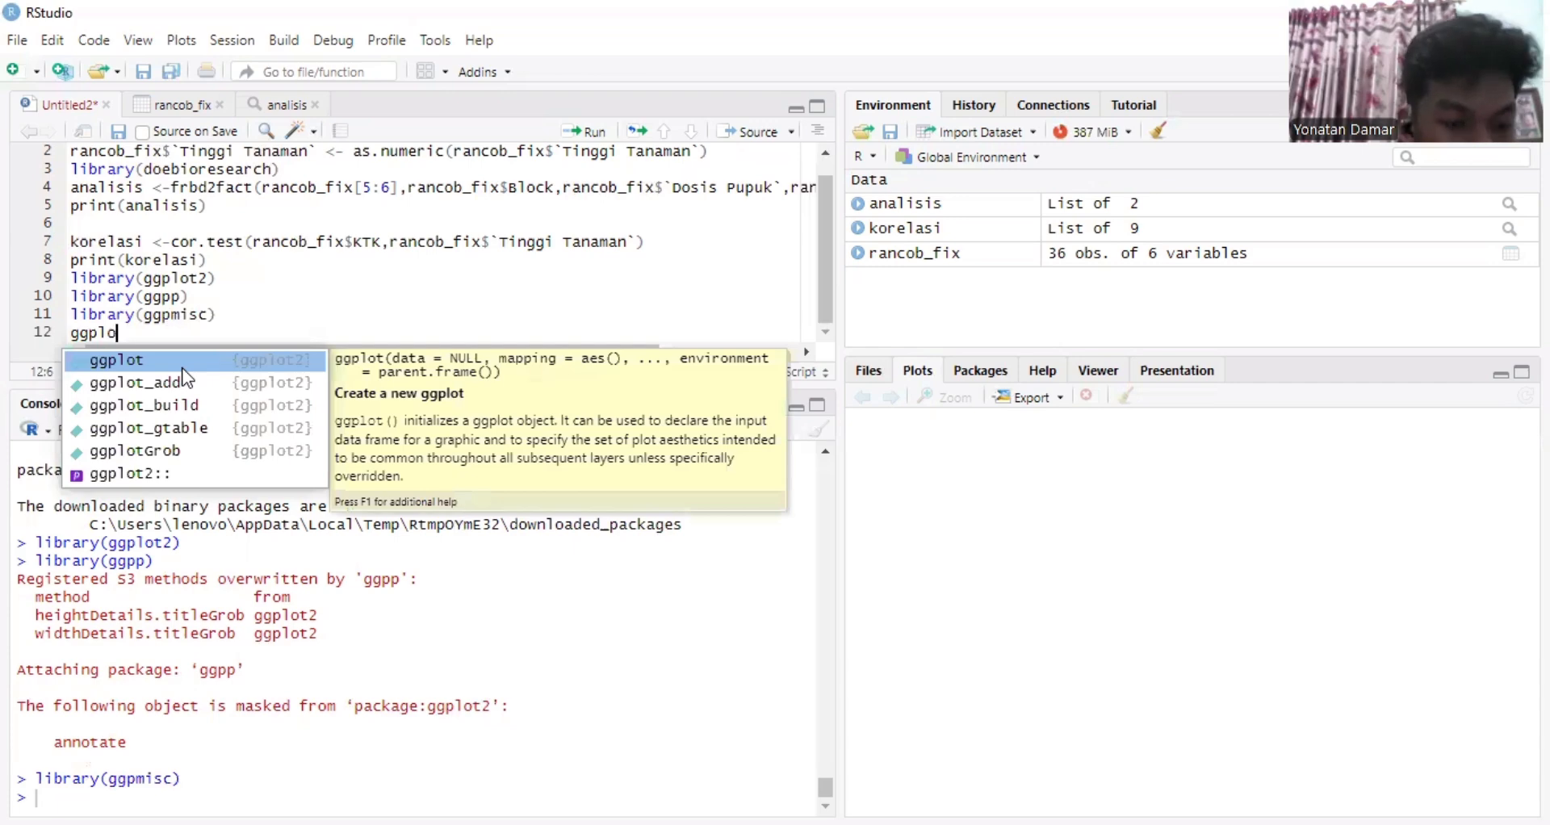
key("Return")
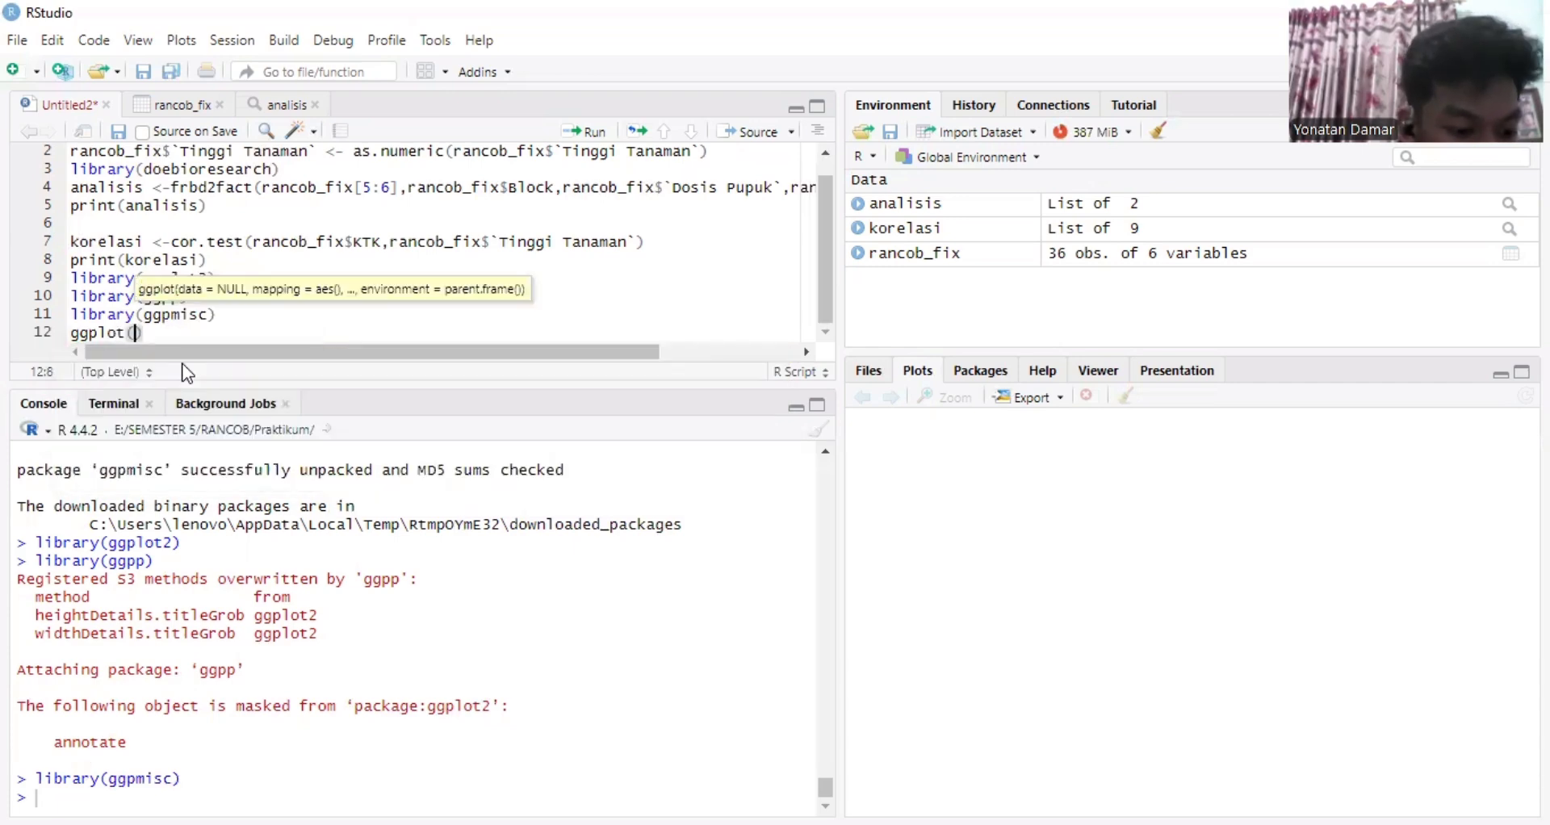
type("ran")
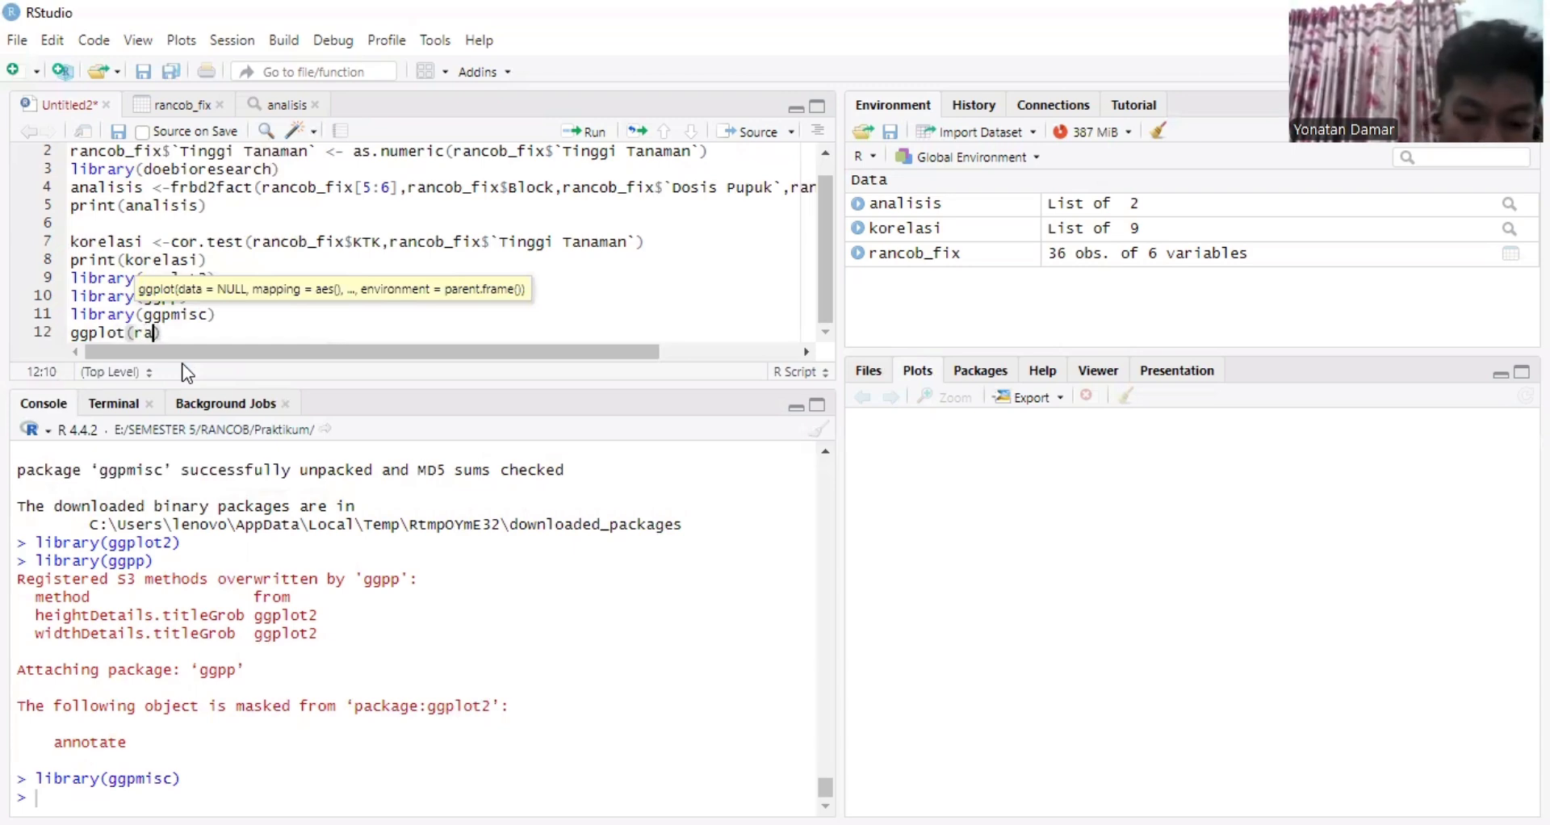
type("co")
key("Return")
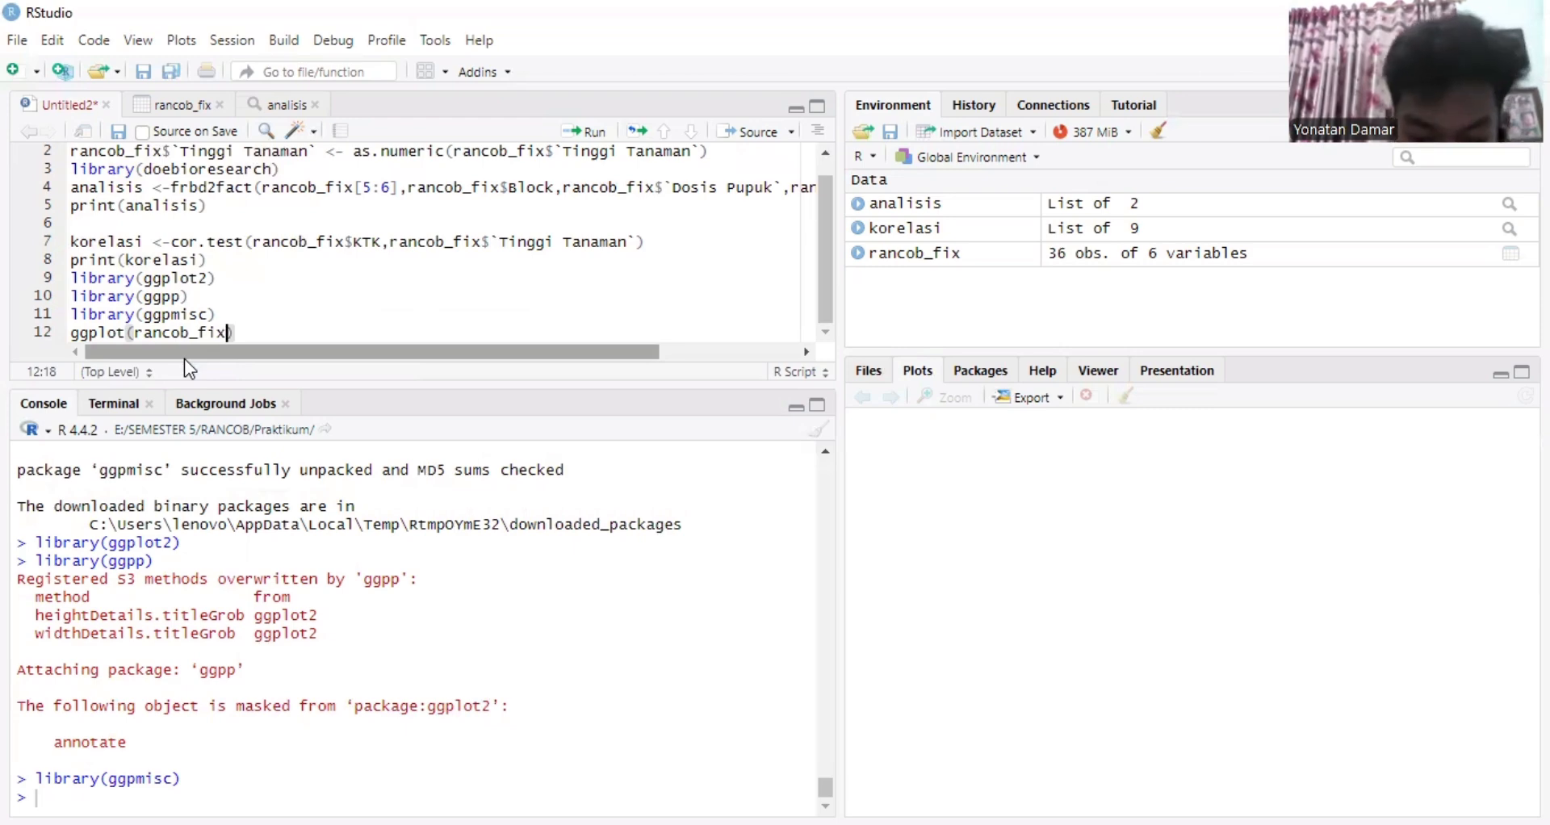
type(",")
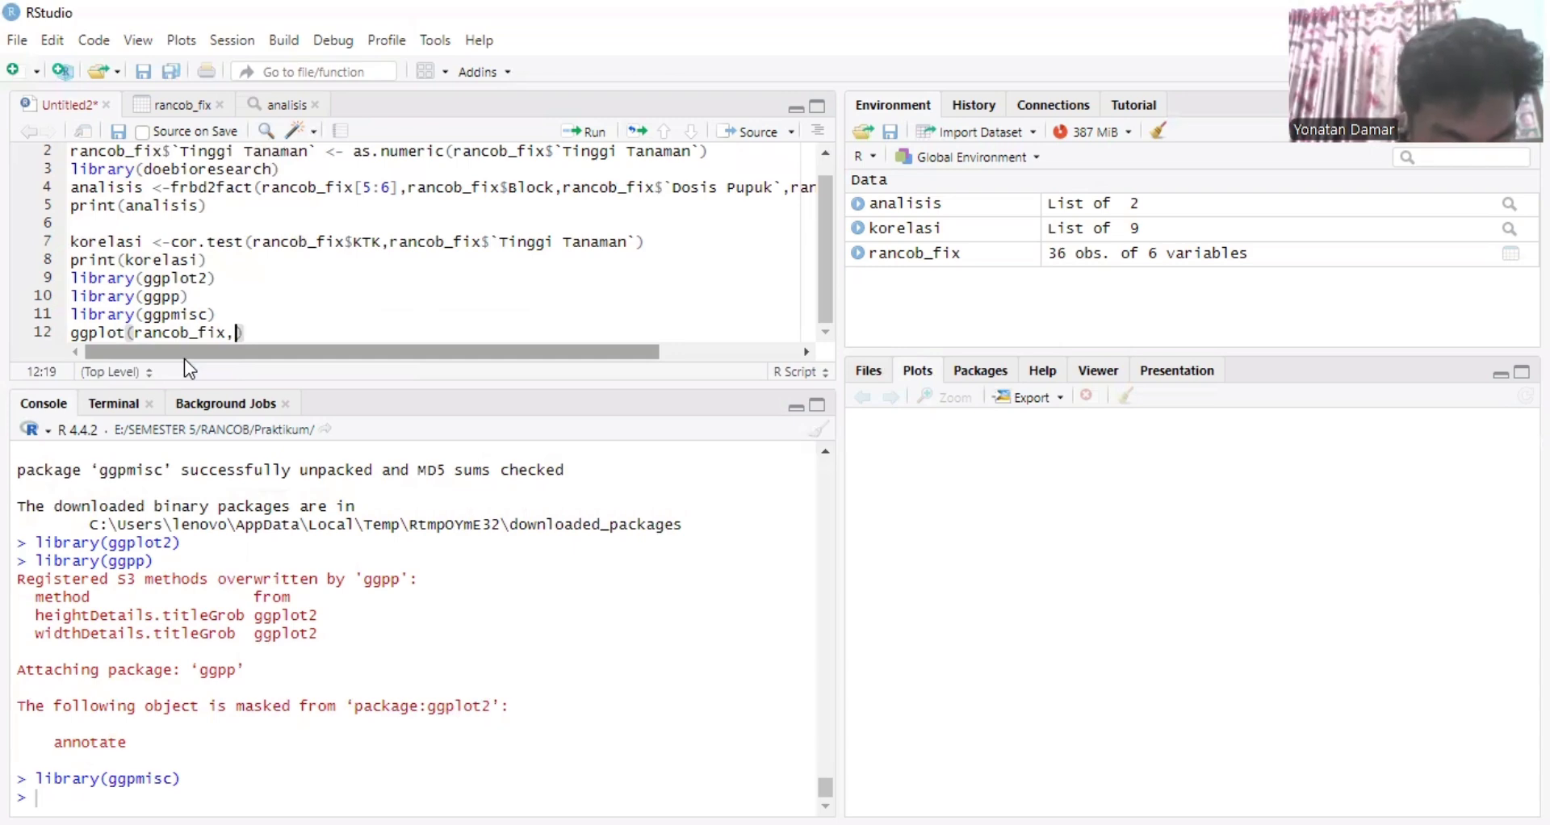
type("aes")
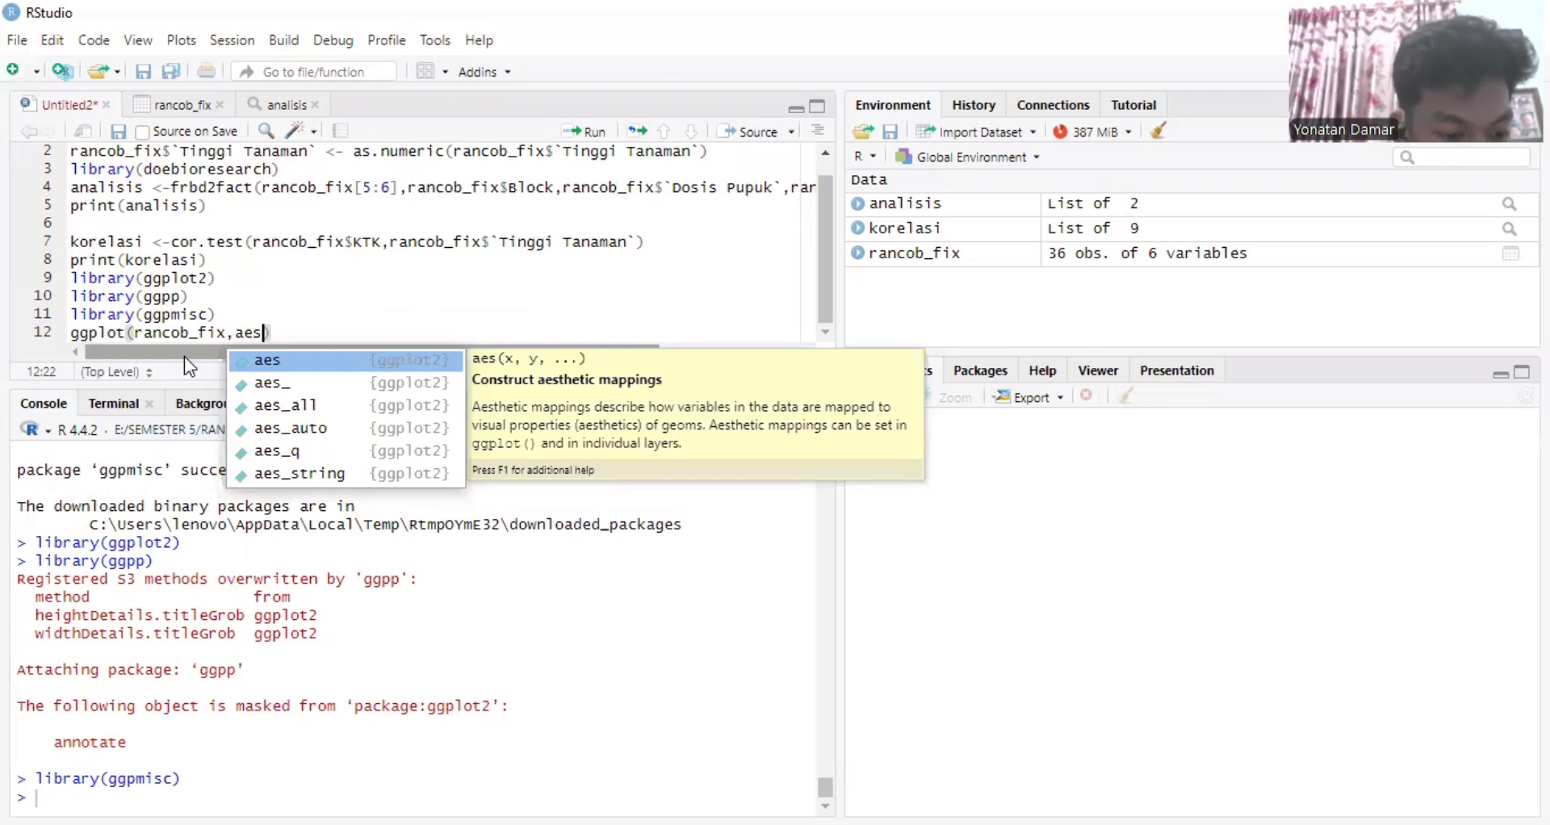
left_click(262, 360)
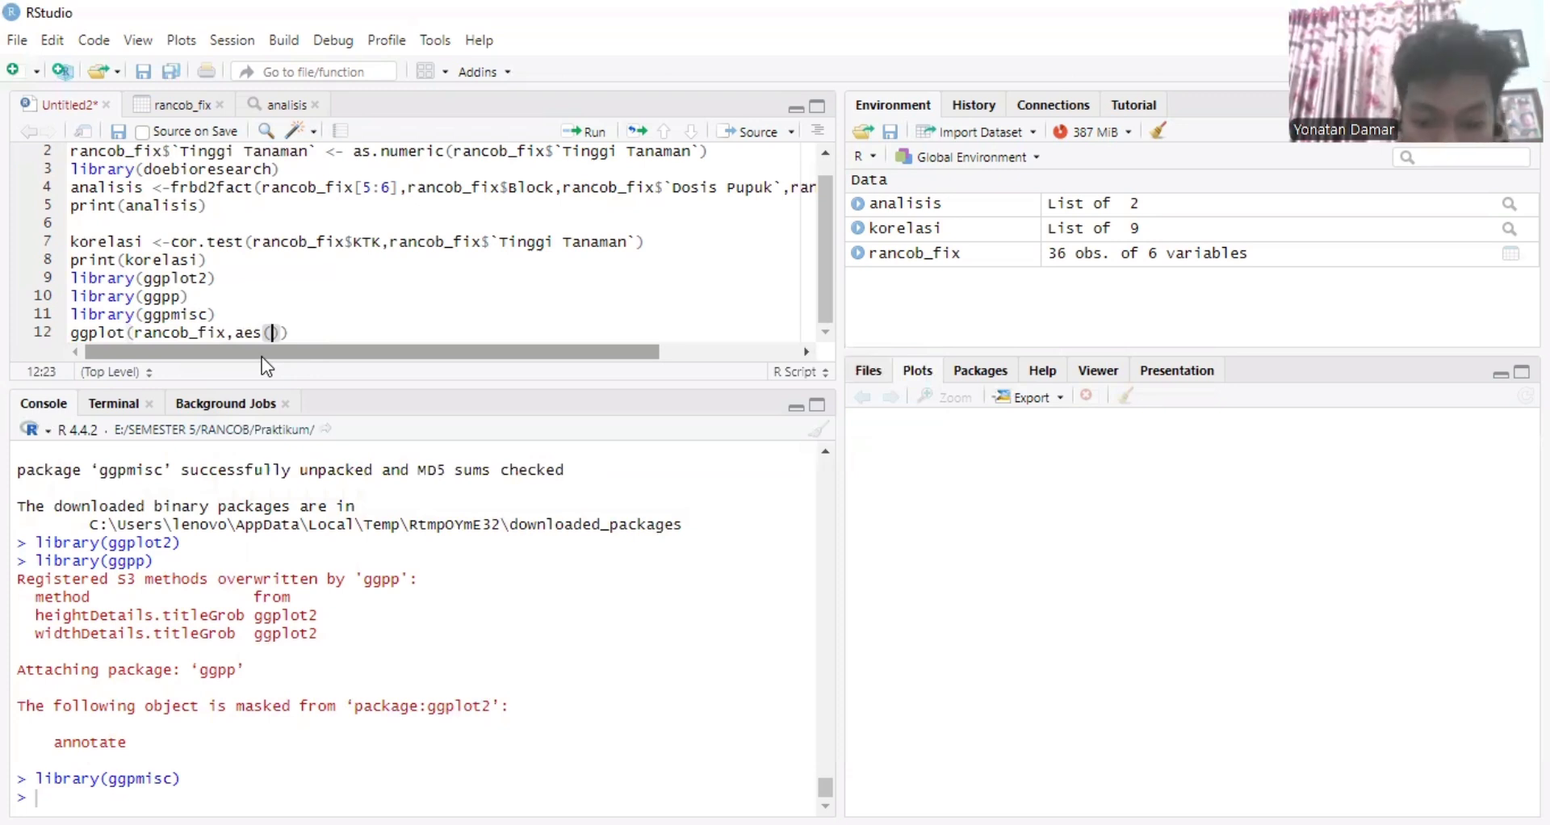
Map x to rancob_fix$KTK inside the aes() of the ggplot call
type("x=")
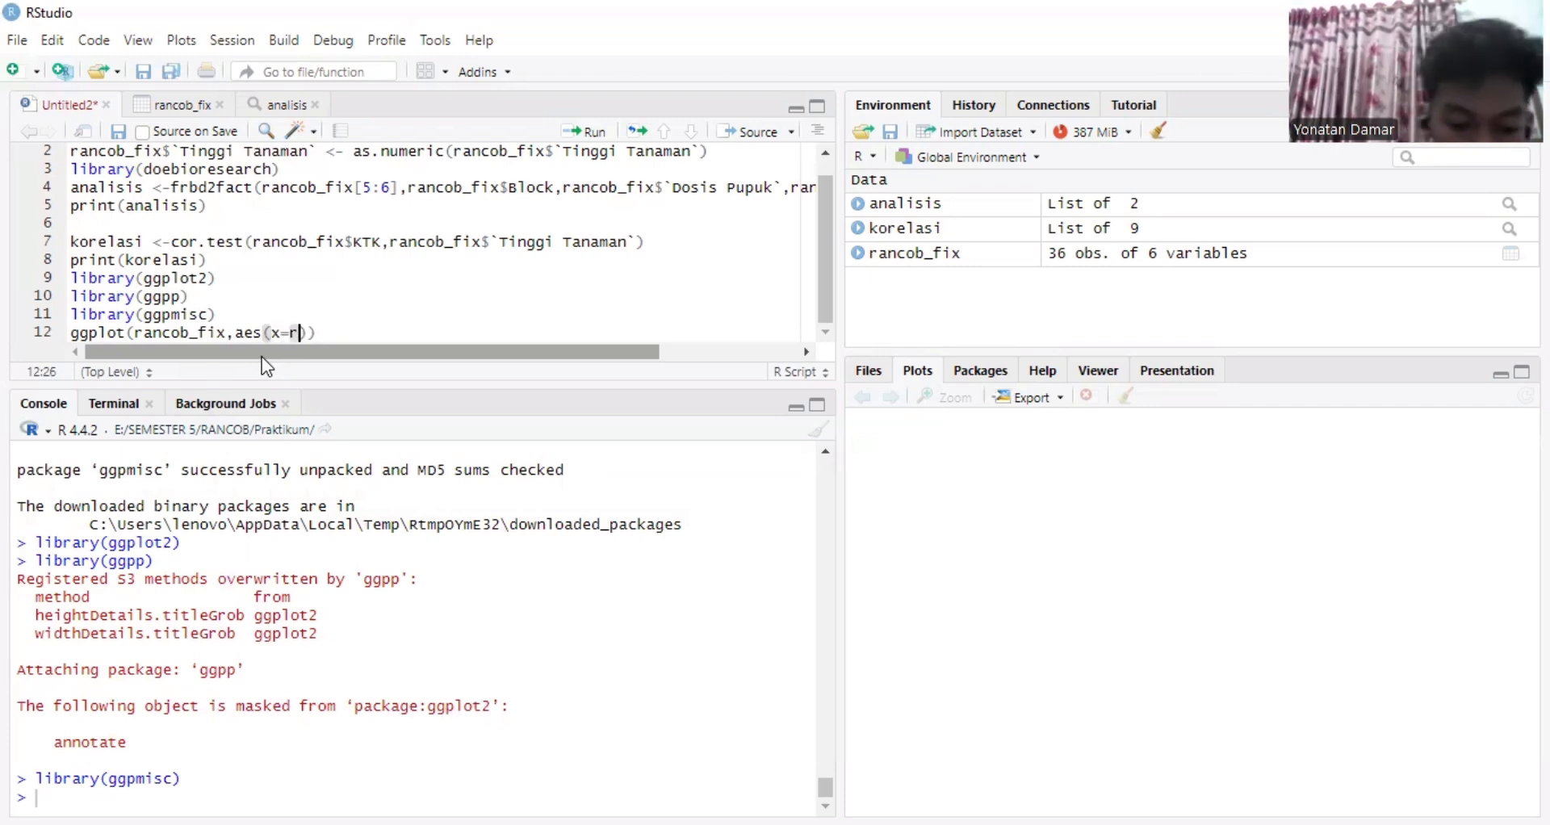
type("ranco")
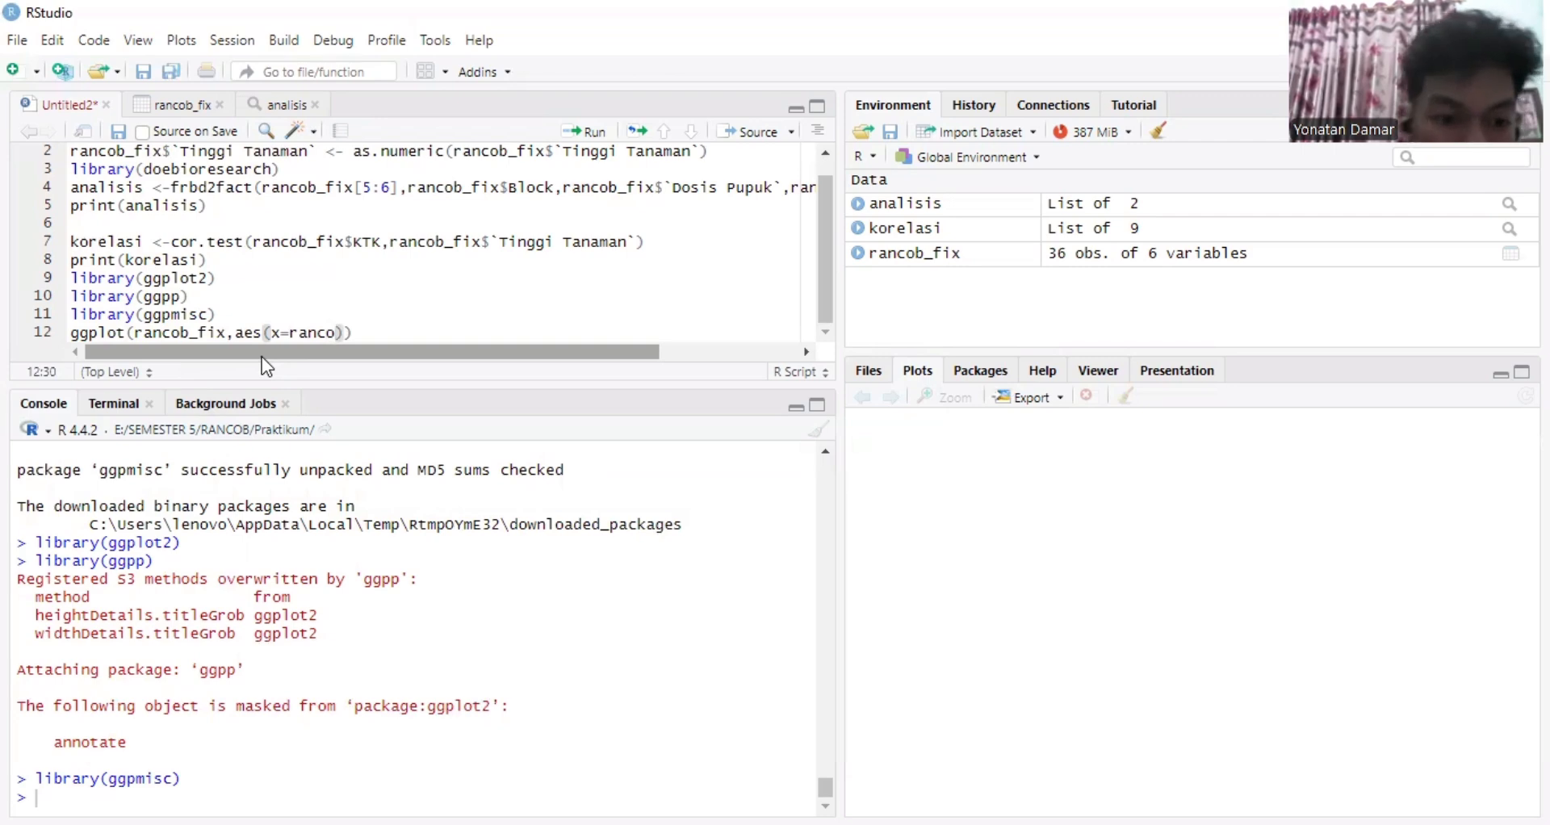
left_click(342, 361)
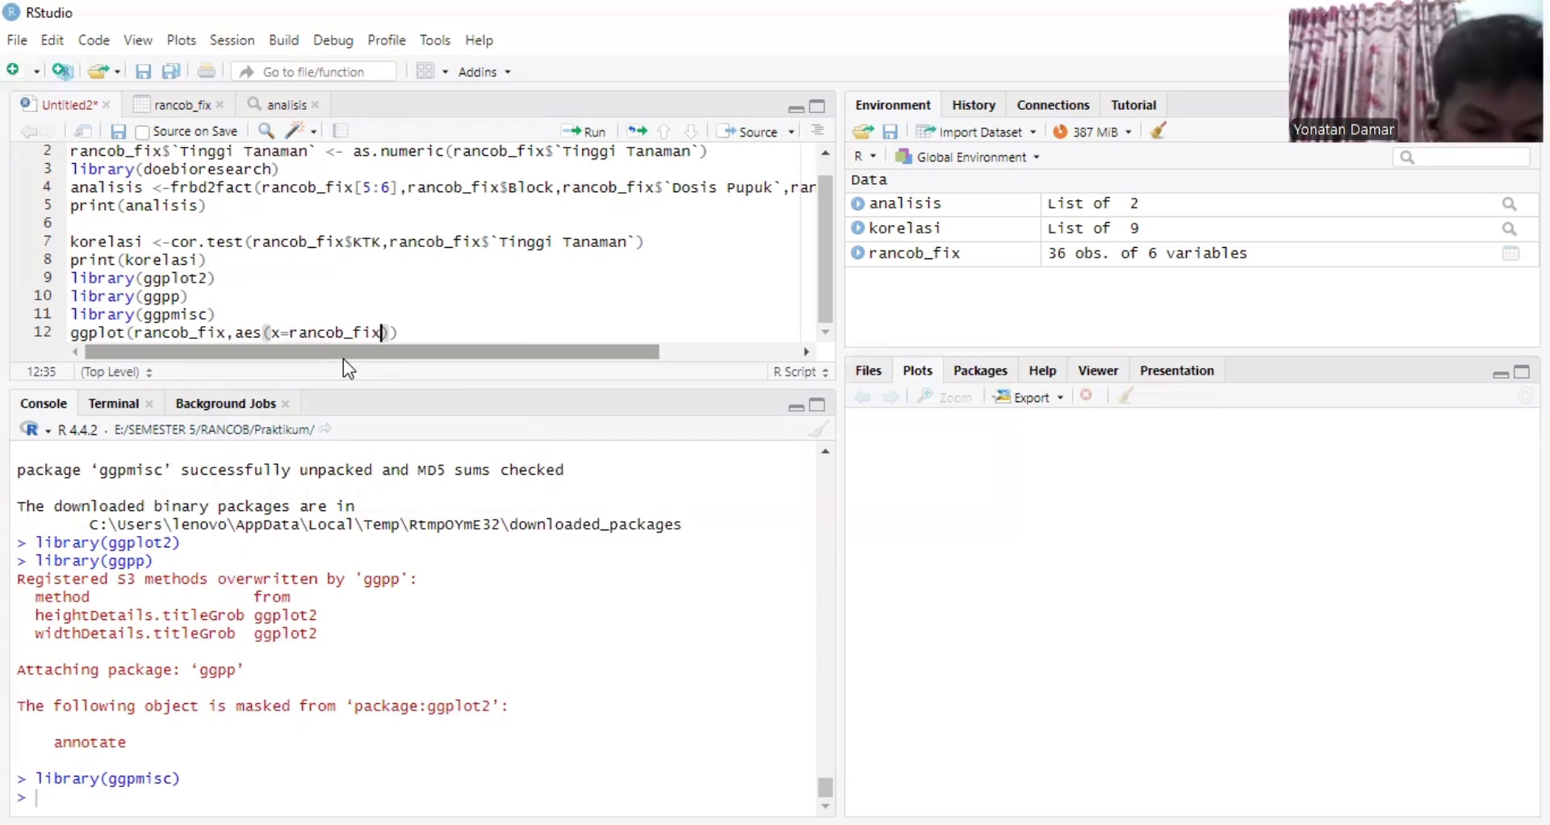
type("$")
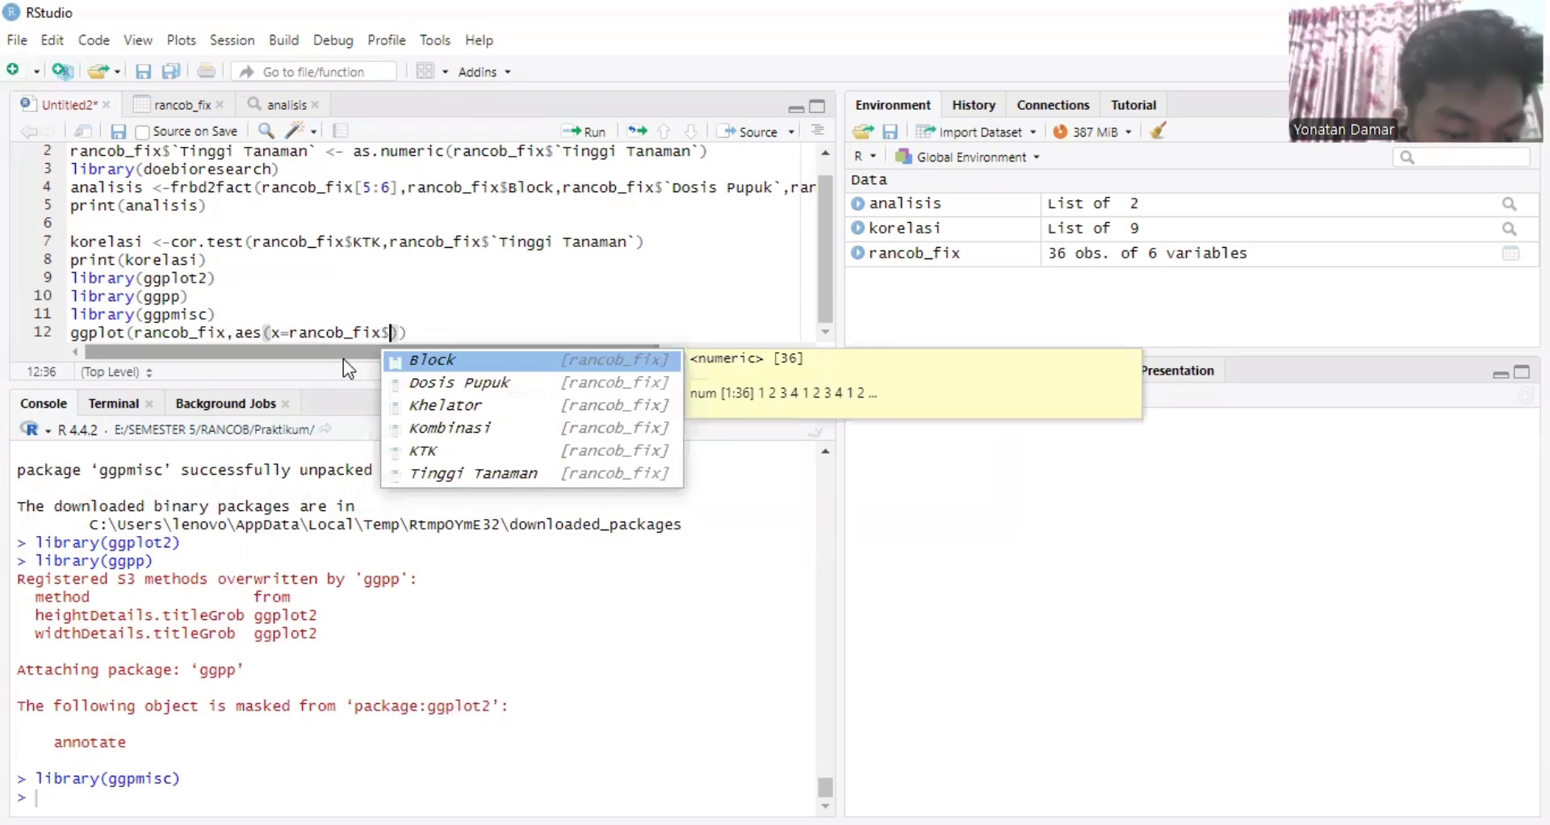
left_click(416, 459)
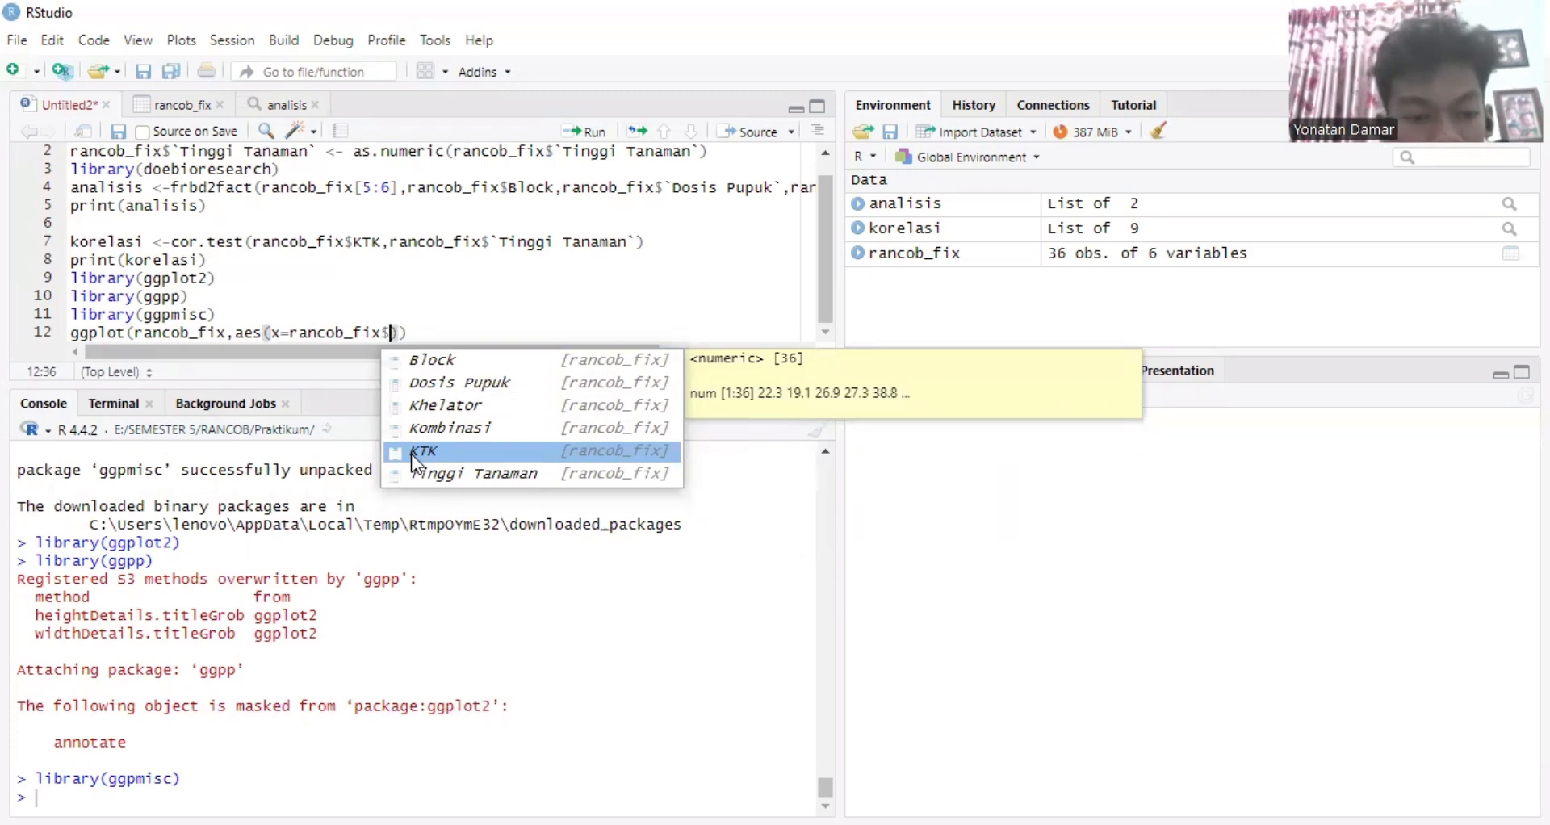
left_click(410, 453)
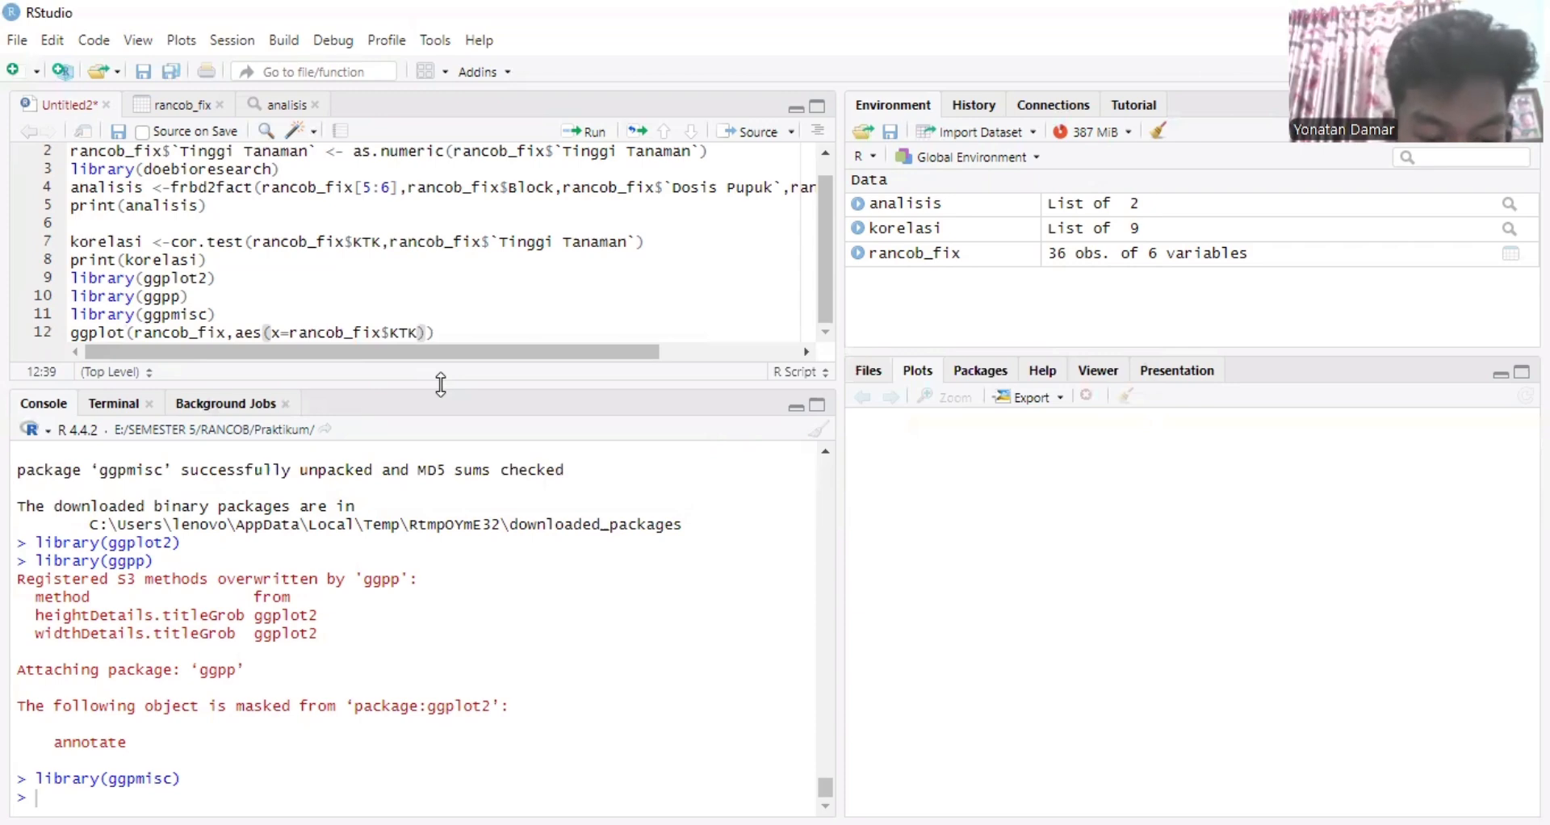
Add y=rancob_fix$`Tinggi Tanaman` as the second mapping inside the aes() of the ggplot call
type(",")
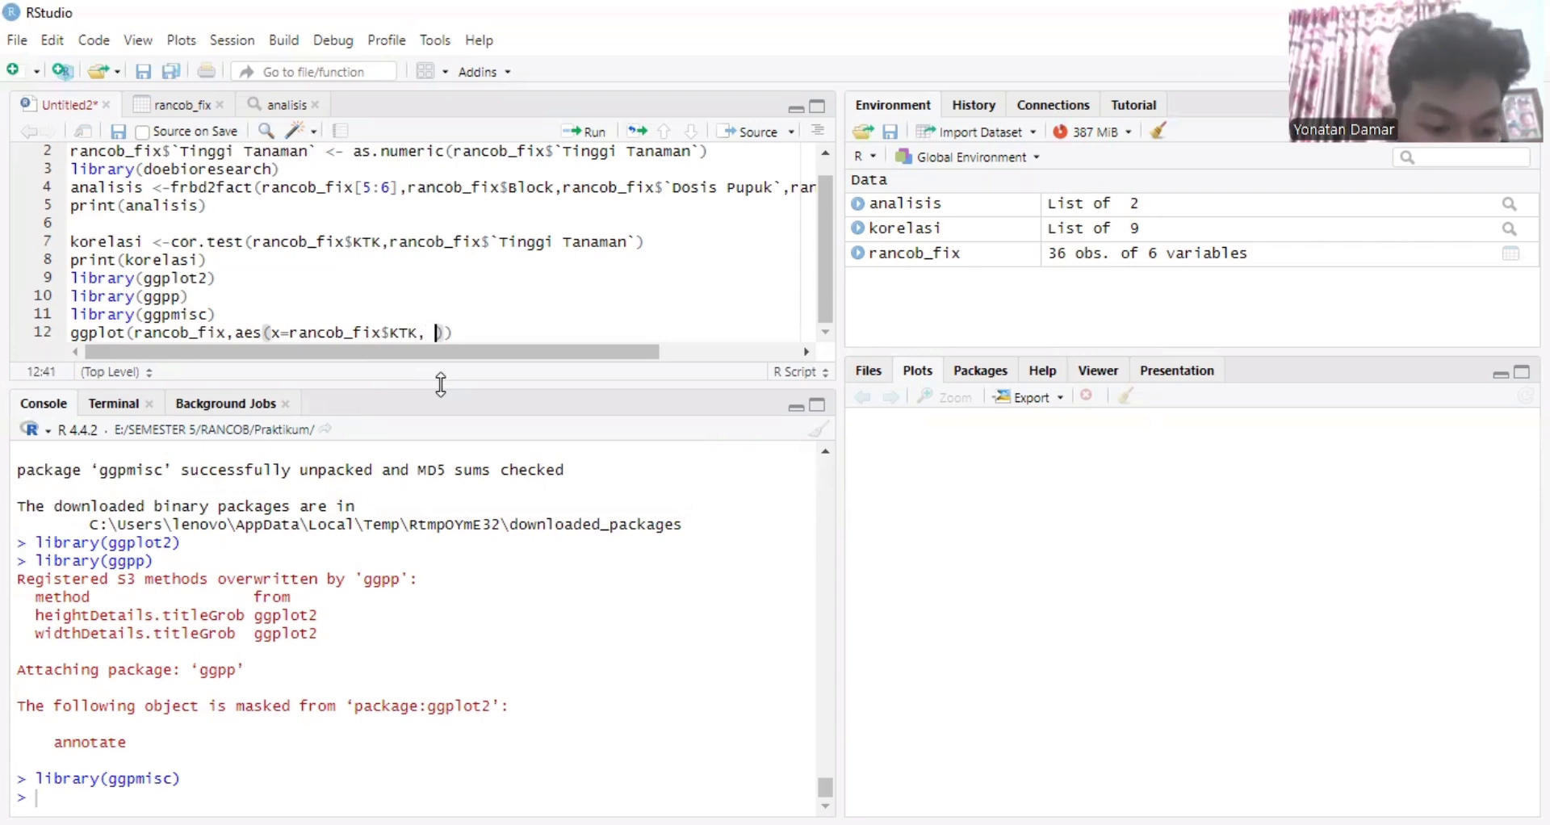
type(" y")
type("=ran")
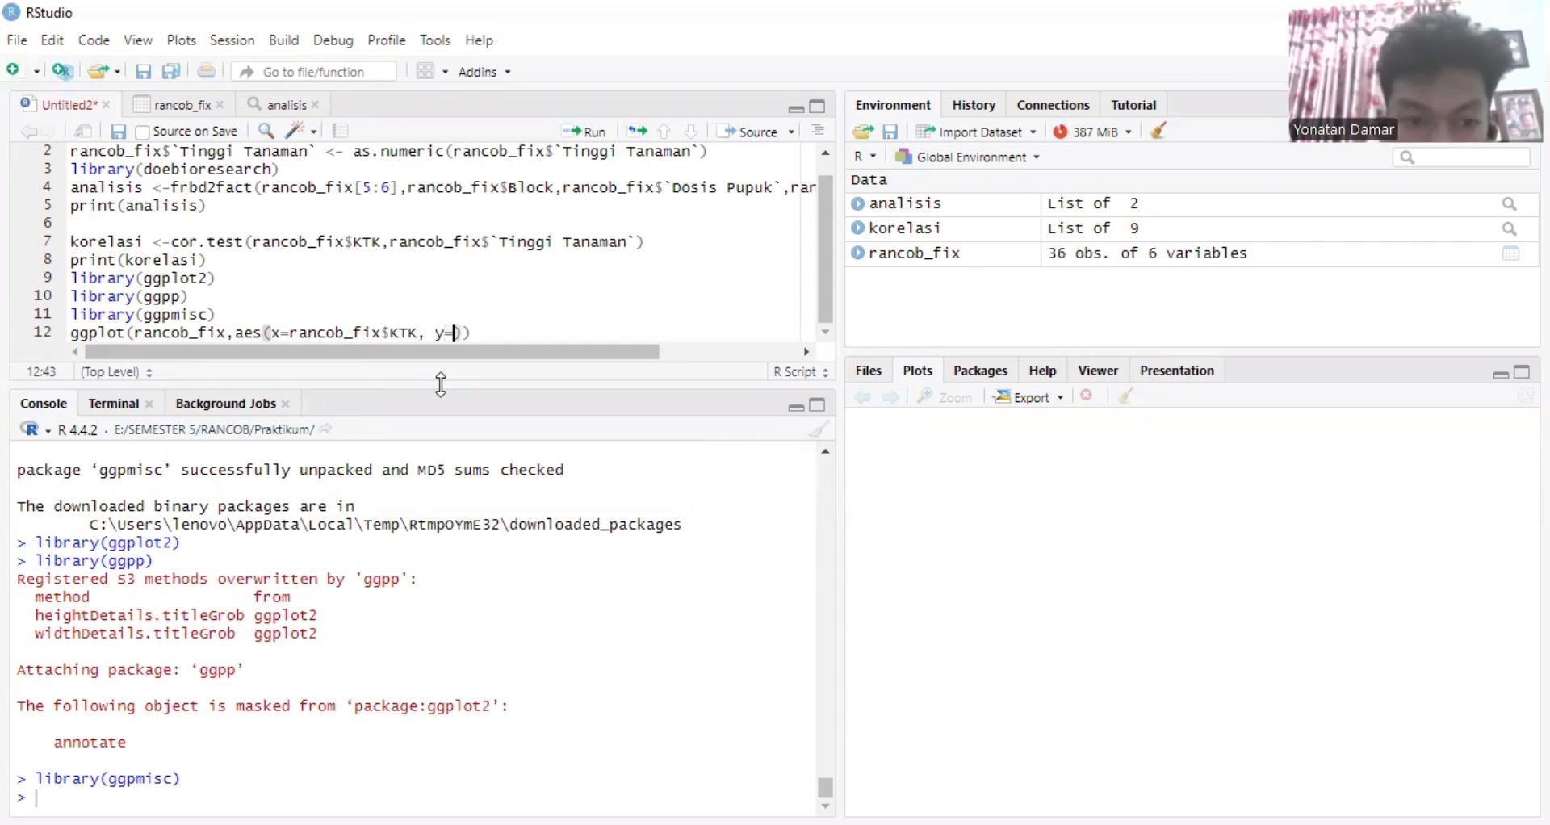
type("cob_fix")
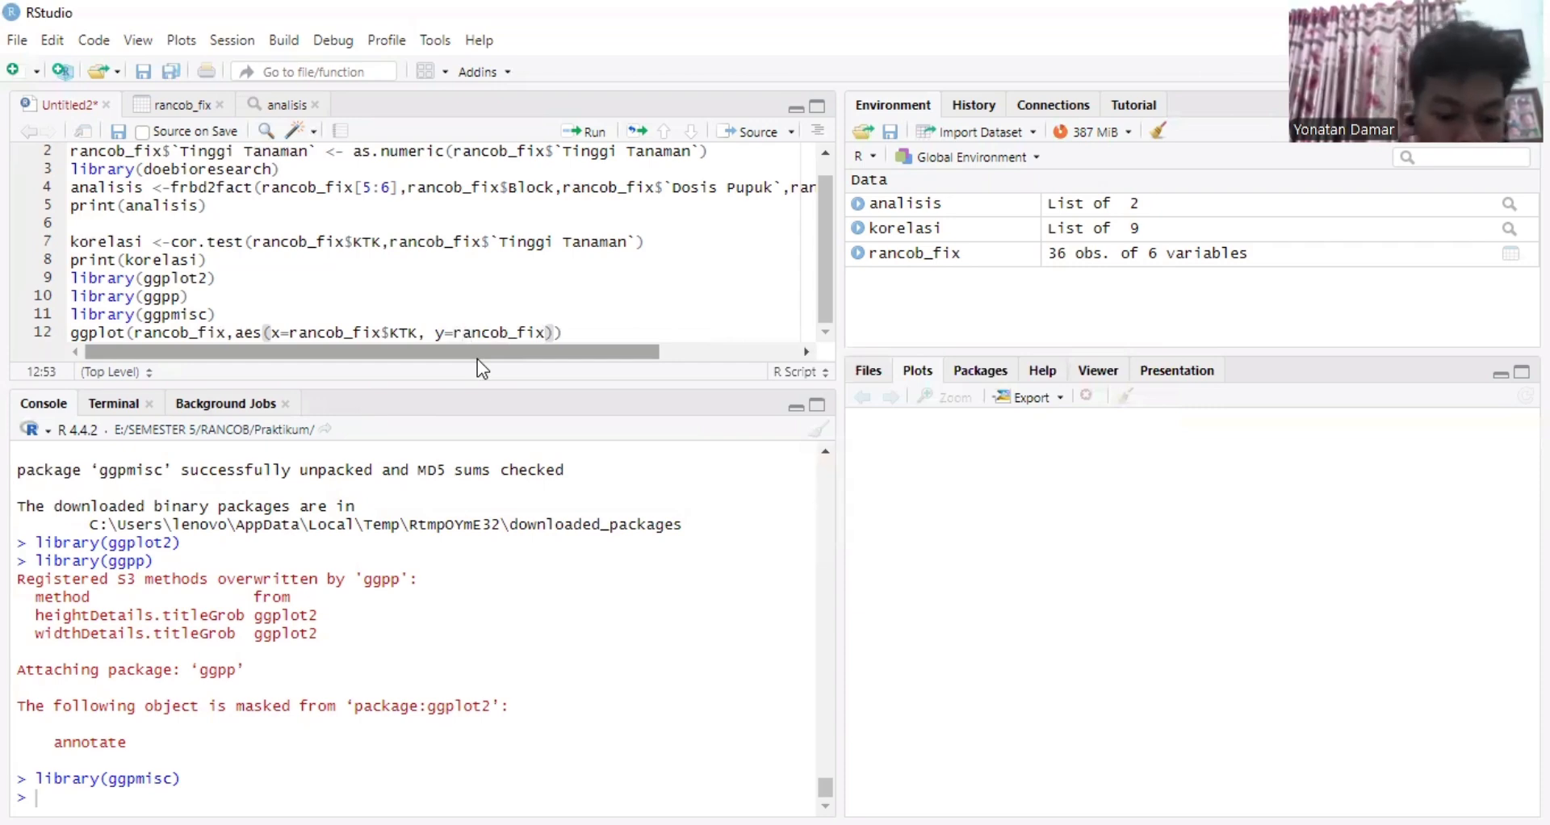
type("$")
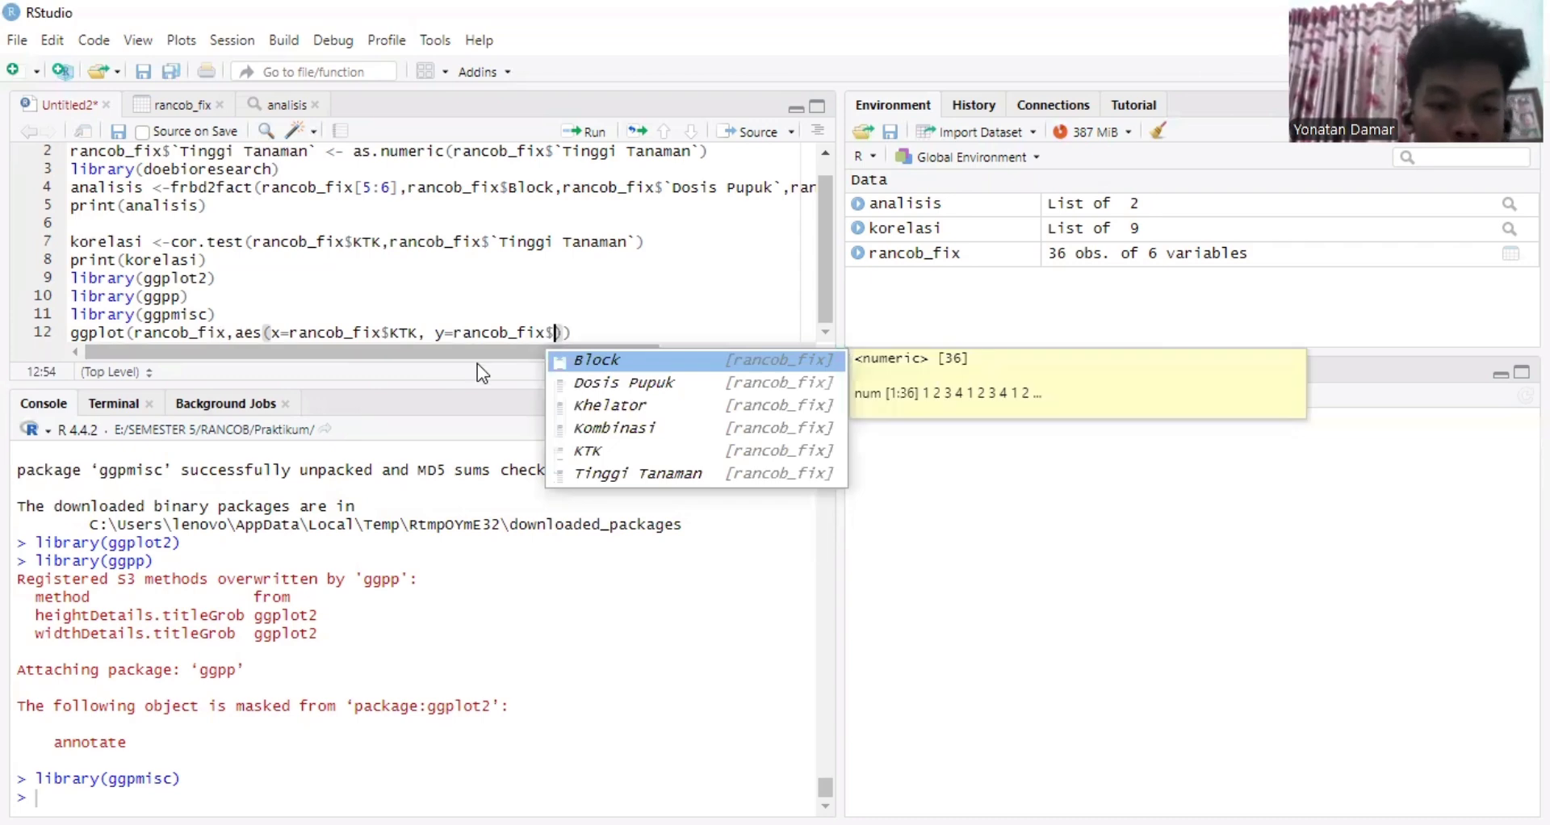
left_click(590, 476)
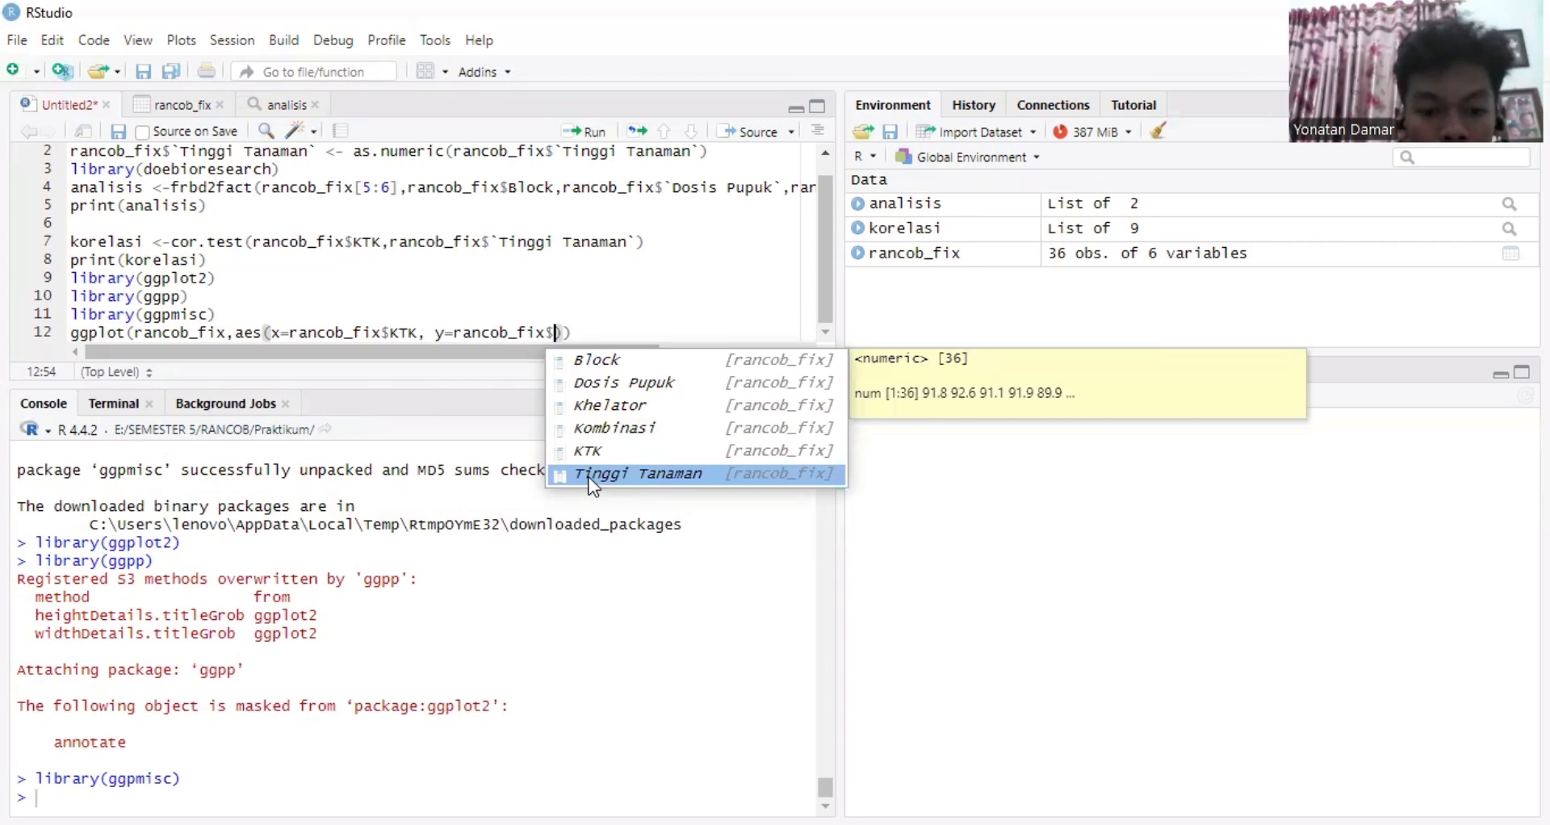
double_click(592, 476)
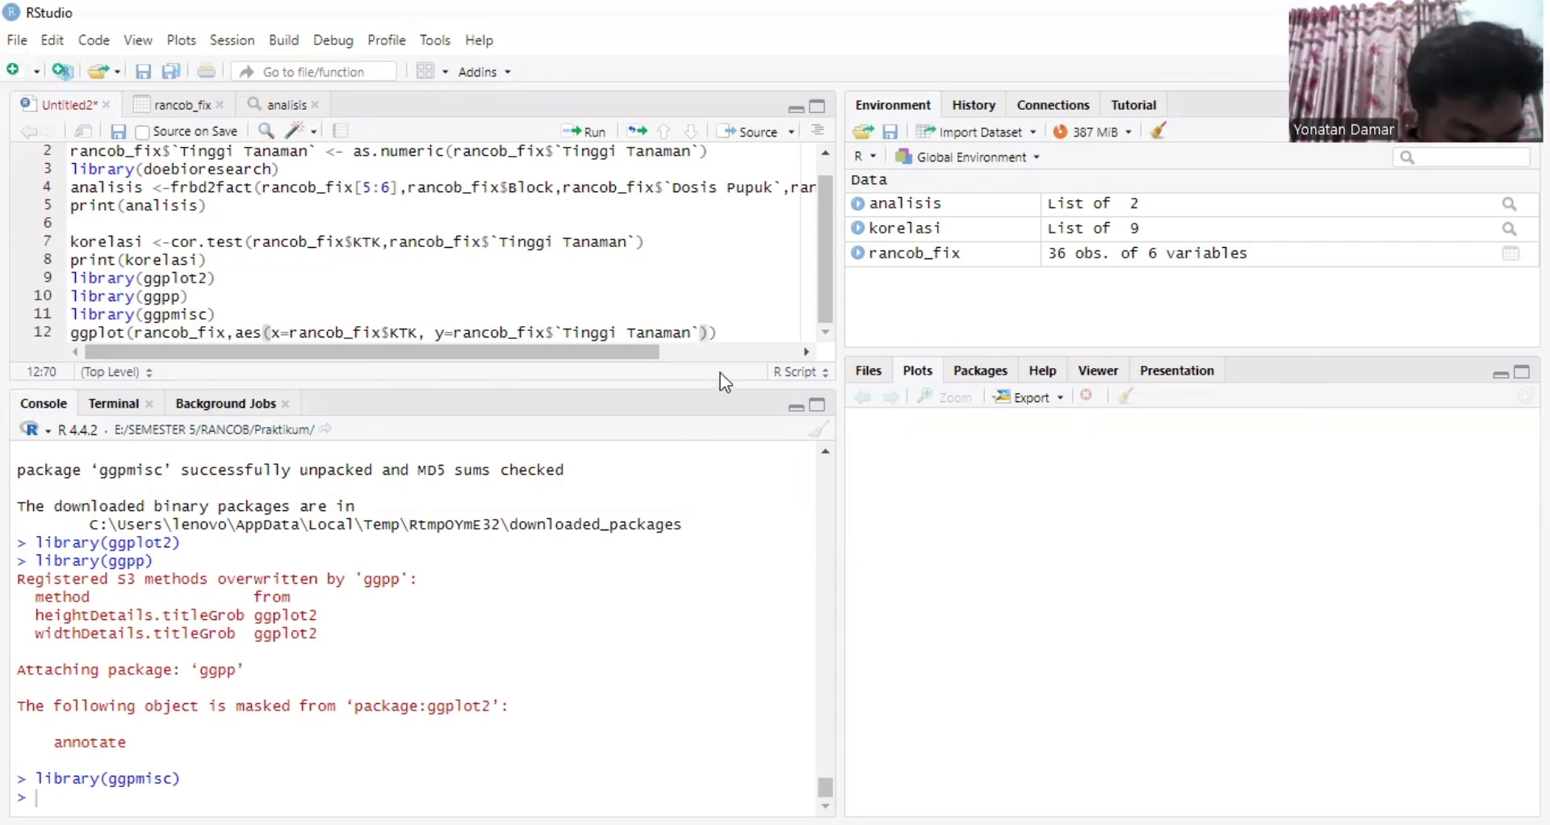
Append the layers geom_point(), geom_smooth(method = "lm", se = FALSE), theme_classic() and stat_poly_eq() with equation and R² labels to the ggplot call, one layer per line
left_click(732, 328)
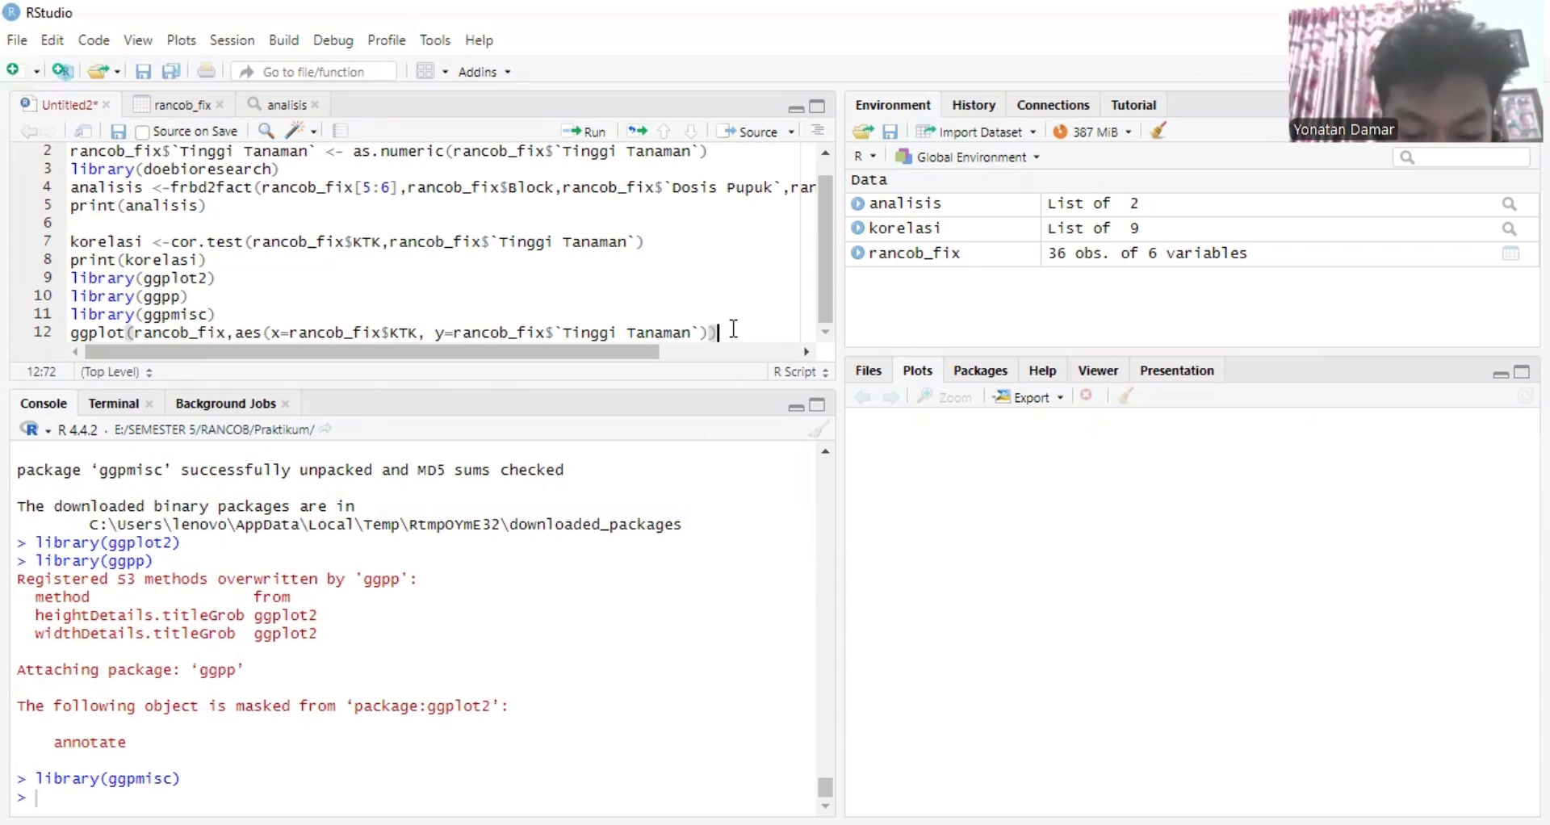
type("+")
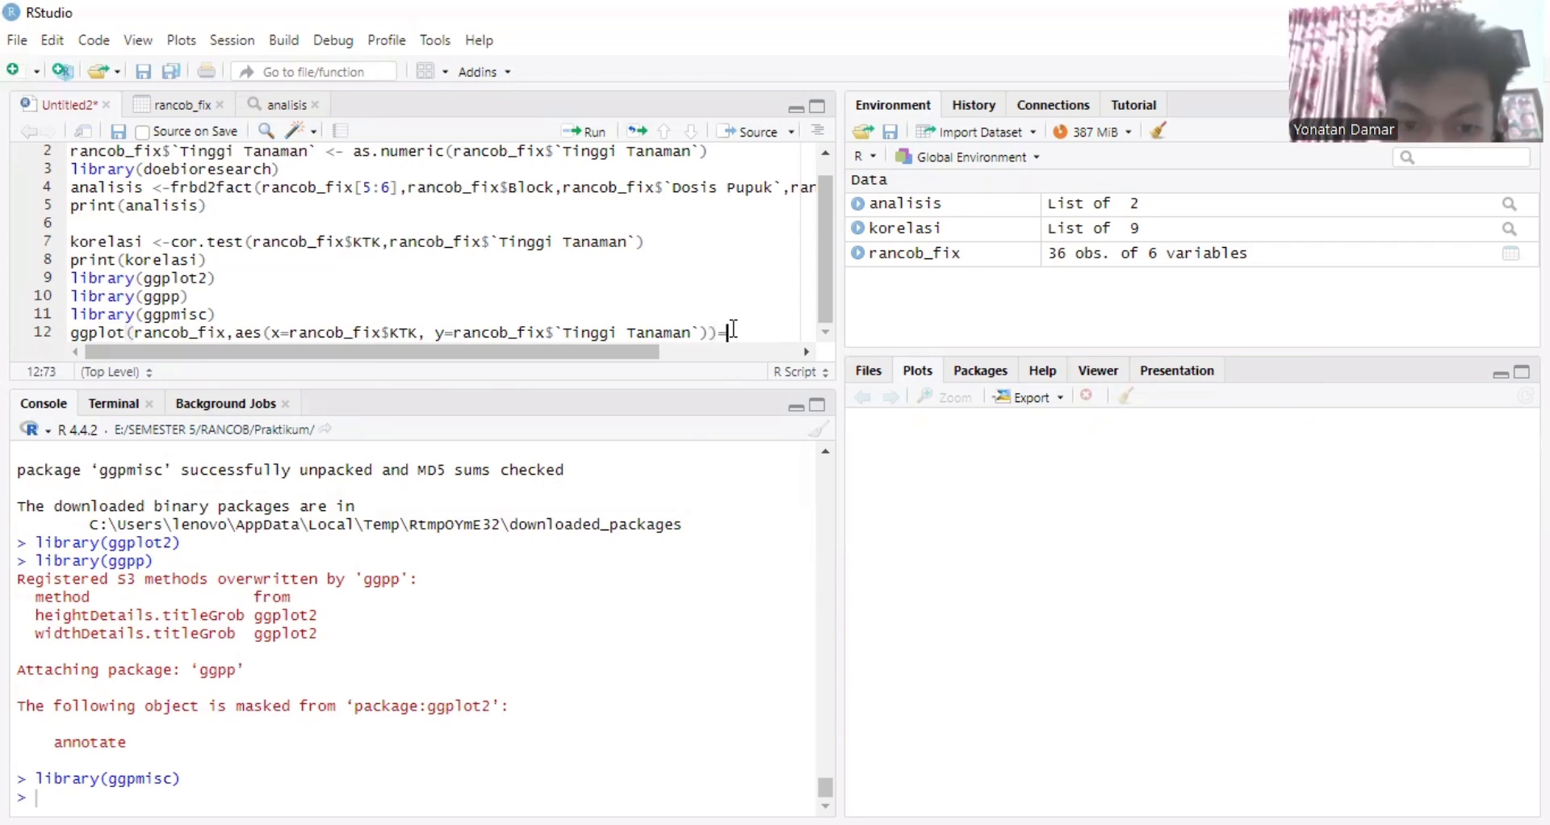
key("BackSpace")
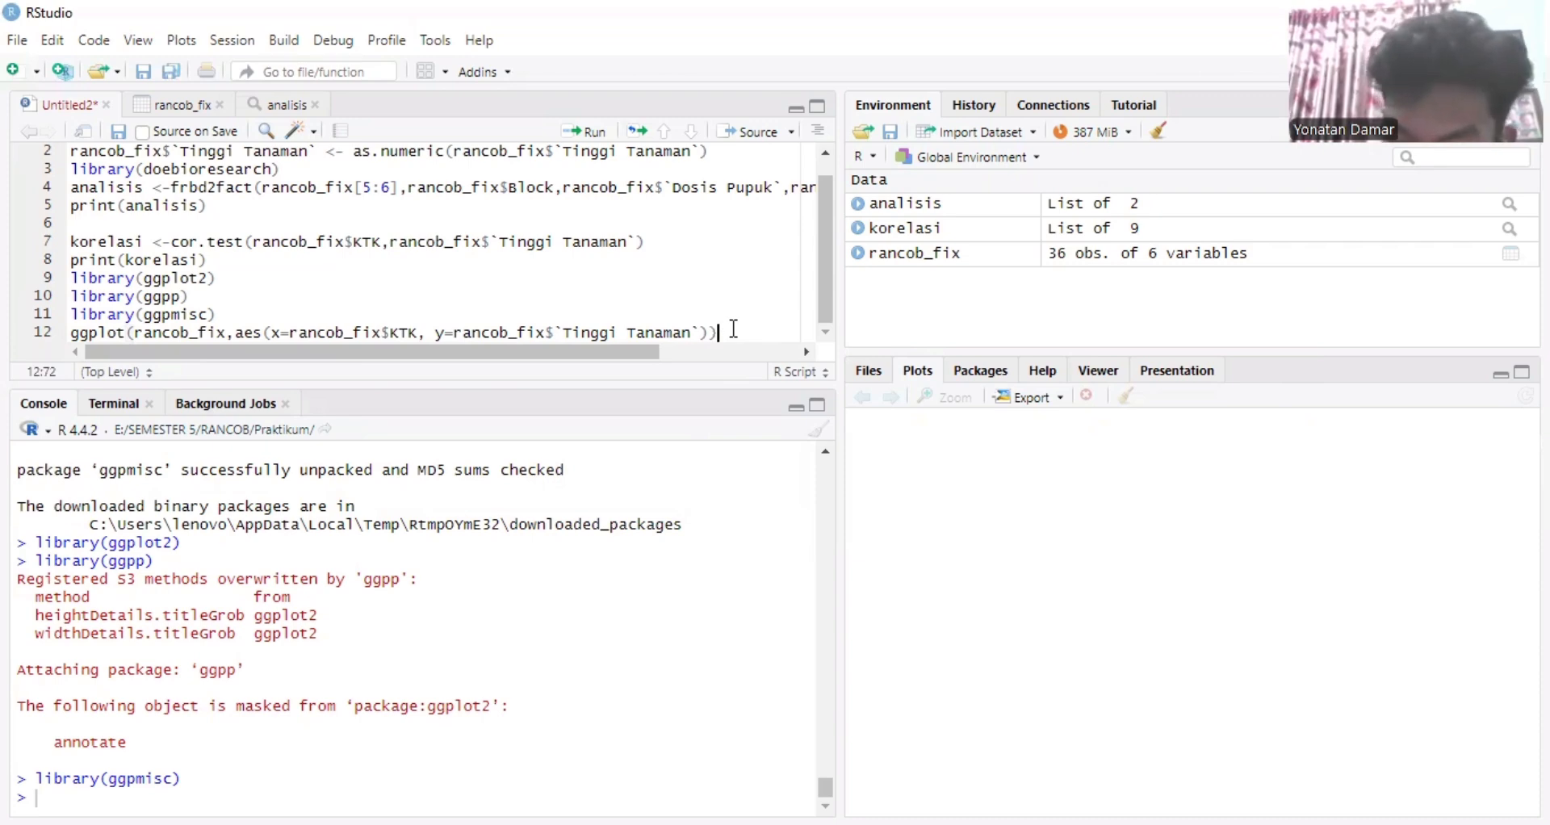
type("+")
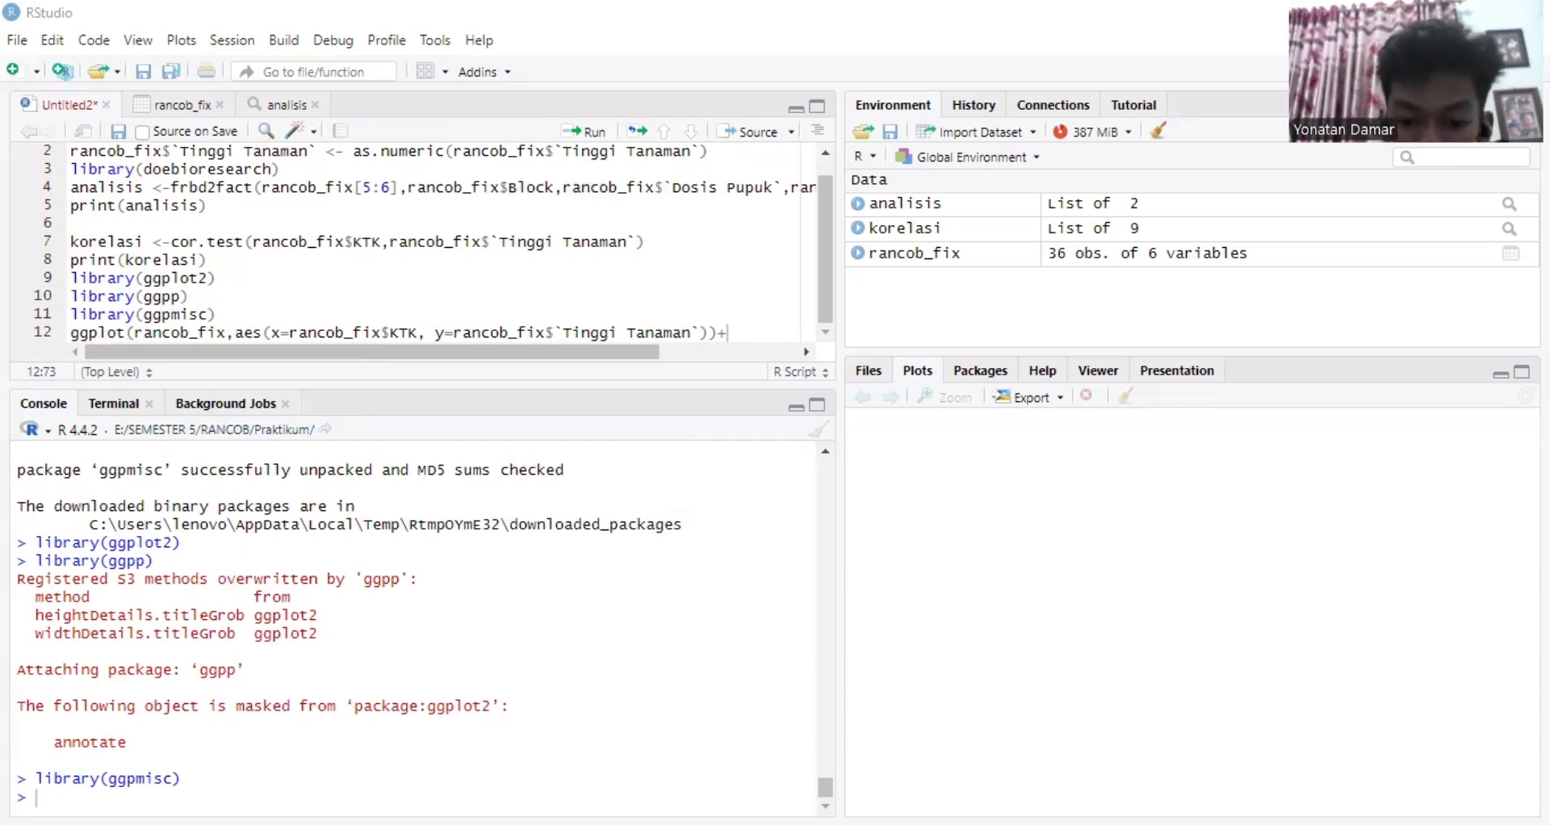
right_click(760, 337)
left_click(820, 417)
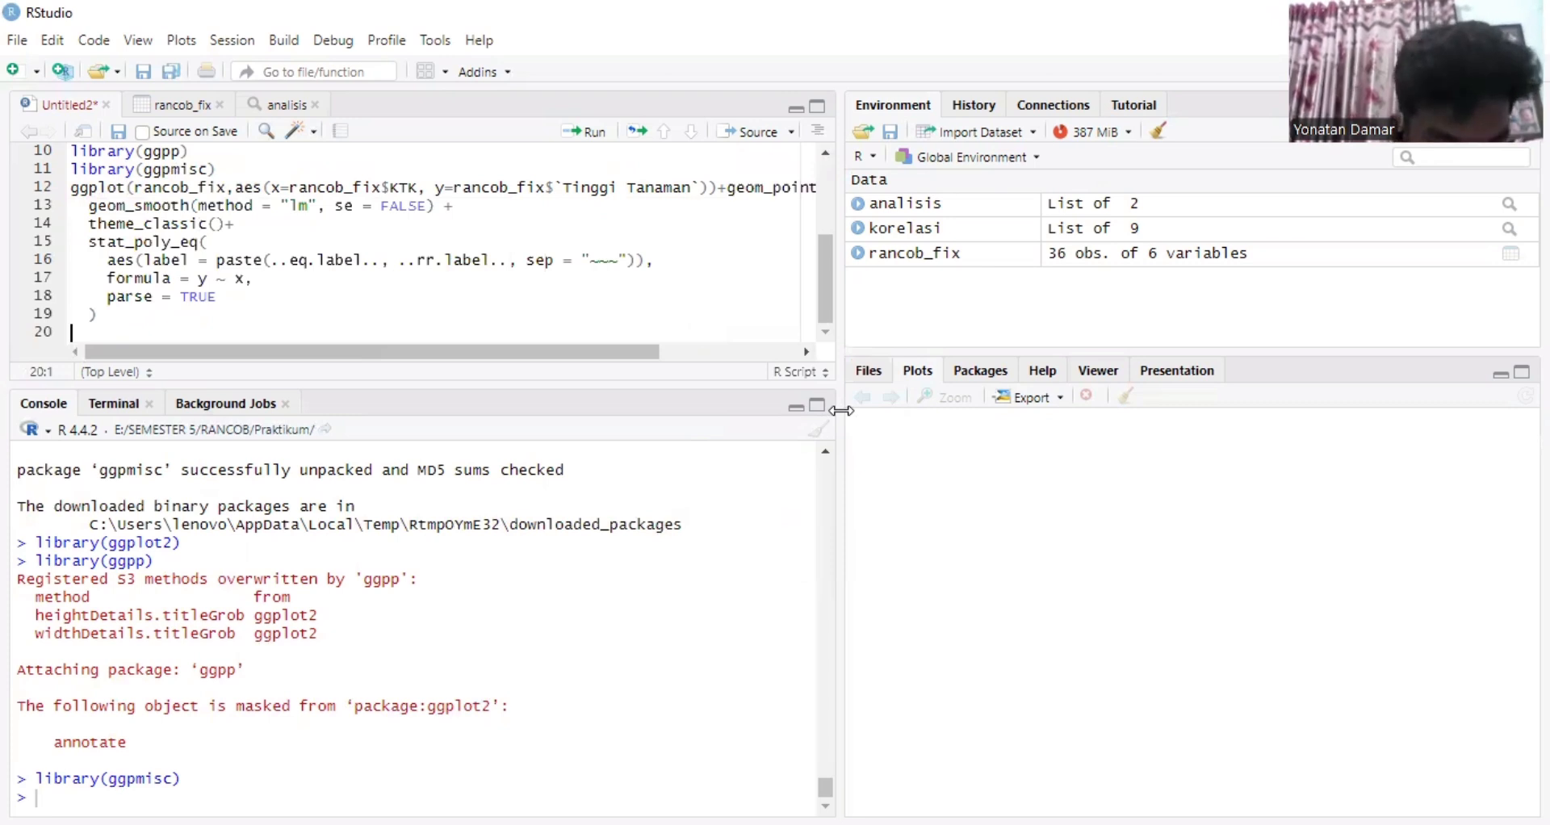
left_click(730, 190)
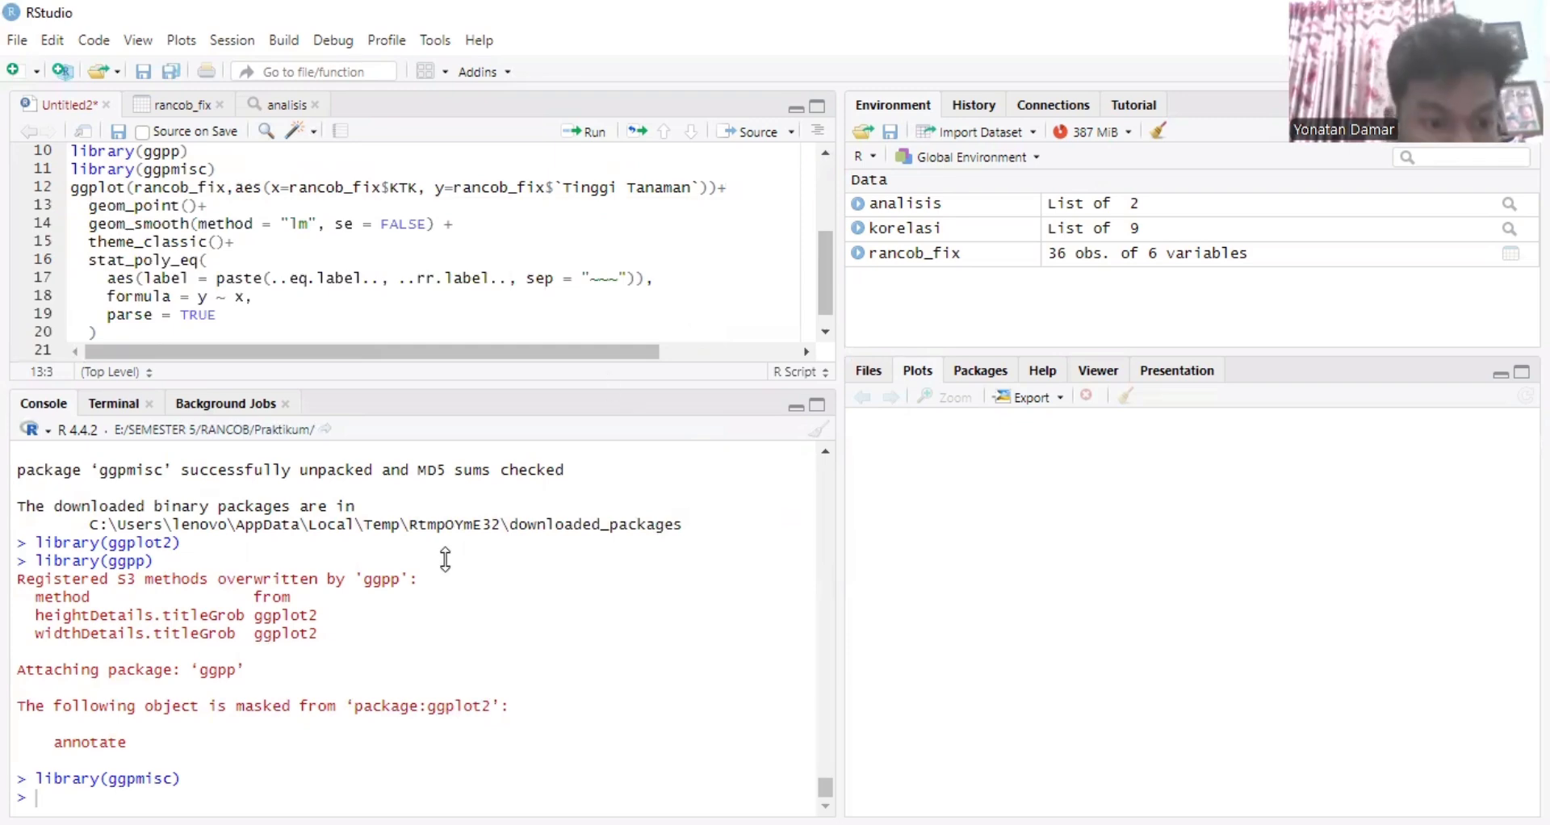
Run the complete ggplot command to draw the regression plot, and look through its console output
left_click(191, 332)
left_click(585, 137)
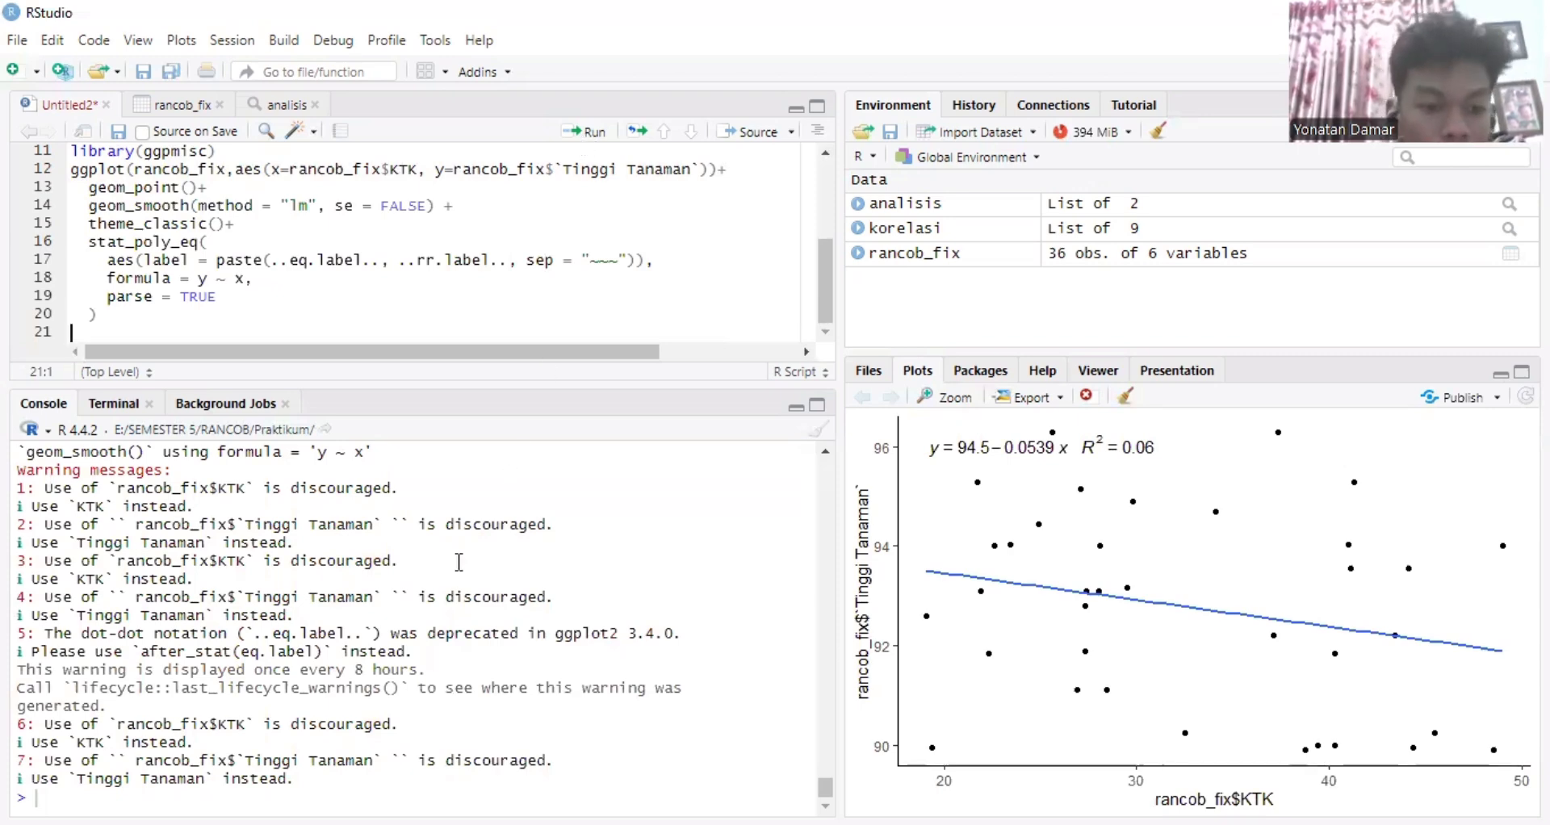
scroll(455, 614, "up", 4)
scroll(455, 627, "up", 6)
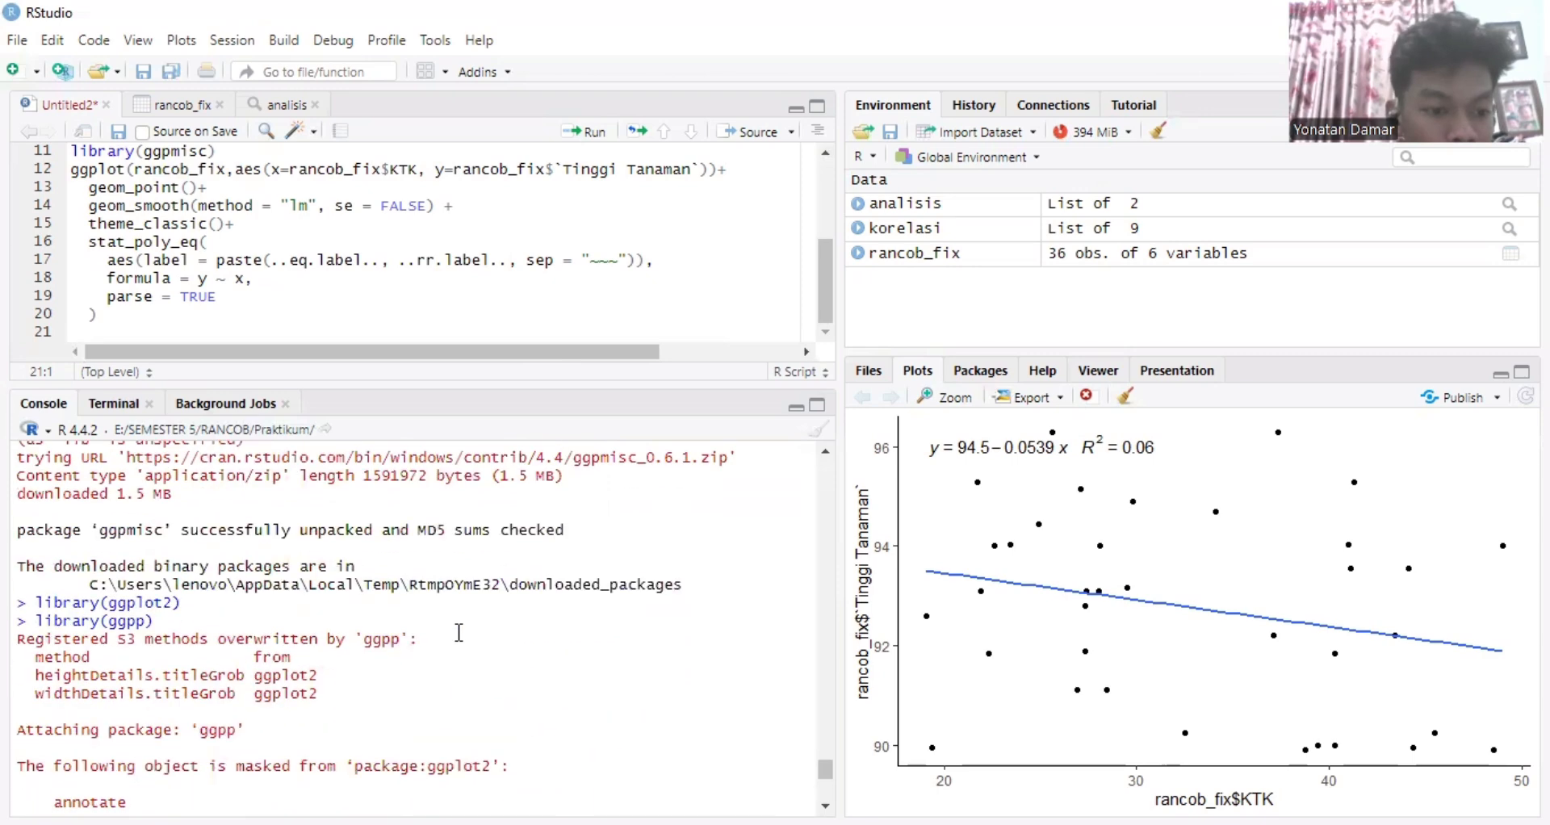
scroll(459, 632, "down", 10)
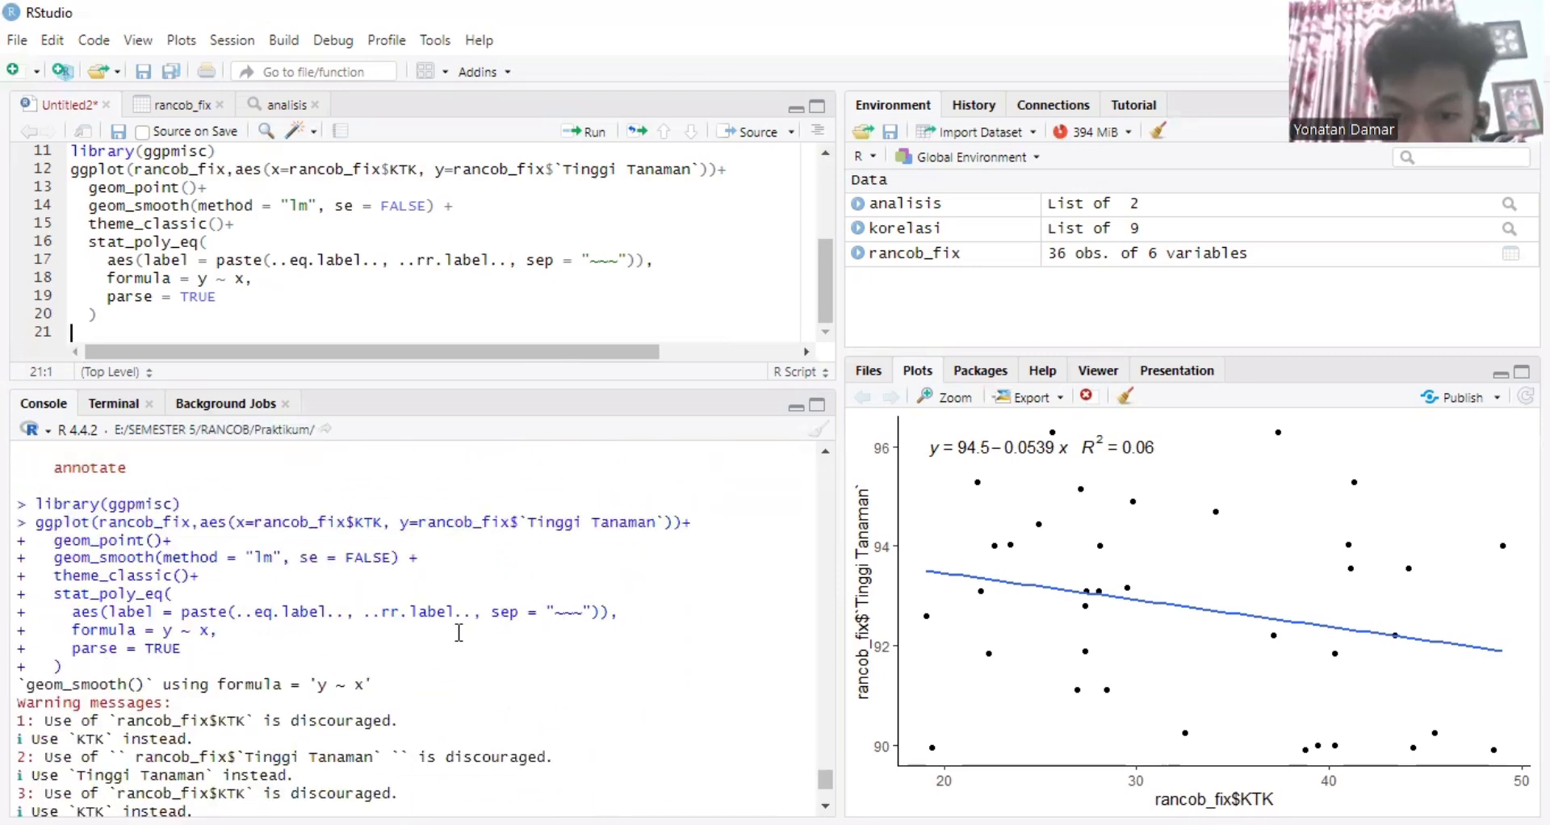
scroll(477, 627, "down", 1)
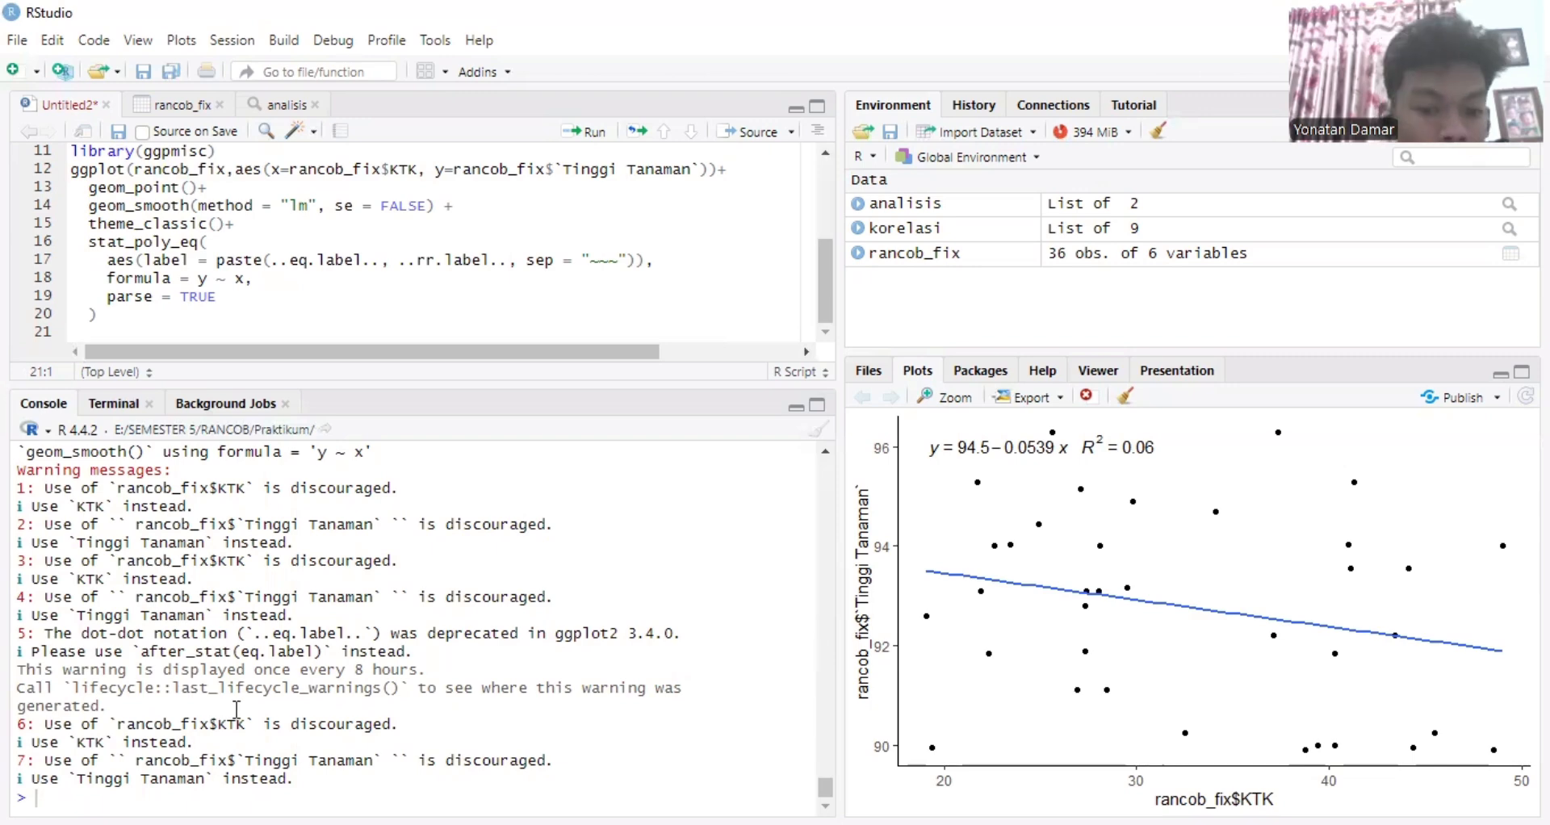
scroll(237, 709, "up", 4)
scroll(251, 703, "down", 4)
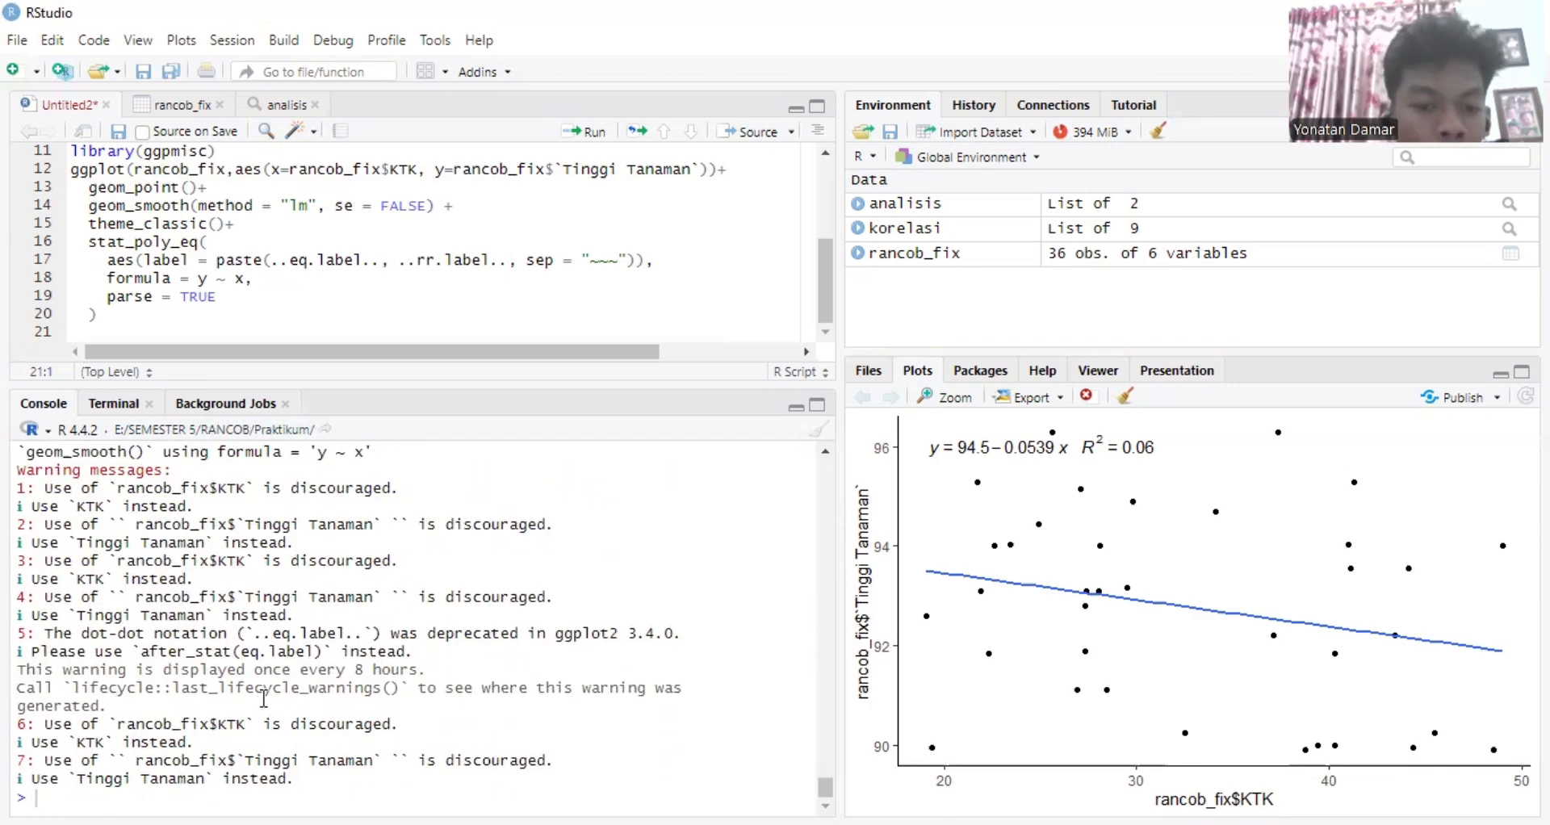